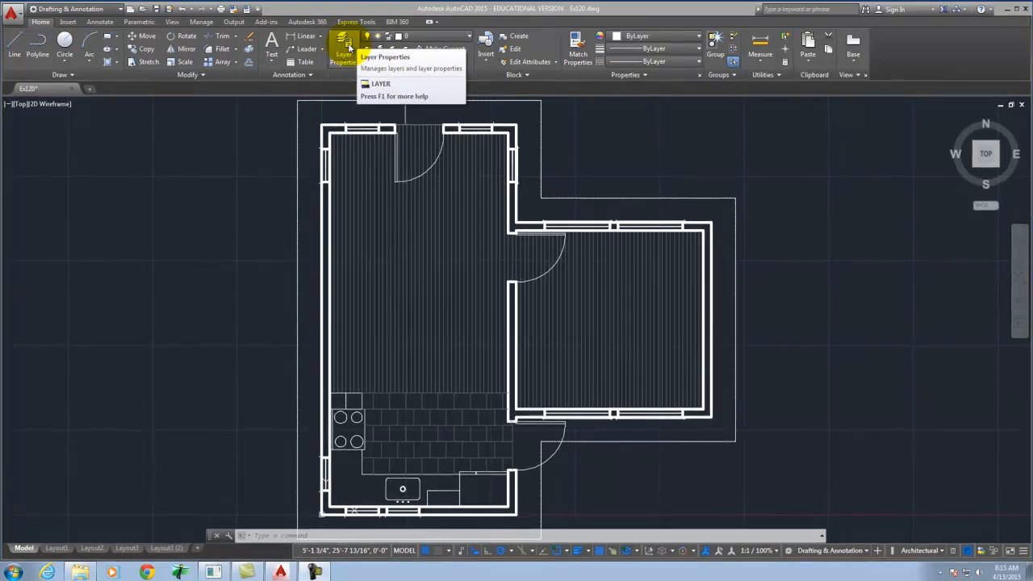
Open the Layer Properties Manager and widen it until the lineweight column shows.
click(345, 46)
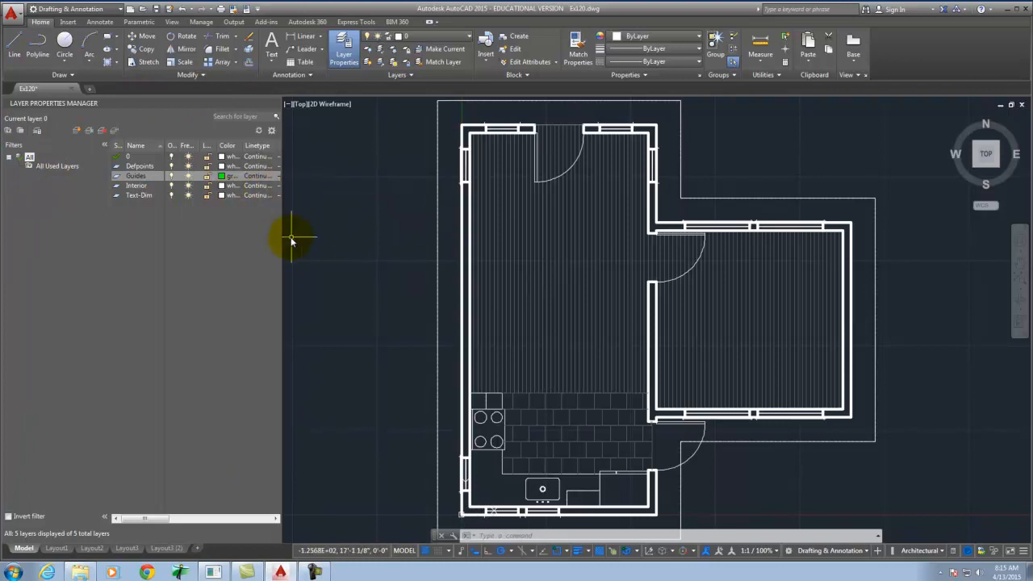
drag(281, 236, 168, 234)
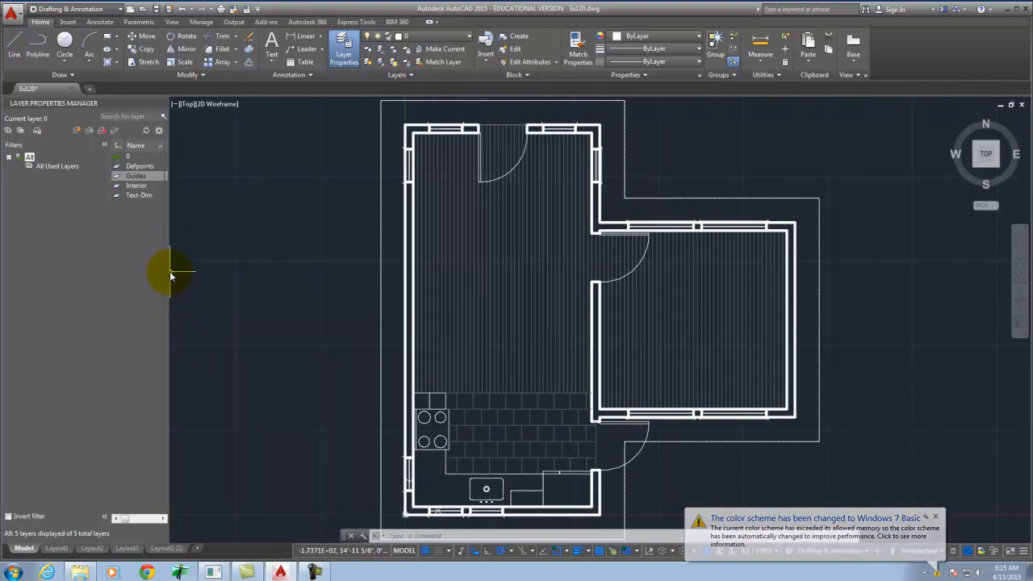
drag(171, 269, 318, 255)
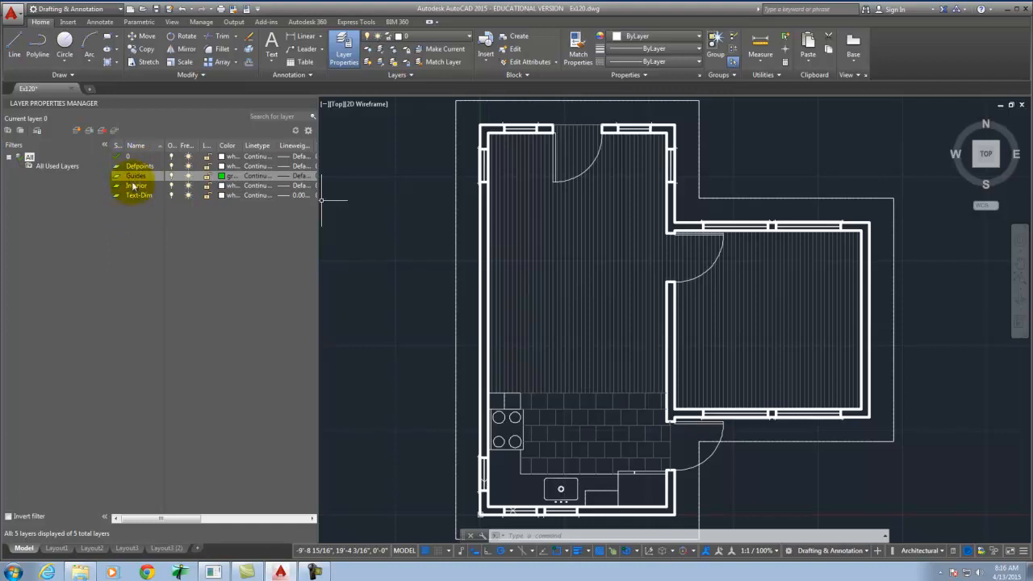
Add a new layer based on the Text-Dim layer, keeping its default name.
click(137, 175)
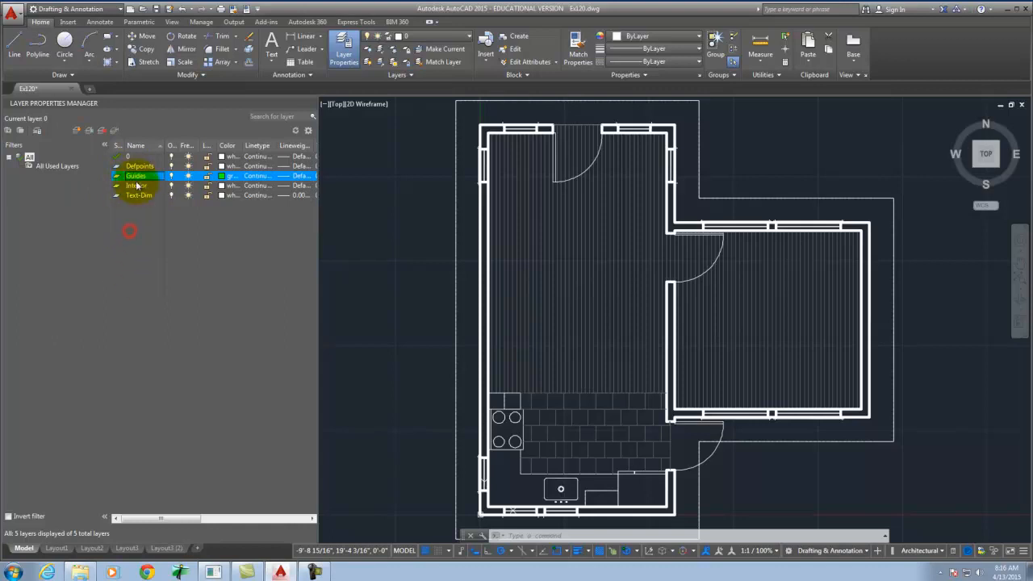
click(138, 186)
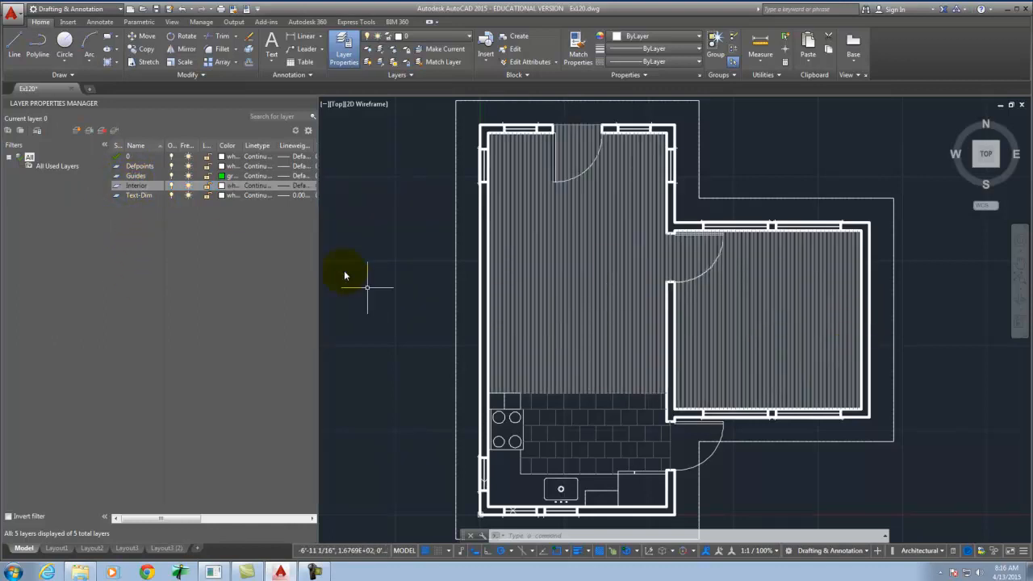
click(139, 195)
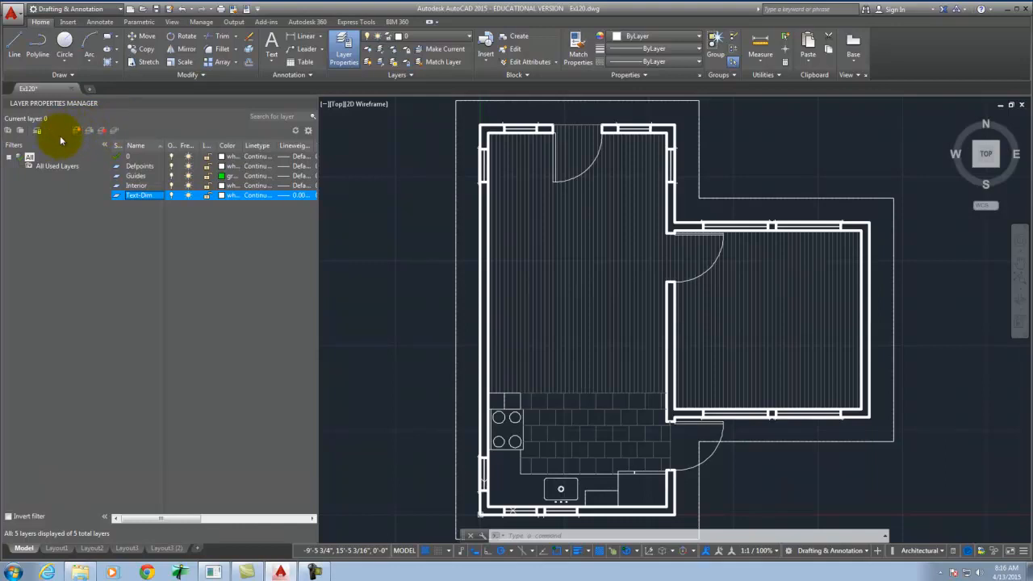
click(77, 133)
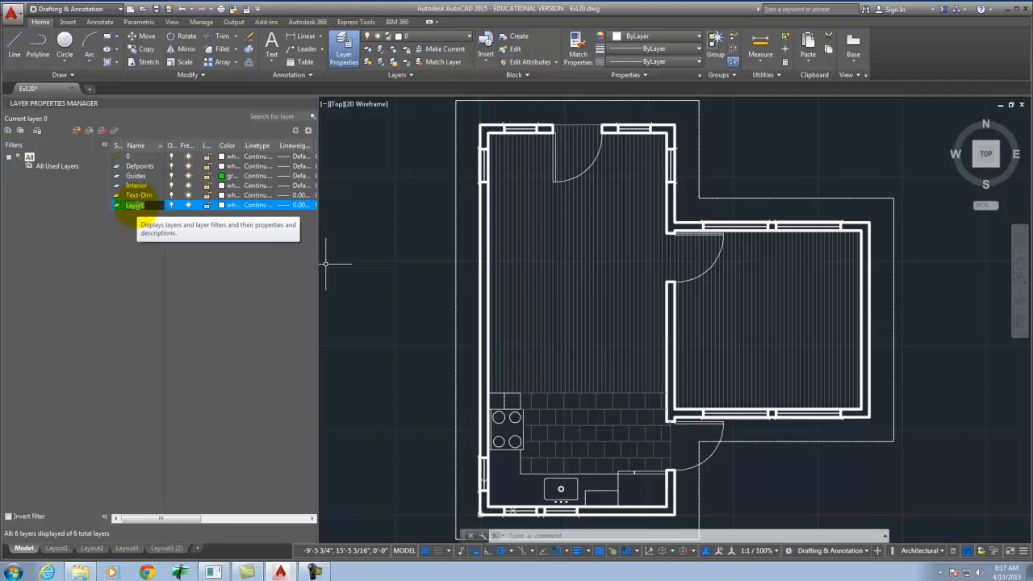
click(134, 235)
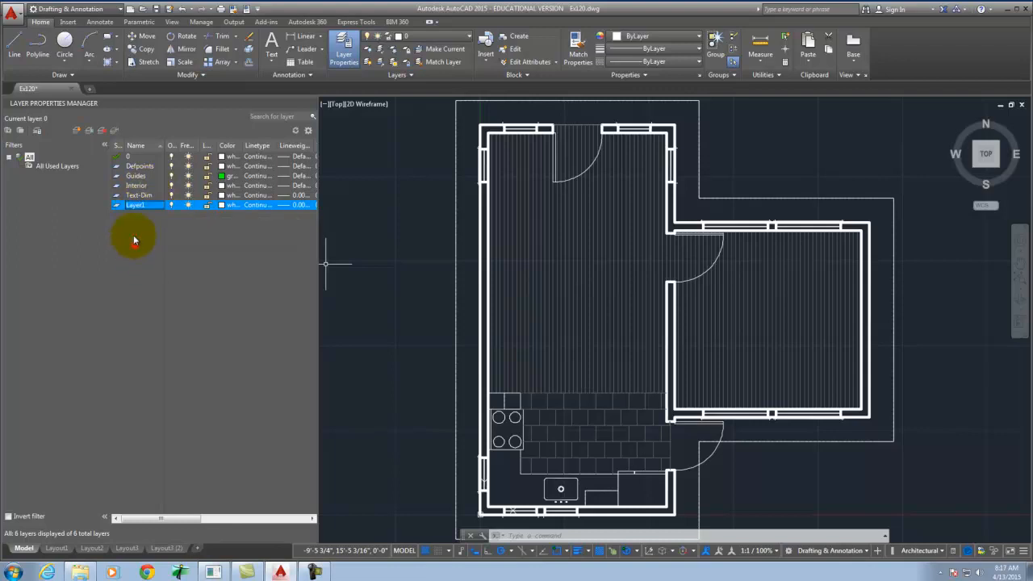
Set the Guides layer's colour to green, index colour 3.
click(136, 176)
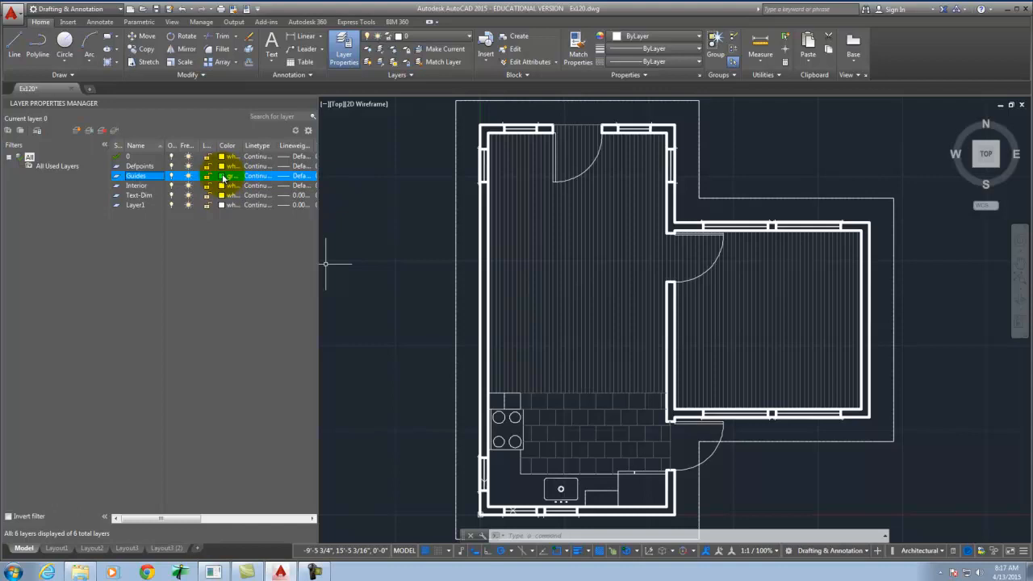
click(224, 179)
click(432, 311)
click(452, 310)
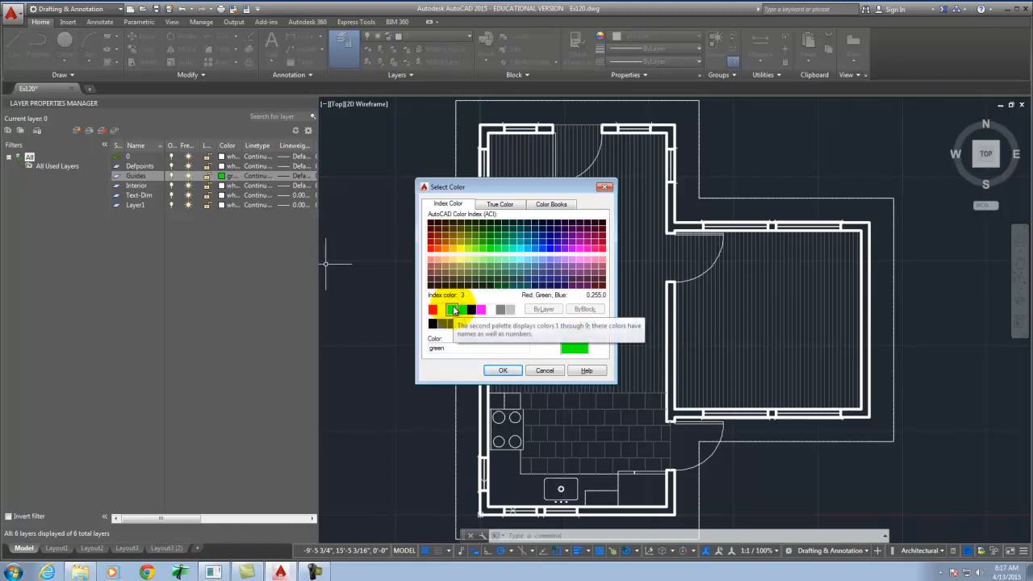
click(505, 376)
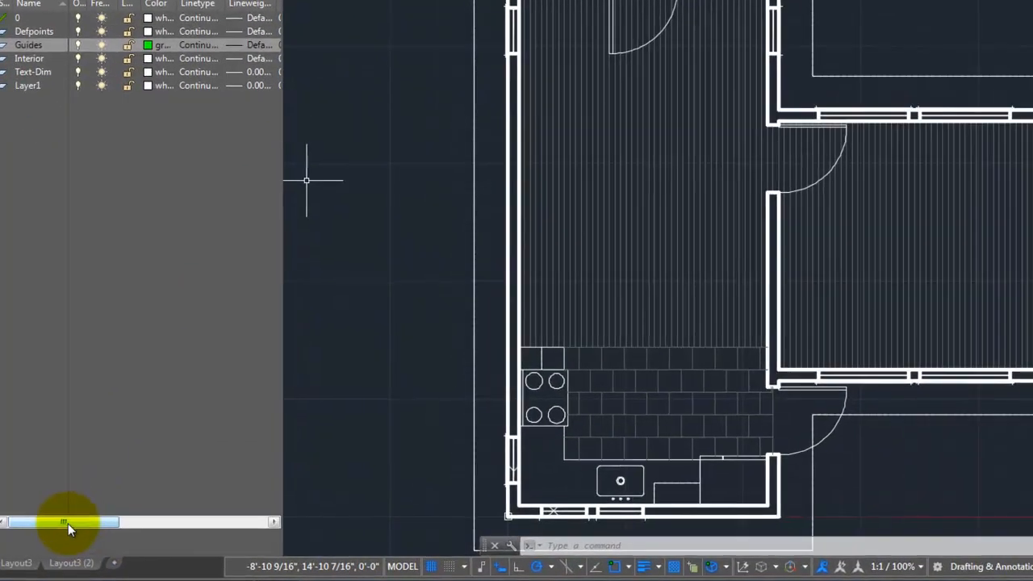
Toggle plotting of the Guides layer on and back off.
drag(165, 519, 167, 519)
drag(71, 524, 158, 523)
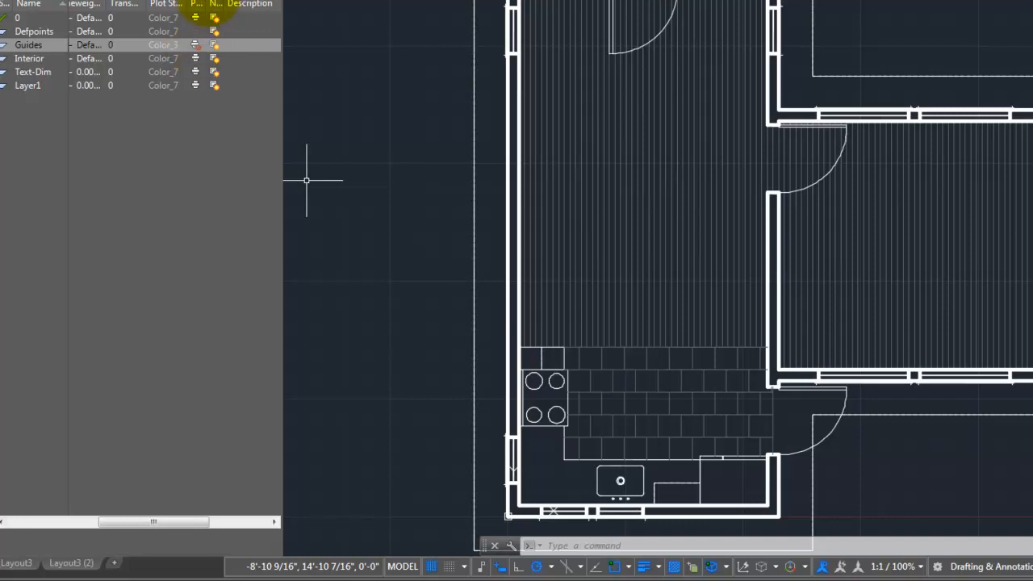
click(194, 46)
click(195, 45)
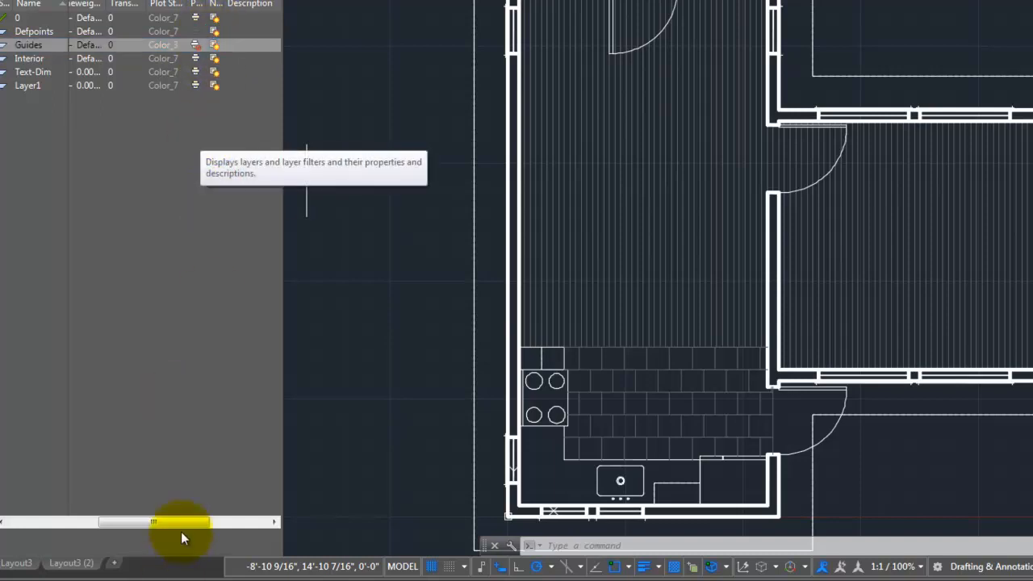
drag(181, 521, 80, 522)
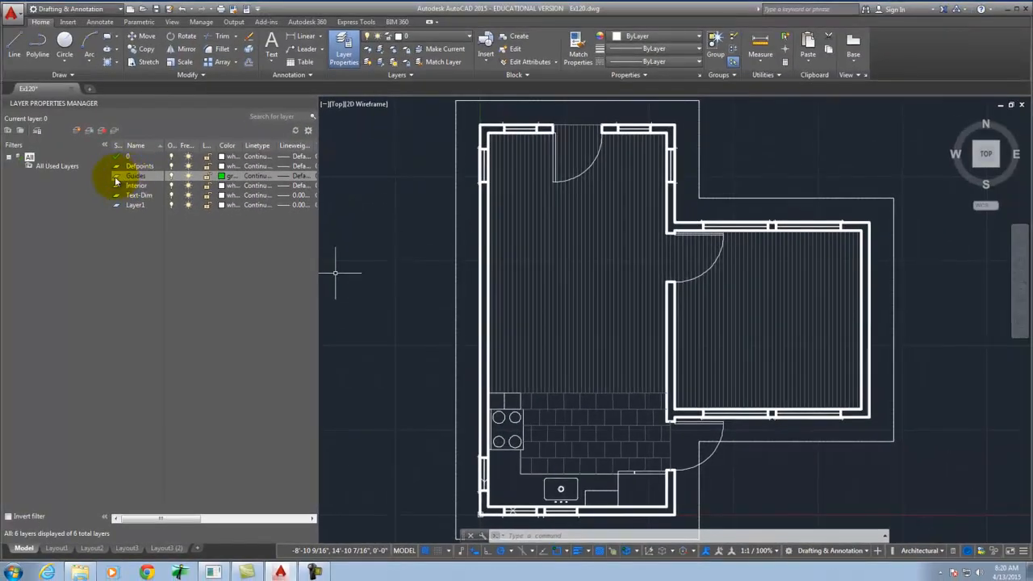
Make Guides the current layer and add a new layer named South Elevation.
double_click(116, 177)
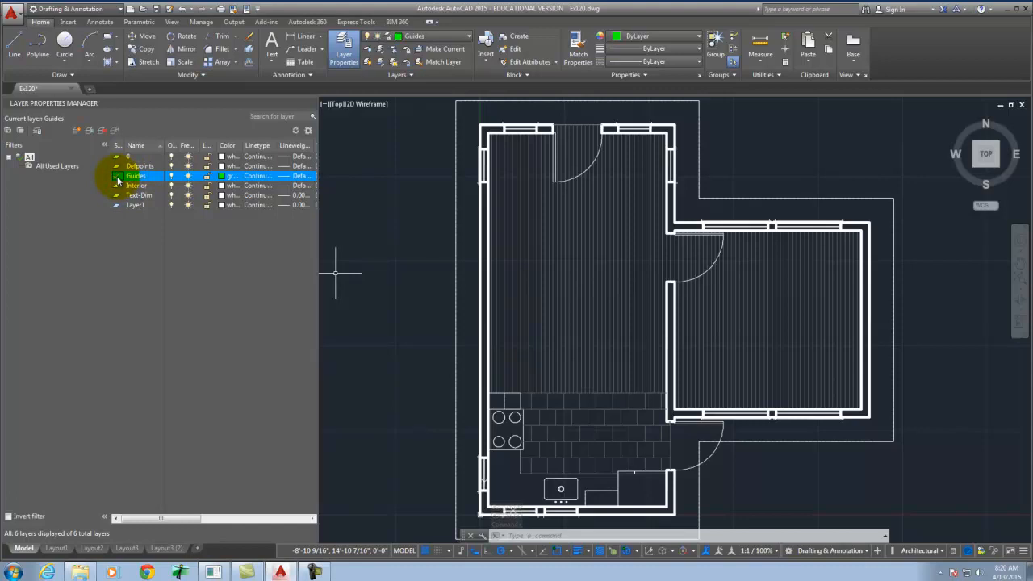
click(75, 134)
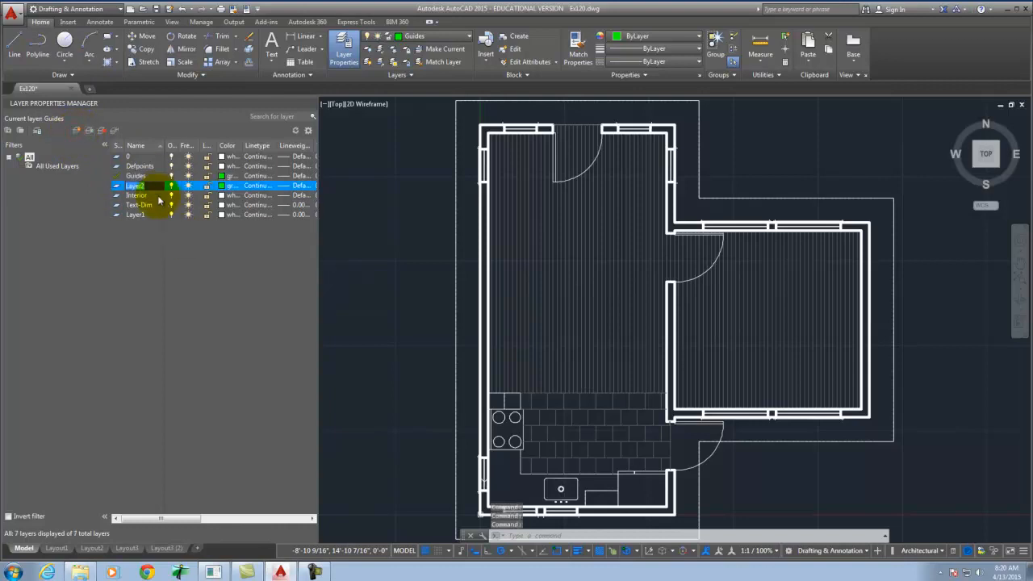
text(South Elevaion)
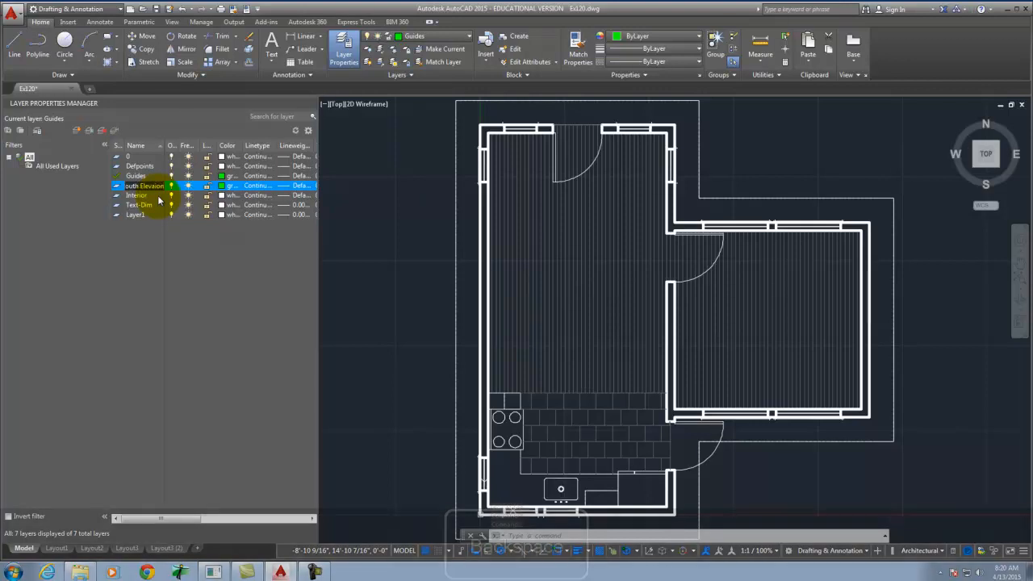
key(BackSpace)
key(BackSpace)
key(BackSpace)
text(tion)
click(118, 250)
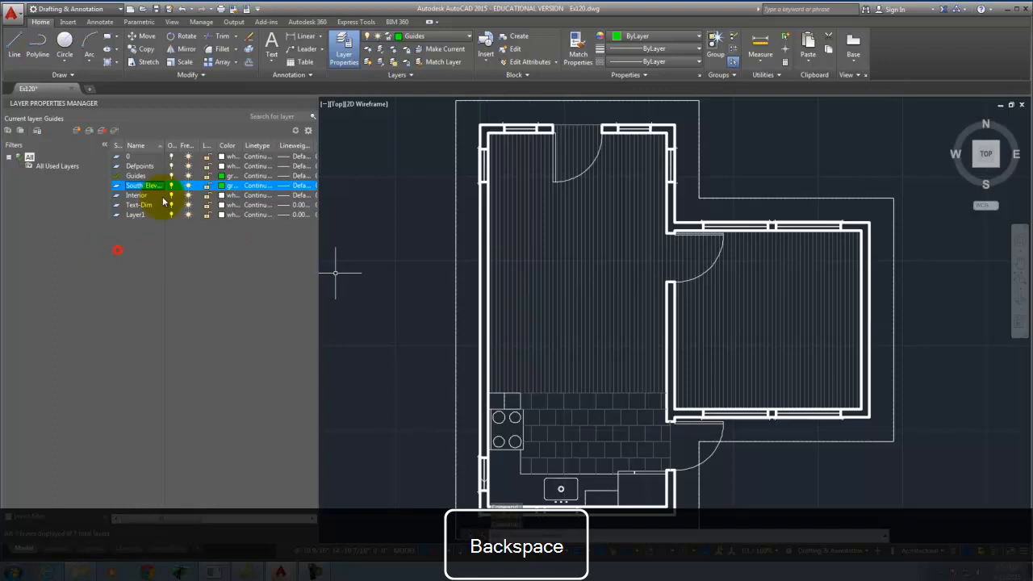
Set the South Elevation layer's colour to white and close the Layer Properties Manager.
click(222, 191)
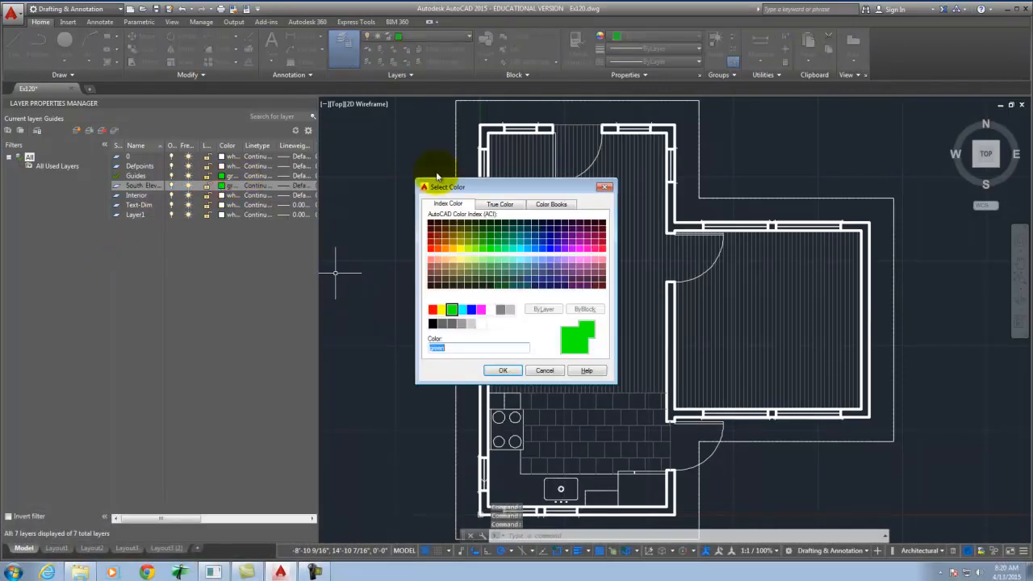
click(492, 310)
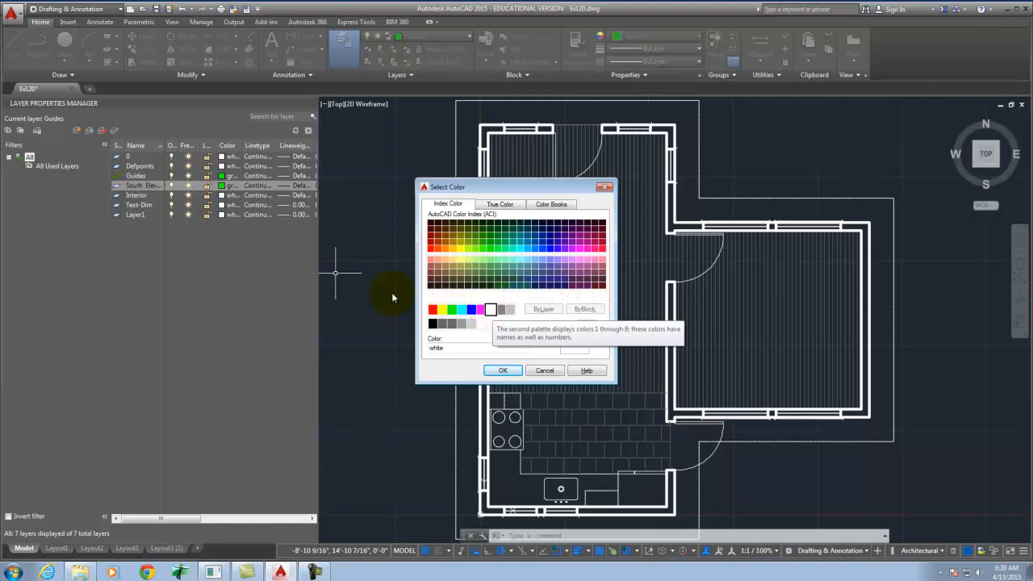
click(502, 370)
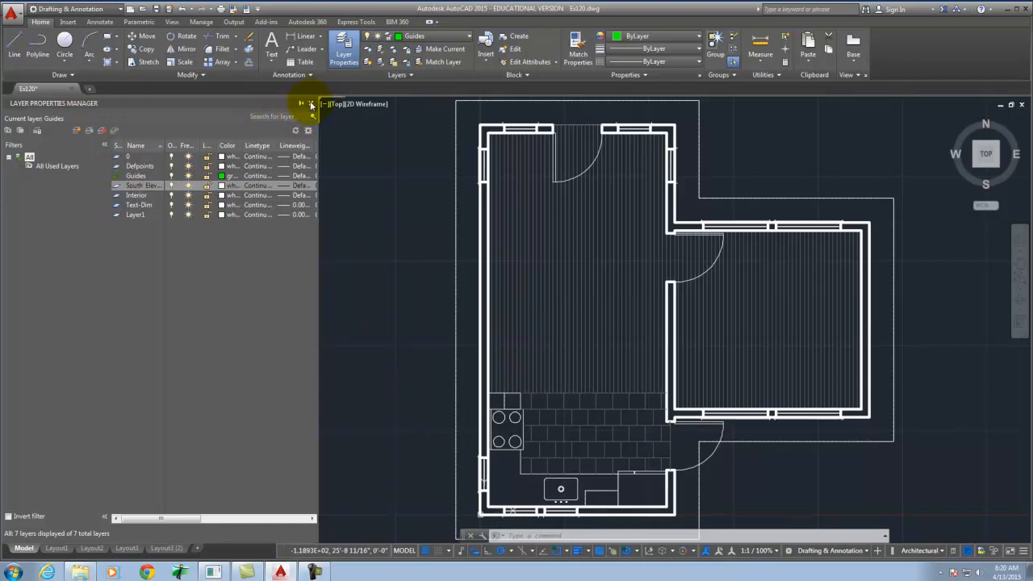
click(312, 105)
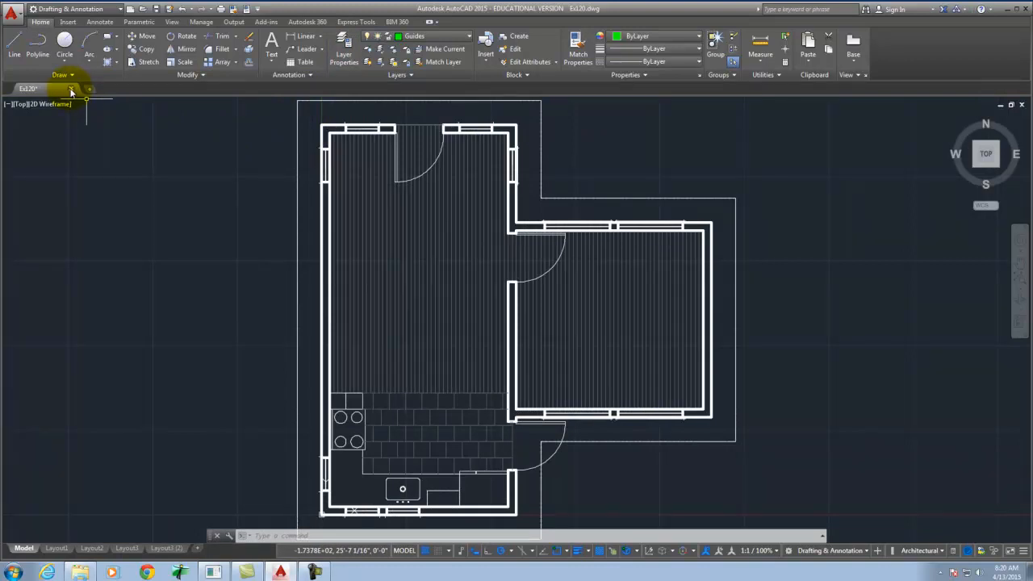
click(345, 45)
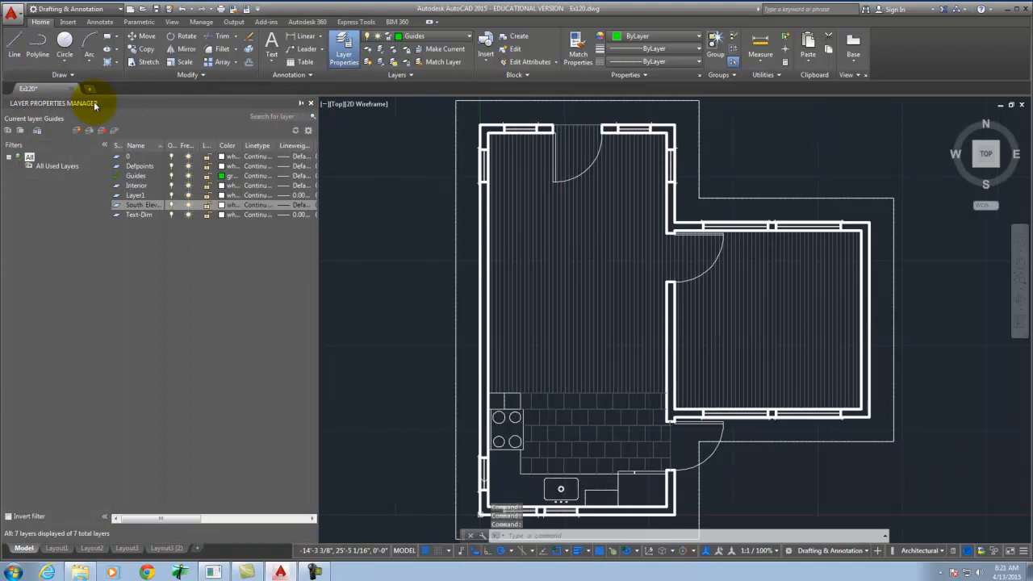
click(311, 105)
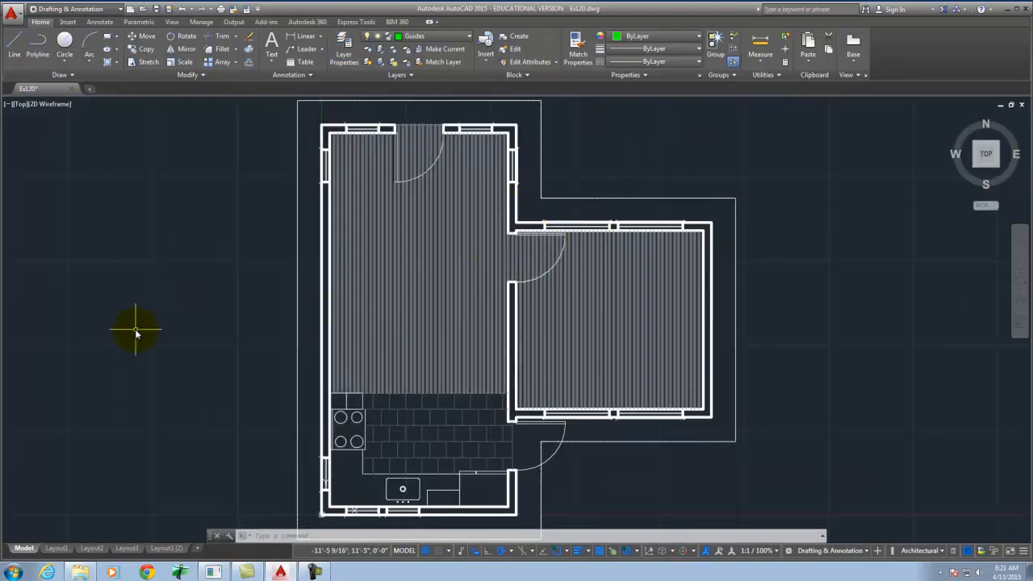
Examine the floor plan and the empty area below its south wall.
scroll(136, 332, down, 4)
scroll(646, 261, up, 3)
scroll(346, 350, down, 5)
scroll(457, 342, up, 4)
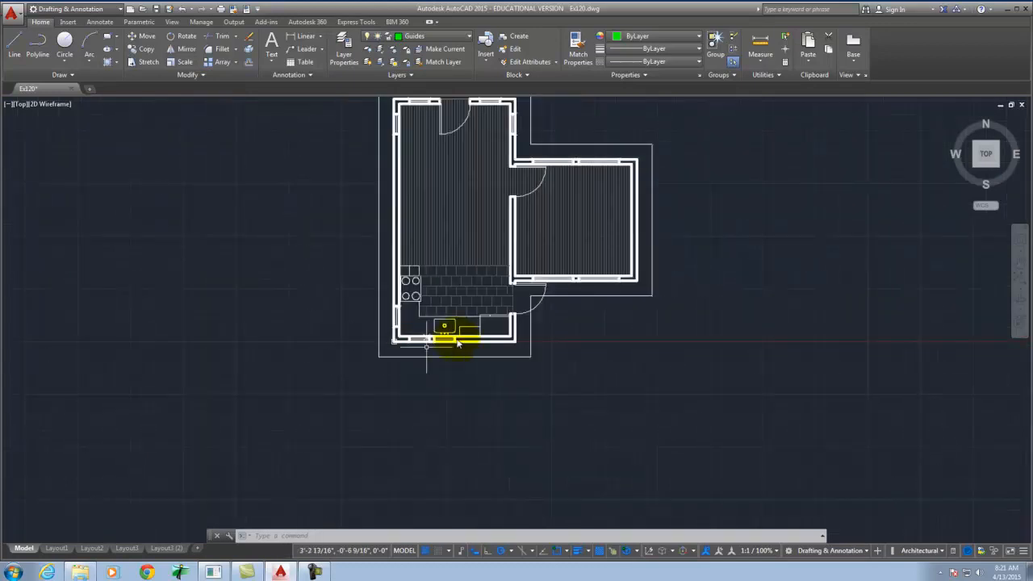
scroll(353, 374, down, 2)
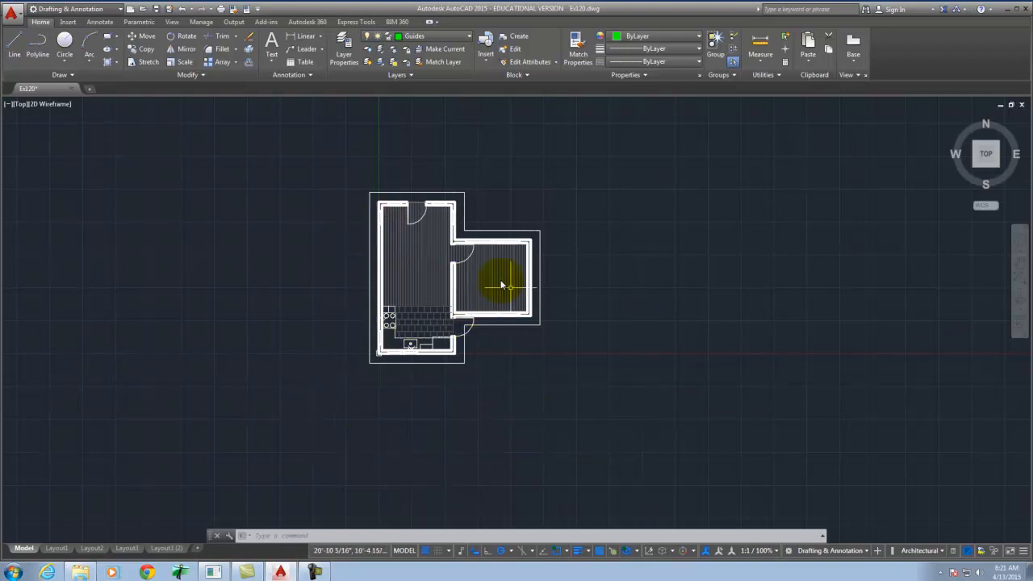
mouse_move(498, 264)
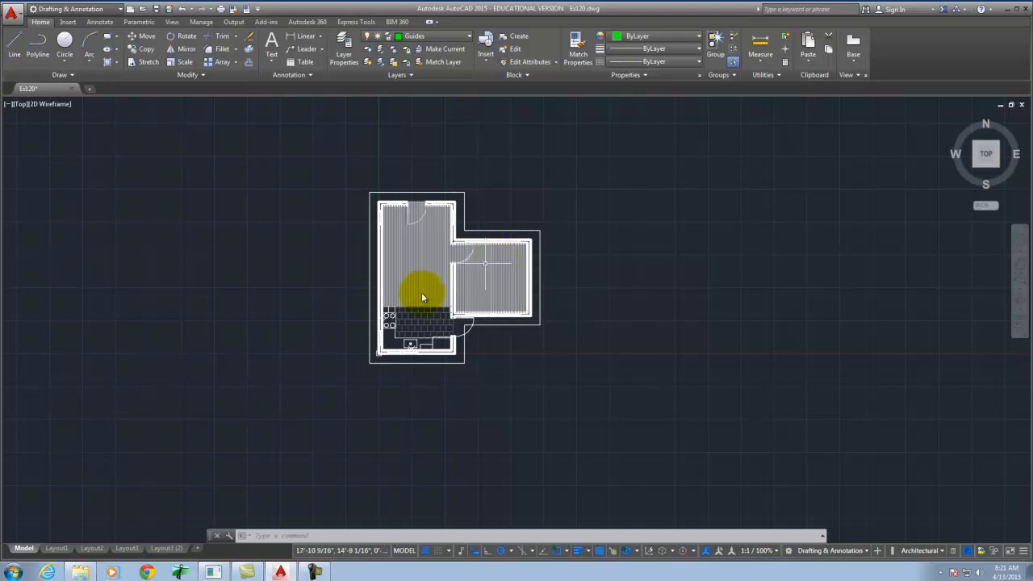
scroll(303, 276, down, 2)
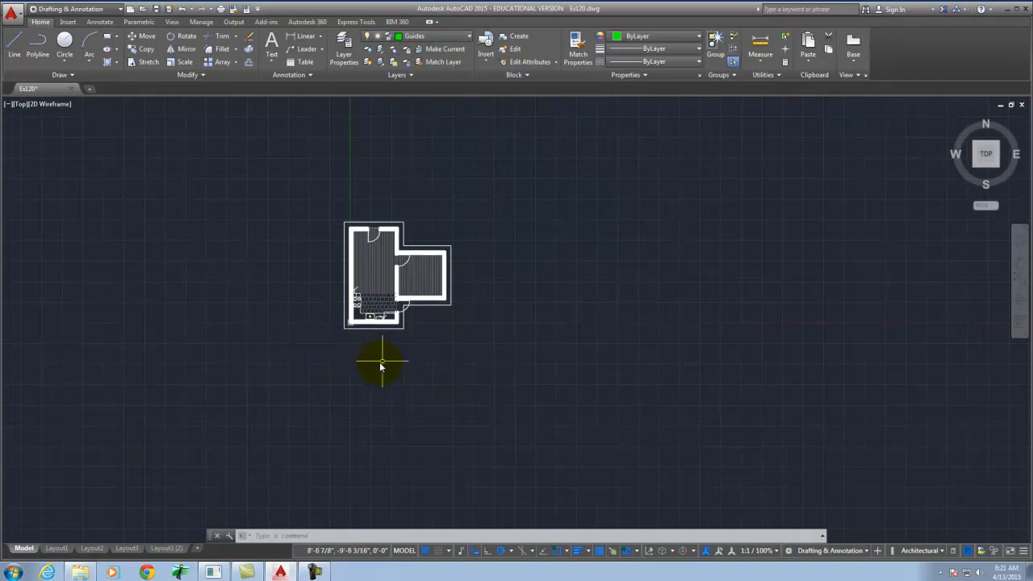
scroll(380, 362, up, 1)
scroll(288, 169, down, 1)
scroll(322, 328, up, 2)
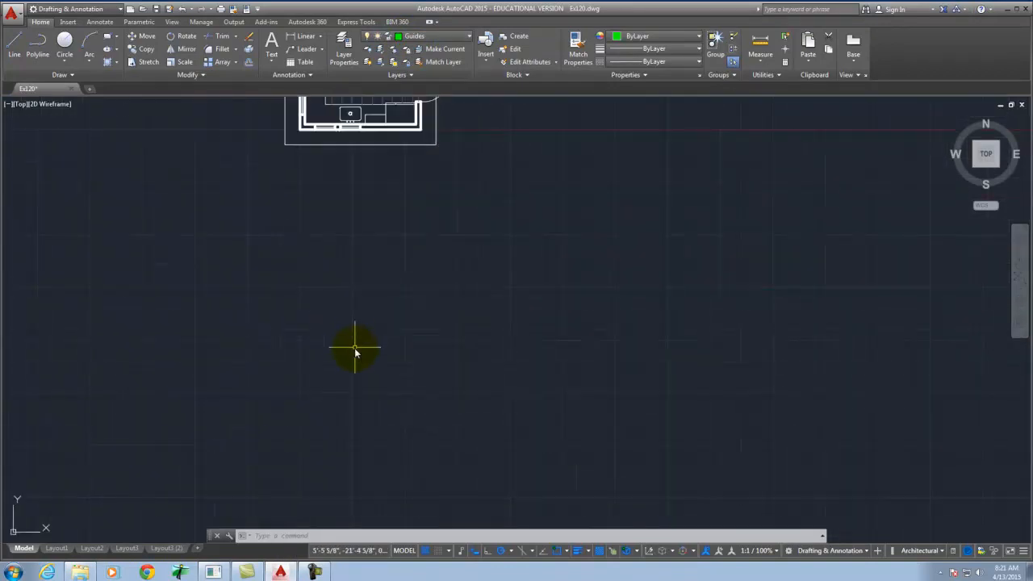
scroll(355, 349, down, 1)
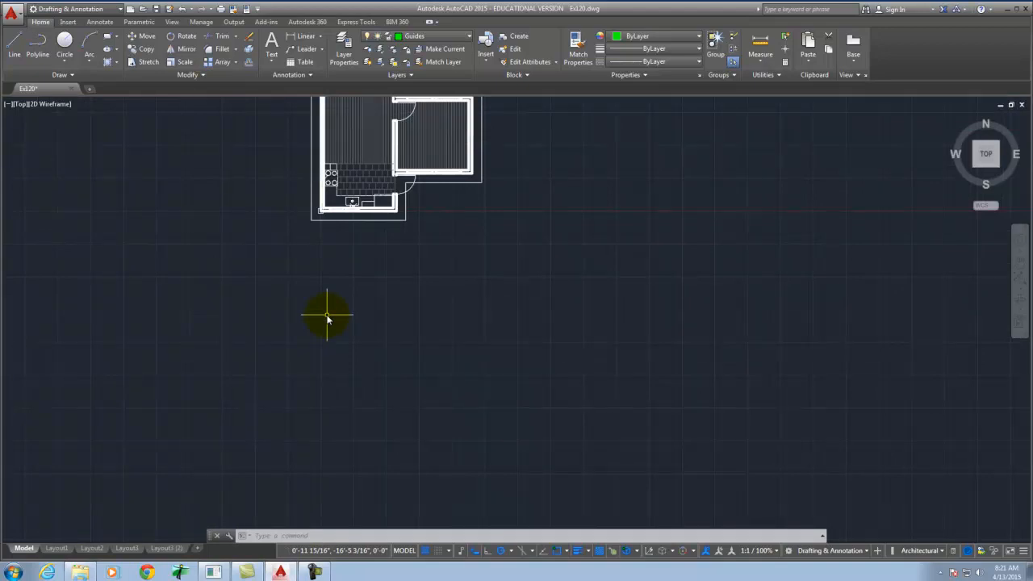
Draw a vertical ray downward from the outer southwest corner of the house walls.
text(r)
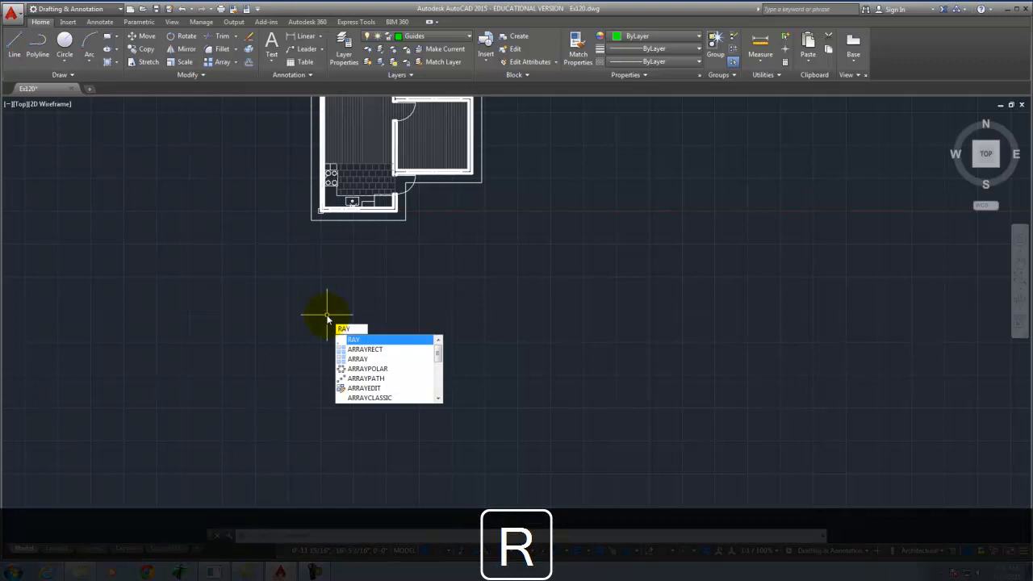
key(Return)
scroll(326, 230, up, 3)
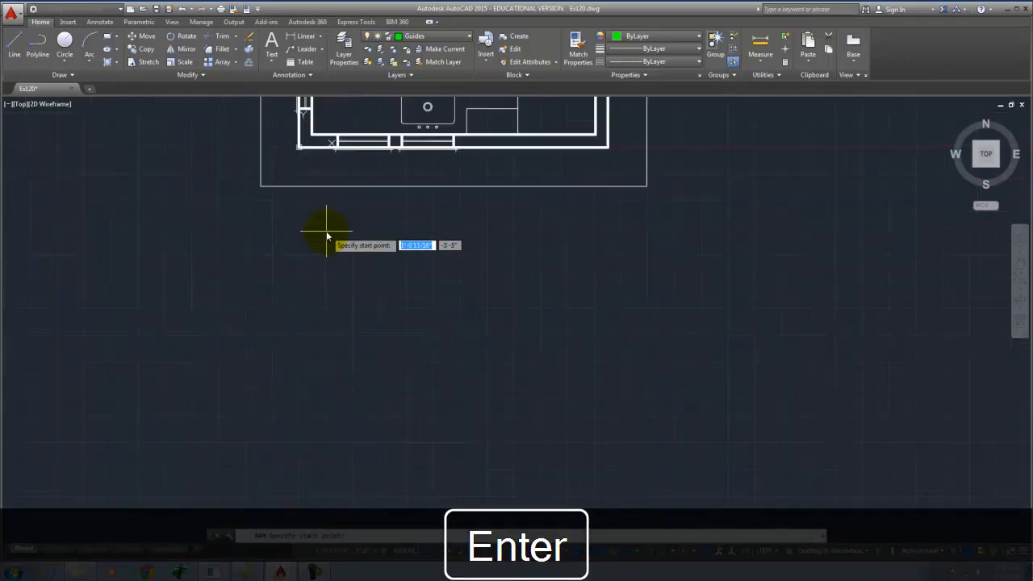
click(298, 148)
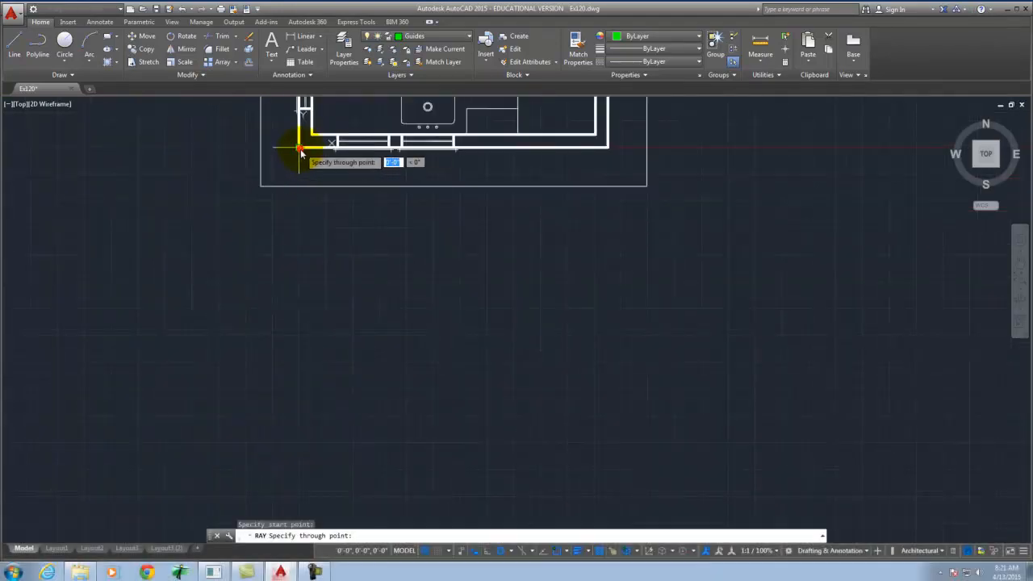
click(297, 225)
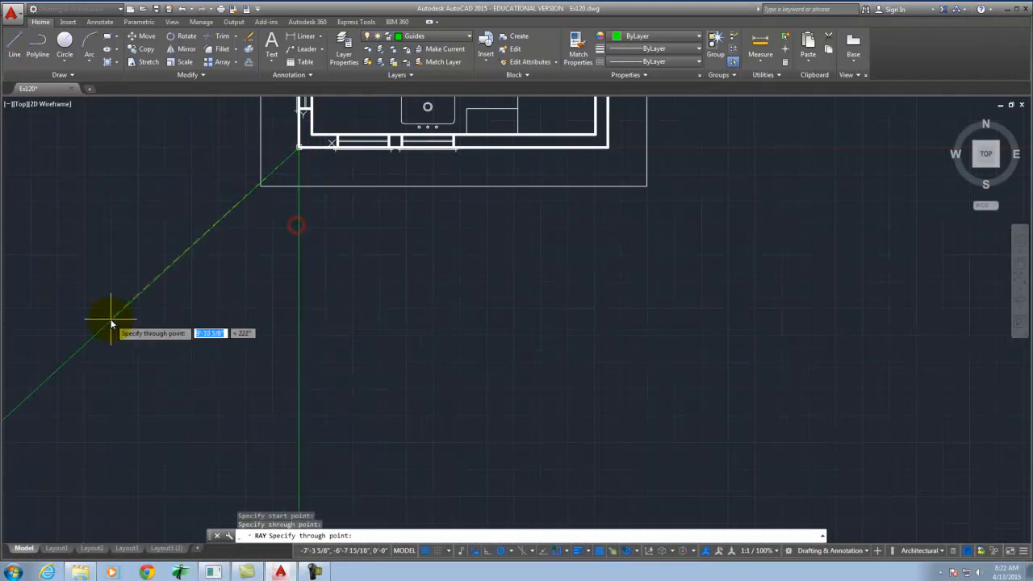
key(Return)
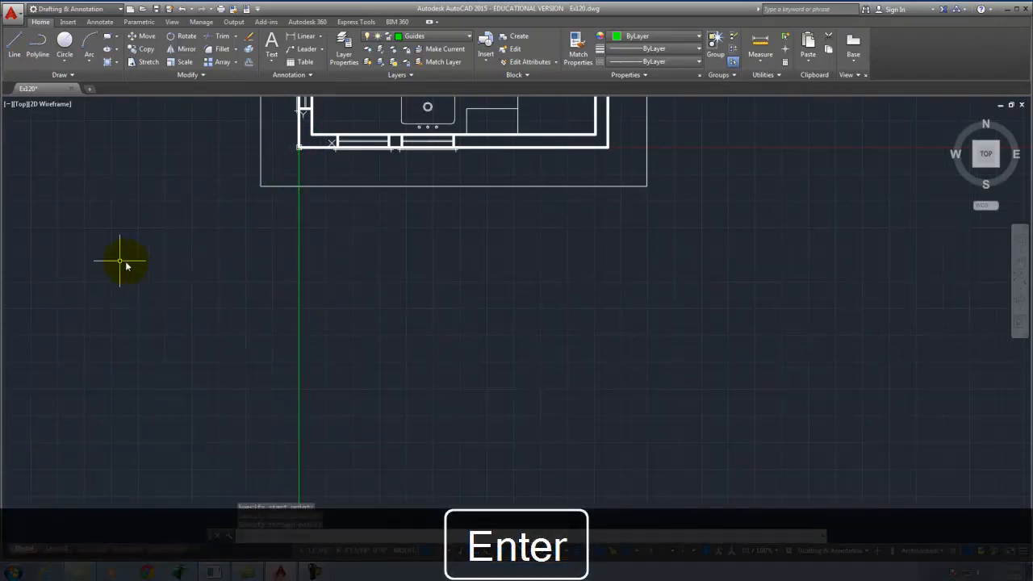
Draw a vertical ray downward from the outer southeast corner of the kitchen walls.
scroll(121, 261, down, 12)
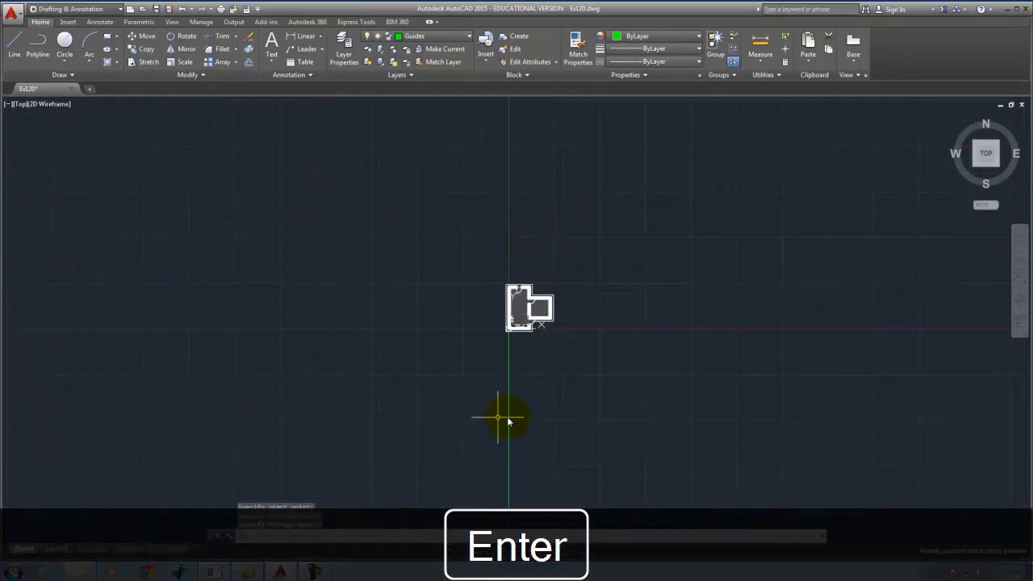
scroll(505, 417, up, 9)
scroll(356, 314, down, 7)
scroll(416, 192, up, 8)
scroll(500, 307, up, 5)
scroll(545, 365, down, 4)
right_click(541, 355)
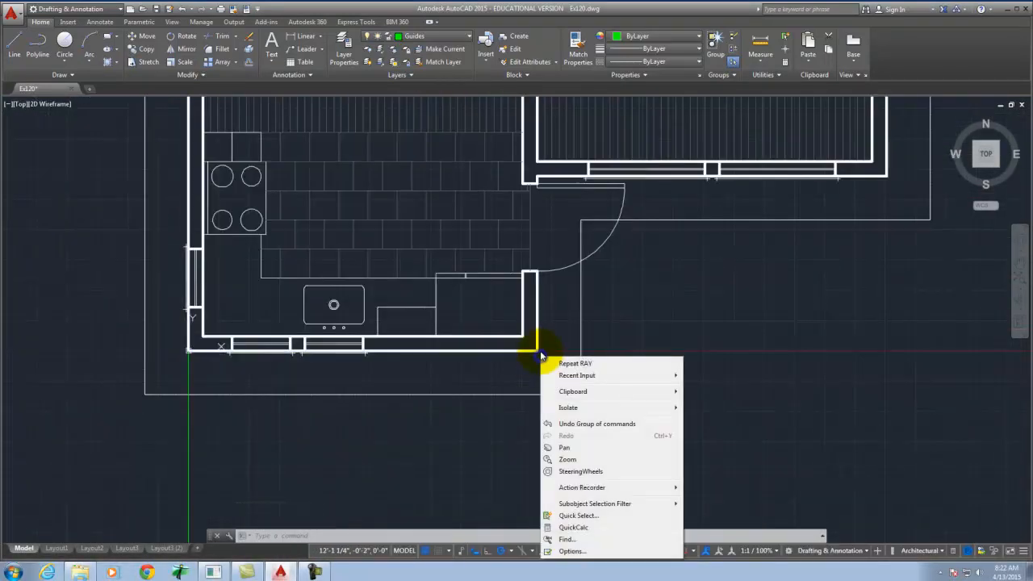
click(560, 363)
click(539, 353)
scroll(517, 318, down, 4)
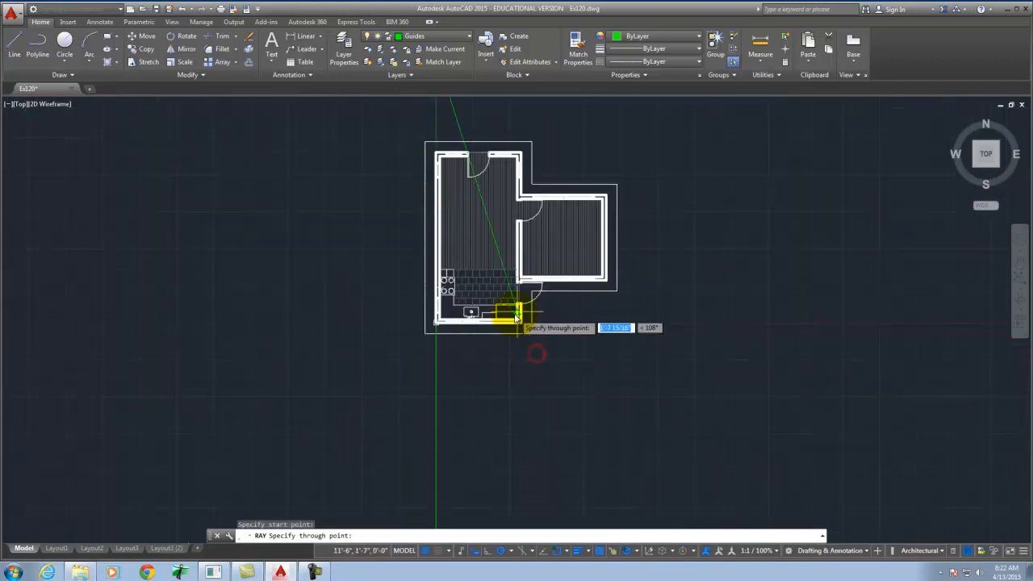
click(524, 368)
key(Return)
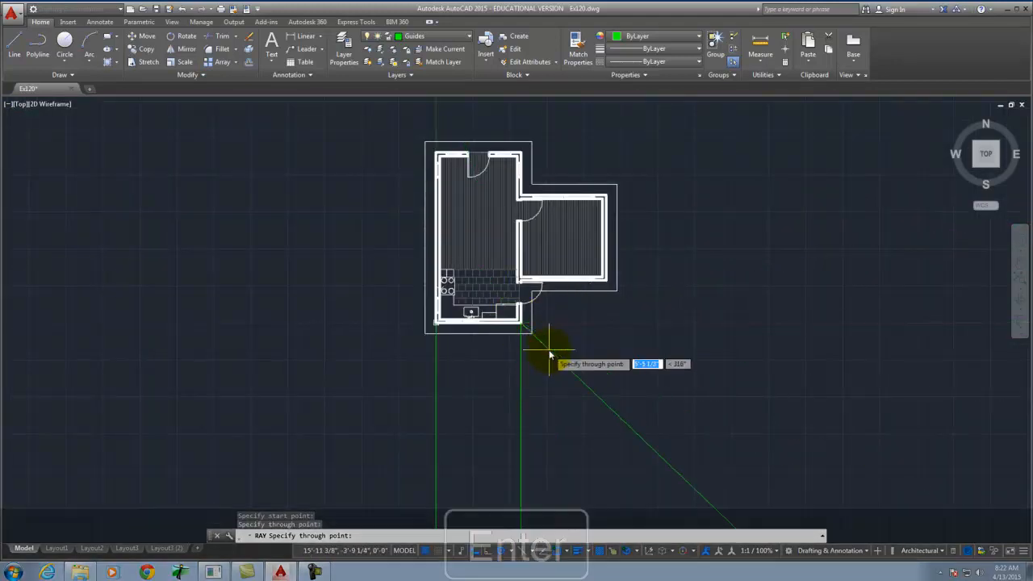
Draw a vertical ray downward from the outer southeast corner of the east room's walls.
scroll(640, 291, up, 5)
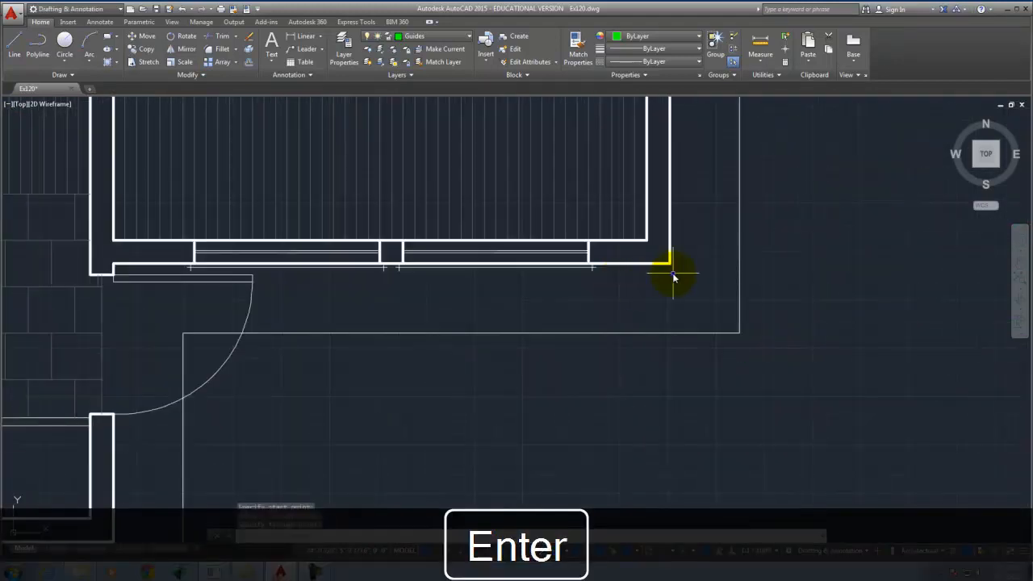
right_click(673, 272)
click(710, 282)
click(669, 264)
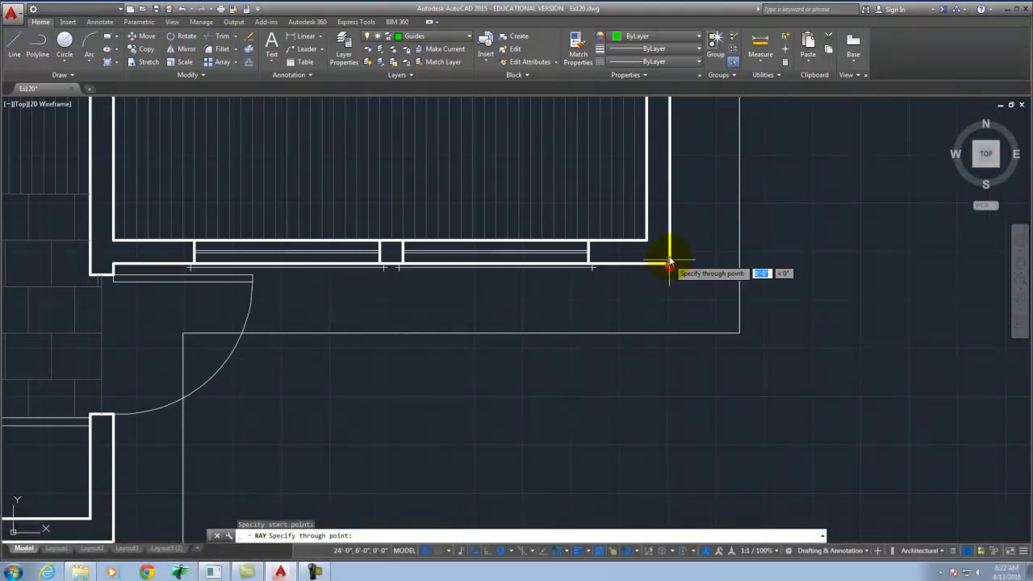
scroll(665, 308, down, 5)
click(670, 339)
key(Return)
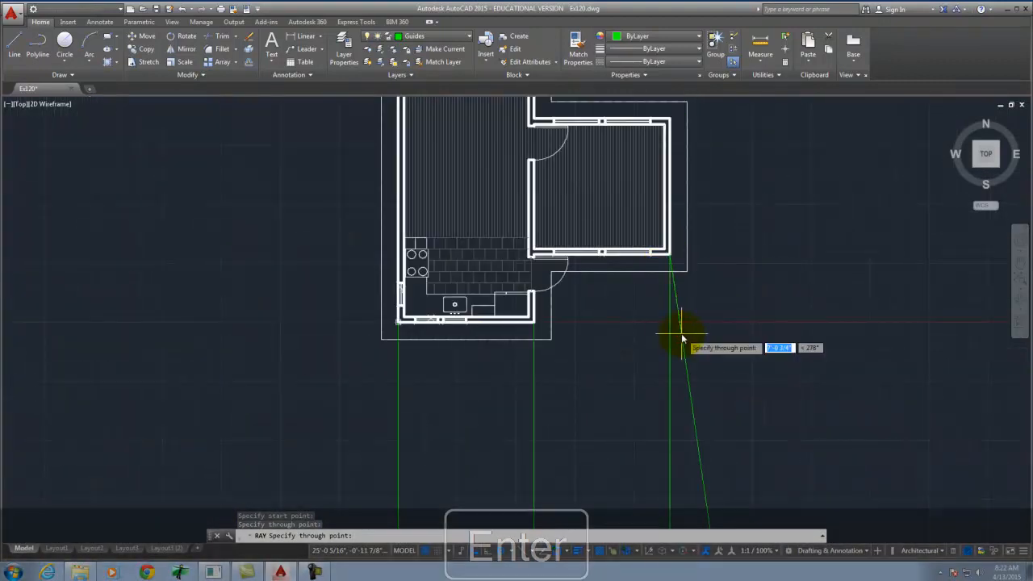
Start a rectangle at the outer northwest corner of the house walls.
scroll(400, 260, down, 5)
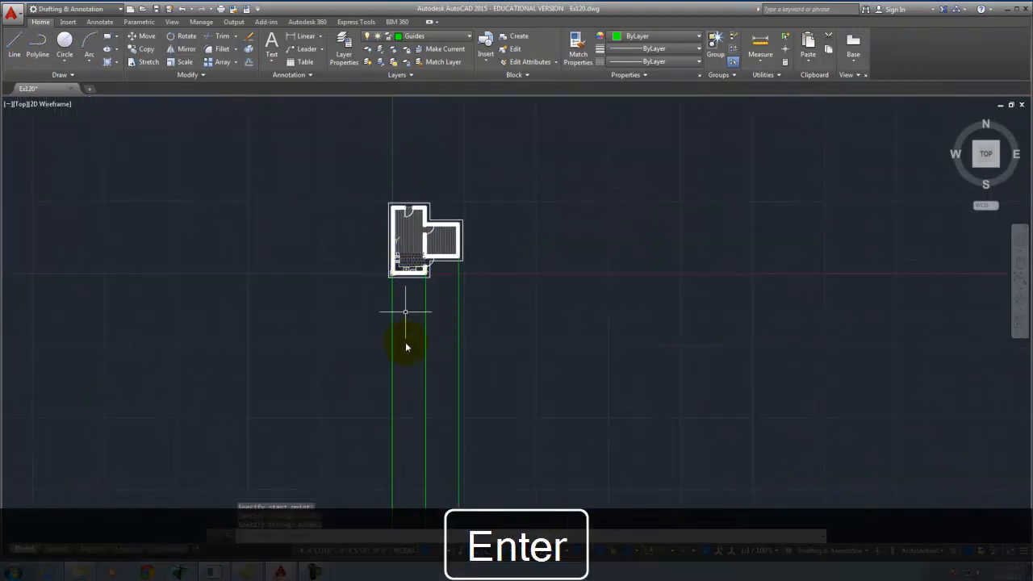
scroll(350, 351, up, 4)
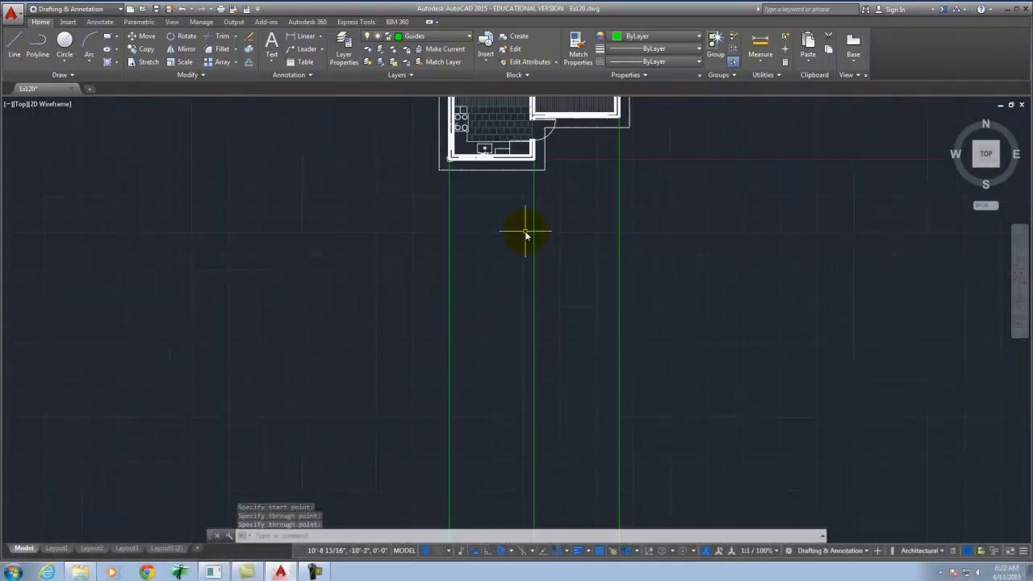
scroll(440, 315, down, 2)
scroll(442, 306, down, 2)
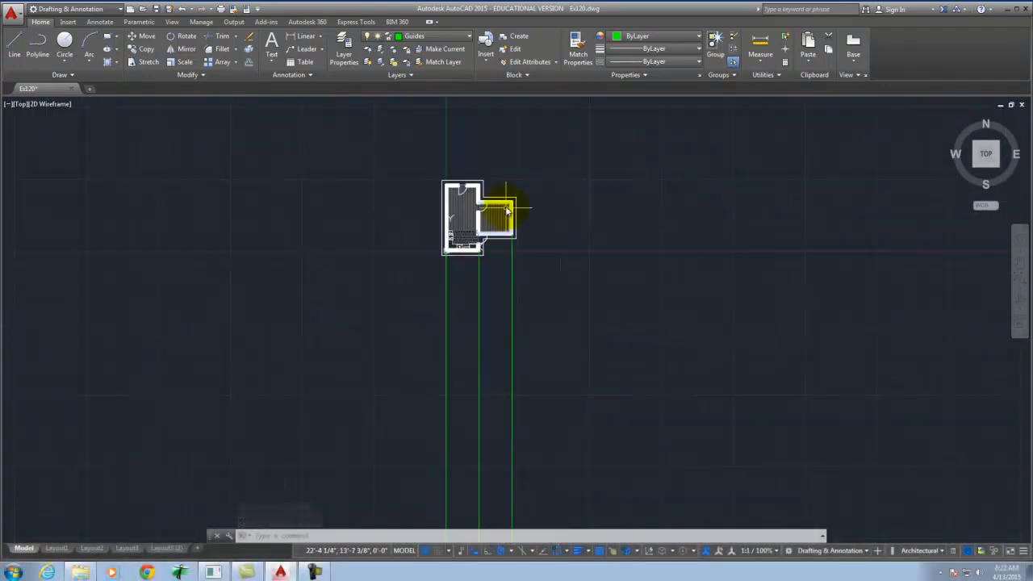
scroll(464, 190, up, 5)
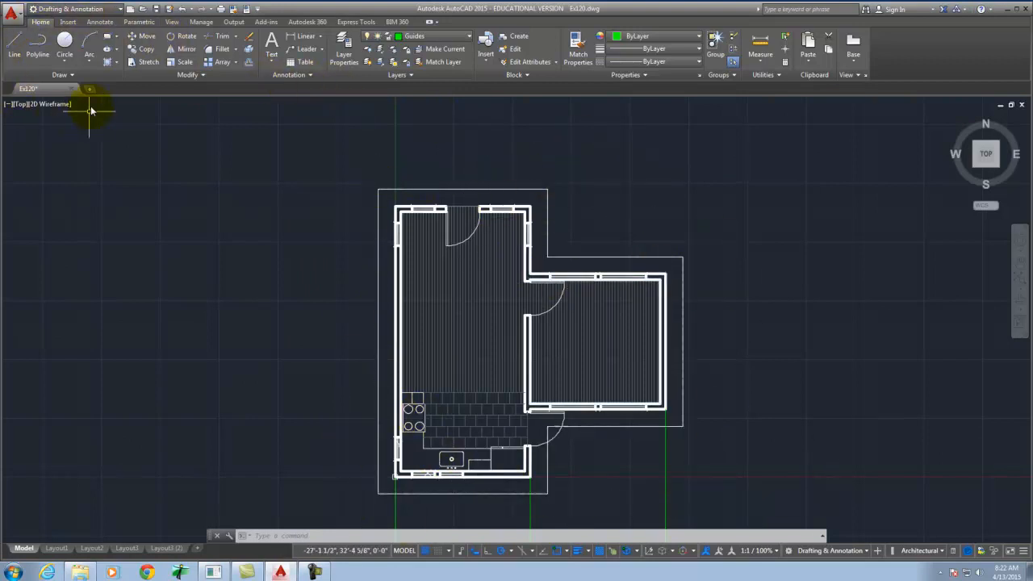
click(107, 39)
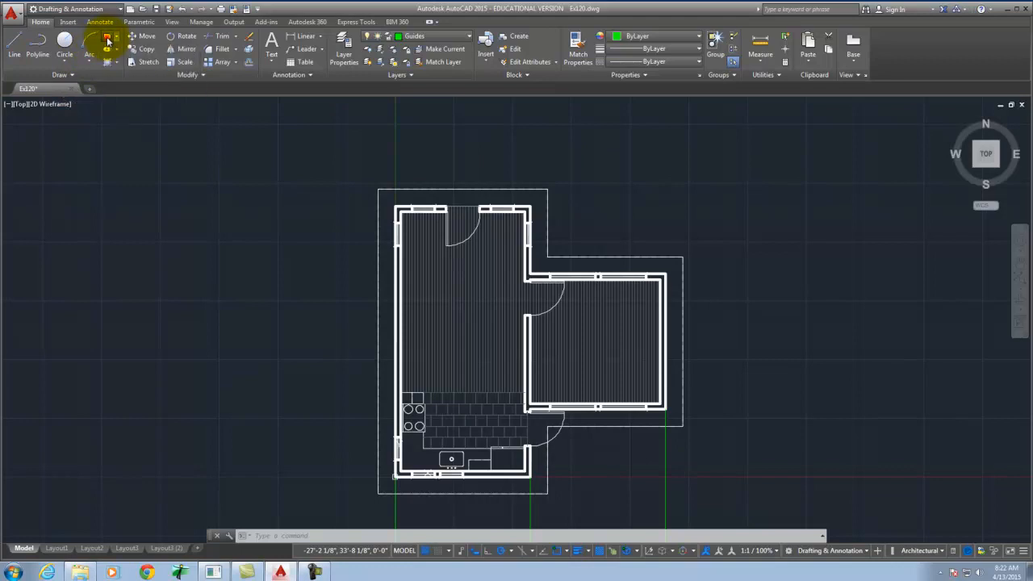
click(398, 212)
scroll(396, 185, down, 4)
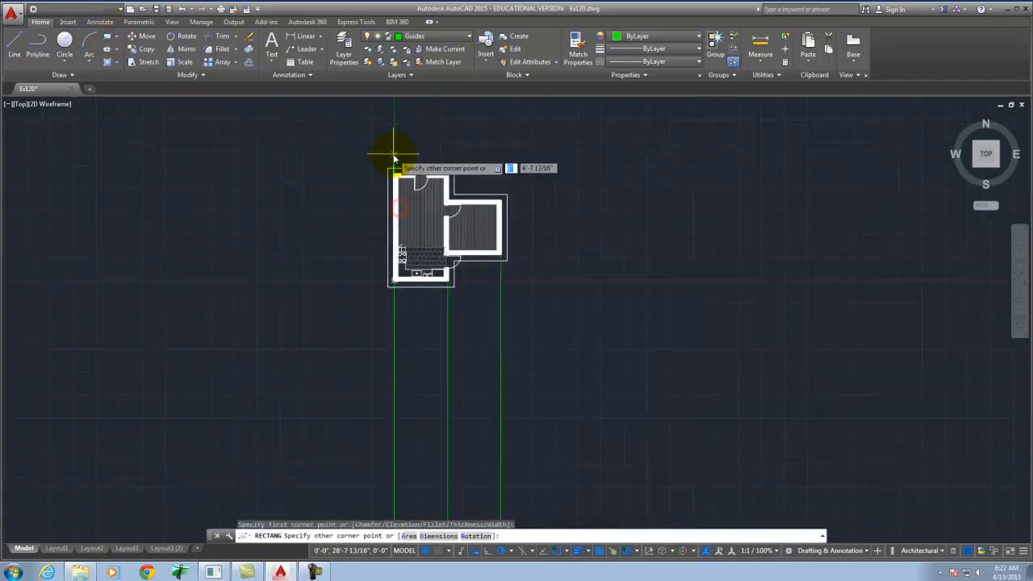
scroll(502, 275, up, 4)
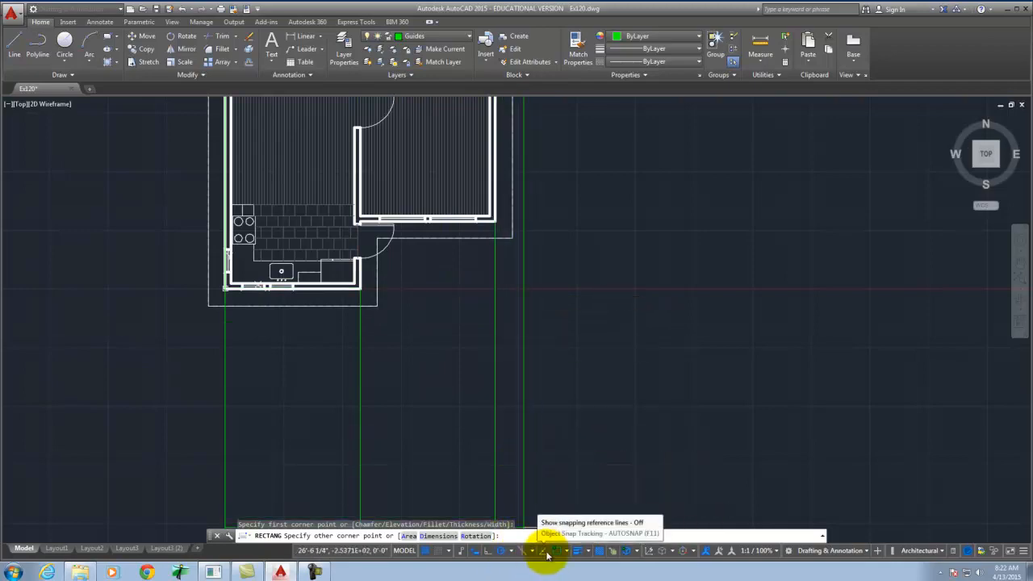
Turn on object snap tracking and finish the rectangle where the east room's outer east wall aligns with the kitchen's south wall.
click(380, 562)
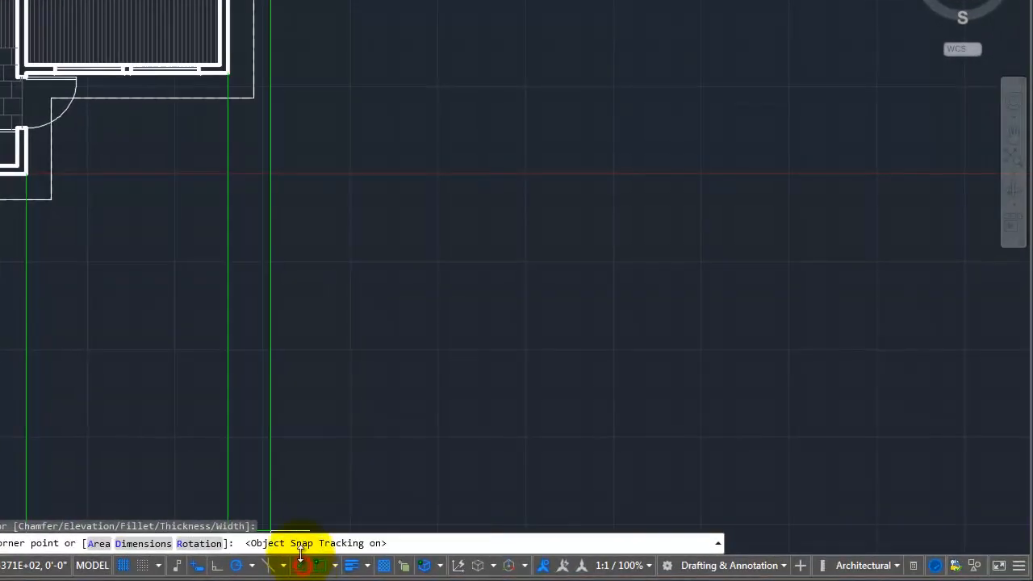
click(226, 172)
scroll(313, 240, down, 4)
click(244, 214)
key(Escape)
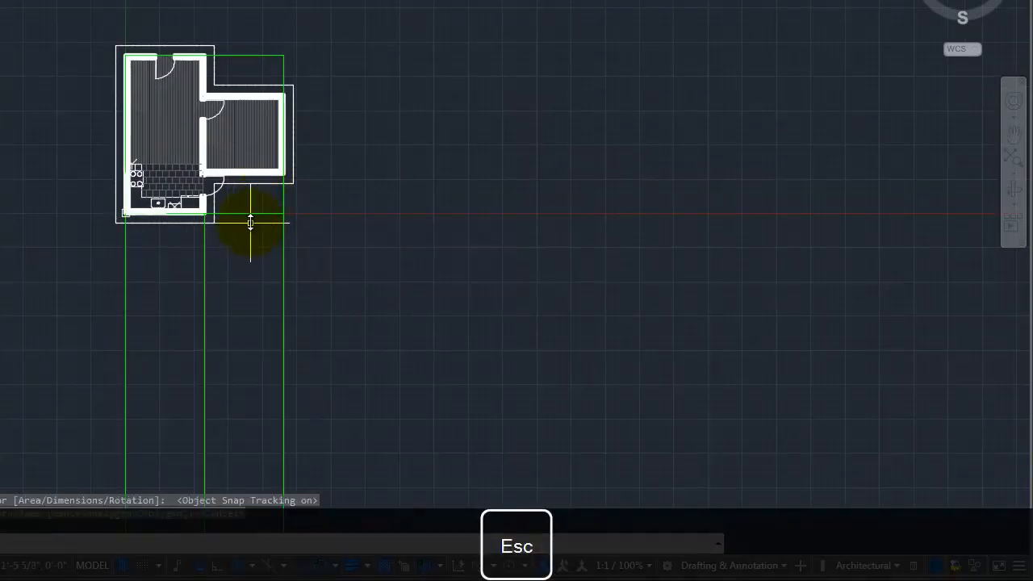
click(253, 215)
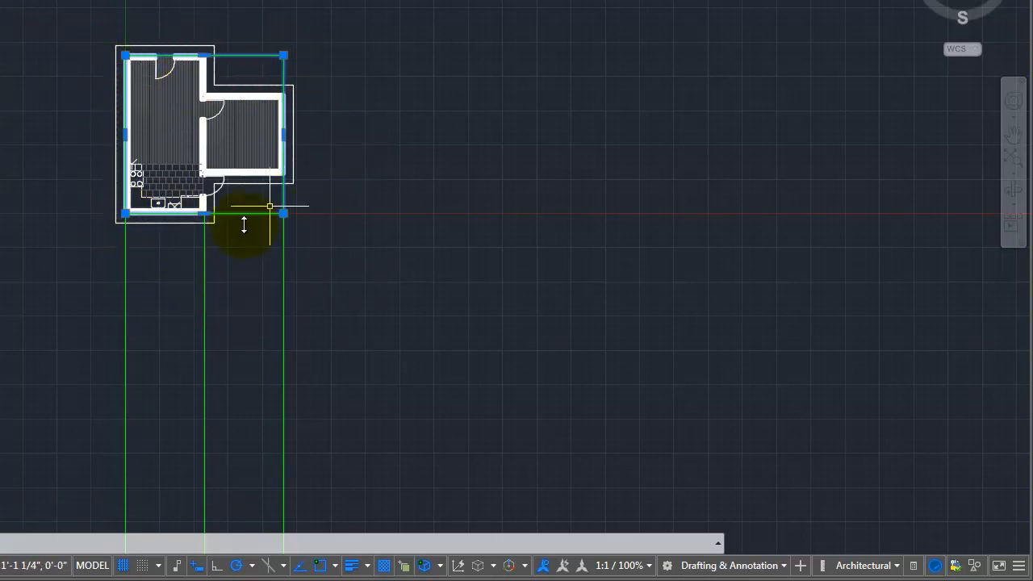
key(Escape)
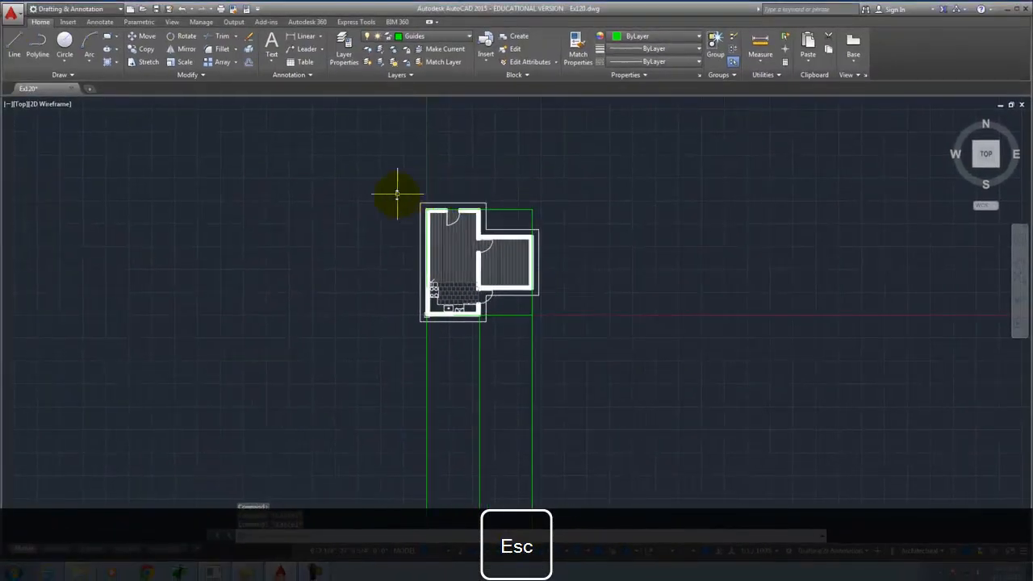
Draw a horizontal polyline across all three rays below the floor plan, at about Y -27'-7".
scroll(397, 194, down, 2)
scroll(462, 326, up, 4)
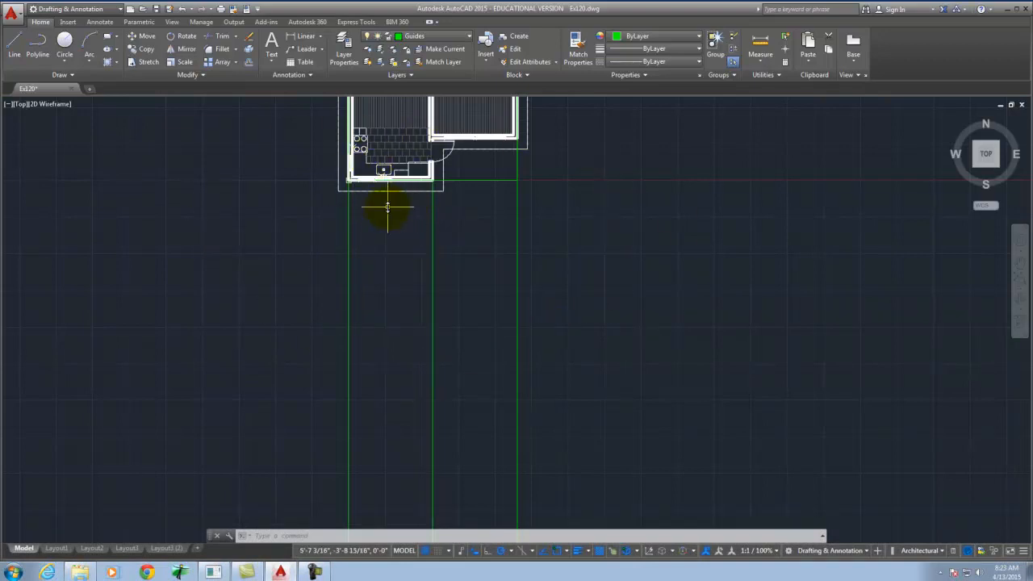
click(40, 44)
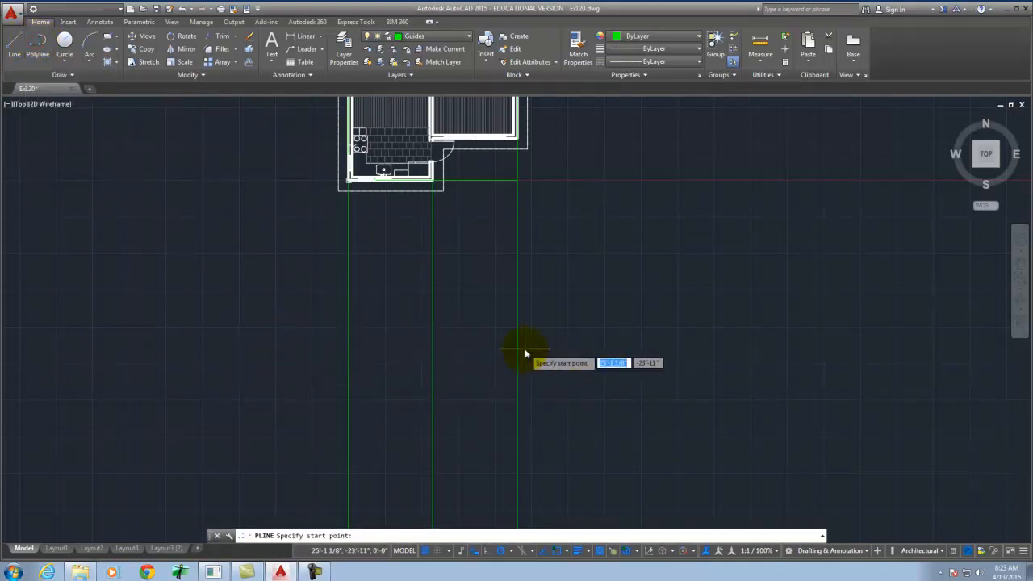
click(315, 375)
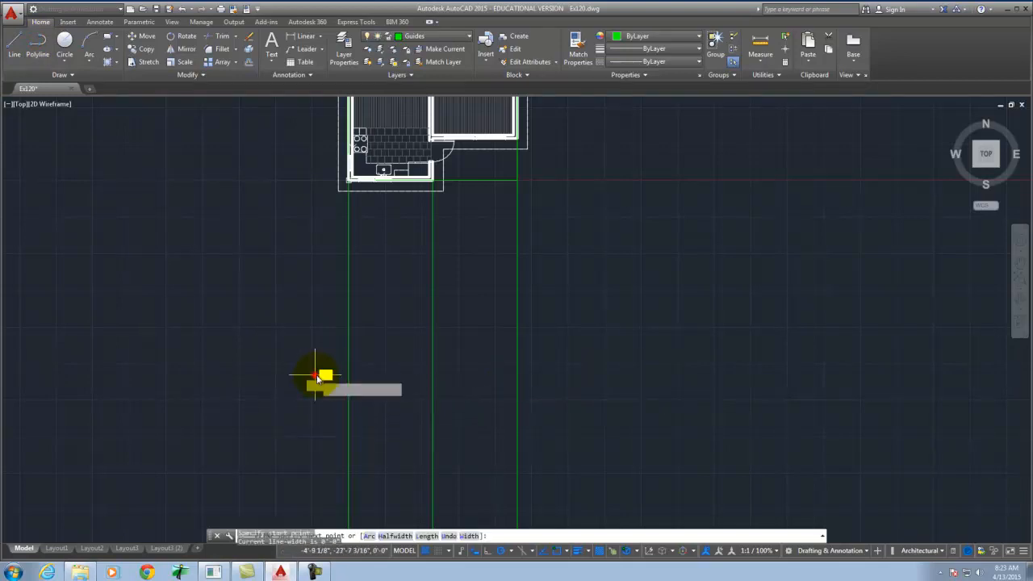
click(549, 375)
key(Return)
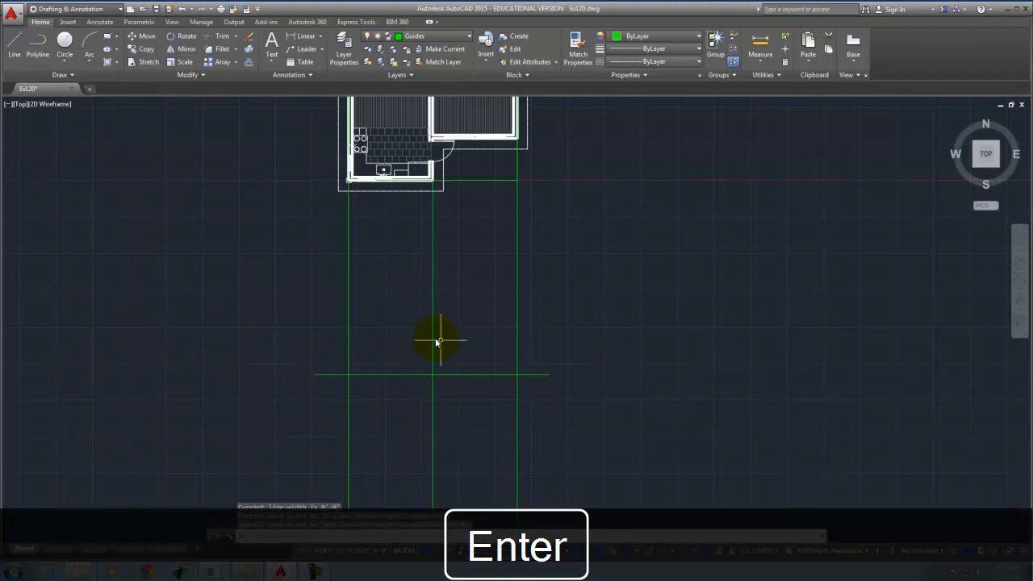
Draw a horizontal line across the three rays, starting 1' directly above the west end of the horizontal polyline.
scroll(320, 399, down, 2)
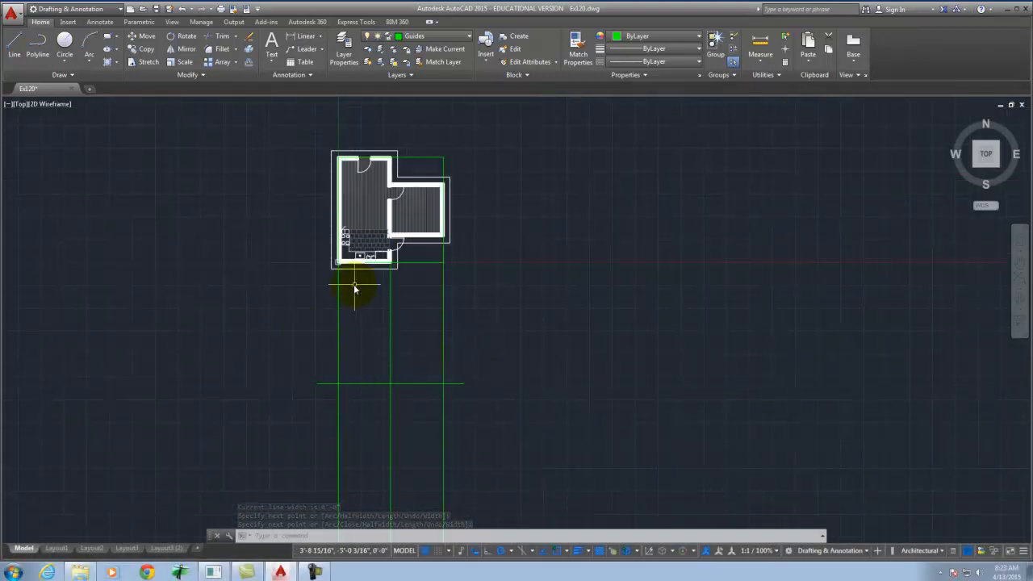
scroll(373, 435, up, 4)
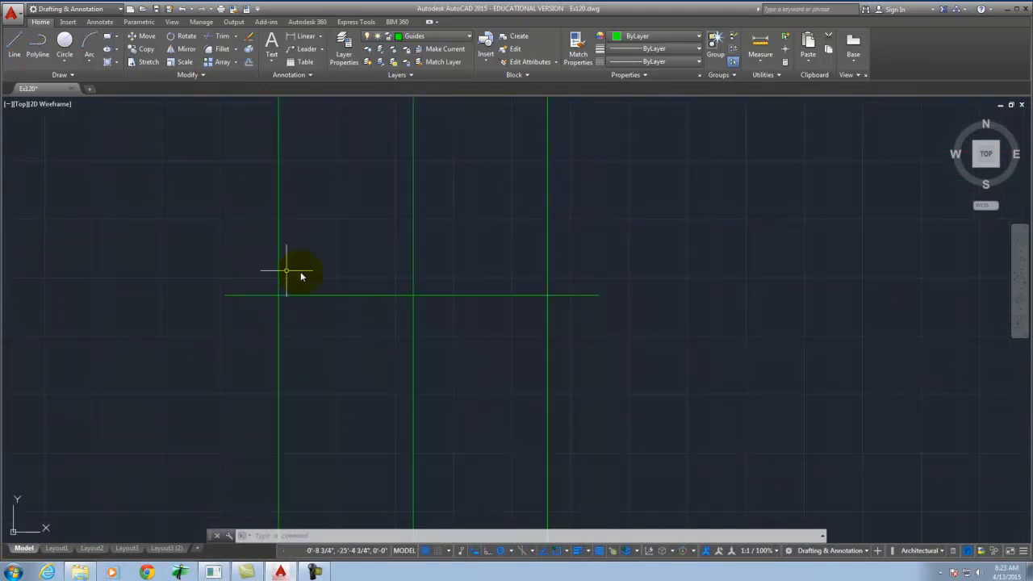
scroll(362, 465, down, 4)
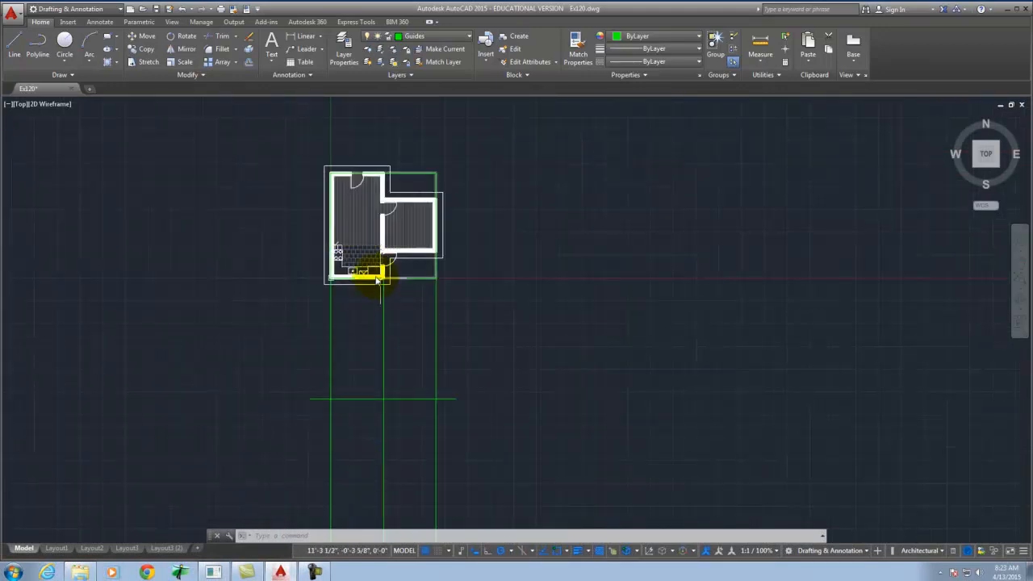
scroll(323, 428, up, 2)
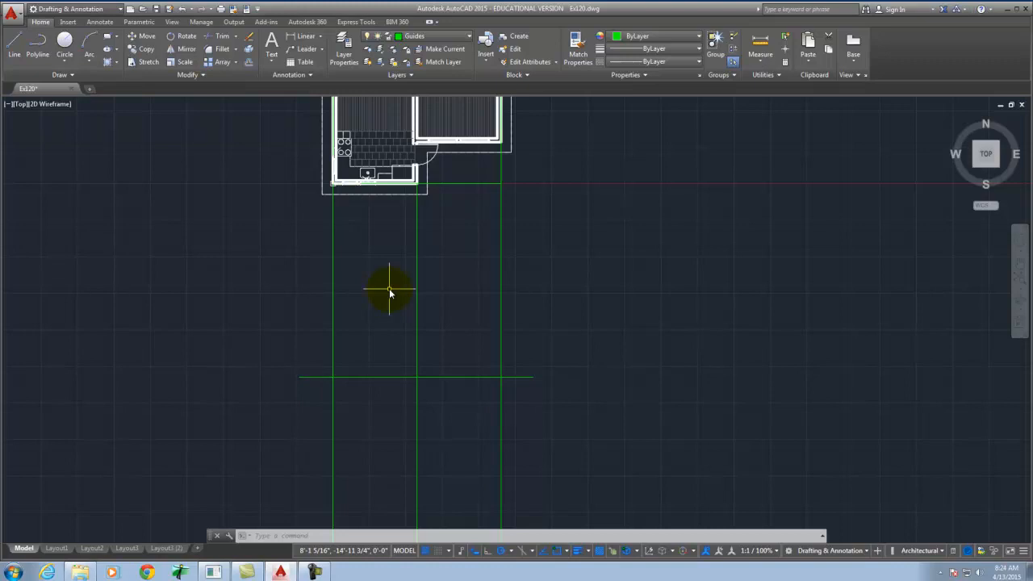
click(13, 43)
scroll(342, 376, up, 5)
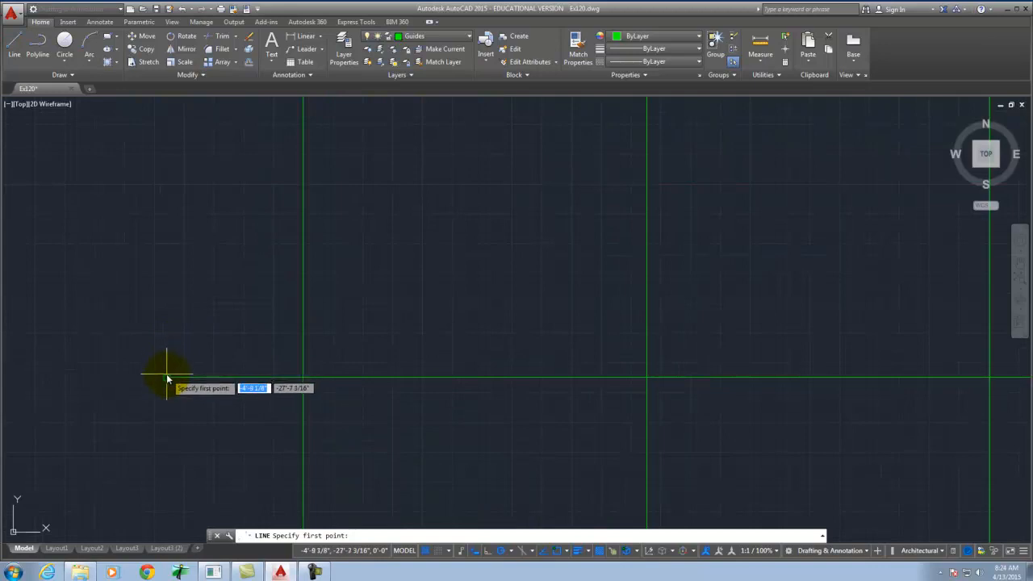
text(1)
key(Return)
scroll(109, 314, down, 4)
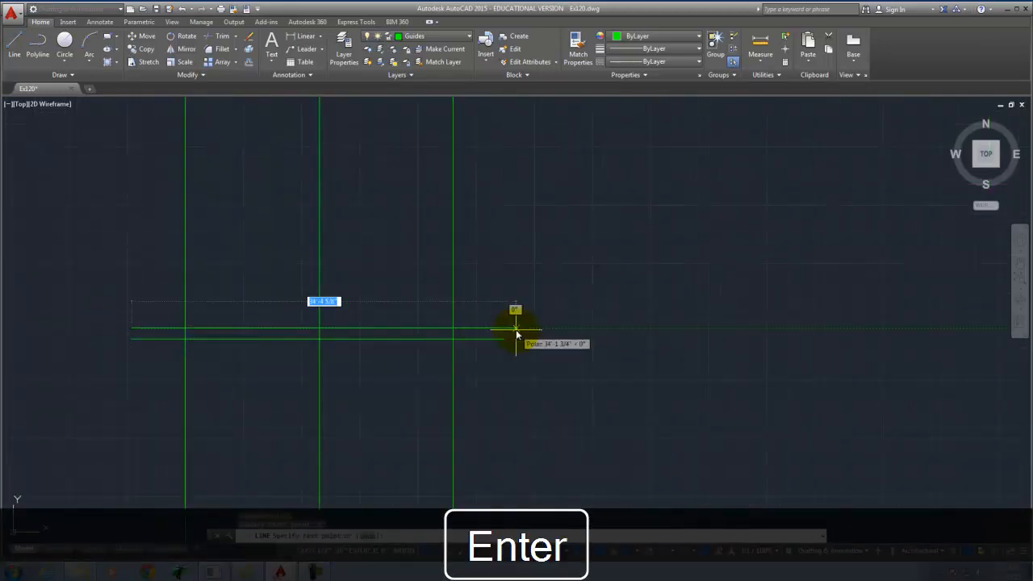
right_click(488, 331)
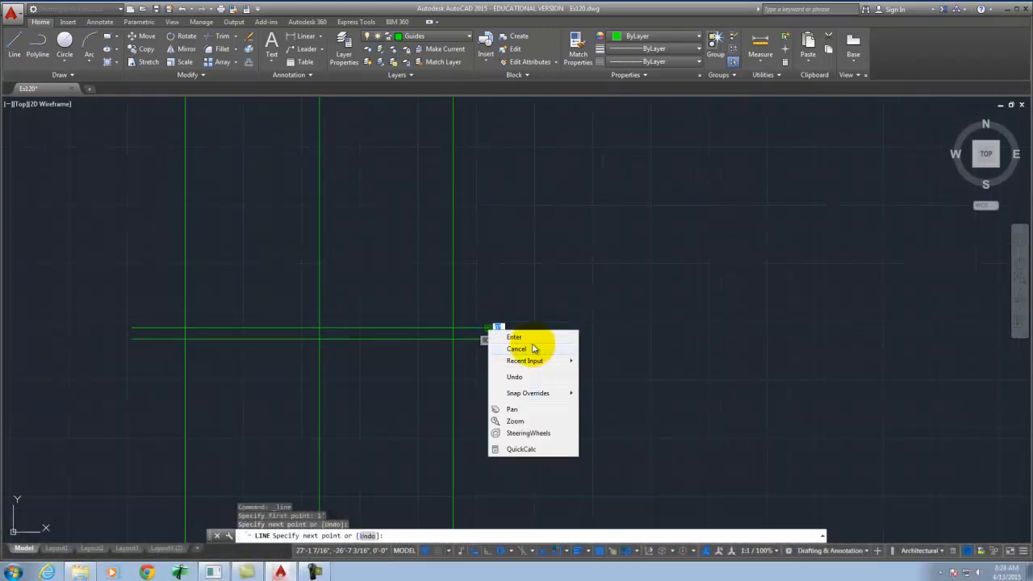
click(525, 336)
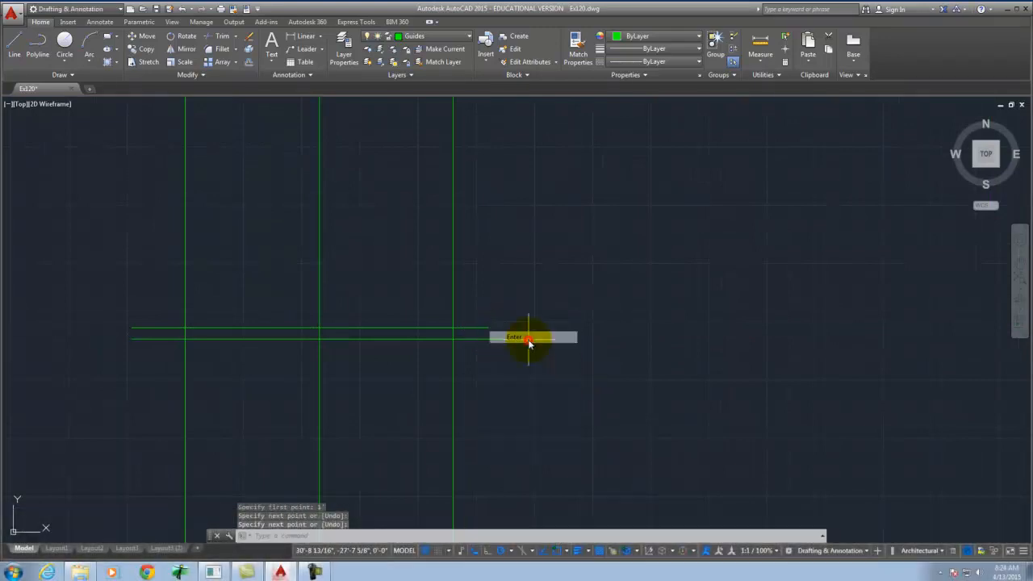
Offset the upper of the two horizontal guide lines 8' upward.
click(266, 328)
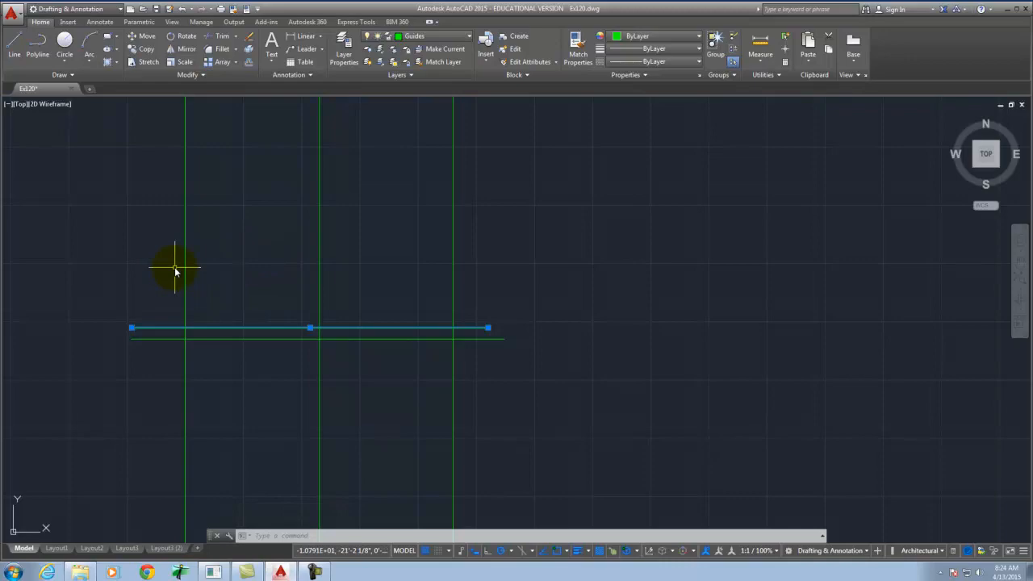
key(Escape)
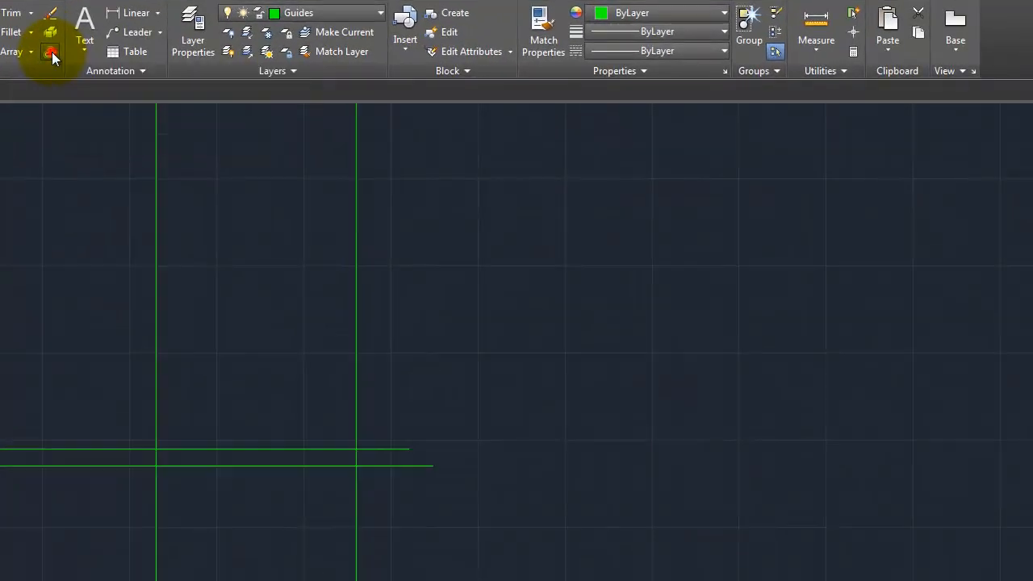
click(50, 52)
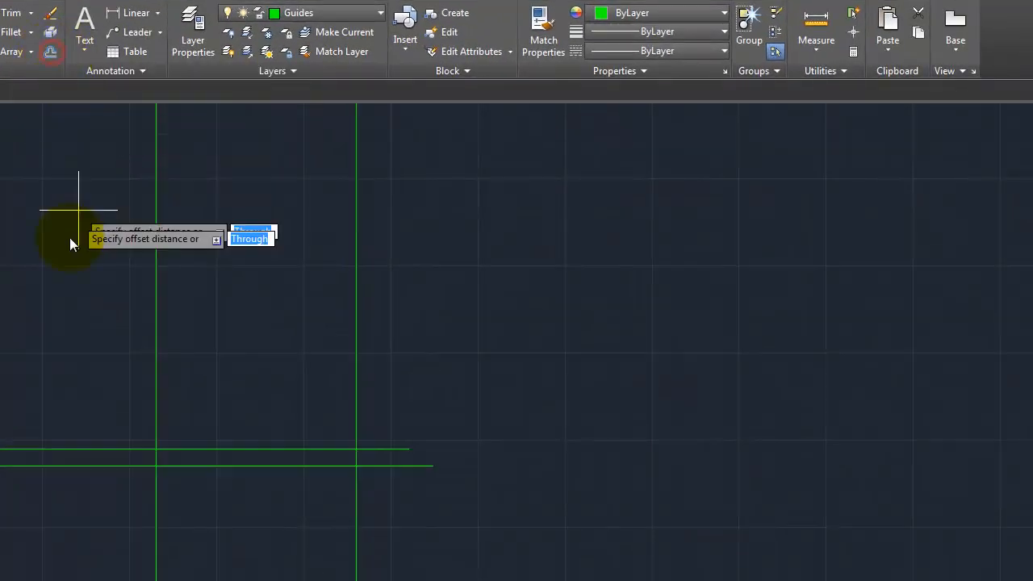
text(8)
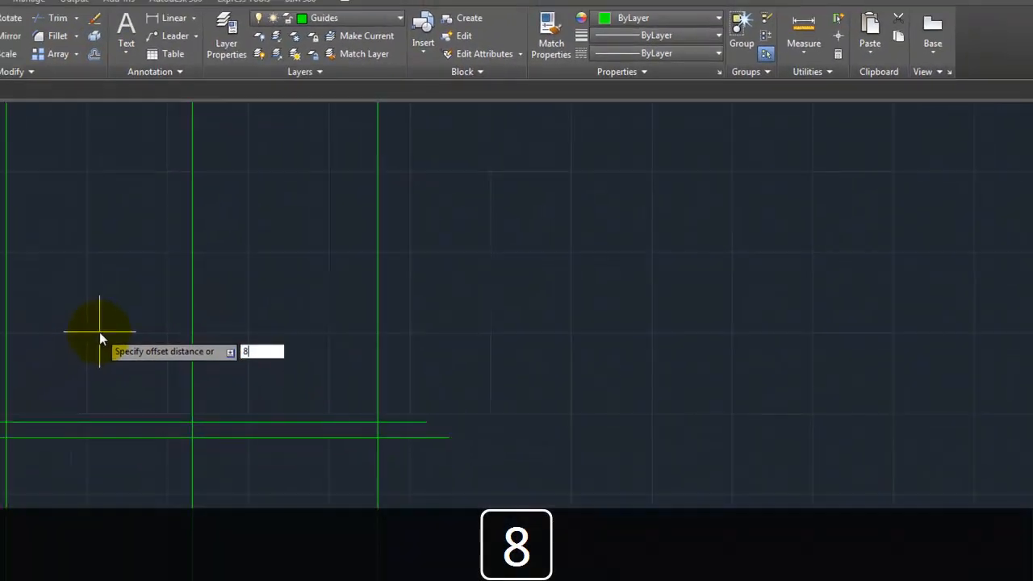
key(Return)
click(261, 328)
click(259, 256)
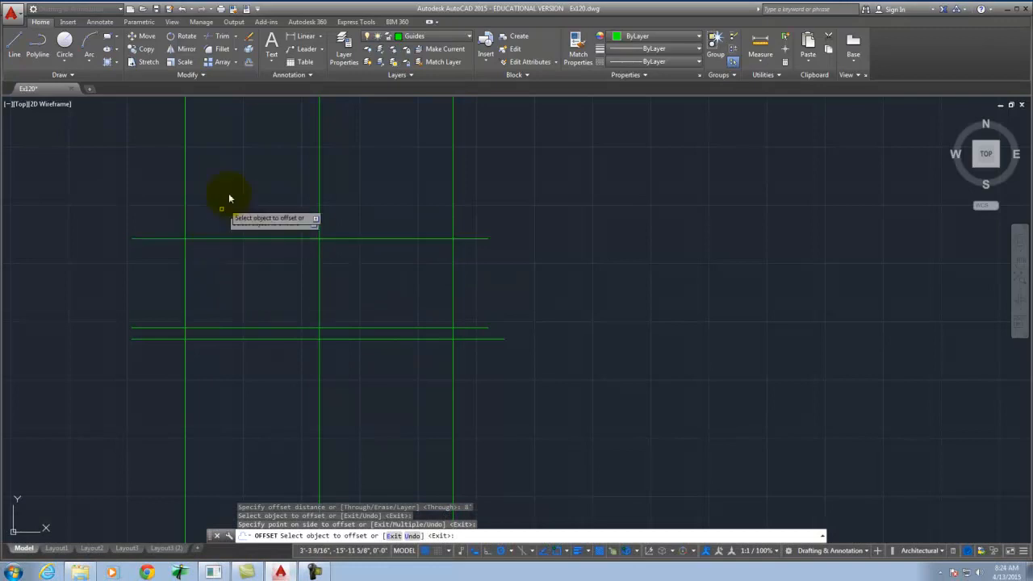
scroll(427, 373, down, 3)
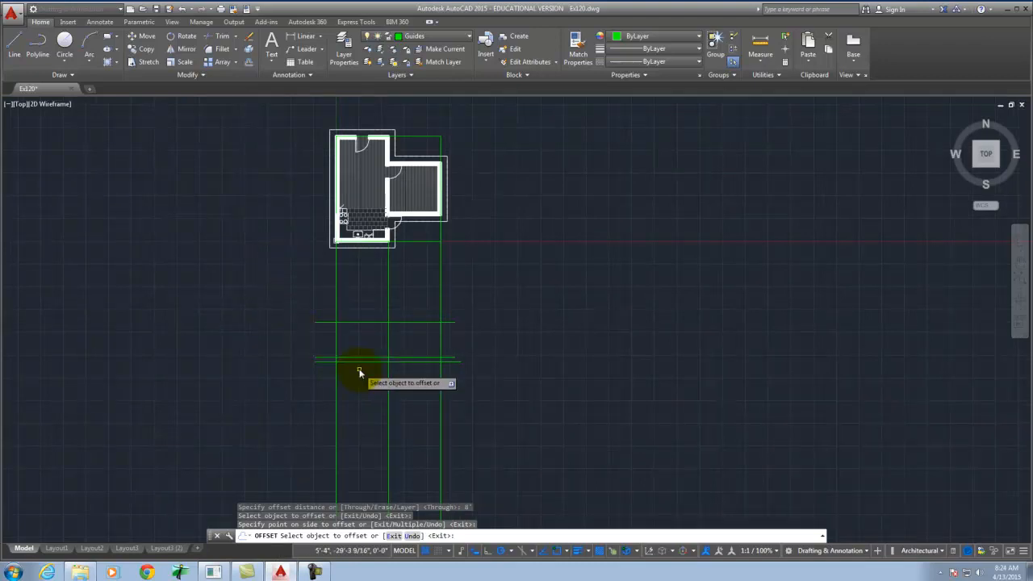
scroll(358, 364, up, 4)
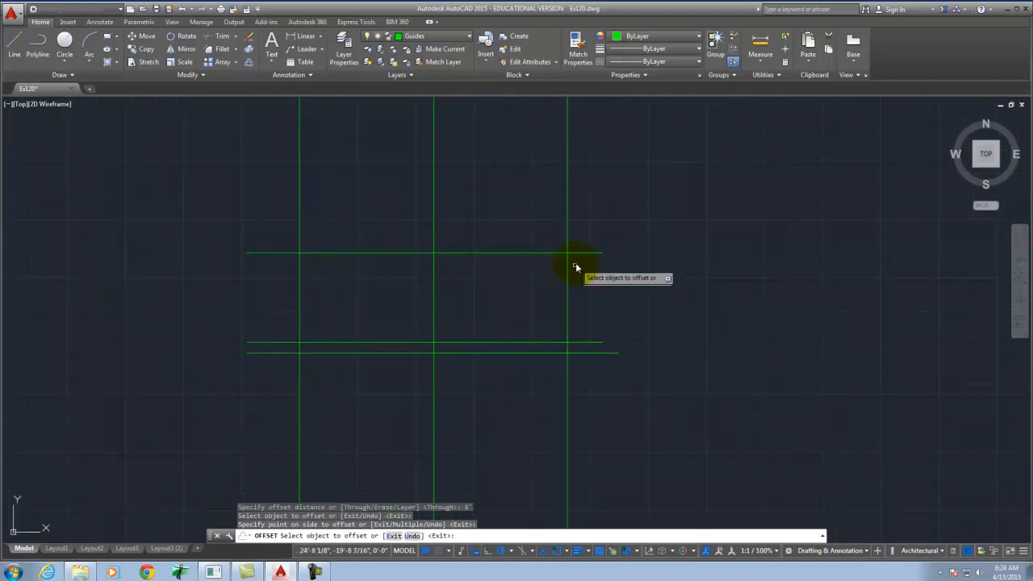
text(trim)
key(Return)
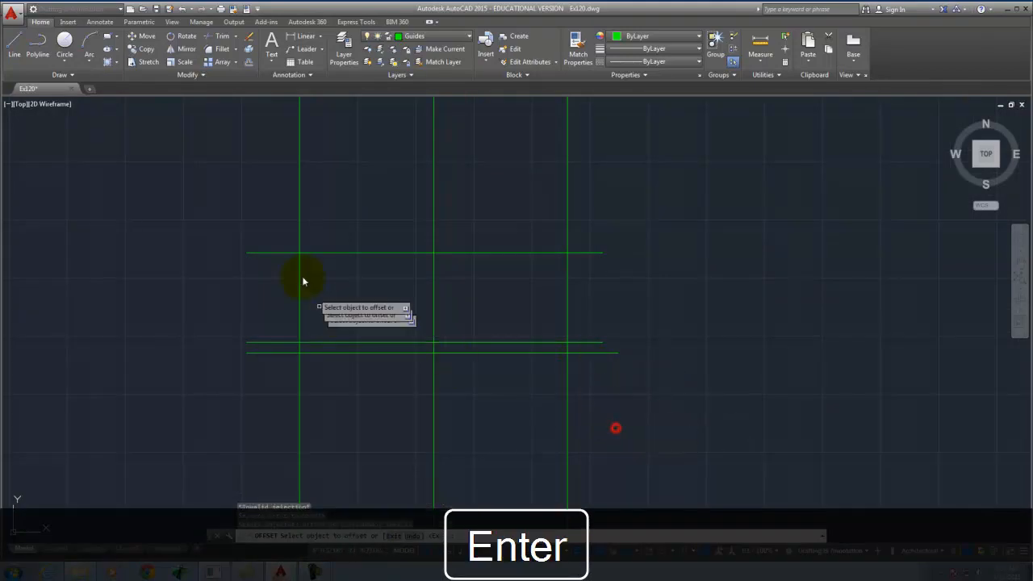
key(Escape)
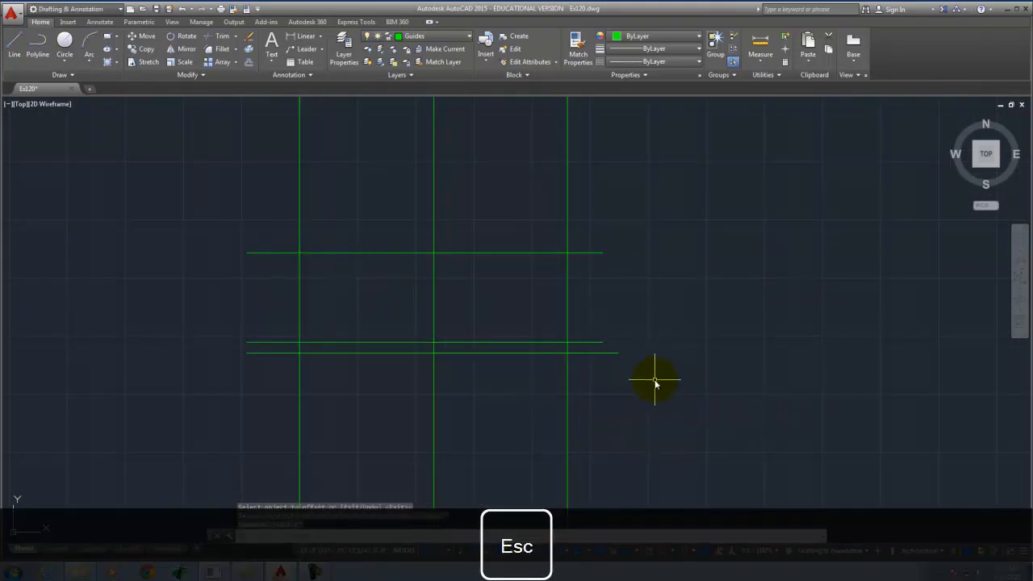
Trim the ends of the three horizontal guide lines that extend beyond the outer east and west rays.
text(trim)
key(Return)
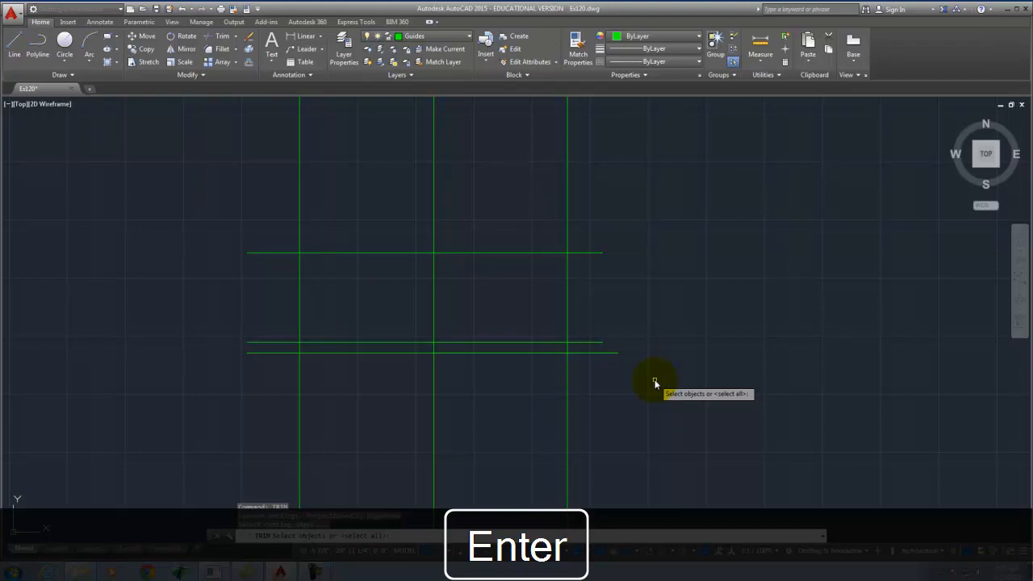
key(Return)
click(653, 395)
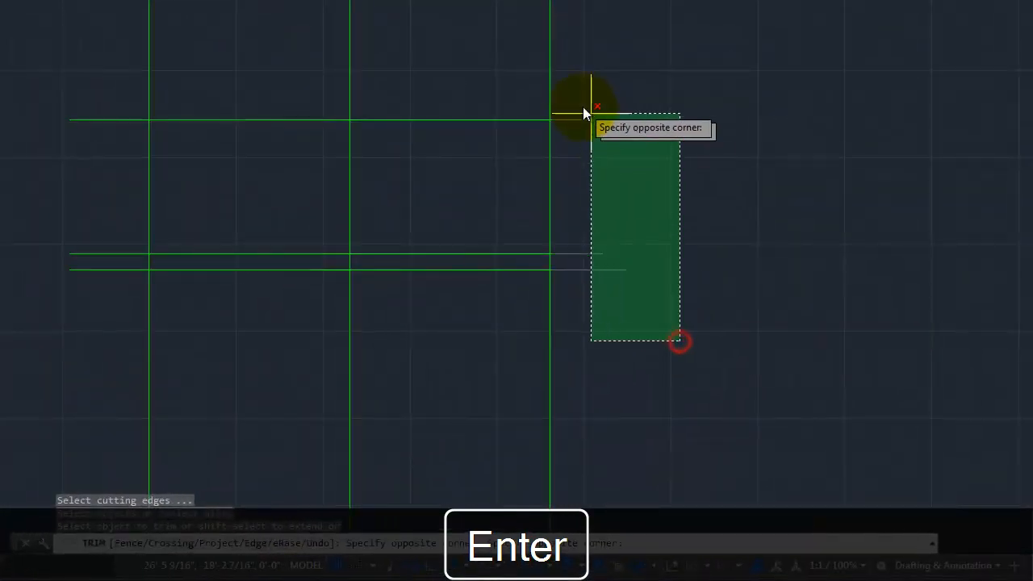
click(587, 229)
click(107, 300)
click(52, 83)
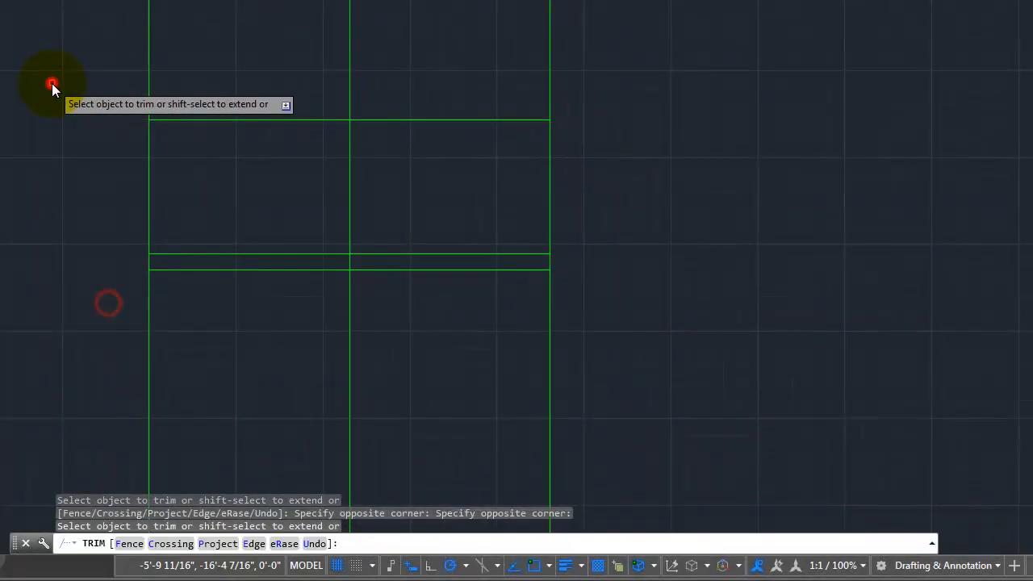
key(Escape)
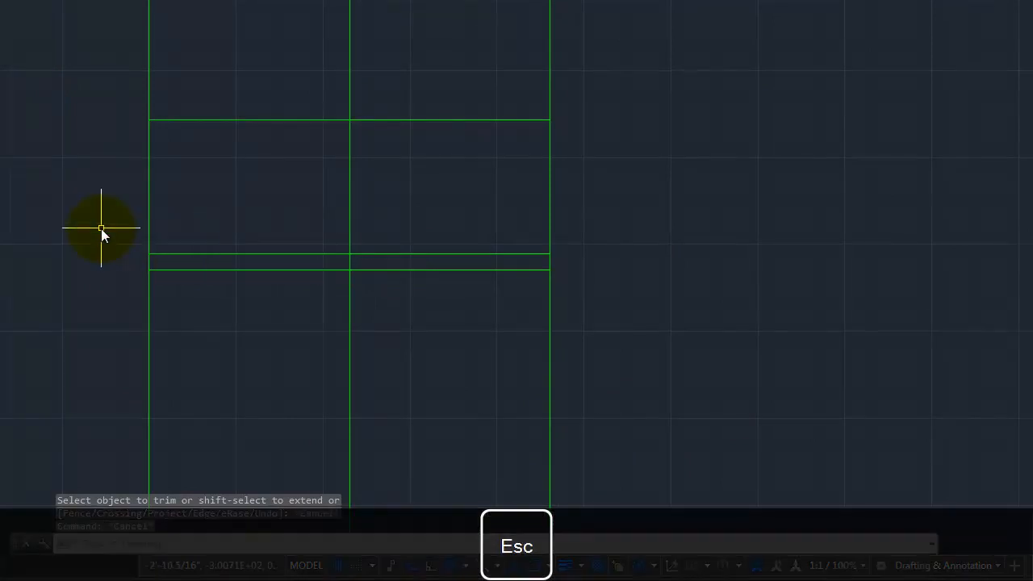
Try to draw vertical lines between the lowest and highest horizontal guides along the east and middle rays.
click(19, 57)
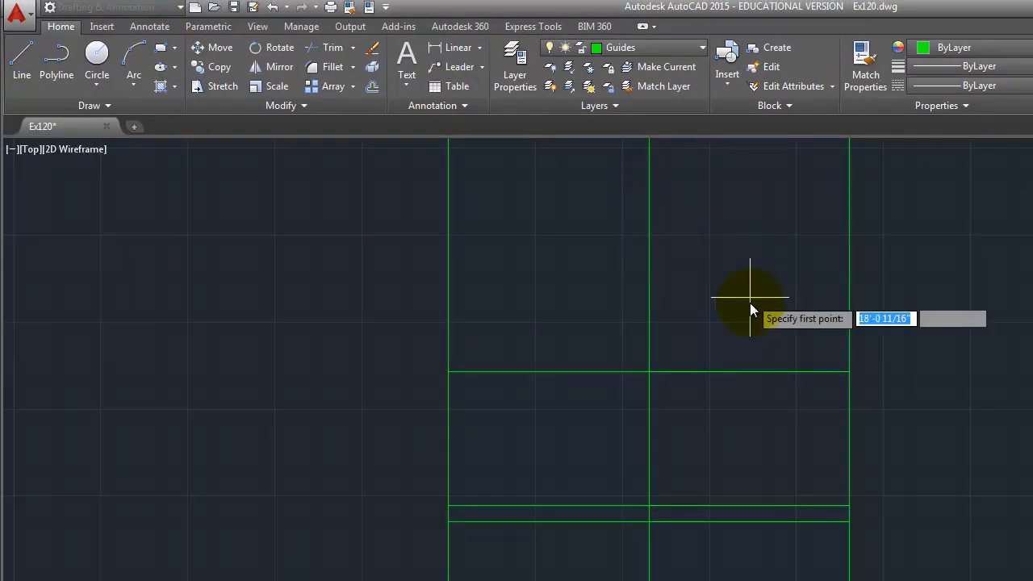
click(851, 522)
right_click(855, 525)
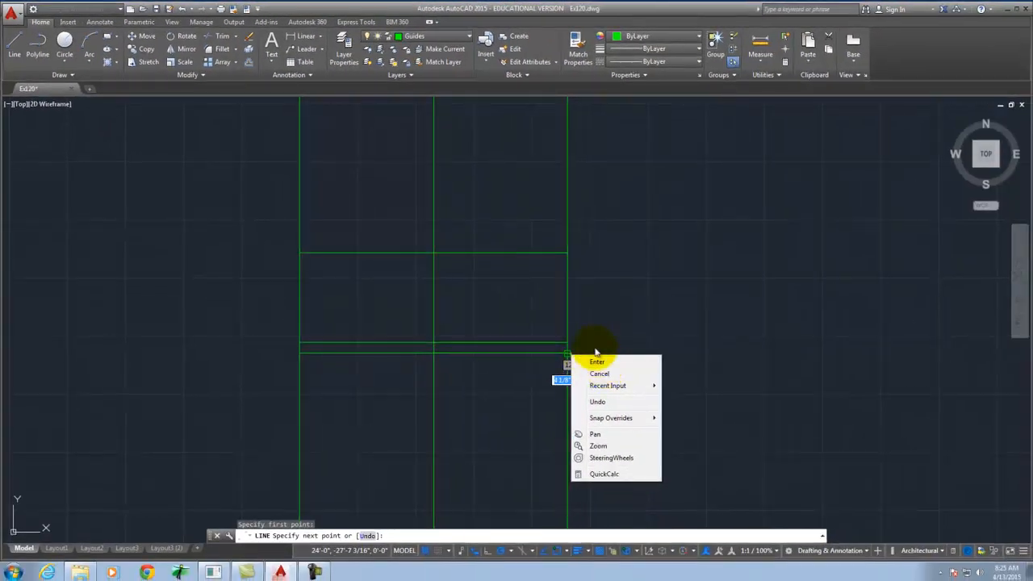
click(598, 361)
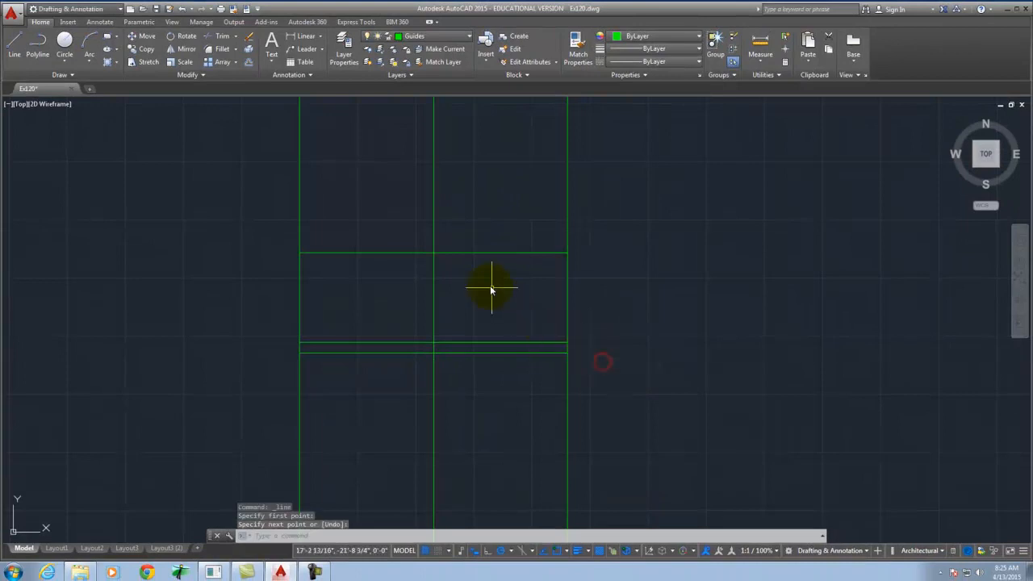
right_click(443, 266)
click(452, 261)
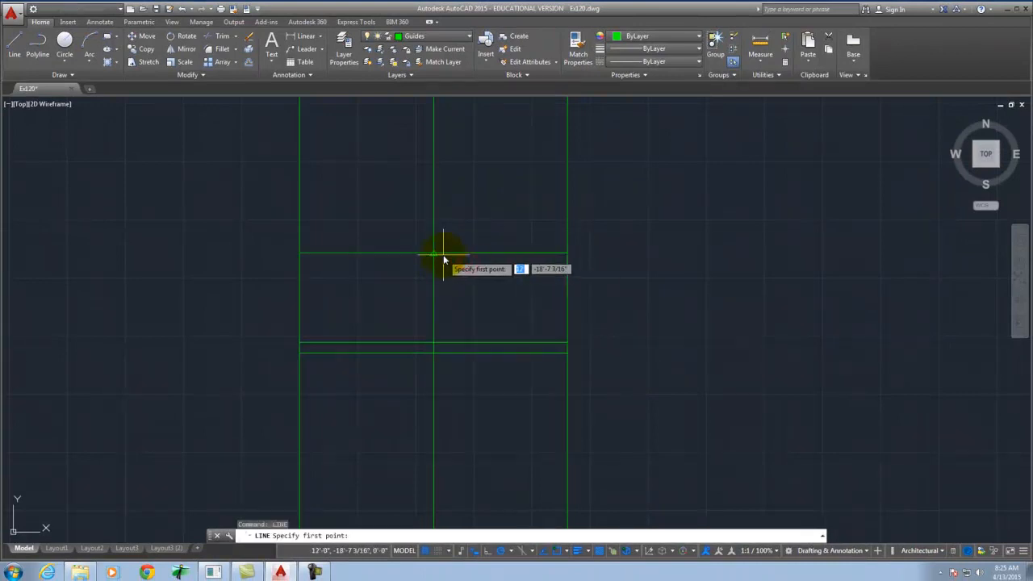
click(434, 353)
right_click(435, 353)
click(454, 357)
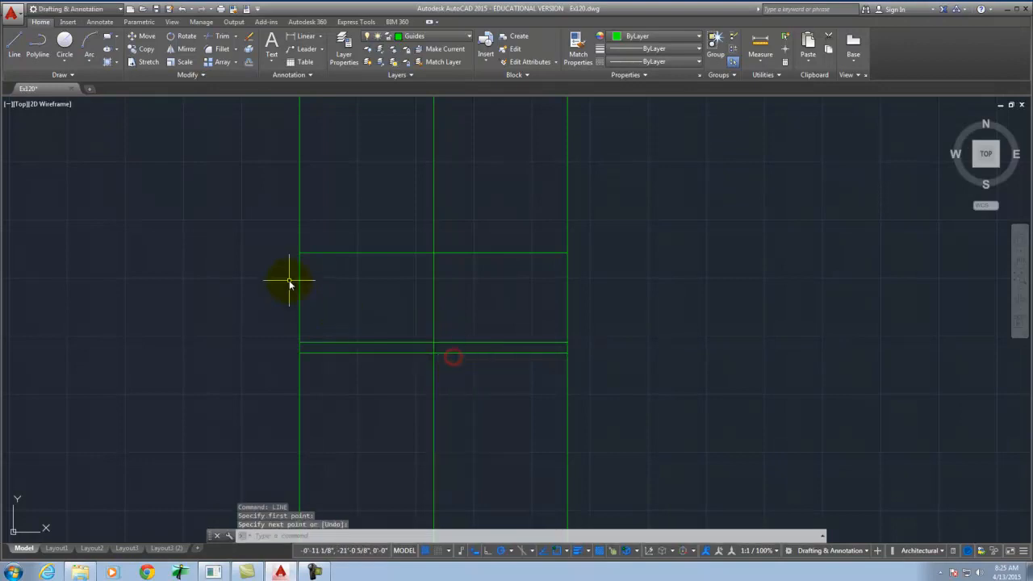
Draw a vertical line along the west ray from the highest horizontal guide down to the lowest one.
right_click(294, 257)
click(335, 268)
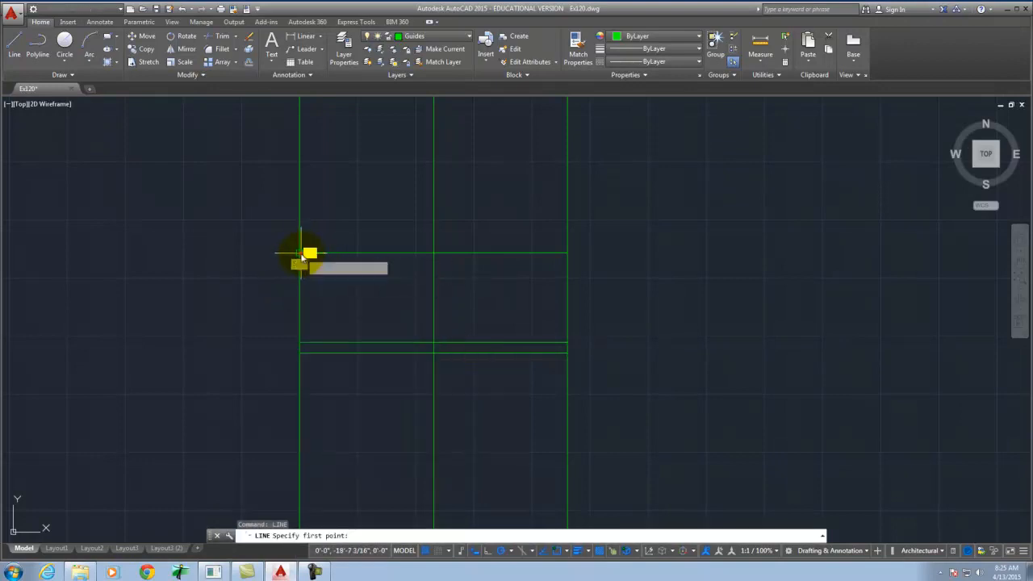
click(300, 254)
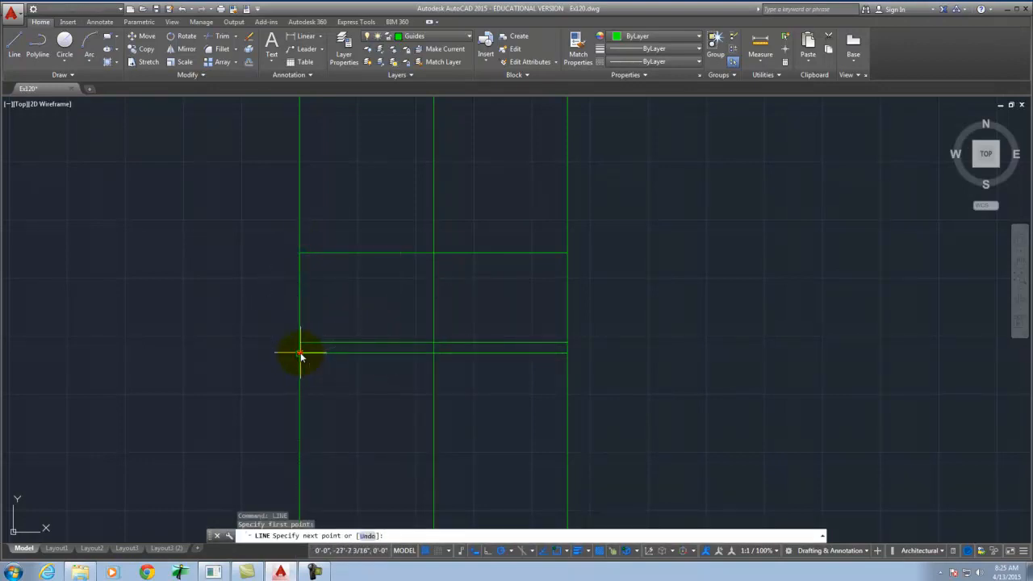
click(299, 352)
right_click(299, 352)
click(339, 357)
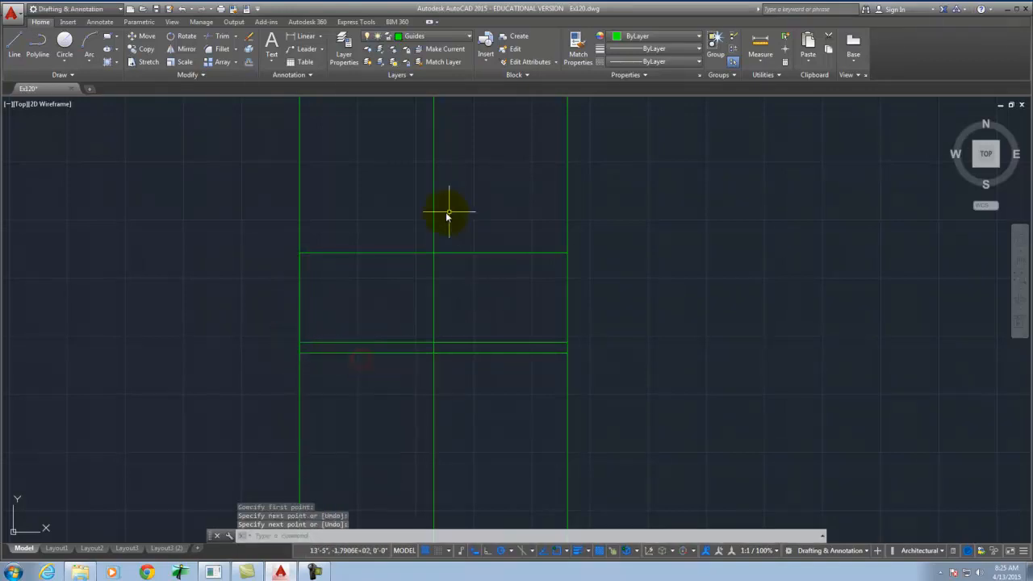
Delete the three vertical rays projected down from the floor plan.
scroll(467, 256, down, 3)
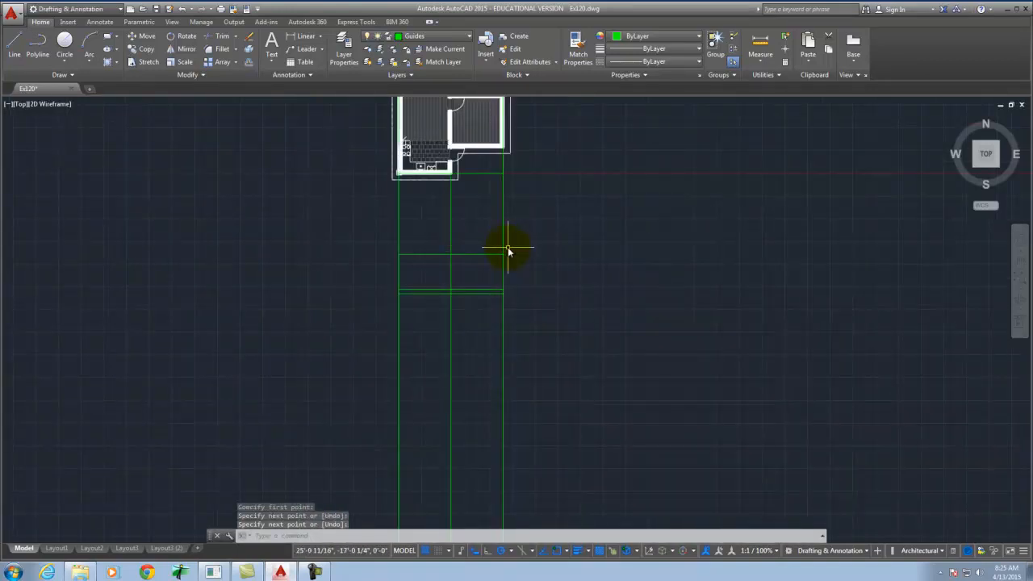
click(544, 236)
click(358, 222)
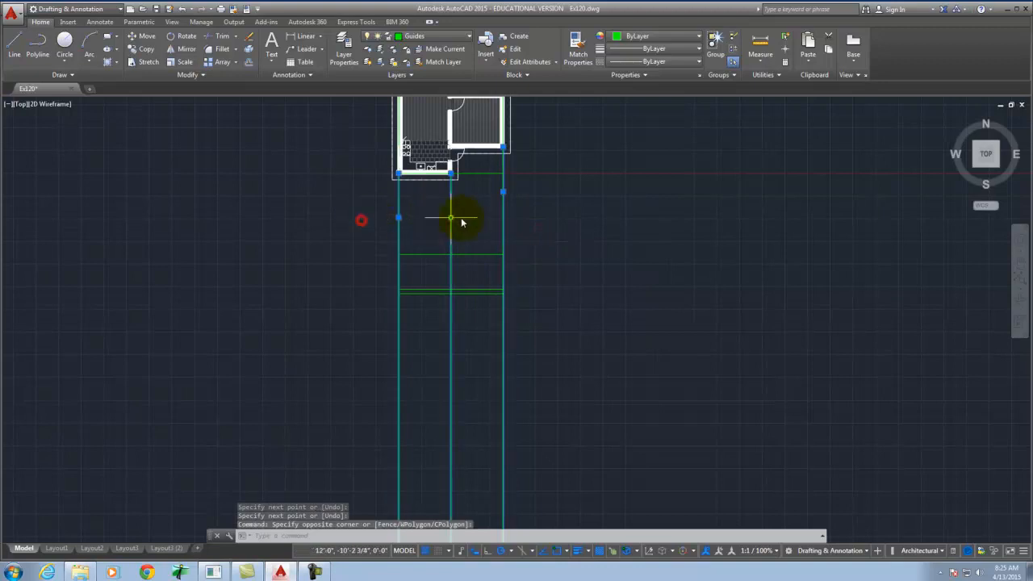
key(Delete)
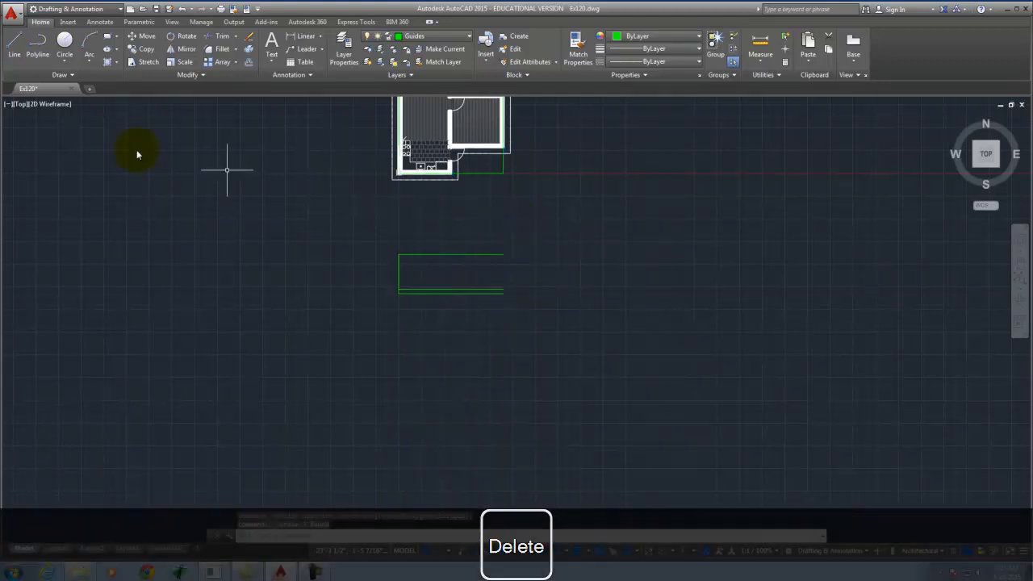
Draw a vertical line joining the east ends of the highest and lowest horizontal guides.
click(14, 47)
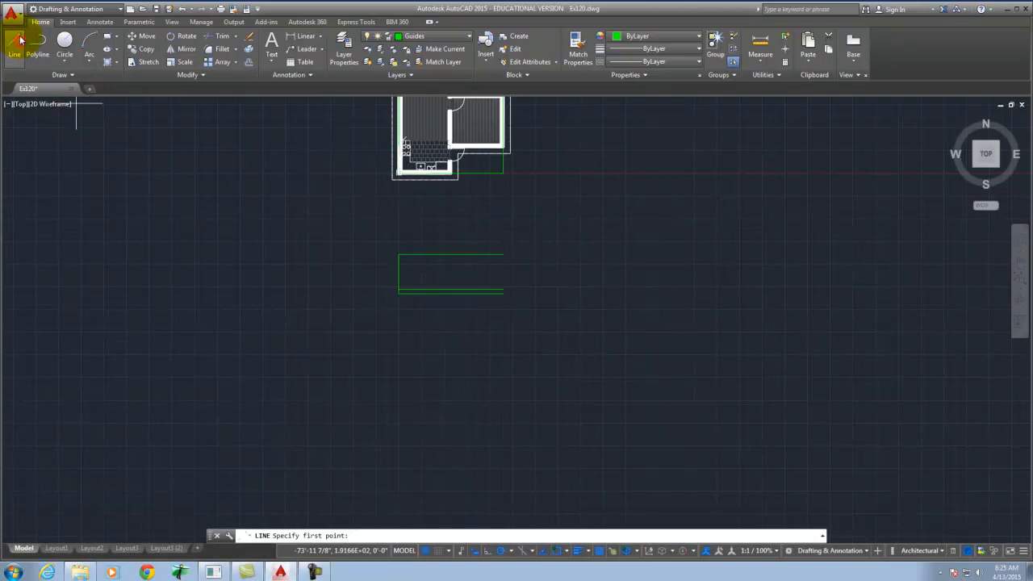
click(503, 255)
click(503, 296)
right_click(503, 296)
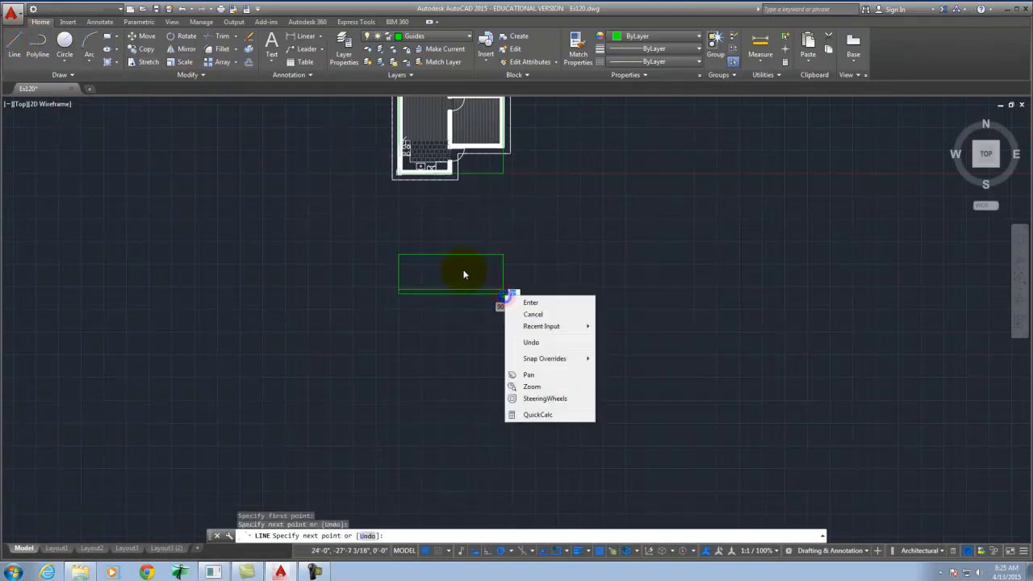
click(526, 300)
Draw a vertical line between the midpoints of the highest and lowest horizontal guides.
right_click(462, 274)
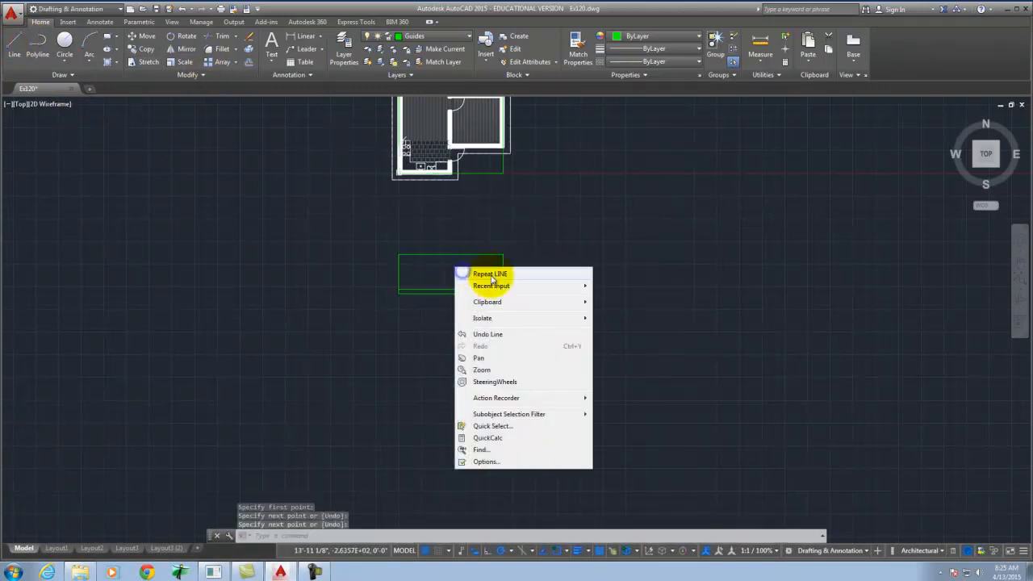
click(484, 271)
click(449, 258)
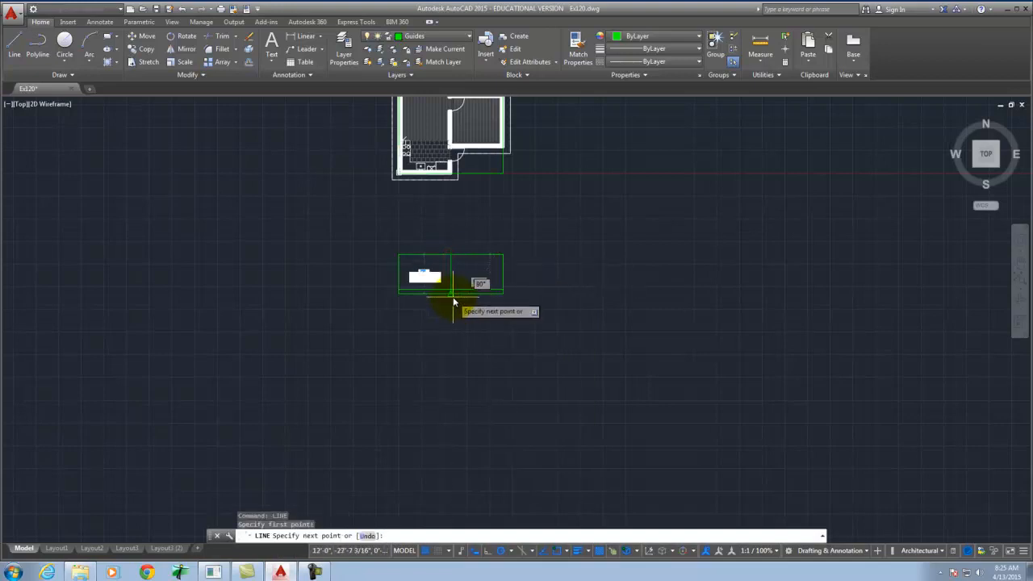
click(451, 294)
right_click(452, 298)
click(480, 306)
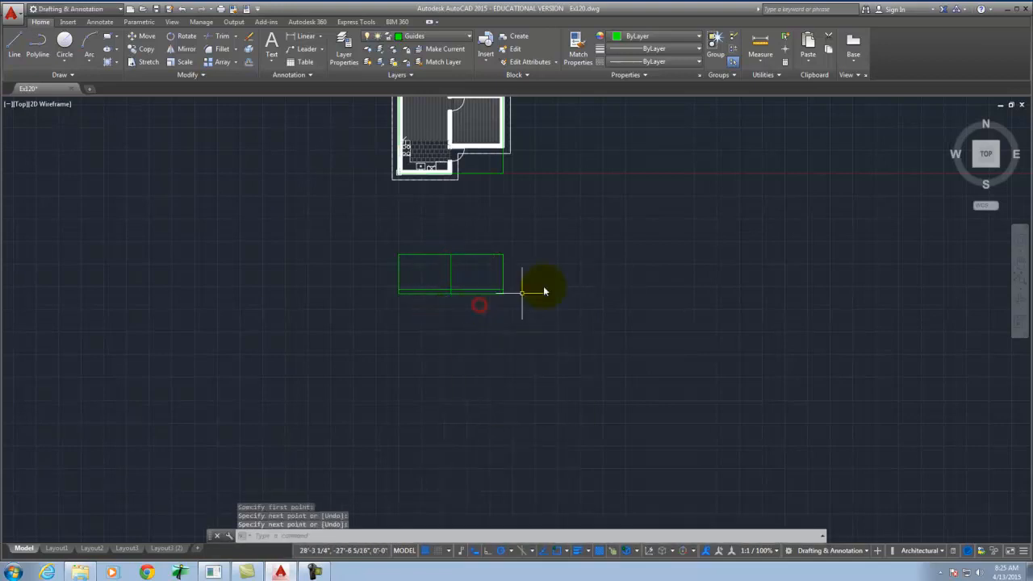
Project a ray straight down from the outer west corner of the kitchen's westernmost south window opening.
scroll(350, 339, down, 2)
scroll(423, 301, up, 6)
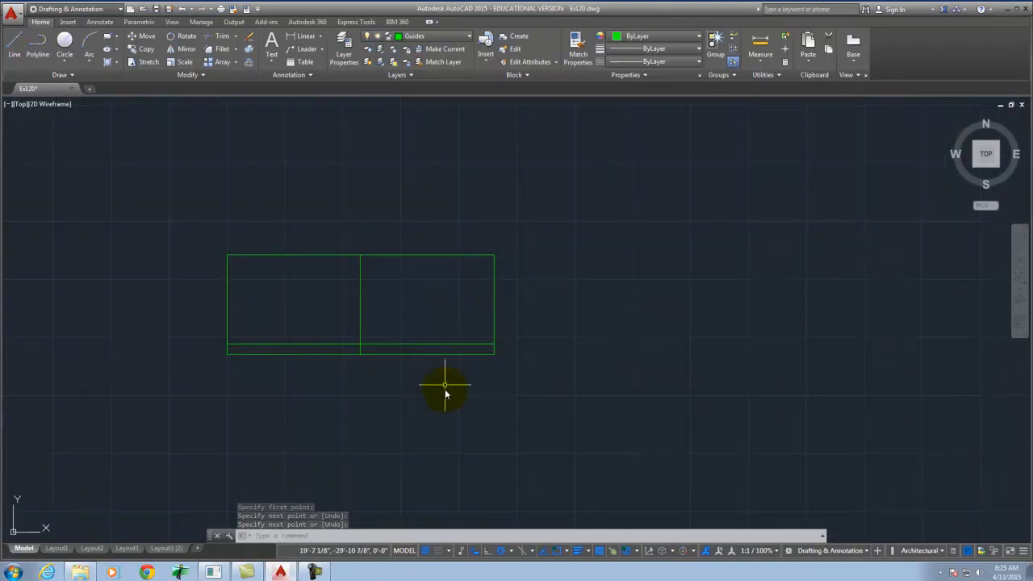
scroll(447, 392, down, 6)
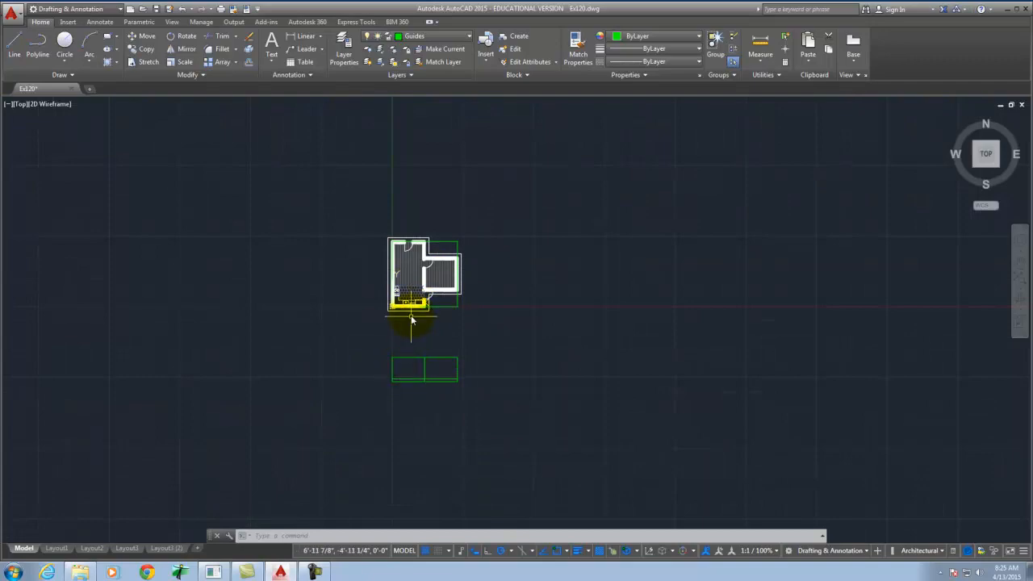
scroll(397, 311, up, 5)
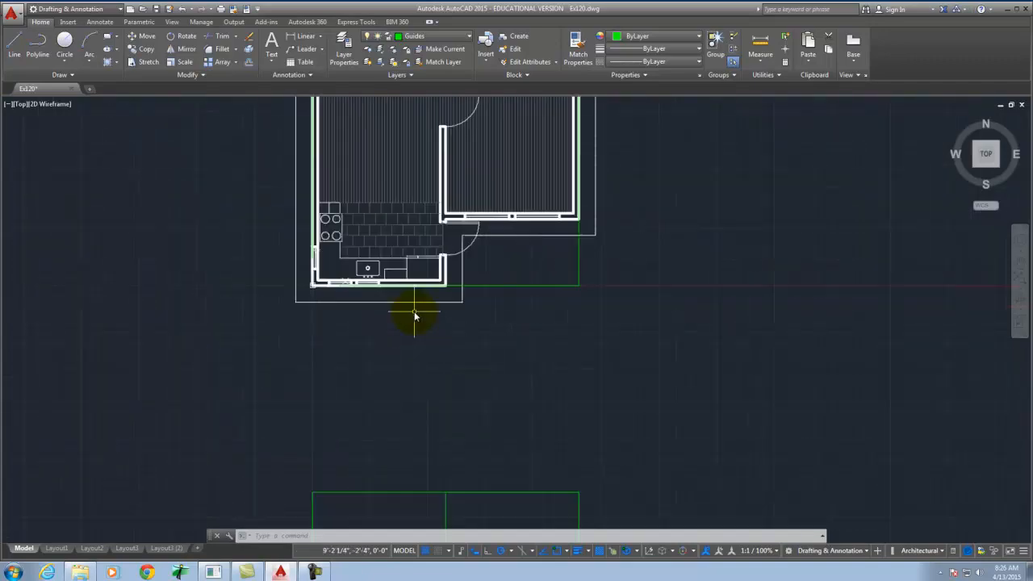
scroll(337, 282, down, 2)
scroll(330, 369, up, 2)
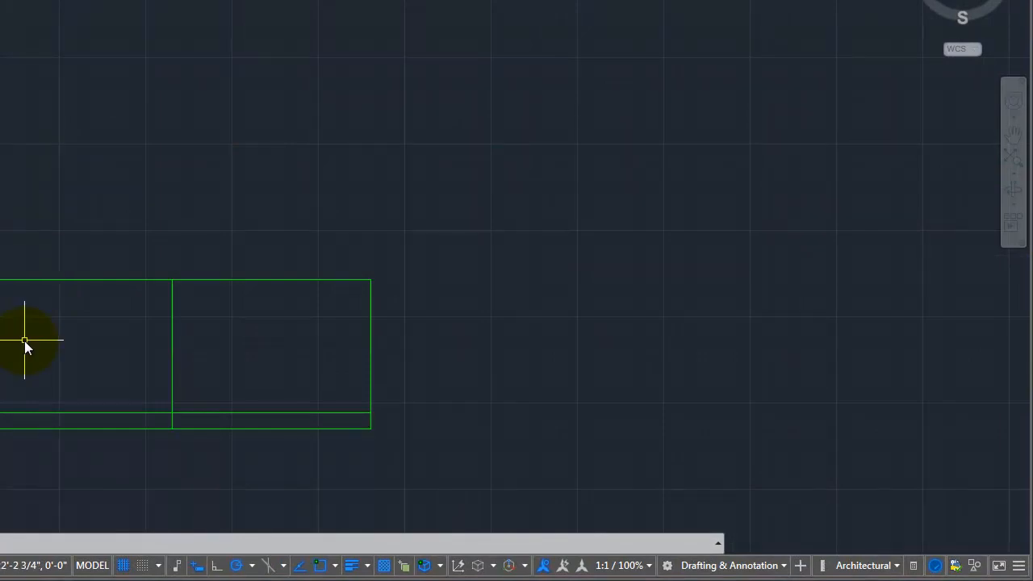
text(RA)
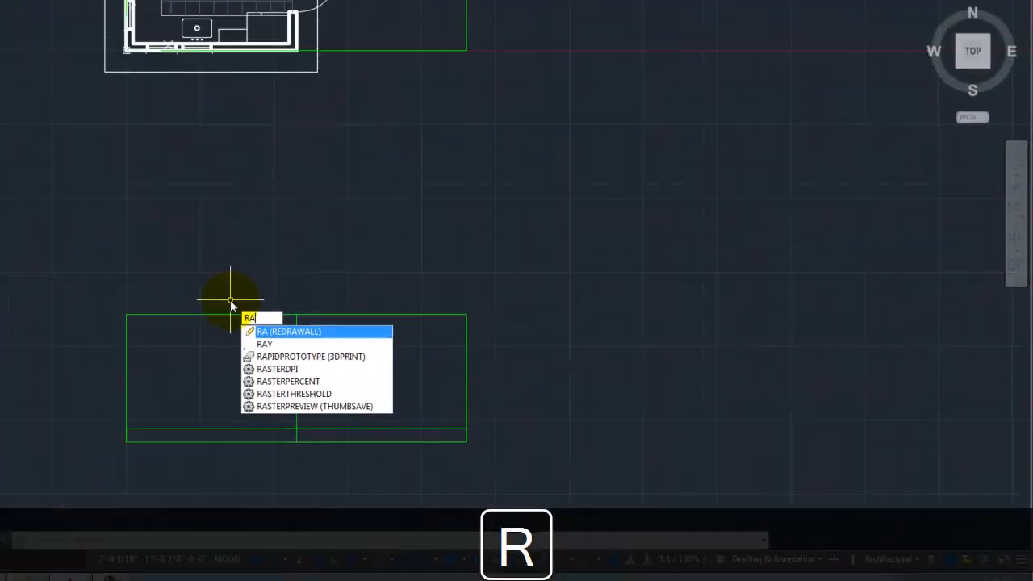
key(Return)
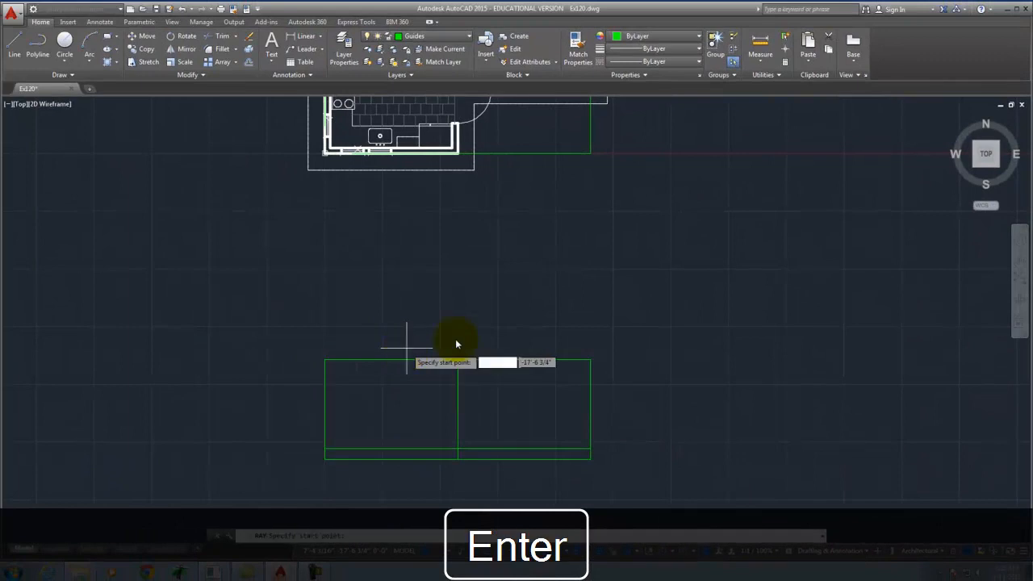
scroll(135, 161, up, 4)
scroll(331, 238, down, 3)
scroll(307, 293, up, 5)
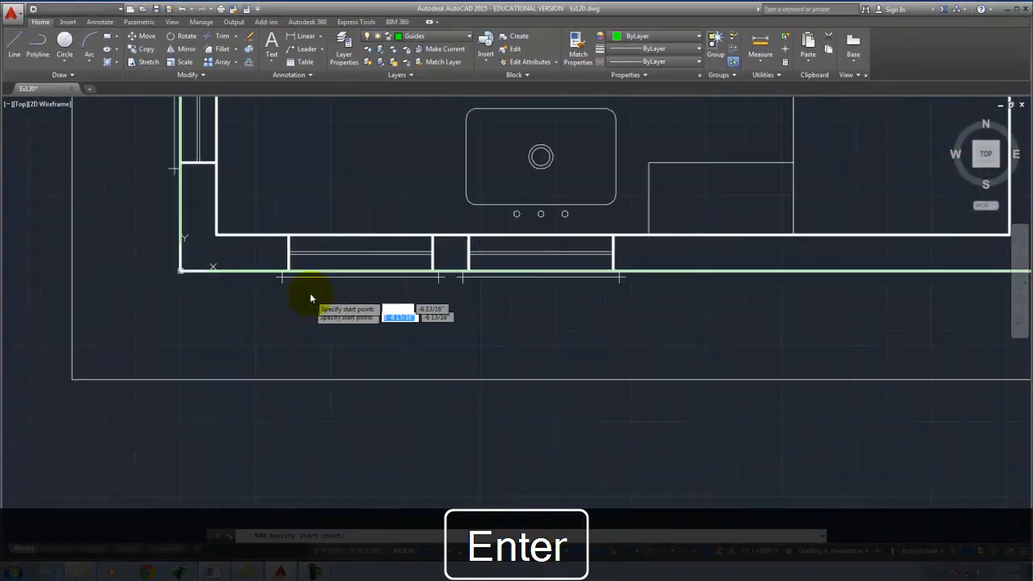
click(255, 250)
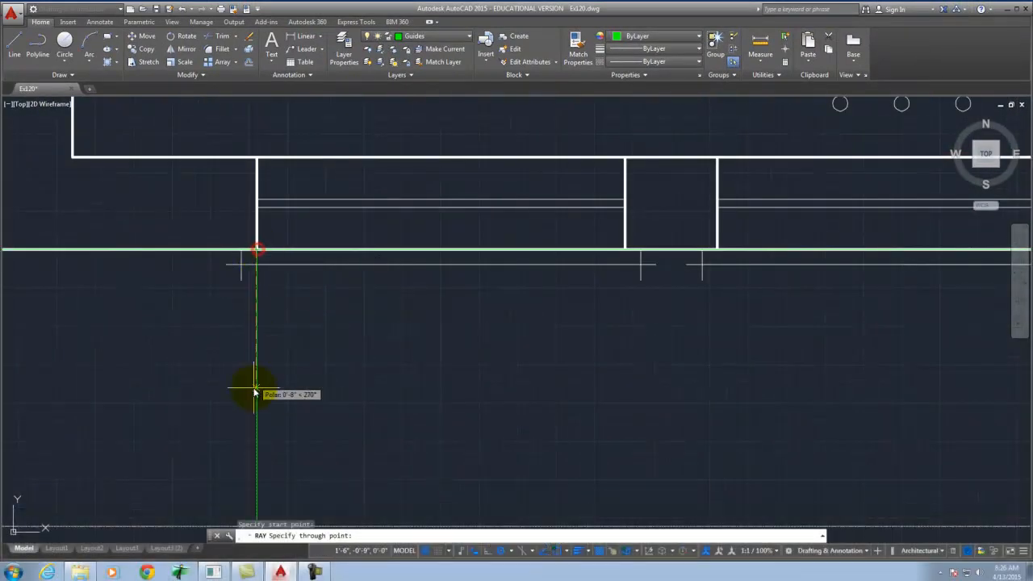
click(253, 383)
key(Return)
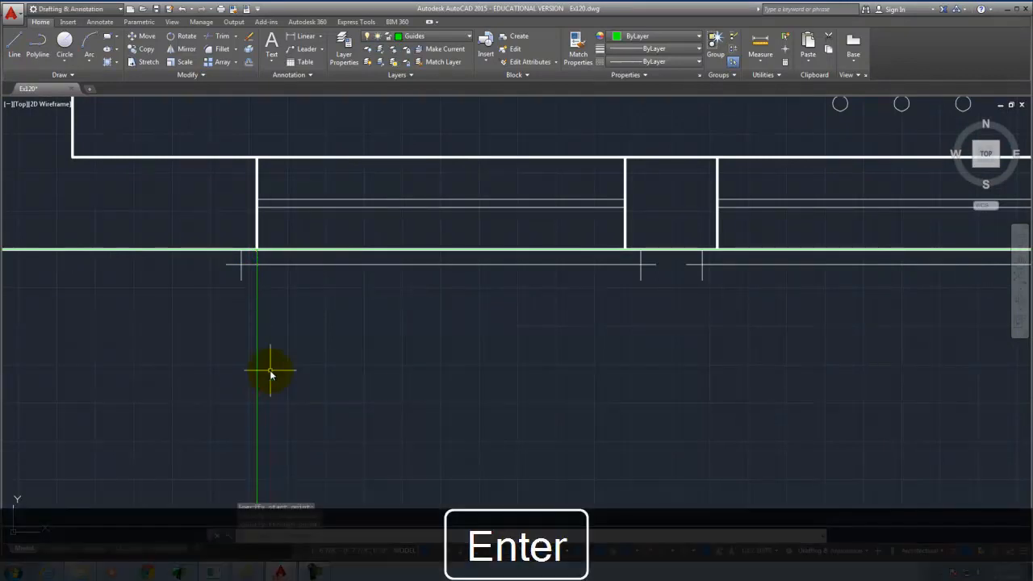
Project a ray straight down from the outer east corner of the kitchen's westernmost south window opening.
right_click(626, 250)
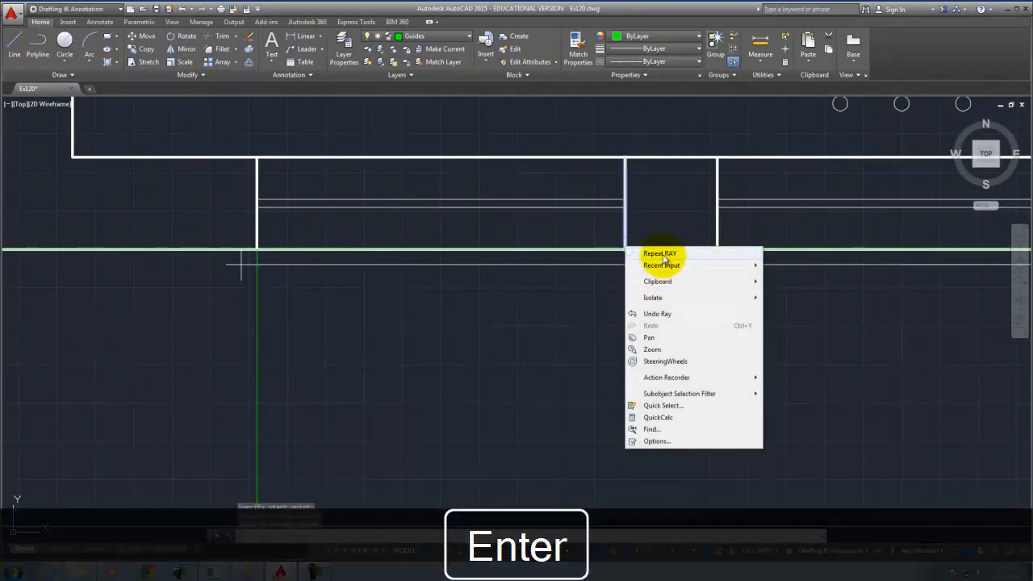
click(660, 249)
click(627, 253)
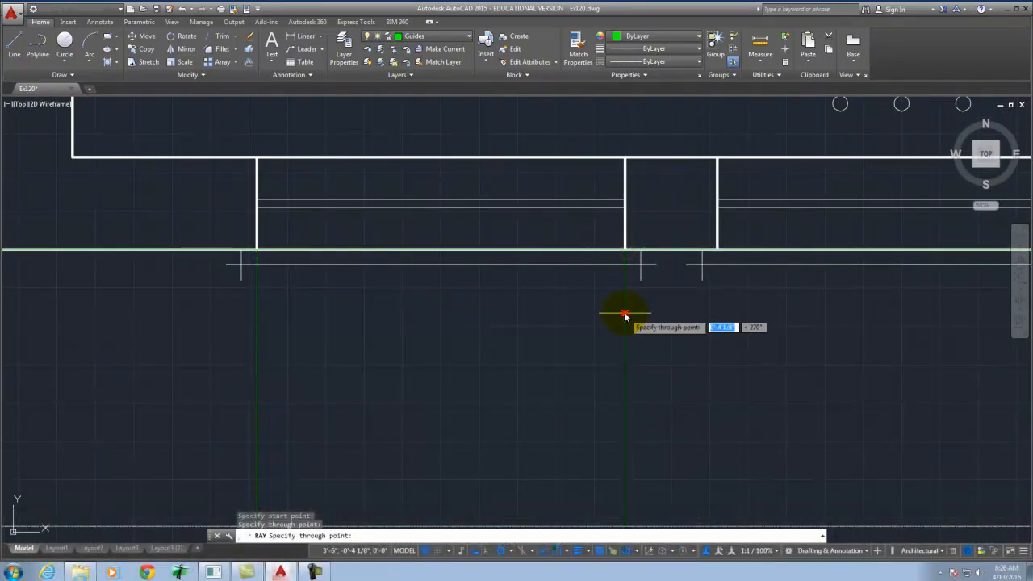
key(Return)
Project a ray straight down from the outer west corner of the kitchen's second south window opening.
scroll(502, 306, down, 6)
scroll(472, 332, up, 4)
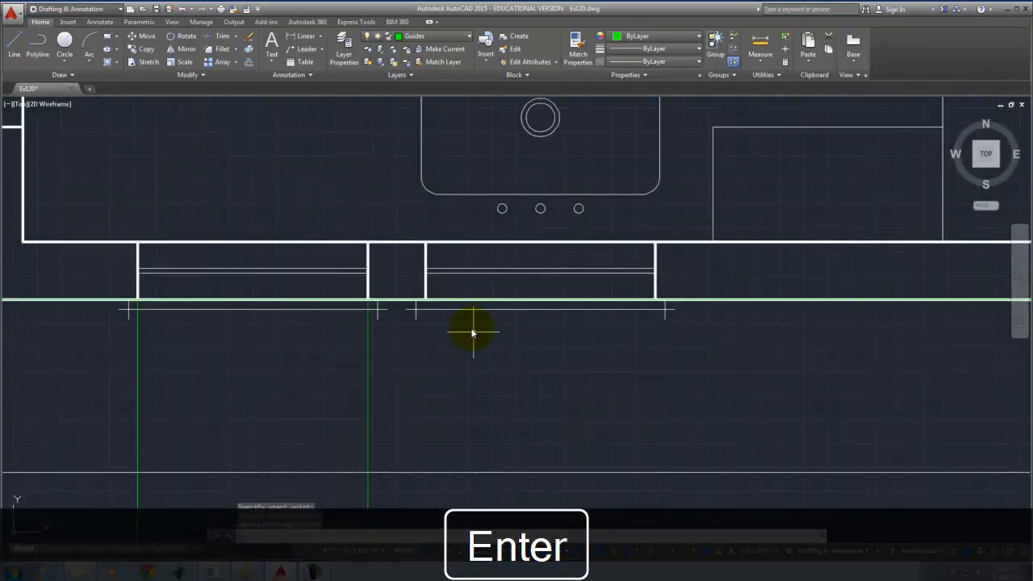
right_click(419, 301)
click(427, 301)
click(425, 300)
click(418, 384)
key(Return)
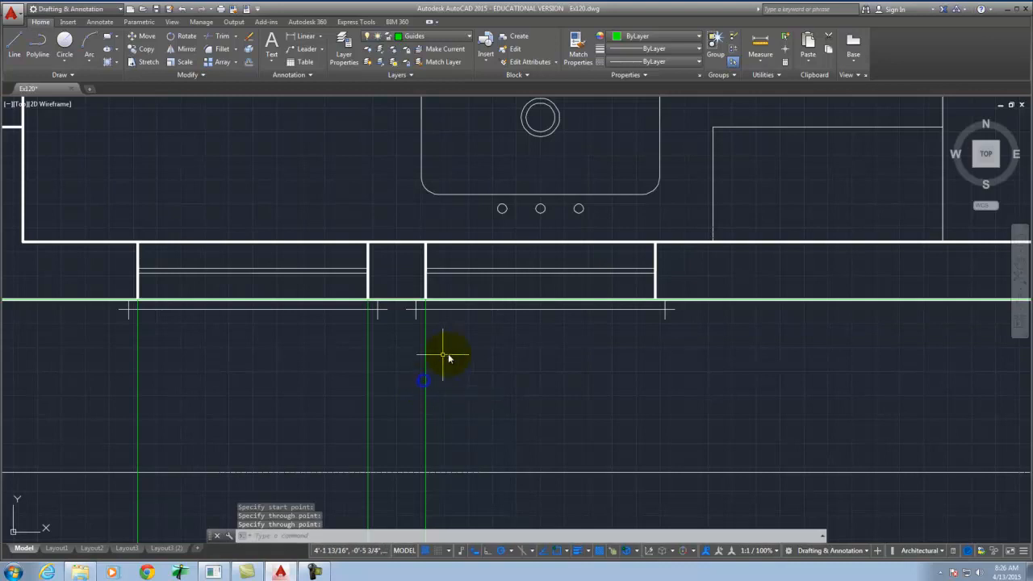
Project a ray straight down from the outer east corner of the second south window opening, through the elevation outline.
right_click(643, 302)
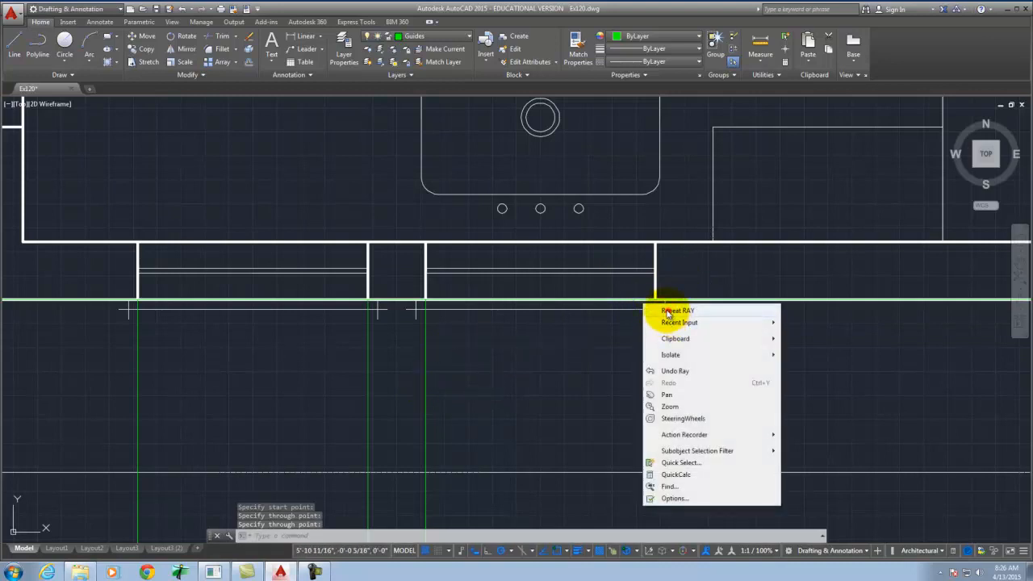
click(668, 313)
click(654, 301)
click(656, 393)
key(Return)
scroll(388, 260, down, 6)
scroll(355, 230, down, 4)
scroll(374, 452, up, 5)
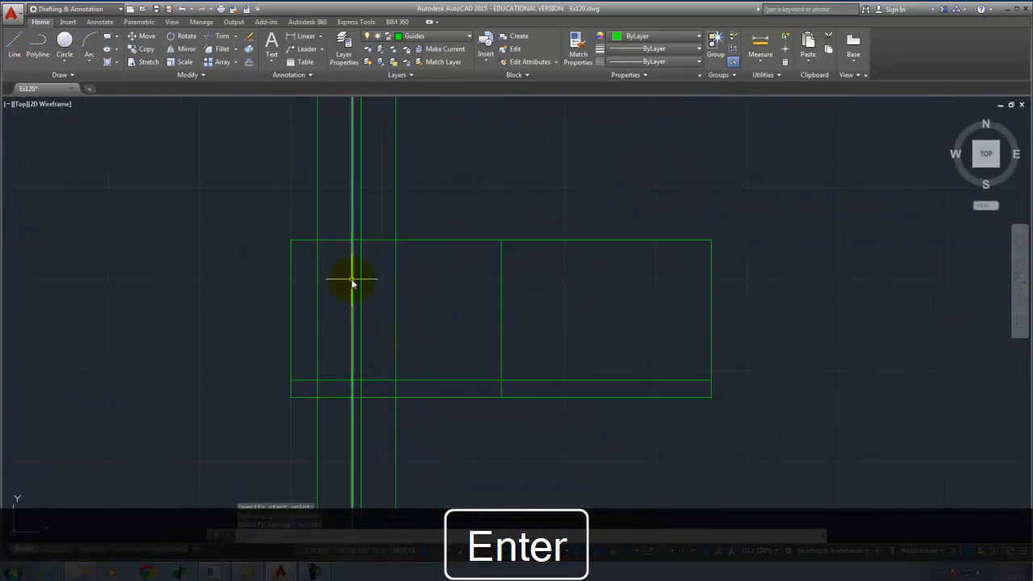
mouse_move(351, 281)
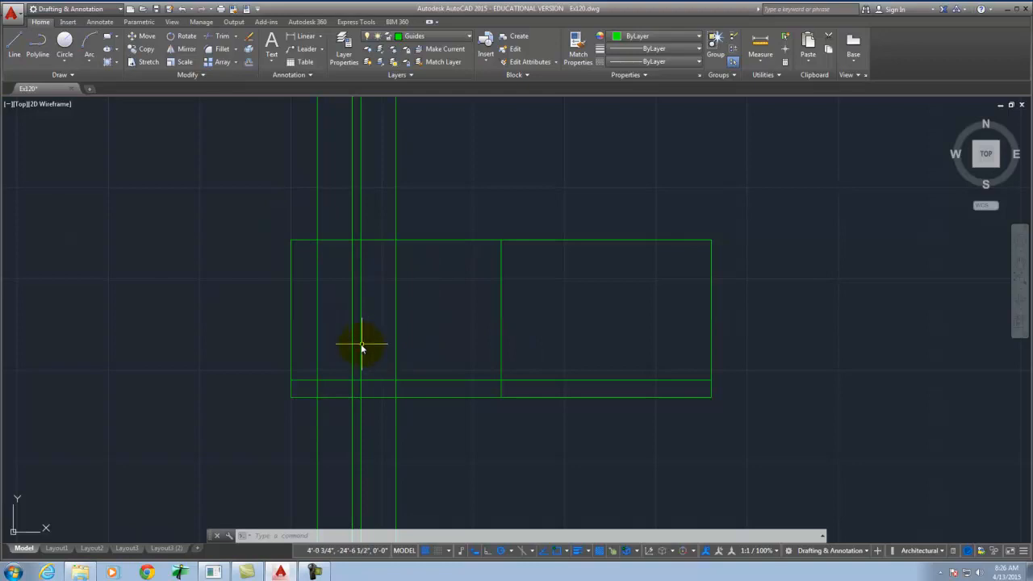
click(17, 45)
scroll(341, 394, up, 2)
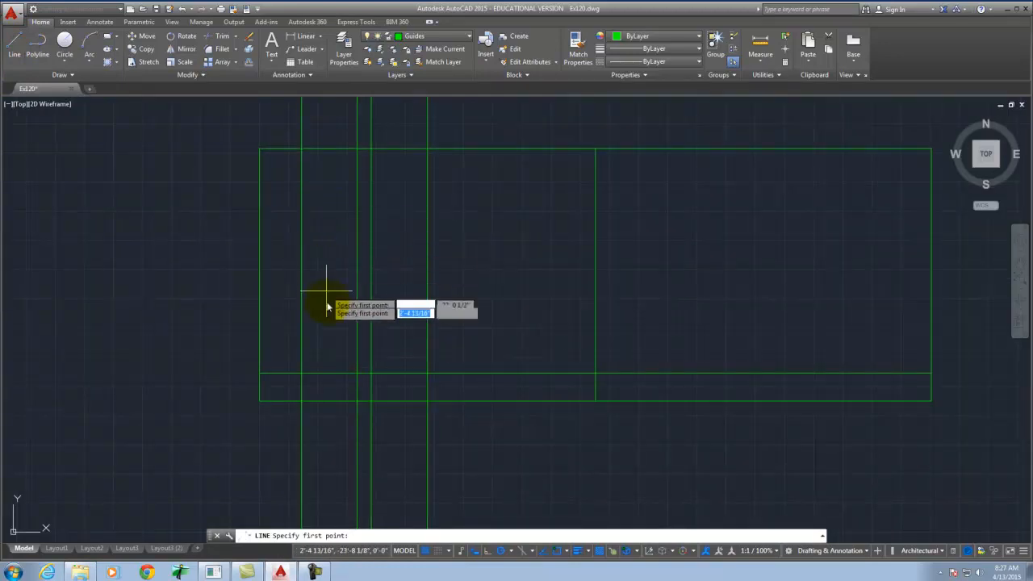
key(Escape)
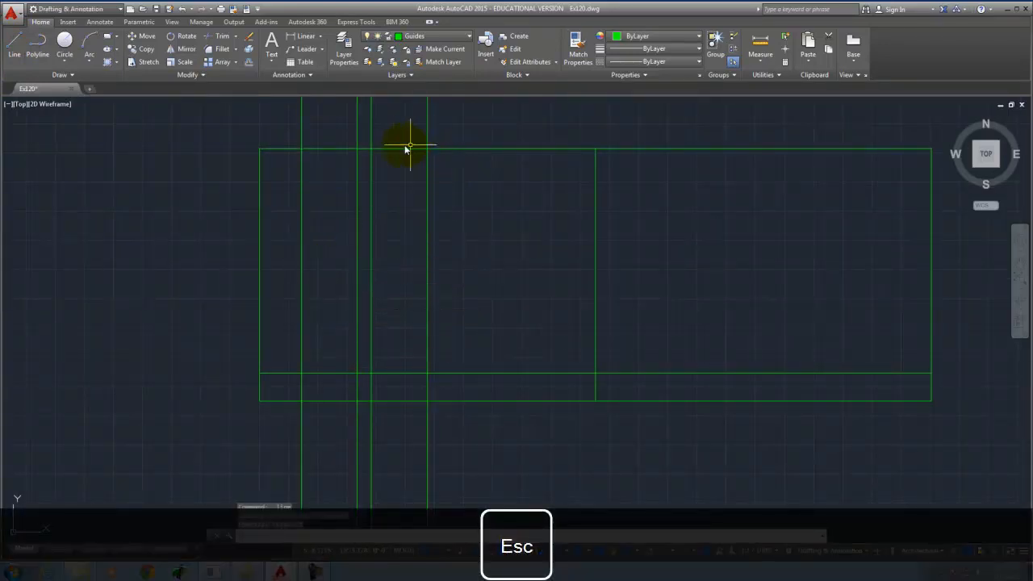
Offset the elevation's second-lowest horizontal guide upward by 6'8" to mark the window head height.
click(248, 65)
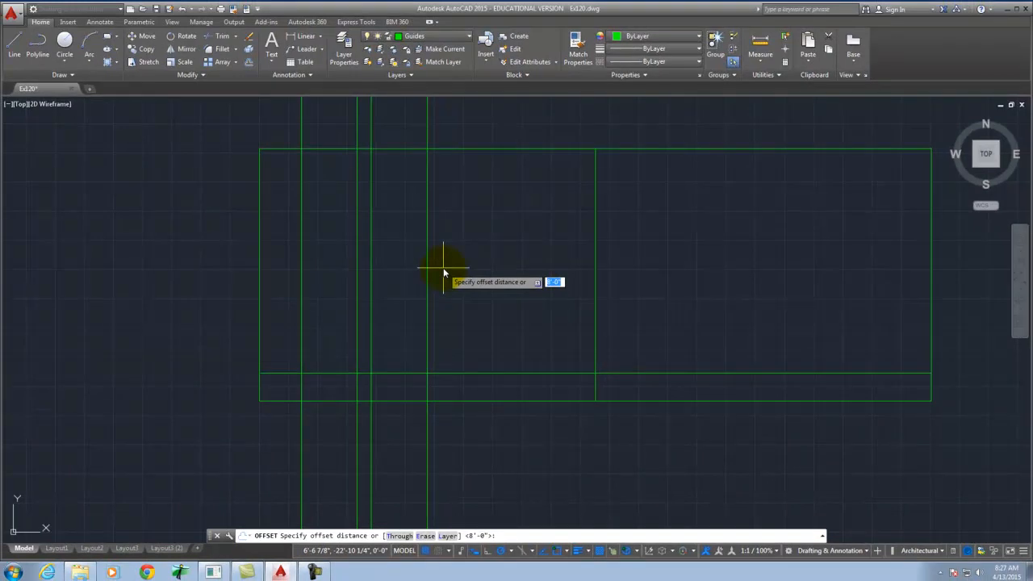
text(6'8)
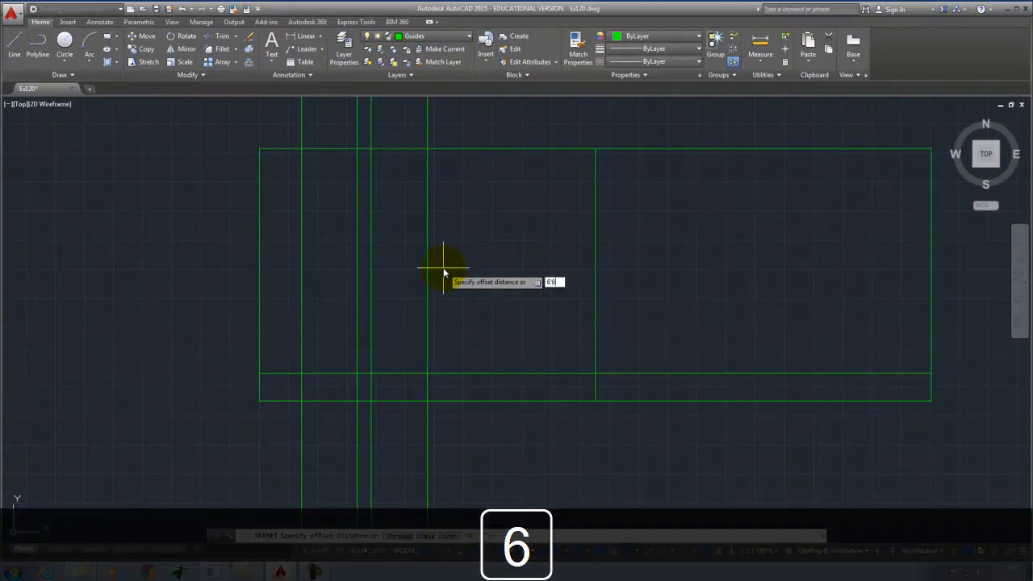
key(Return)
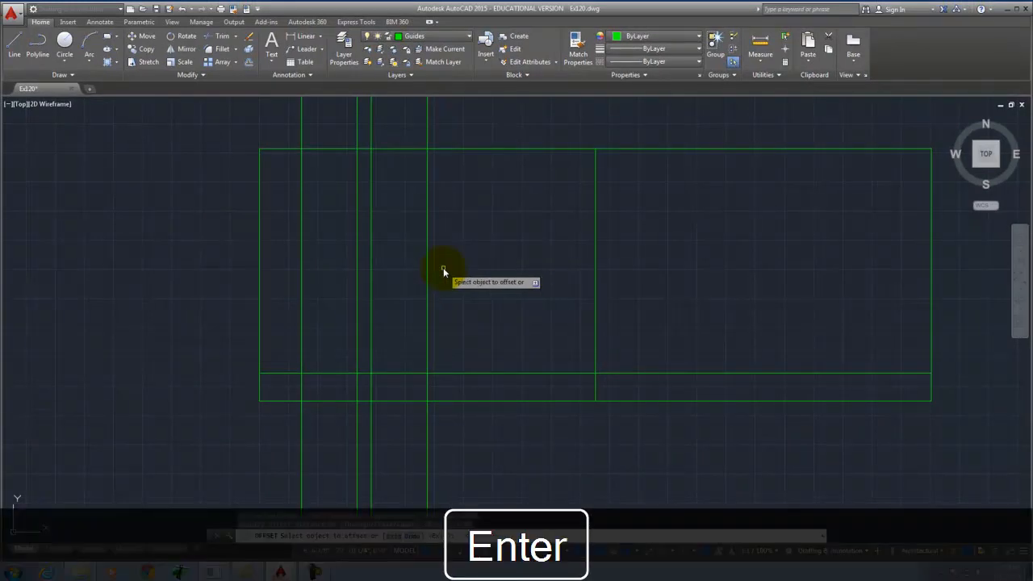
click(481, 372)
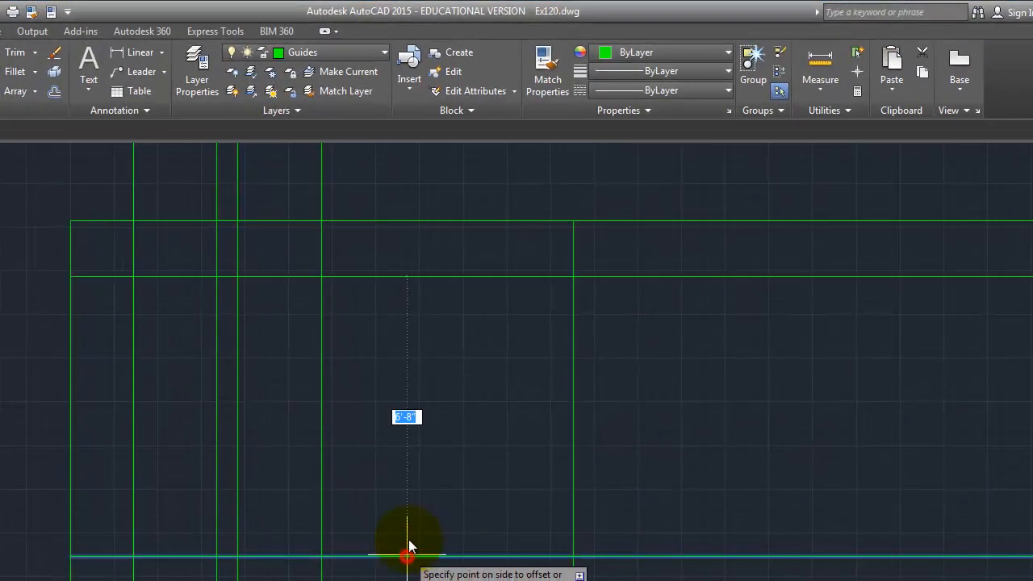
click(406, 321)
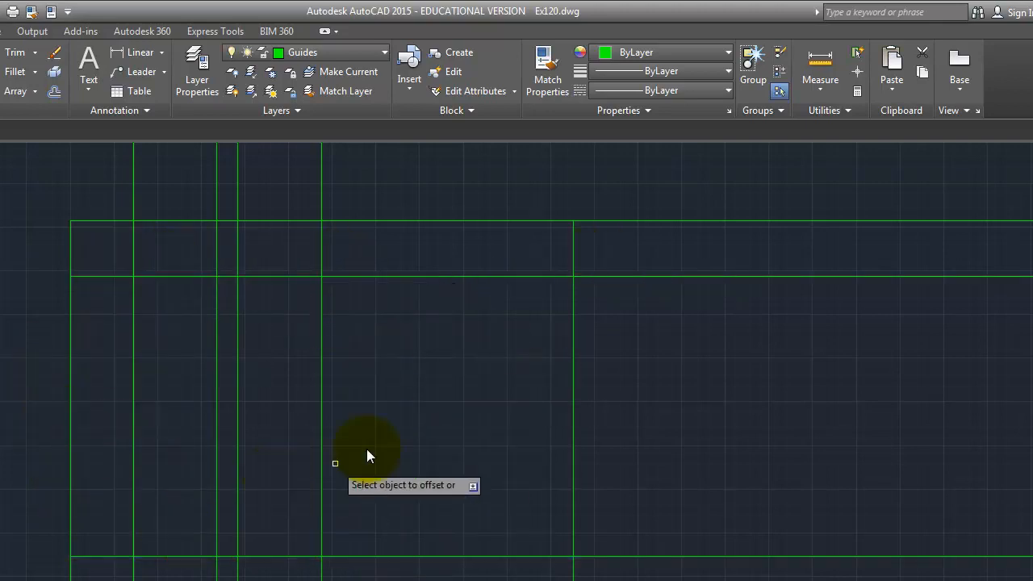
key(Escape)
Try offsetting the window head guide downward by 4'.
click(54, 92)
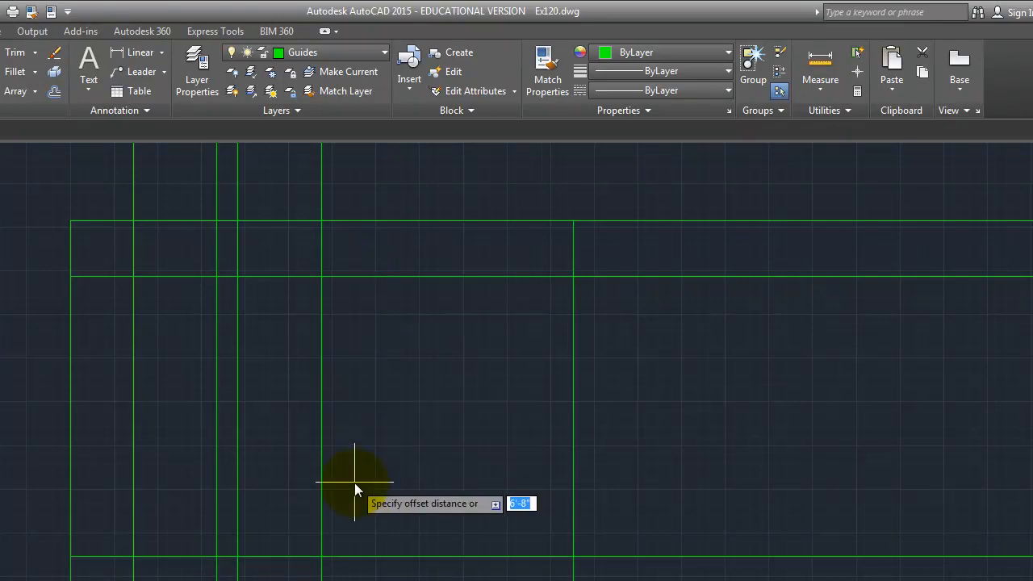
text(4)
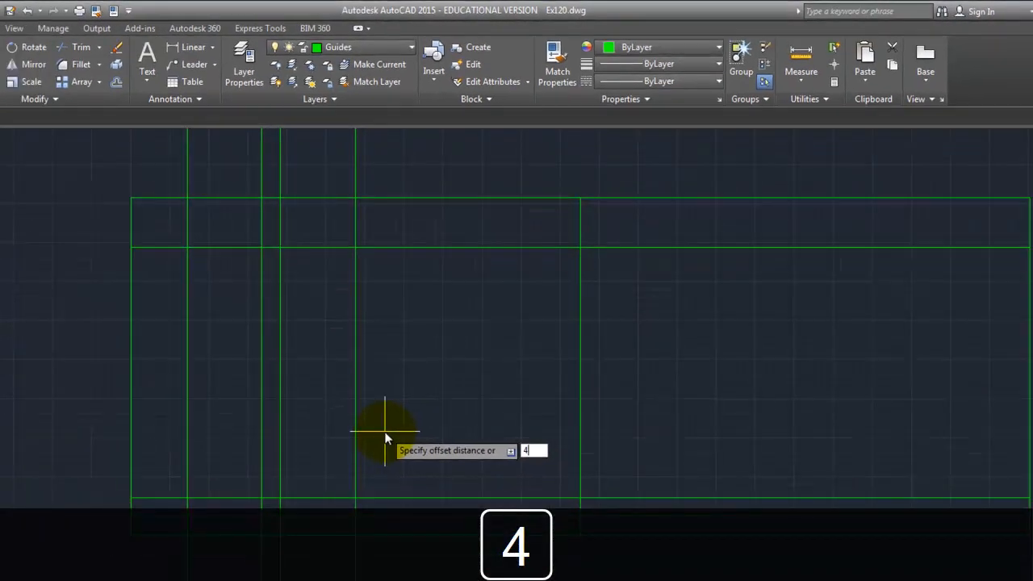
key(Return)
click(490, 186)
click(493, 252)
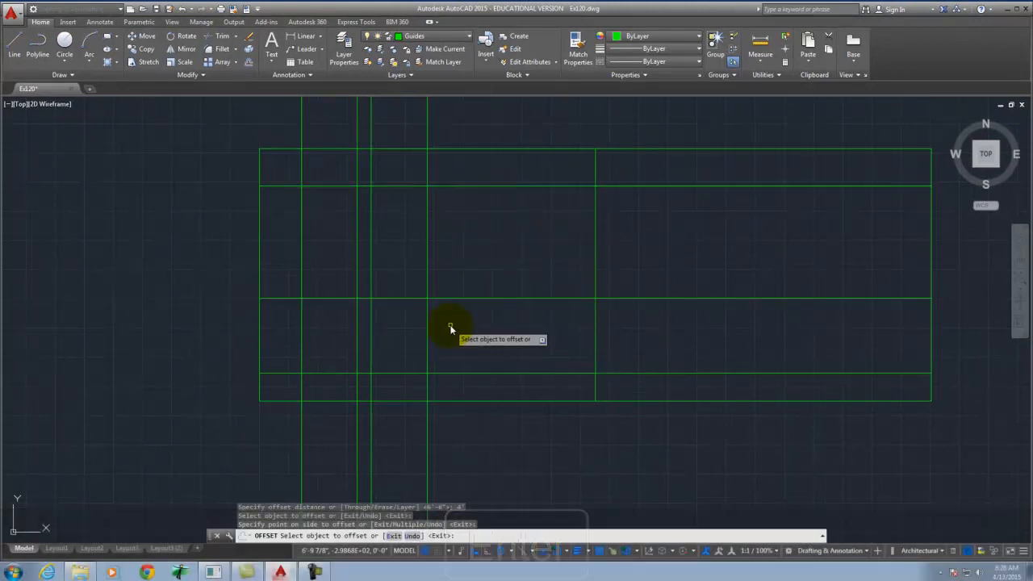
key(ctrl+z)
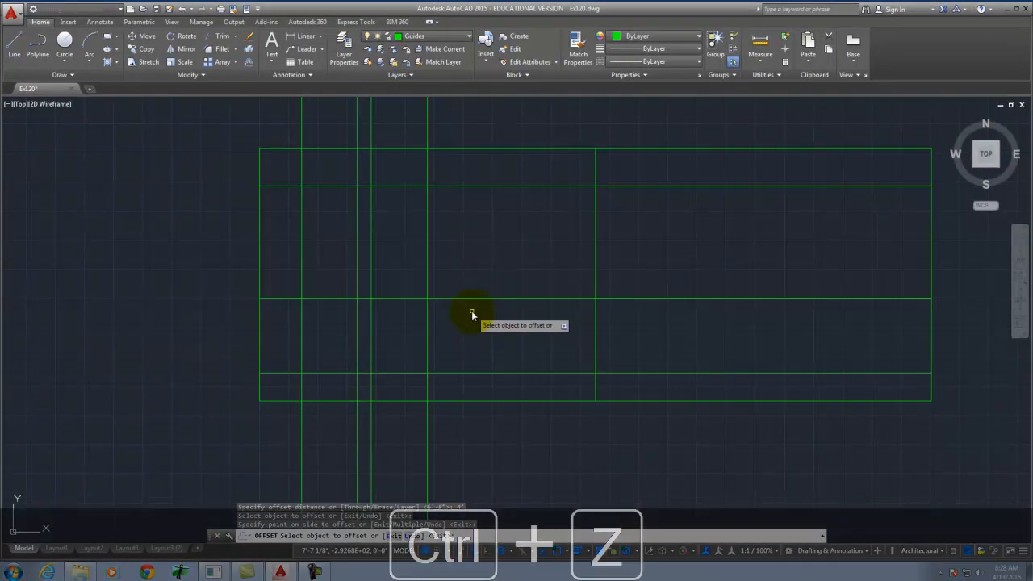
right_click(471, 189)
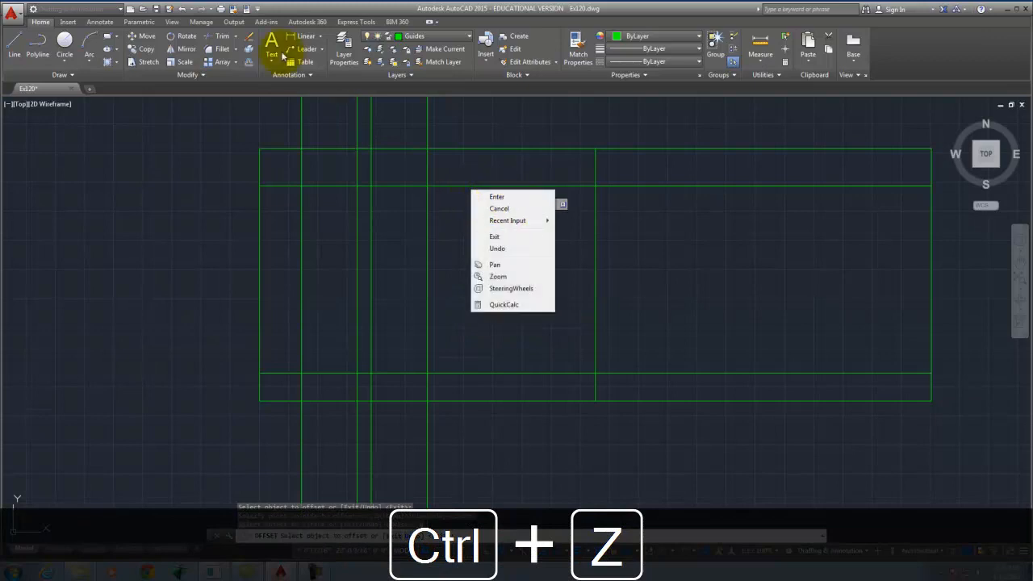
key(Escape)
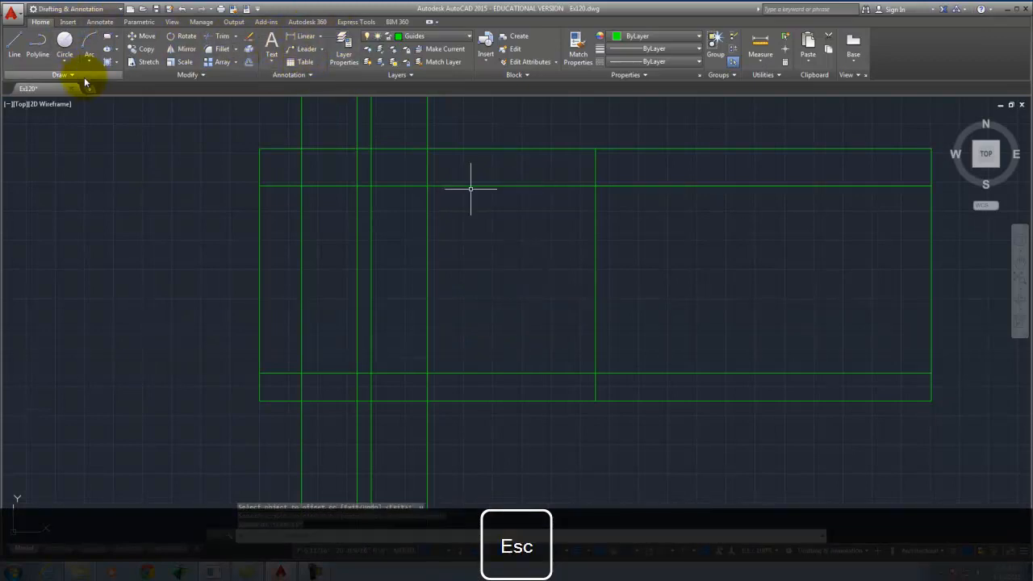
Offset the window head guide downward by 3' to mark the window sill height.
click(246, 62)
text(3)
key(Return)
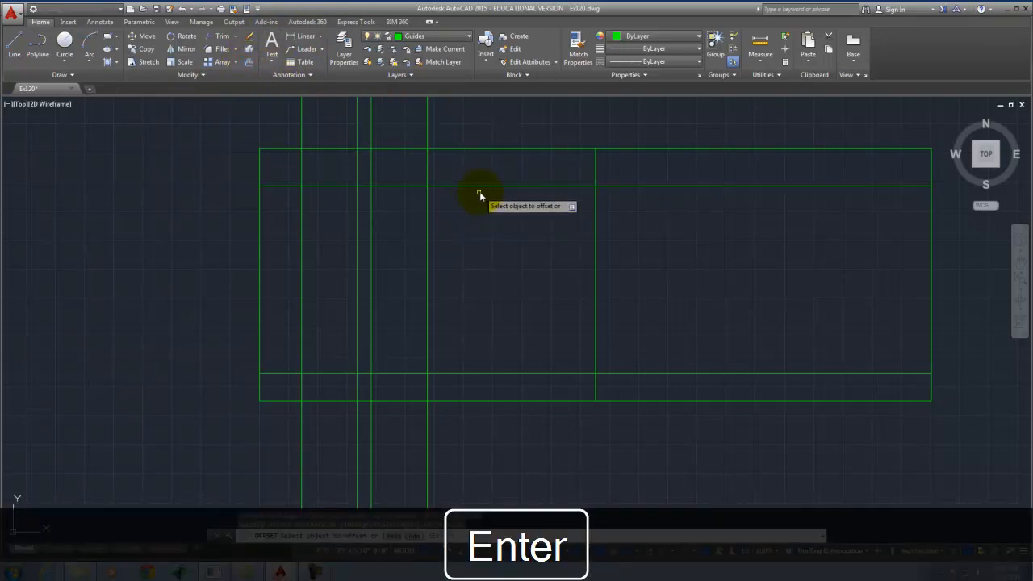
click(481, 186)
click(487, 244)
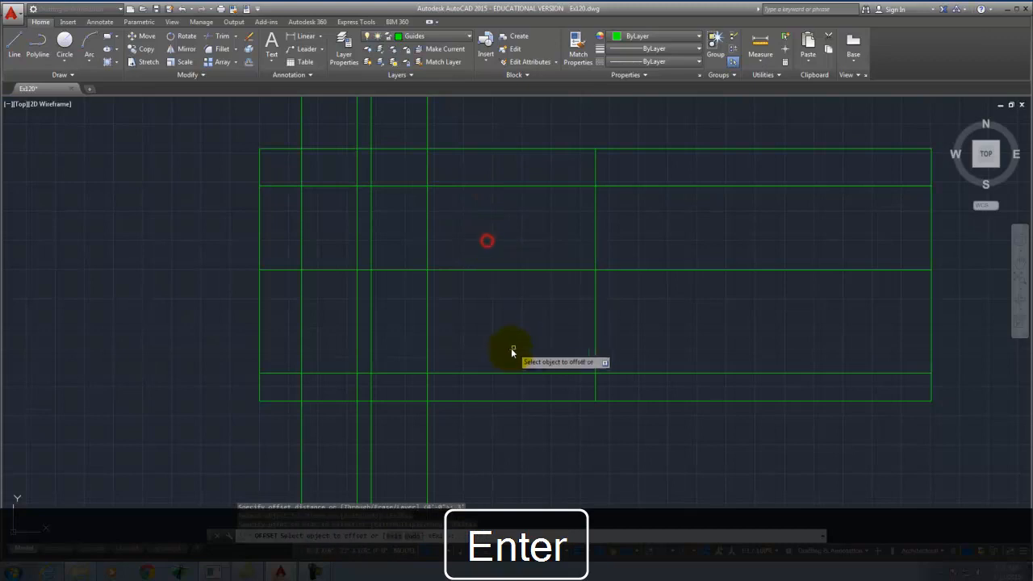
scroll(320, 313, down, 2)
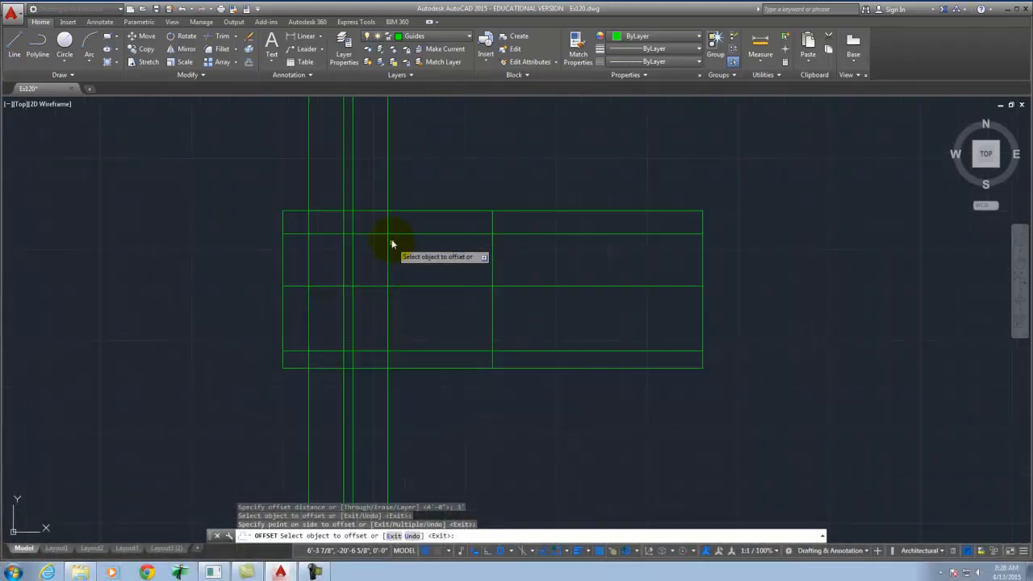
Enable the Intersection object snap and draw the western window's rectangle between its two rays and the head and sill guides.
scroll(308, 236, up, 2)
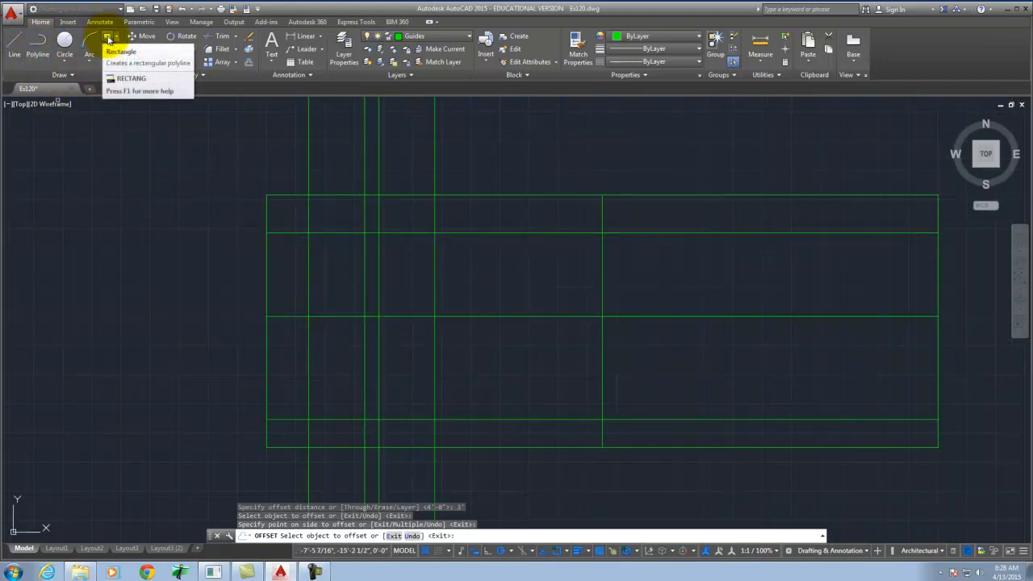
click(105, 39)
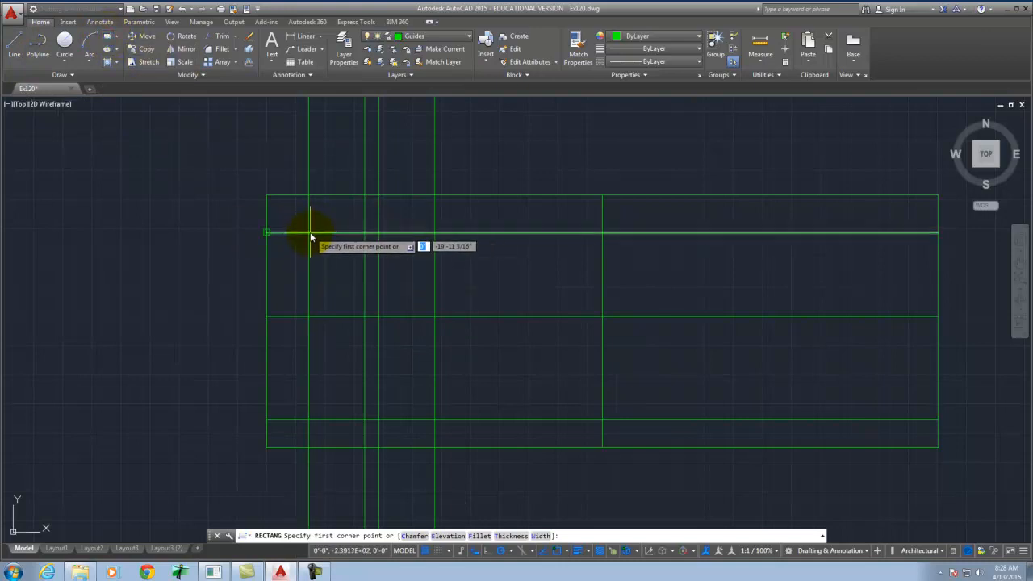
click(567, 551)
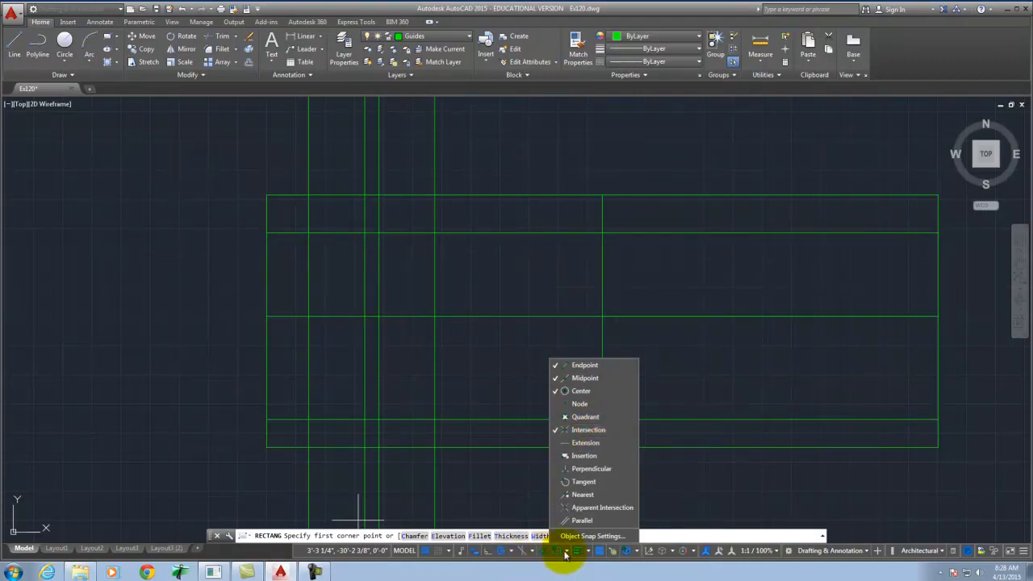
click(114, 37)
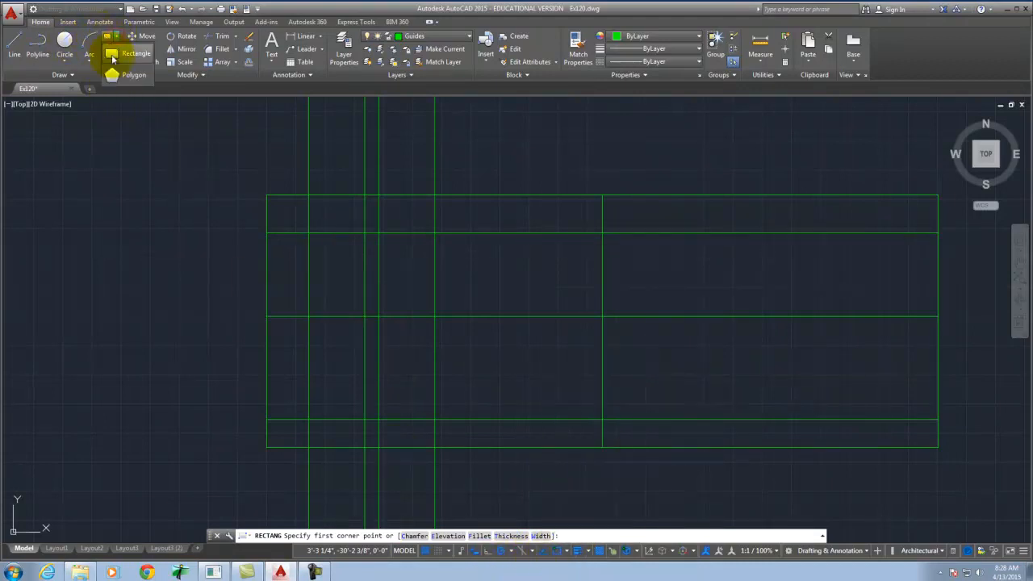
click(112, 54)
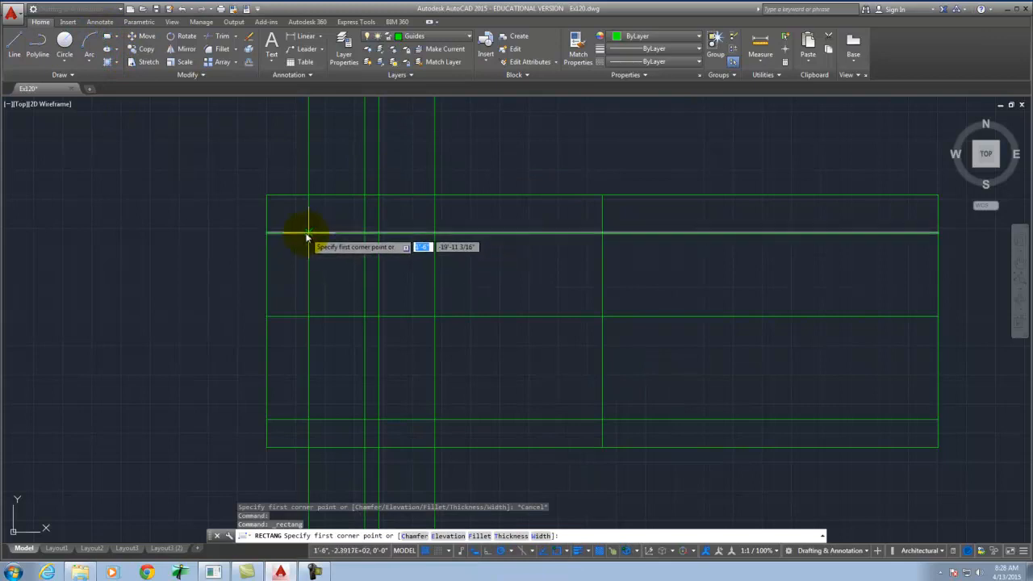
click(365, 315)
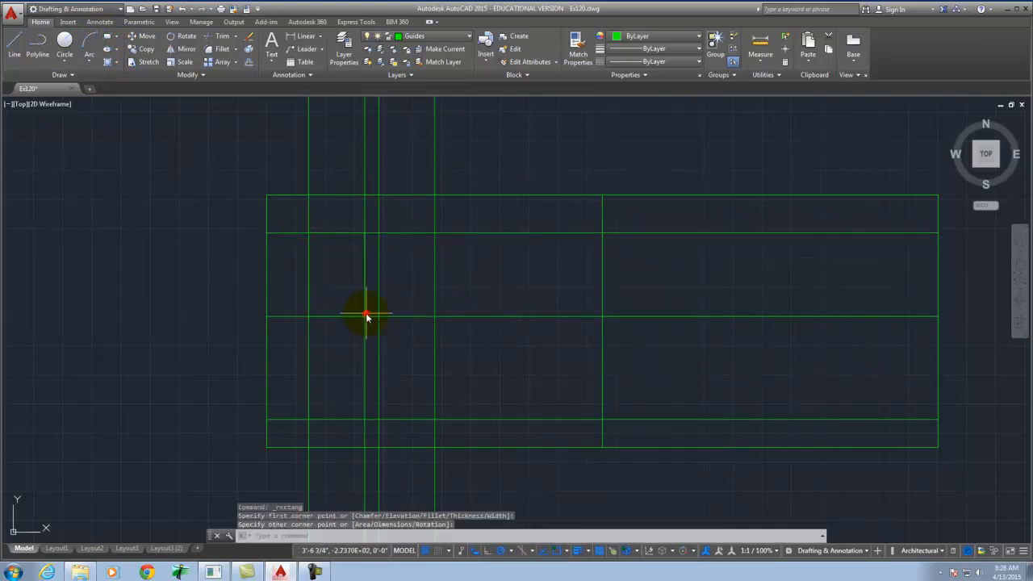
Draw the second window's rectangle between the two easternmost rays, from the head guide to the sill guide.
right_click(385, 238)
click(391, 241)
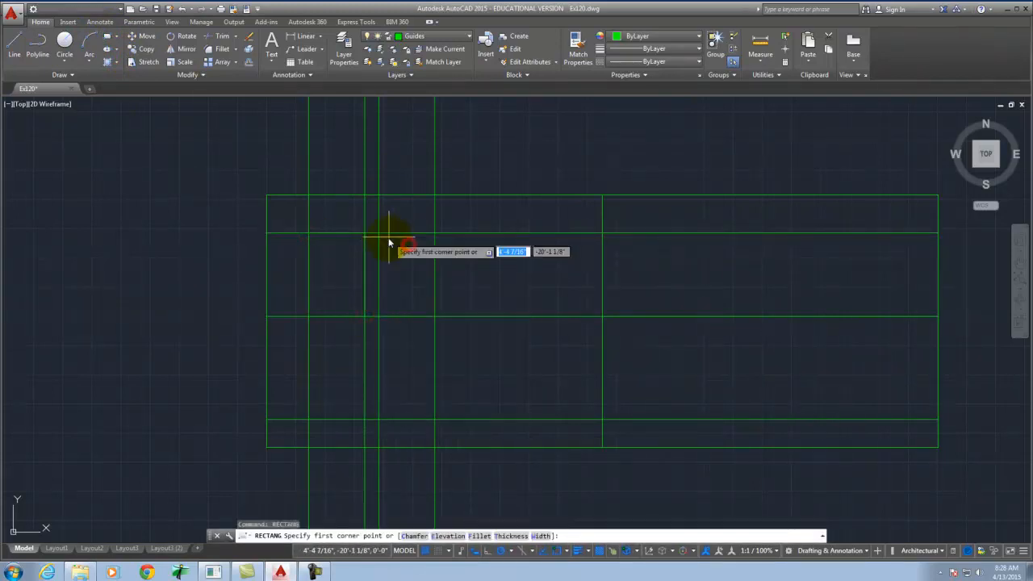
click(380, 233)
click(434, 317)
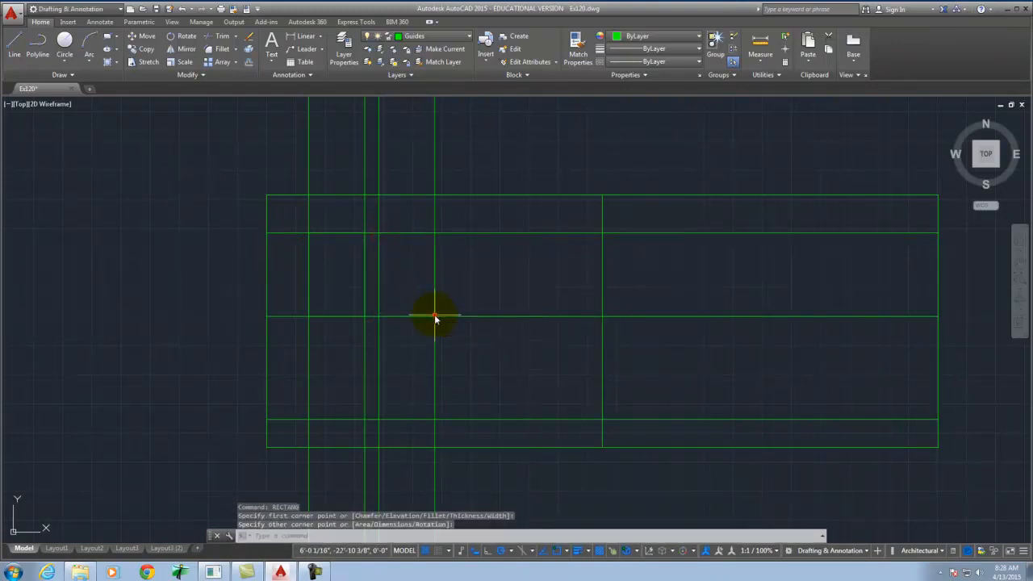
scroll(327, 327, down, 2)
scroll(362, 290, up, 2)
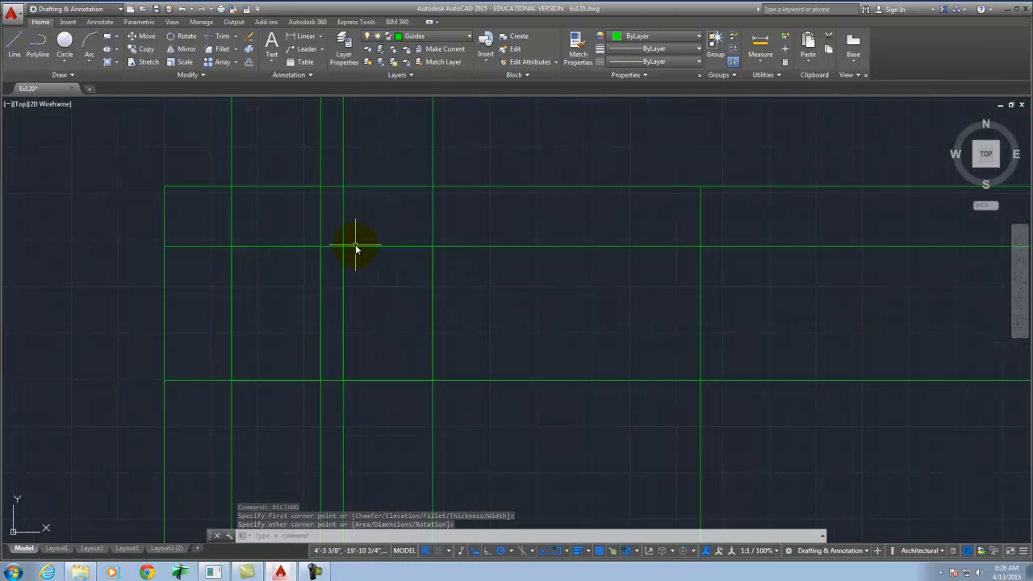
scroll(358, 262, down, 3)
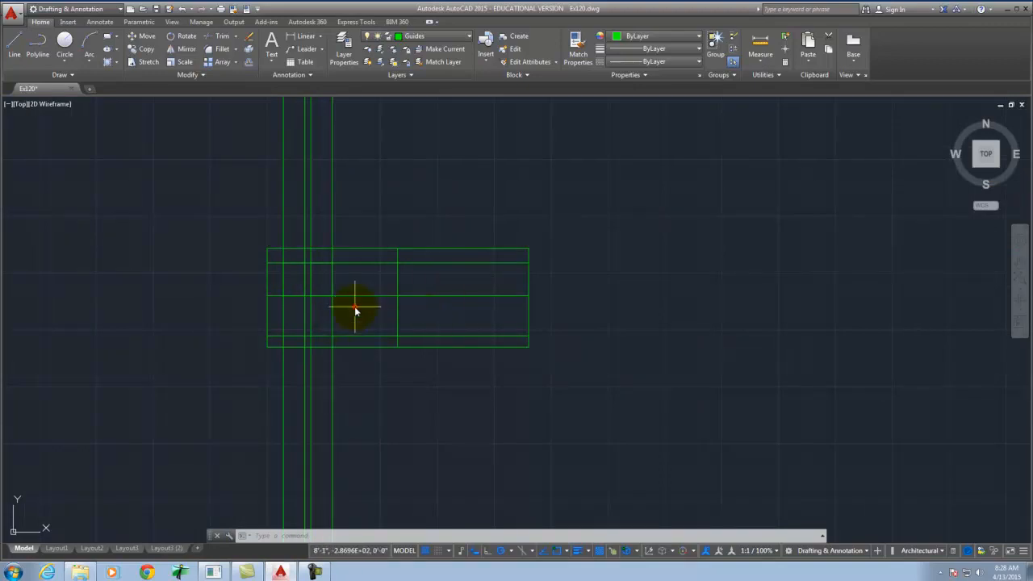
Delete the four vertical window rays and the horizontal window head and sill guides, keeping both window rectangles.
click(355, 307)
click(342, 259)
click(359, 229)
click(247, 199)
key(Delete)
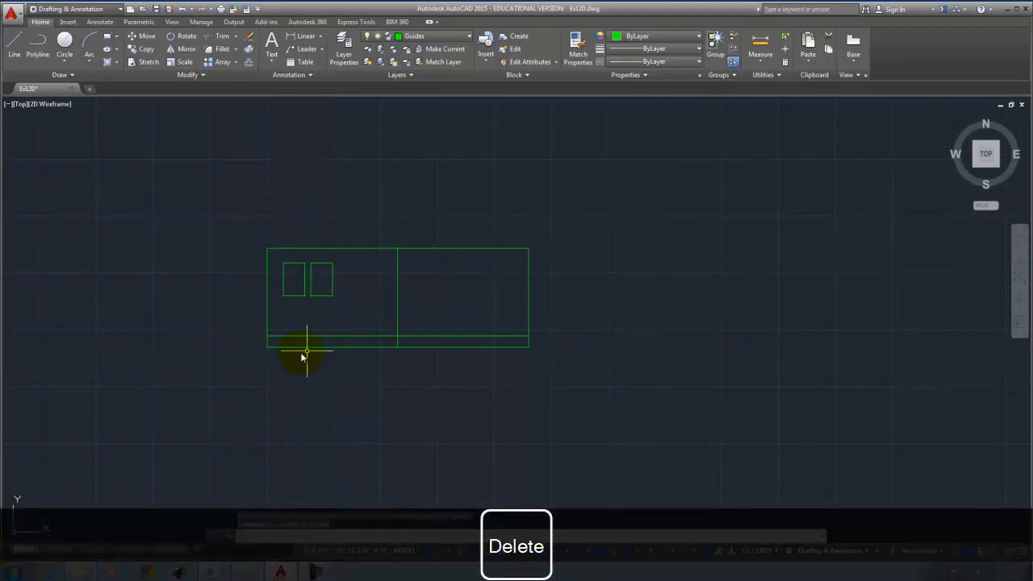
scroll(304, 453, down, 3)
scroll(309, 270, up, 4)
scroll(311, 215, down, 2)
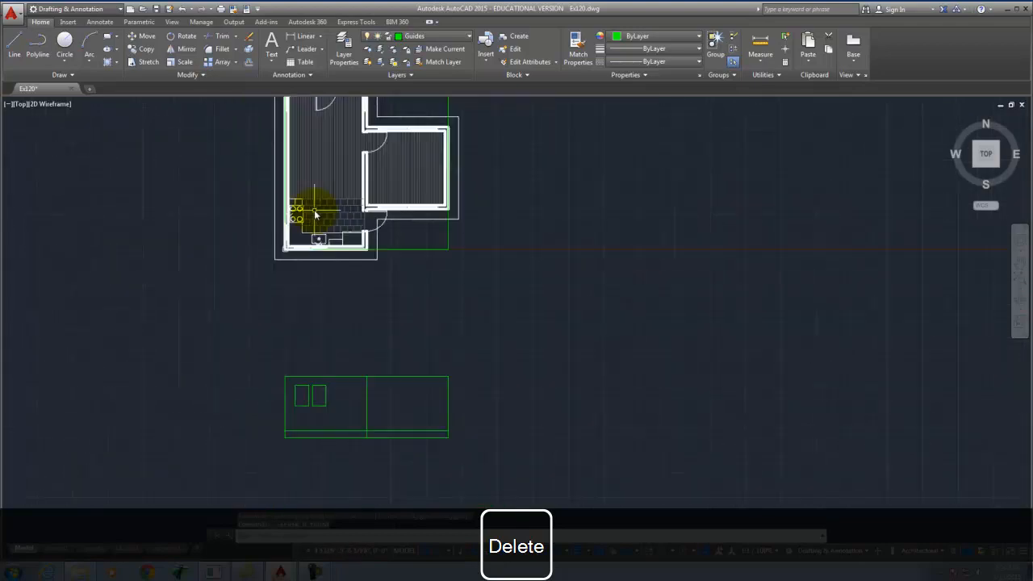
Project a vertical ray down from the west jamb of the eastern room's western window on its south wall.
scroll(286, 282, up, 2)
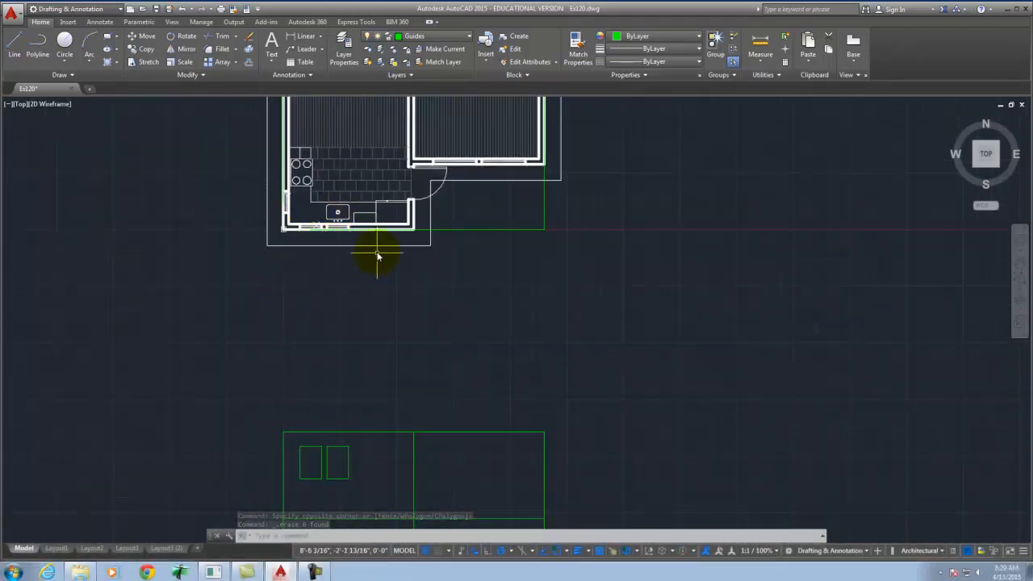
scroll(262, 216, down, 2)
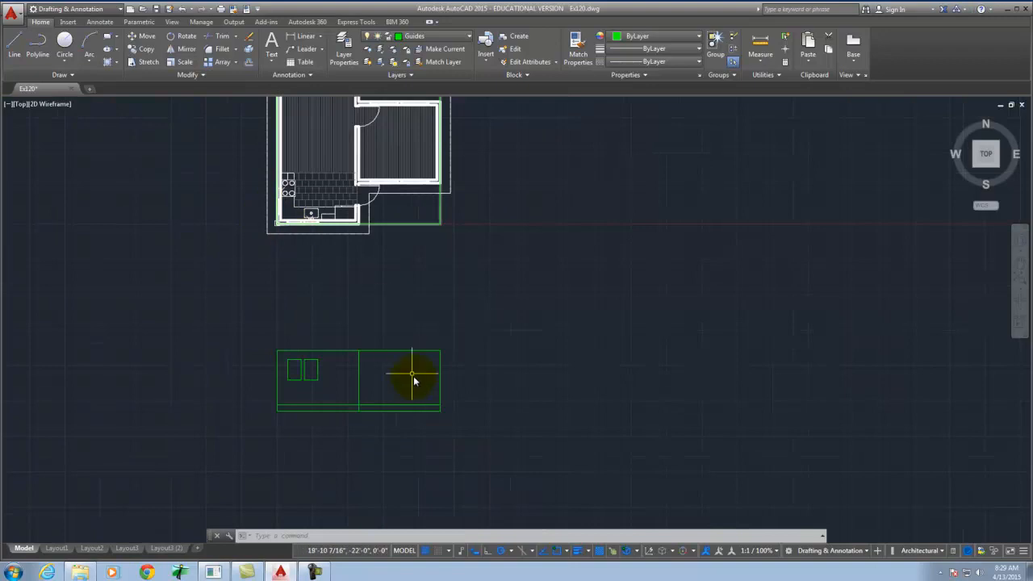
scroll(410, 380, up, 1)
scroll(404, 375, down, 1)
scroll(373, 194, up, 3)
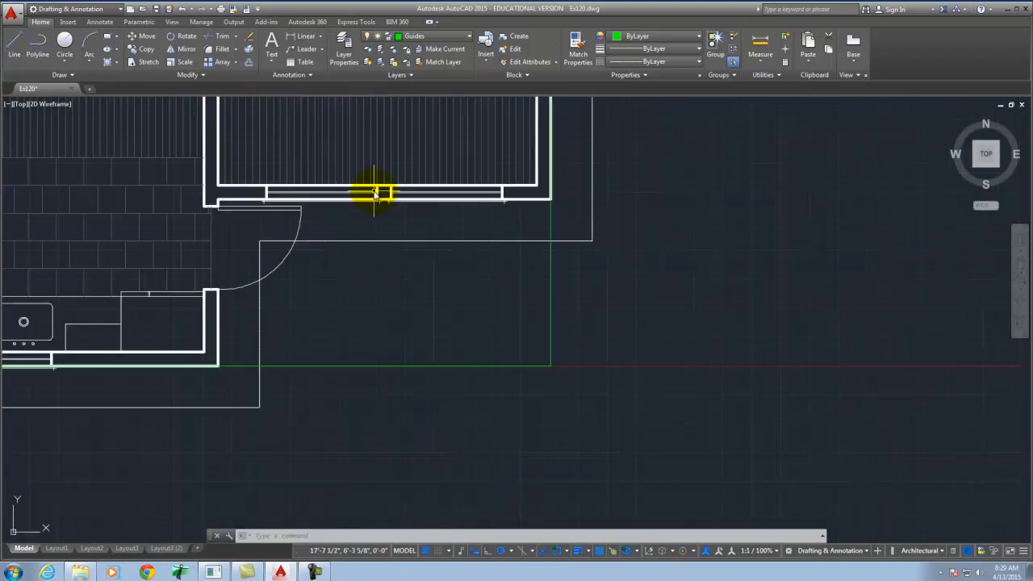
scroll(374, 193, up, 2)
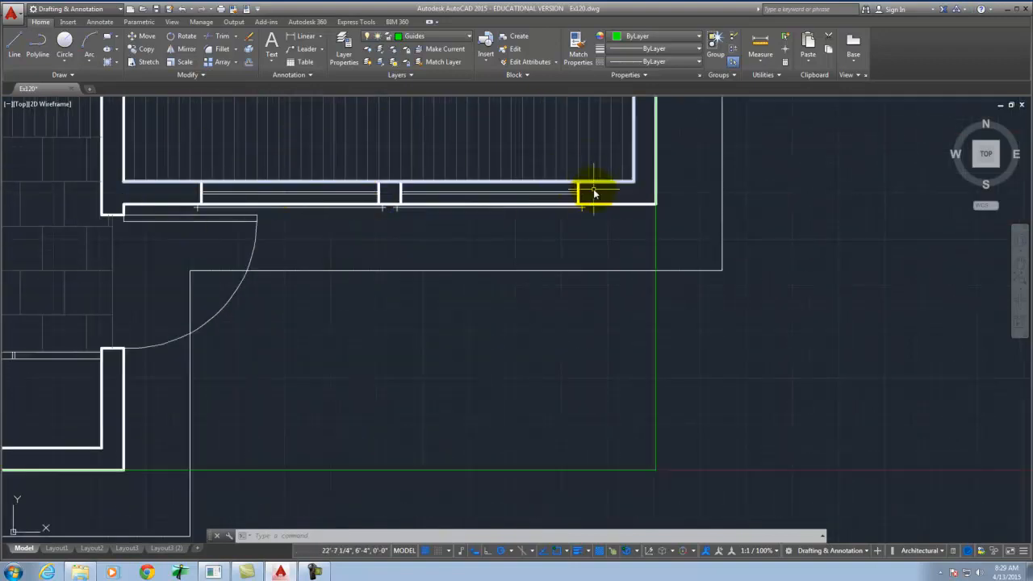
text(ray)
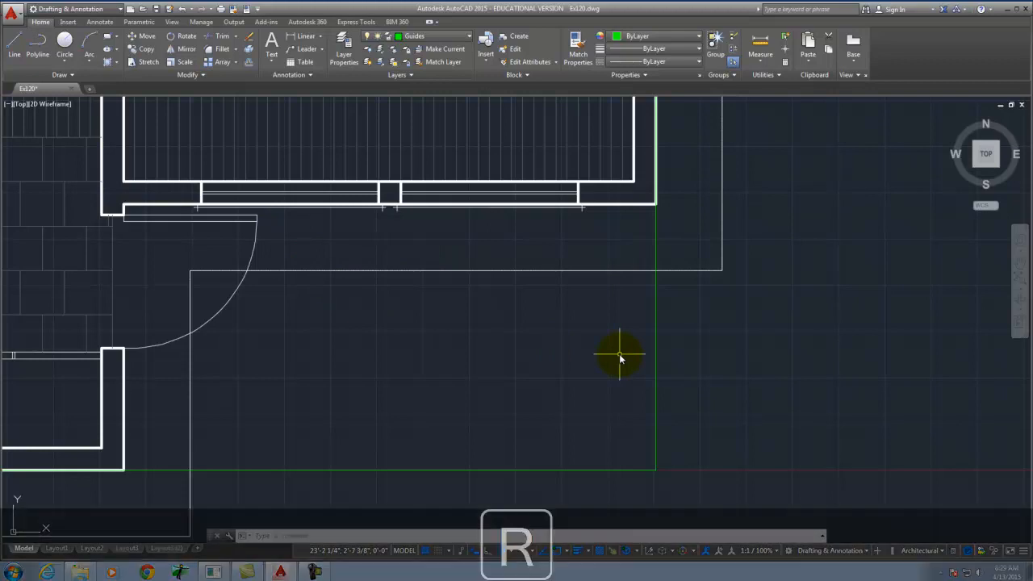
key(Return)
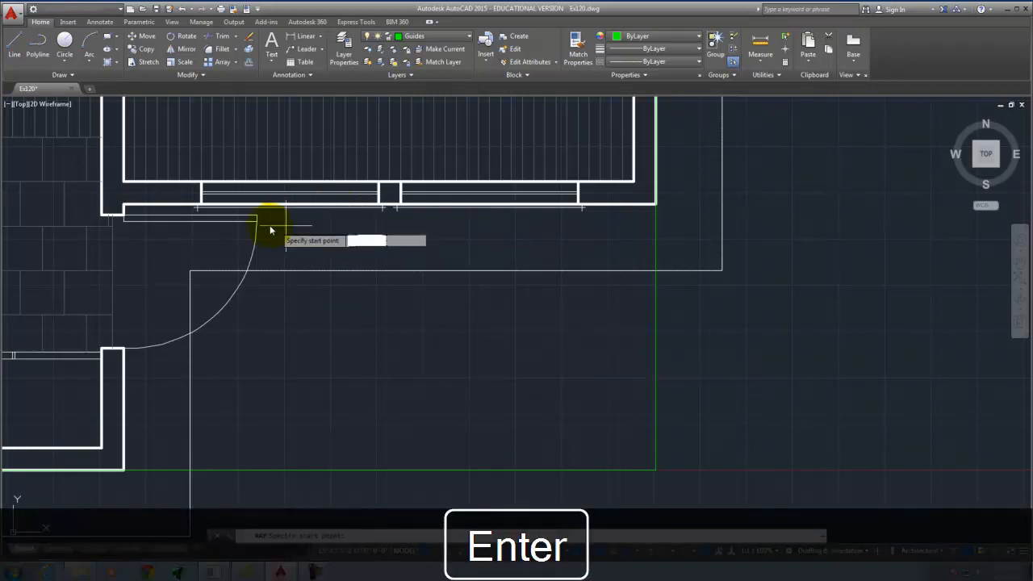
click(201, 207)
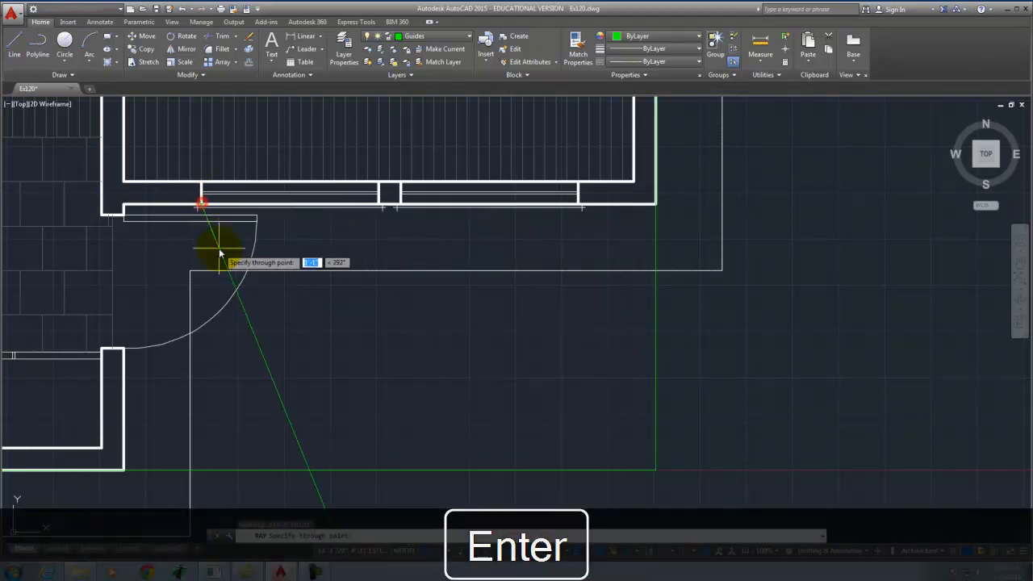
click(206, 239)
key(Return)
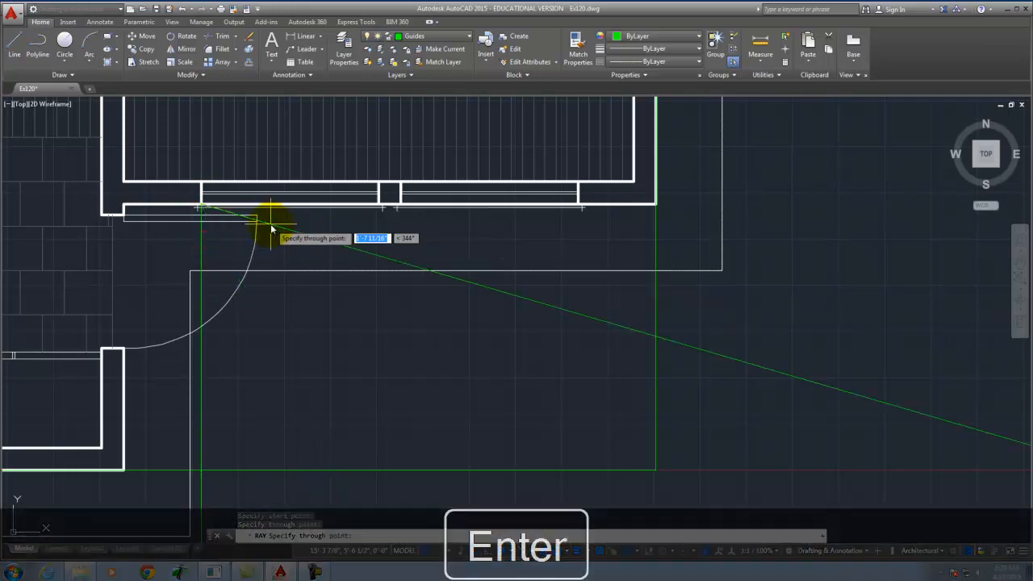
Project a vertical ray down from the east jamb of the same window, at the exterior wall face.
right_click(418, 226)
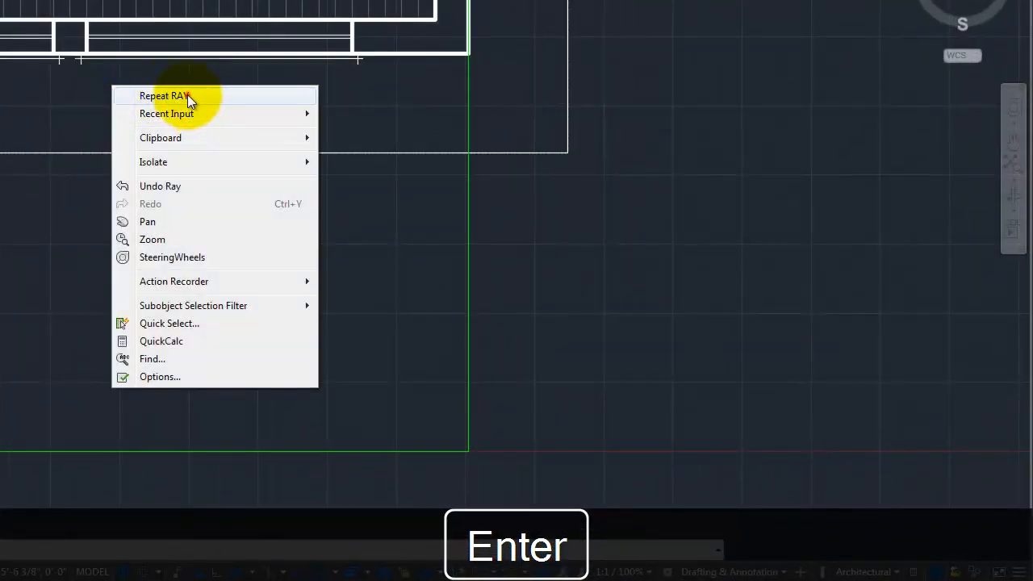
click(188, 95)
click(51, 56)
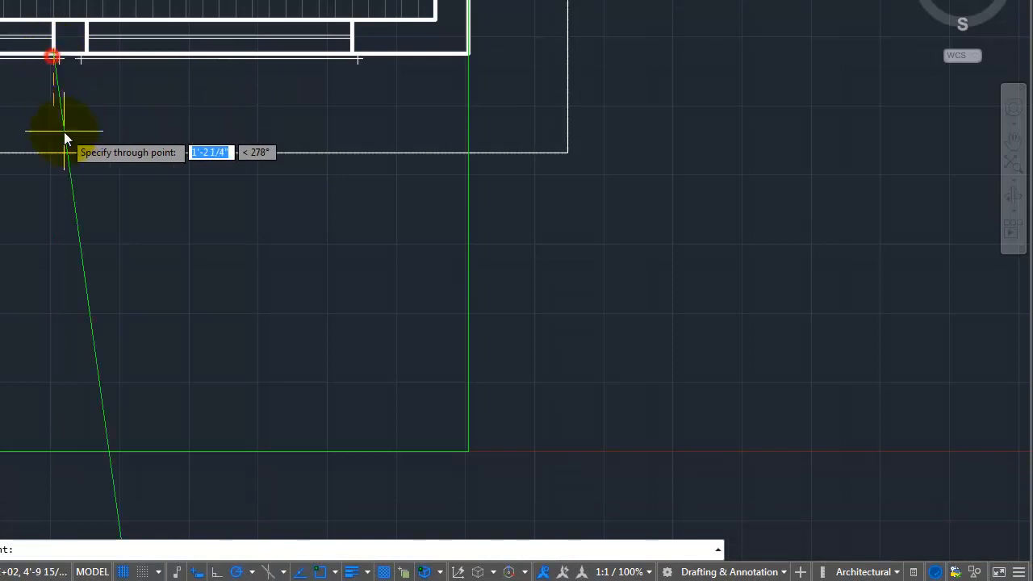
click(54, 118)
key(Return)
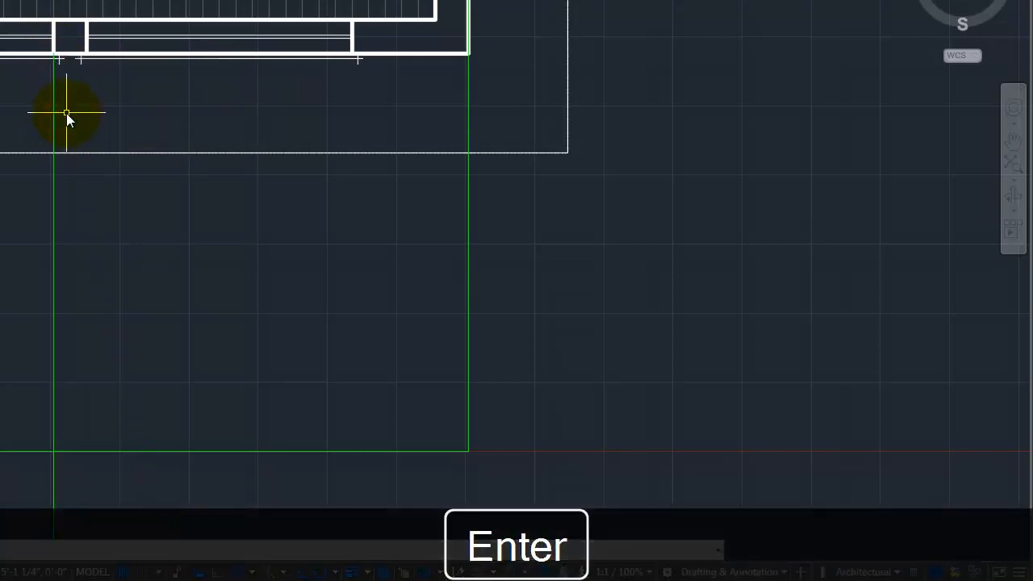
Project vertical rays down from both jambs of the eastern room's second south window.
right_click(83, 52)
click(115, 62)
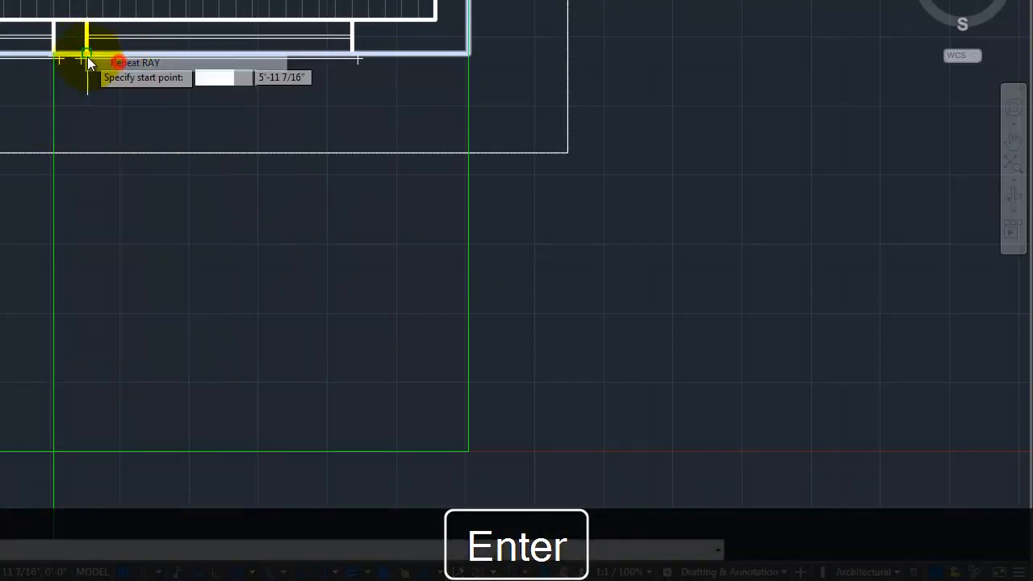
click(86, 52)
click(87, 131)
key(Return)
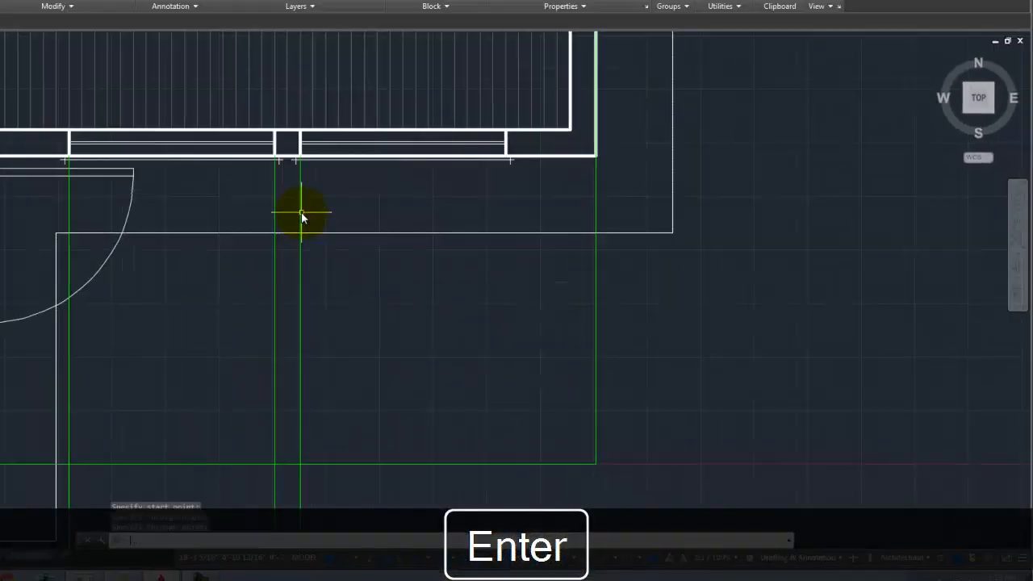
right_click(504, 154)
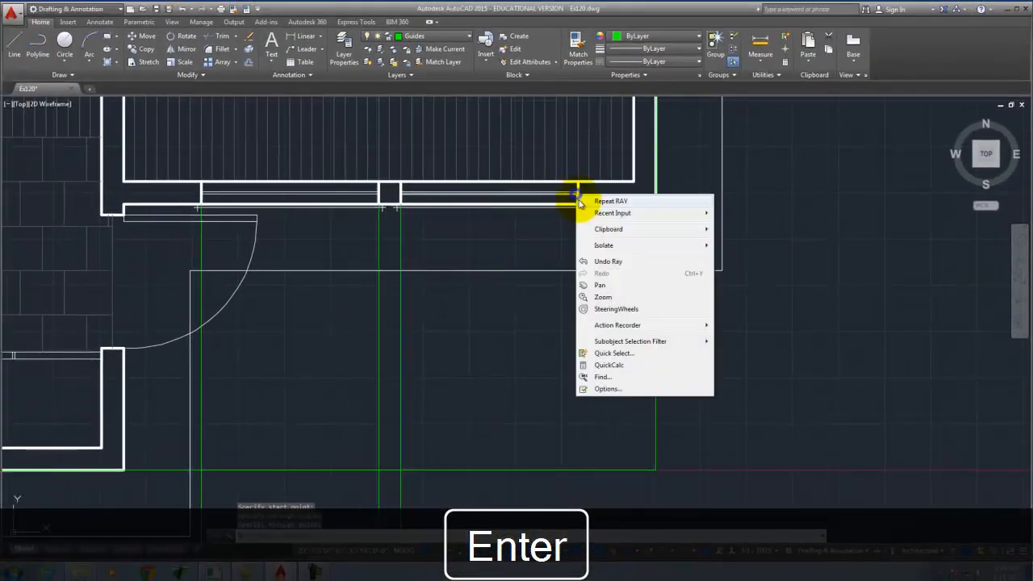
click(610, 201)
click(578, 204)
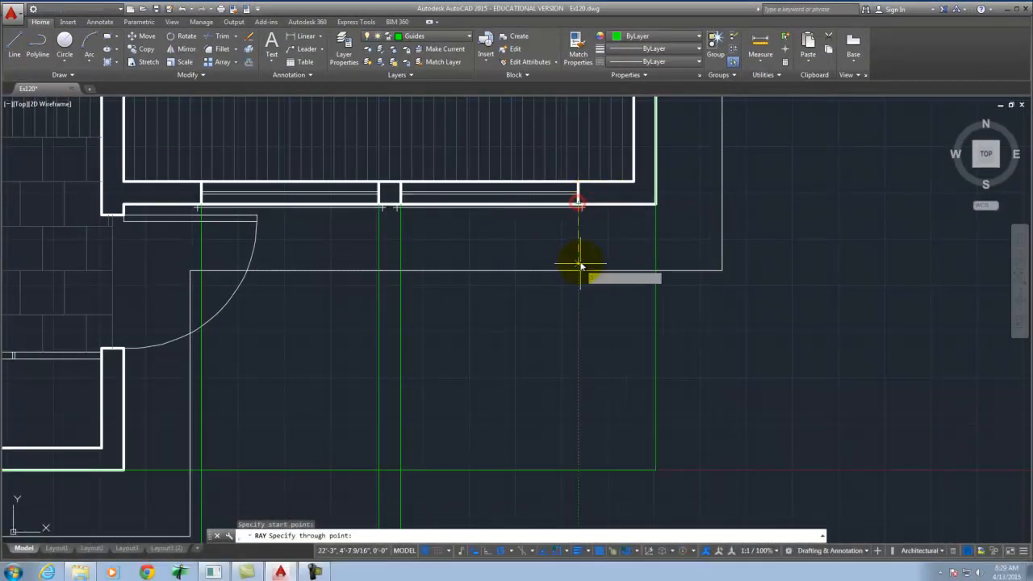
key(Return)
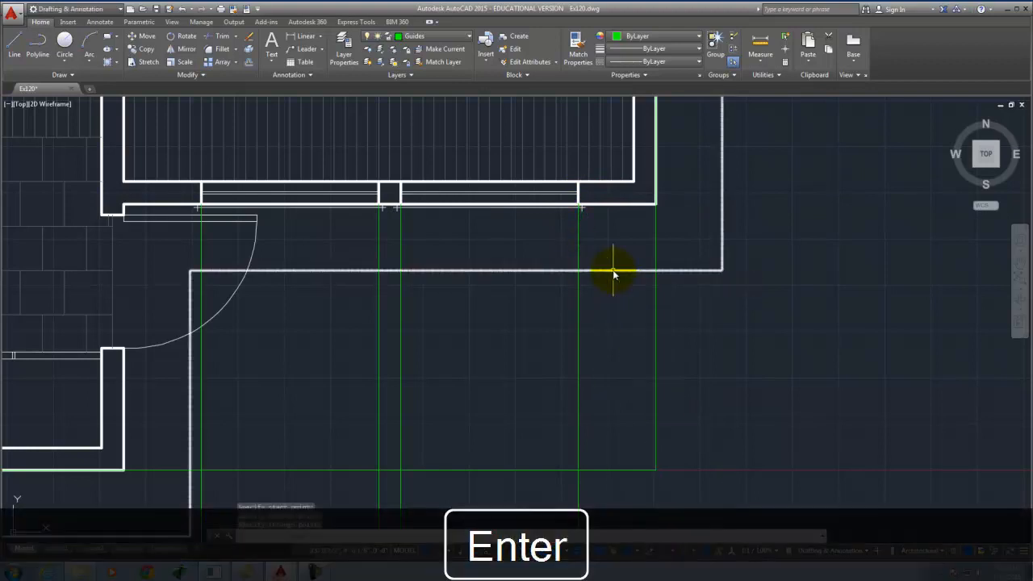
Draw a horizontal head guide line from the small eastern window rectangle's upper-right corner to beyond the elevation's east wall.
scroll(371, 222, down, 6)
scroll(391, 347, up, 5)
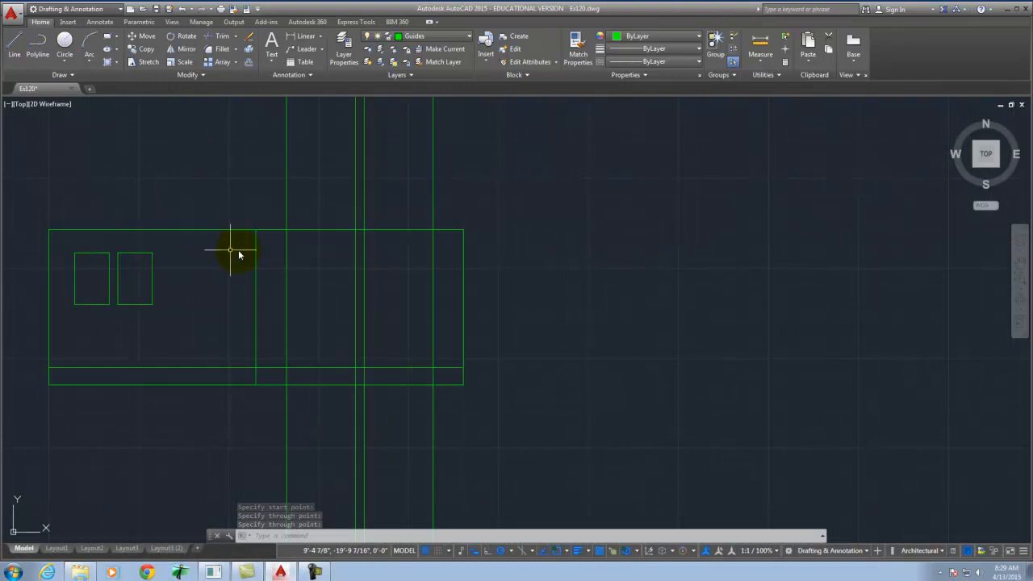
click(13, 44)
click(151, 253)
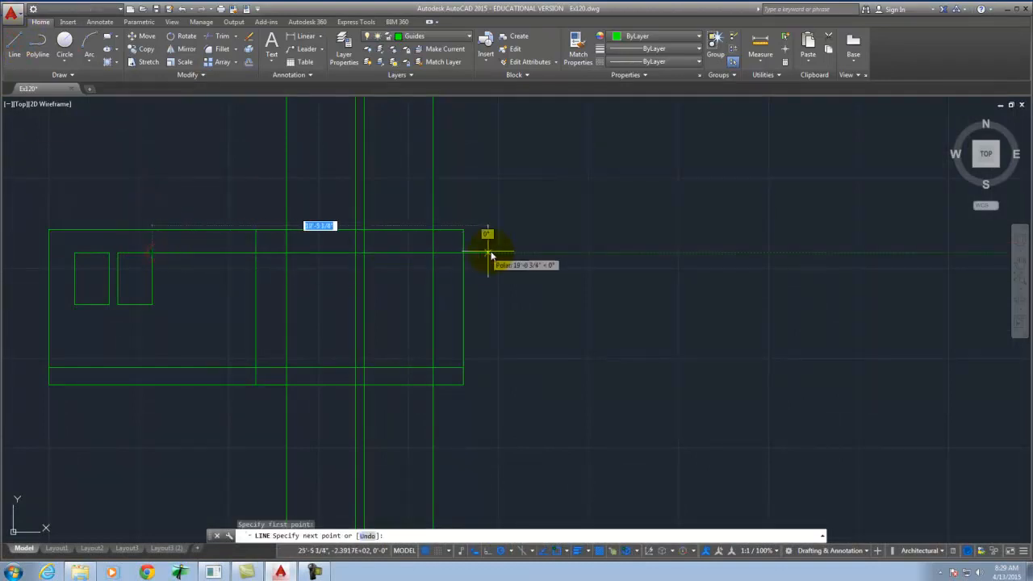
click(520, 253)
key(Return)
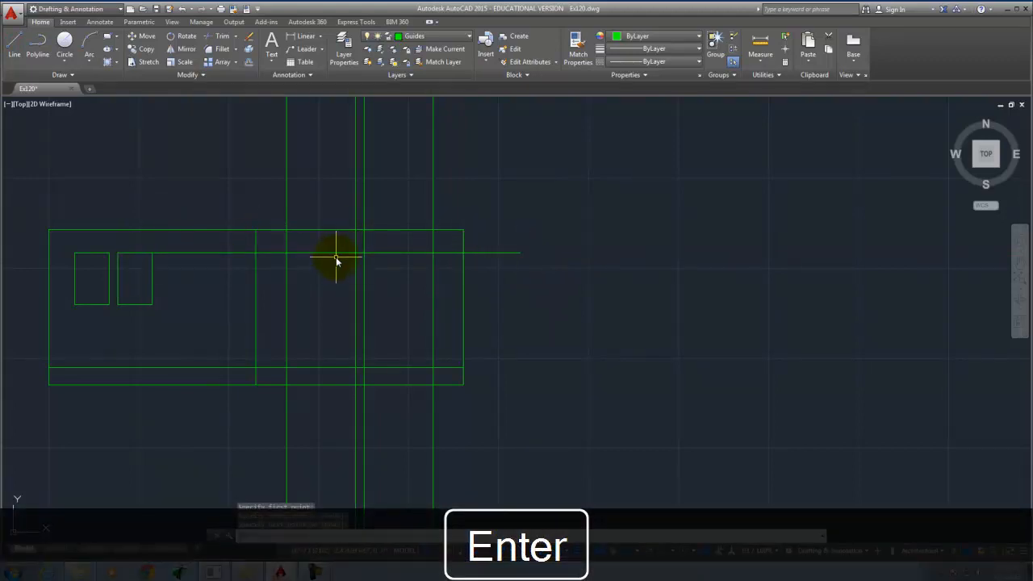
Offset the new window head guide downward by 4' to mark the large windows' sill height.
text(offs)
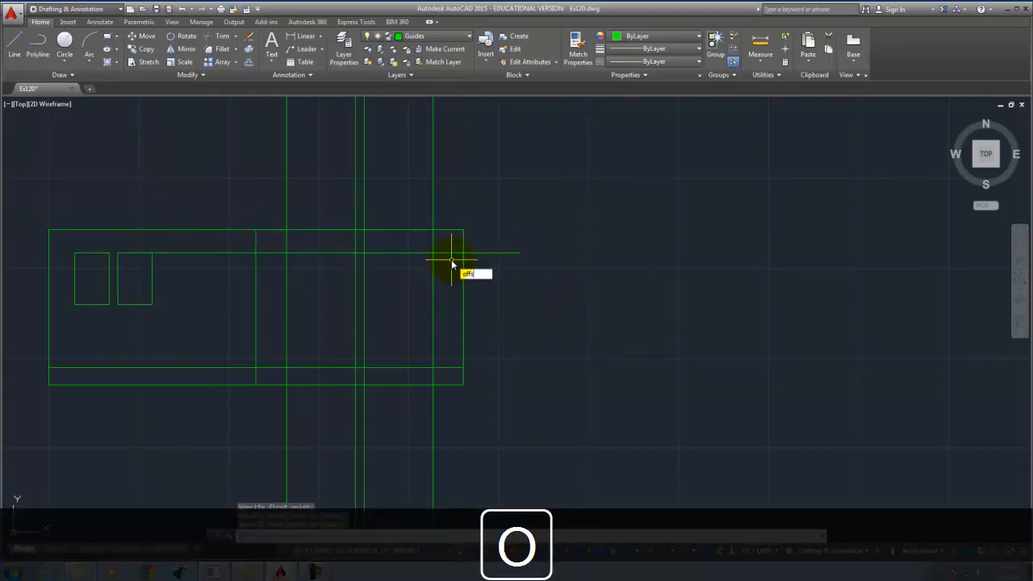
text(et)
key(Return)
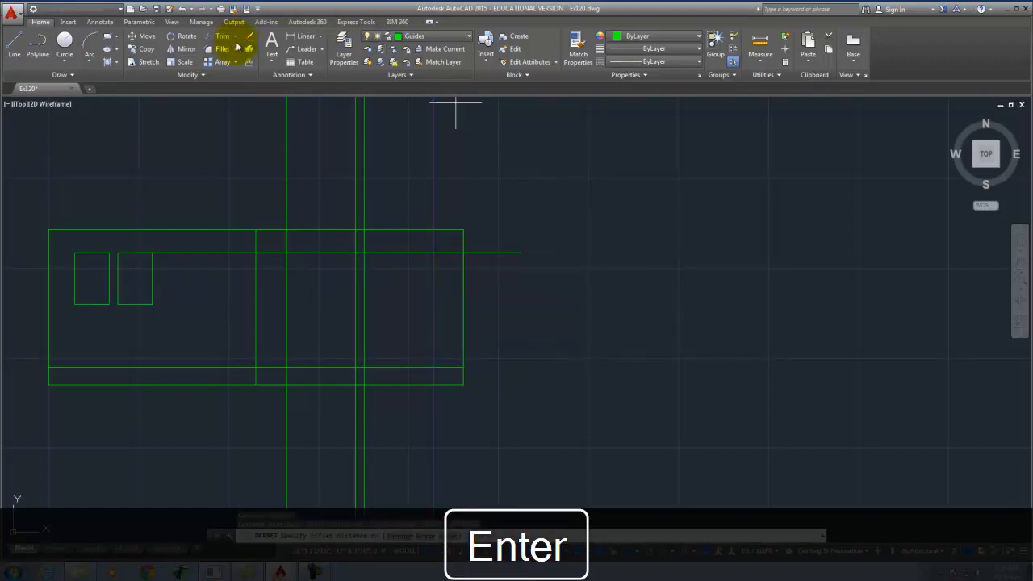
text(4)
key(Return)
click(407, 252)
click(406, 341)
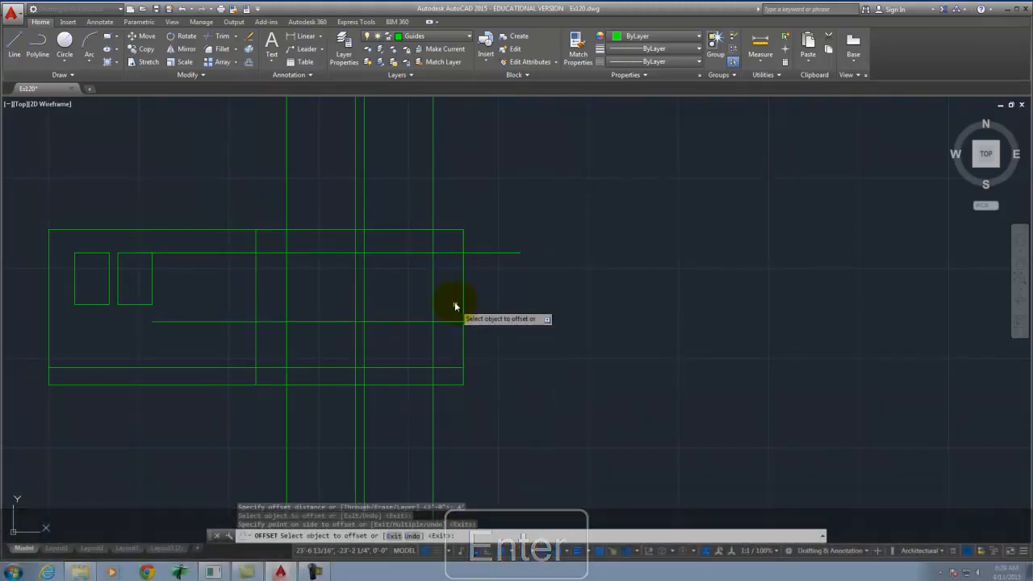
Draw the two large window rectangles between their pairs of rays, from the head guide to the sill guide.
click(107, 38)
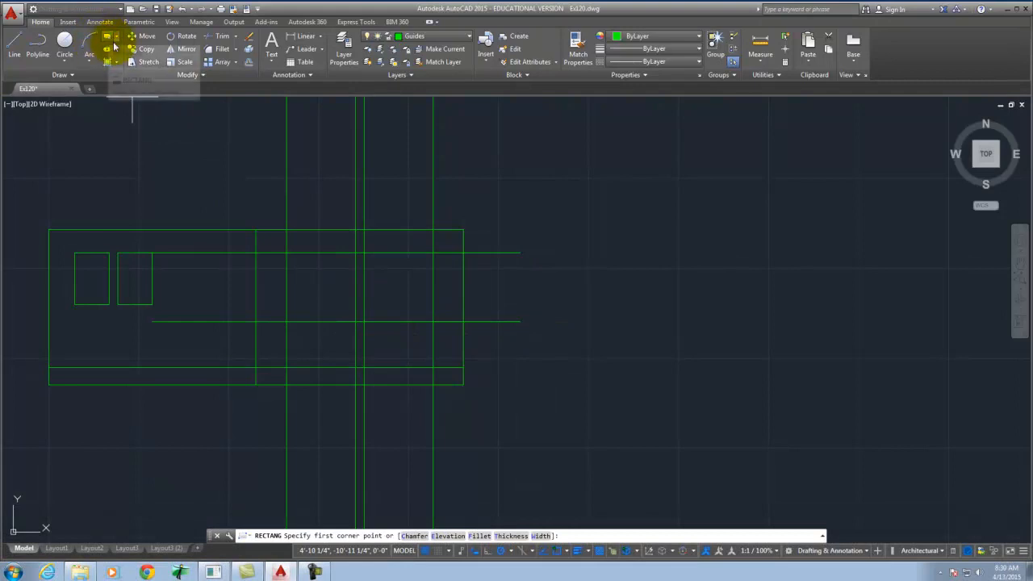
click(289, 256)
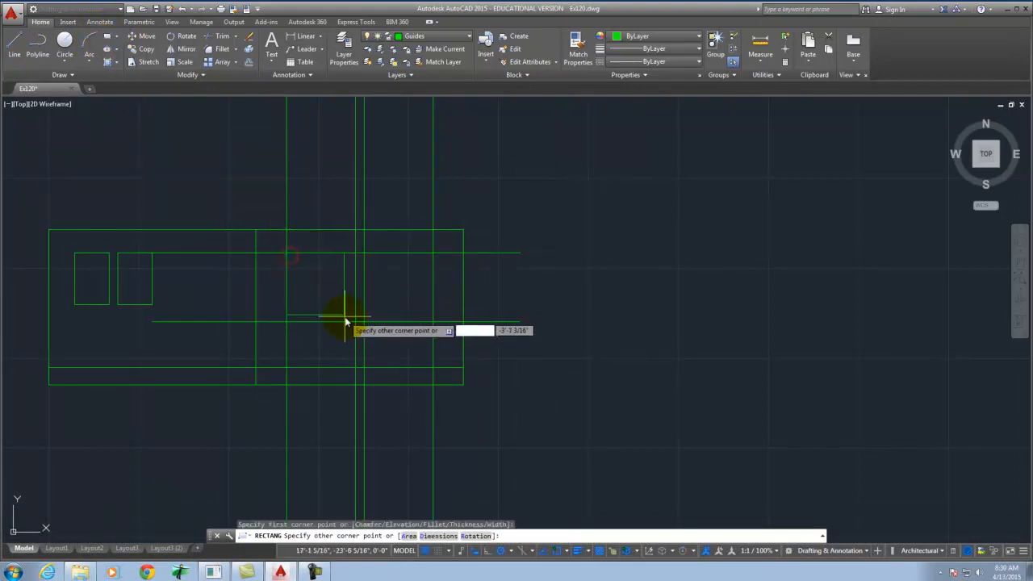
click(353, 326)
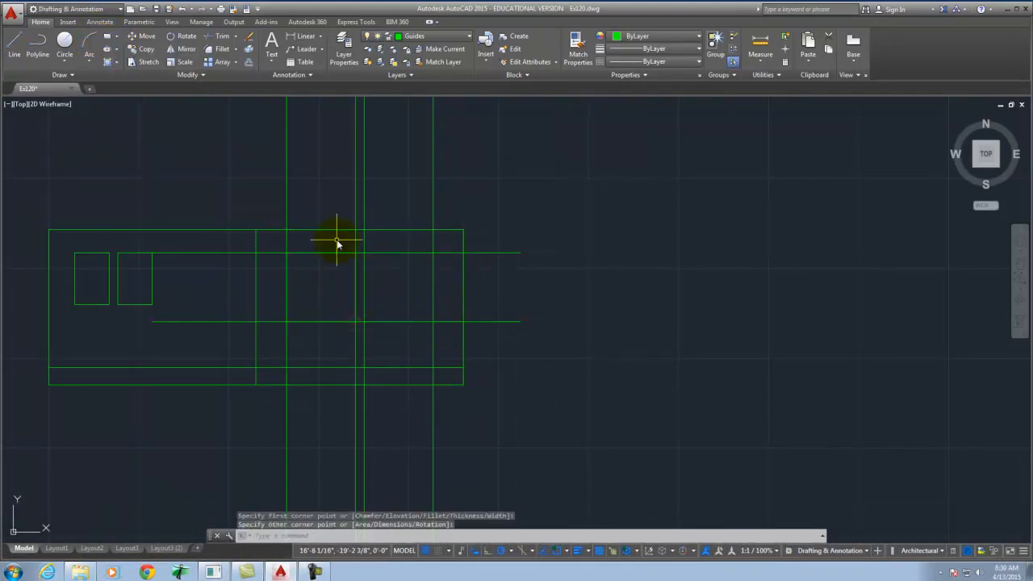
right_click(376, 254)
click(410, 260)
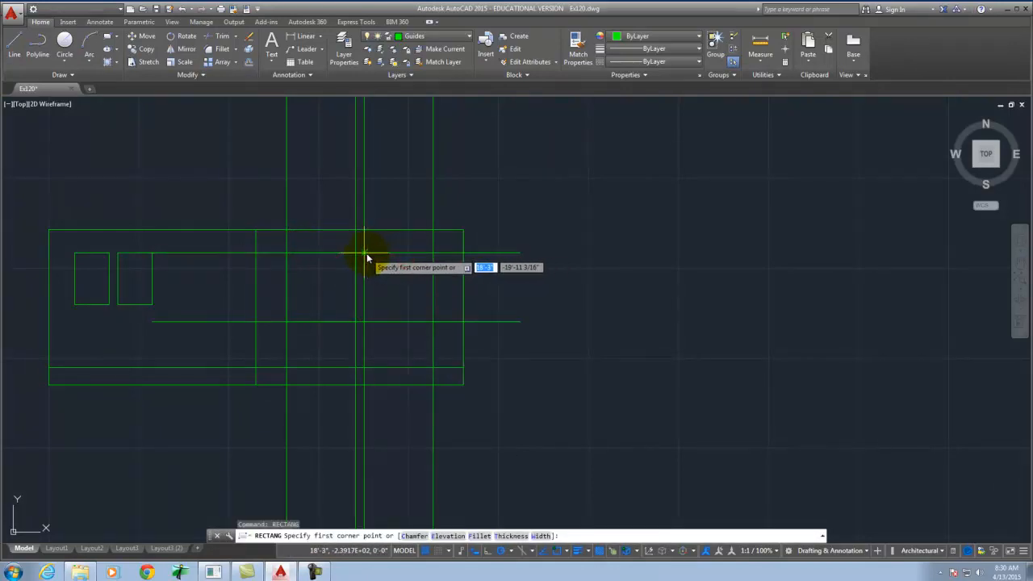
click(364, 252)
click(433, 321)
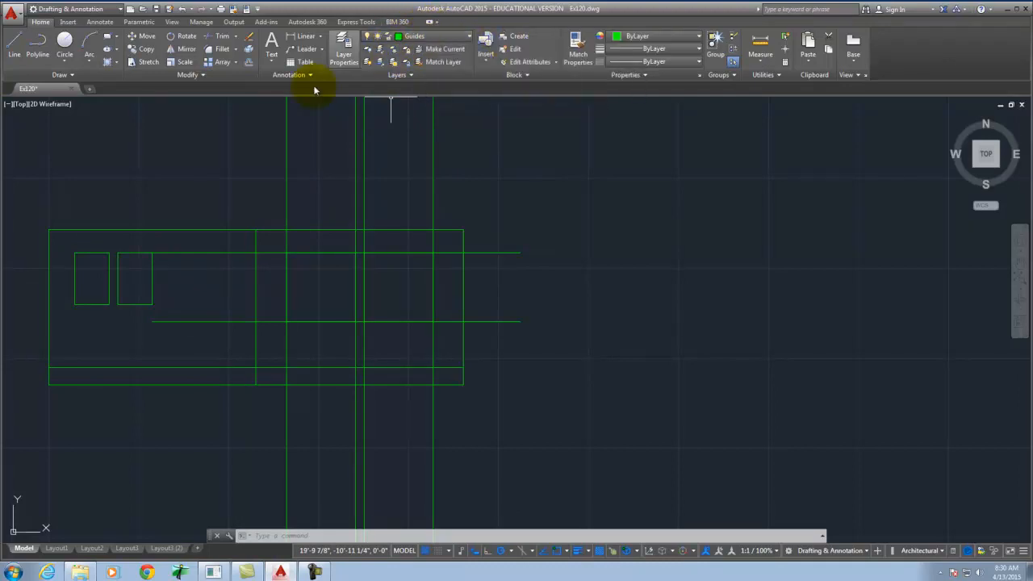
Move the wall outline lines, the inner vertical wall line and all four window rectangles to the South Elevation layer.
click(81, 230)
click(59, 258)
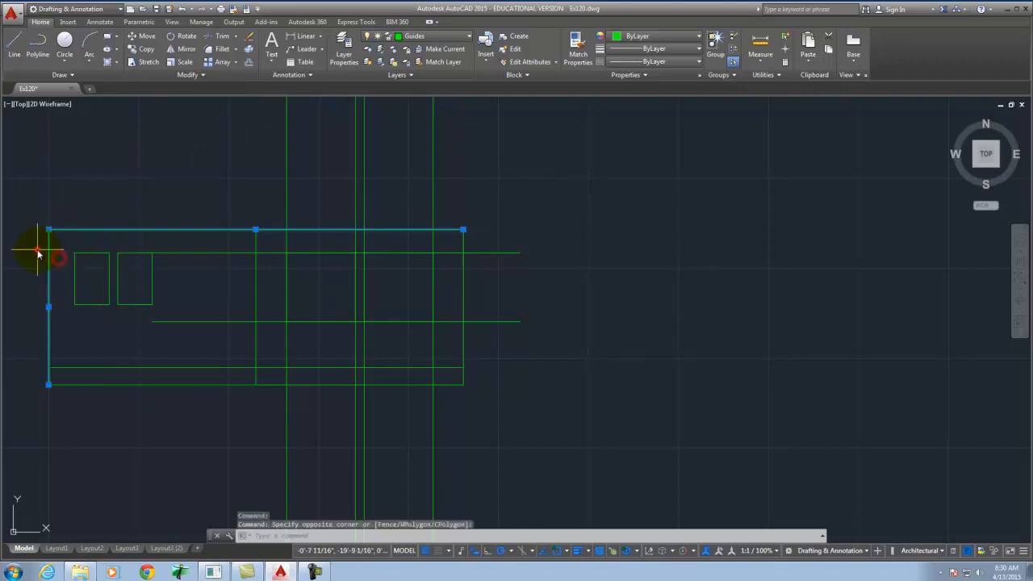
click(78, 393)
click(72, 360)
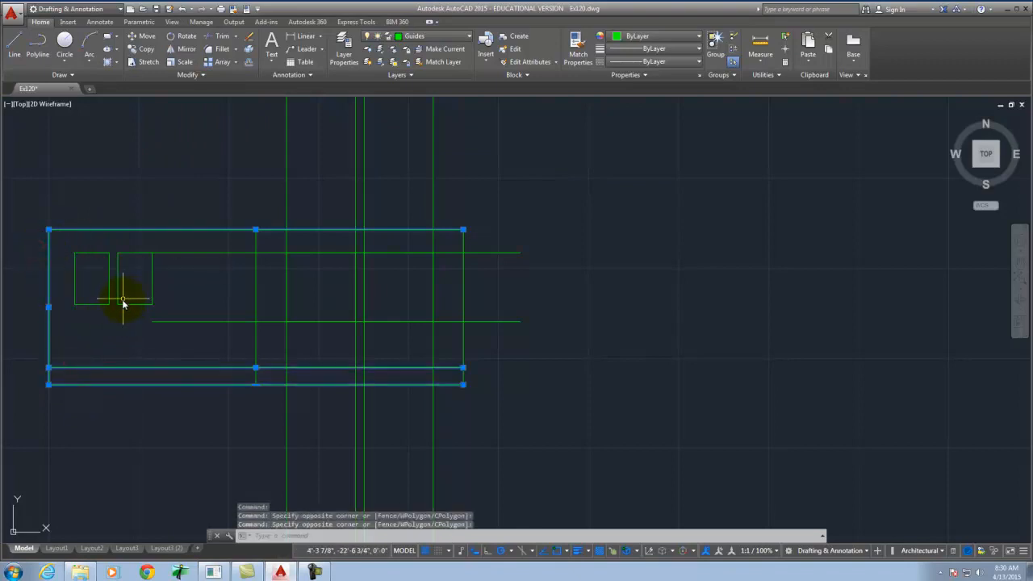
click(125, 305)
click(92, 305)
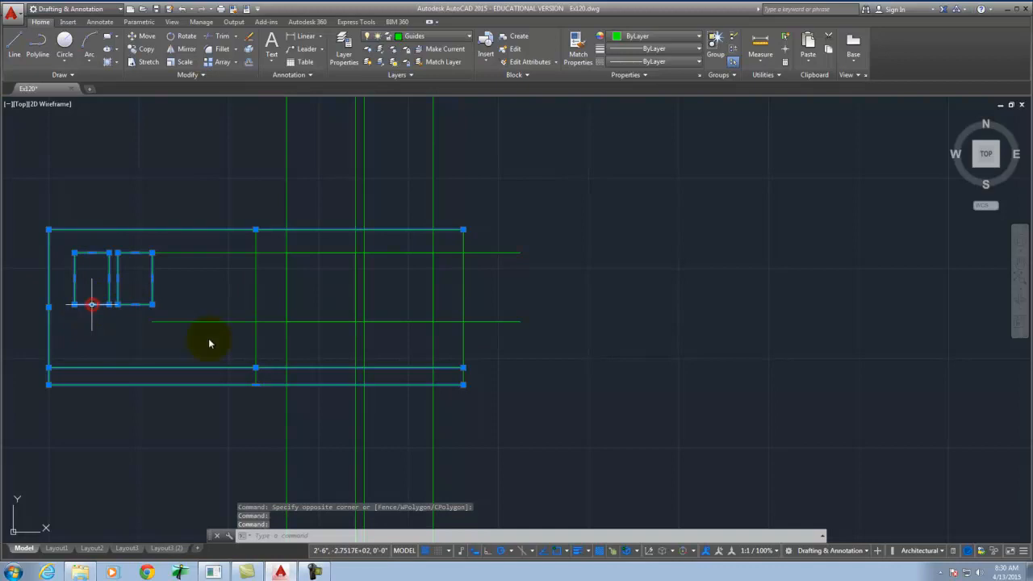
click(463, 292)
ctrl+drag(409, 255, 335, 253)
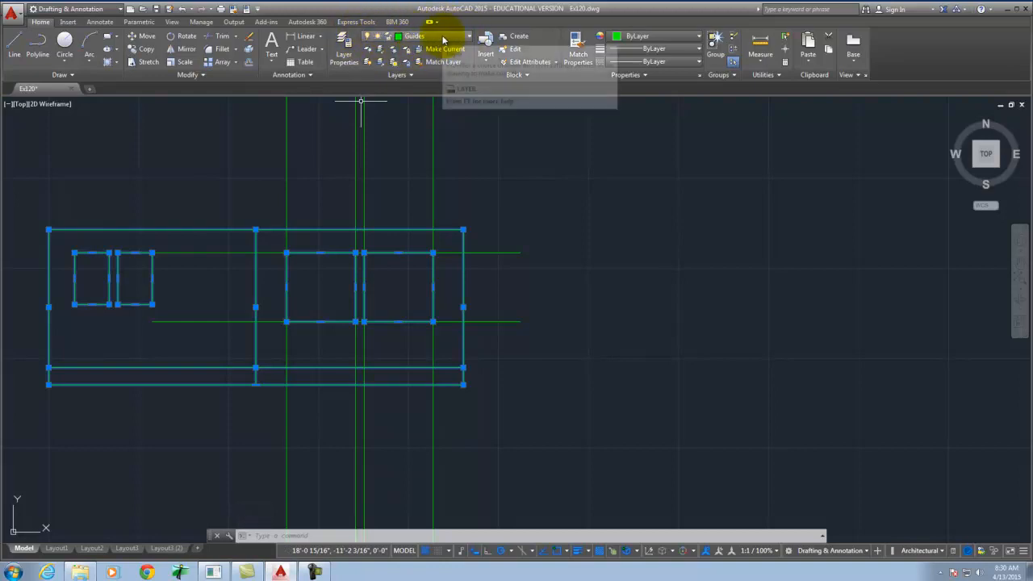
click(470, 38)
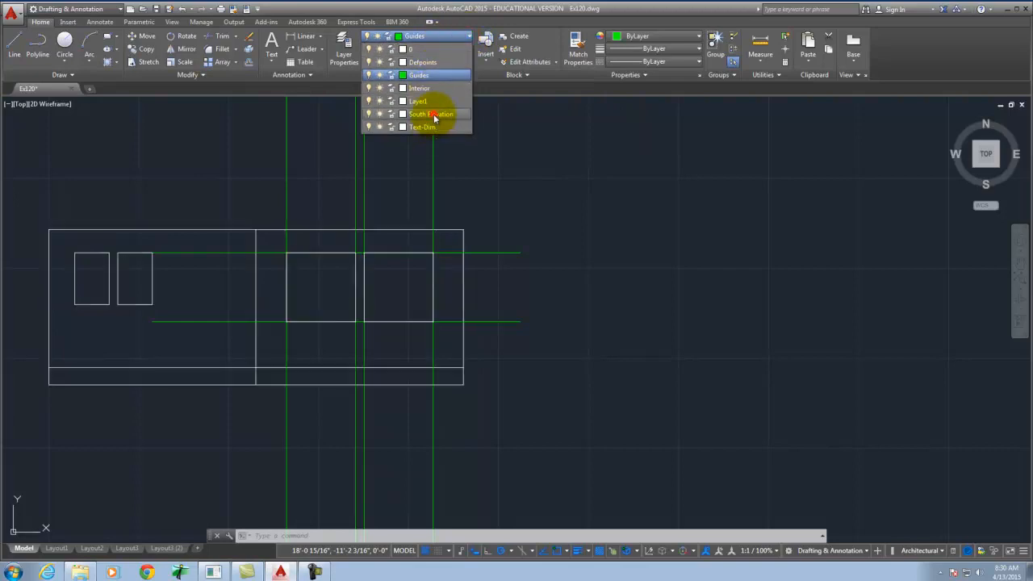
click(432, 115)
key(Escape)
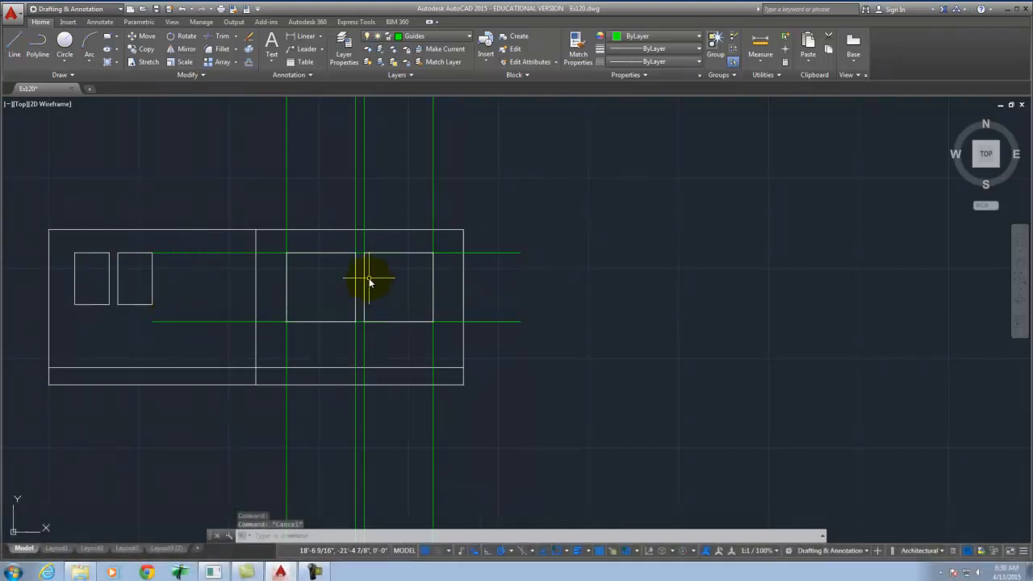
Erase the four vertical rays and the two horizontal head and sill guides crossing the elevation's large windows.
scroll(449, 250, down, 2)
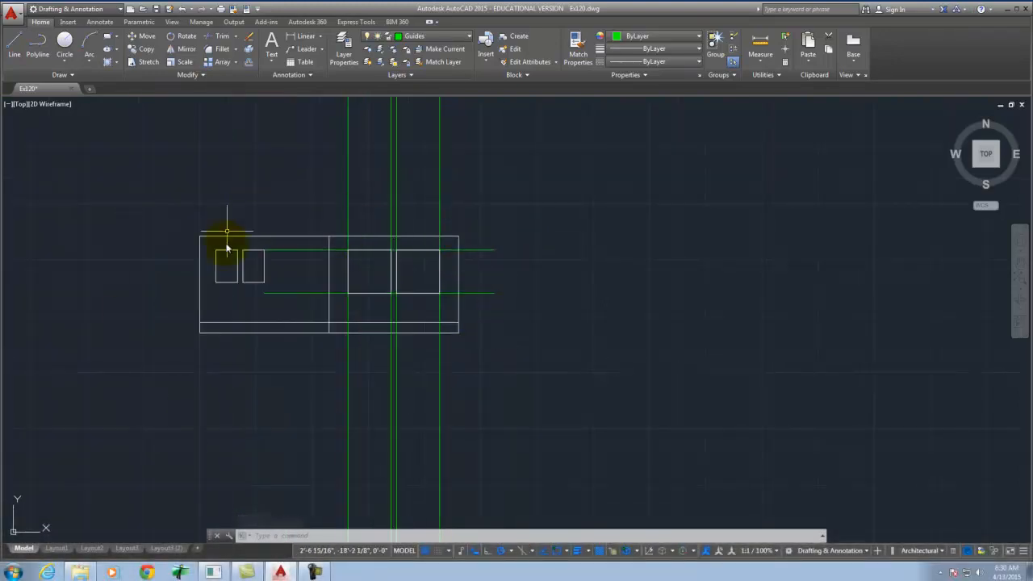
click(473, 218)
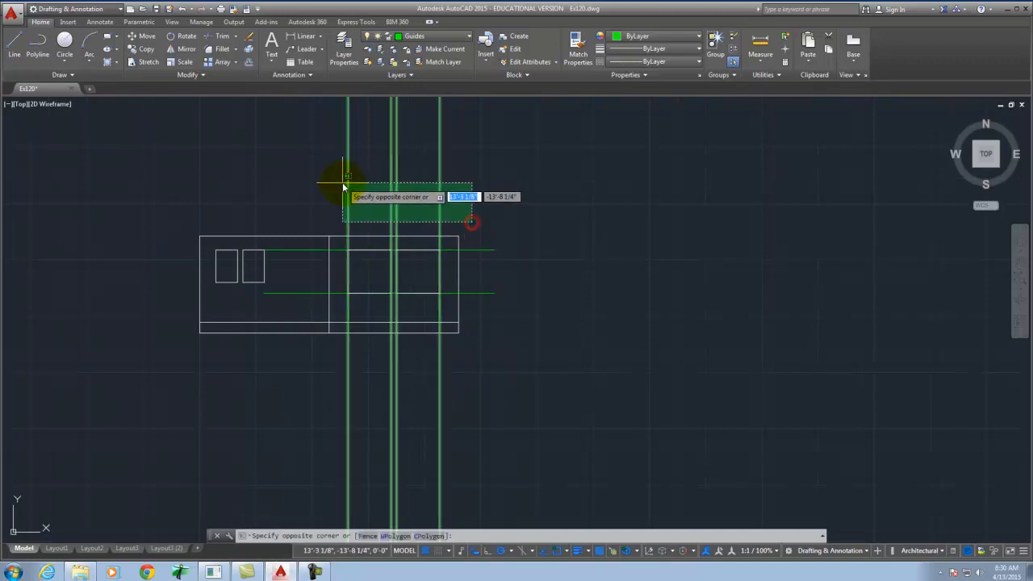
click(344, 182)
click(510, 312)
click(490, 251)
key(Delete)
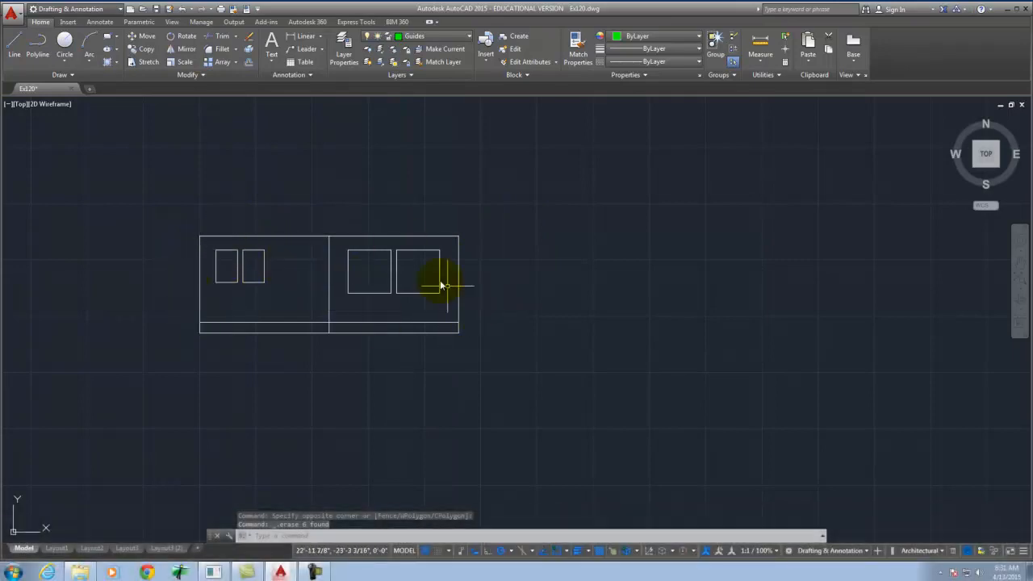
Start a sill polyline at the westernmost small window's lower-left corner, running 2" west and then 1" down.
scroll(431, 396, down, 6)
scroll(421, 283, up, 4)
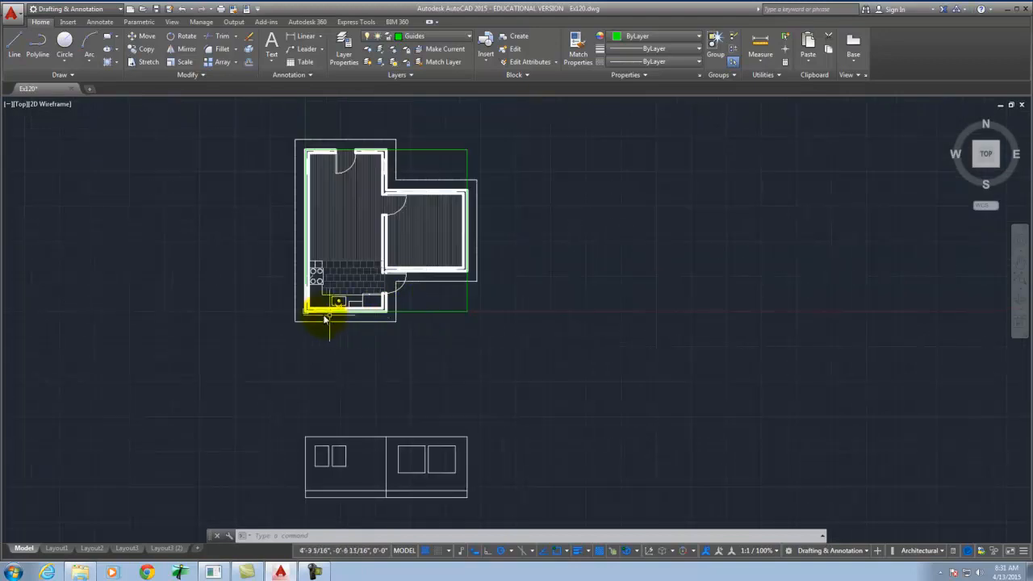
scroll(335, 319, up, 5)
scroll(434, 226, down, 6)
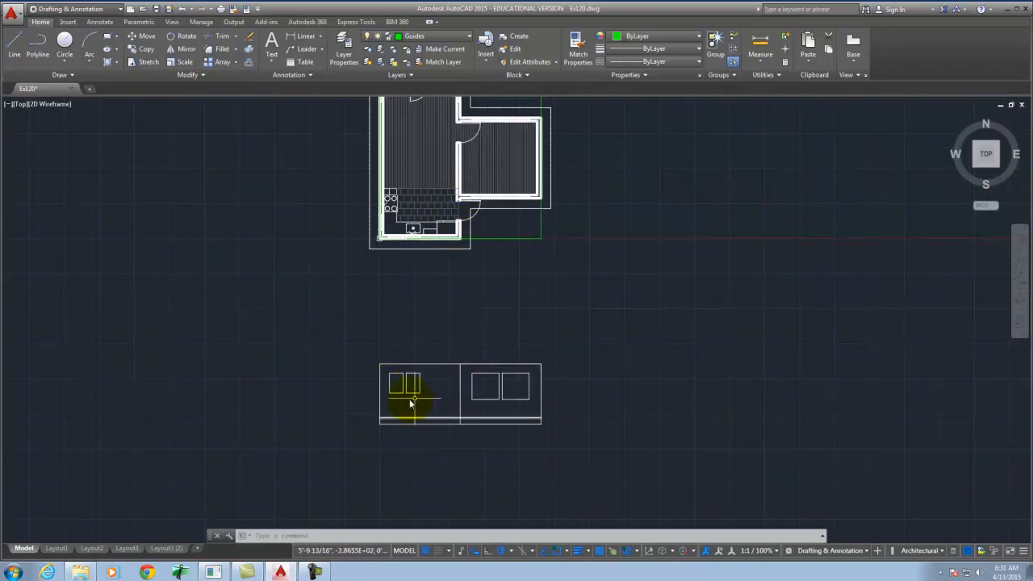
scroll(399, 397, up, 7)
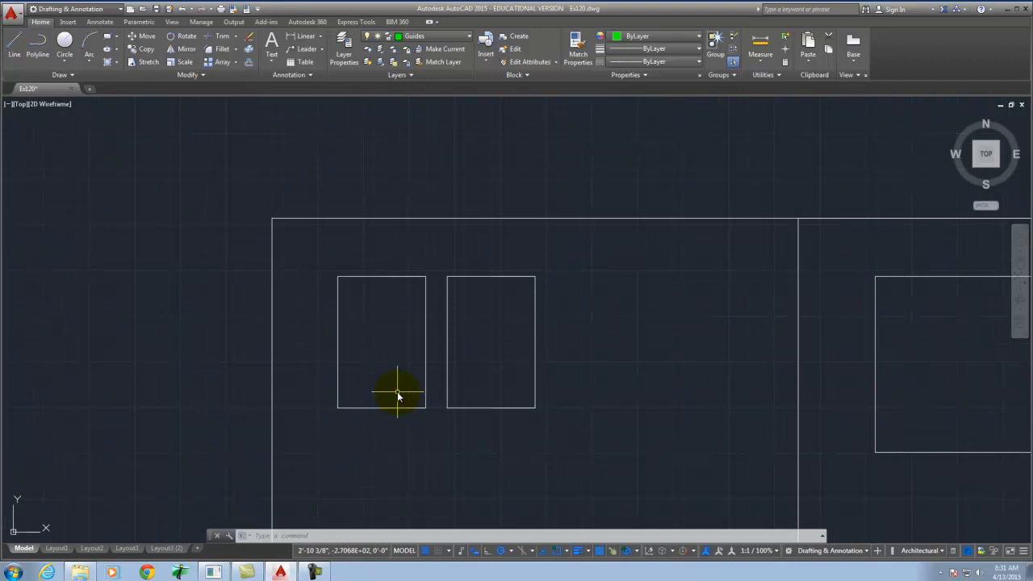
scroll(414, 234, down, 2)
scroll(380, 348, up, 2)
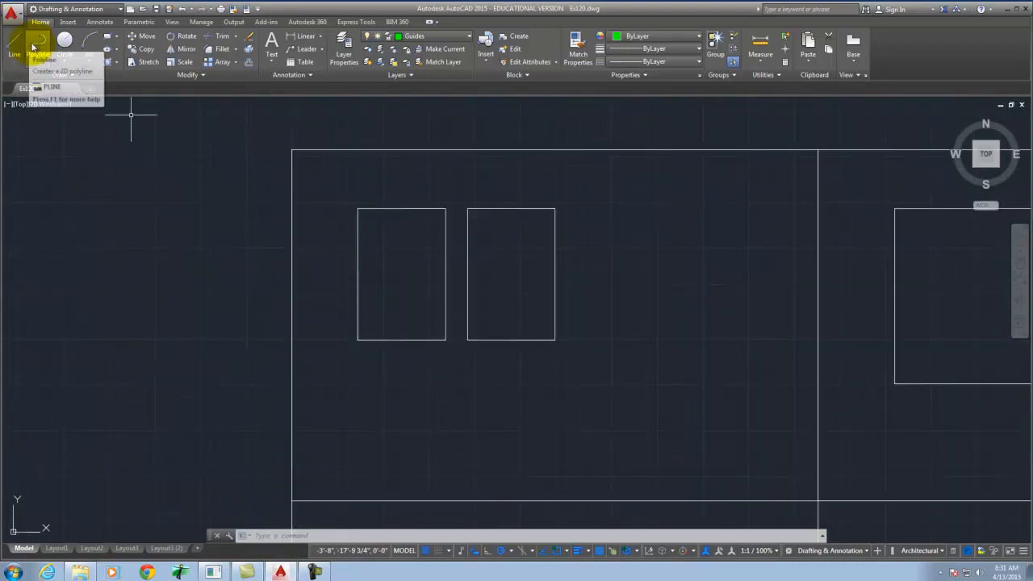
click(38, 46)
click(357, 343)
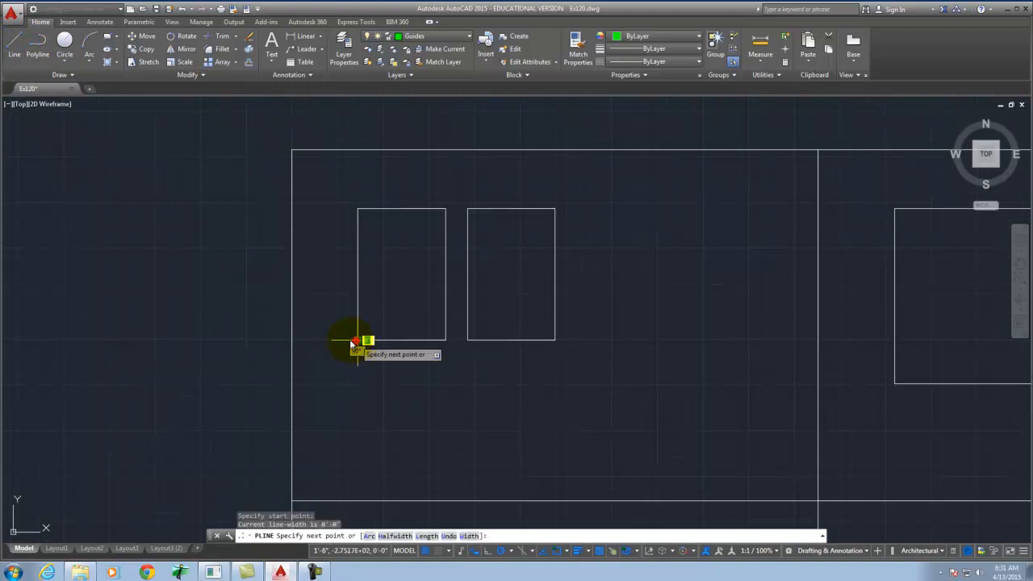
text(2)
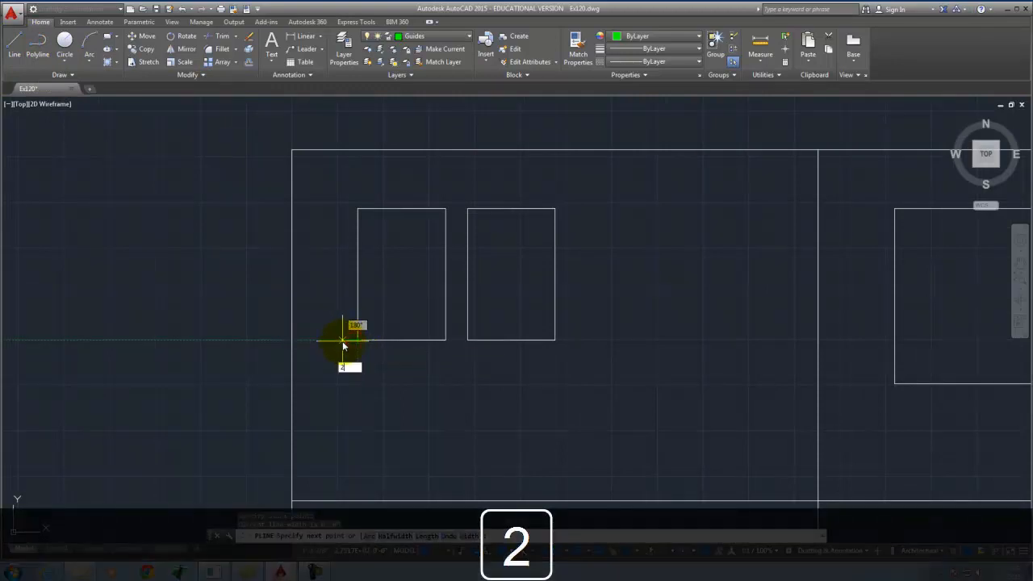
key(Return)
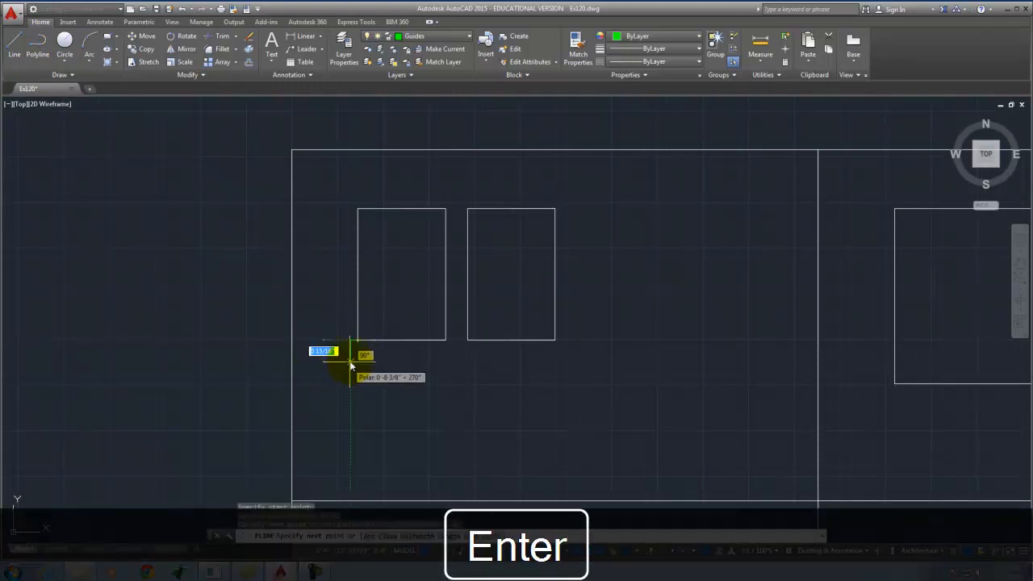
text(1)
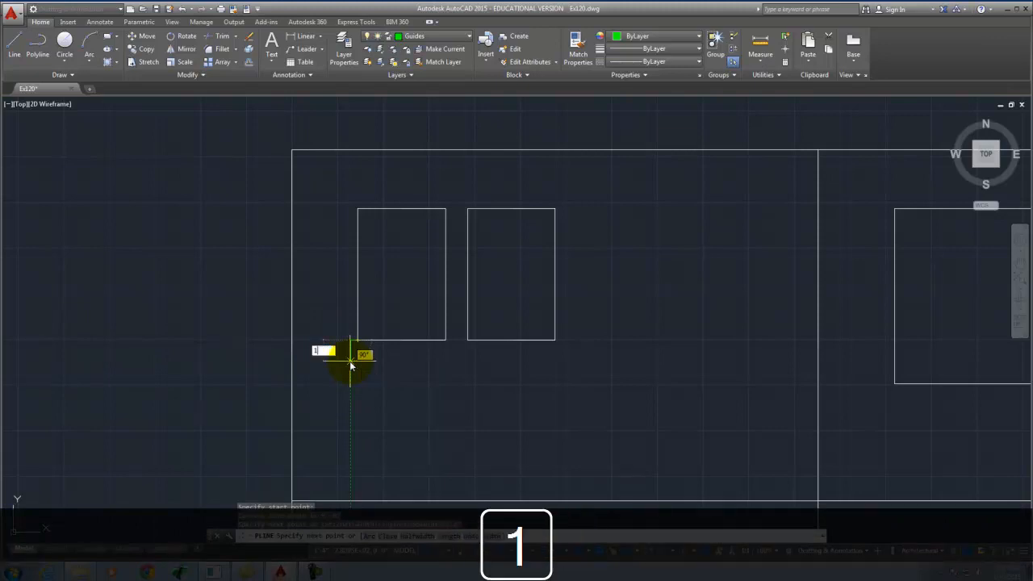
key(Return)
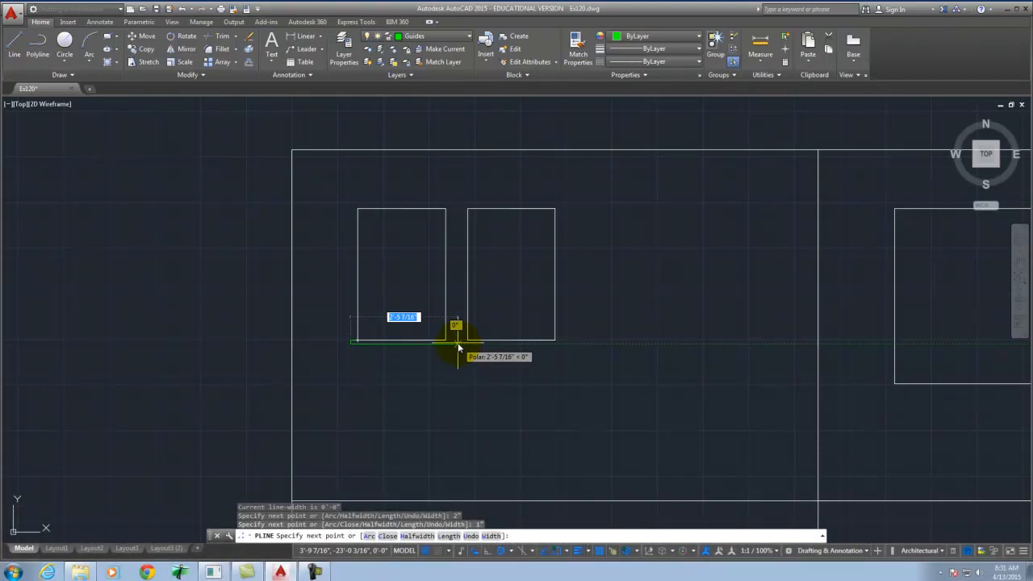
Continue the sill polyline 2'4" east and 1" up, ending it at the window's lower-right corner.
text(2)
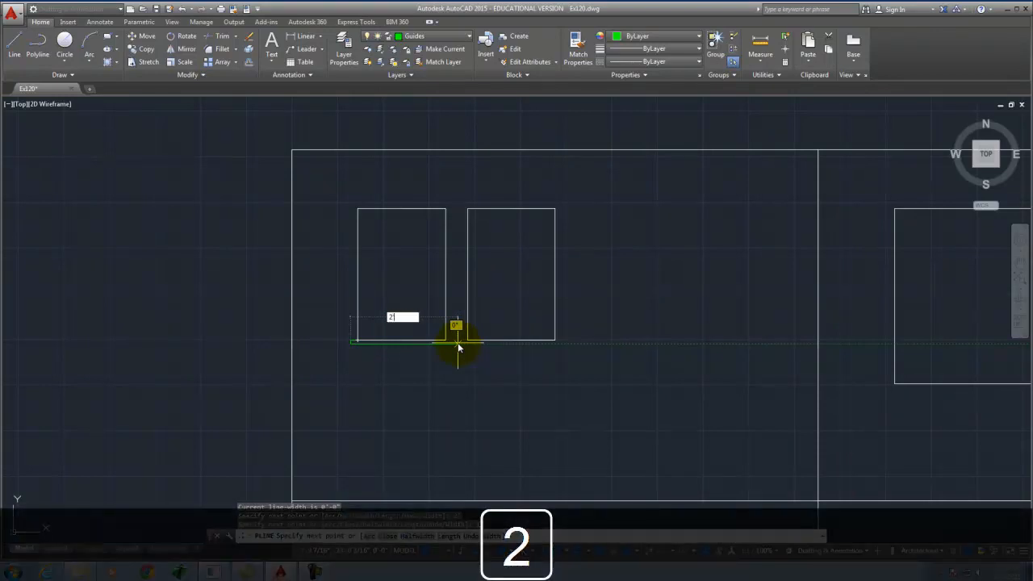
text('4)
key(Return)
scroll(467, 291, up, 5)
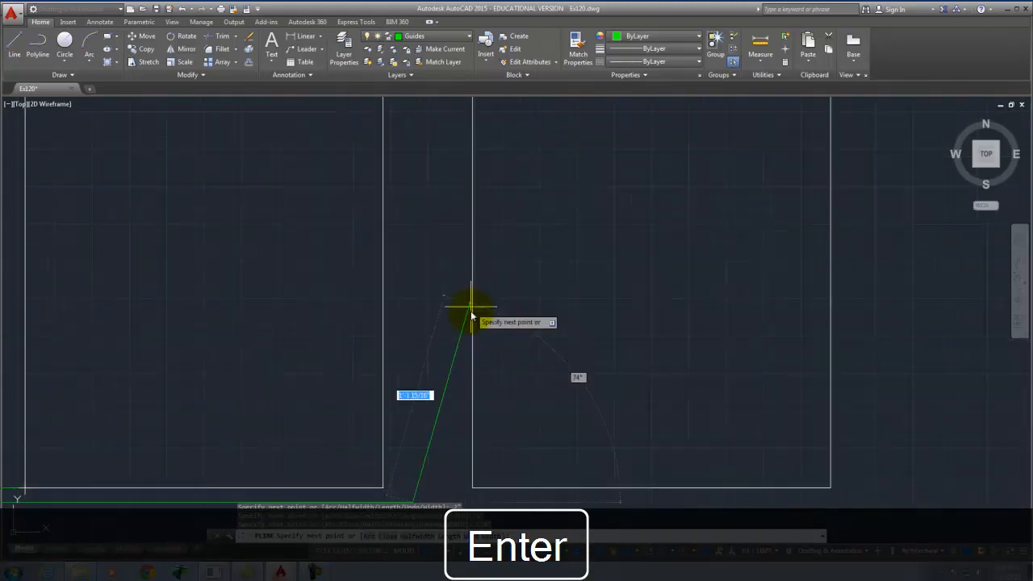
scroll(421, 239, down, 3)
scroll(413, 276, up, 5)
scroll(456, 321, down, 1)
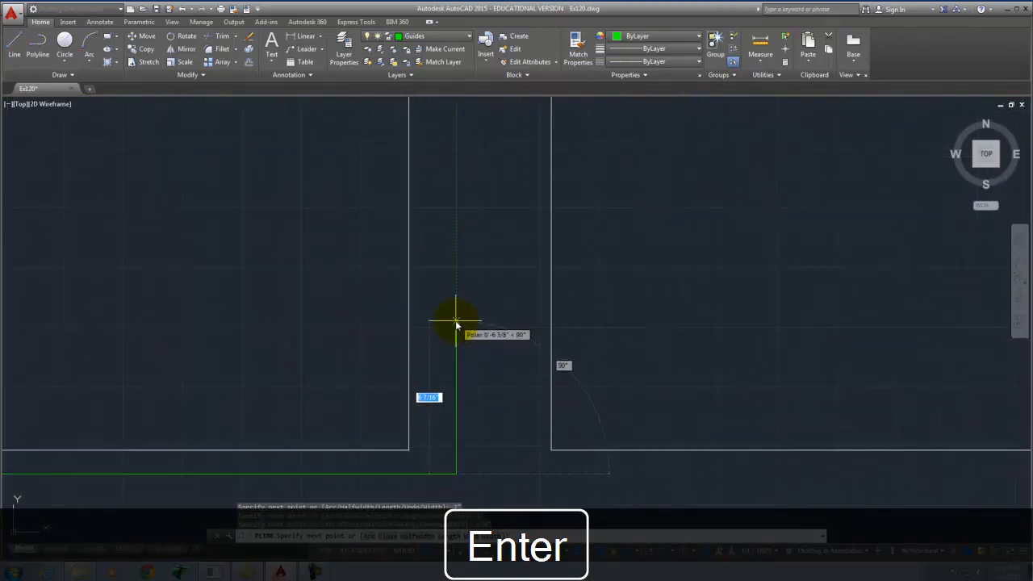
text(1)
key(Return)
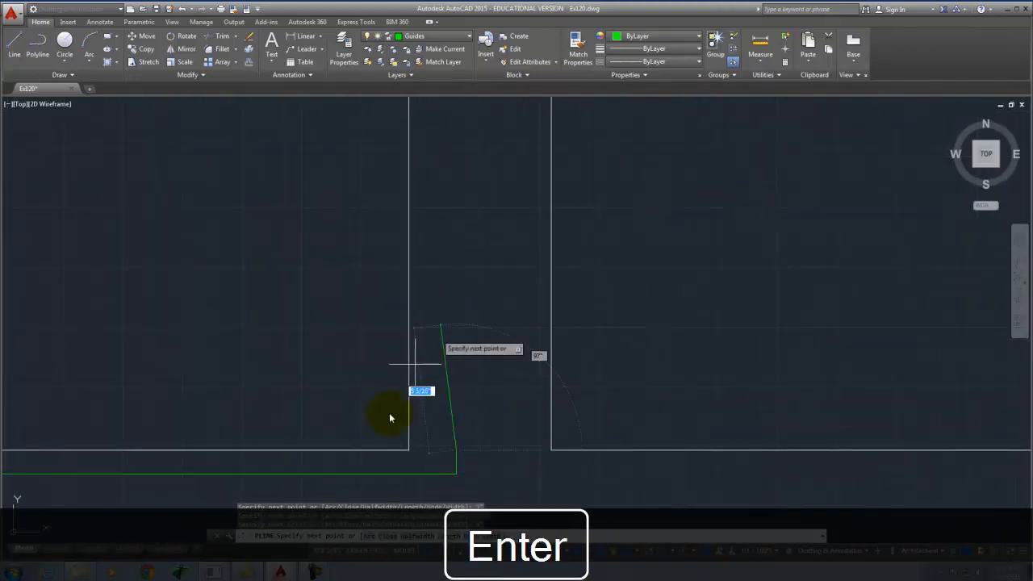
right_click(411, 455)
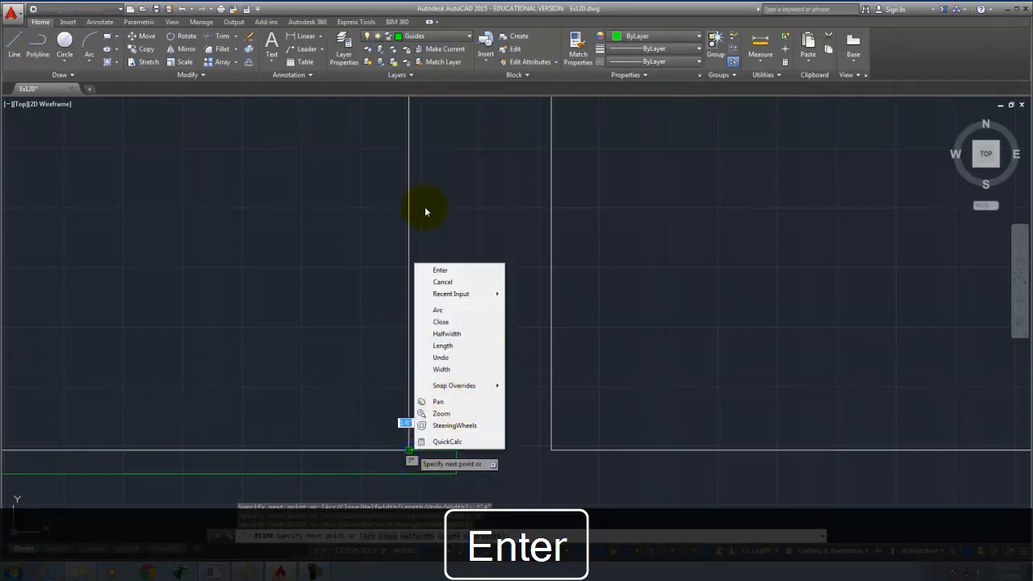
click(448, 270)
Move the new window sill polyline to the South Elevation layer and clear the selection.
scroll(472, 237, down, 5)
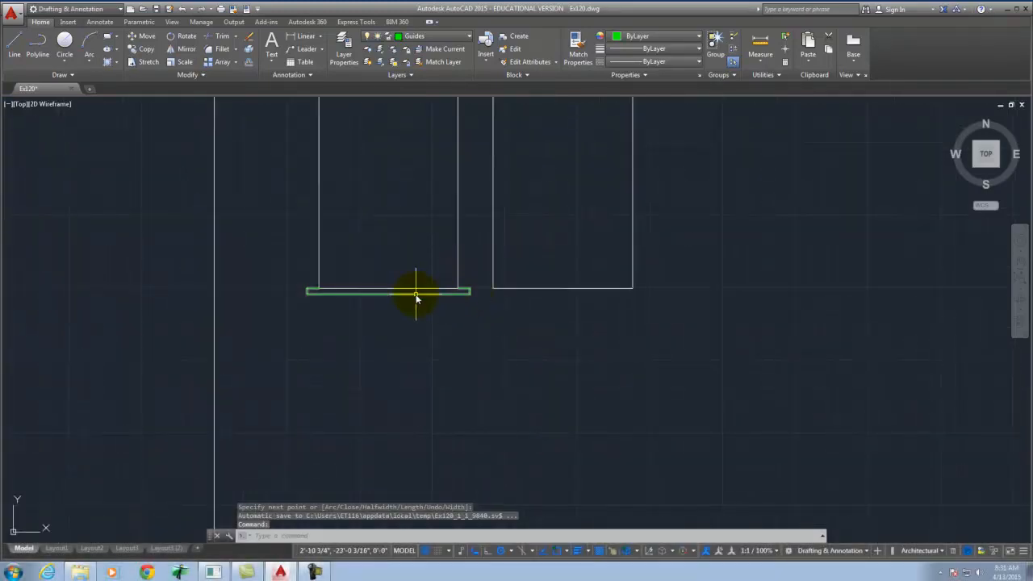
click(416, 293)
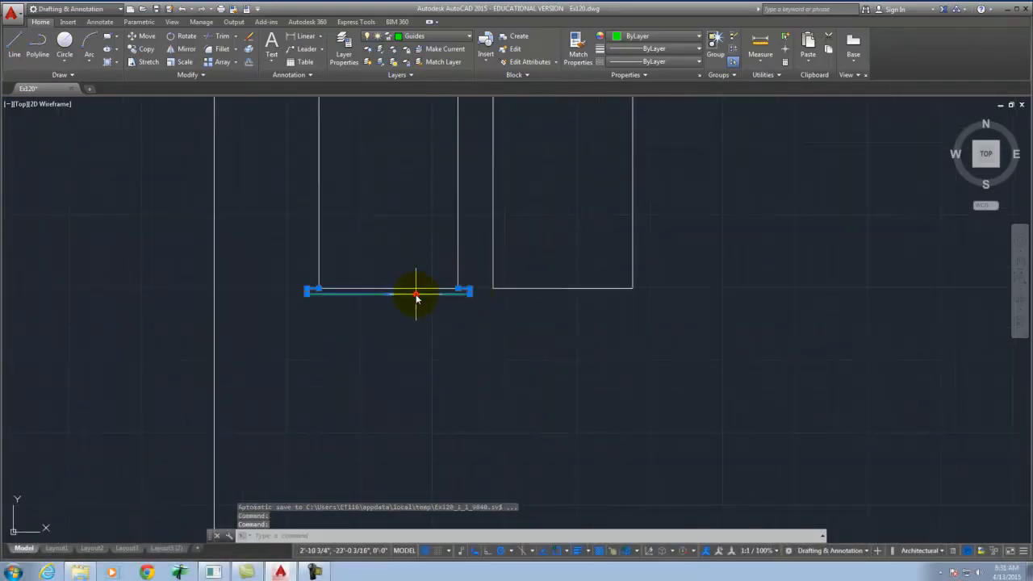
click(419, 36)
click(431, 117)
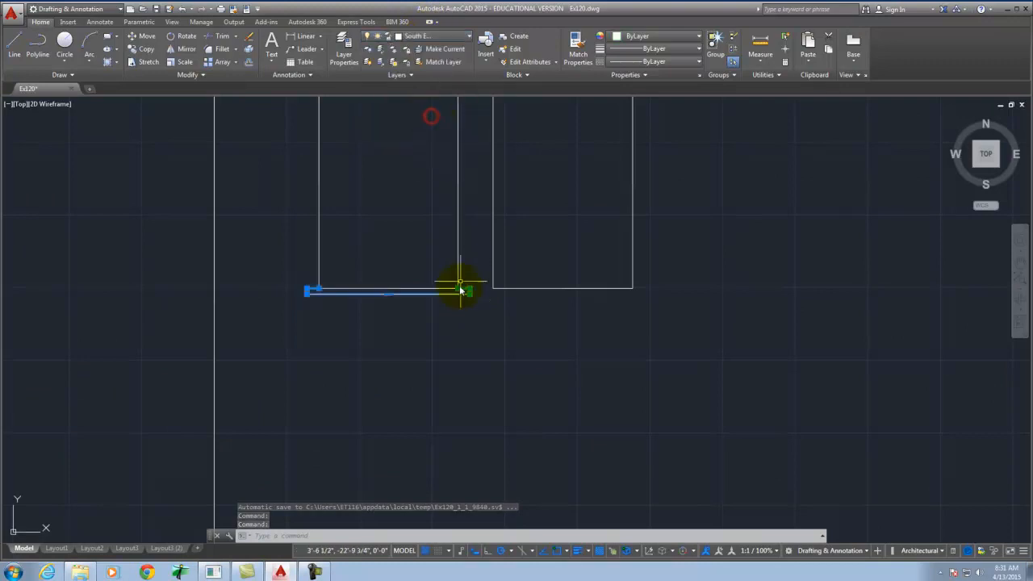
key(Escape)
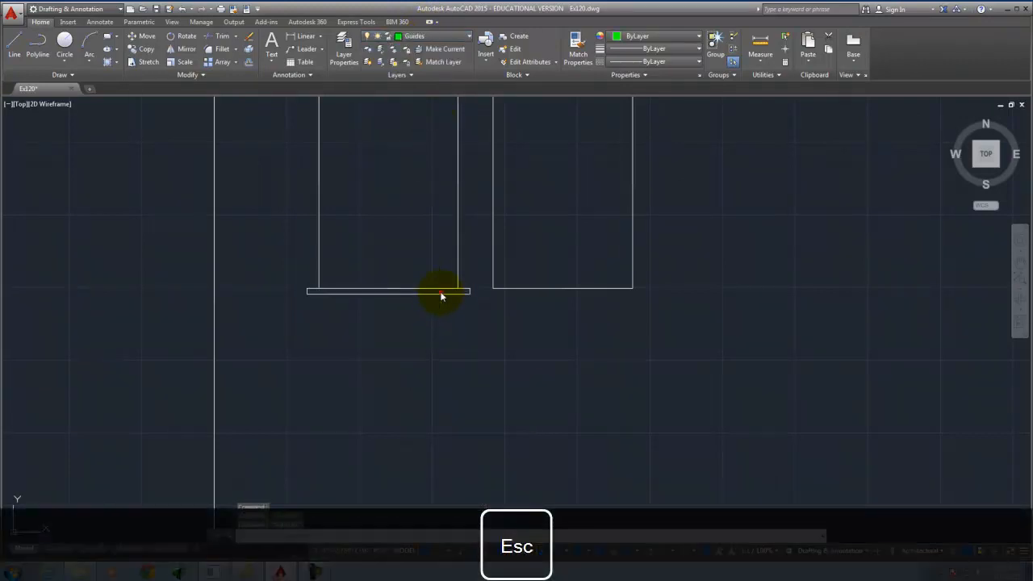
Copy the sill from the first small window's lower-left corner to the second small window's lower-left corner.
click(435, 295)
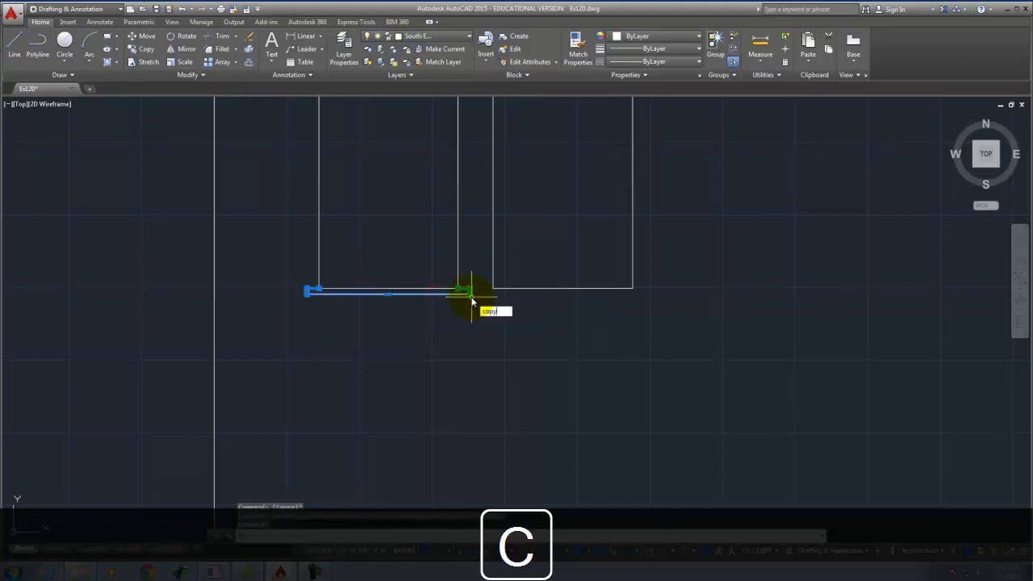
key(Return)
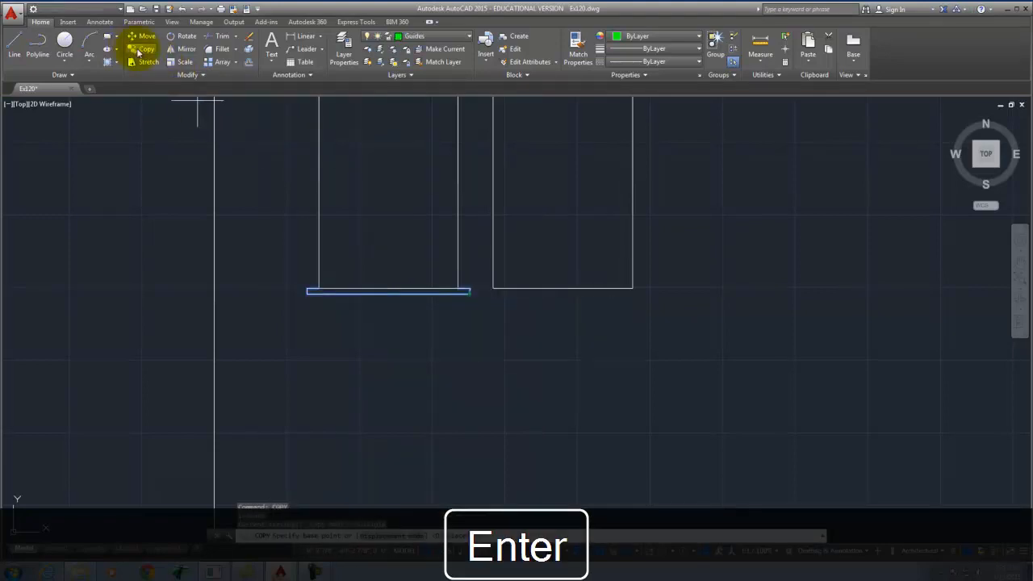
click(316, 289)
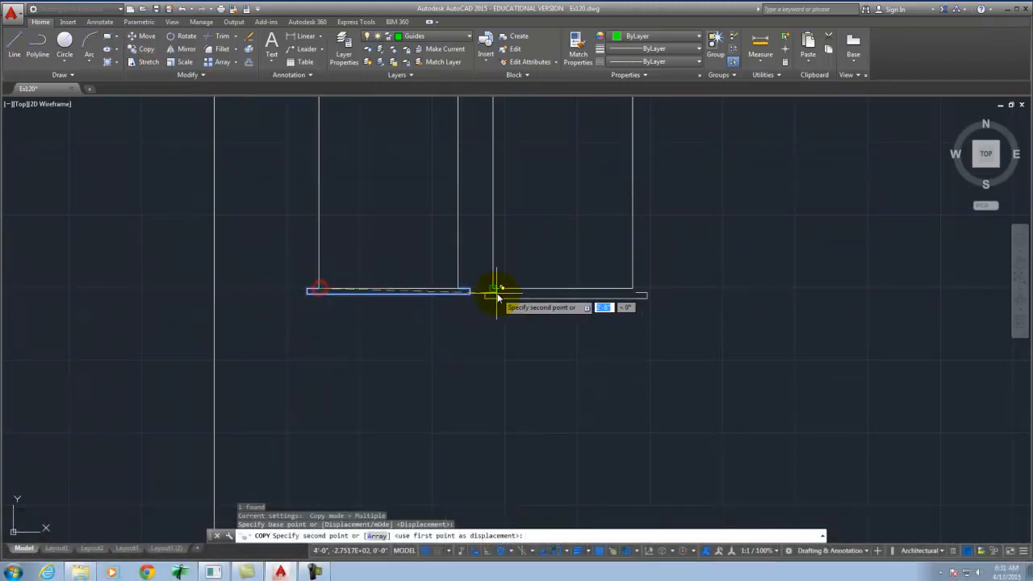
click(492, 289)
scroll(382, 328, down, 2)
key(Escape)
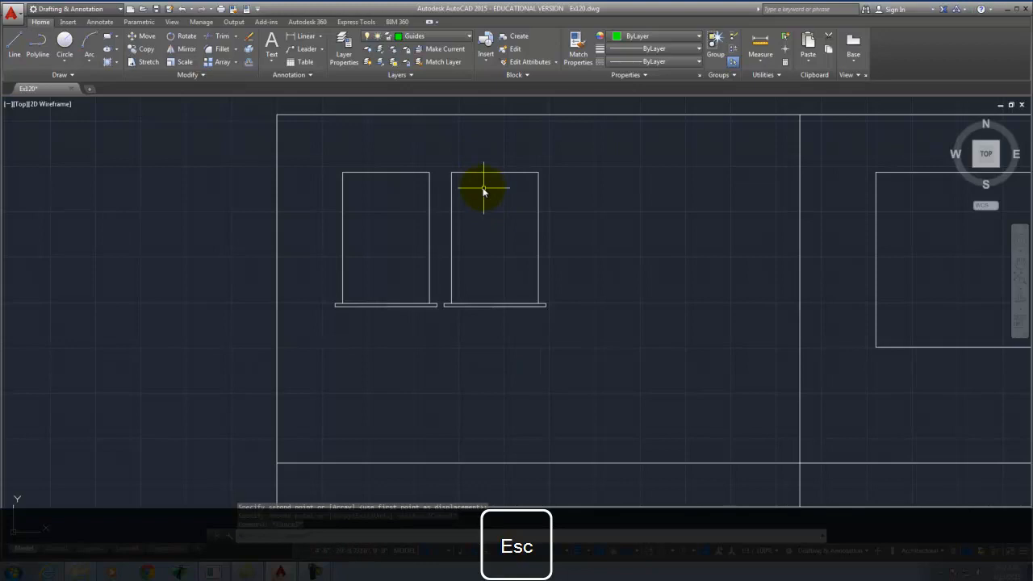
Offset both small window rectangles 2" inward to form their frames.
text(o)
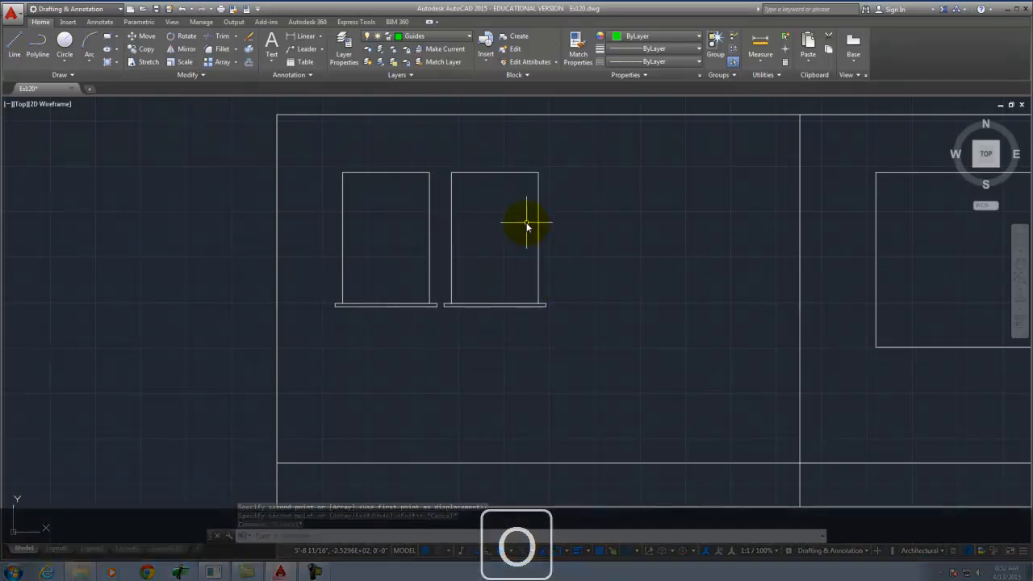
key(Return)
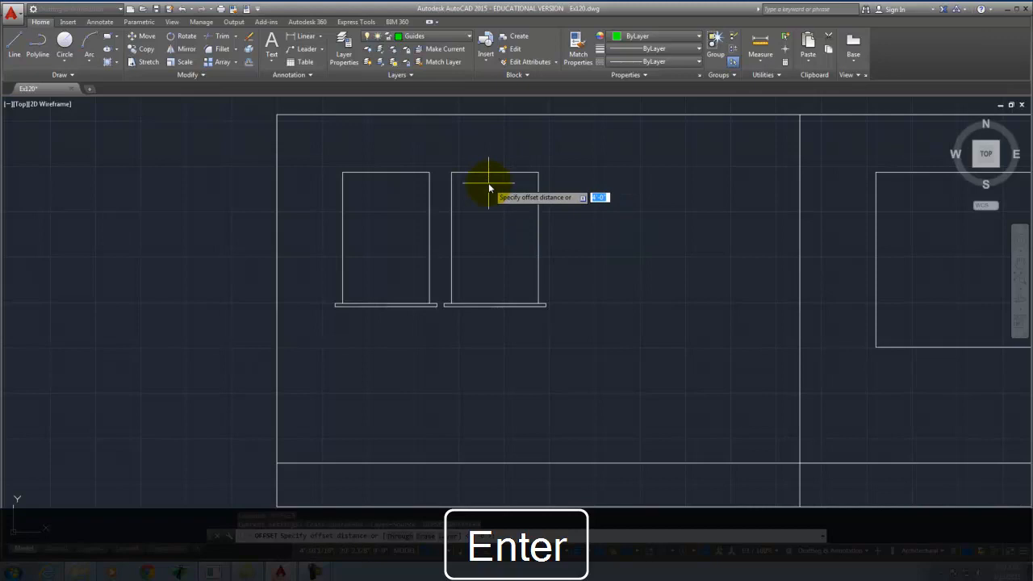
text(2)
key(Return)
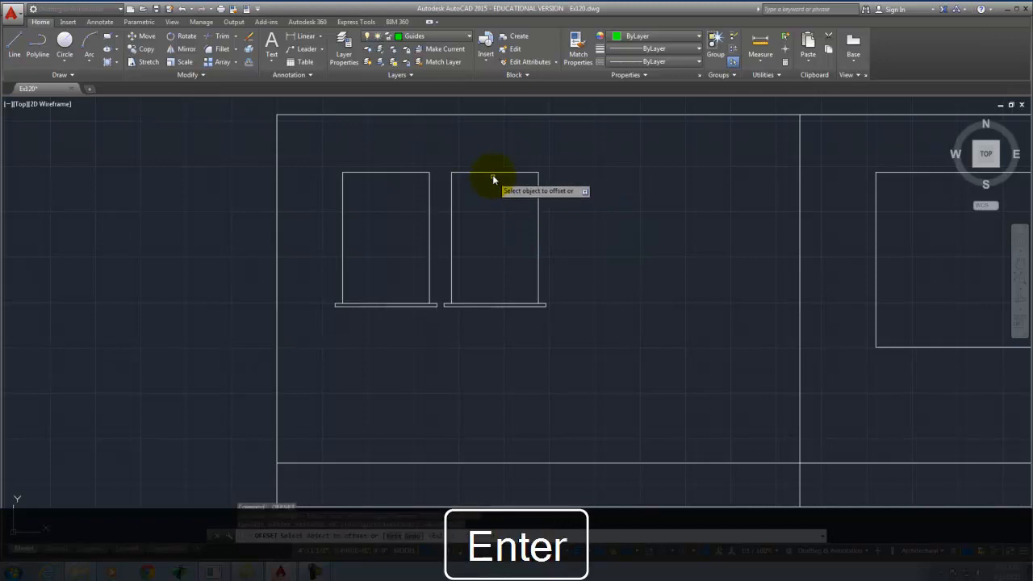
click(492, 174)
click(498, 219)
click(399, 176)
click(396, 201)
Draw a vertical muntin line in the westernmost small window between the midpoints of the inner frame's upper and lower edges.
scroll(293, 362, down, 4)
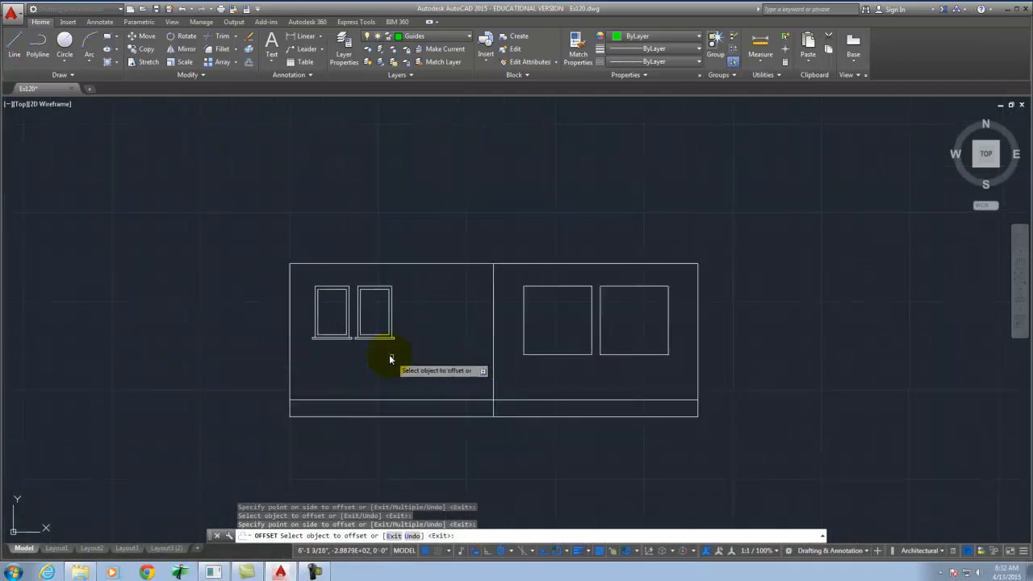
scroll(379, 339, up, 2)
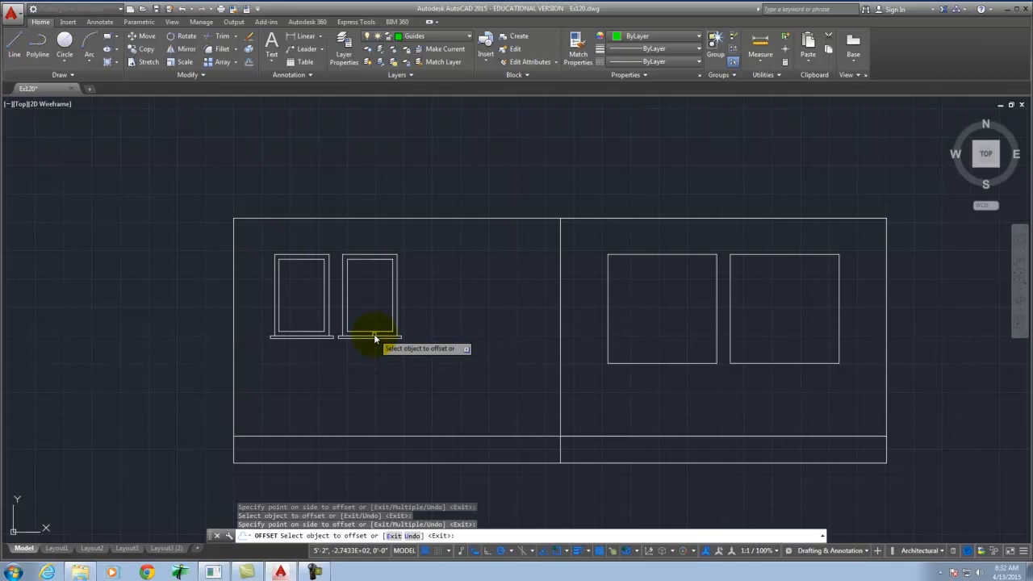
click(14, 45)
scroll(260, 284, up, 4)
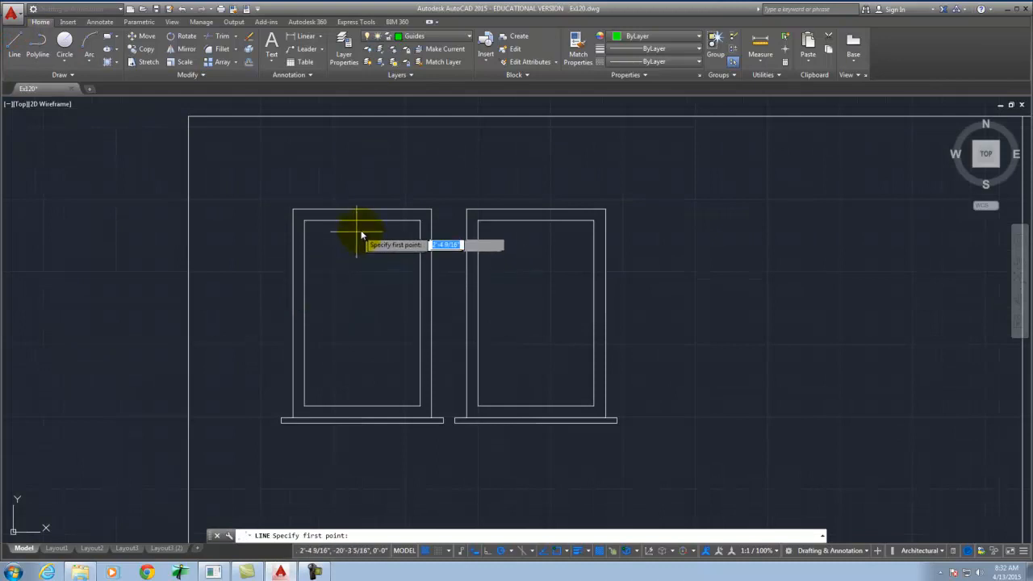
click(360, 222)
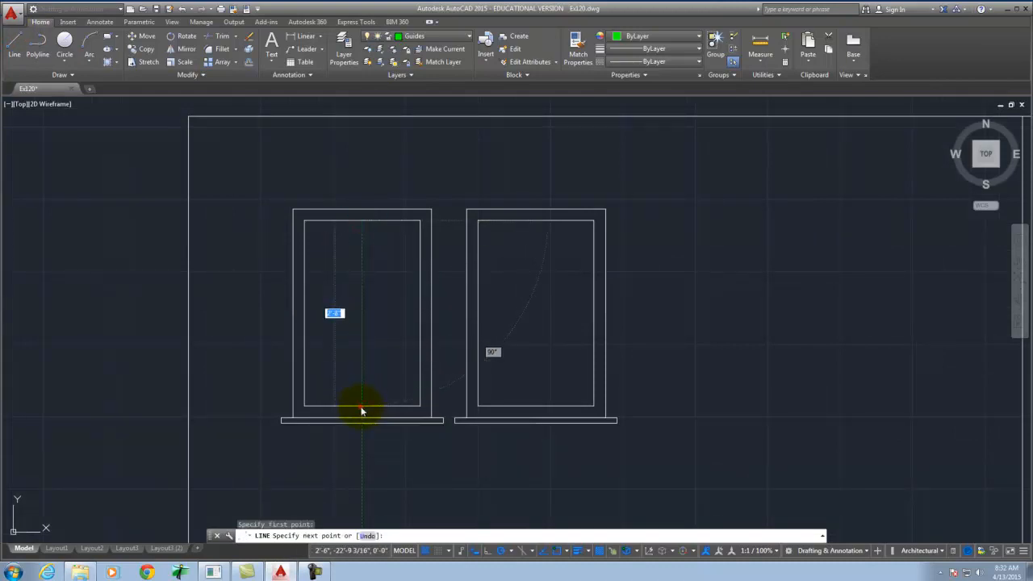
click(361, 406)
right_click(361, 406)
click(385, 412)
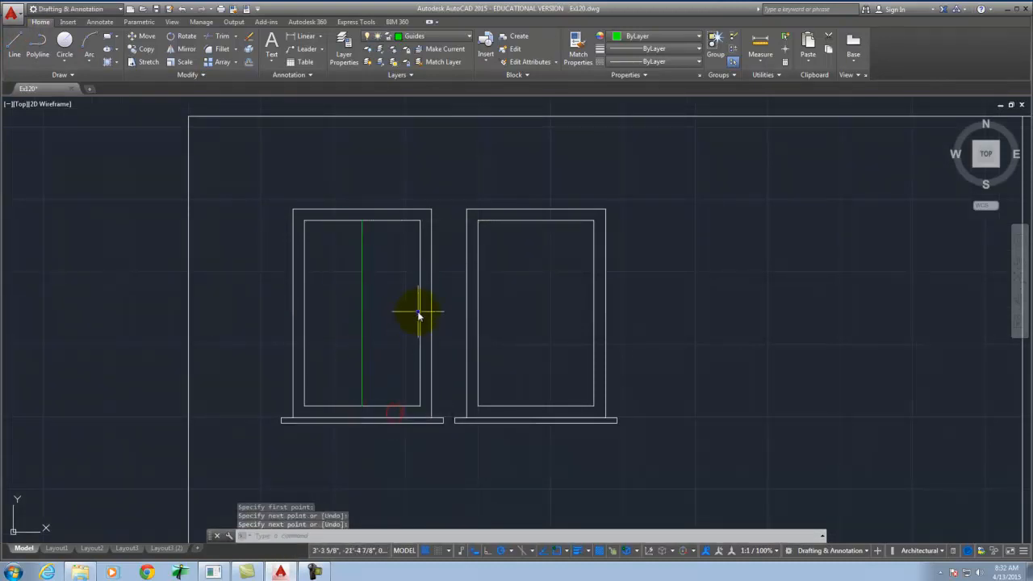
Draw a horizontal muntin line in the westernmost small window between the midpoints of the inner frame's side edges.
right_click(418, 313)
click(449, 323)
click(420, 314)
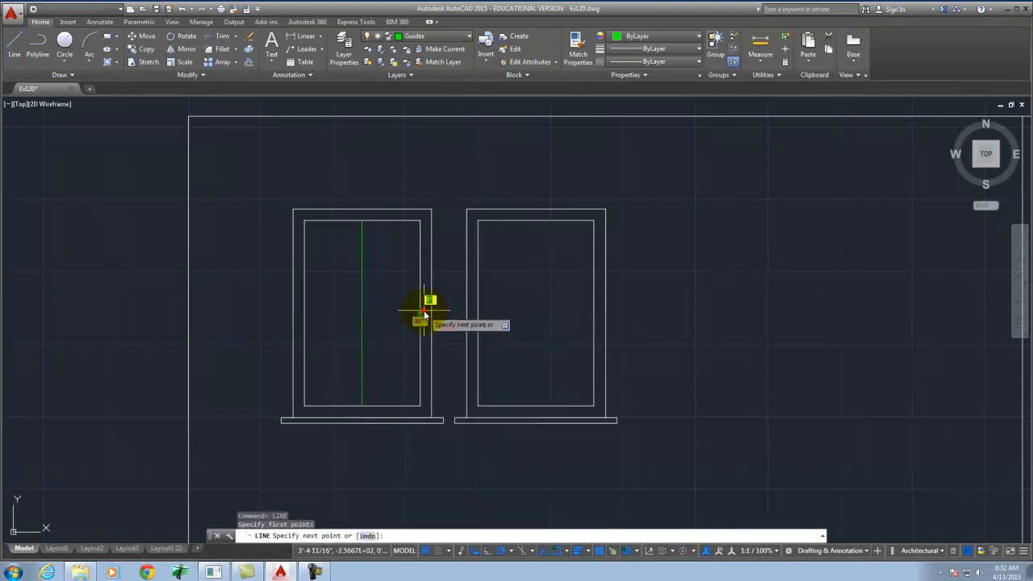
click(305, 315)
right_click(305, 316)
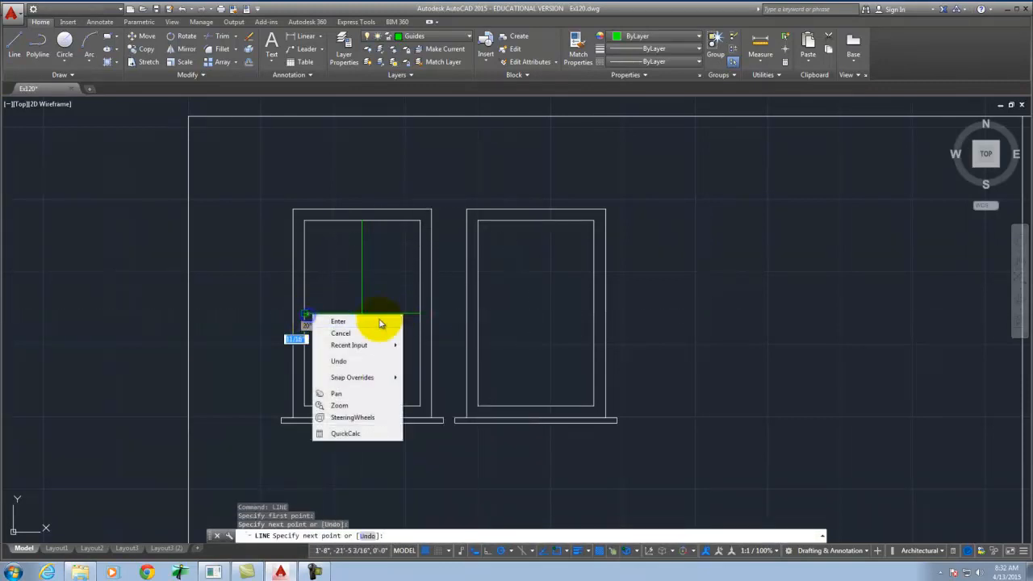
click(373, 322)
Offset the horizontal and vertical muntin centre lines 0.5" to both sides in the westernmost small window.
click(374, 314)
text(off)
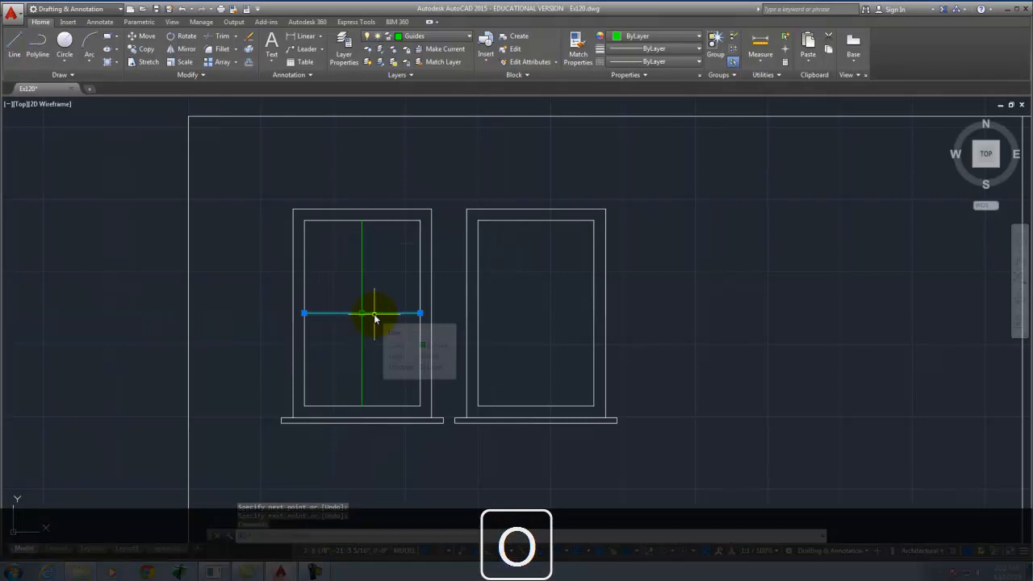
key(Return)
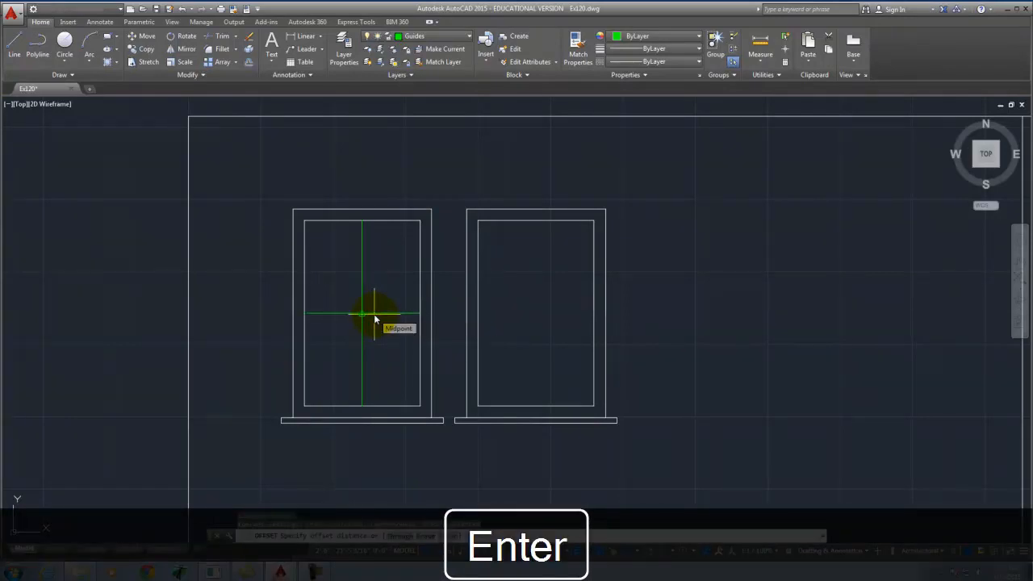
text(5)
key(Return)
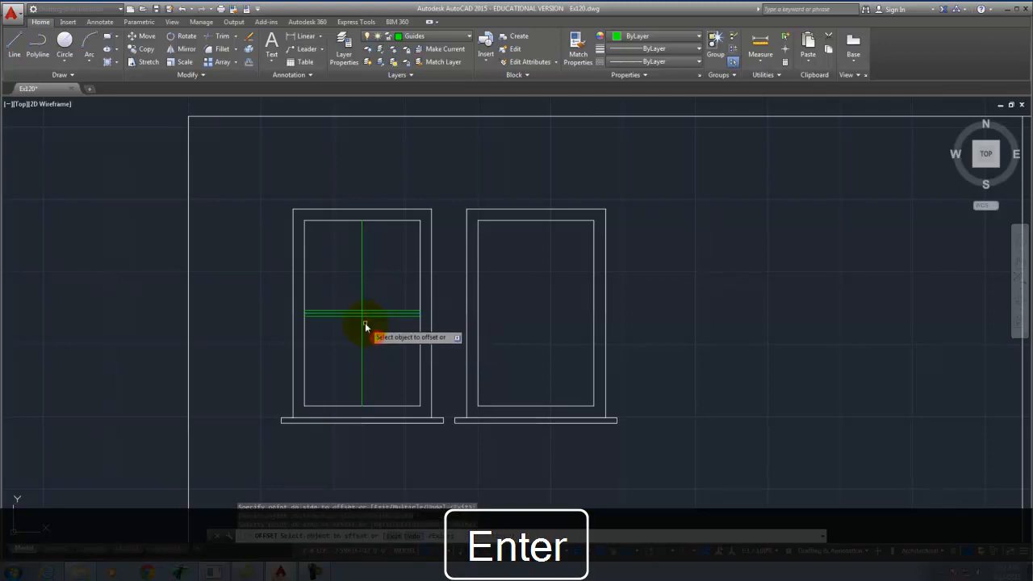
click(363, 330)
click(359, 325)
key(Escape)
key(Escape)
Delete the original horizontal and vertical centre lines, leaving only the offset muntin edges.
scroll(345, 322, up, 5)
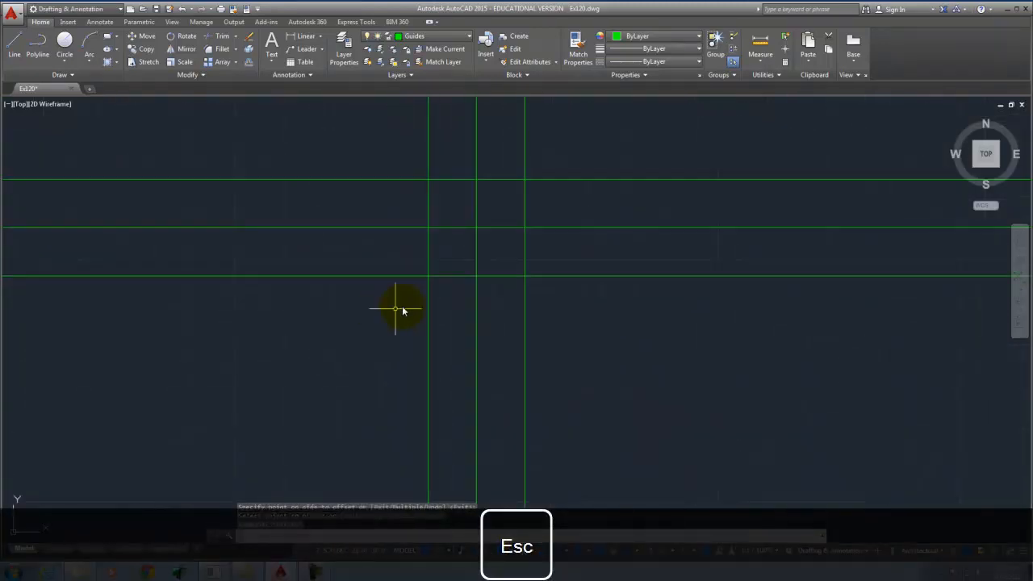
click(488, 260)
click(460, 226)
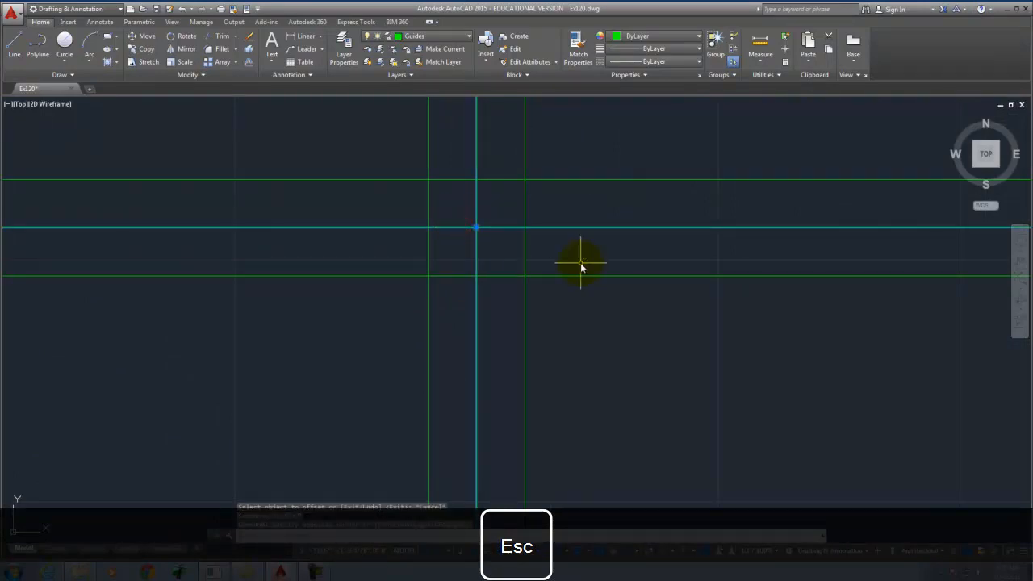
key(Return)
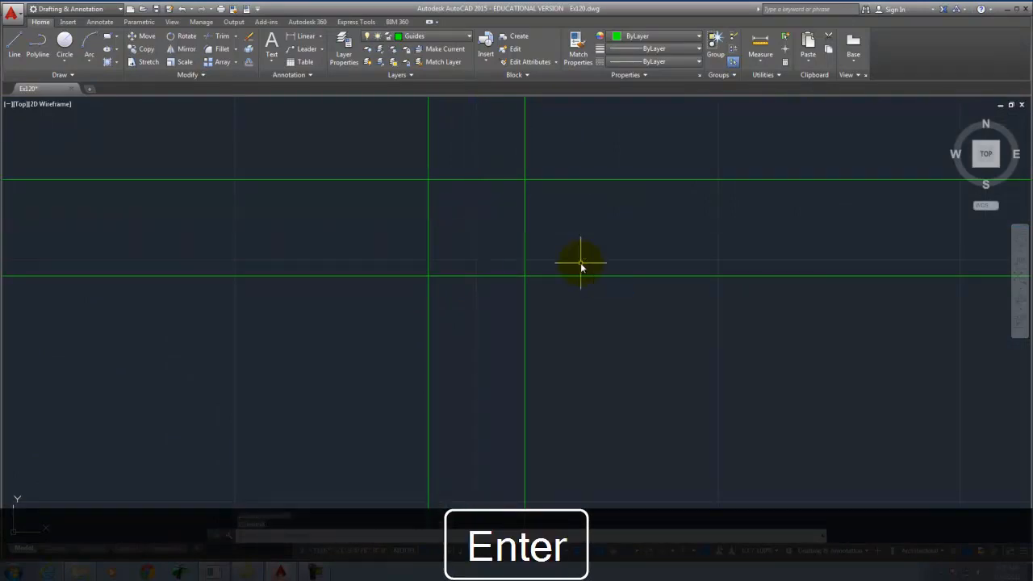
Trim the muntin edges inside the crossing so the horizontal and vertical bars join openly at the centre.
text(tr)
key(Return)
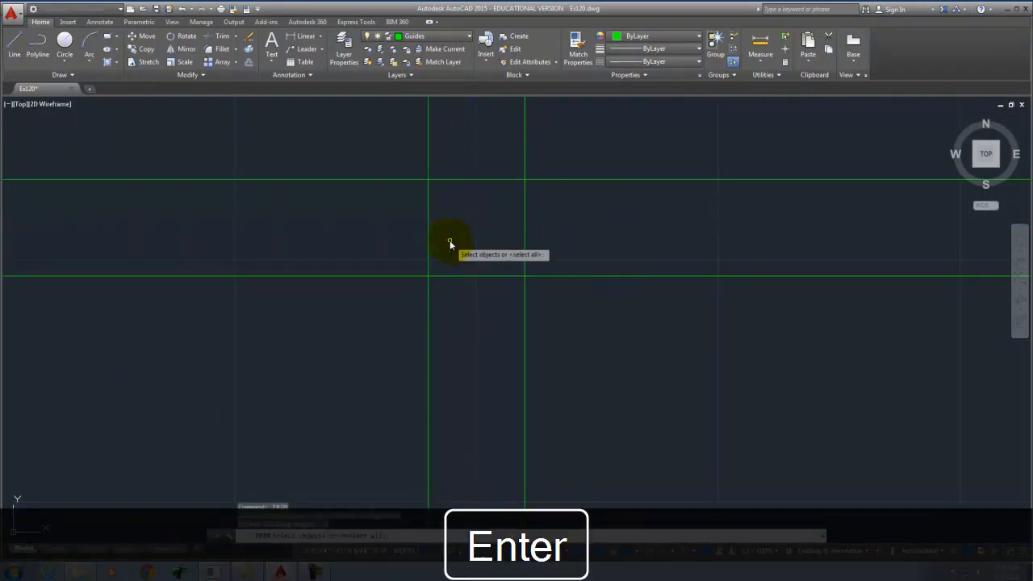
key(Return)
click(477, 337)
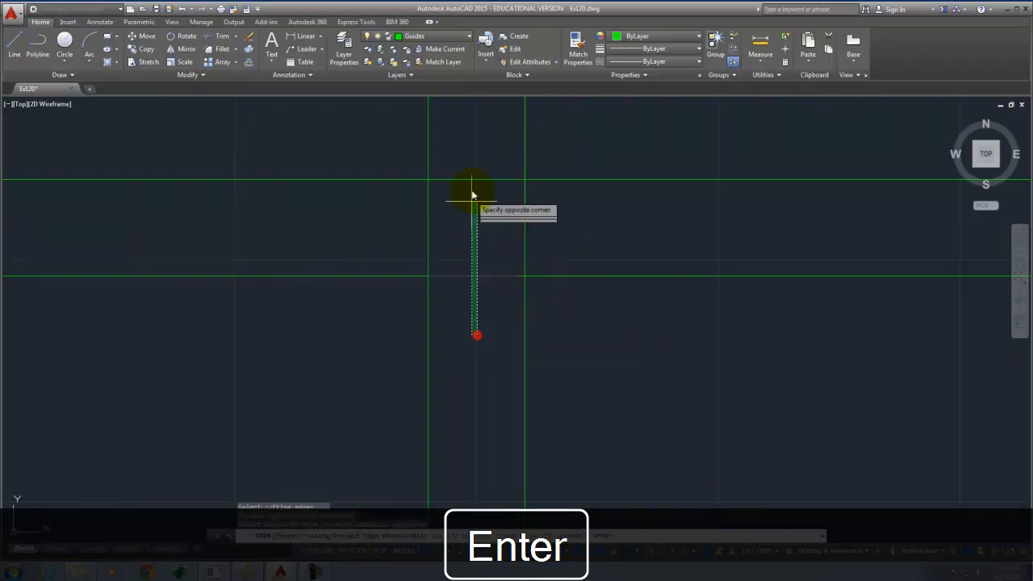
click(452, 167)
click(578, 231)
click(409, 219)
scroll(386, 284, down, 10)
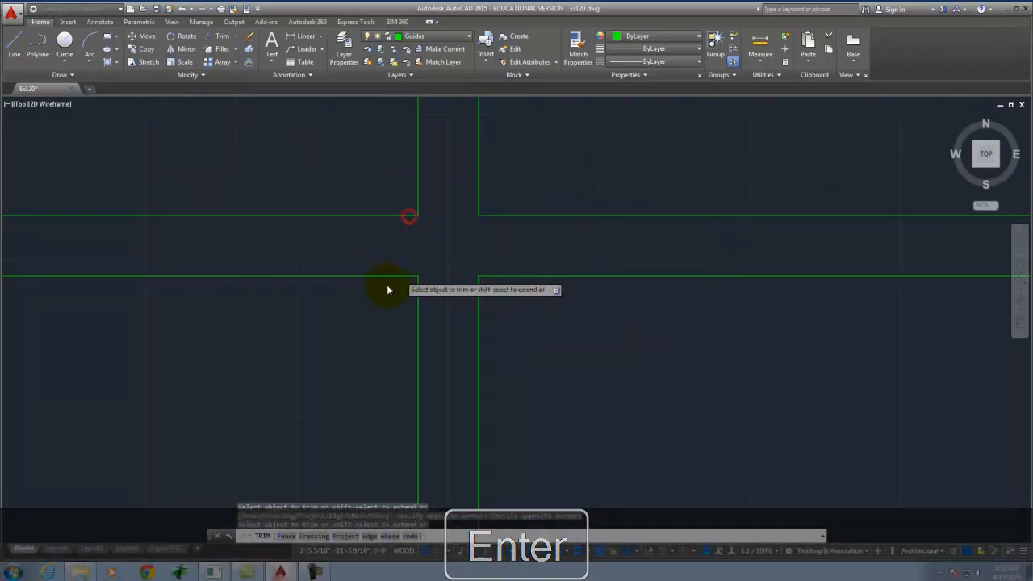
key(Escape)
Move all the muntin lines of the westernmost small window to the South Elevation layer and clear the selection.
click(429, 330)
click(374, 234)
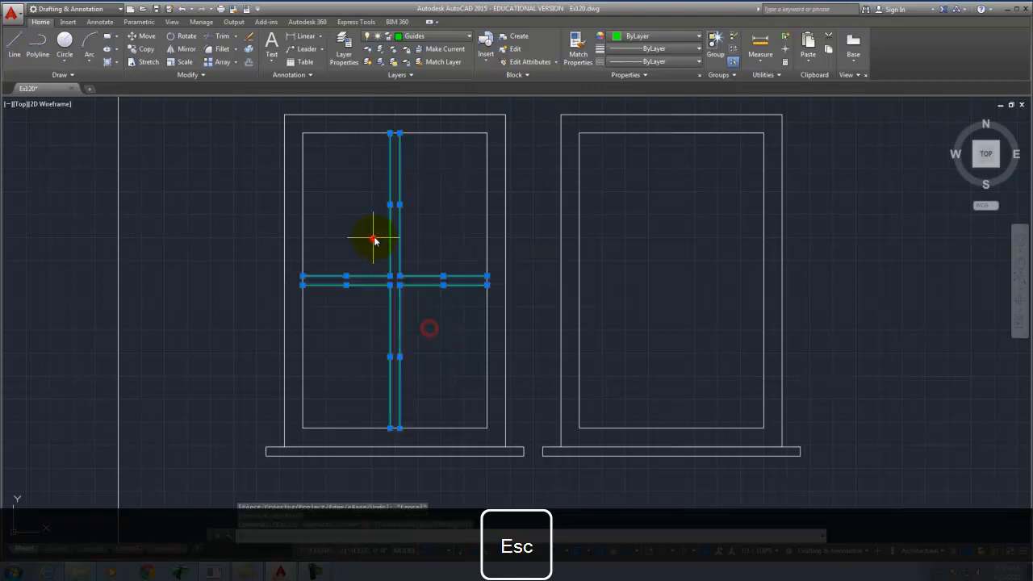
click(443, 39)
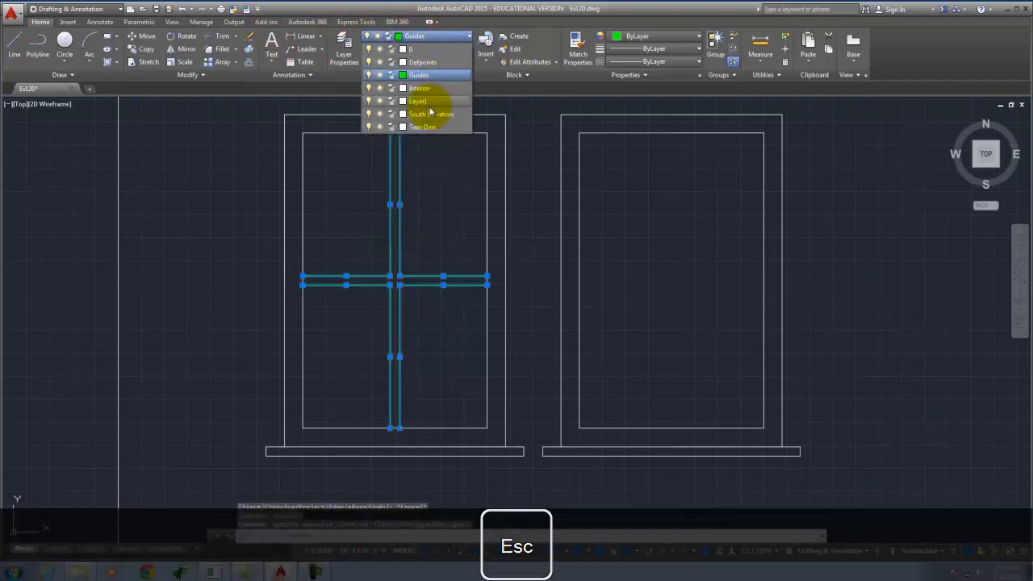
key(Escape)
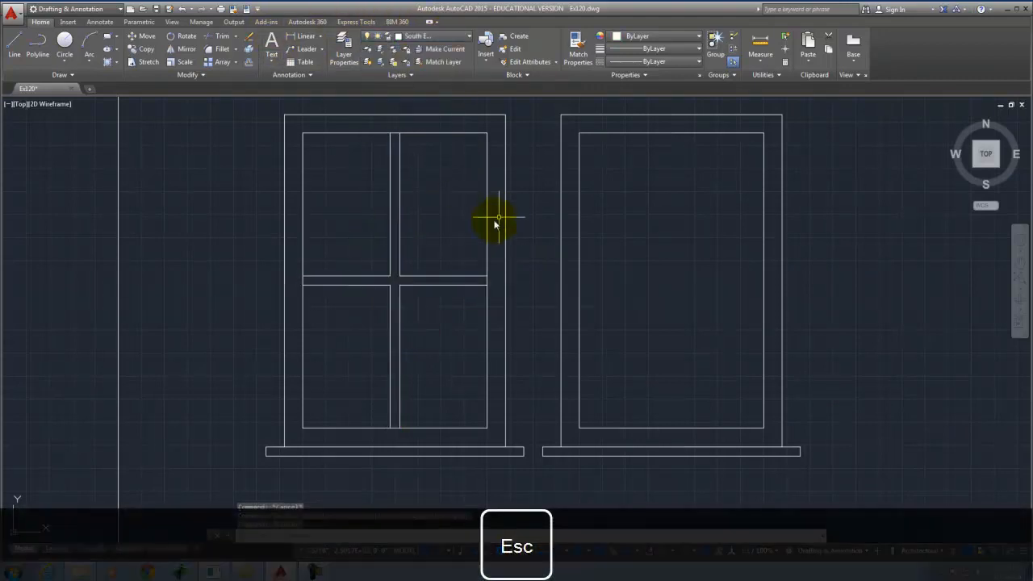
Copy the muntins from the first small window's inner upper-left frame corner to the matching corner of the second small window.
scroll(242, 295, down, 5)
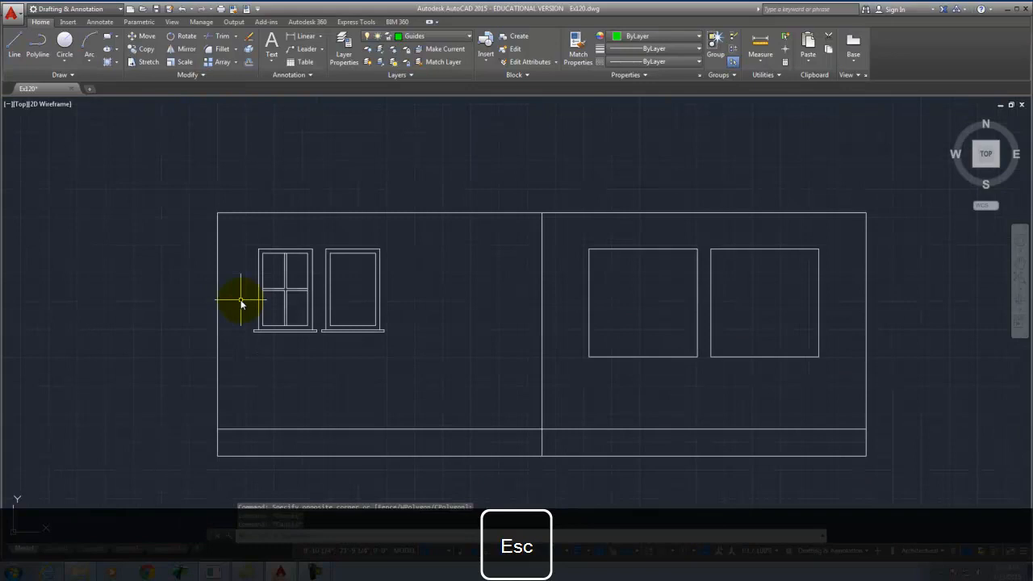
scroll(291, 296, up, 5)
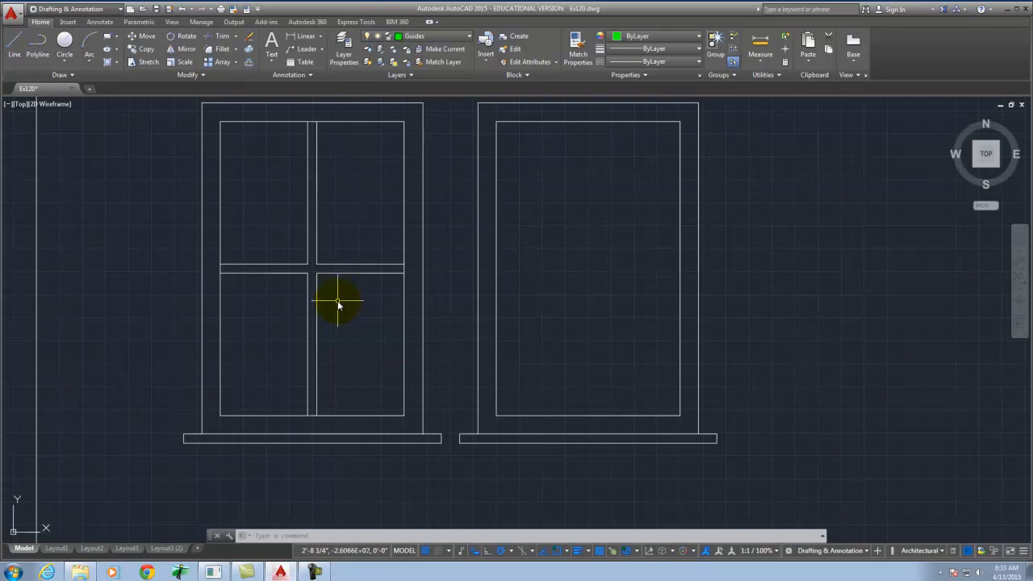
click(343, 304)
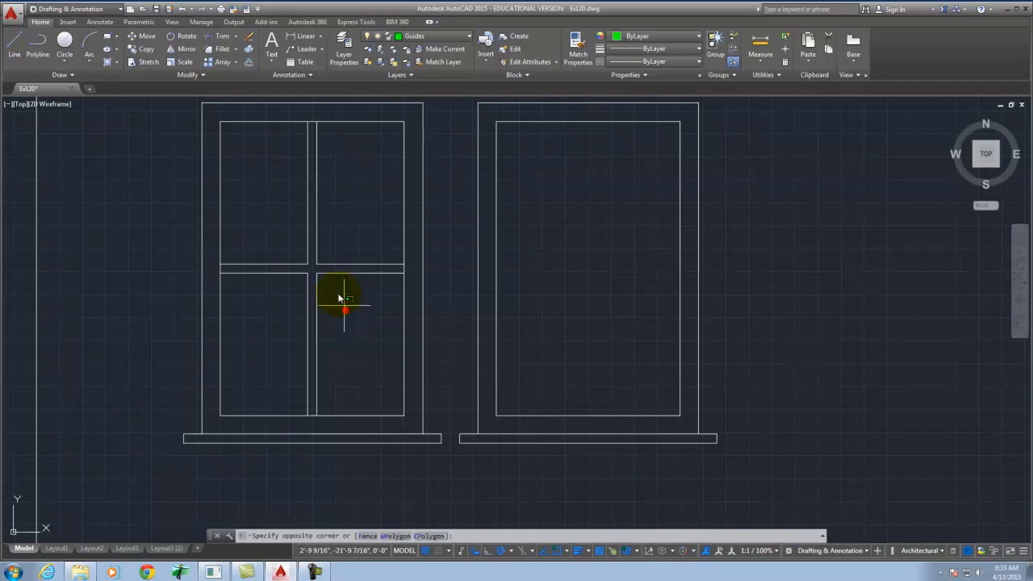
click(282, 215)
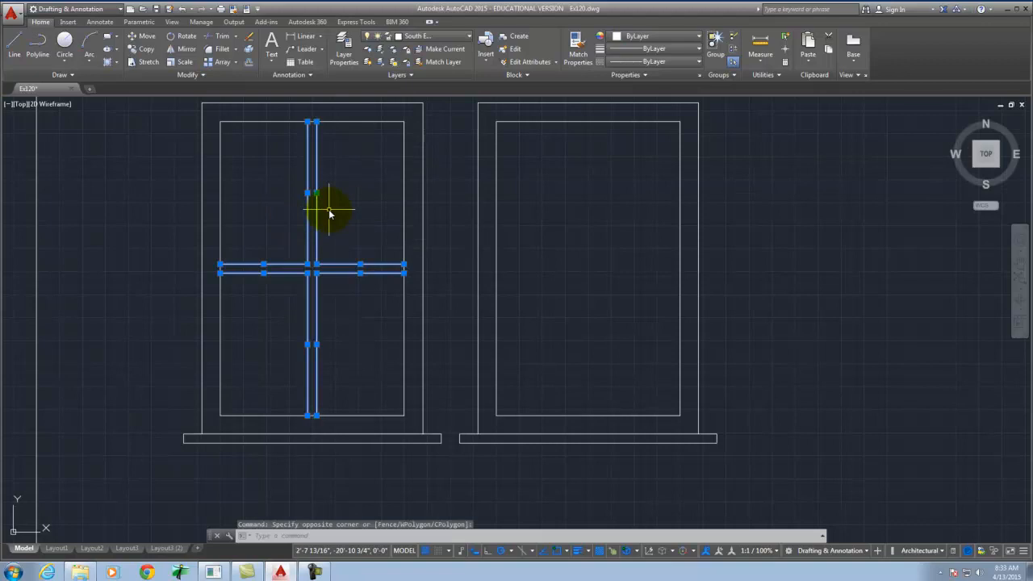
click(144, 48)
click(223, 121)
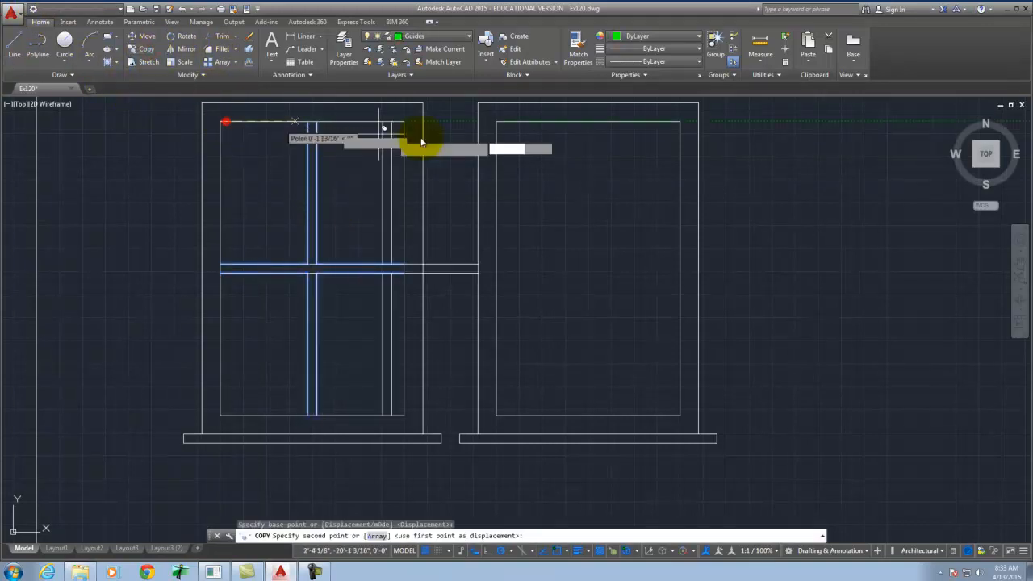
click(500, 121)
scroll(298, 232, down, 6)
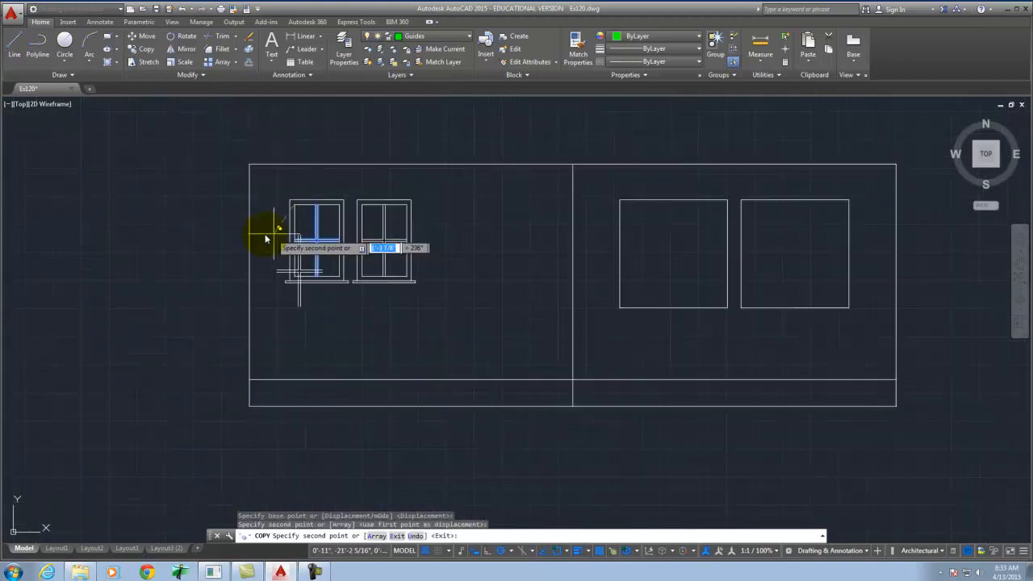
key(Escape)
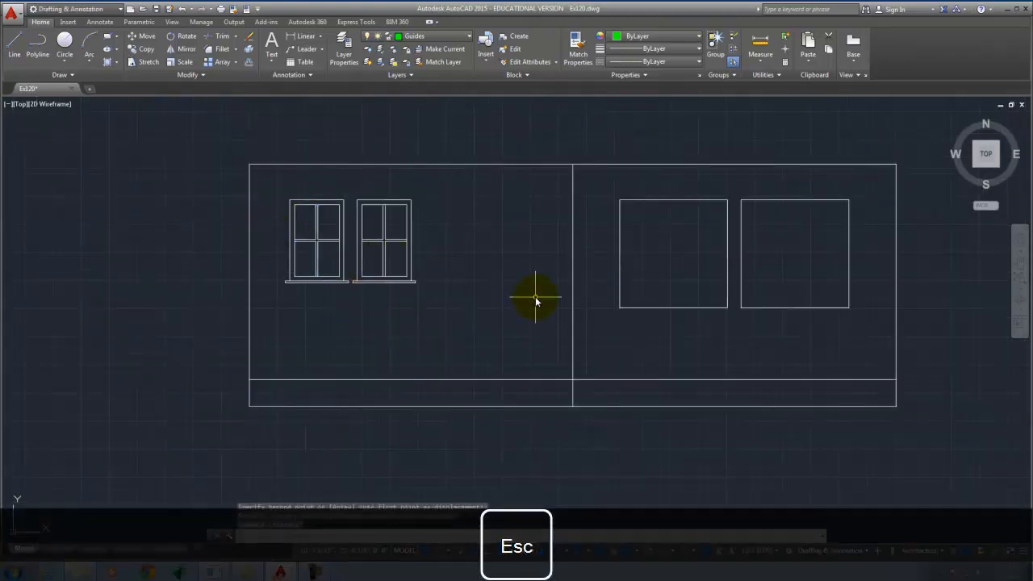
Examine the two large windows in the south elevation and compare the elevation with the floor plan and its outer outline.
scroll(339, 282, down, 2)
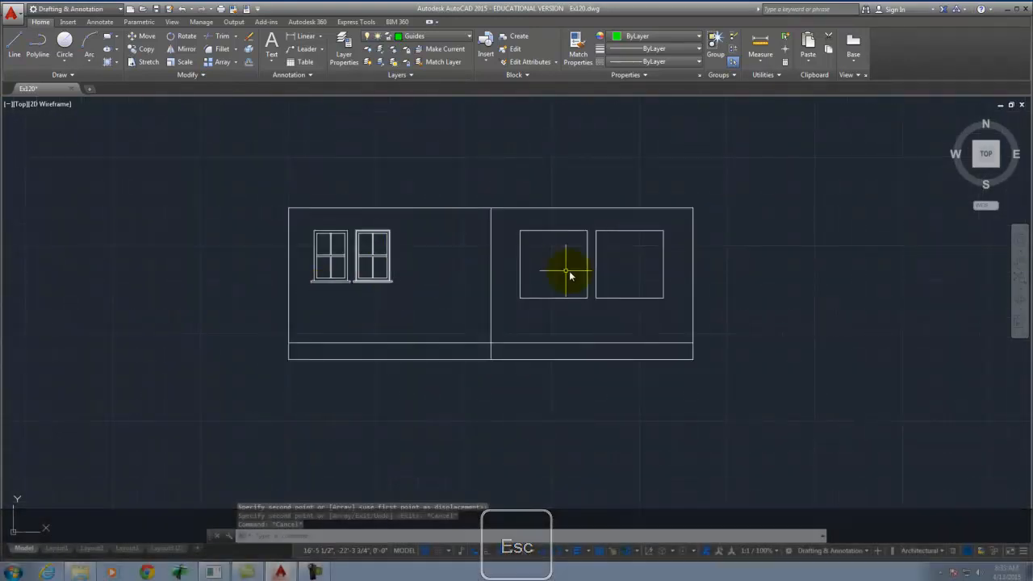
scroll(381, 245, up, 2)
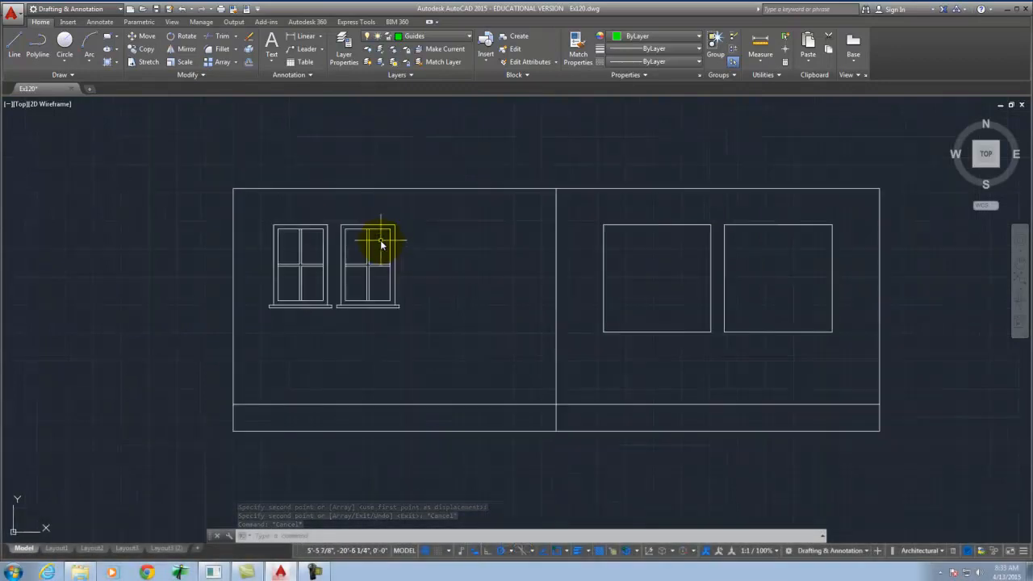
scroll(244, 390, down, 2)
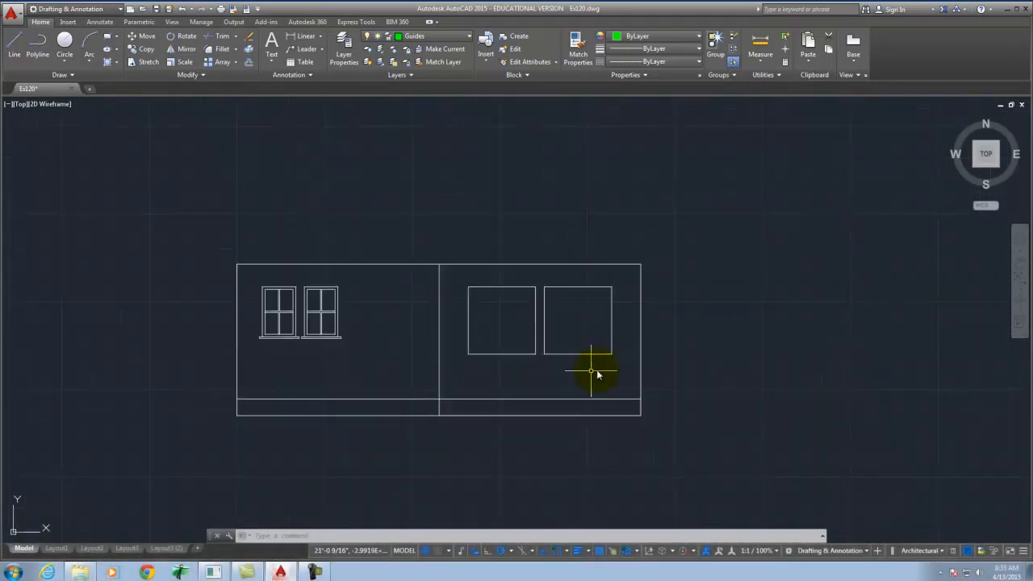
scroll(538, 358, up, 4)
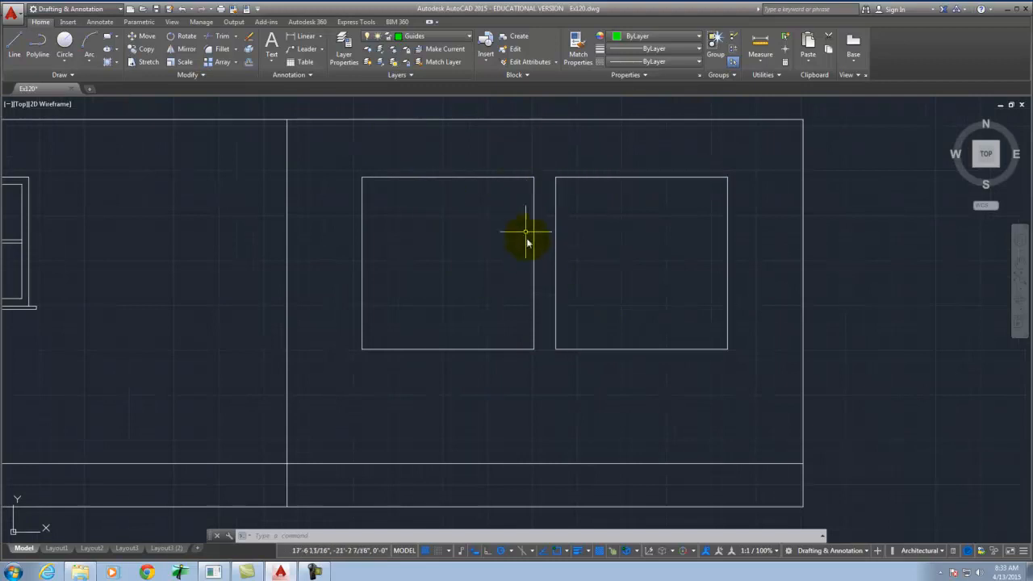
scroll(535, 262, down, 4)
scroll(230, 379, down, 4)
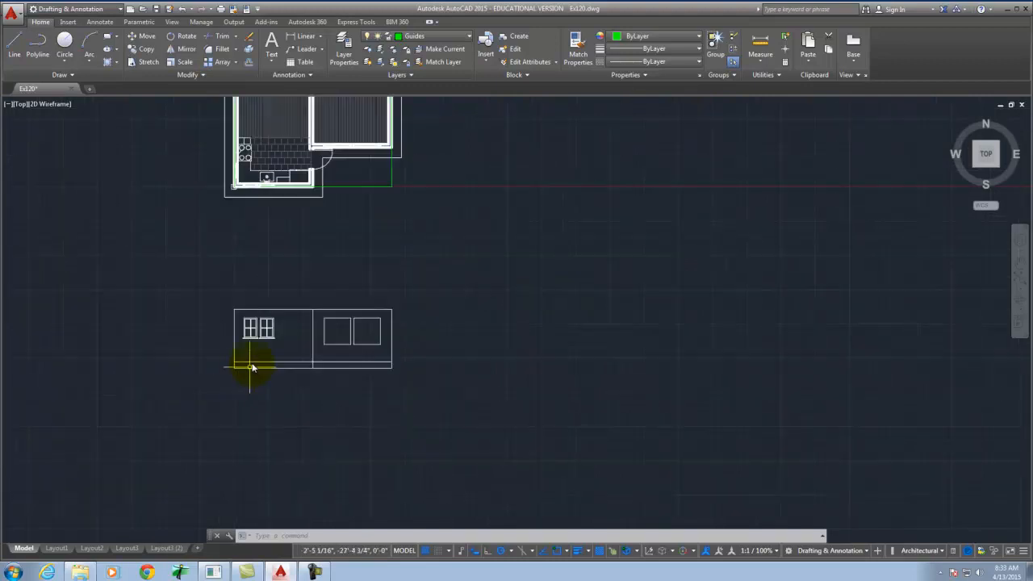
scroll(255, 170, up, 2)
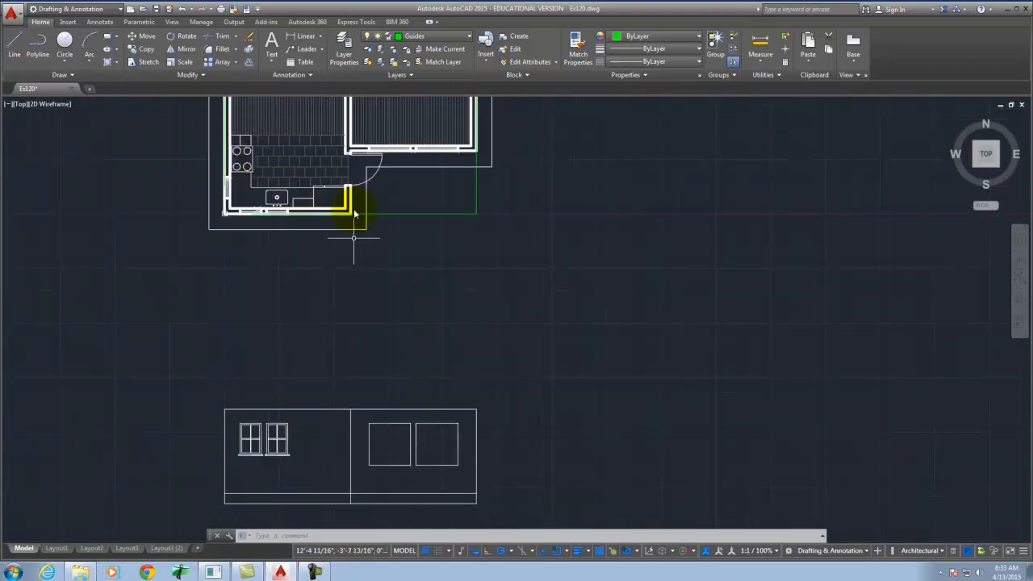
scroll(363, 247, up, 2)
scroll(392, 242, down, 4)
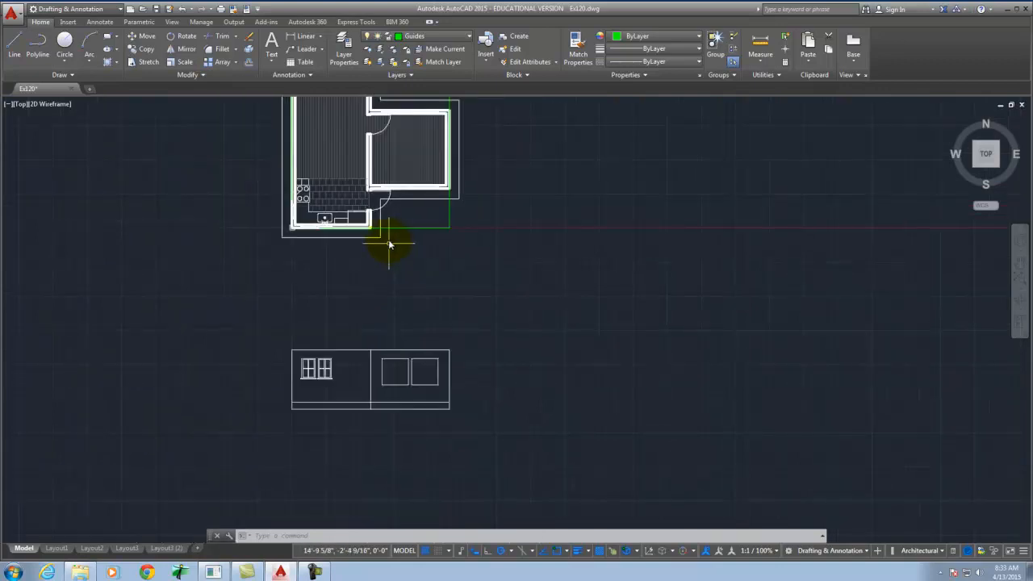
scroll(412, 292, down, 4)
scroll(399, 208, up, 4)
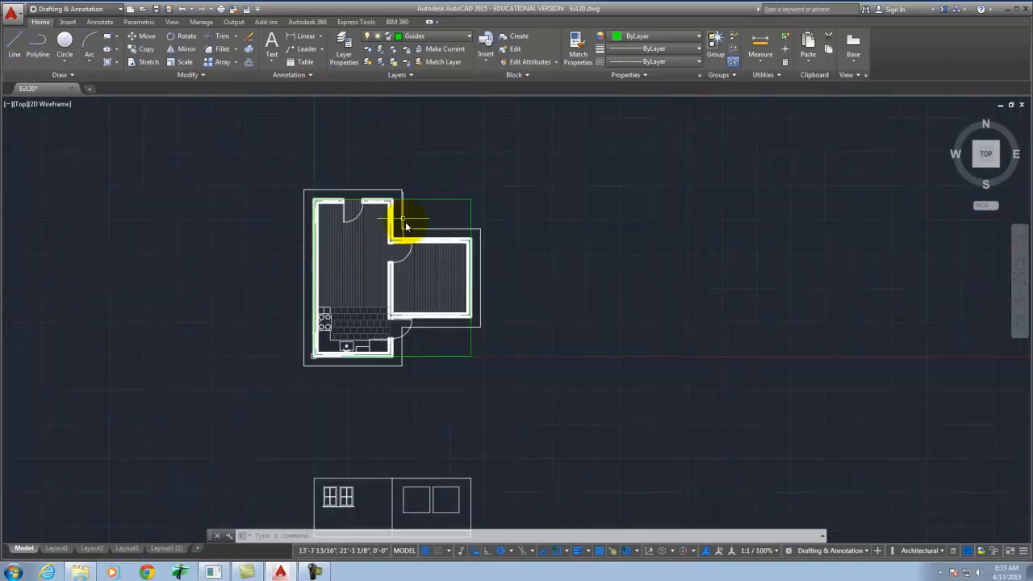
scroll(401, 153, down, 2)
scroll(404, 317, up, 1)
scroll(399, 311, up, 2)
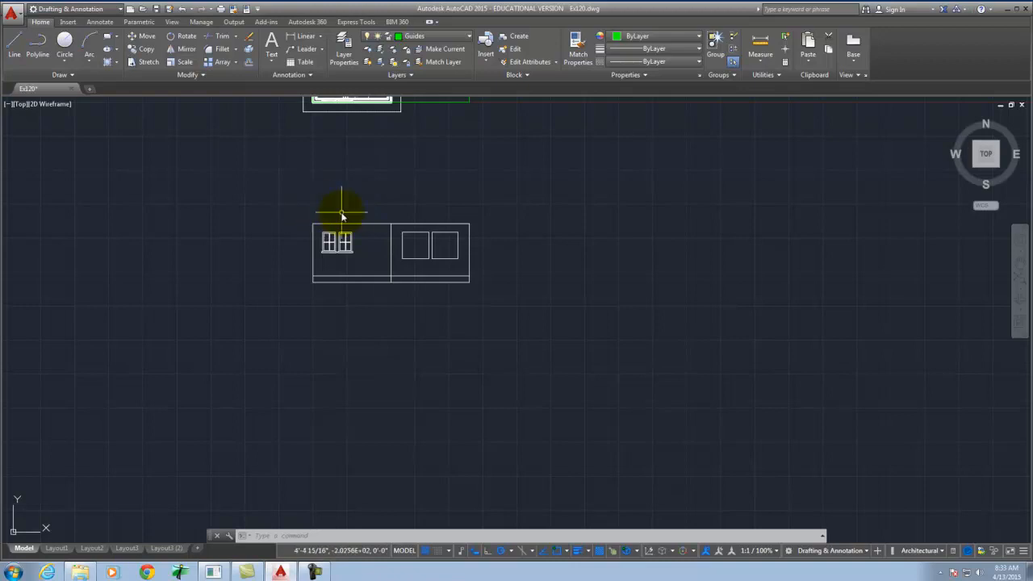
scroll(342, 216, up, 6)
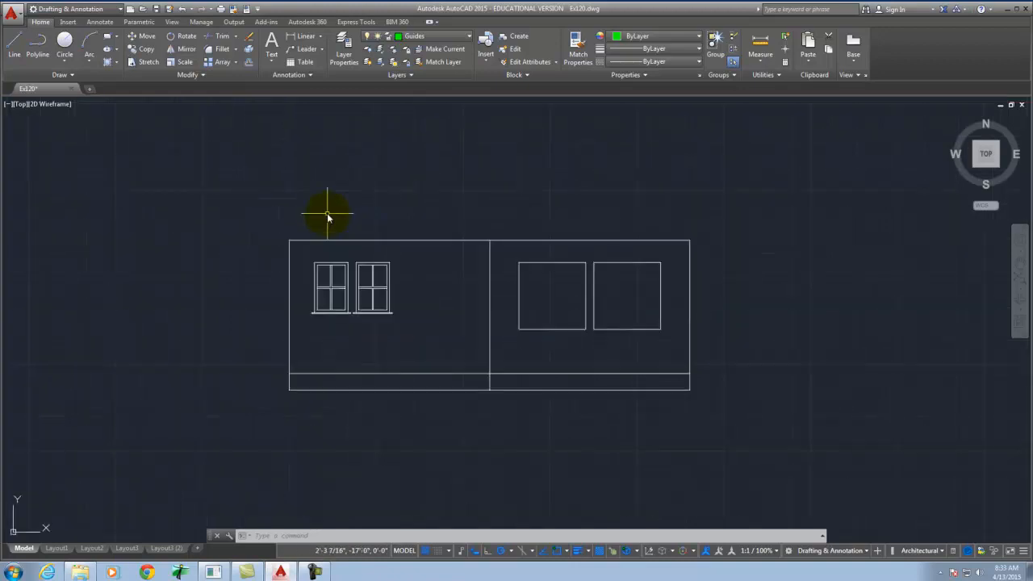
click(22, 41)
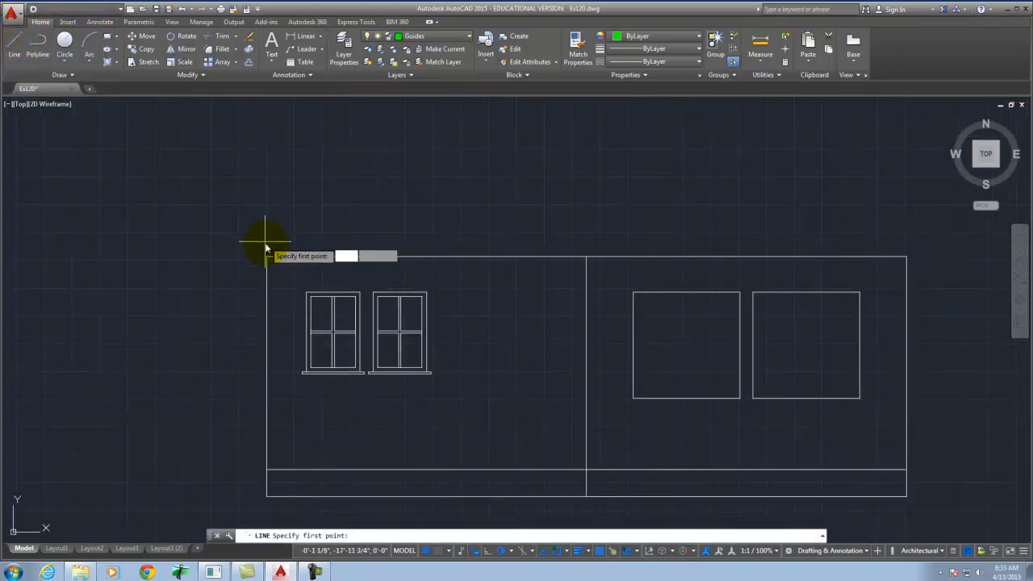
scroll(341, 169, down, 10)
key(Escape)
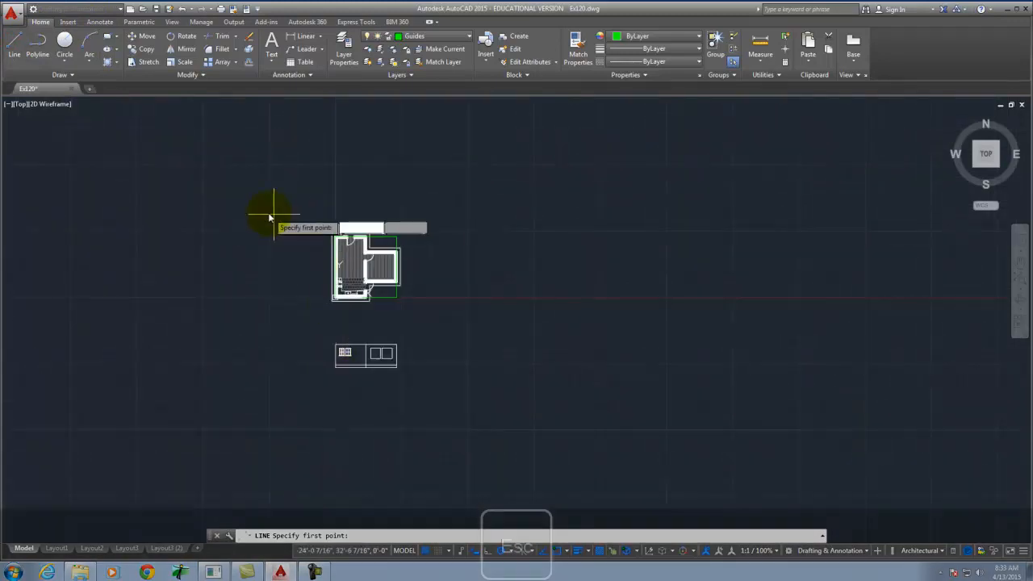
Draw a ray straight down from the southwest corner of the floor plan's outer outline.
scroll(355, 290, up, 8)
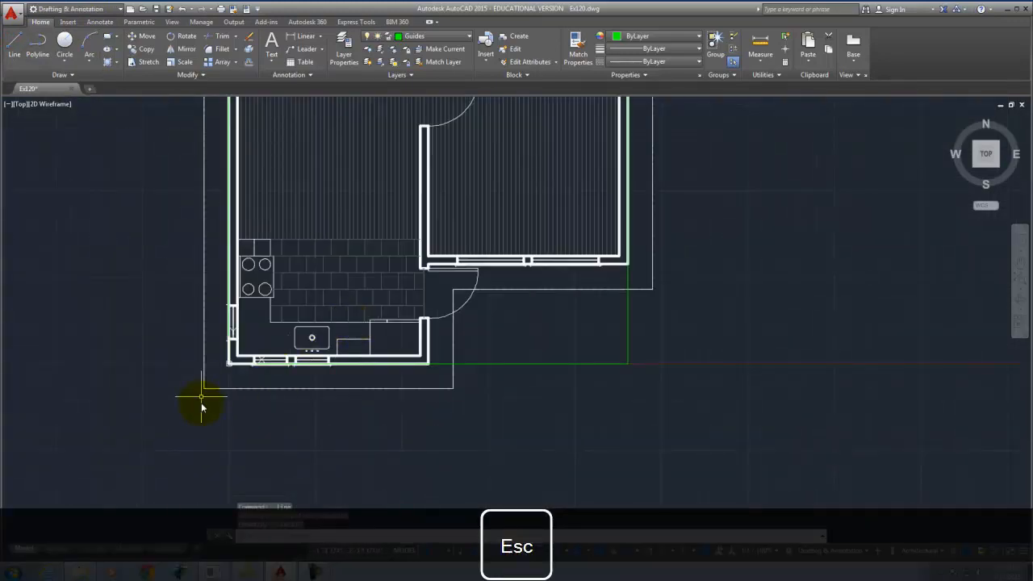
text(ray)
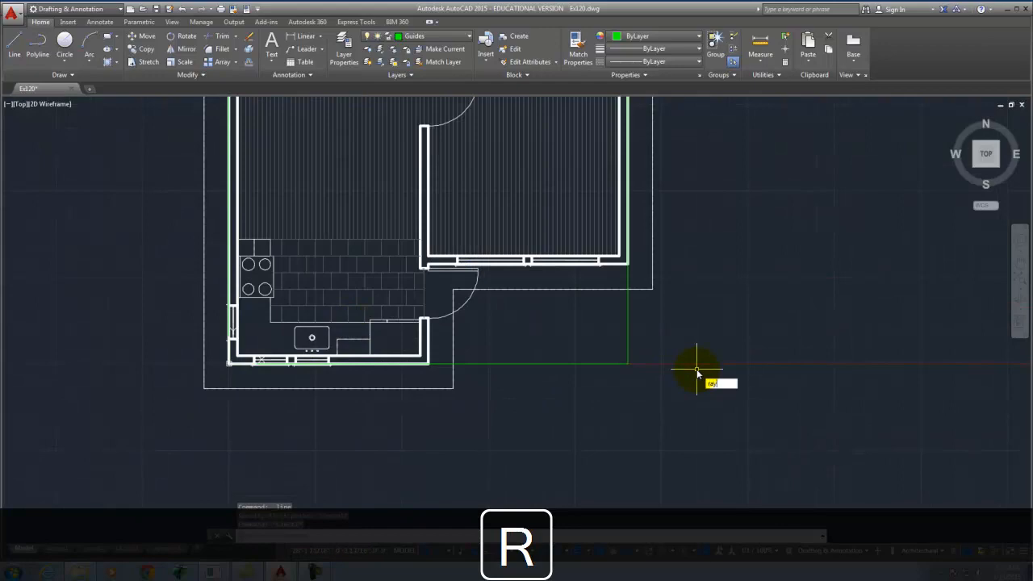
key(Return)
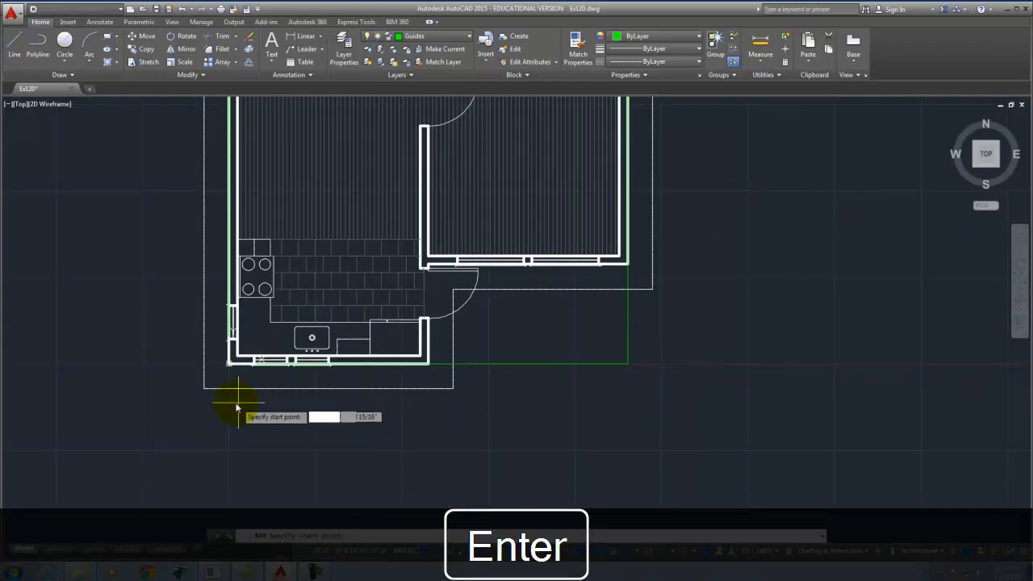
click(204, 389)
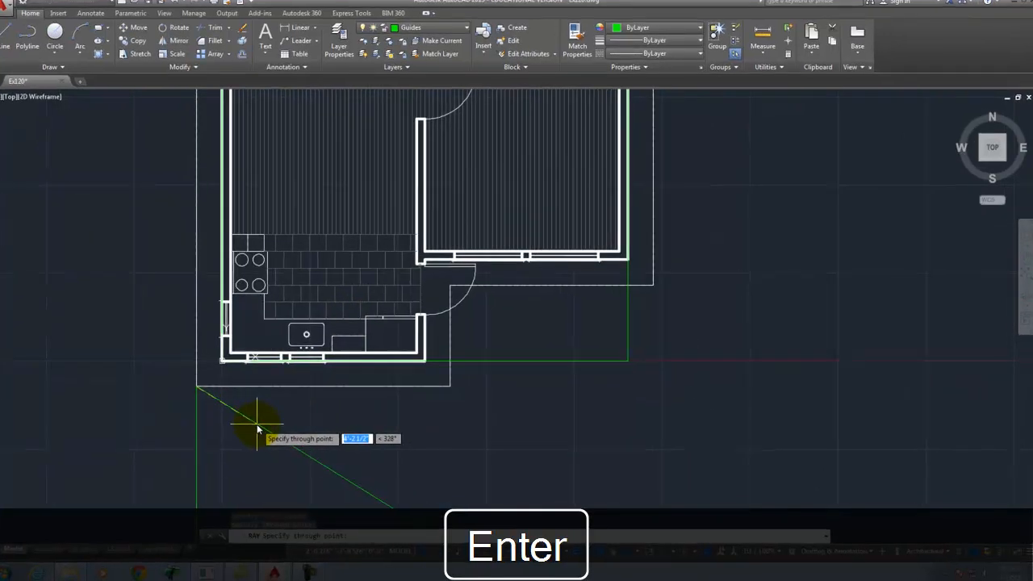
key(Return)
Draw a vertical ray downward from the southeast corner of the outline around the kitchen projection.
right_click(466, 423)
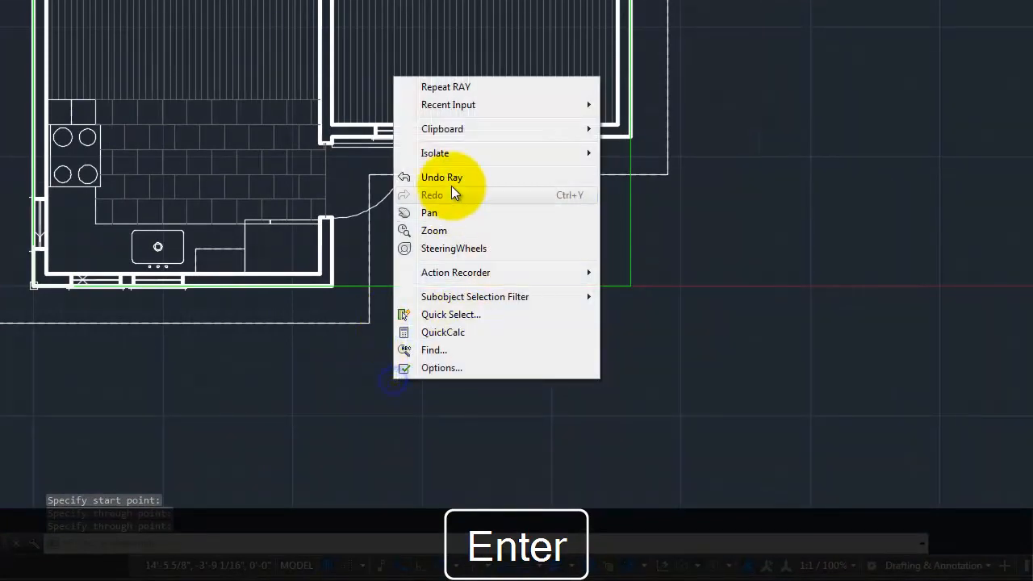
click(480, 87)
click(368, 323)
click(370, 403)
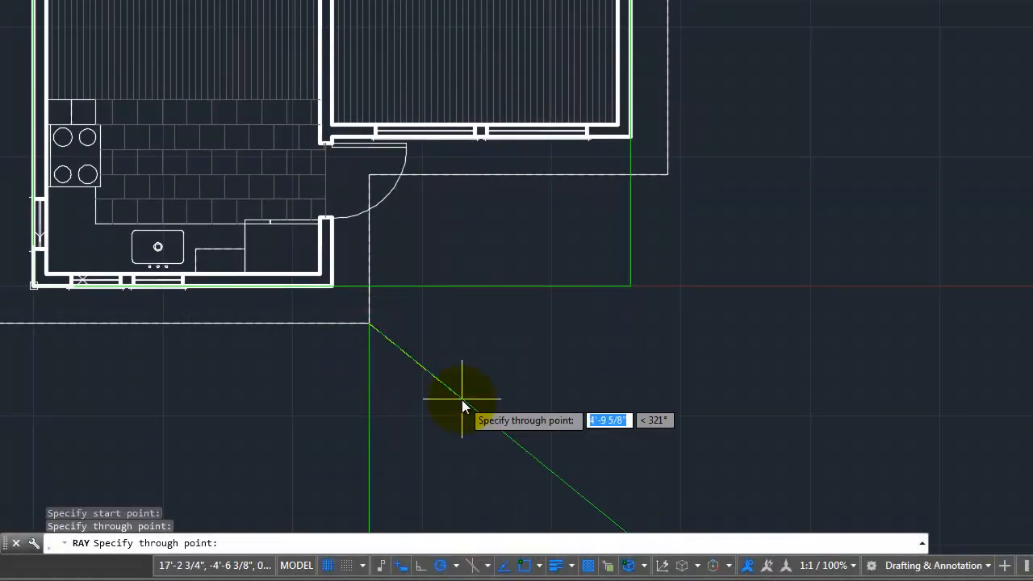
key(Return)
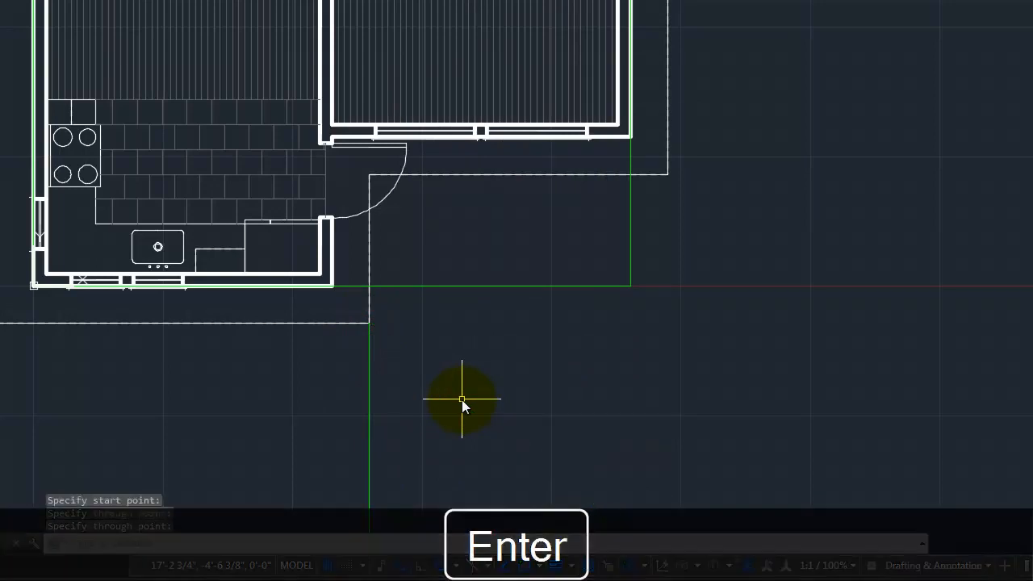
Draw a third downward ray from the outer outline's southeast corner beside the eastern room.
right_click(688, 171)
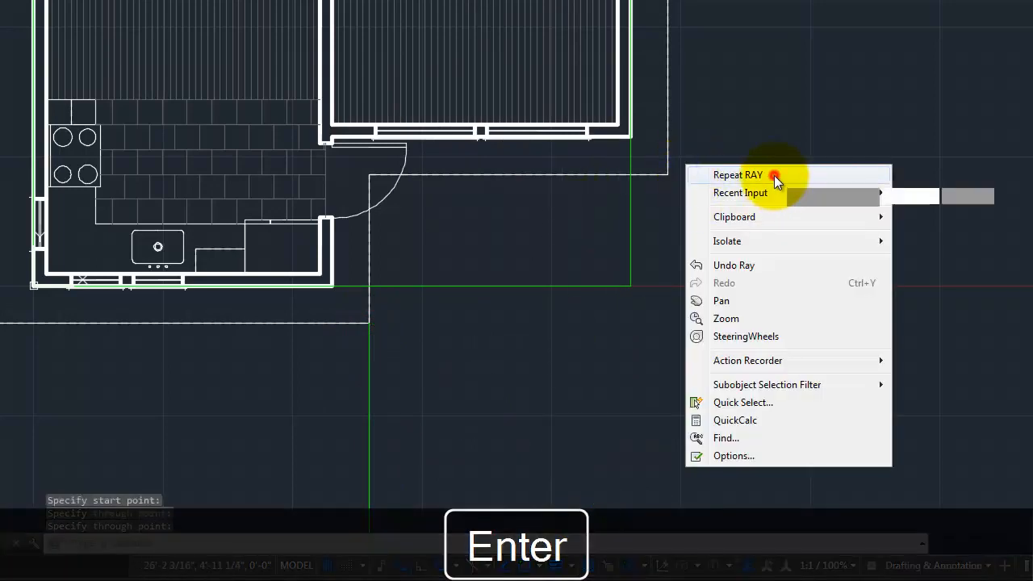
click(773, 175)
click(669, 177)
click(668, 305)
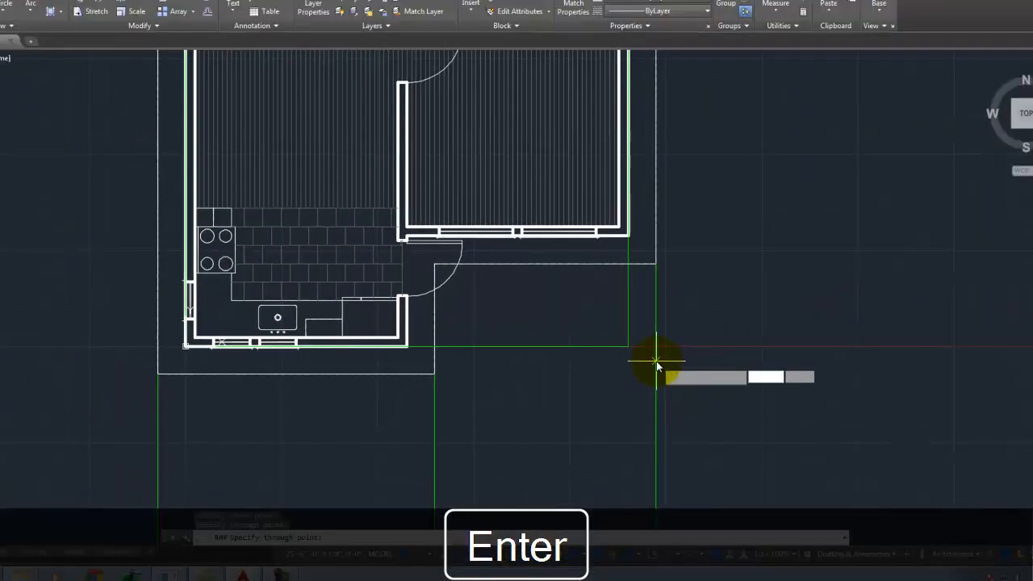
key(Return)
Draw a 1' high closed roof band with lines on top of the elevation's western wall, between the west and middle guides.
scroll(384, 96, down, 6)
scroll(449, 369, up, 4)
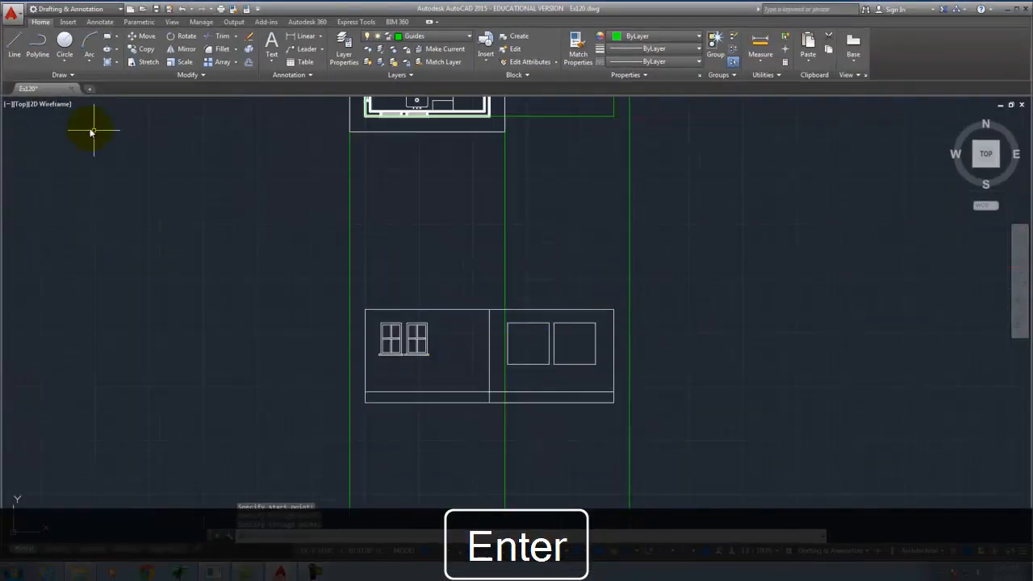
click(14, 45)
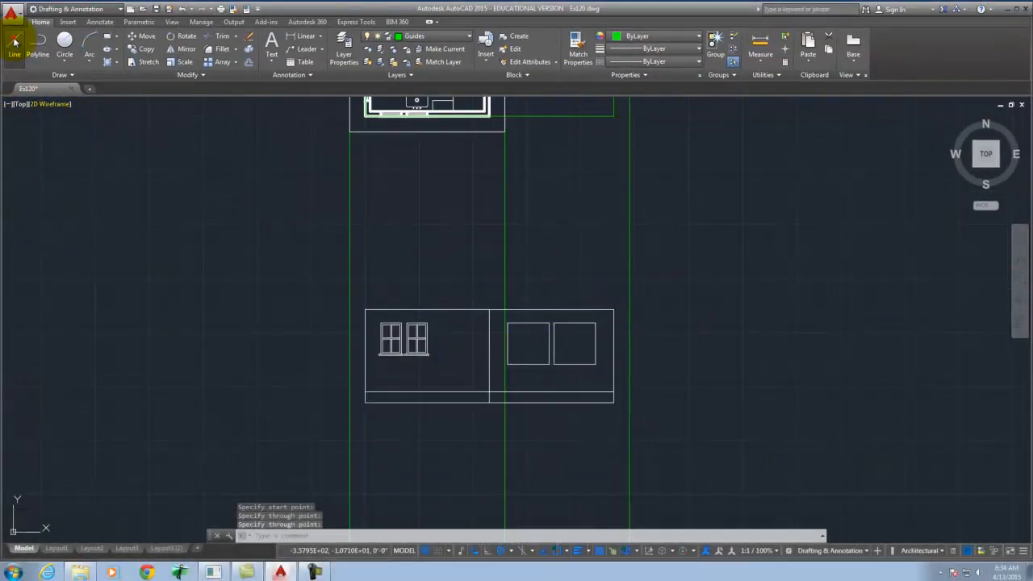
click(365, 309)
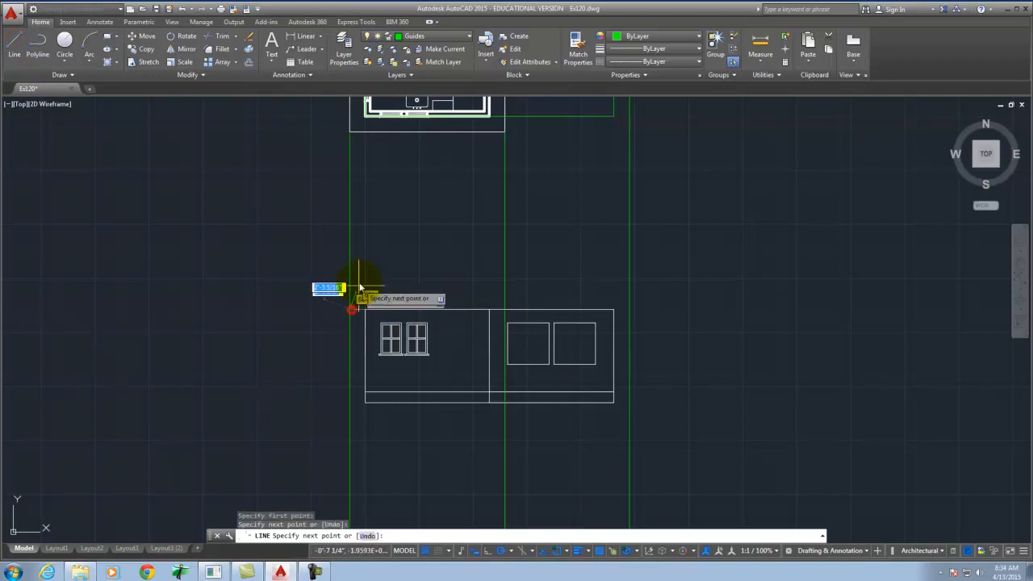
text(1)
key(Return)
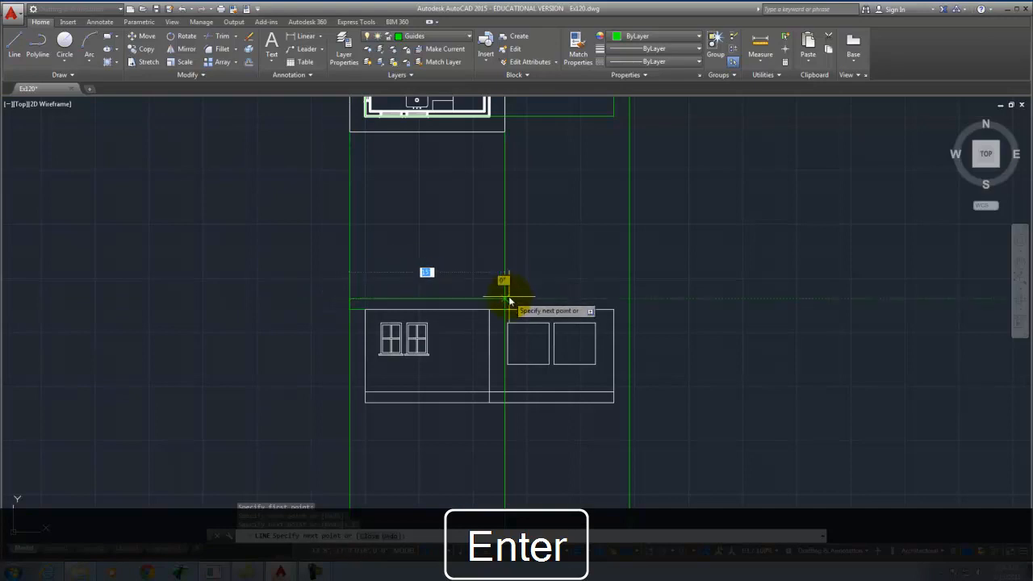
scroll(506, 310, up, 2)
scroll(506, 309, up, 5)
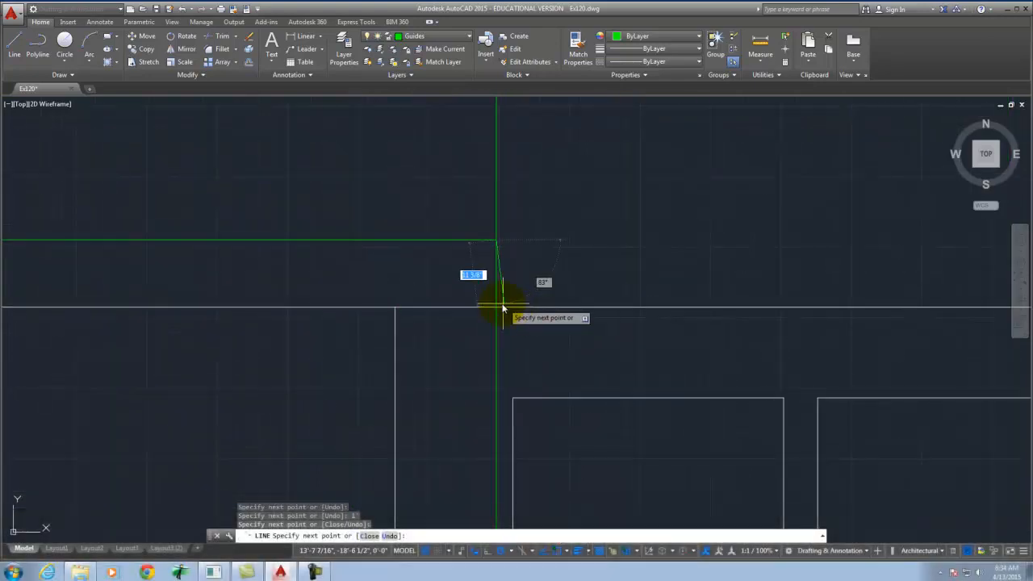
scroll(480, 307, down, 5)
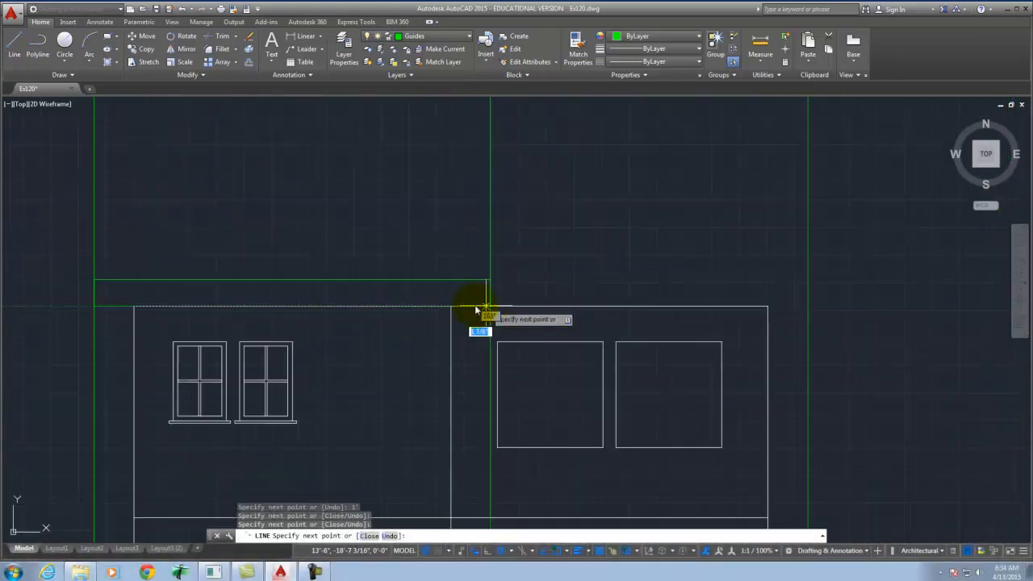
key(Return)
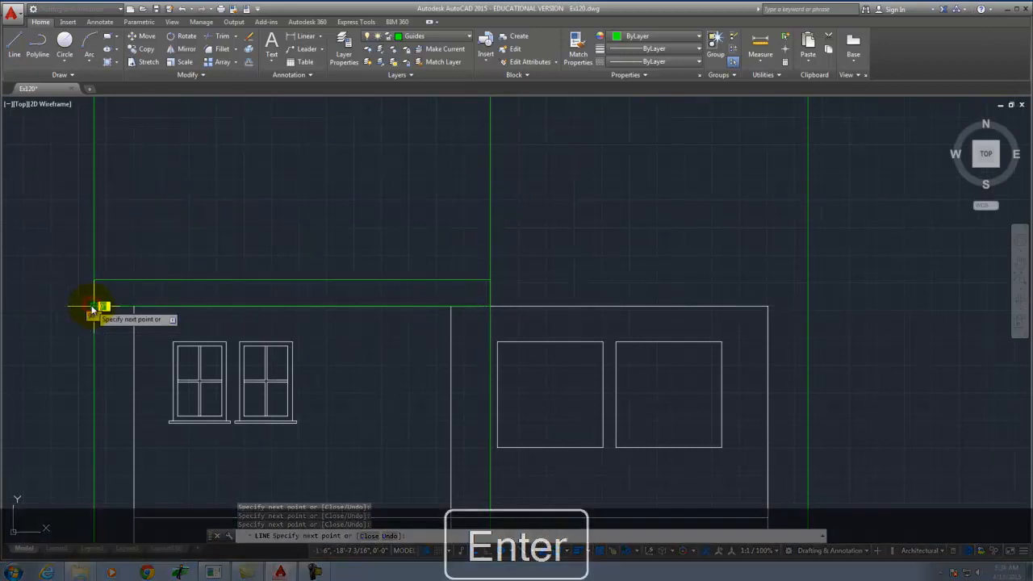
Continue the roof band over the eastern wall with a polyline from the middle guide to the east guide and back along the wall top.
right_click(530, 270)
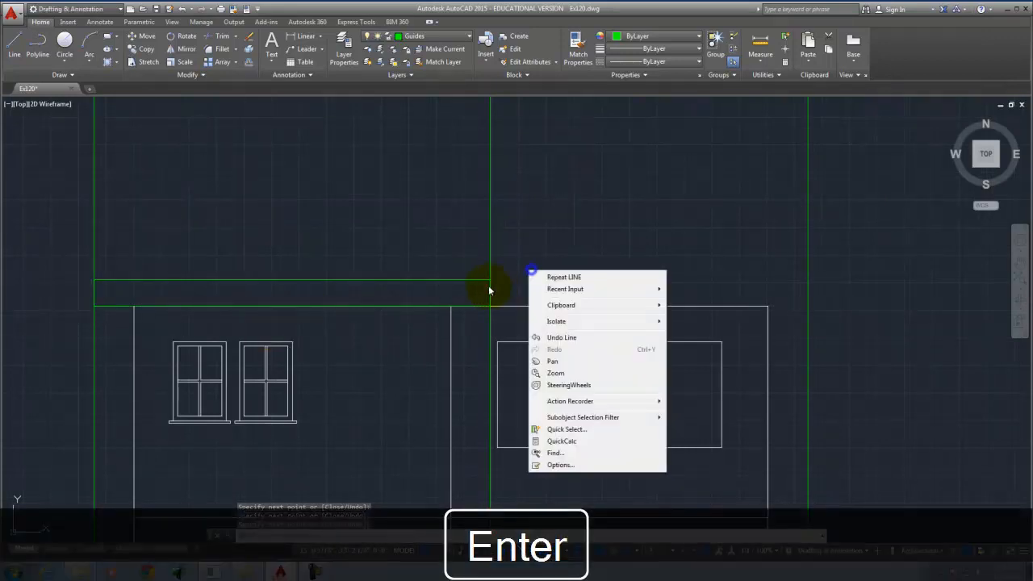
click(573, 277)
click(36, 48)
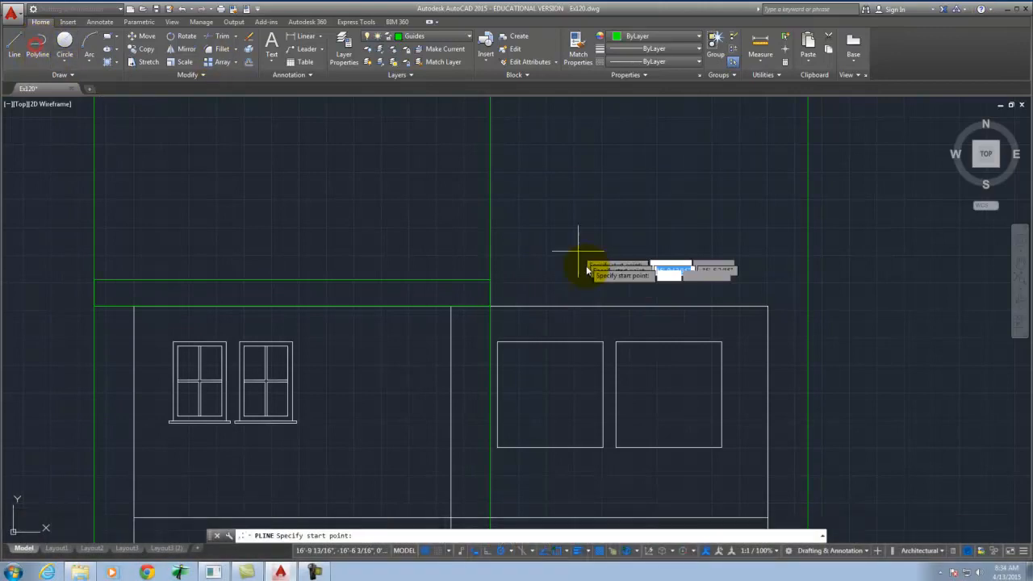
click(490, 281)
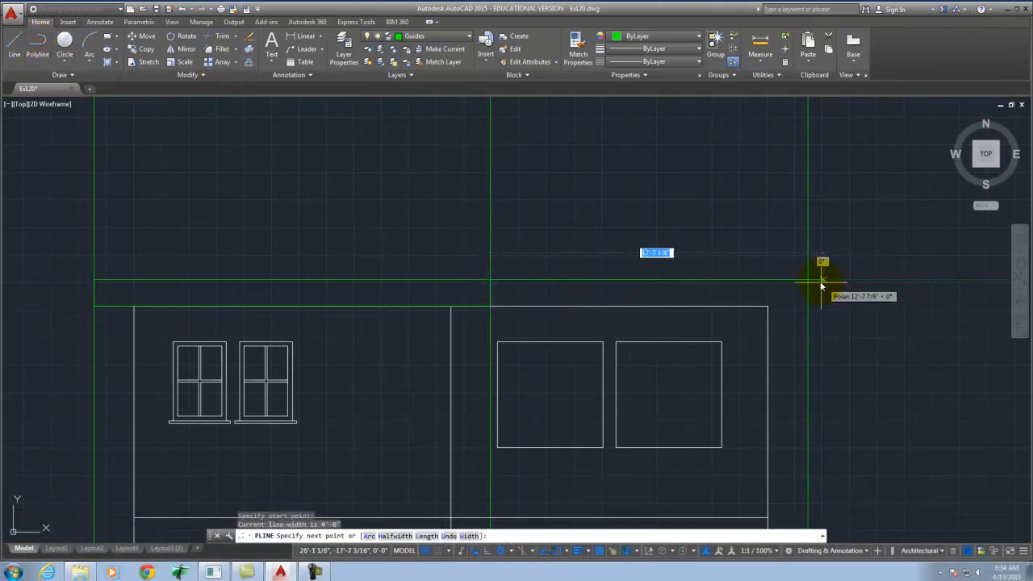
click(807, 280)
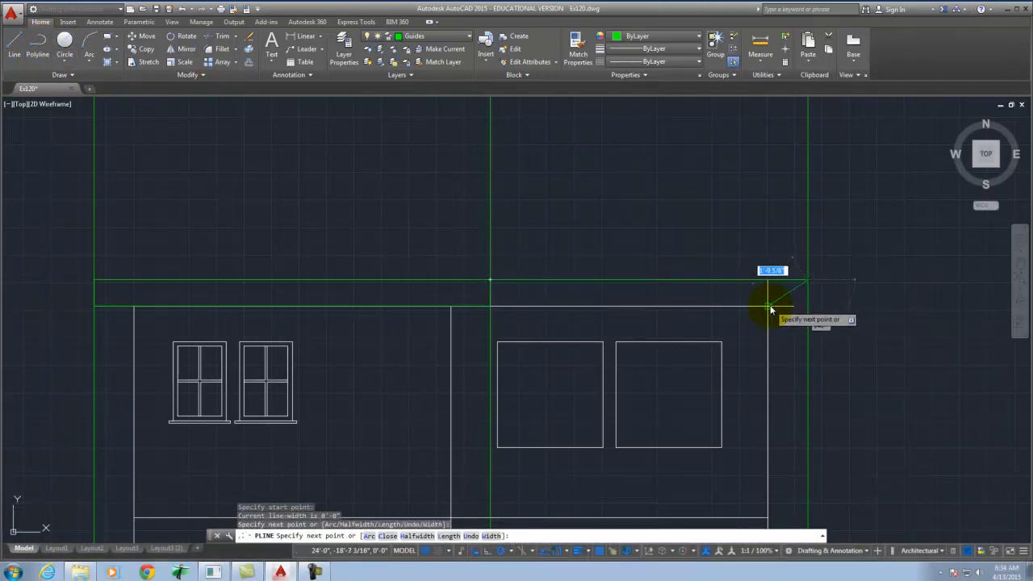
click(808, 306)
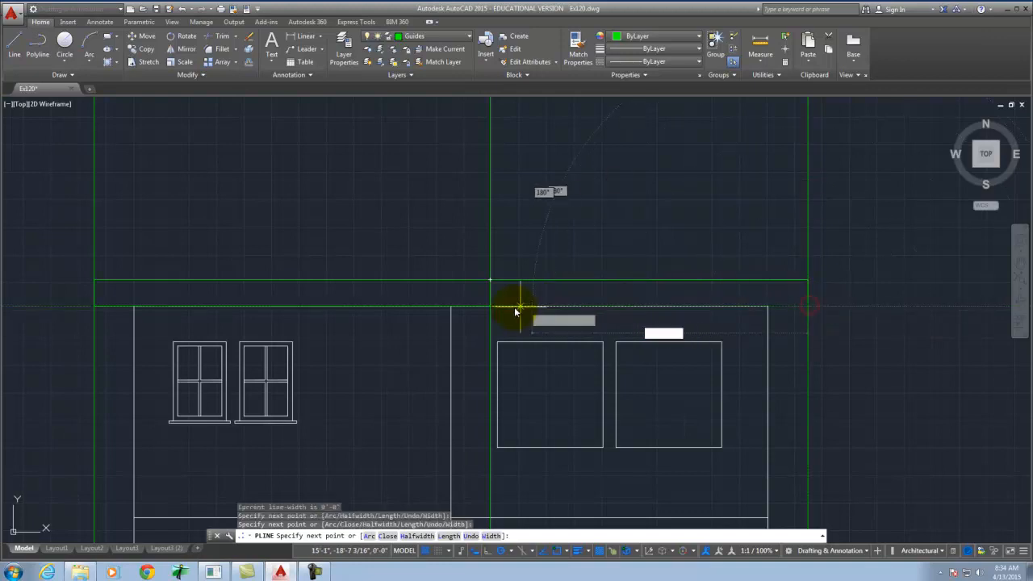
click(490, 307)
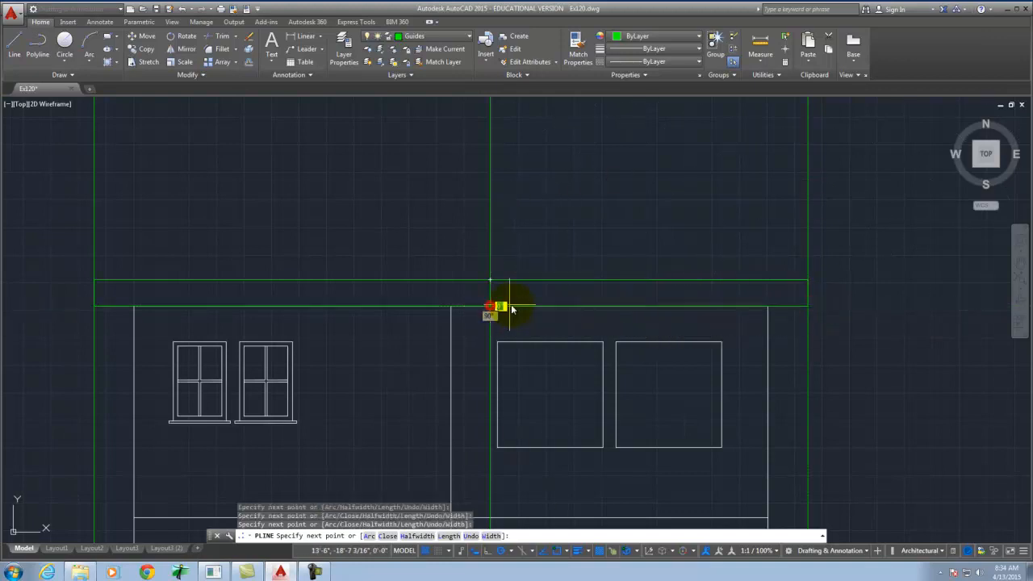
key(Return)
scroll(542, 288, down, 3)
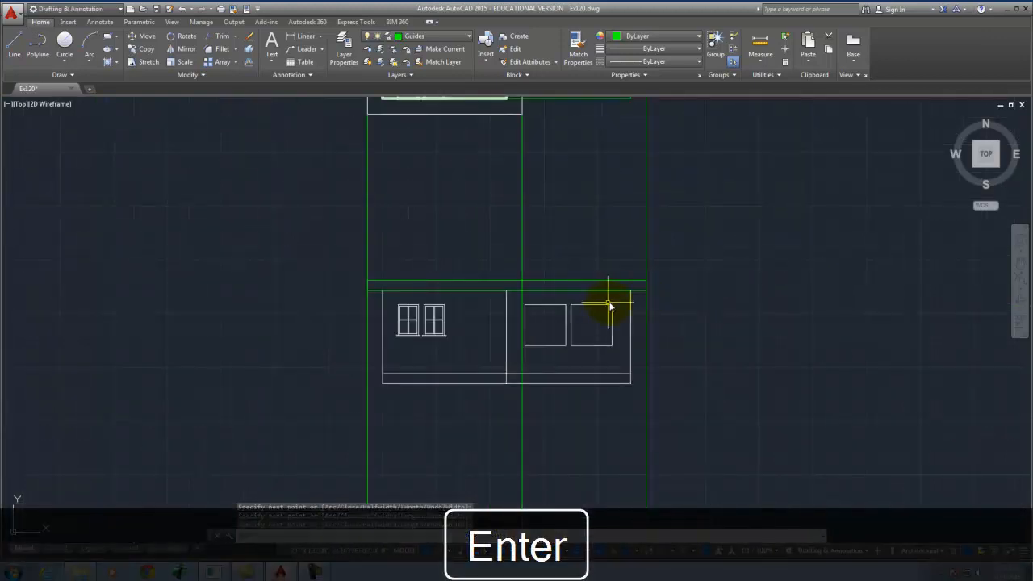
click(635, 289)
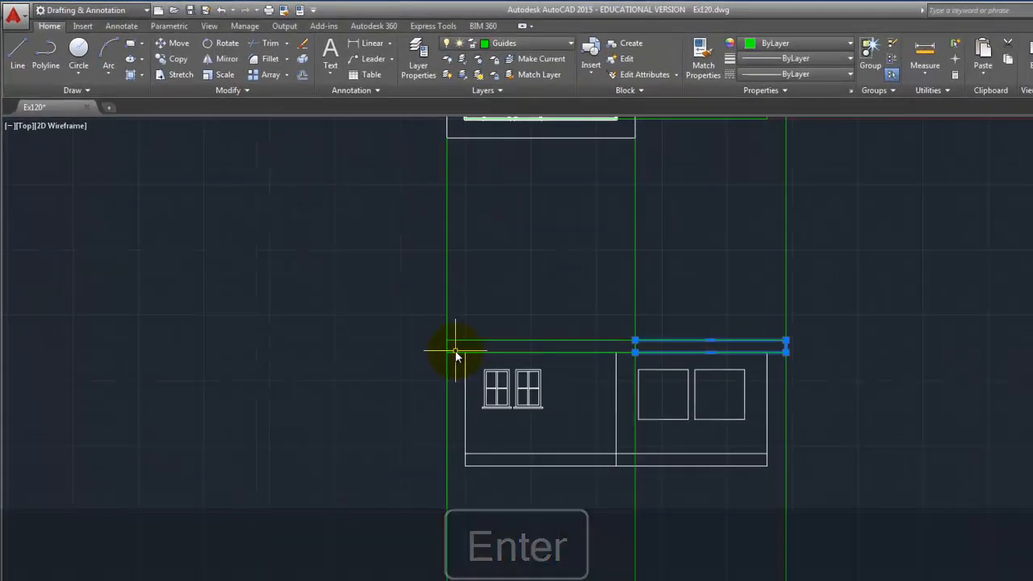
click(375, 290)
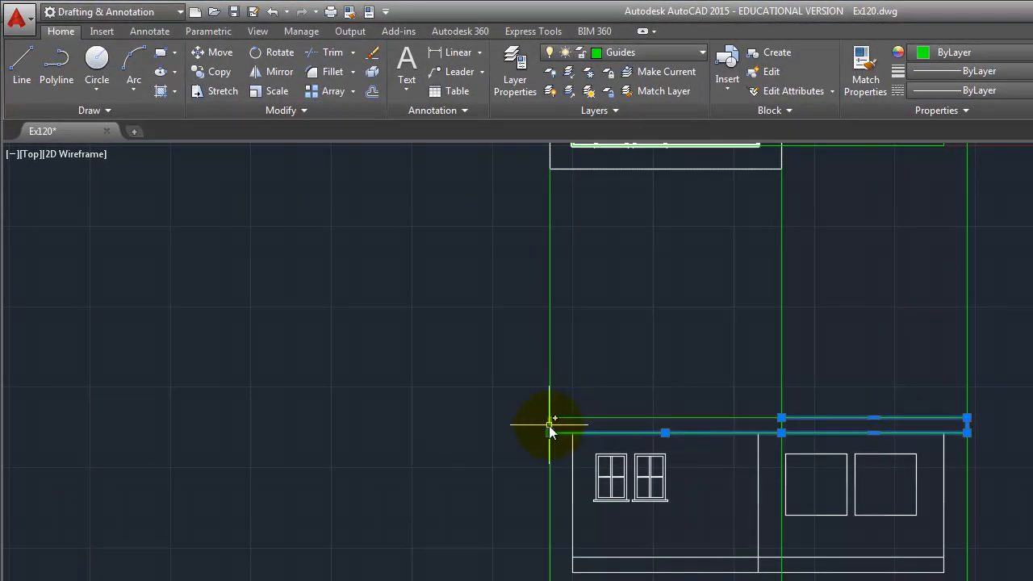
click(582, 418)
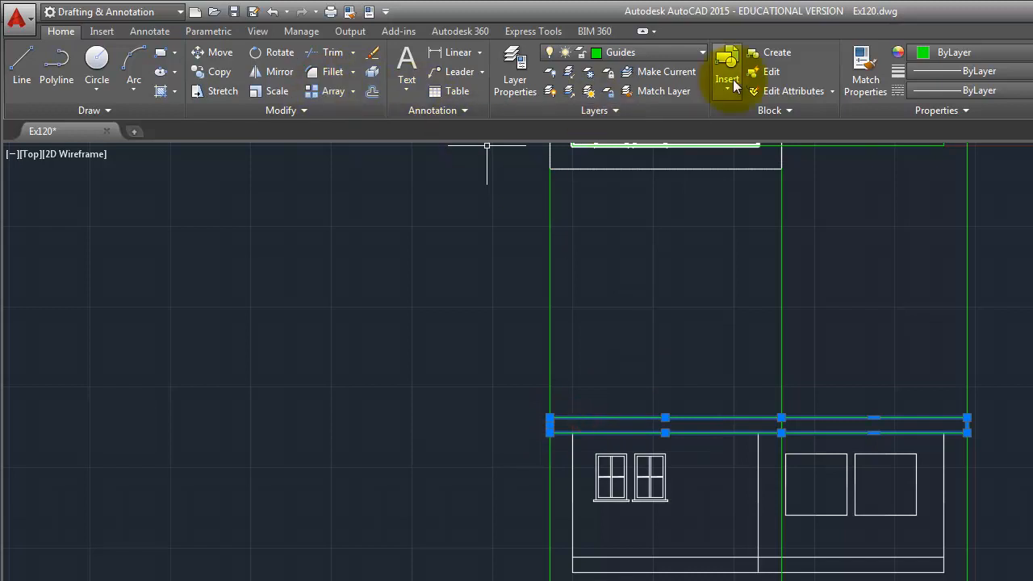
key(Escape)
click(661, 52)
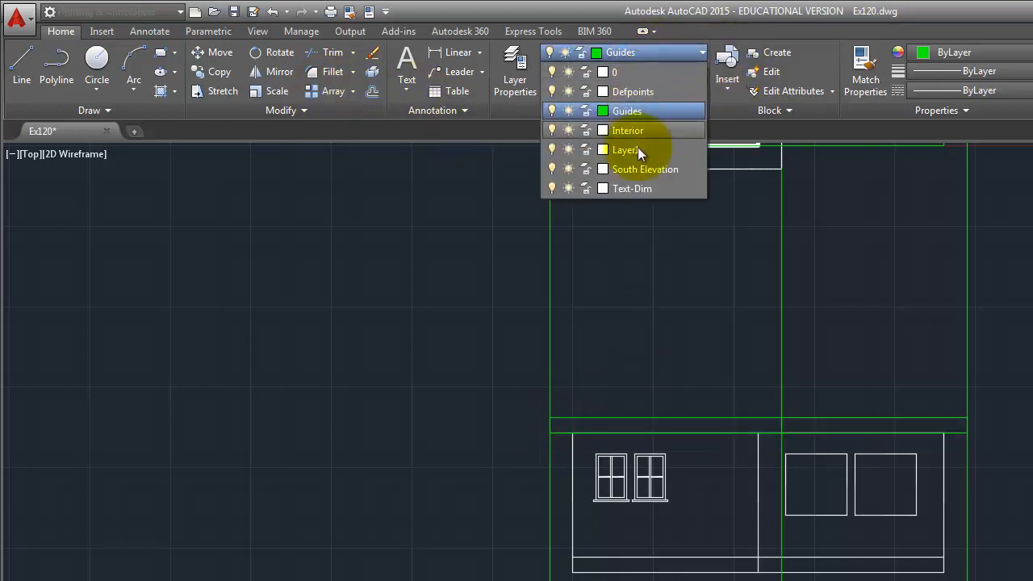
key(Escape)
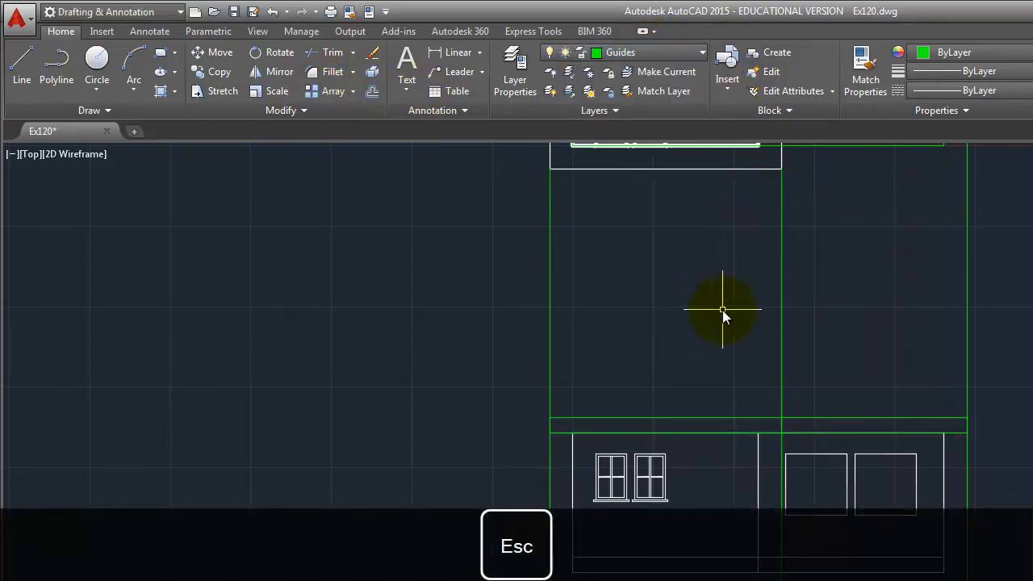
Move the western and eastern roof band outlines to the South Elevation layer and clear the selection.
click(773, 433)
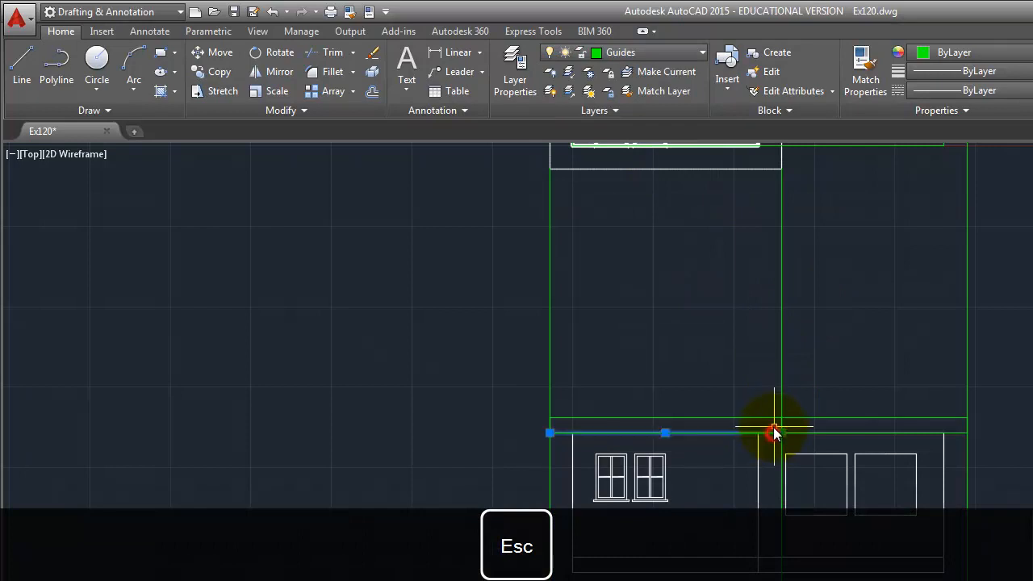
click(762, 418)
click(550, 425)
click(819, 419)
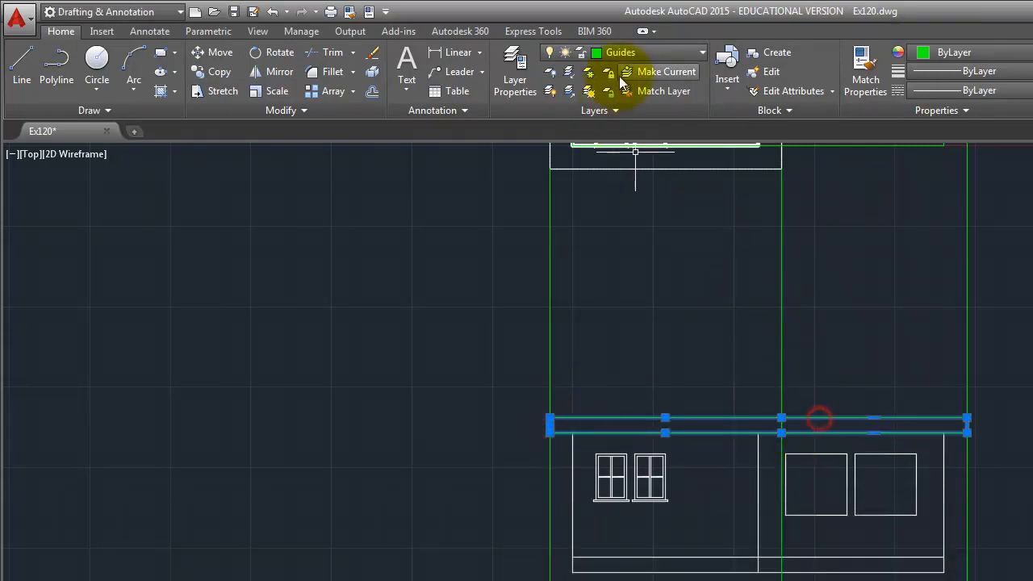
click(635, 50)
click(656, 168)
key(Escape)
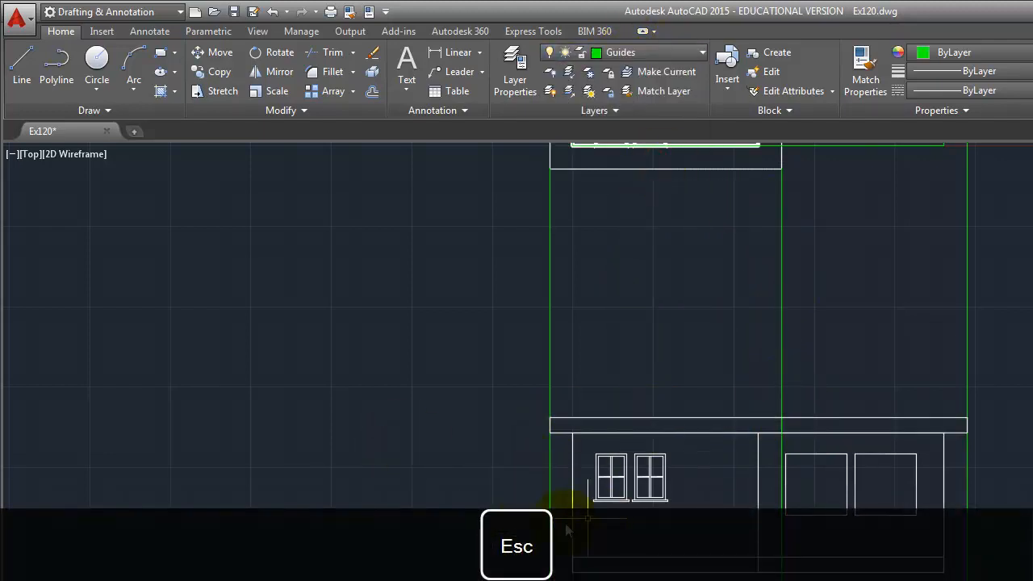
Draw a horizontal ground line about 37'-6" long along the elevation's base, extending past both outer guides.
click(24, 65)
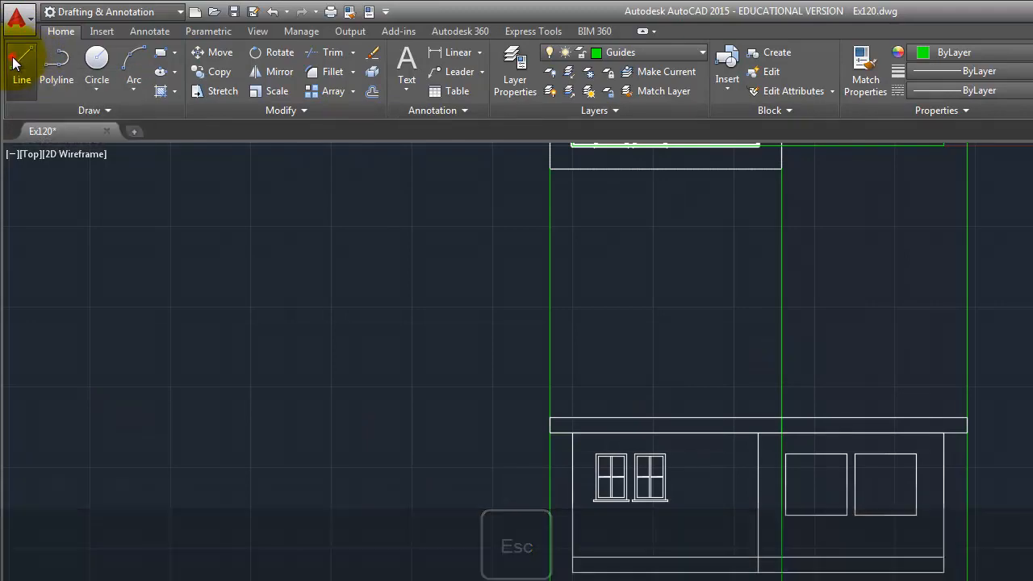
click(465, 571)
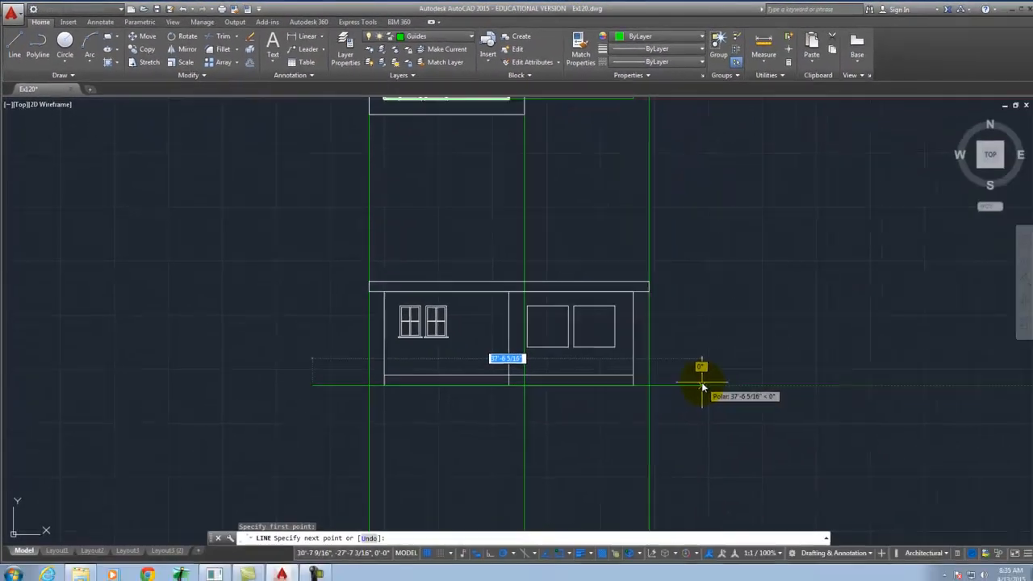
click(702, 385)
key(Return)
Move the ground line at the elevation's base to the South Elevation layer and clear the selection.
click(689, 386)
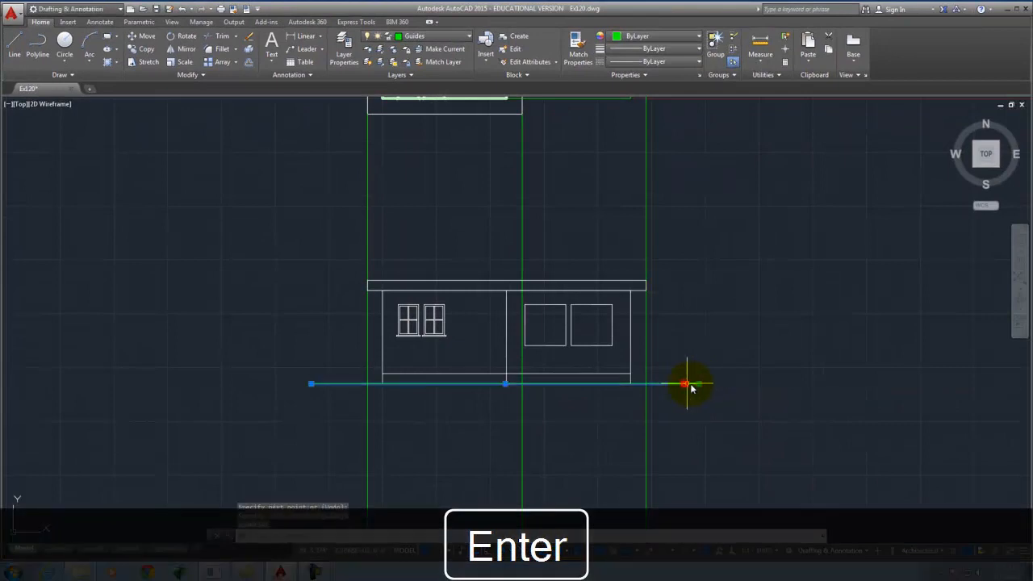
click(458, 36)
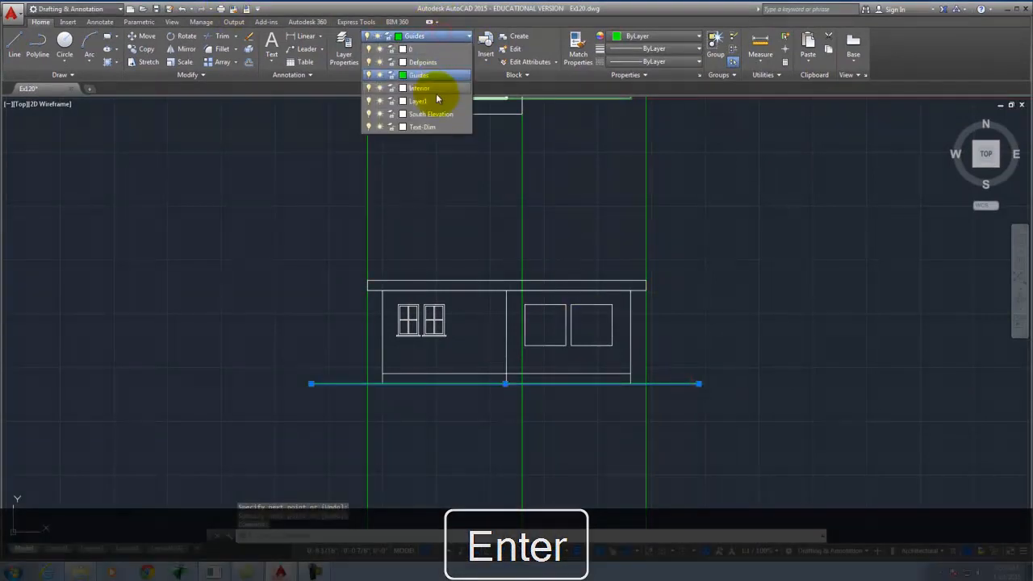
click(436, 100)
key(Escape)
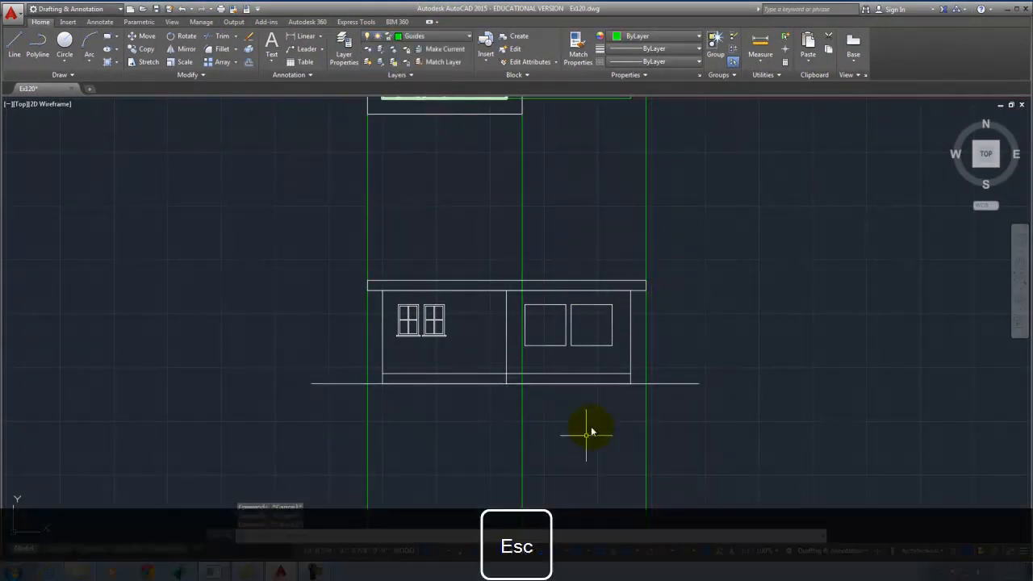
Turn off the Guides layer, accepting that the current layer is switched off.
click(436, 36)
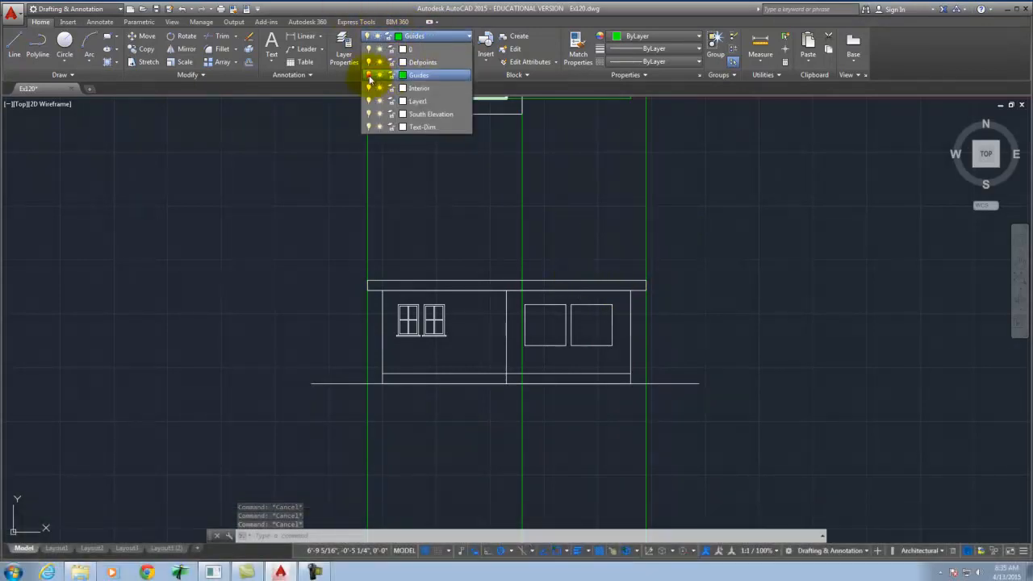
click(370, 76)
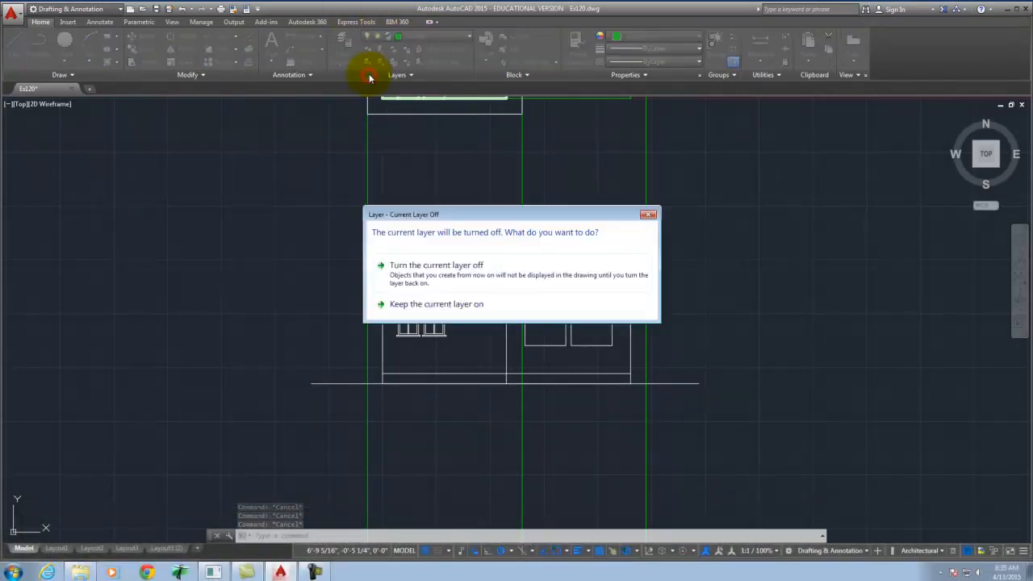
click(436, 275)
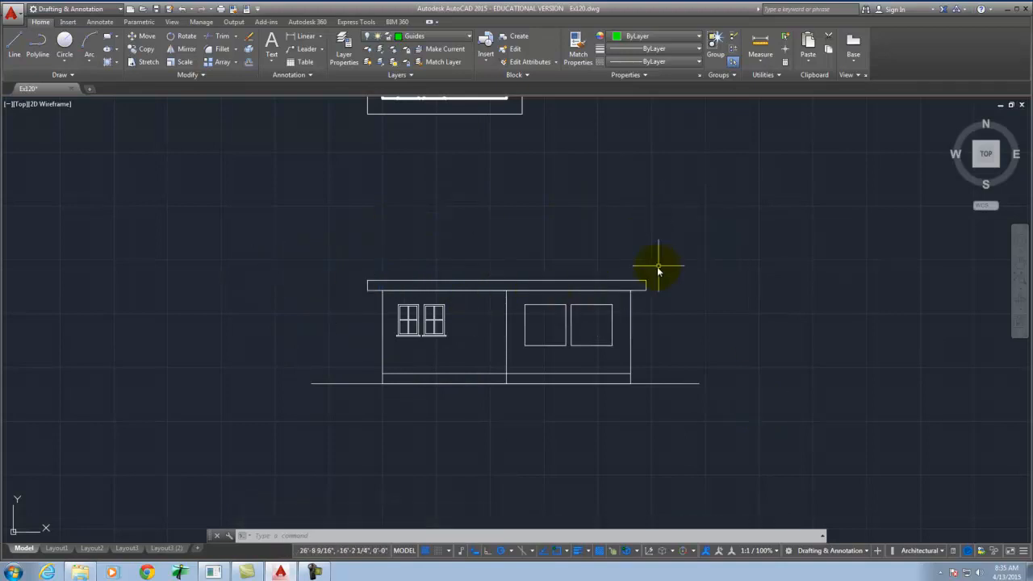
Set the lineweight of the outer frames of both western elevation windows to 0.15 mm and clear the selection.
scroll(444, 468, down, 2)
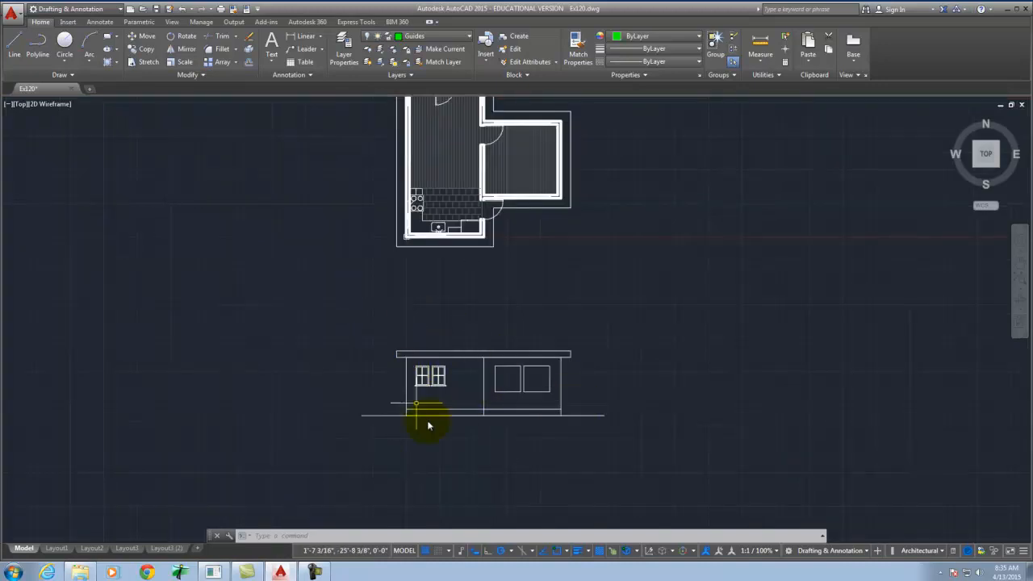
scroll(451, 407, down, 2)
scroll(435, 258, up, 5)
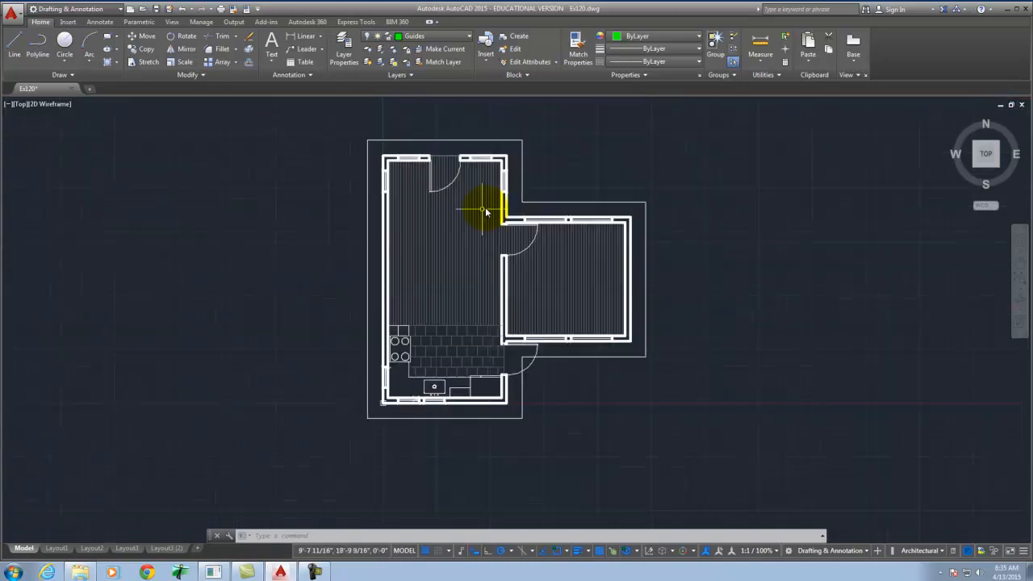
scroll(521, 278, down, 4)
scroll(531, 373, up, 4)
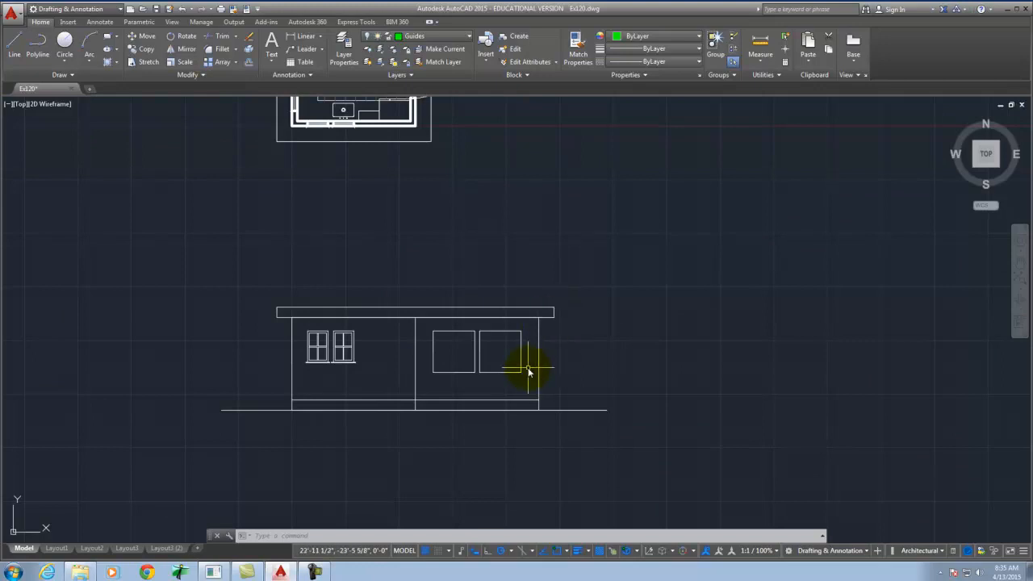
scroll(313, 329, up, 8)
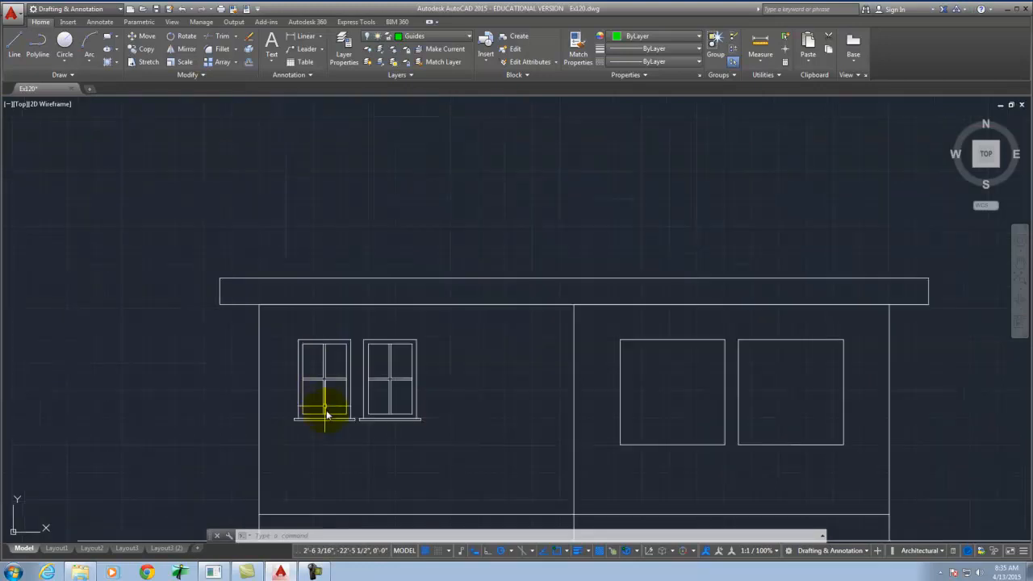
click(384, 396)
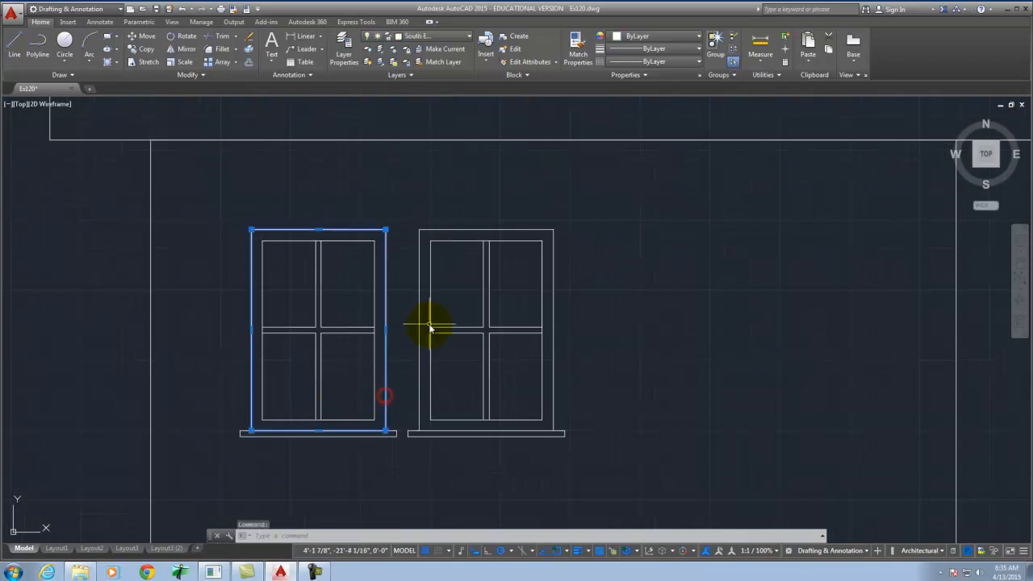
click(419, 320)
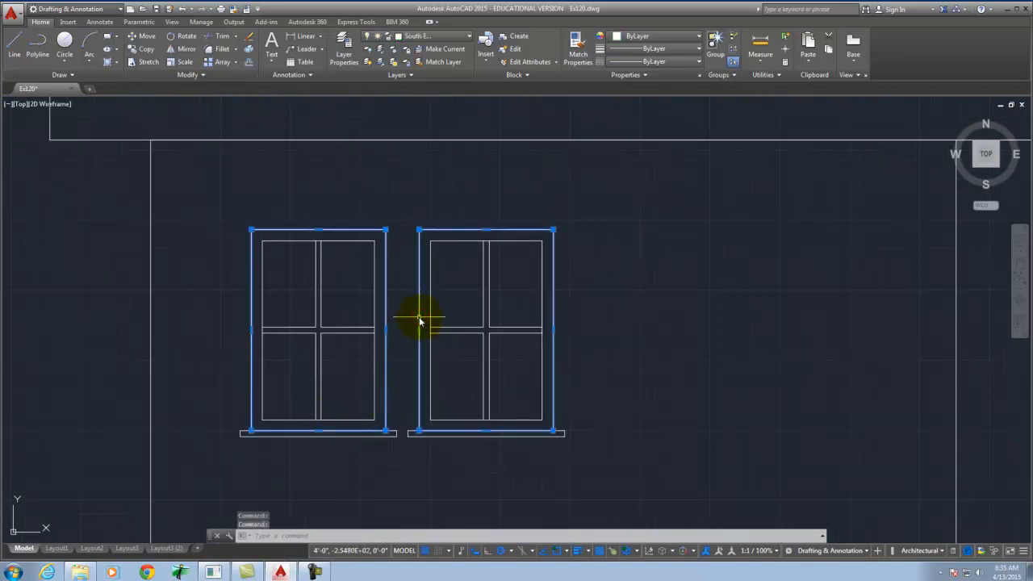
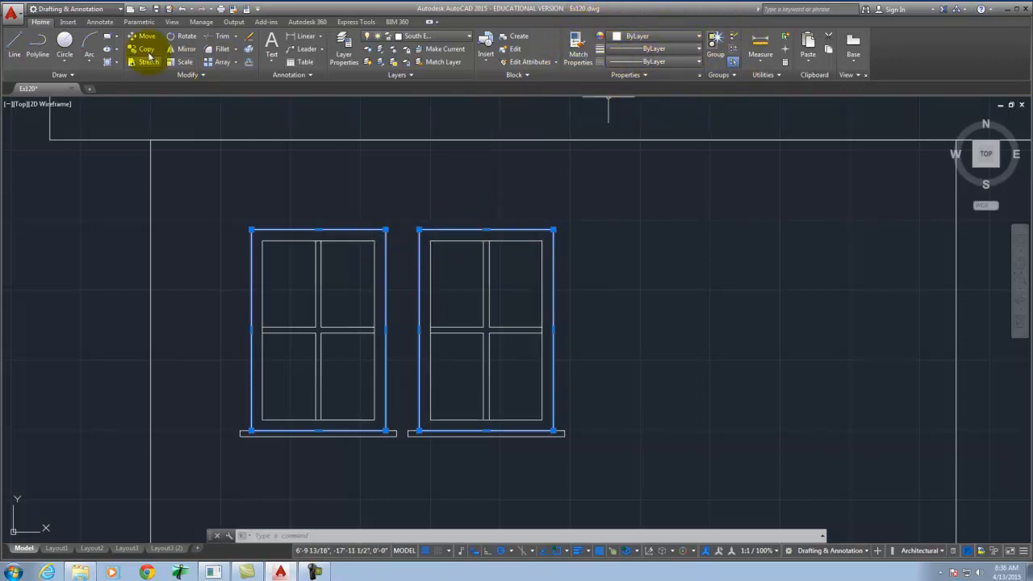
click(667, 48)
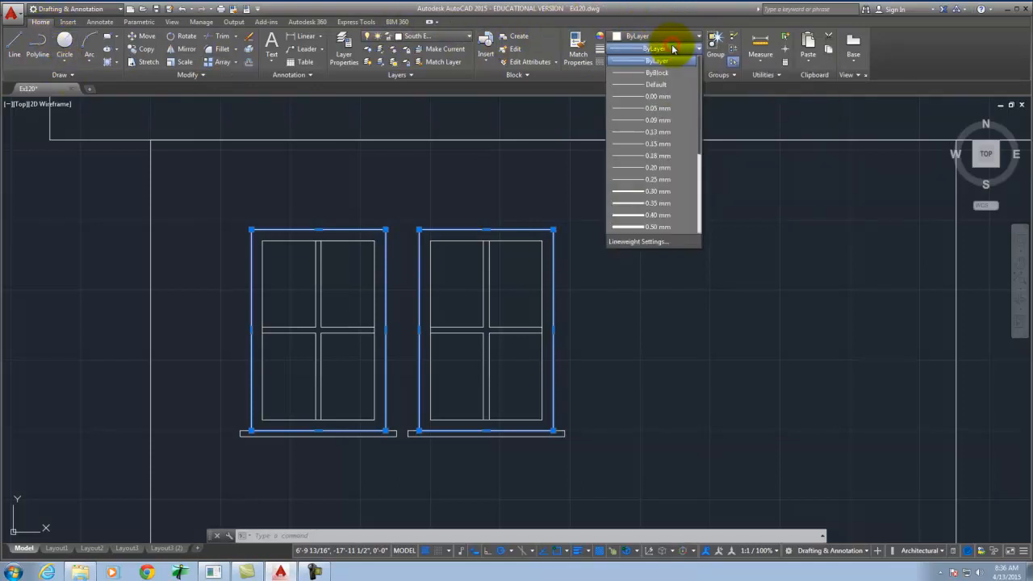
click(664, 145)
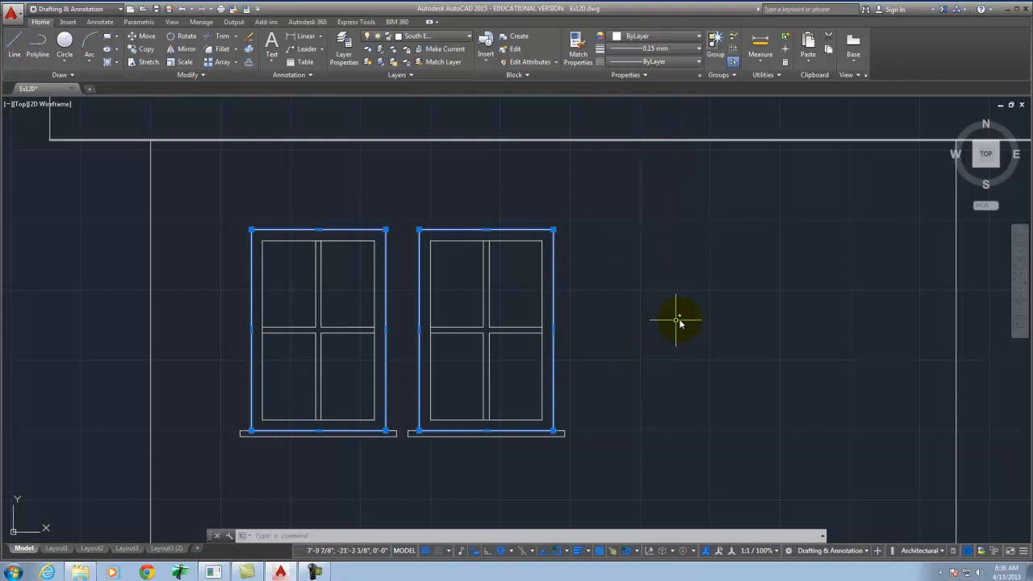
key(Escape)
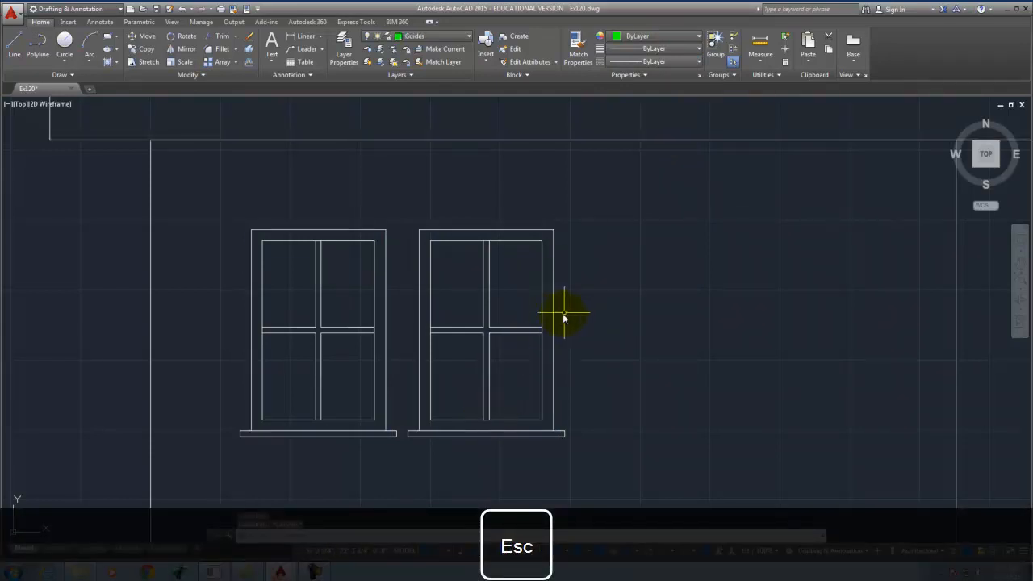
Examine the line thickness of the floor plan's walls, doors and windows in comparison with the south elevation.
scroll(532, 434, down, 7)
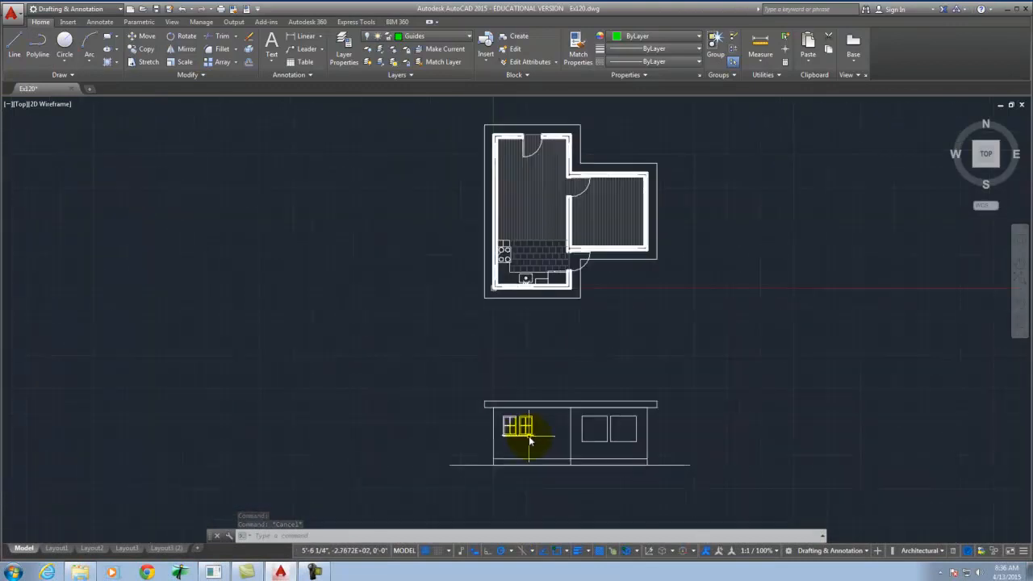
scroll(569, 196, up, 8)
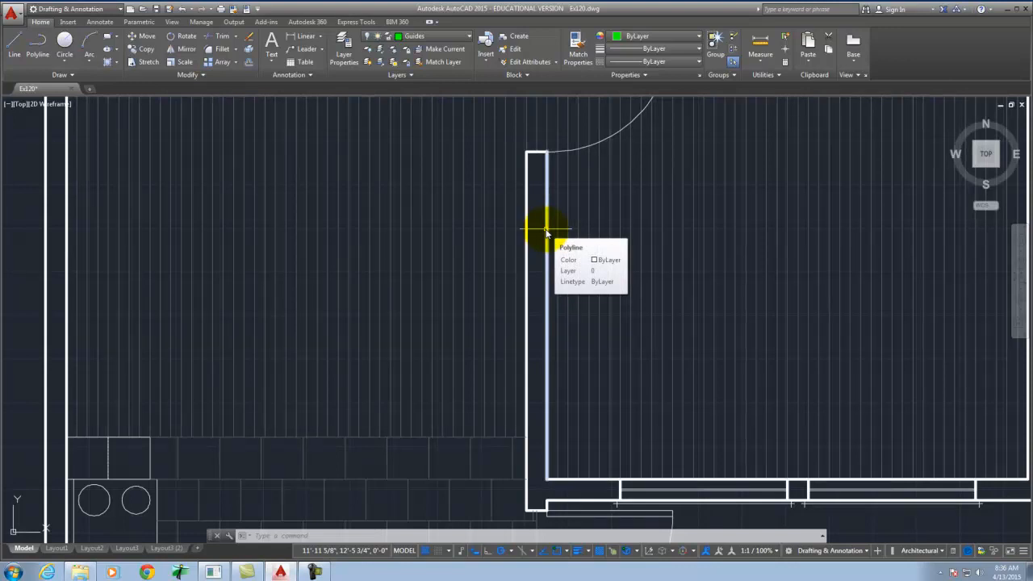
scroll(369, 192, down, 5)
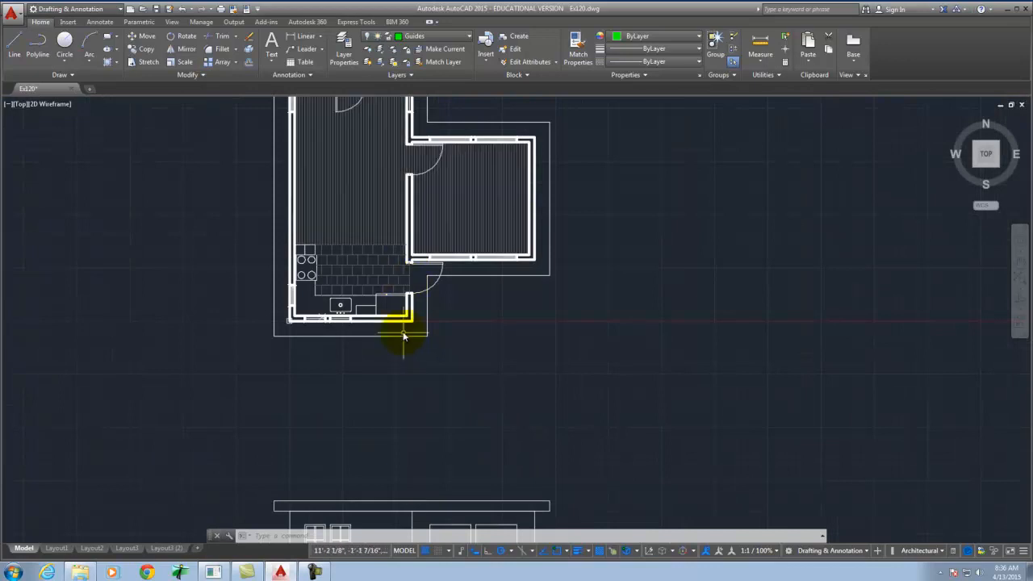
scroll(396, 327, up, 3)
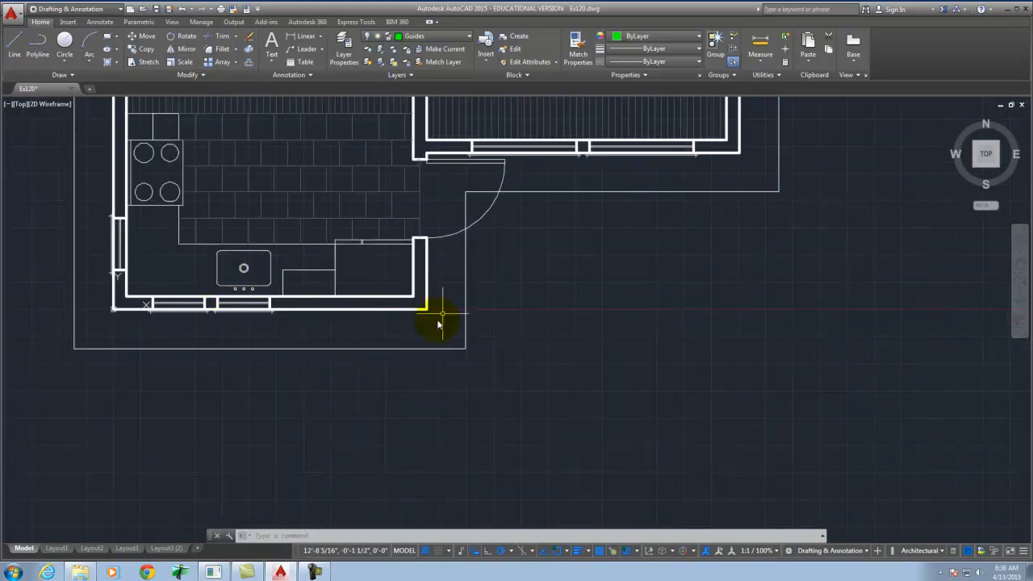
scroll(438, 324, down, 2)
scroll(441, 223, up, 5)
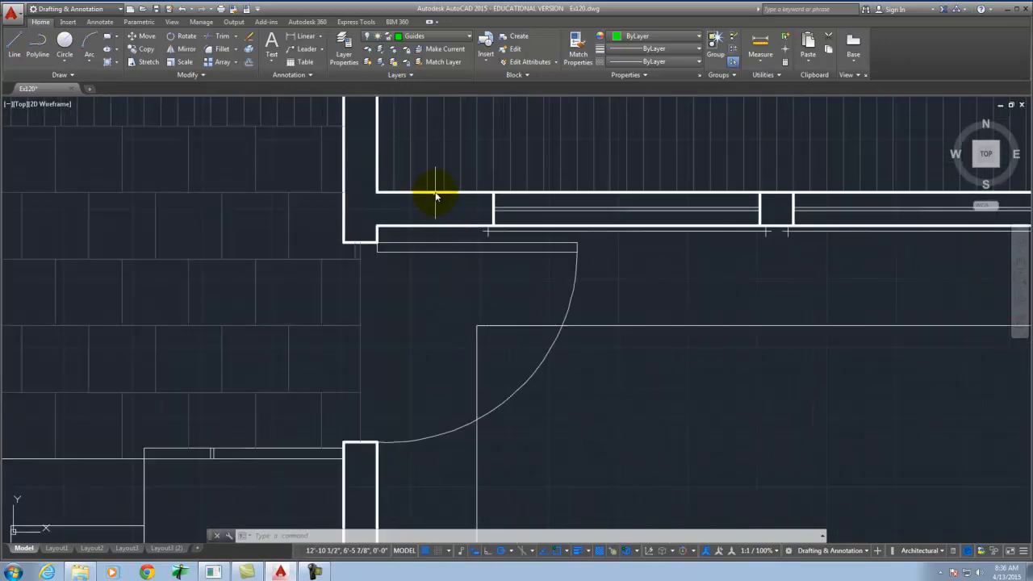
scroll(349, 137, down, 5)
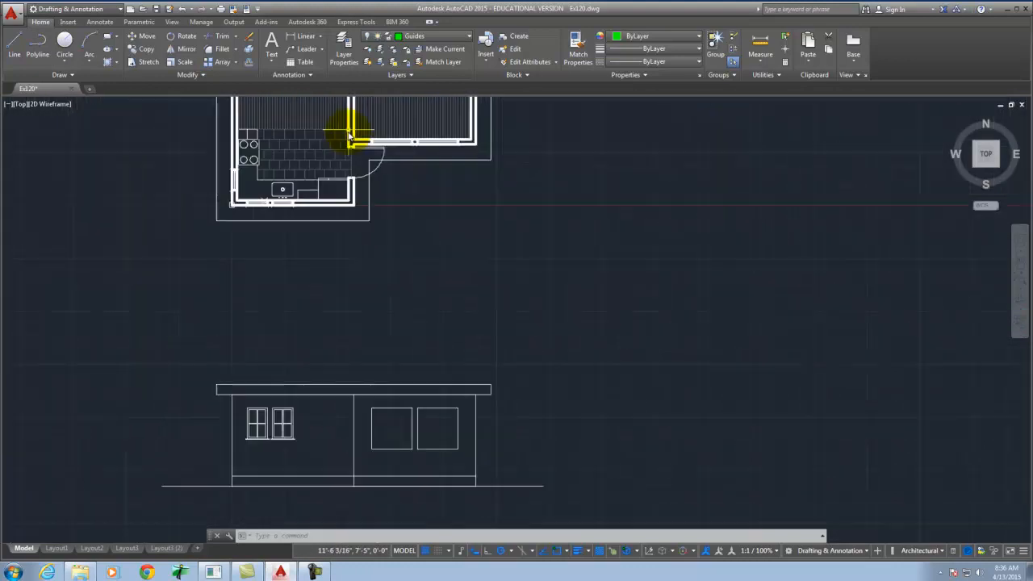
Set the lineweight of the inner frames and glazing bars of both western elevation windows to 0.00 mm and clear the selection.
scroll(315, 460, up, 10)
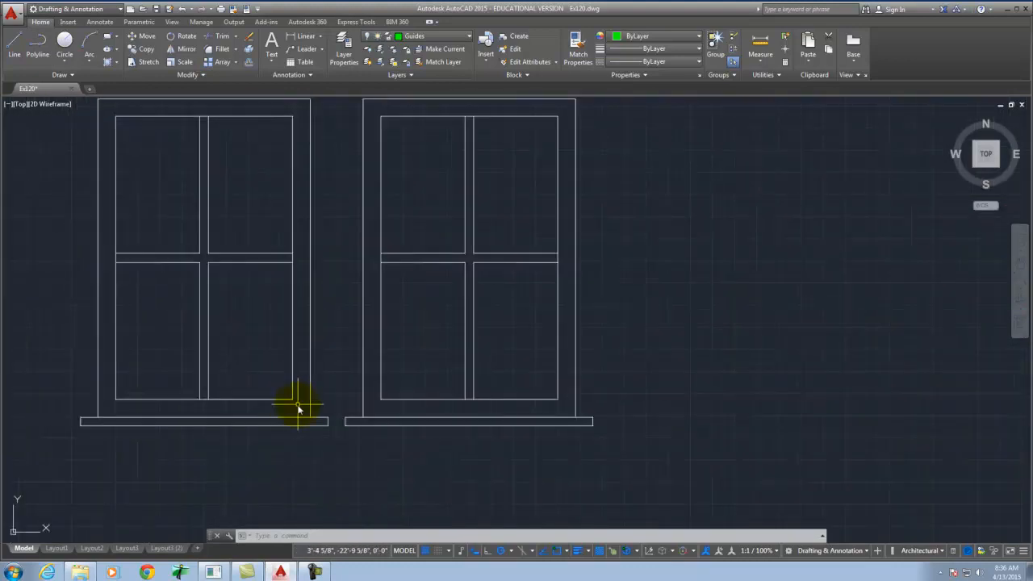
click(297, 405)
click(110, 108)
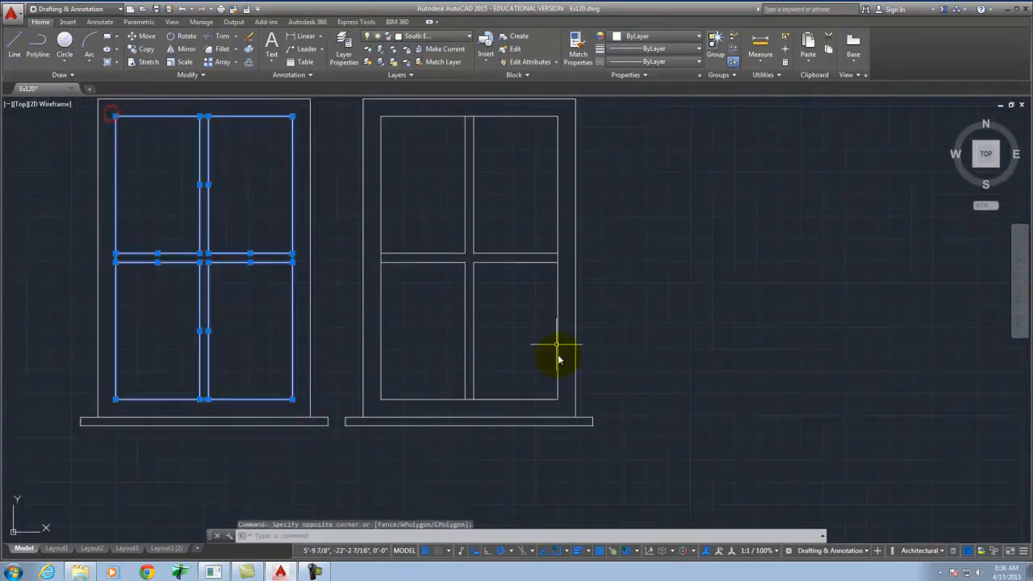
click(559, 399)
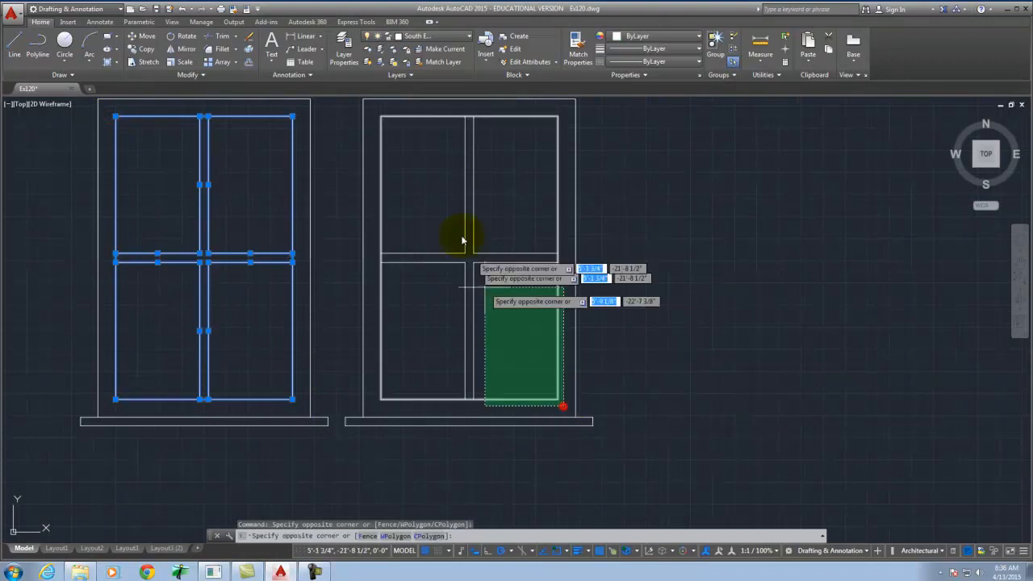
click(371, 105)
click(680, 48)
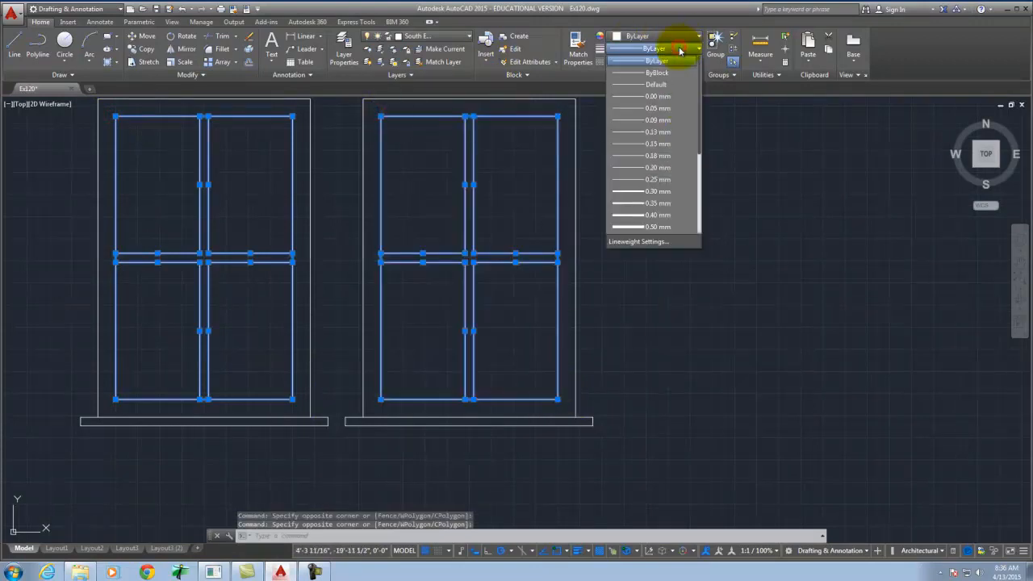
click(662, 98)
scroll(564, 315, down, 5)
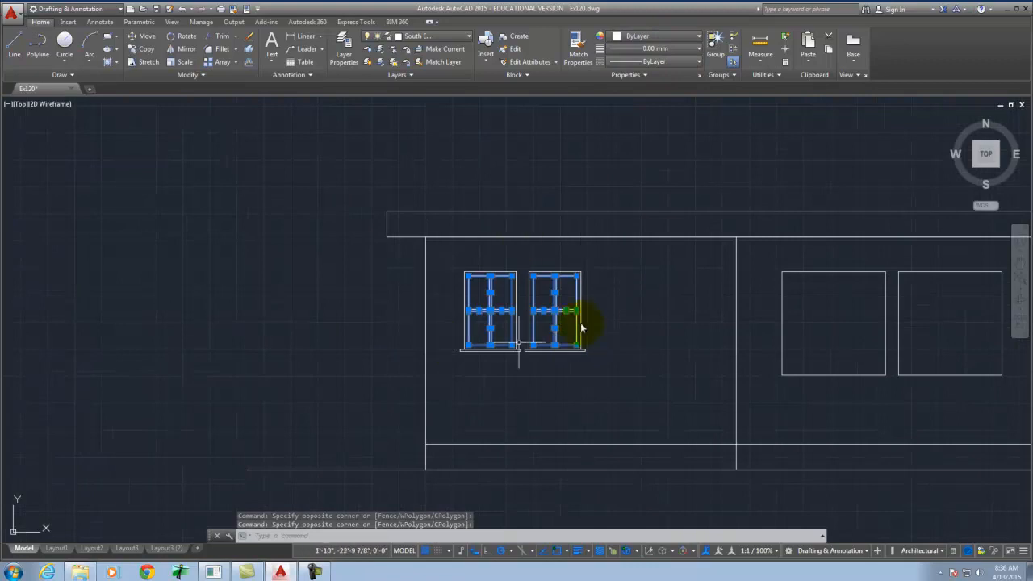
key(Escape)
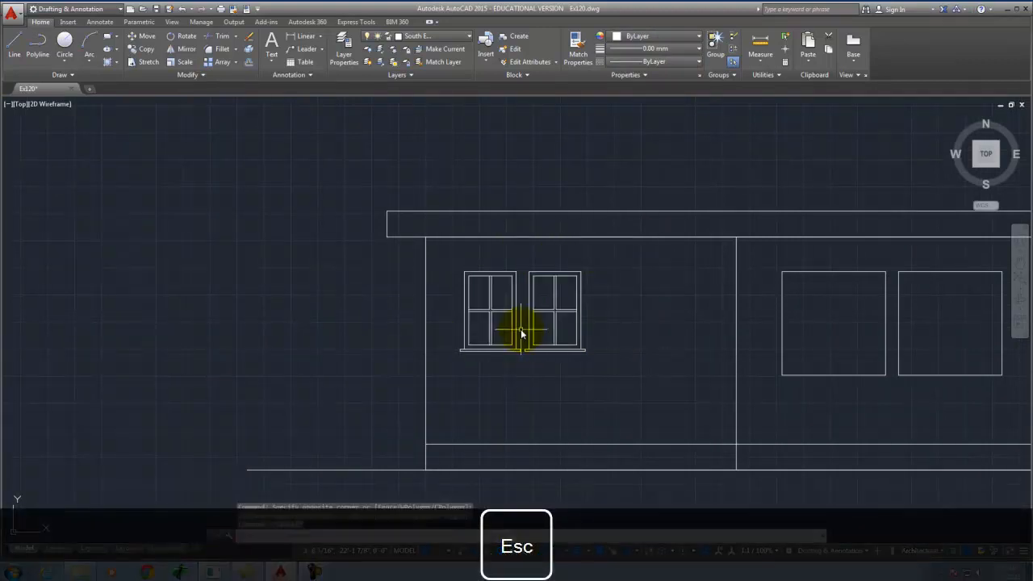
Draw a vertical line across the roof band, just east of the middle wall line, on the hidden Guides layer.
scroll(335, 339, down, 4)
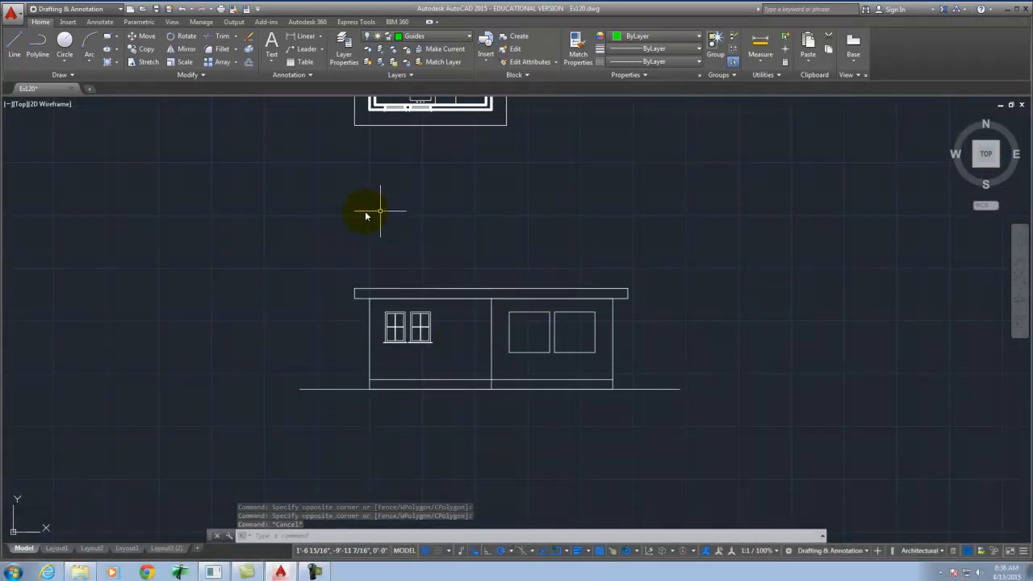
click(15, 46)
scroll(488, 278, up, 4)
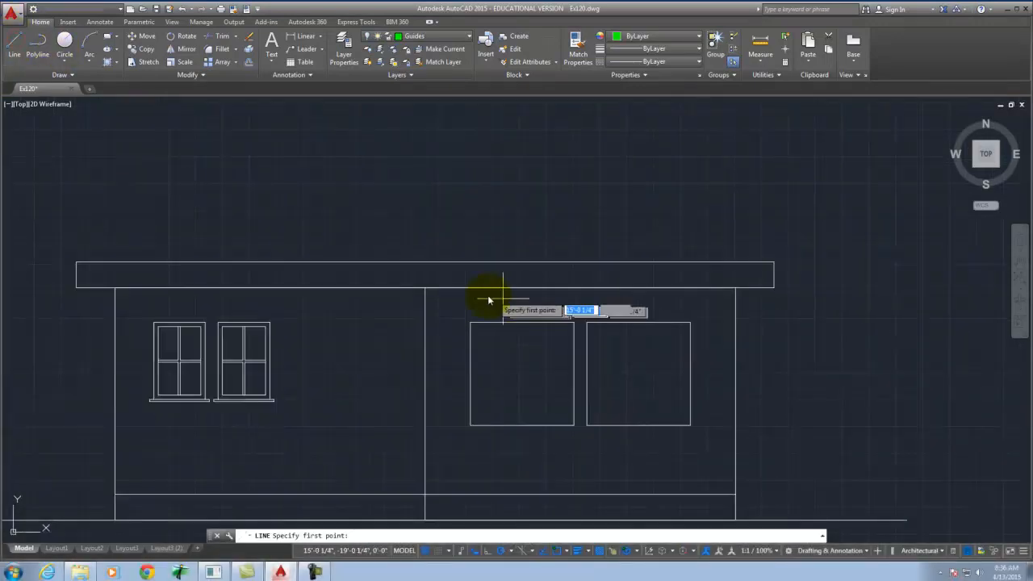
click(466, 286)
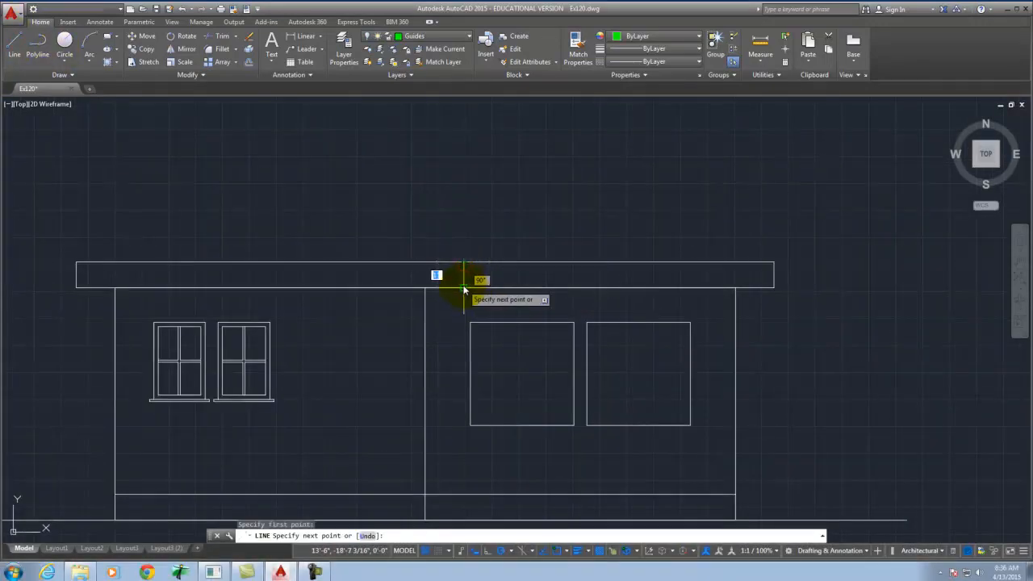
key(Return)
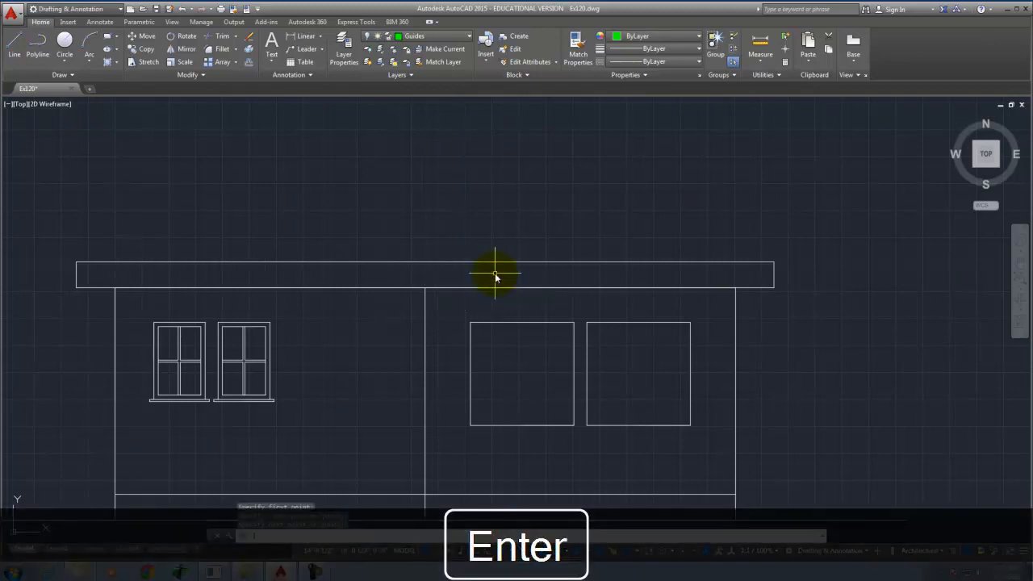
Draw another line across the roof band near the same spot, from its top edge to its bottom edge.
right_click(485, 277)
click(499, 279)
click(466, 263)
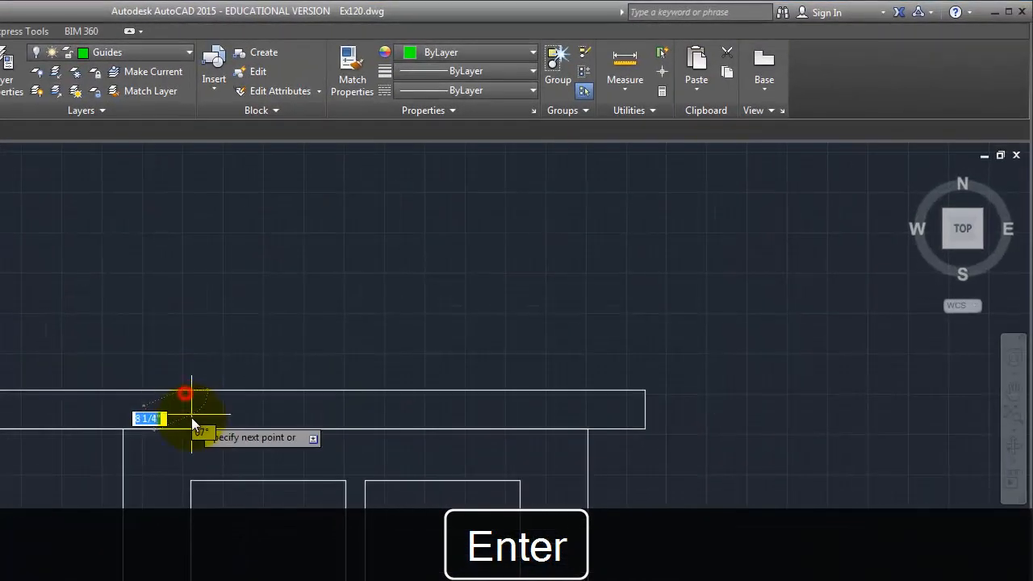
click(186, 428)
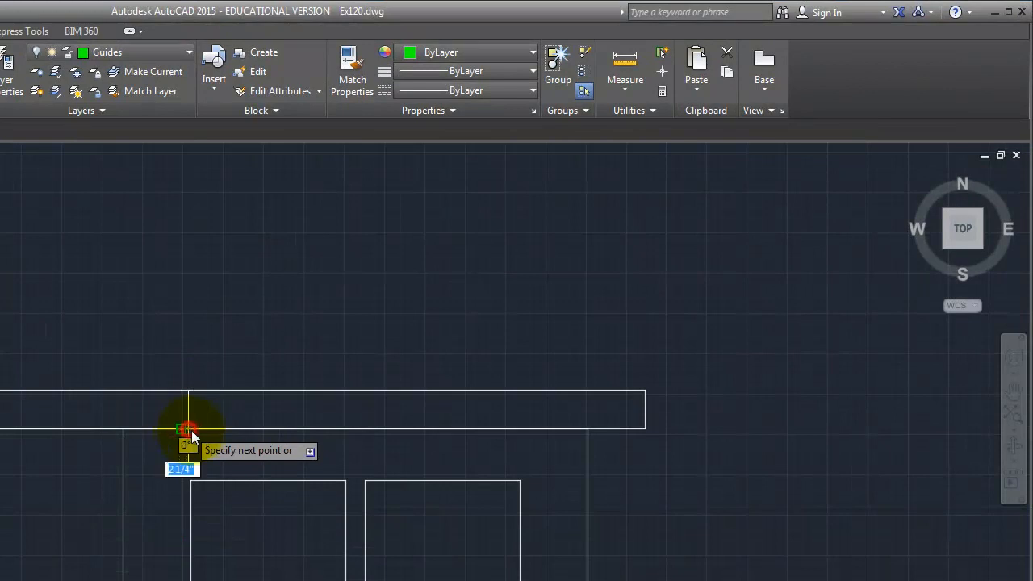
right_click(282, 429)
click(323, 440)
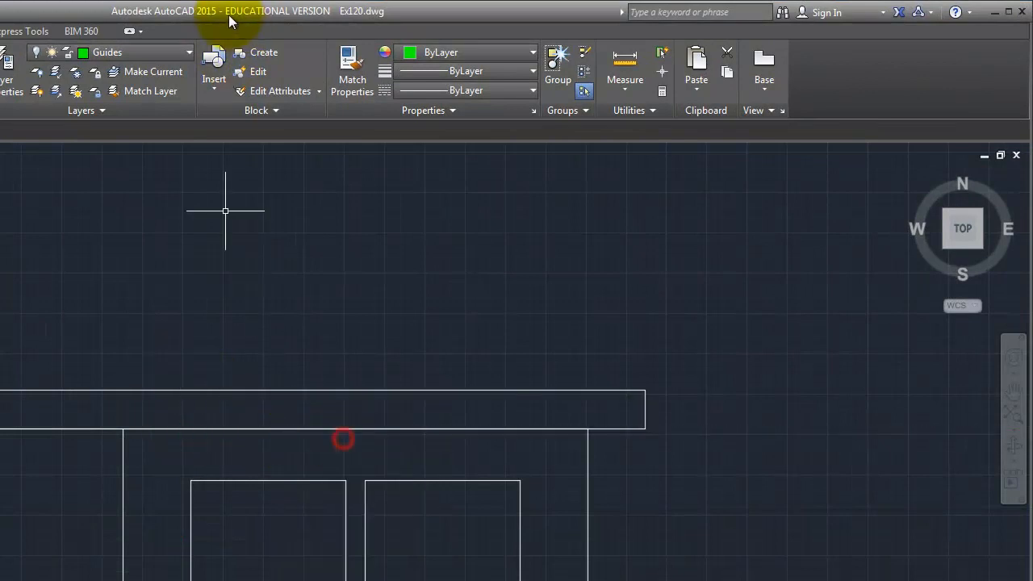
Turn the Guides layer back on and move the vertical roof band line to the South Elevation layer.
click(132, 52)
click(40, 112)
click(339, 293)
click(167, 355)
click(193, 451)
click(121, 52)
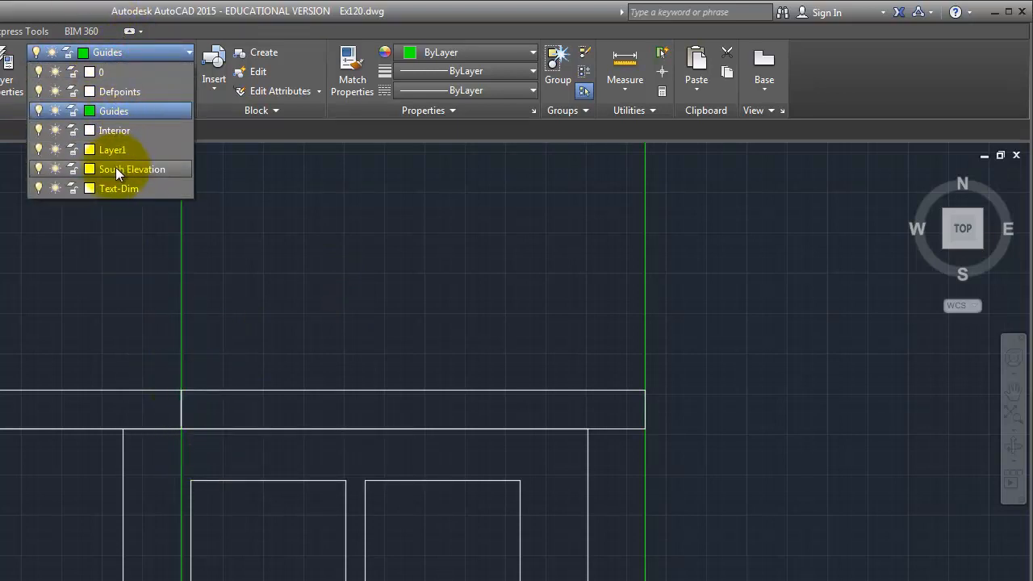
click(116, 169)
key(Escape)
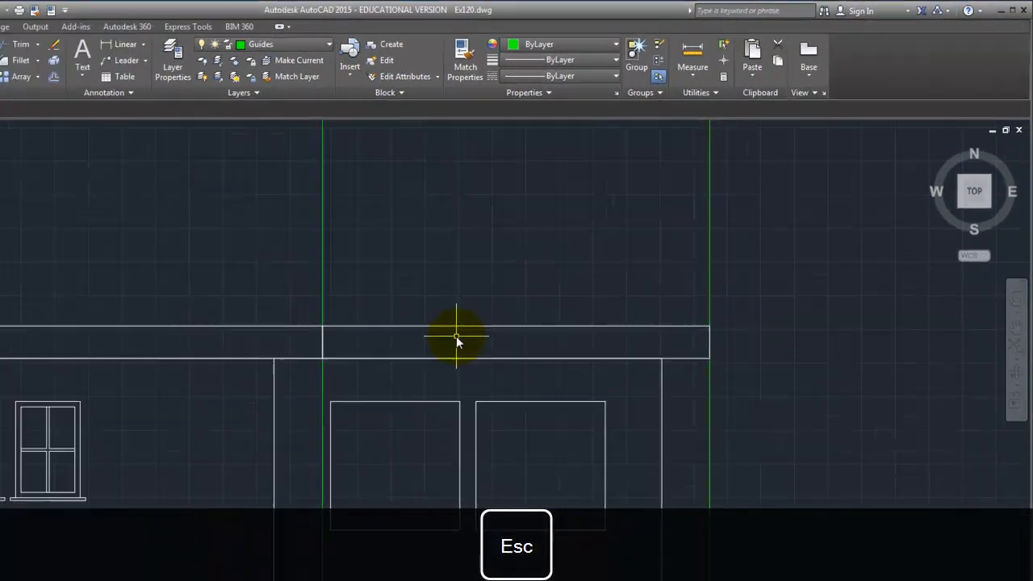
Draw a ray at -45° from the corner where the south and east guides meet, southeast of the floor plan.
scroll(308, 426, down, 4)
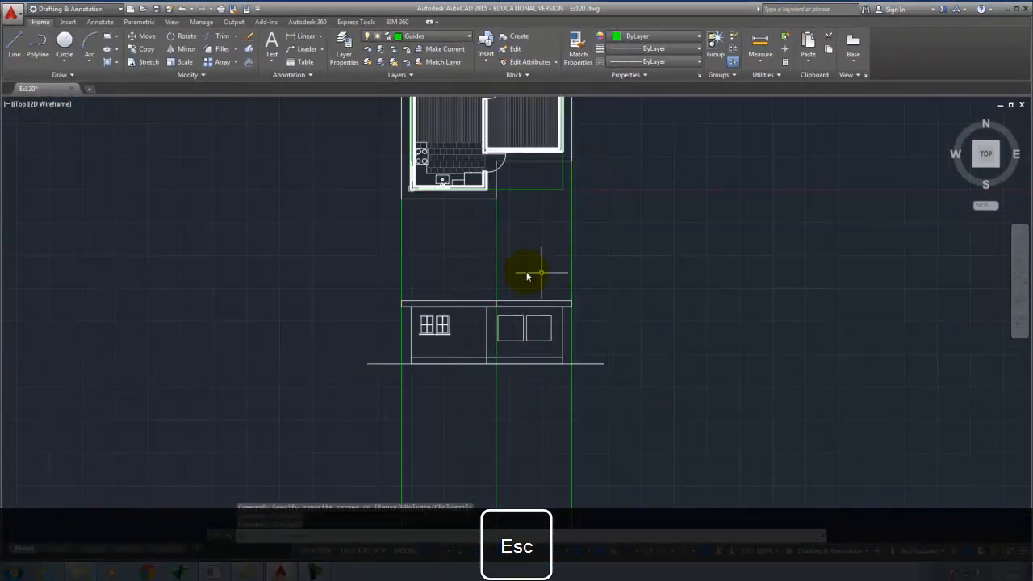
scroll(526, 276, down, 4)
scroll(517, 250, up, 4)
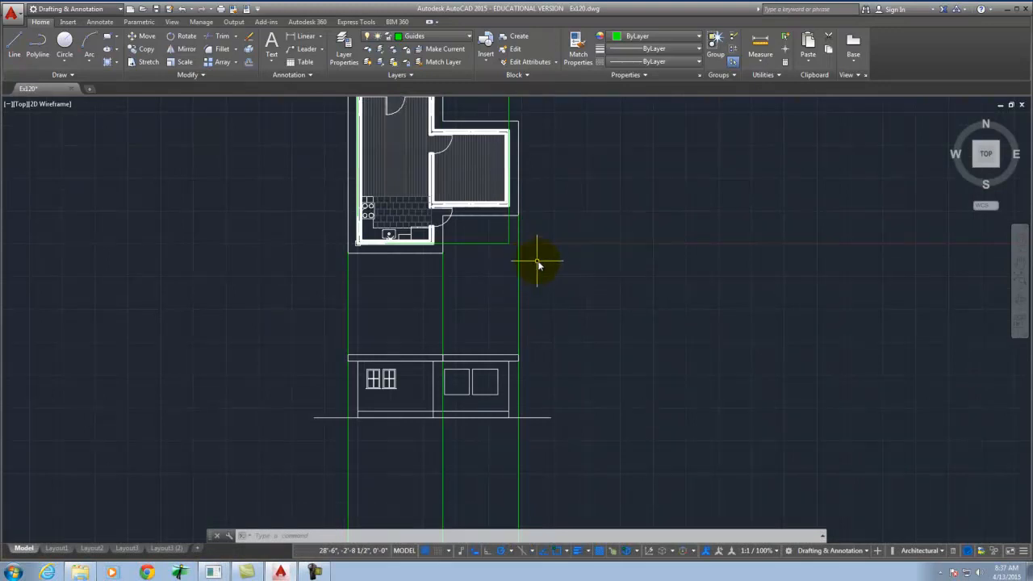
scroll(539, 316, down, 3)
scroll(517, 304, up, 2)
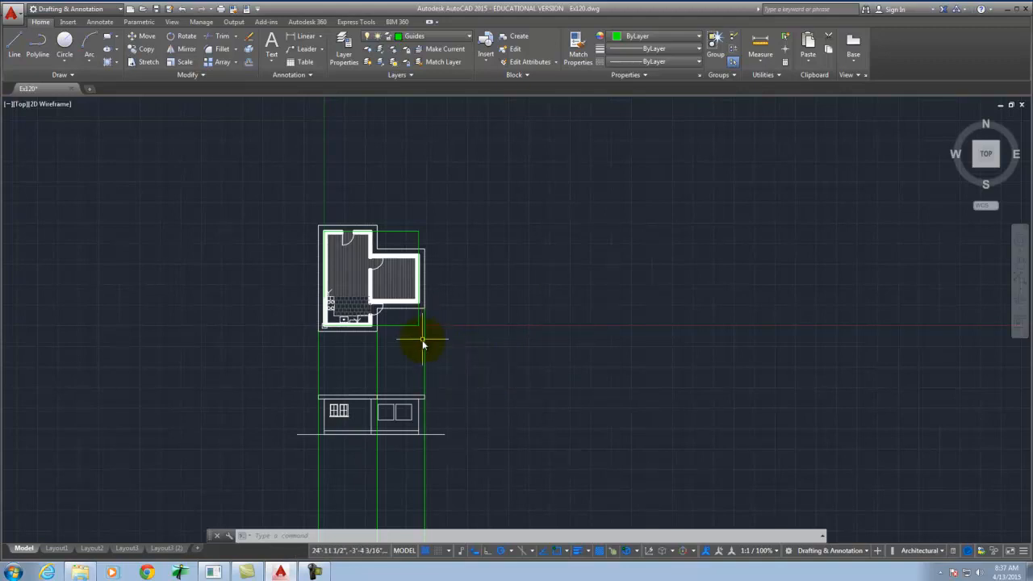
text(r)
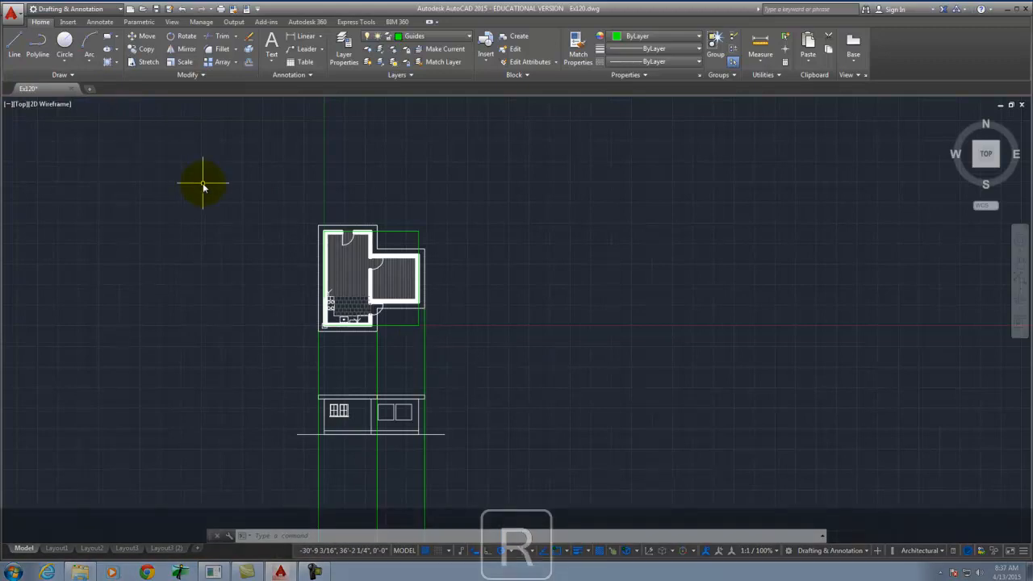
text(ay)
key(Return)
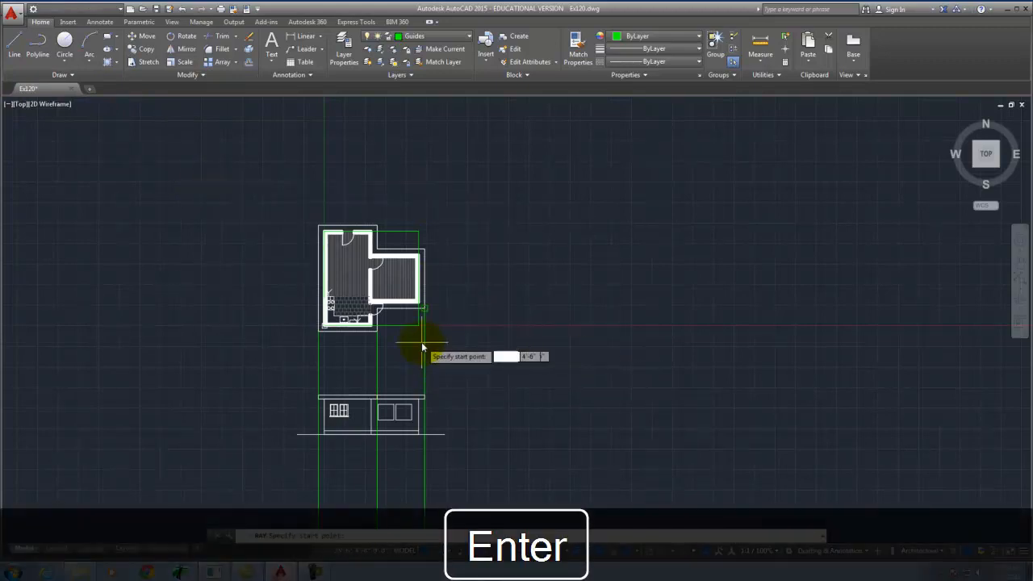
scroll(422, 346, up, 4)
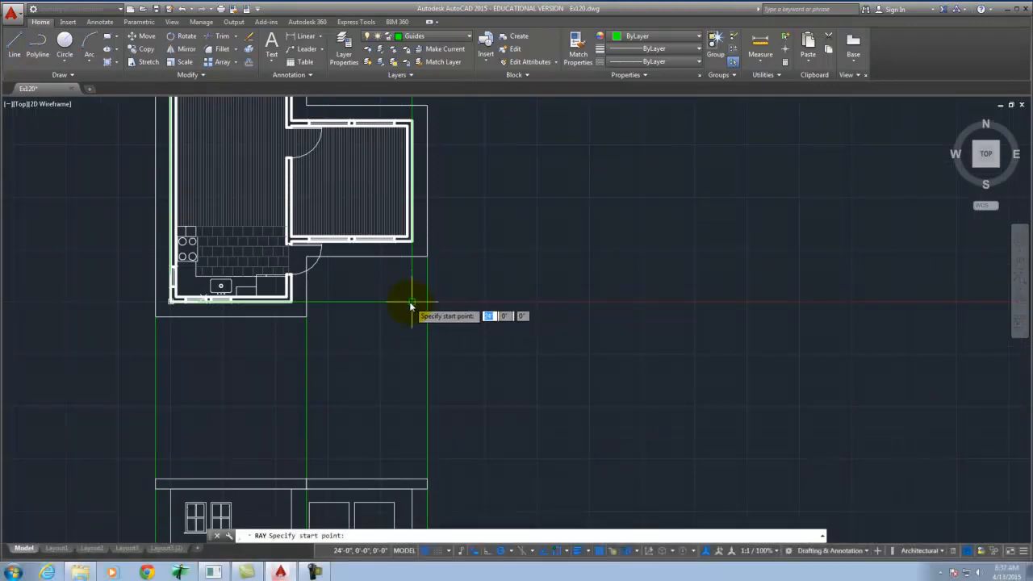
click(411, 303)
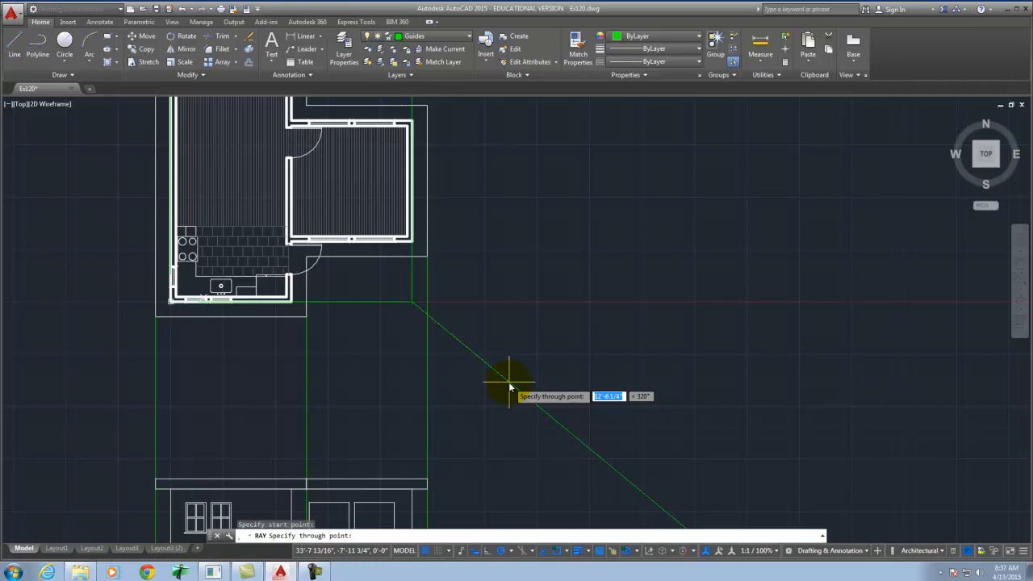
key(Tab)
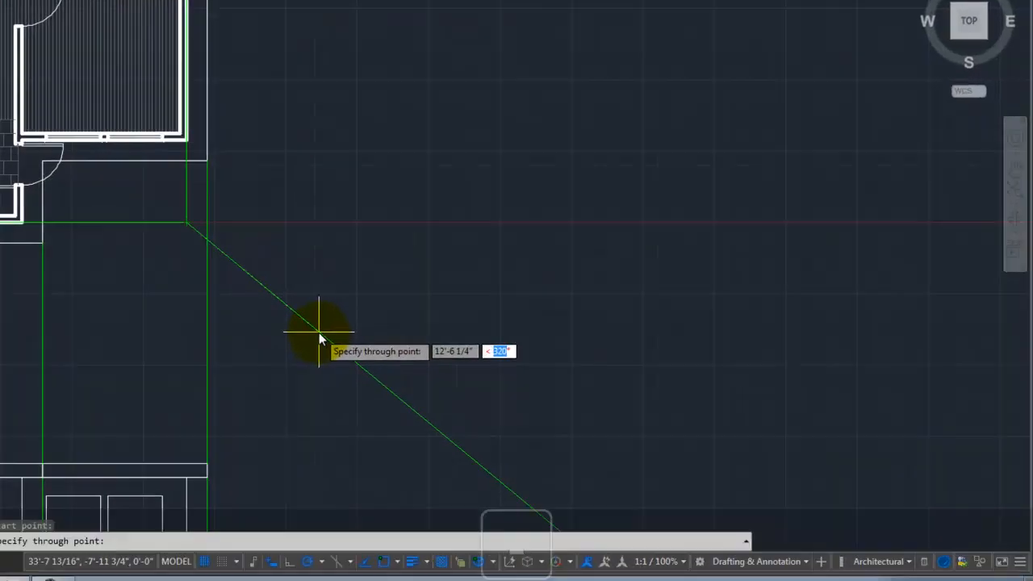
text(-45)
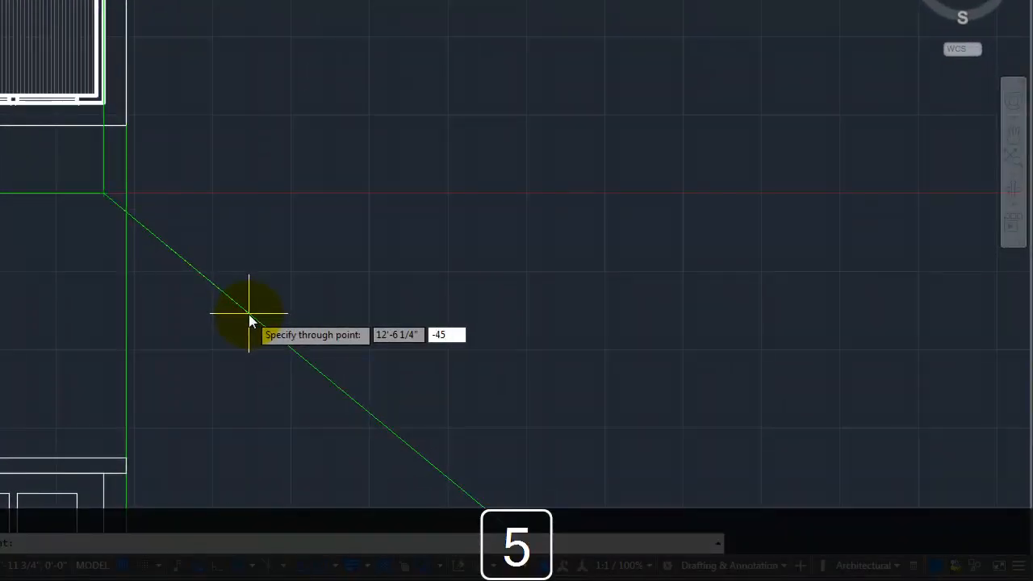
key(Tab)
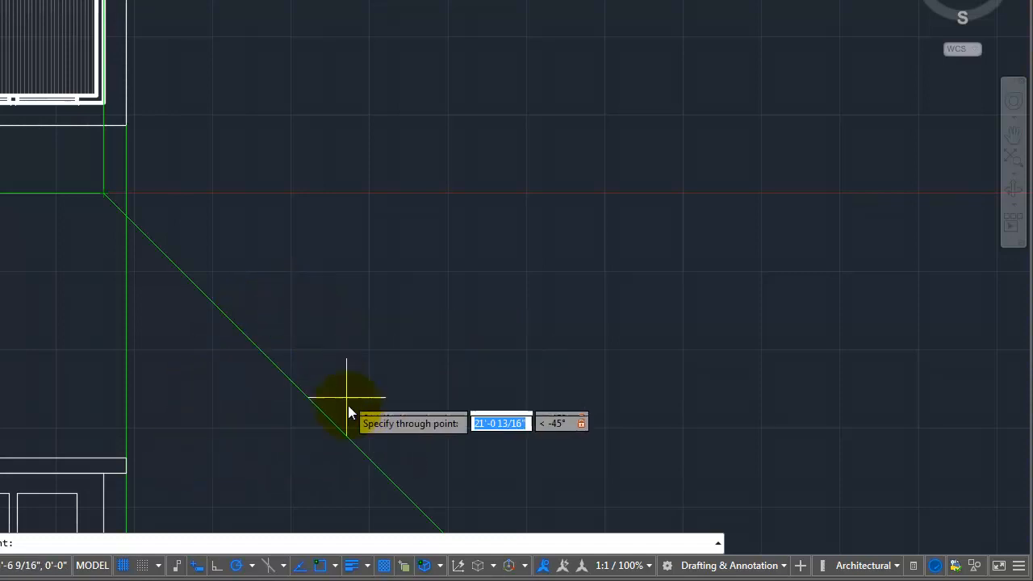
click(305, 413)
key(Return)
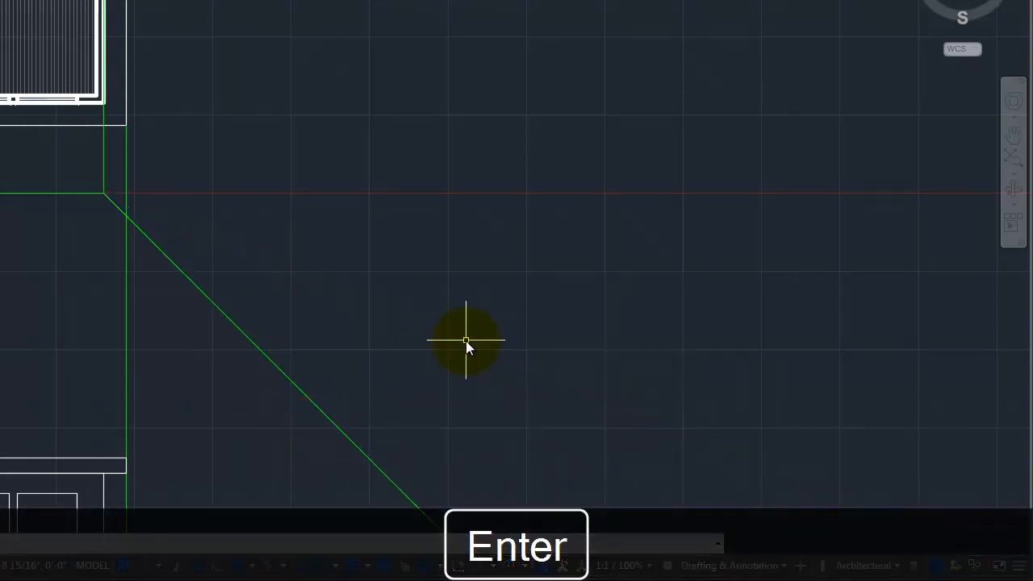
Draw a horizontal ray eastward from the upper east corner of the south elevation's roof band.
scroll(278, 246, down, 3)
scroll(256, 242, up, 4)
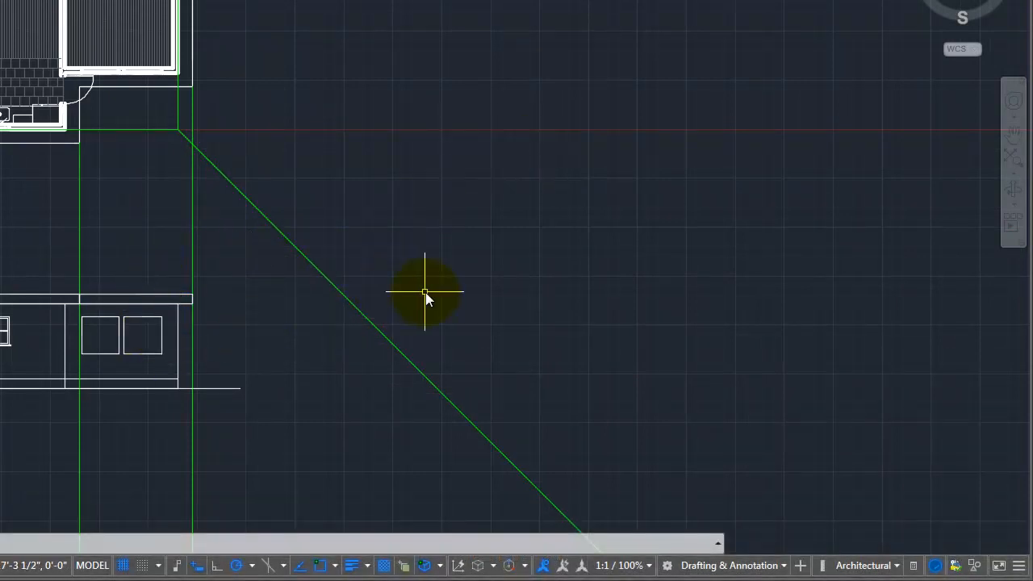
right_click(233, 292)
click(299, 5)
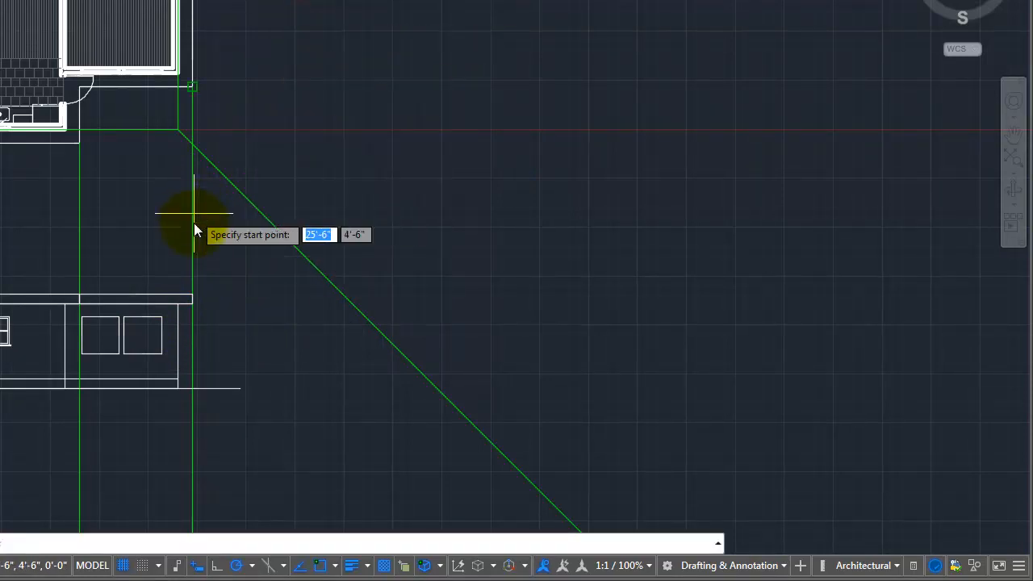
click(194, 294)
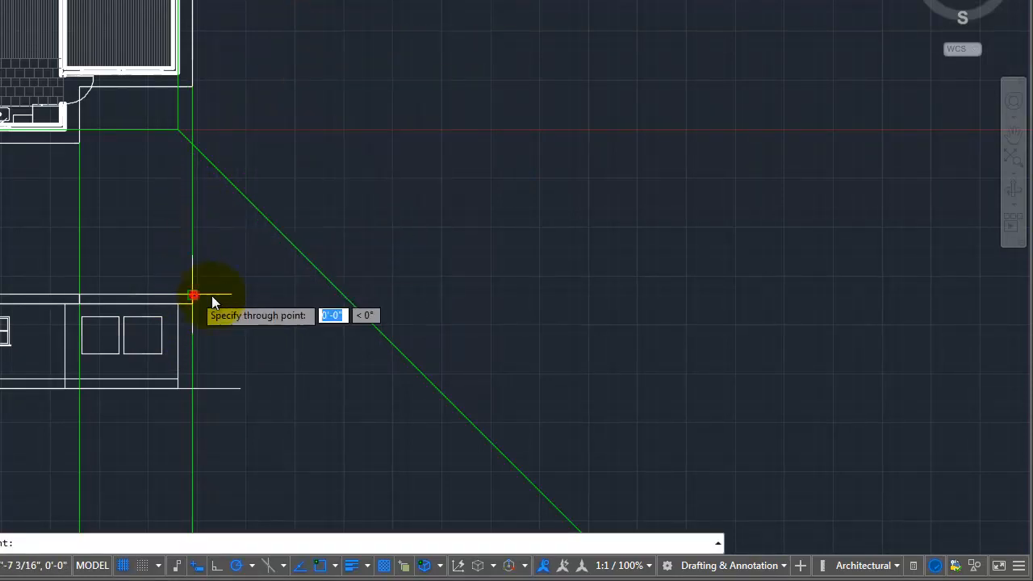
click(280, 297)
key(Return)
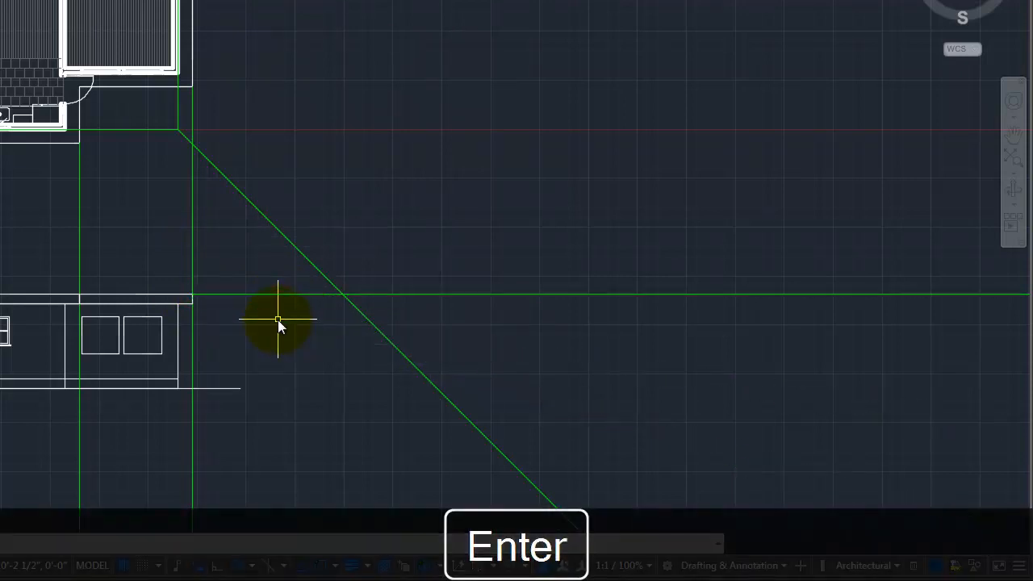
Draw a horizontal ray eastward from the lower east corner of the roof band.
right_click(218, 317)
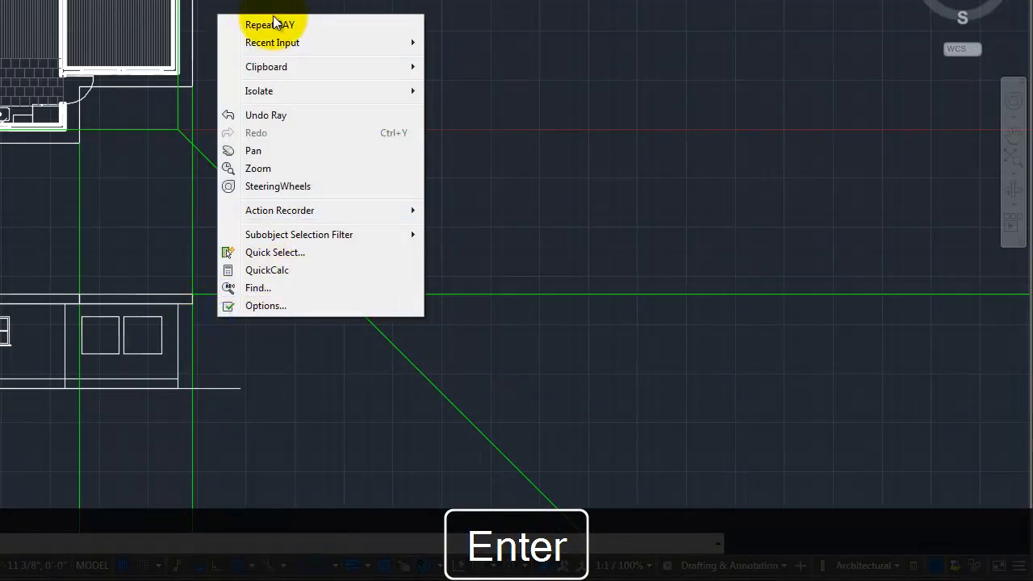
click(271, 24)
click(194, 305)
click(284, 304)
key(Return)
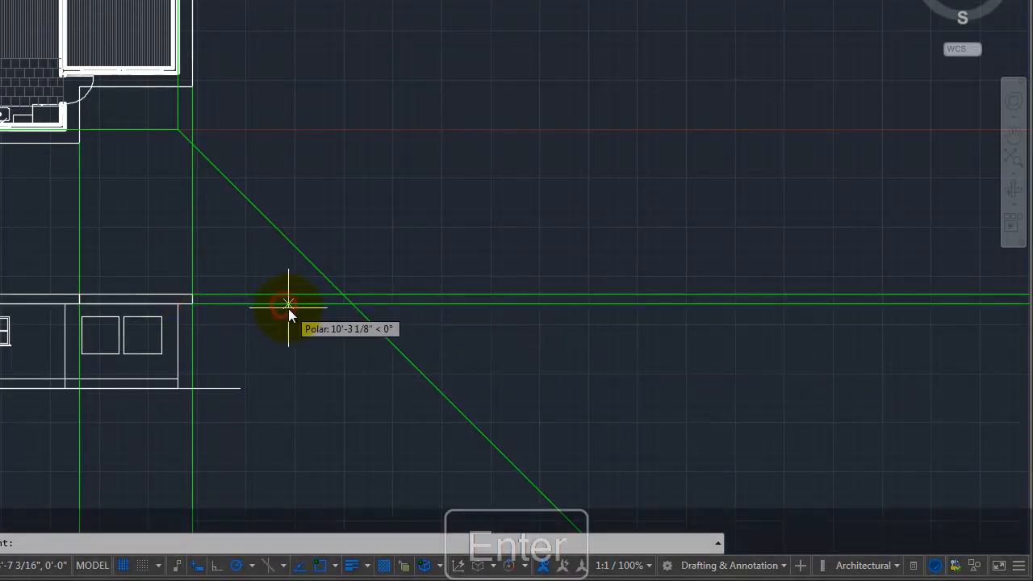
Draw a horizontal ray eastward from the point where the floor line meets the elevation's east wall.
right_click(173, 363)
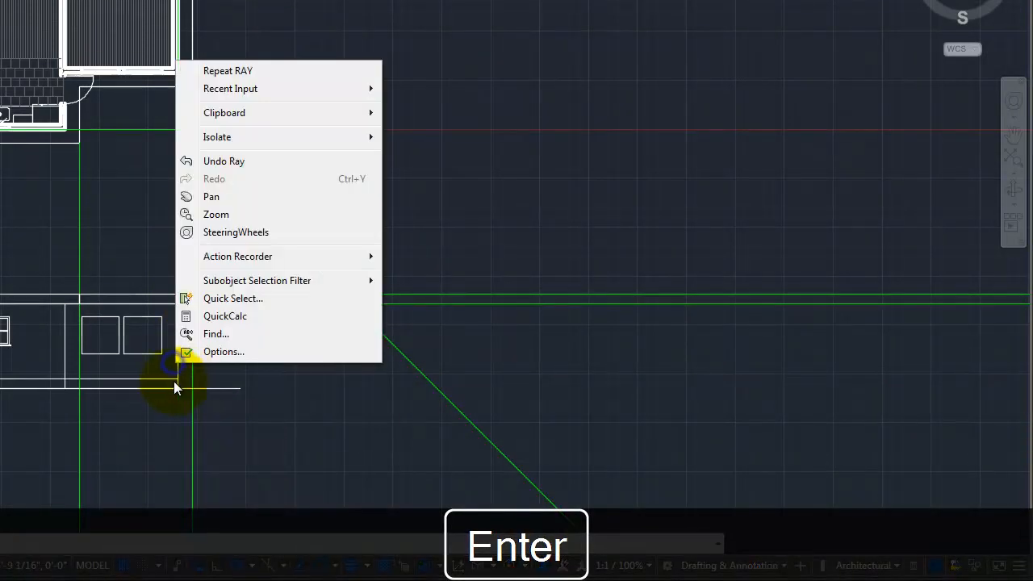
click(227, 70)
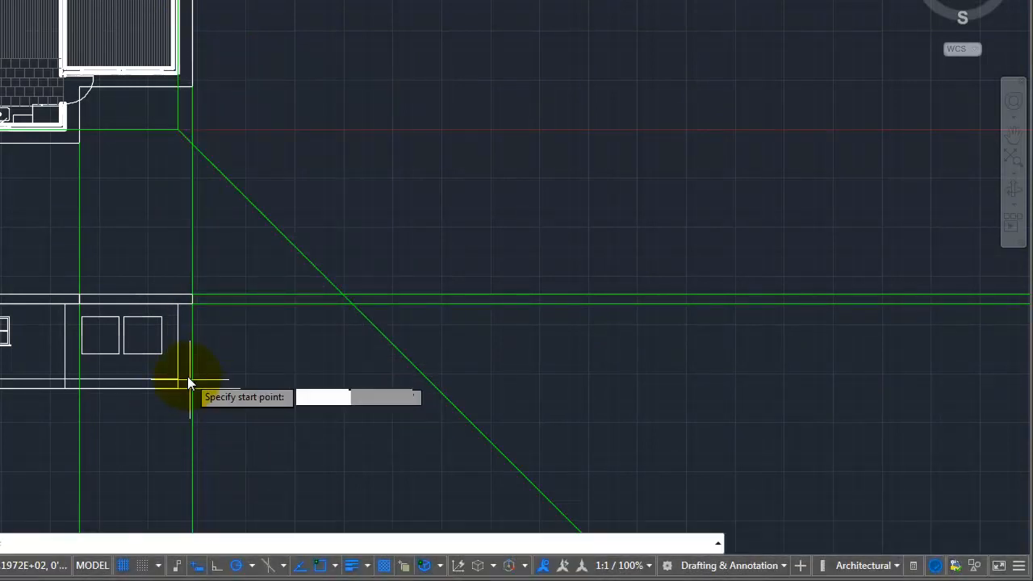
click(180, 381)
click(305, 379)
key(Return)
Draw a horizontal ray eastward from the east end of the ground line.
right_click(279, 401)
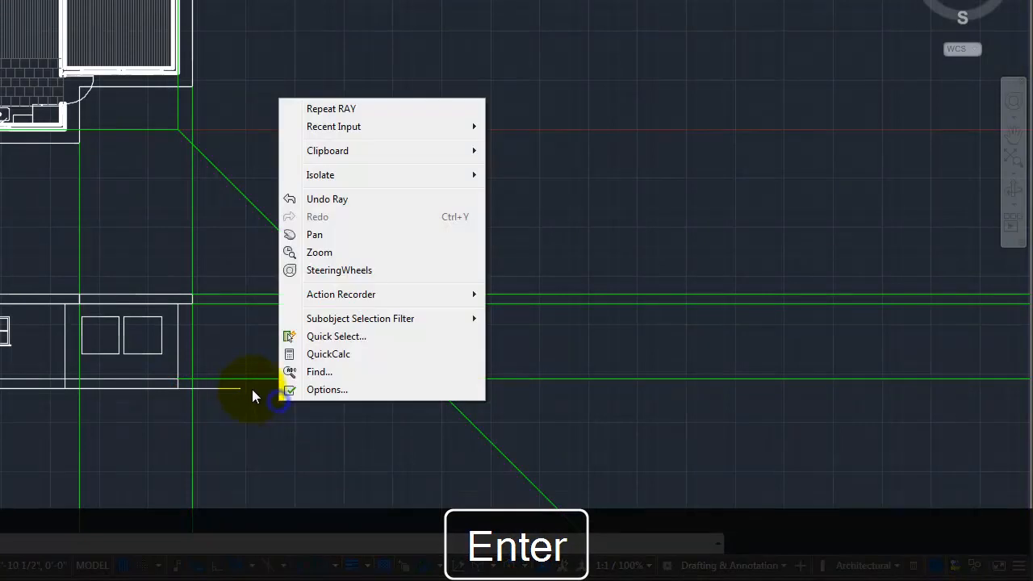
click(316, 109)
click(242, 388)
click(360, 391)
key(Return)
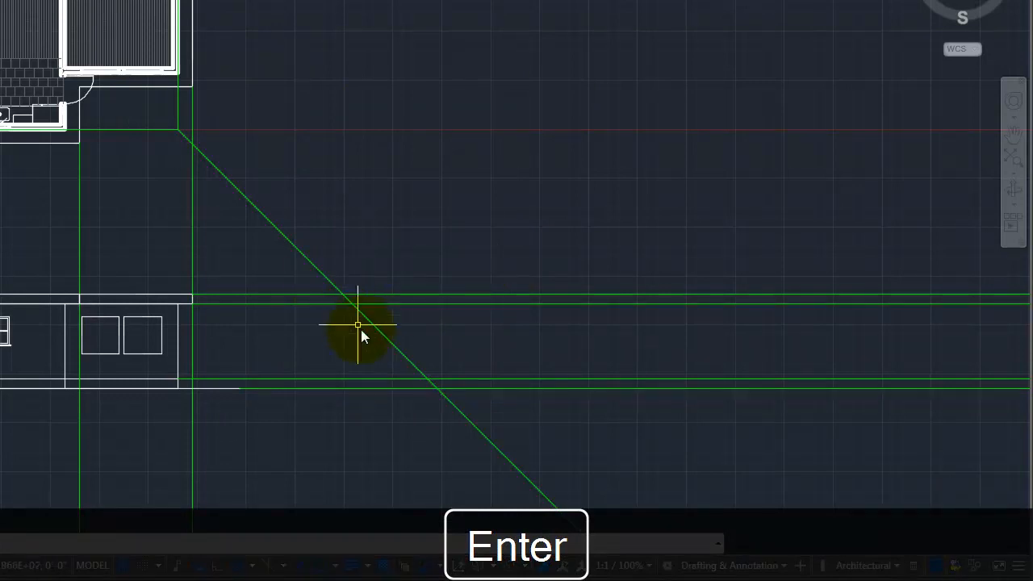
Draw a vertical ray upward from the intersection of the diagonal guide and the ground line ray.
right_click(446, 410)
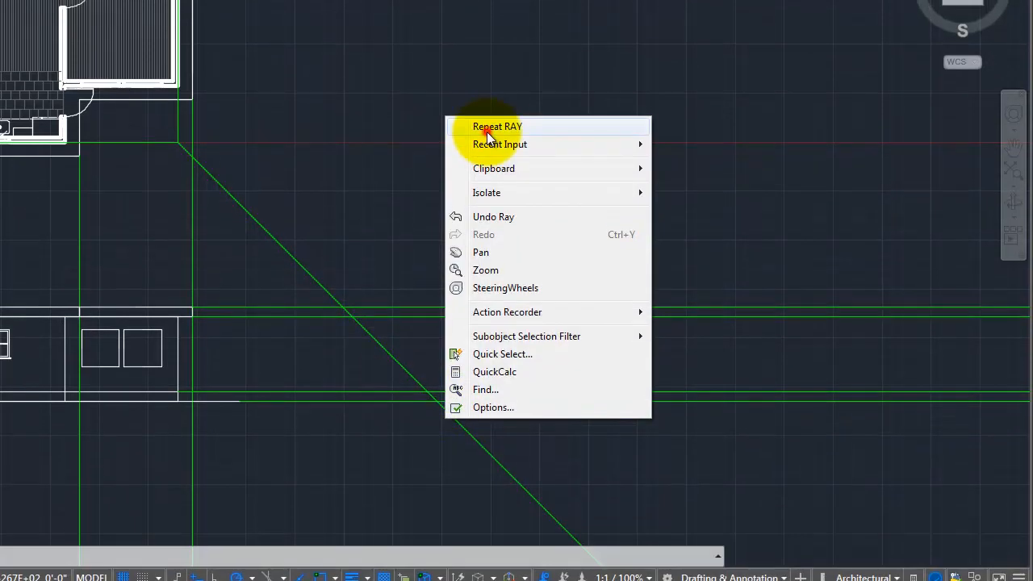
click(484, 113)
click(437, 405)
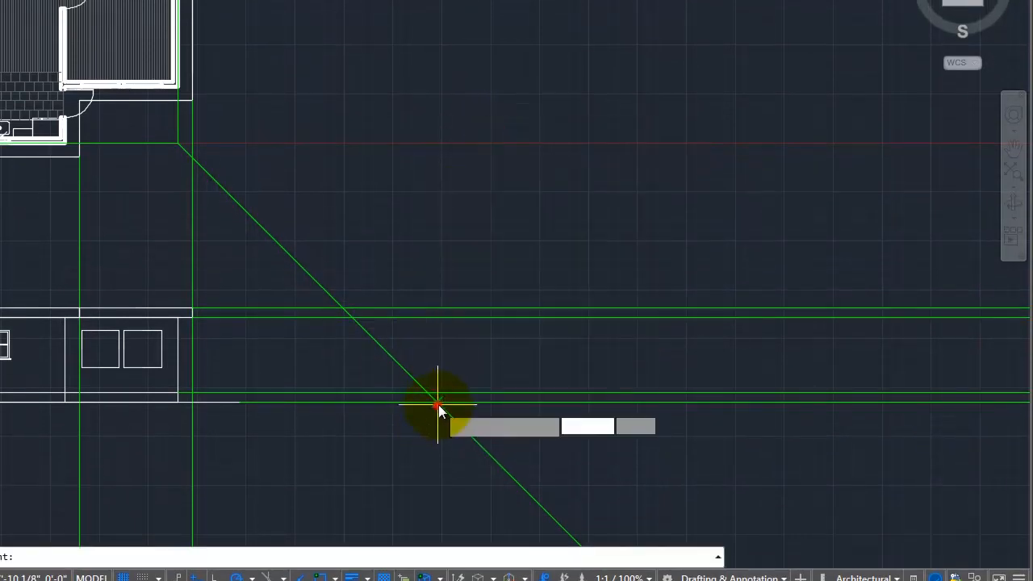
click(437, 260)
key(Return)
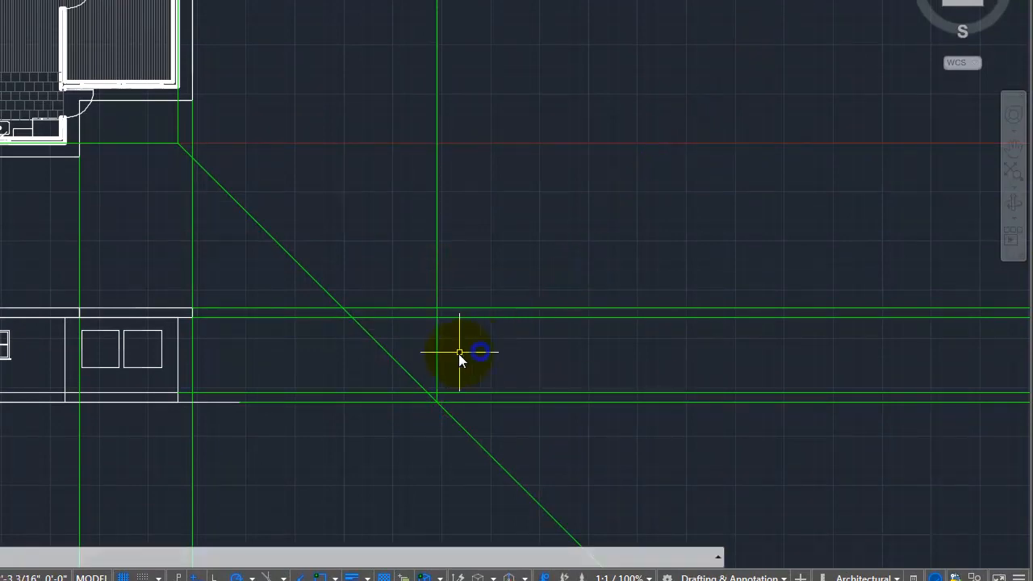
Draw a vertical ray upward from the intersection of the diagonal guide and the floor line ray.
right_click(430, 384)
click(468, 94)
click(427, 391)
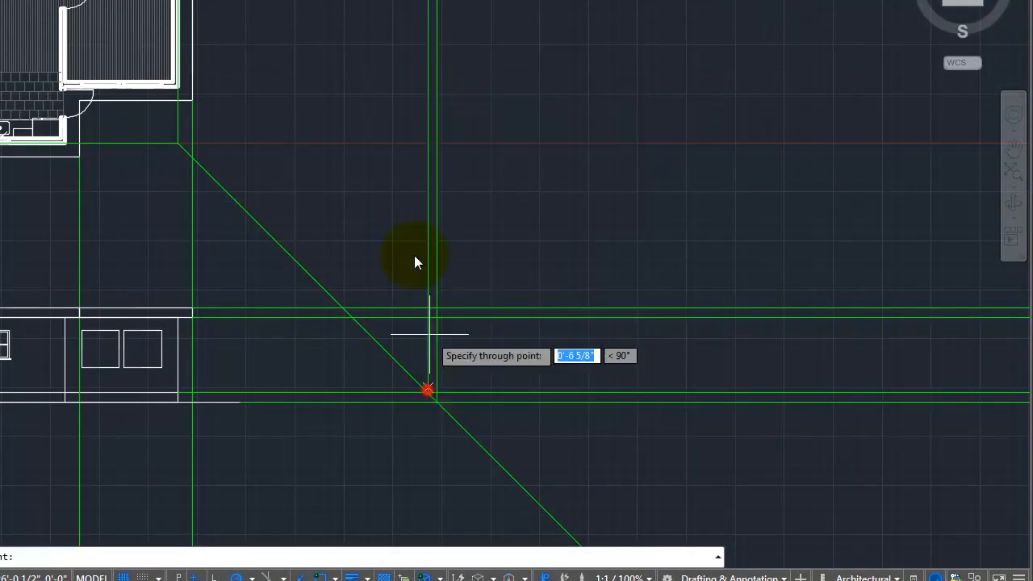
click(427, 201)
key(Return)
Draw a vertical ray upward from where the diagonal guide crosses the ray of the roof band's lower edge.
right_click(357, 327)
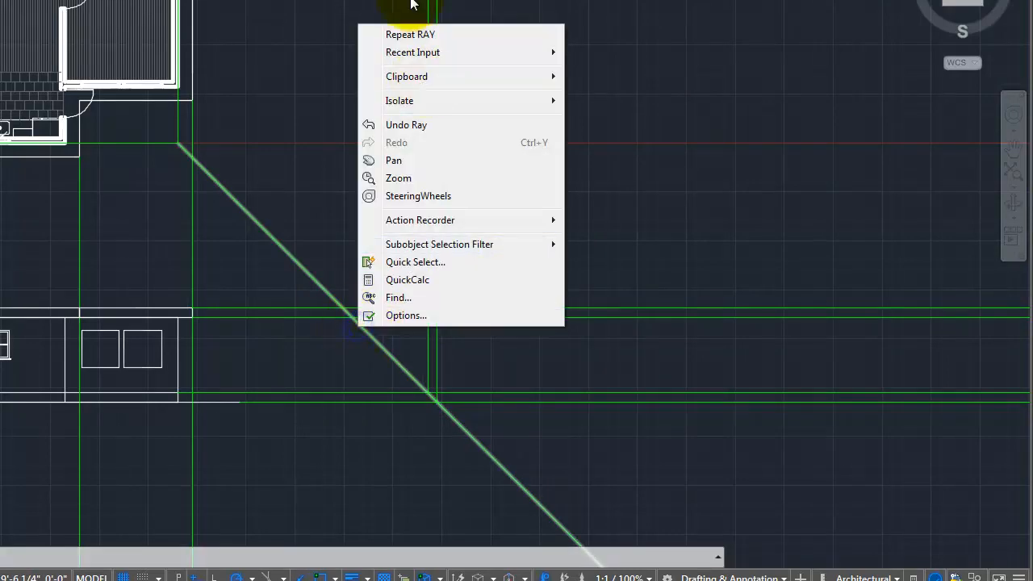
click(407, 32)
click(356, 318)
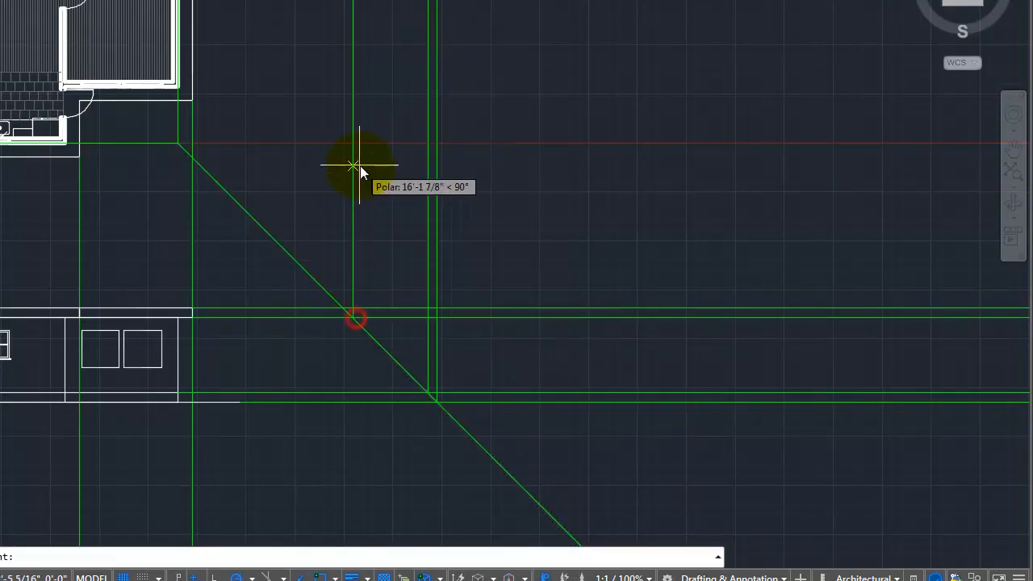
click(358, 166)
key(Return)
Draw a vertical ray upward from where the diagonal guide crosses the ray of the roof band's upper edge.
right_click(570, 372)
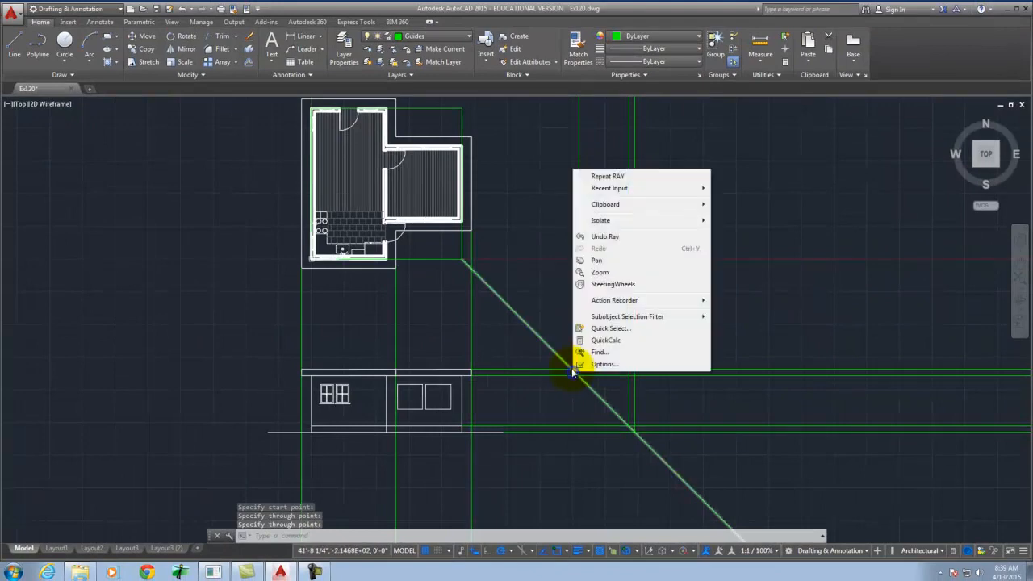
click(587, 170)
click(572, 370)
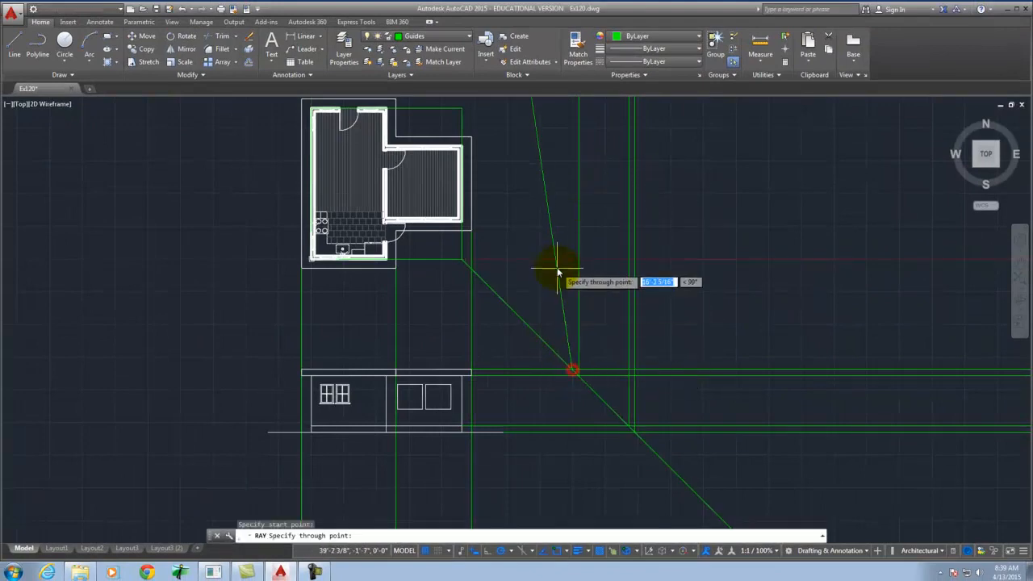
click(570, 264)
key(Return)
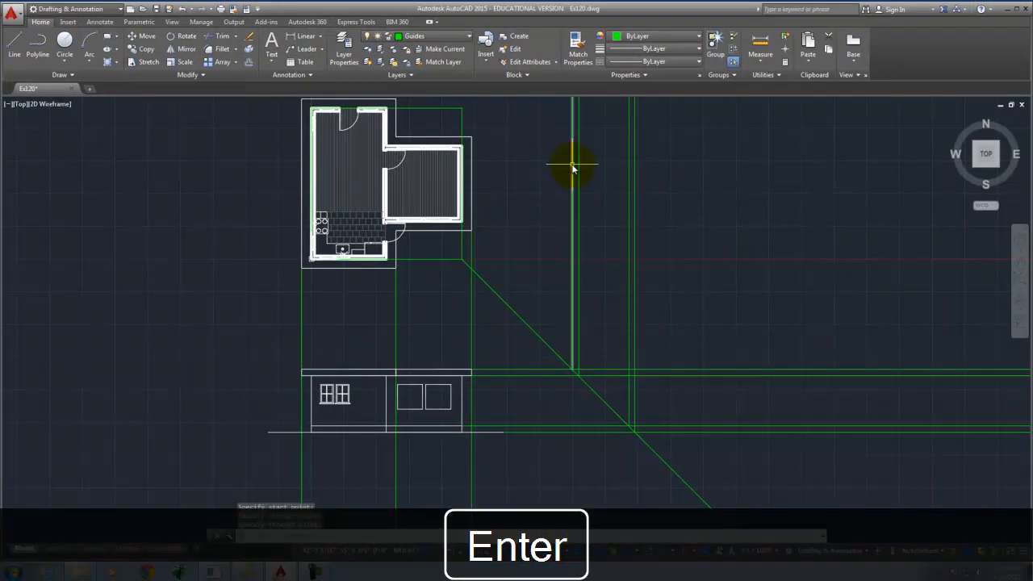
Draw a horizontal ray eastward from the outer southeast corner of the kitchen wall in the floor plan.
scroll(351, 275, down, 4)
scroll(351, 274, up, 4)
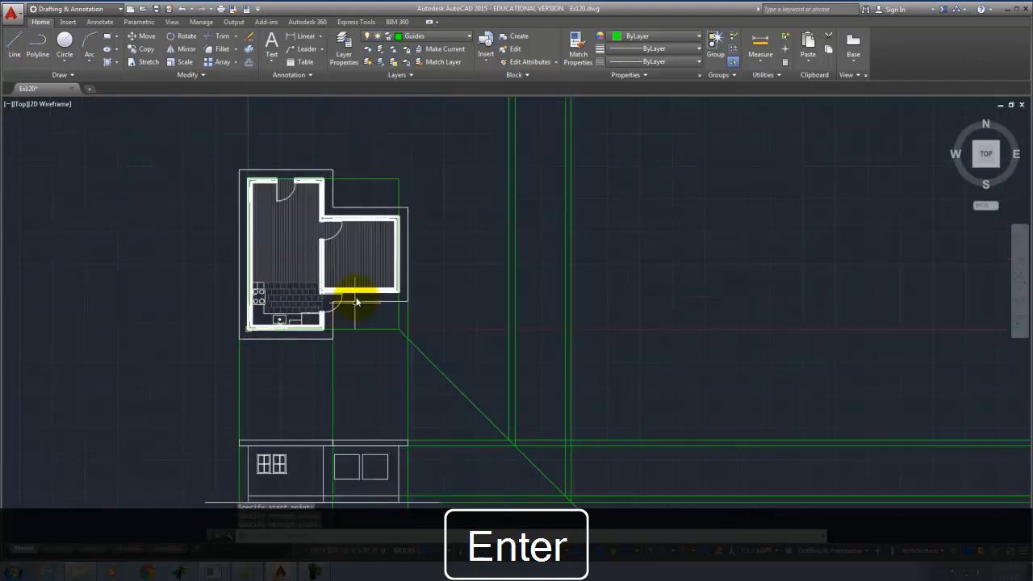
scroll(330, 323, up, 4)
right_click(323, 326)
click(346, 330)
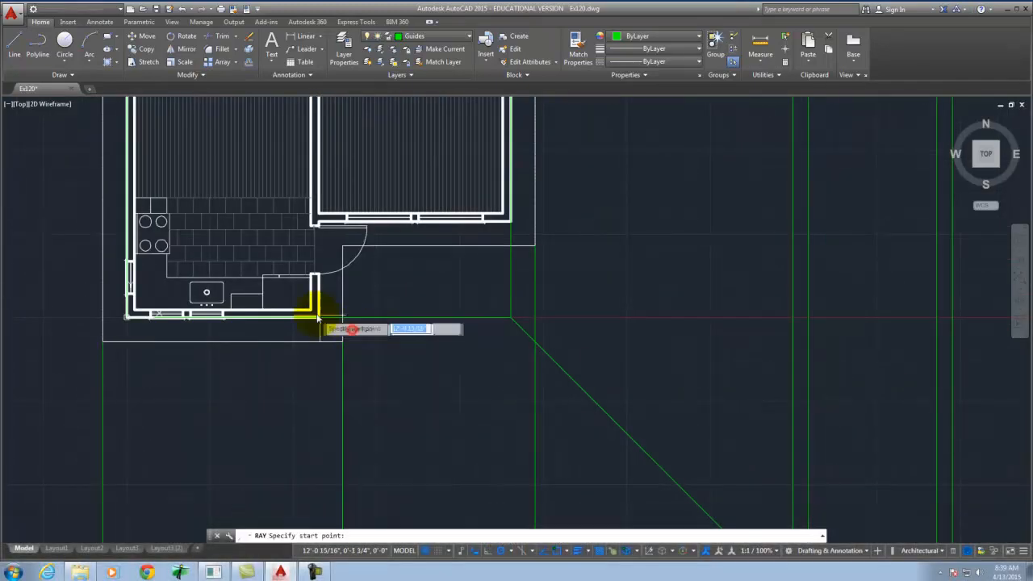
click(315, 322)
click(417, 322)
key(Return)
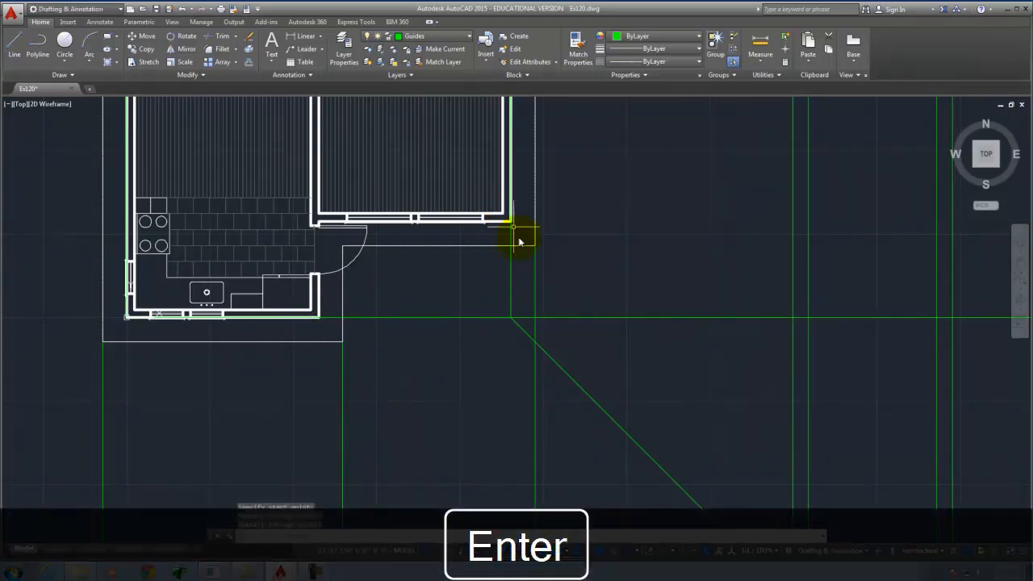
Draw a horizontal ray eastward from the outer southeast corner of the plan's east room.
right_click(506, 218)
click(528, 219)
click(509, 220)
click(594, 223)
key(Return)
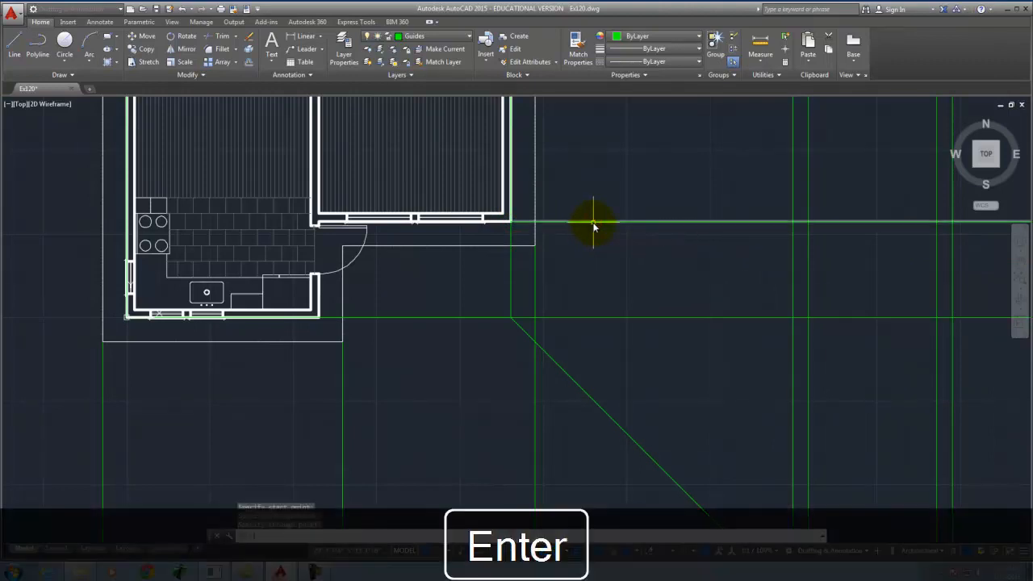
Project the outer northeast corner of the plan's east room eastward with a horizontal ray.
scroll(428, 379, down, 5)
scroll(420, 347, up, 8)
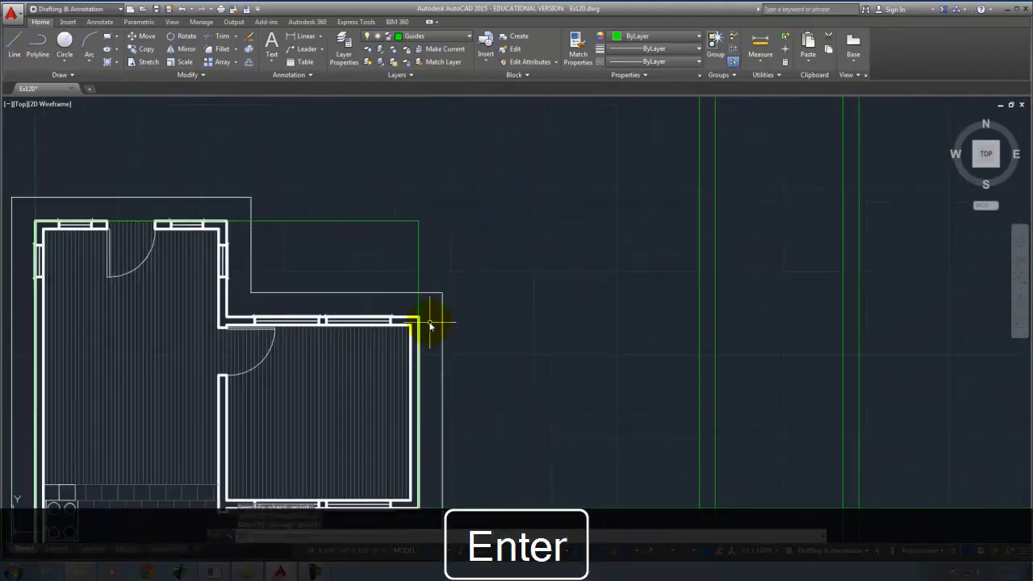
Draw a horizontal guide ray running east from the upper outer corner of the plan's east wing.
right_click(417, 320)
click(465, 327)
click(417, 319)
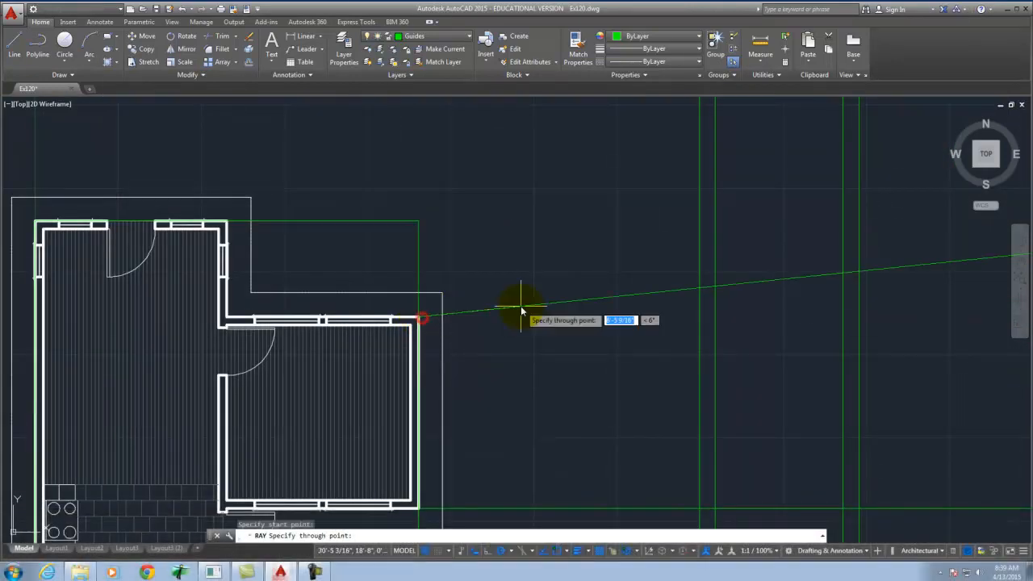
click(524, 319)
key(Return)
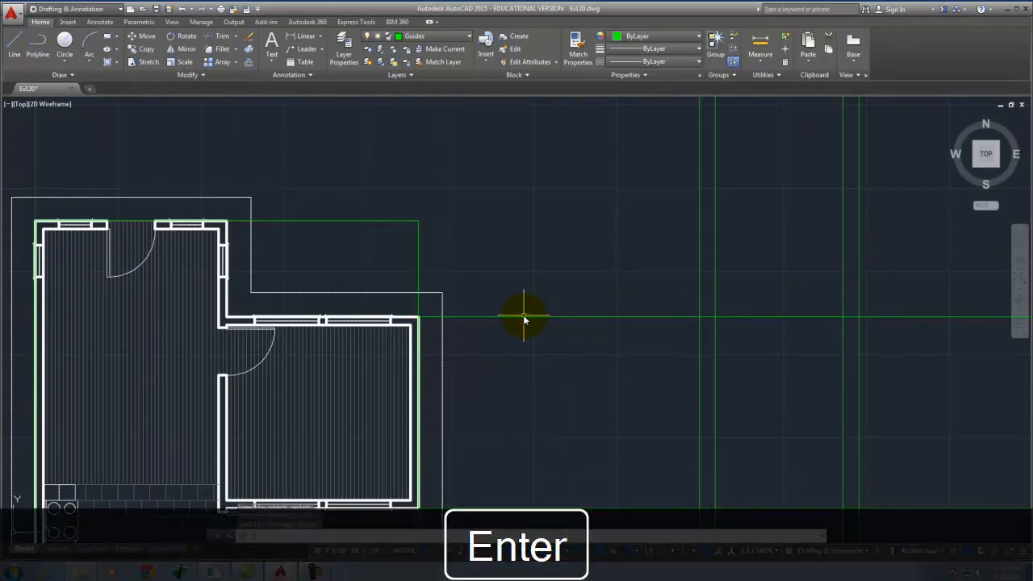
Draw a horizontal guide ray running east from the upper outer corner of the main block's walls.
right_click(220, 216)
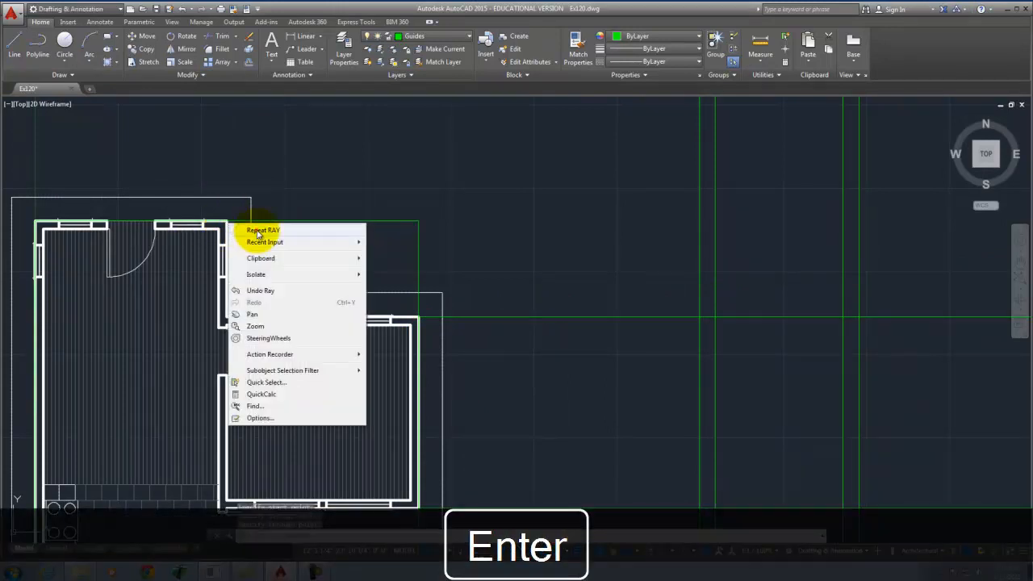
click(242, 227)
click(229, 226)
click(448, 220)
key(Return)
scroll(351, 218, down, 4)
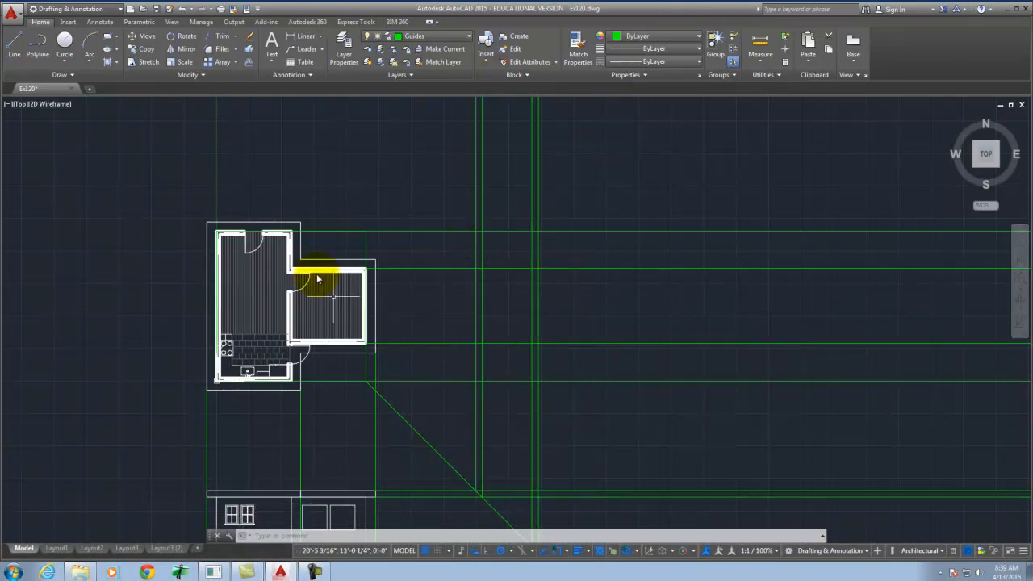
Create a layer named East Elevation and make it the current layer.
click(442, 39)
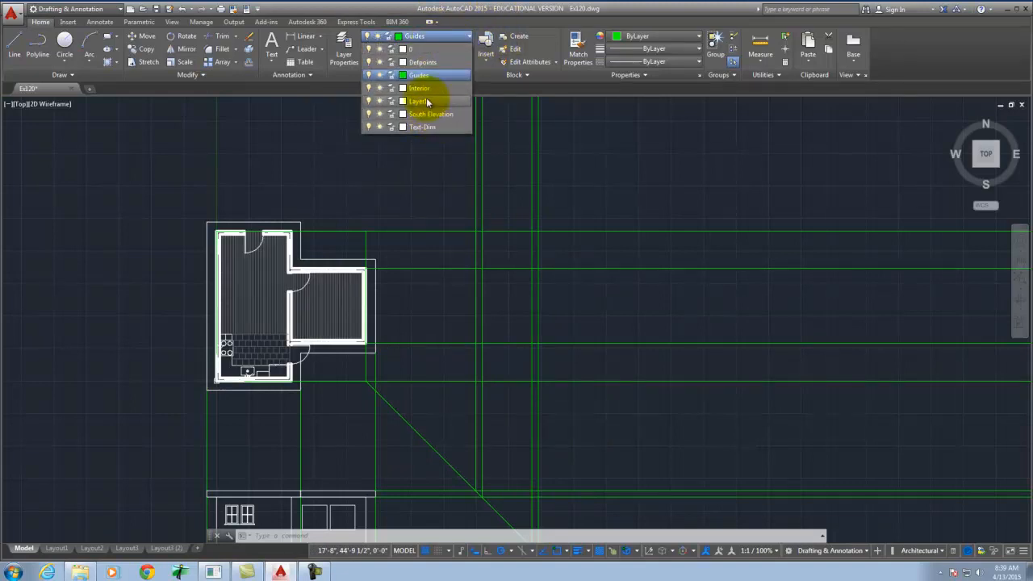
click(339, 45)
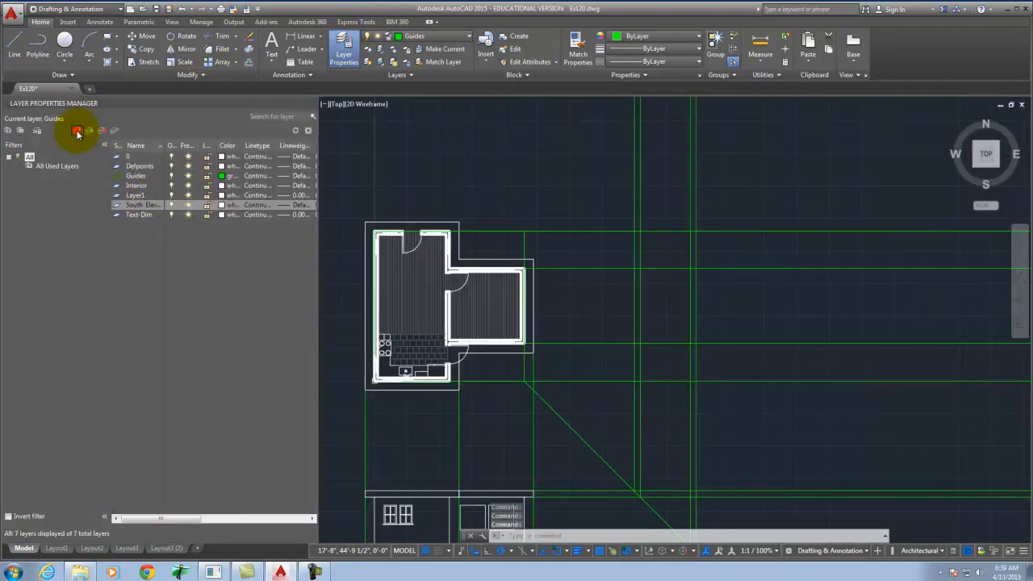
click(77, 131)
text(East Elevation)
key(Return)
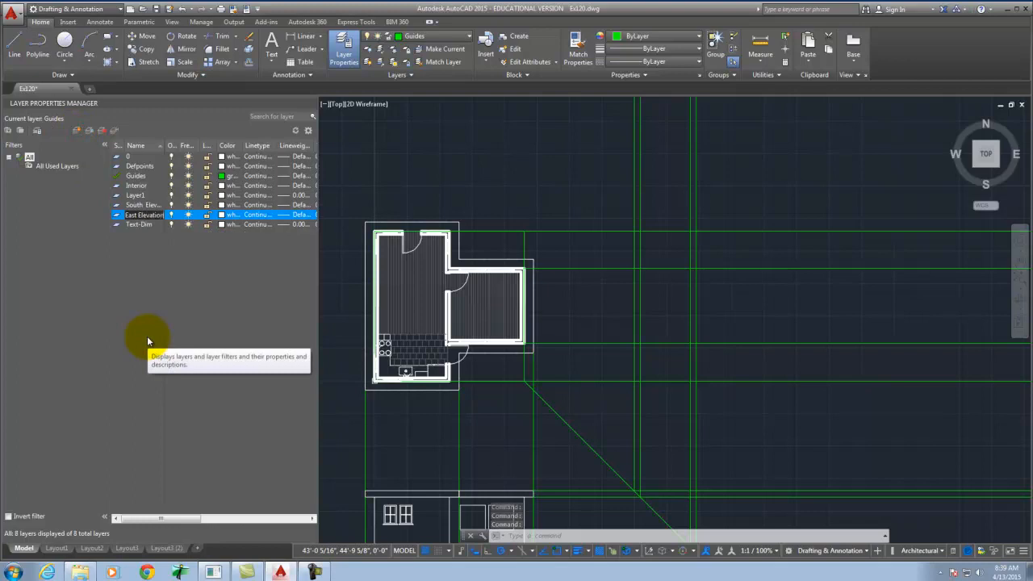
double_click(115, 214)
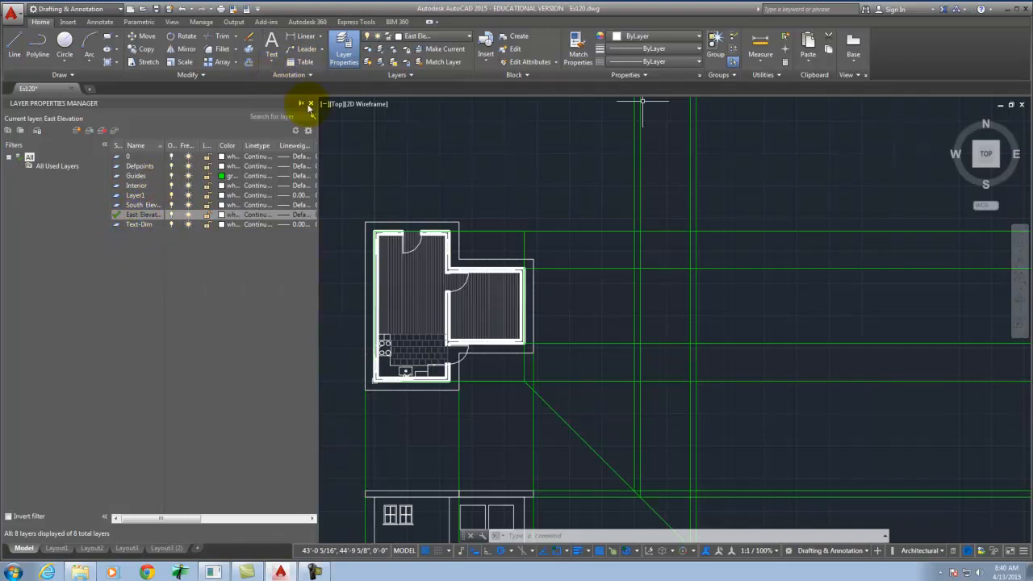
click(311, 104)
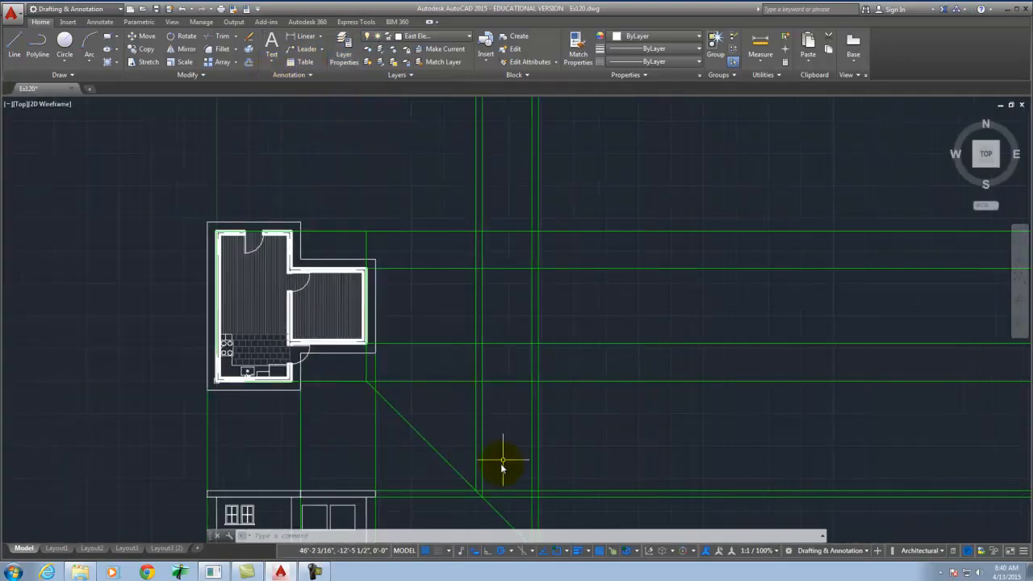
Draw a line along the east wing's lower wall guide, from the second vertical guide to the outermost one.
scroll(502, 392, up, 2)
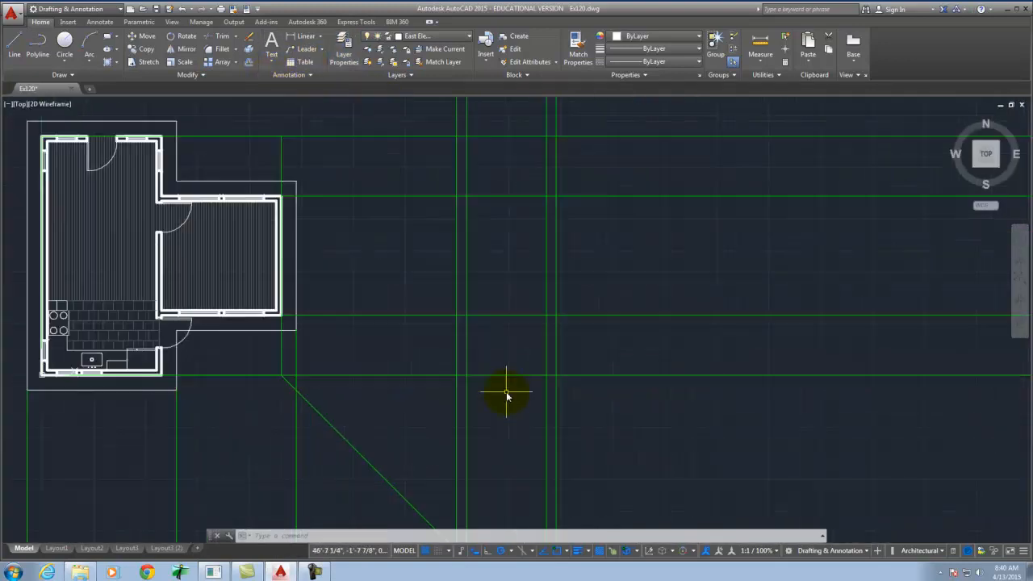
click(11, 46)
click(468, 314)
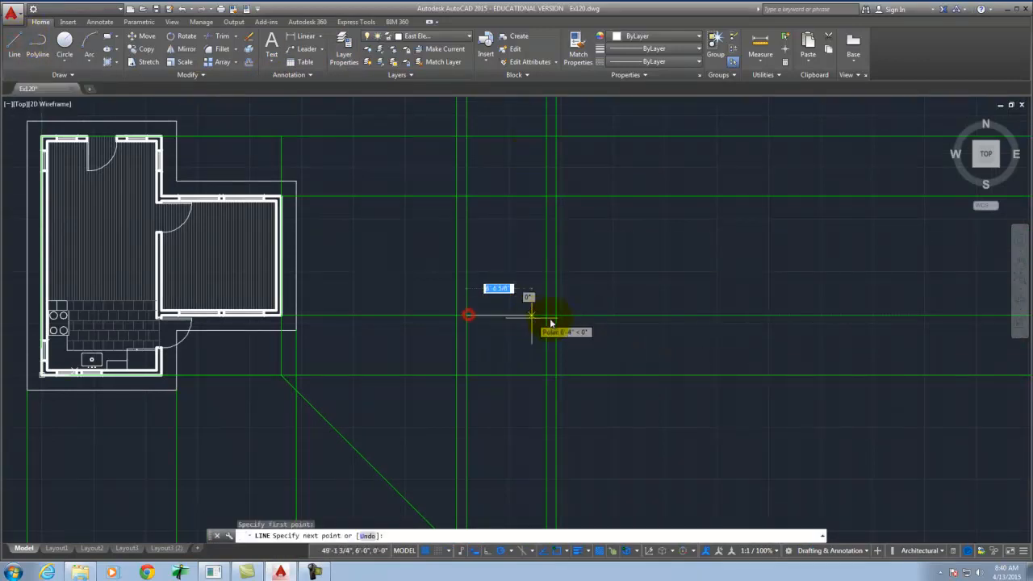
click(555, 315)
right_click(556, 317)
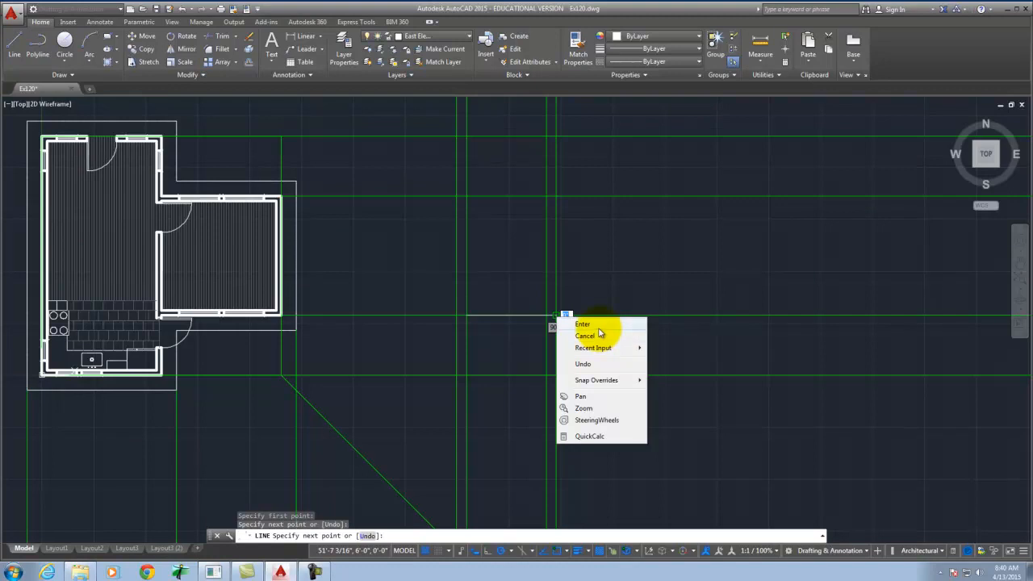
click(596, 325)
Draw a matching line along the east wing's upper wall guide, between the second and outermost vertical guides.
right_click(473, 200)
click(509, 206)
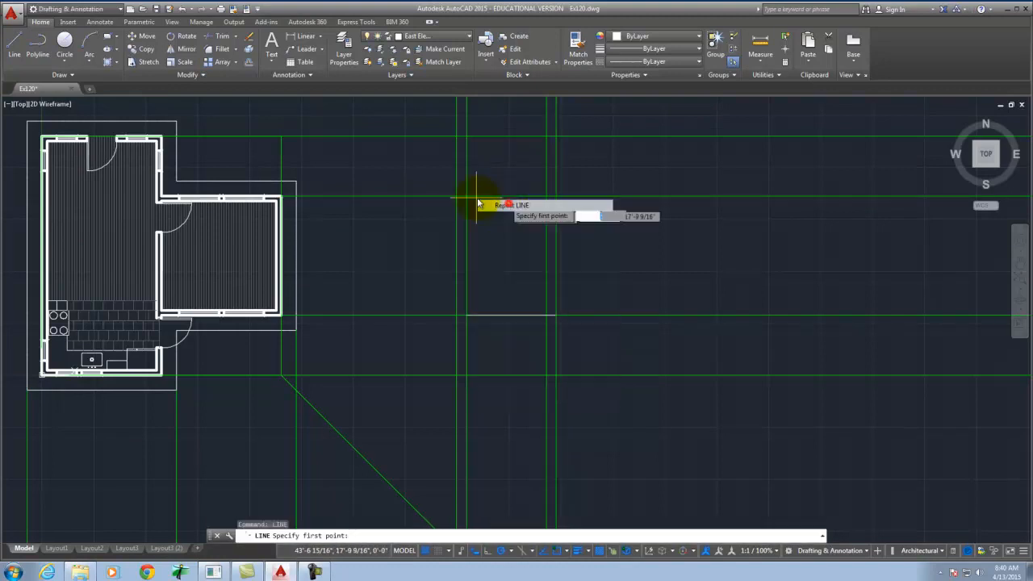
click(466, 196)
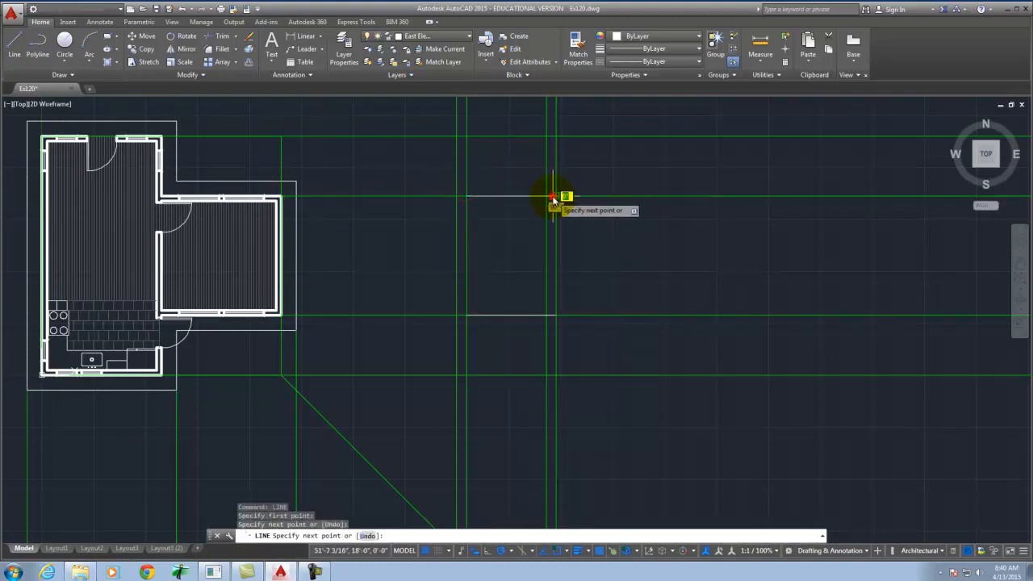
right_click(554, 198)
click(590, 205)
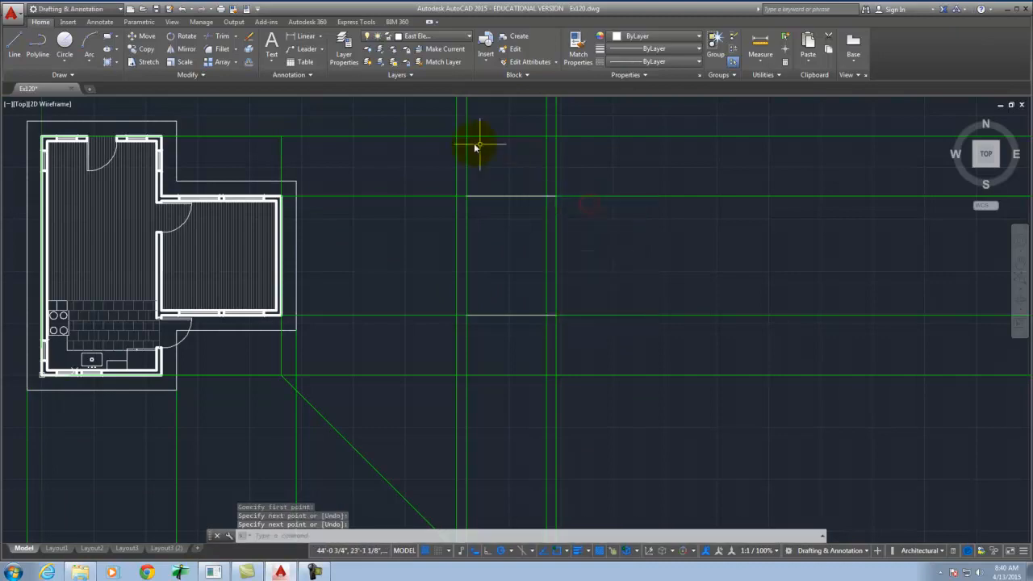
Draw a line along the second vertical guide, from the uppermost horizontal wall guide to the lowest one.
right_click(466, 142)
click(518, 151)
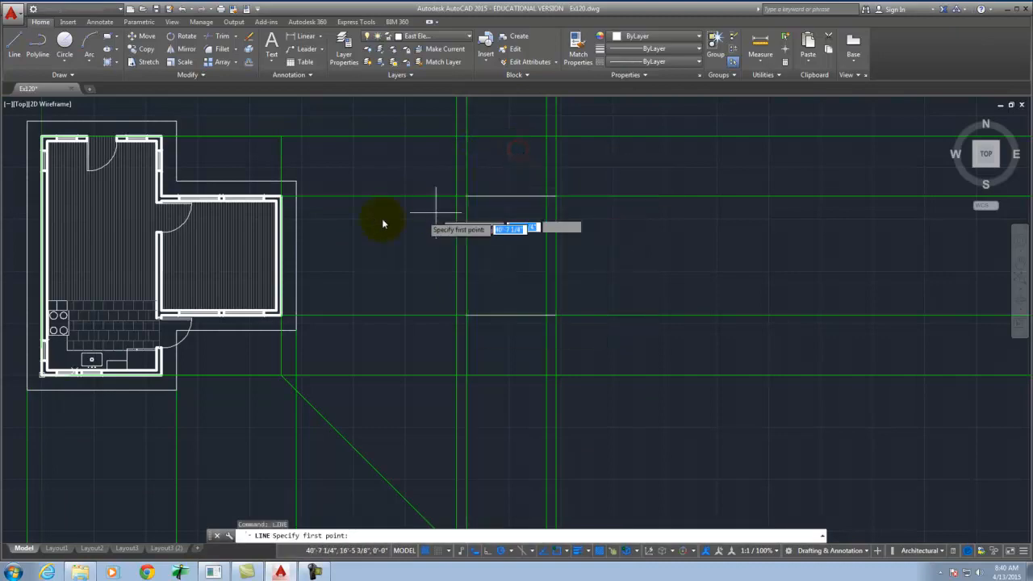
scroll(461, 178, down, 3)
scroll(438, 180, up, 3)
click(437, 153)
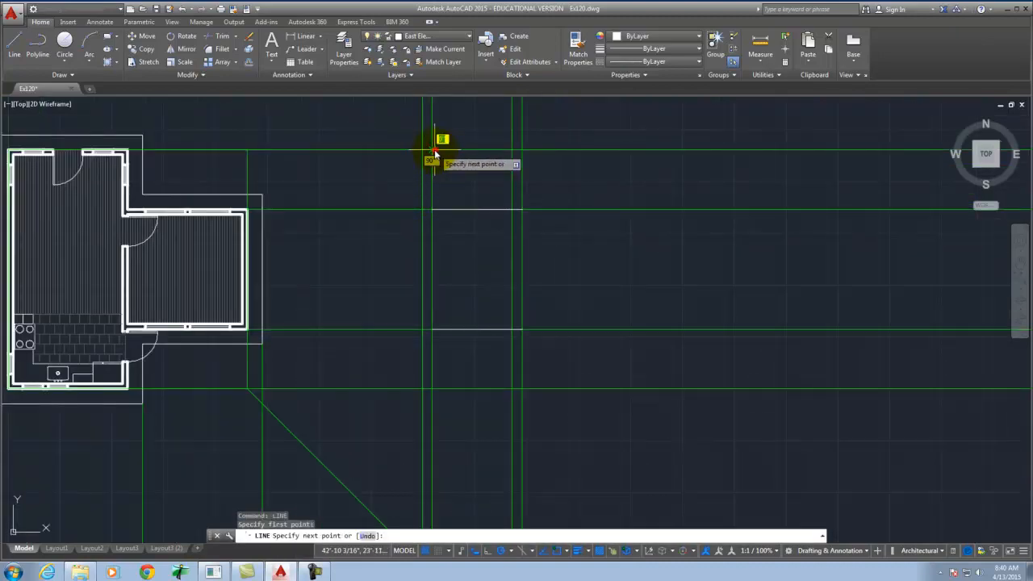
click(134, 410)
right_click(134, 410)
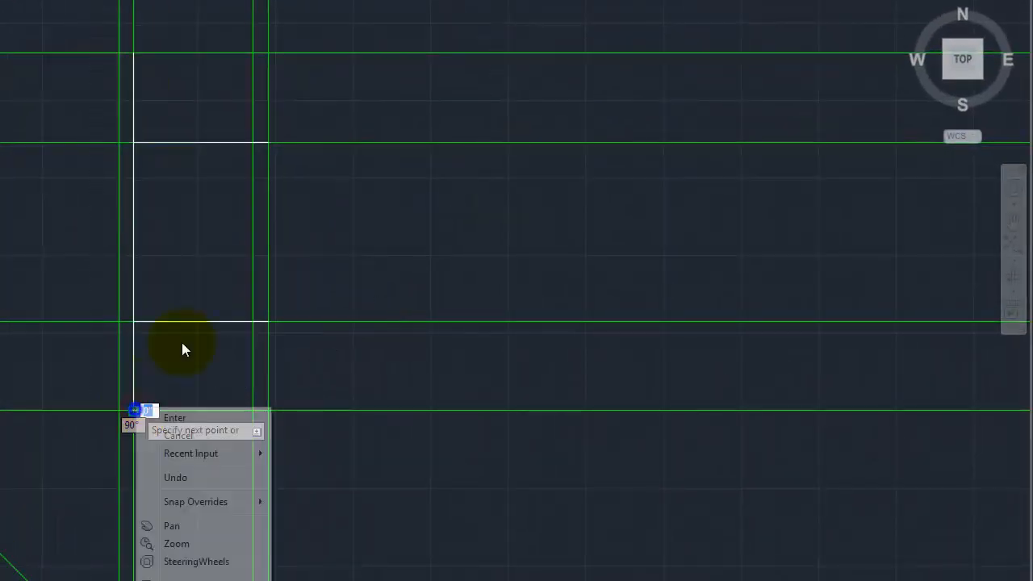
click(192, 423)
Draw a line on the third vertical guide, from the uppermost wall guide to the east wing's upper wall line.
right_click(261, 413)
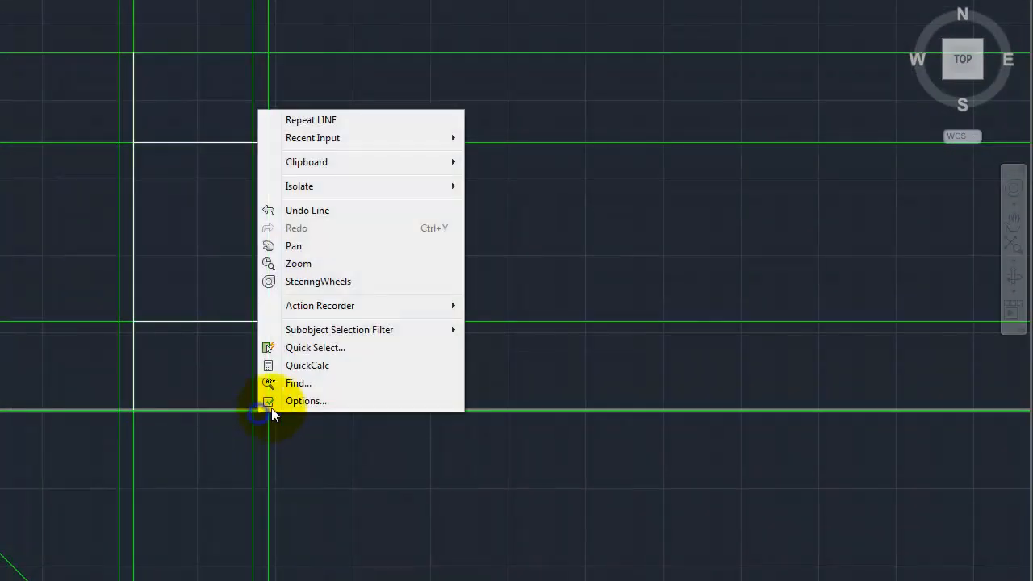
click(321, 127)
click(254, 49)
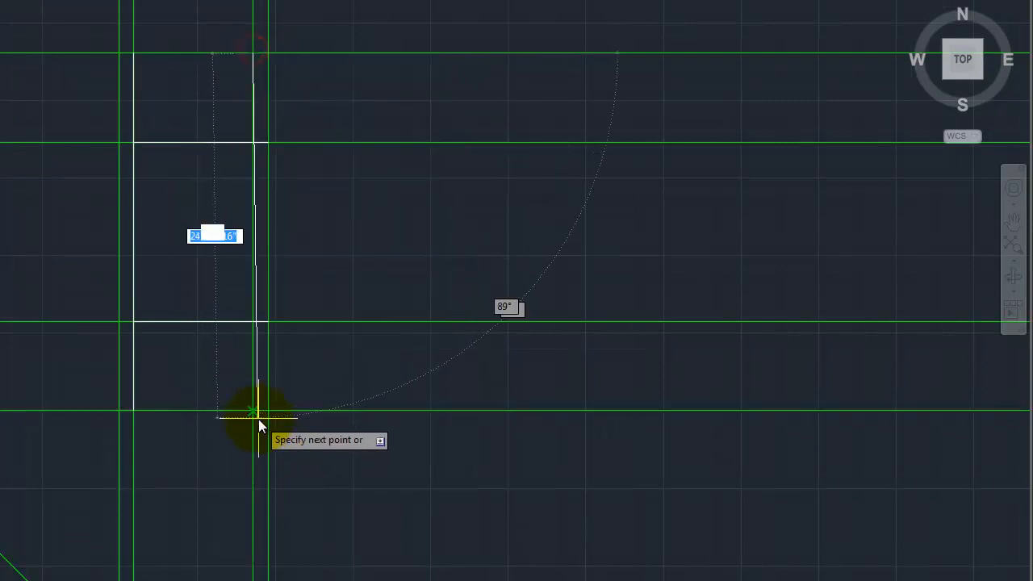
right_click(251, 139)
click(287, 146)
Continue the line on the third vertical guide between the east wing's upper and lower wall lines.
right_click(259, 144)
click(289, 148)
click(253, 144)
click(253, 321)
right_click(250, 320)
click(275, 326)
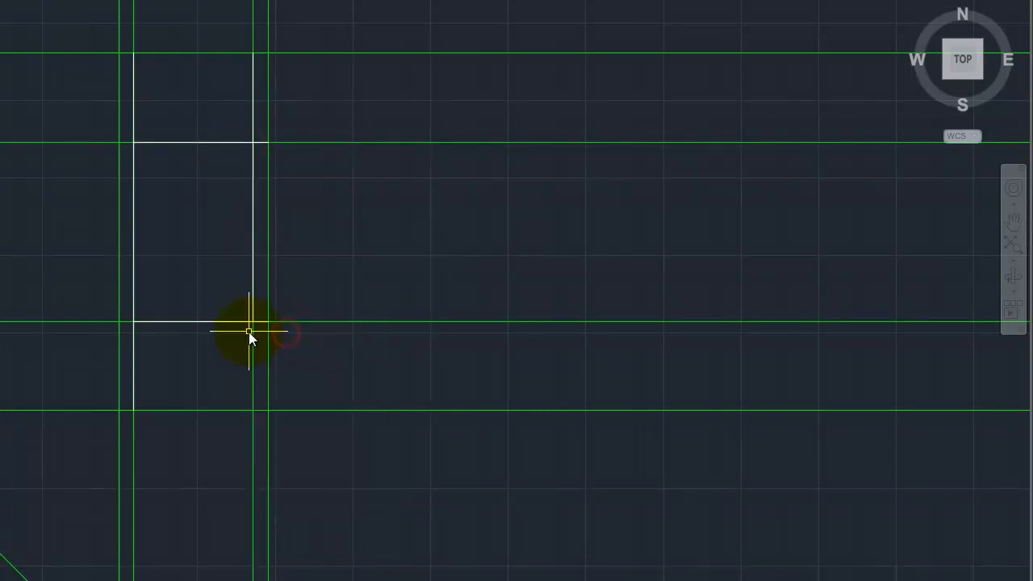
Extend the third vertical guide's linework with a line from the wing's lower wall line to the lowest wall guide.
right_click(253, 324)
click(275, 337)
click(253, 321)
click(250, 411)
right_click(252, 412)
click(305, 415)
Draw the elevation's lower end wall along the lowest wall guide, from the second vertical guide to the outermost one.
right_click(156, 421)
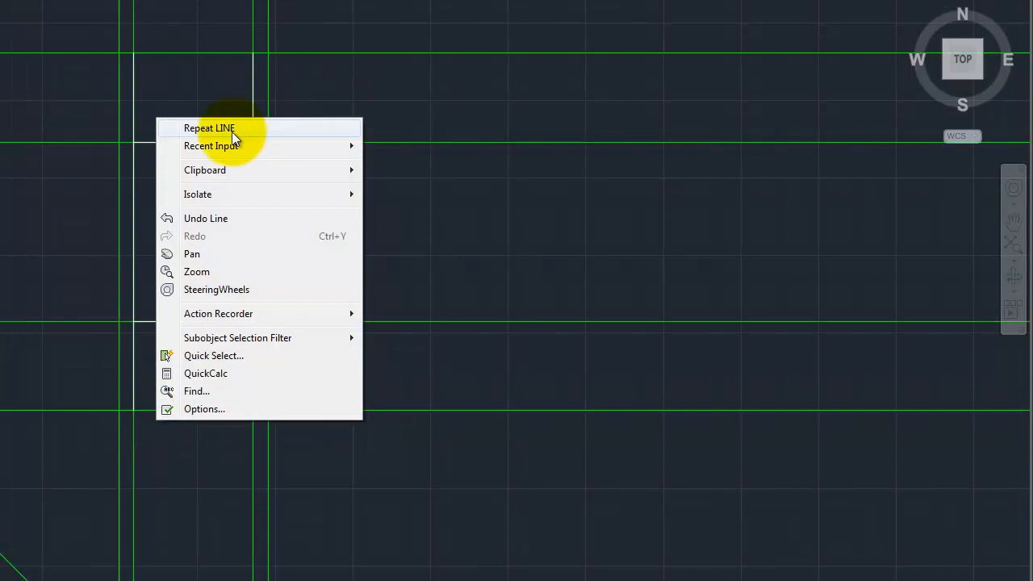
click(232, 129)
click(132, 410)
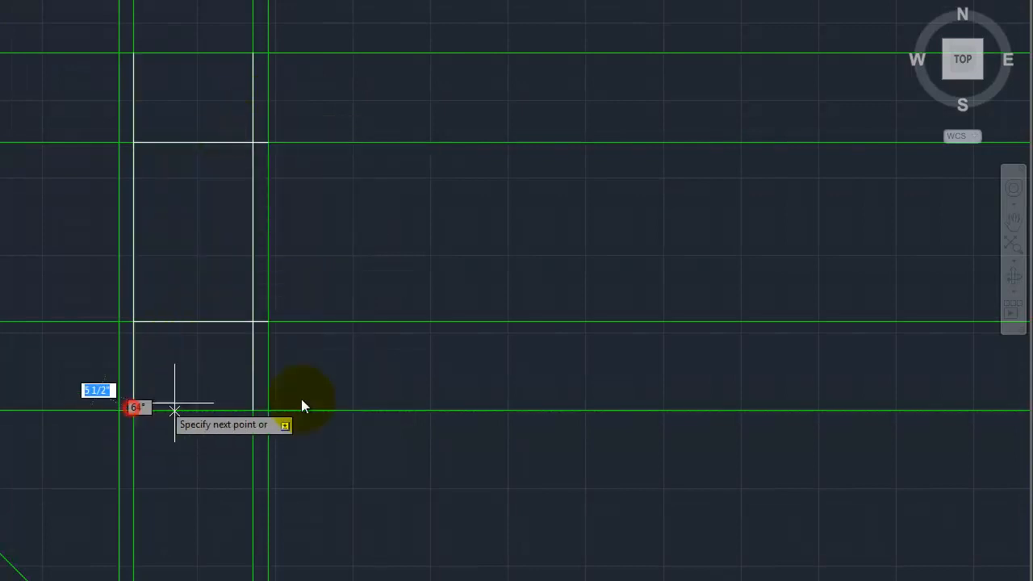
click(270, 411)
right_click(271, 410)
click(309, 422)
Draw the elevation's upper end wall along the uppermost wall guide, from the second vertical guide to the outermost one.
right_click(137, 60)
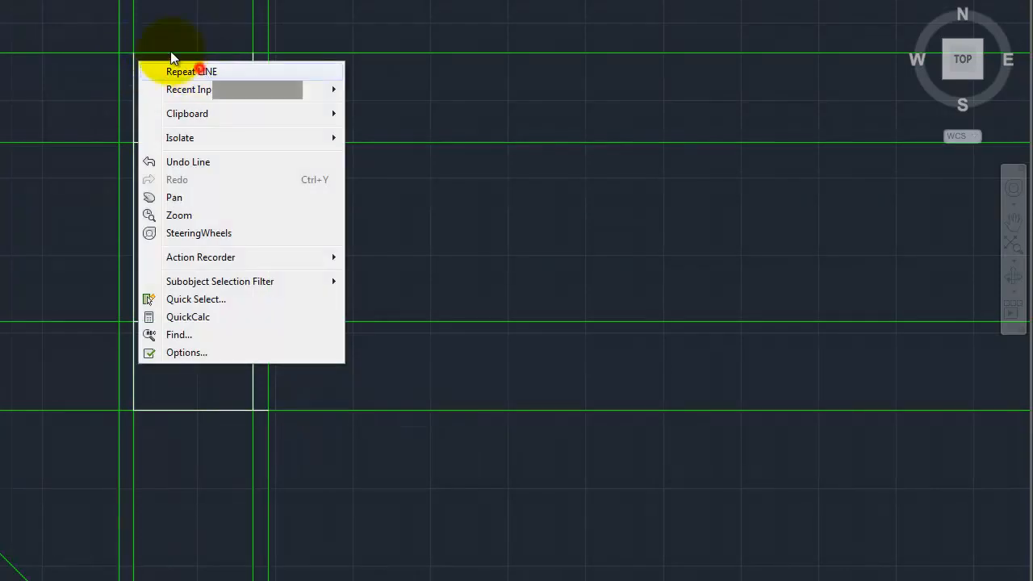
click(201, 73)
click(141, 50)
click(266, 53)
right_click(267, 53)
click(307, 62)
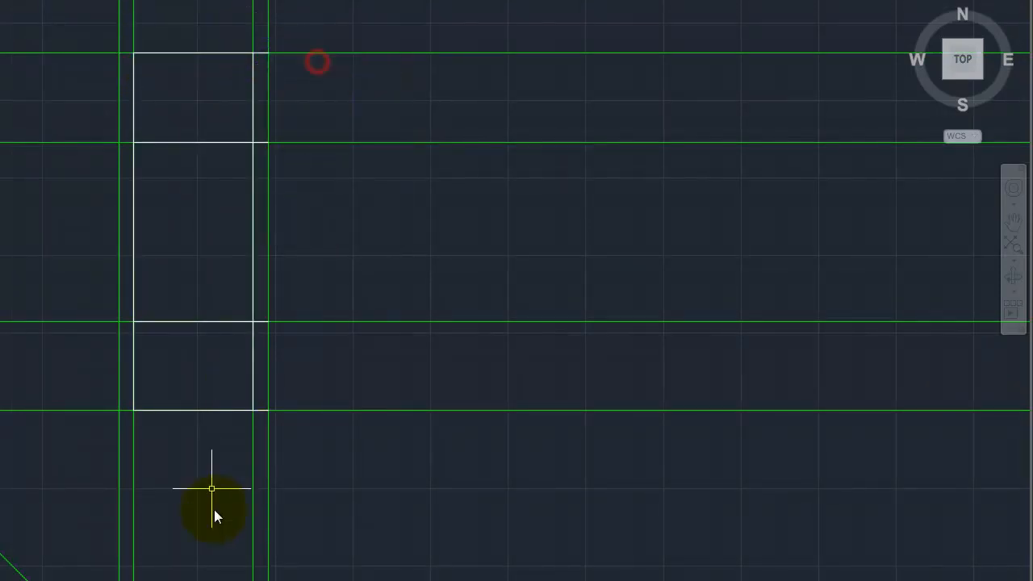
Draw the ground line along the outermost vertical guide, extending it past both ends of the elevation.
right_click(266, 468)
click(319, 176)
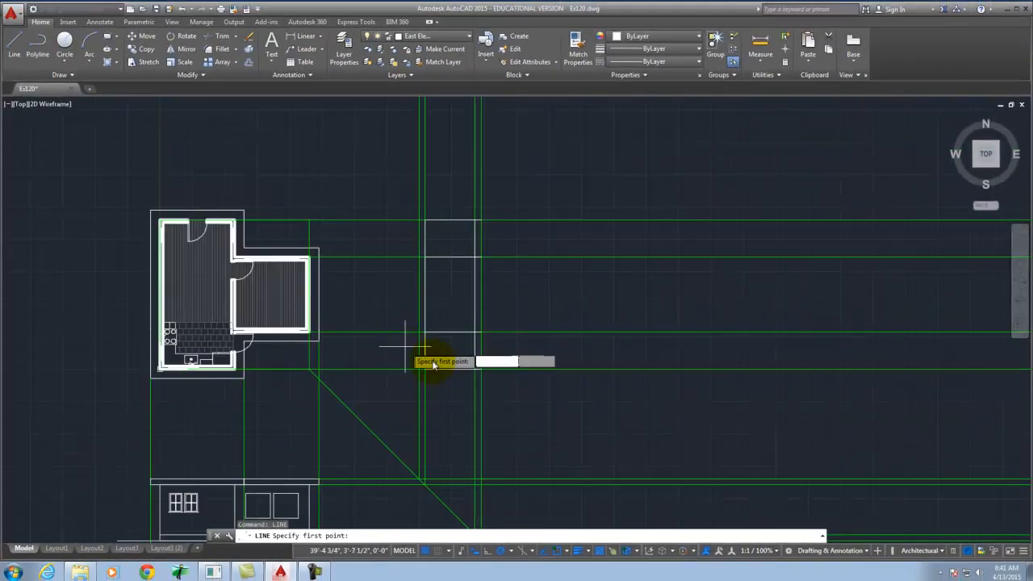
click(480, 481)
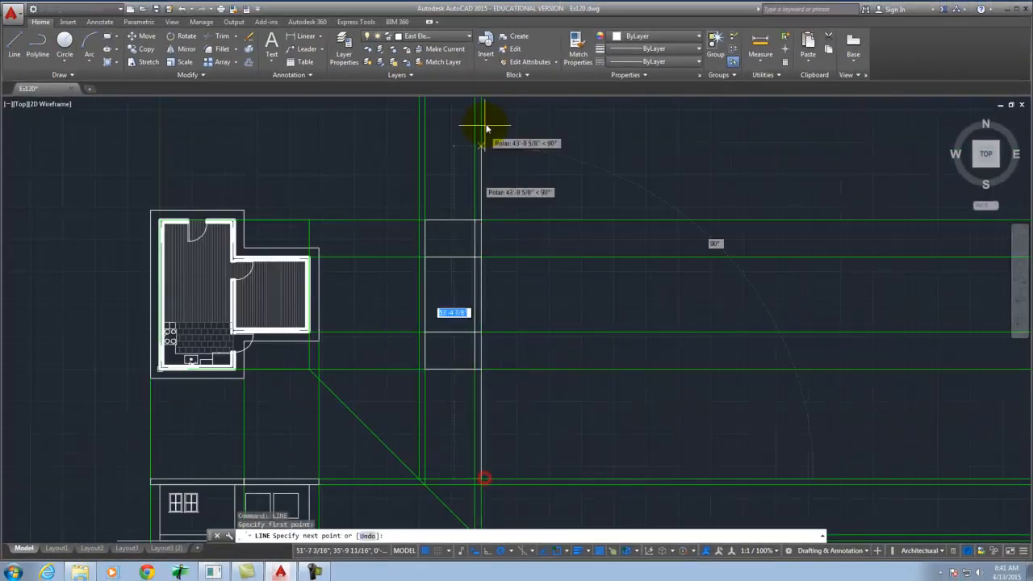
right_click(482, 169)
click(527, 179)
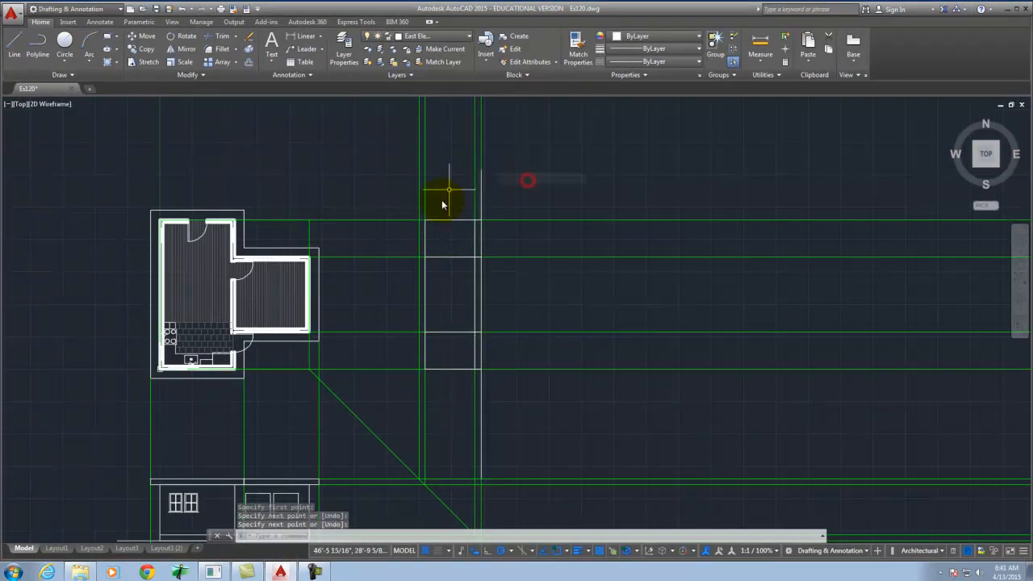
Turn the Guides layer off to check the elevation lines and turn it back on.
click(439, 37)
click(368, 88)
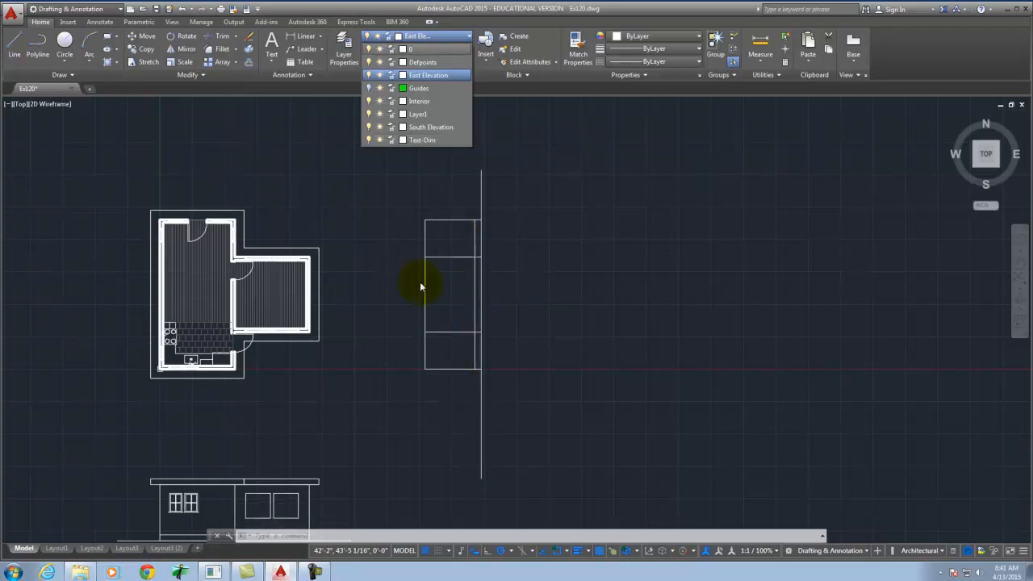
click(369, 89)
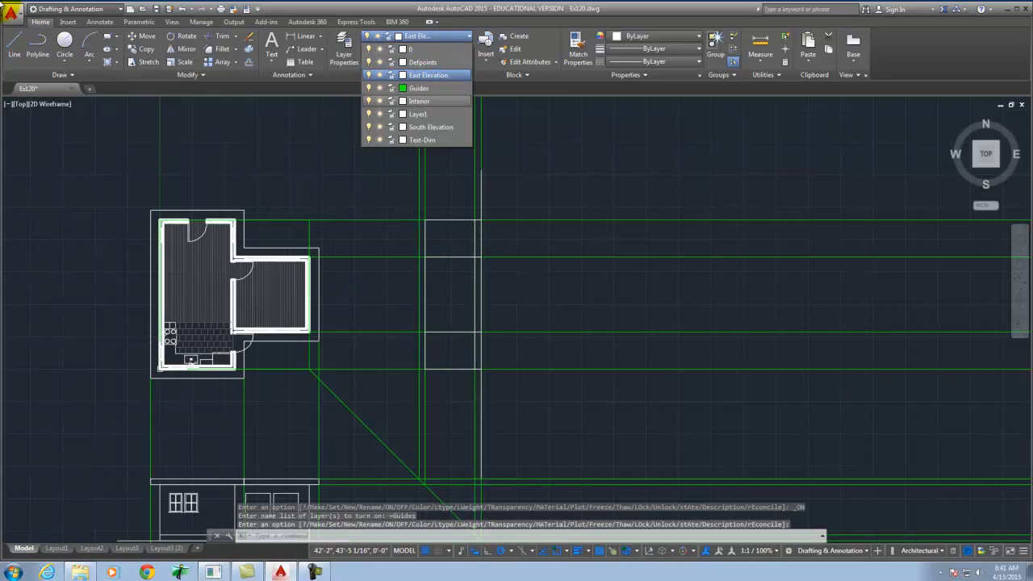
click(469, 28)
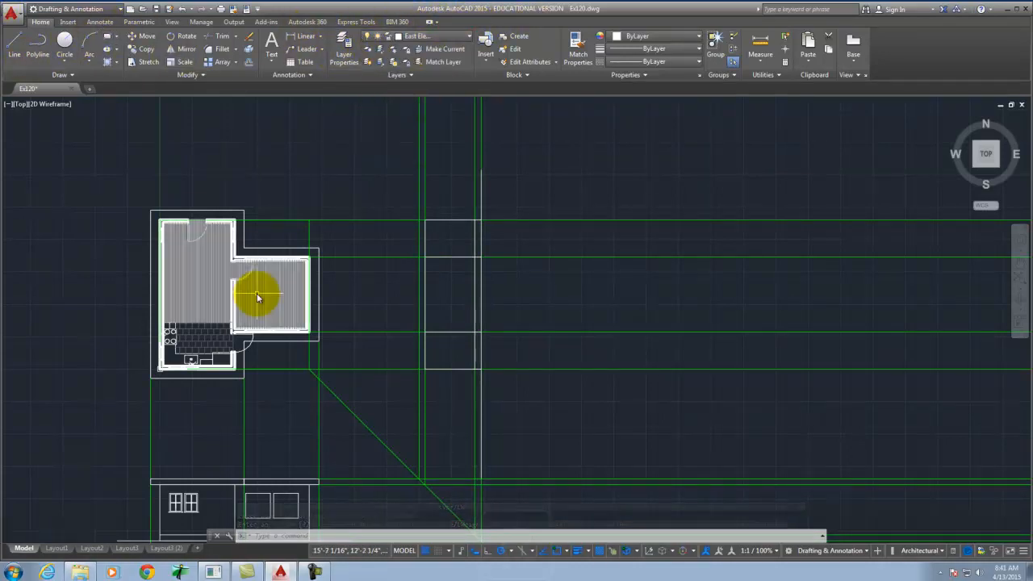
Draw a horizontal ray running east from the main block's lower roof edge across the elevation.
text(ray)
key(Return)
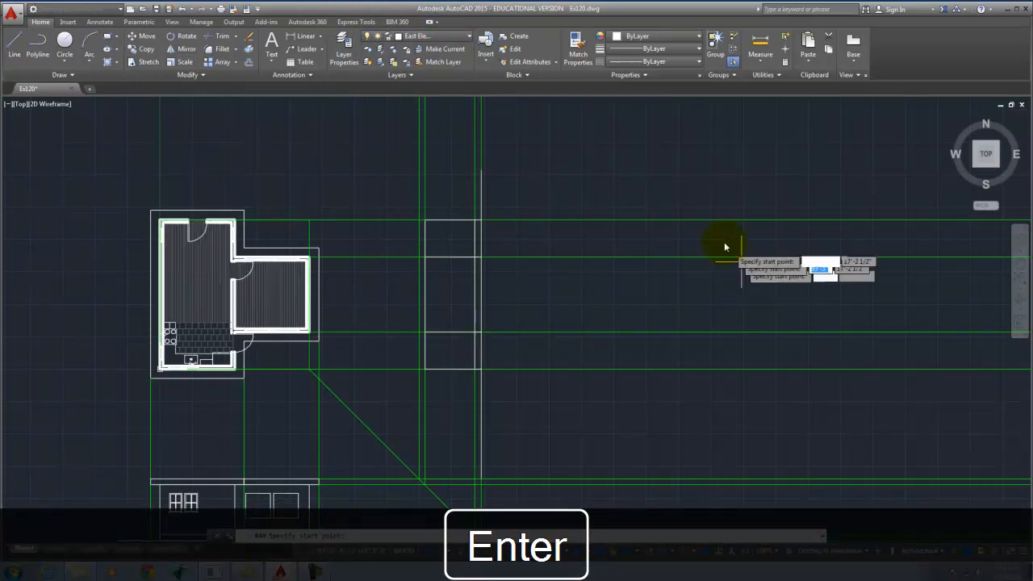
click(276, 380)
key(Return)
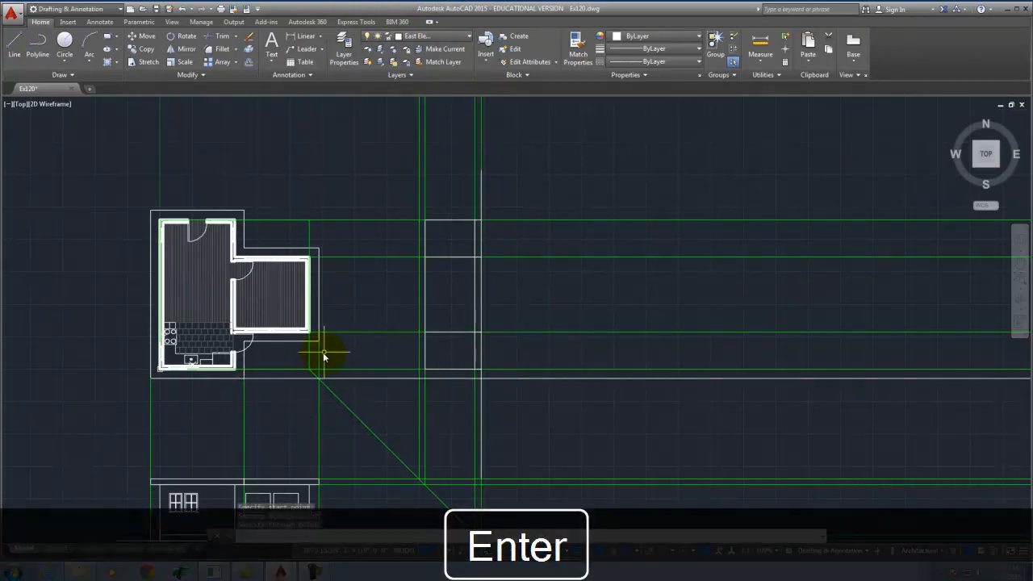
Draw a horizontal ray running east from the lower outer corner of the east wing's roof outline.
scroll(323, 356, up, 5)
right_click(316, 339)
click(349, 346)
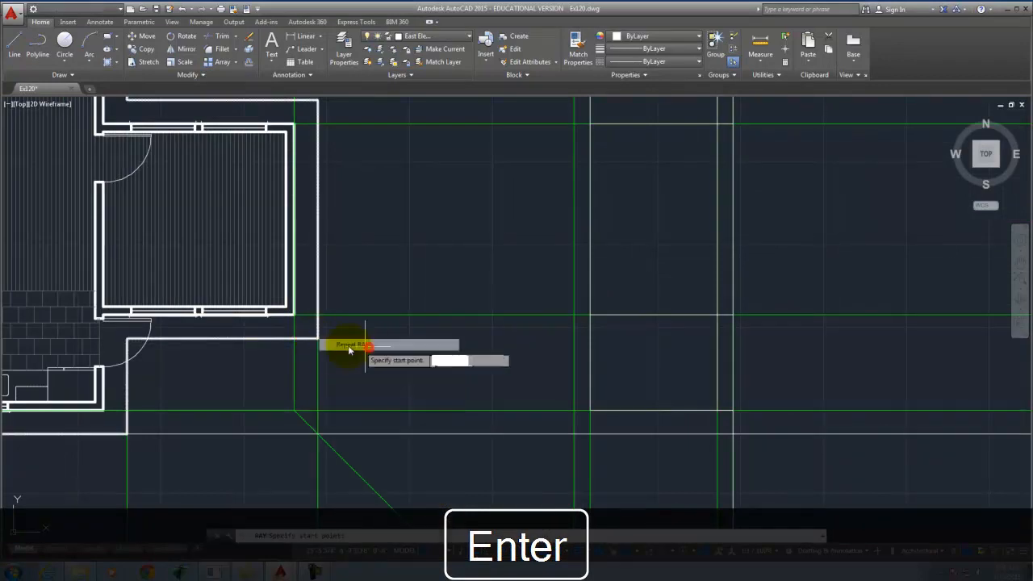
click(320, 339)
key(Return)
scroll(392, 347, down, 5)
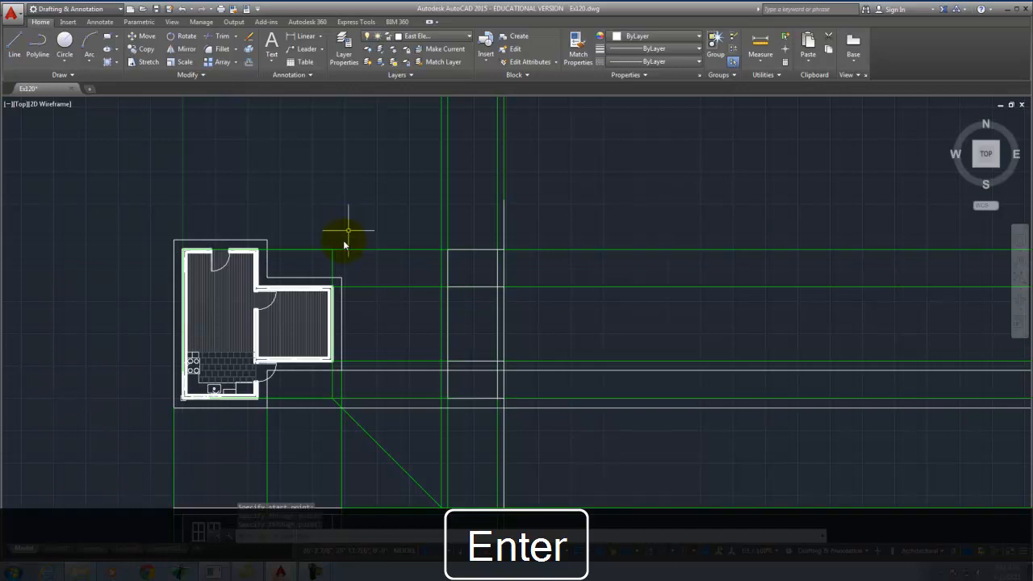
Draw a horizontal ray running east from the upper outer corner of the east wing's roof outline.
scroll(345, 239, up, 3)
right_click(352, 295)
click(392, 301)
click(335, 304)
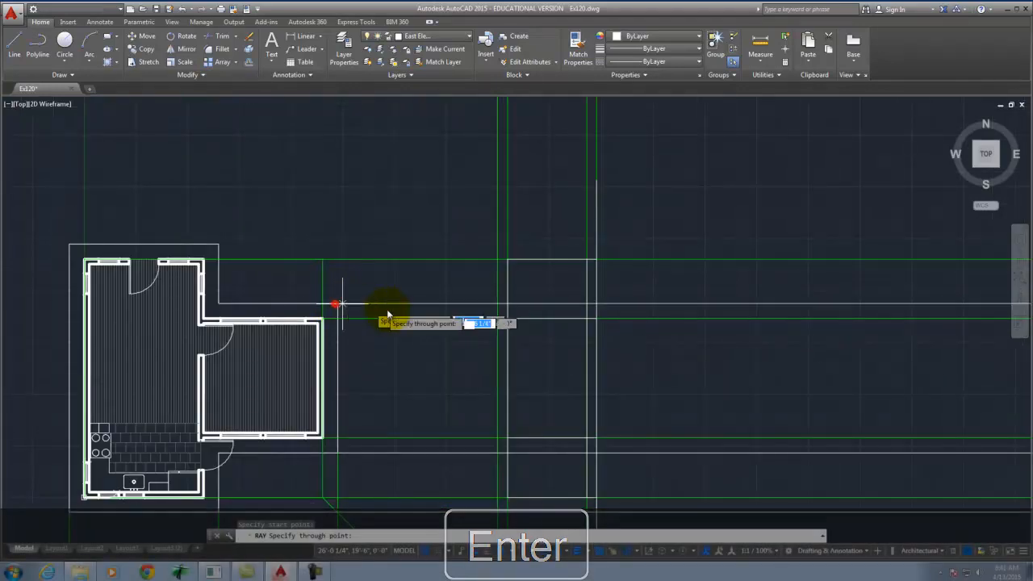
click(387, 305)
key(Return)
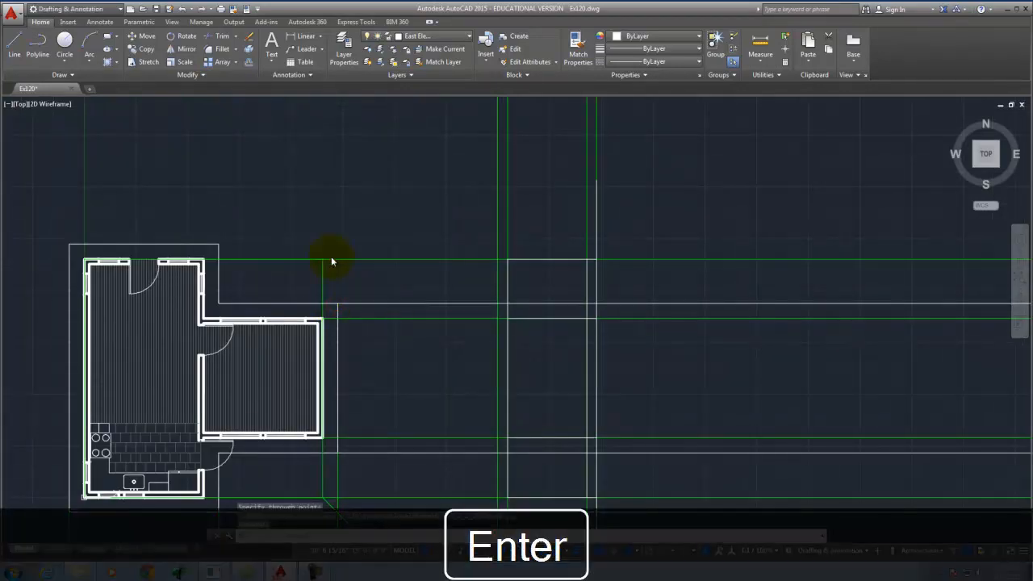
Draw a horizontal ray running east from the upper outer corner of the main block's roof outline.
right_click(209, 240)
click(230, 239)
click(218, 244)
click(300, 245)
key(Return)
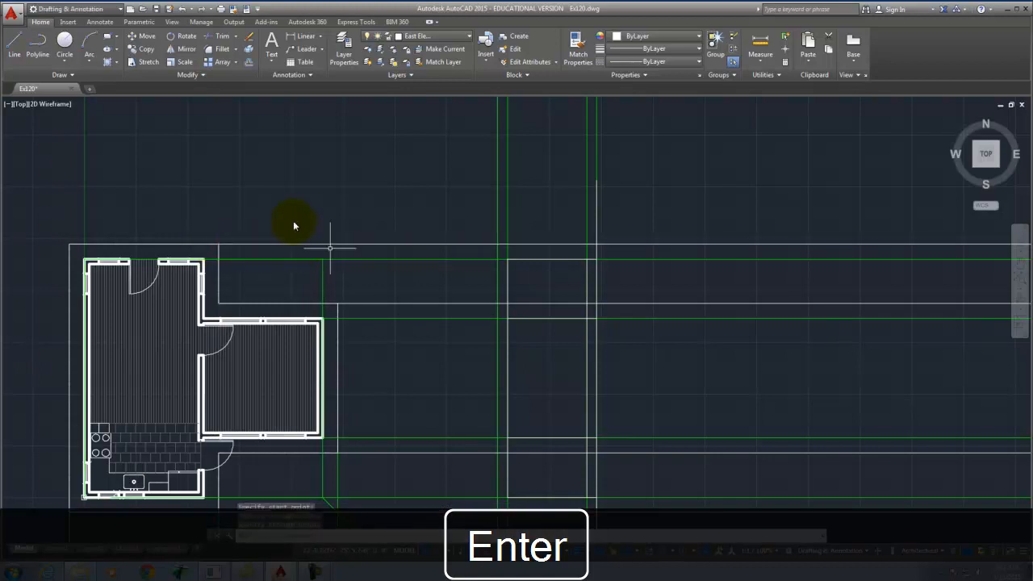
Draw the northern fascia section as a polyline from the wing's upper roof ray along the outer guide to the wall corner.
click(38, 44)
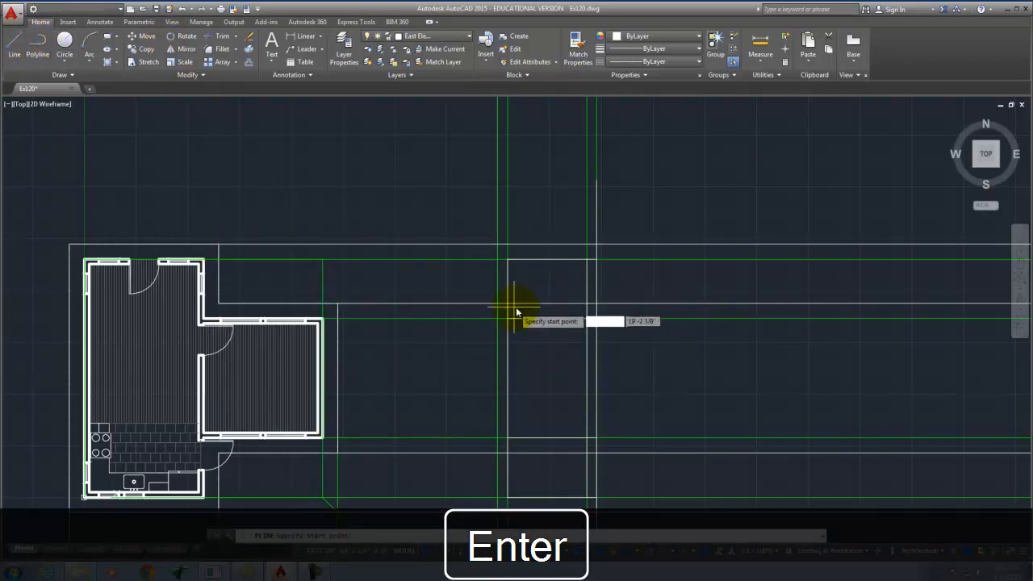
scroll(484, 302, up, 2)
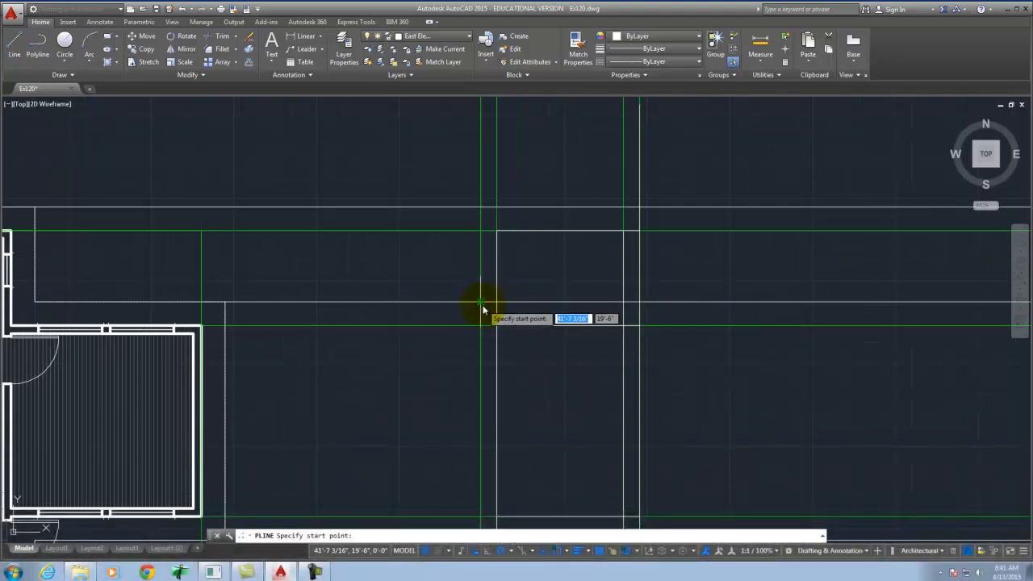
click(482, 300)
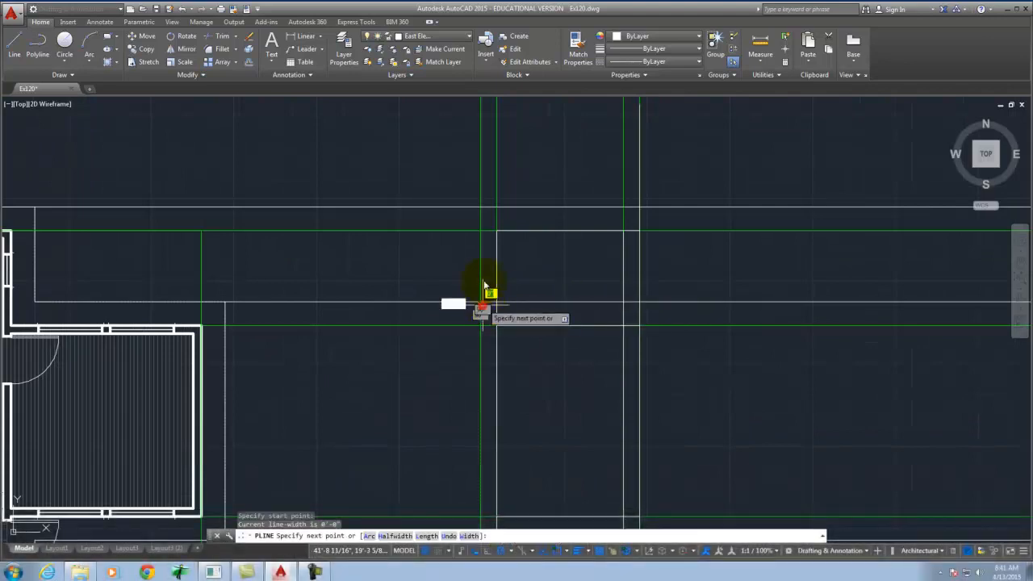
click(483, 211)
click(495, 210)
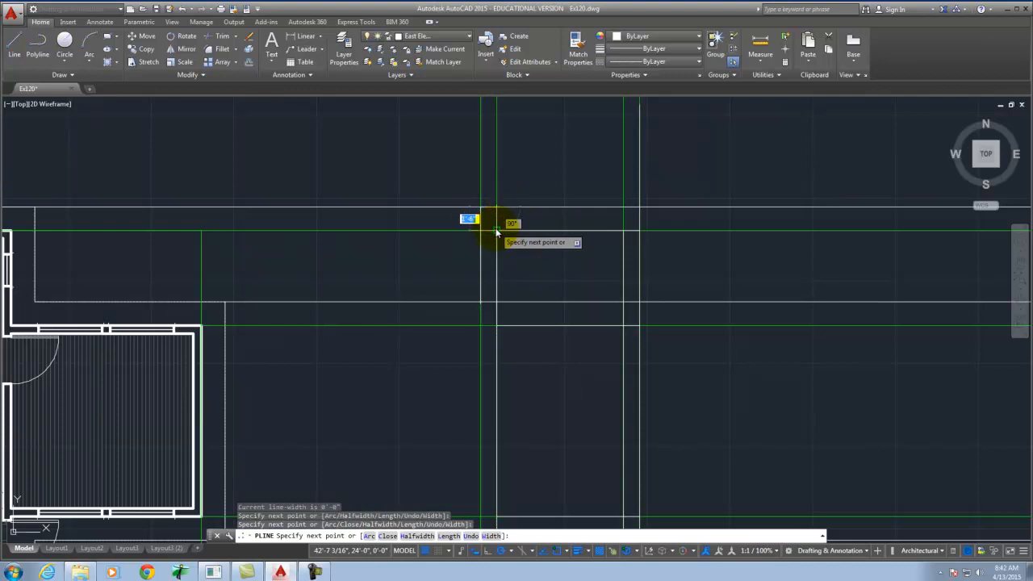
click(497, 230)
right_click(497, 230)
click(522, 236)
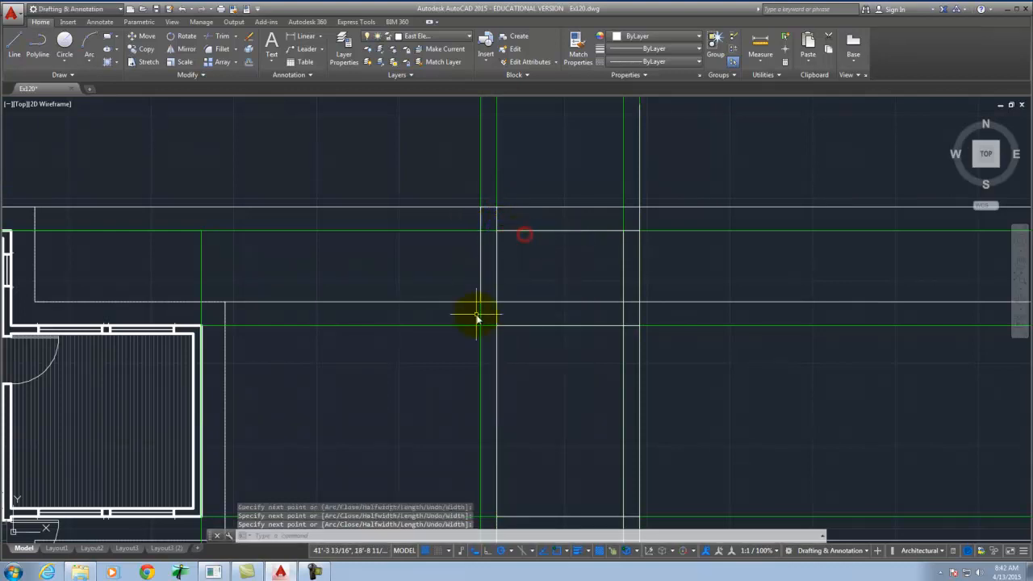
Draw the east wing's fascia as a polyline rectangle between its two roof rays and the two roof-height guides.
right_click(492, 326)
click(527, 333)
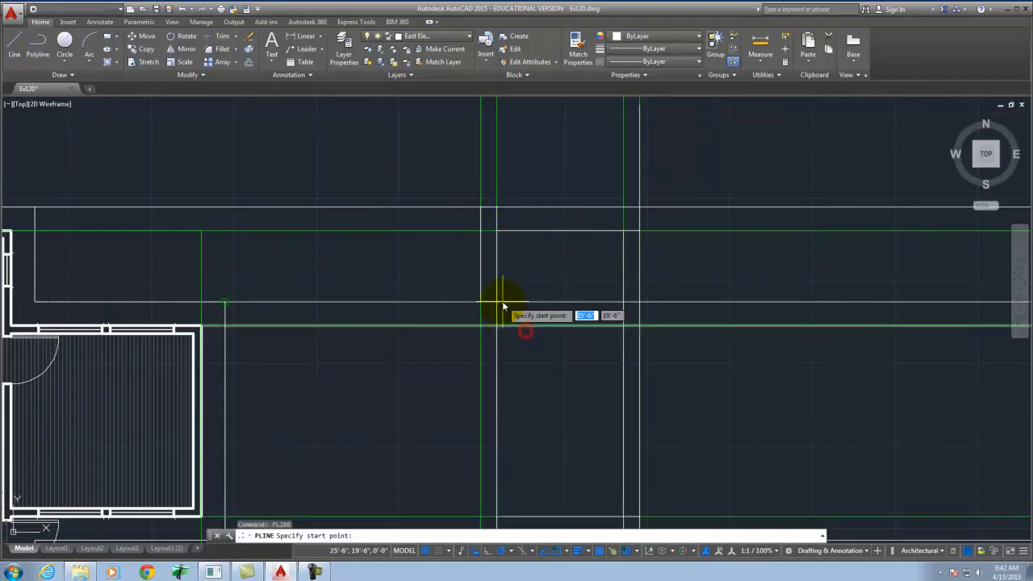
click(495, 302)
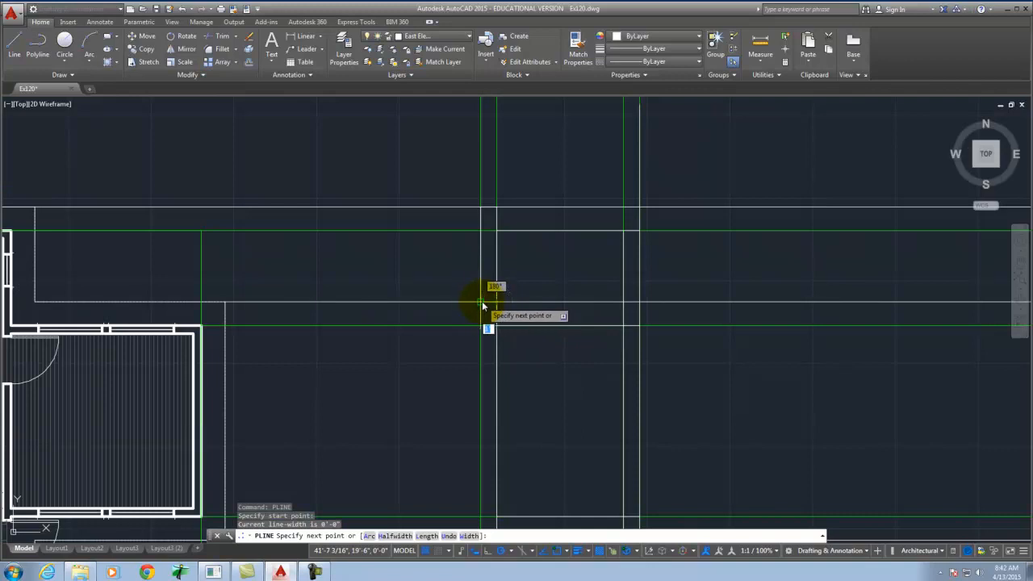
click(481, 301)
scroll(462, 234, down, 3)
scroll(467, 317, up, 1)
scroll(467, 317, up, 2)
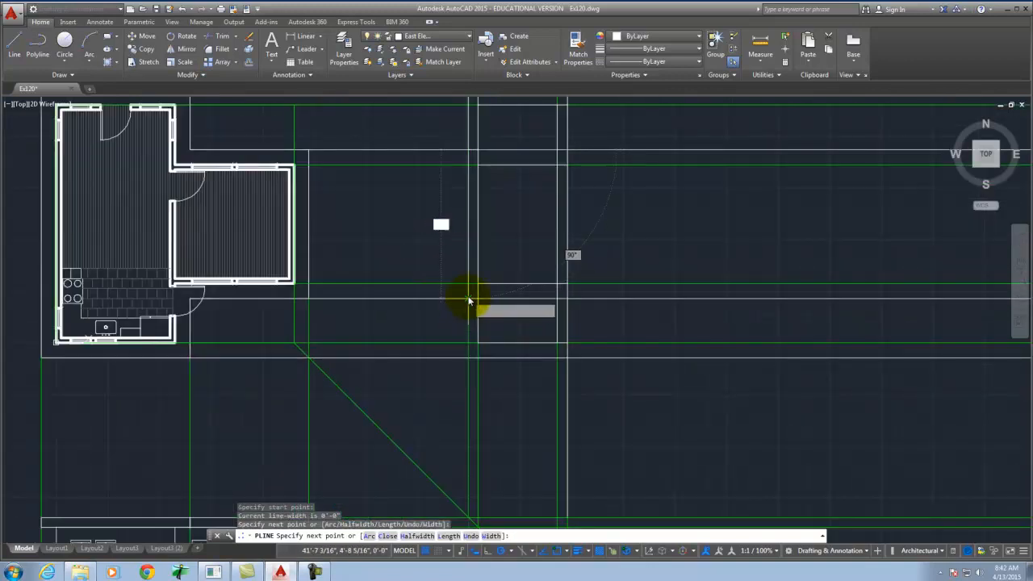
click(471, 299)
click(476, 299)
click(478, 151)
key(Return)
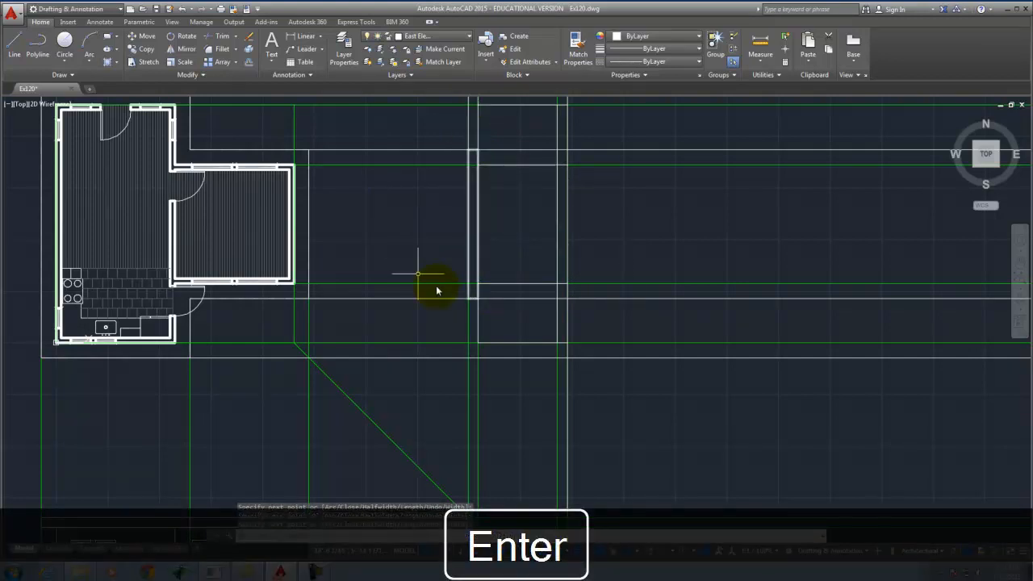
Draw the southern fascia section as a polyline from the wing's lower roof ray around the main block's lower roof ray to the wall corner.
right_click(468, 310)
click(501, 318)
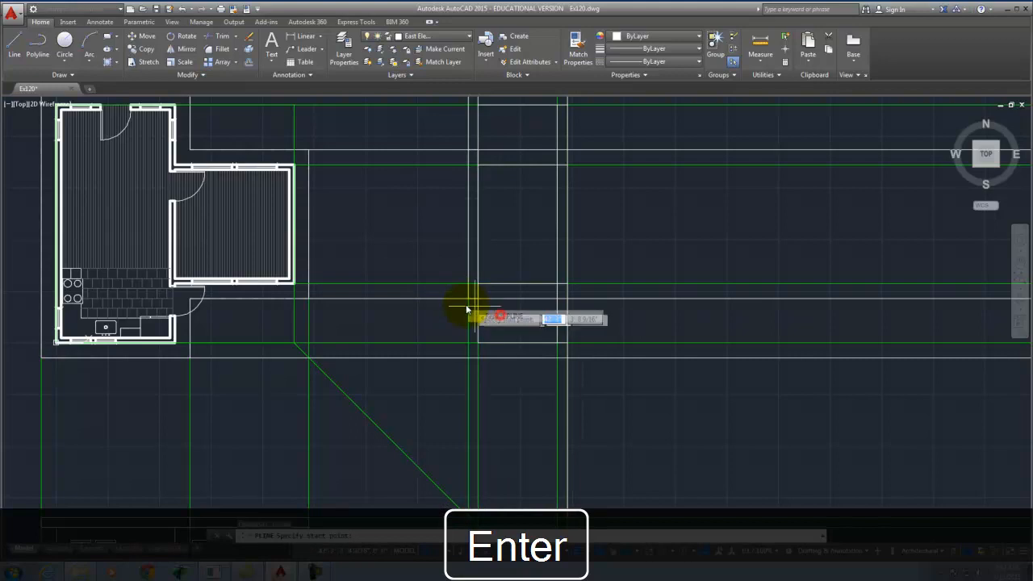
click(469, 302)
click(470, 359)
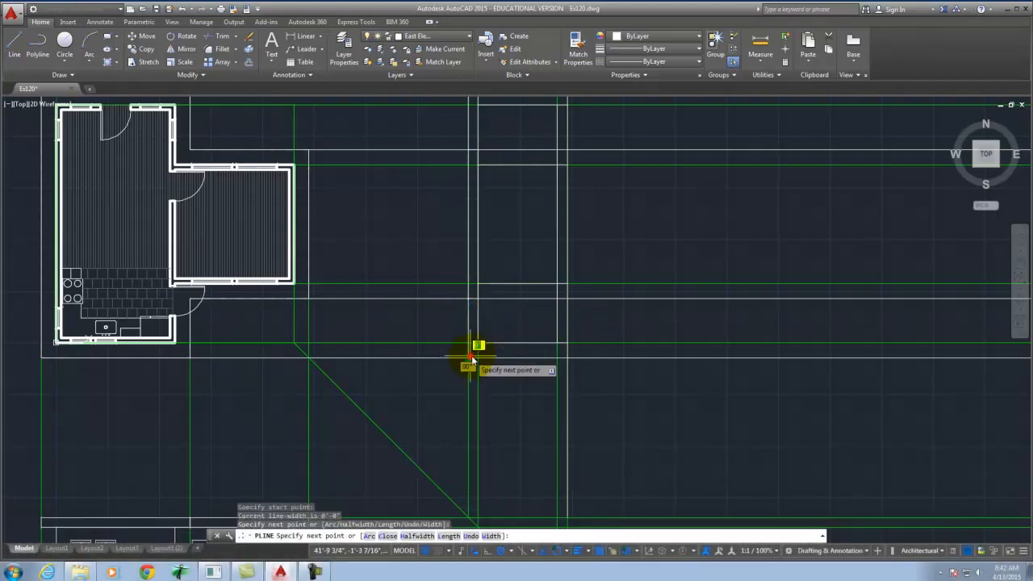
click(478, 356)
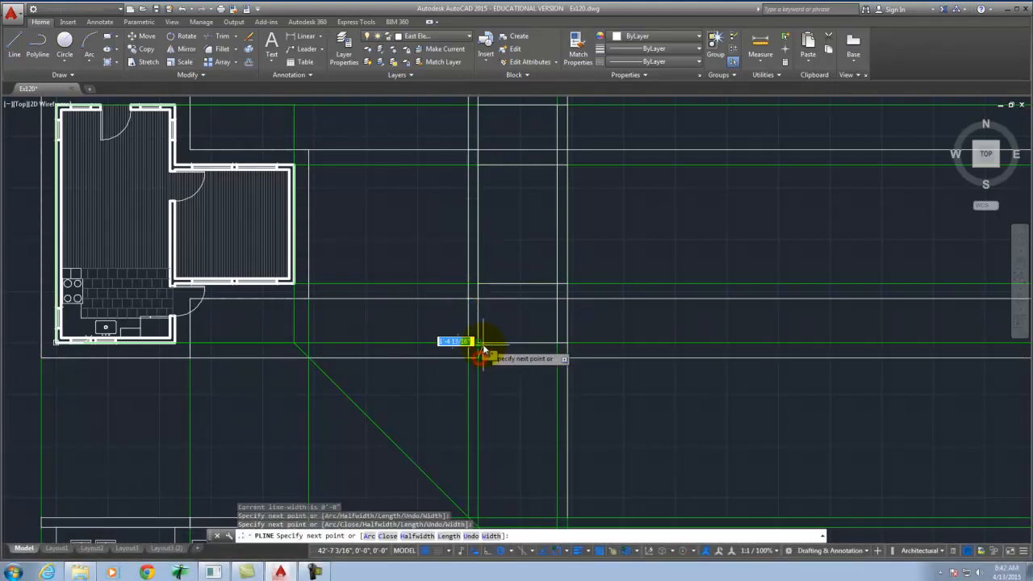
click(479, 345)
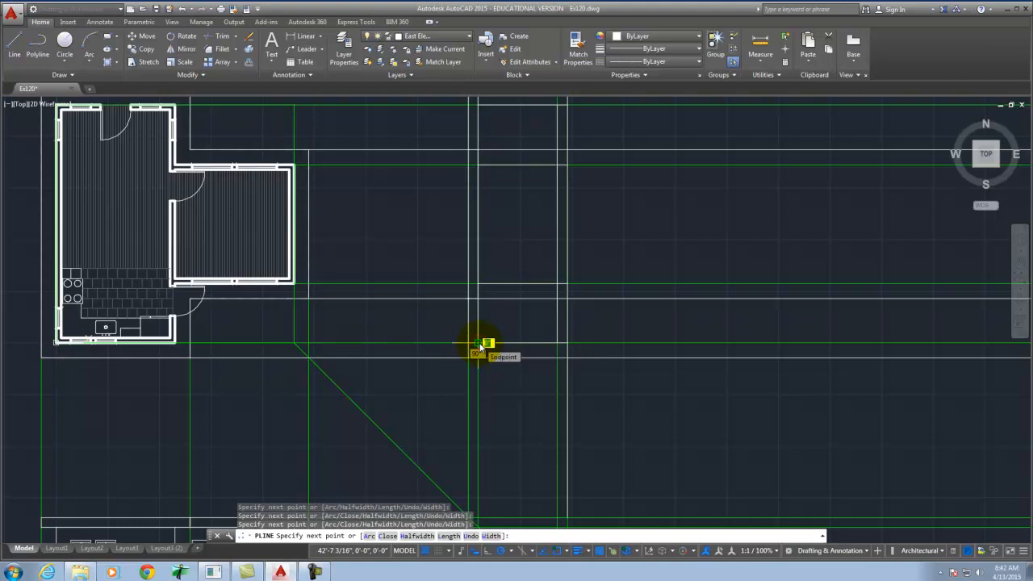
key(Return)
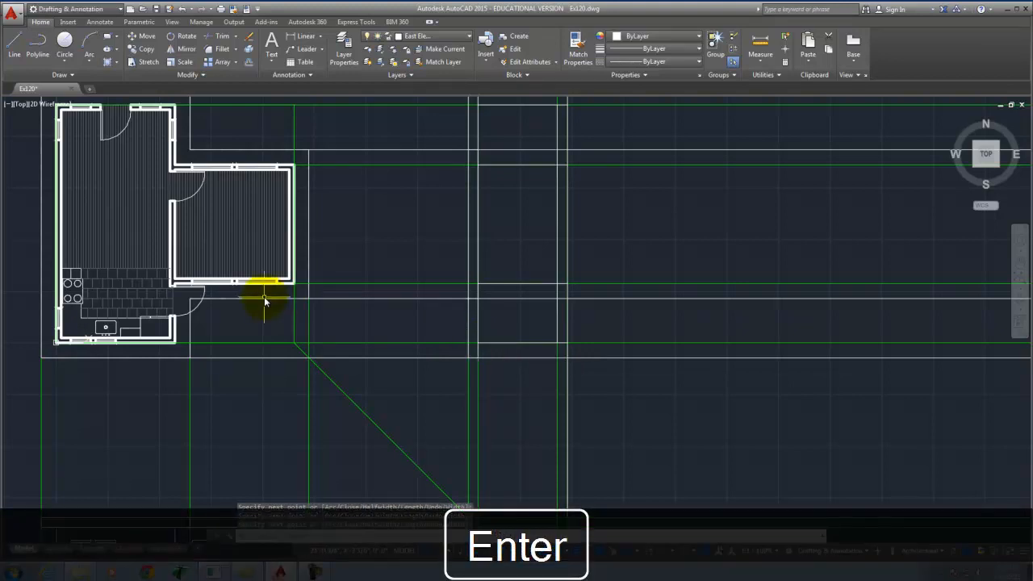
Move the four horizontal roof-edge rays from the East Elevation layer to the Guides layer.
scroll(283, 218, down, 2)
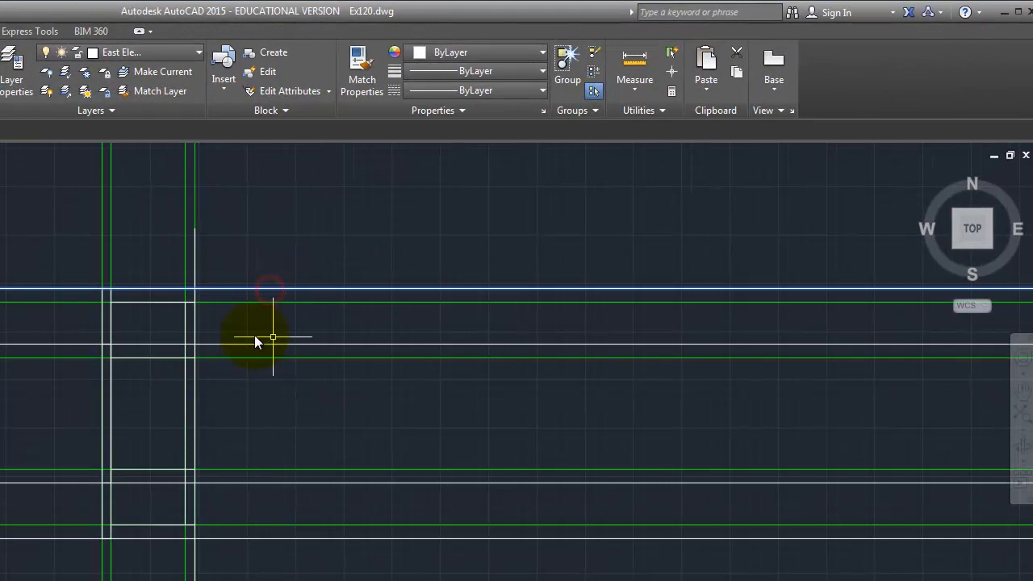
click(237, 345)
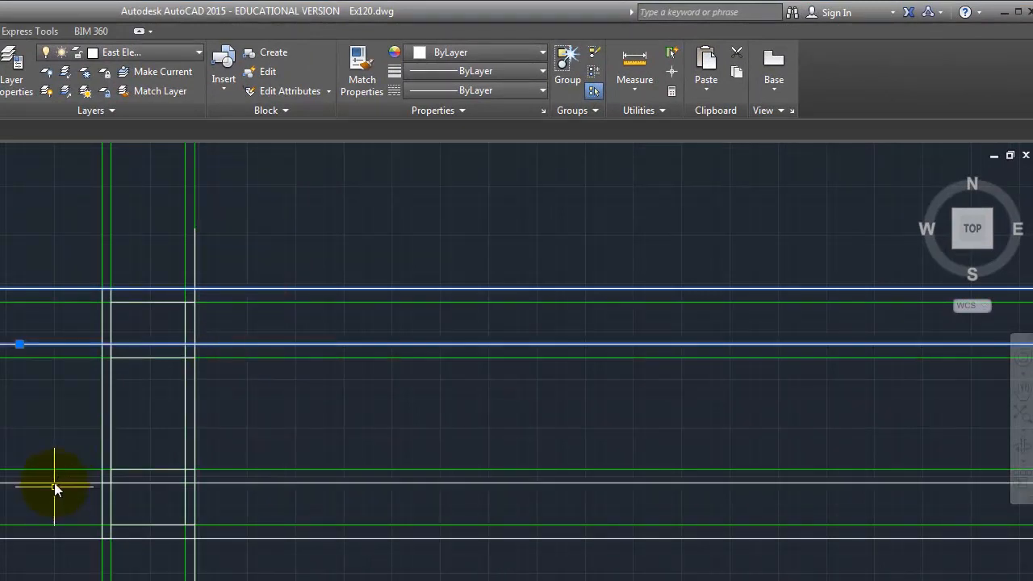
click(52, 484)
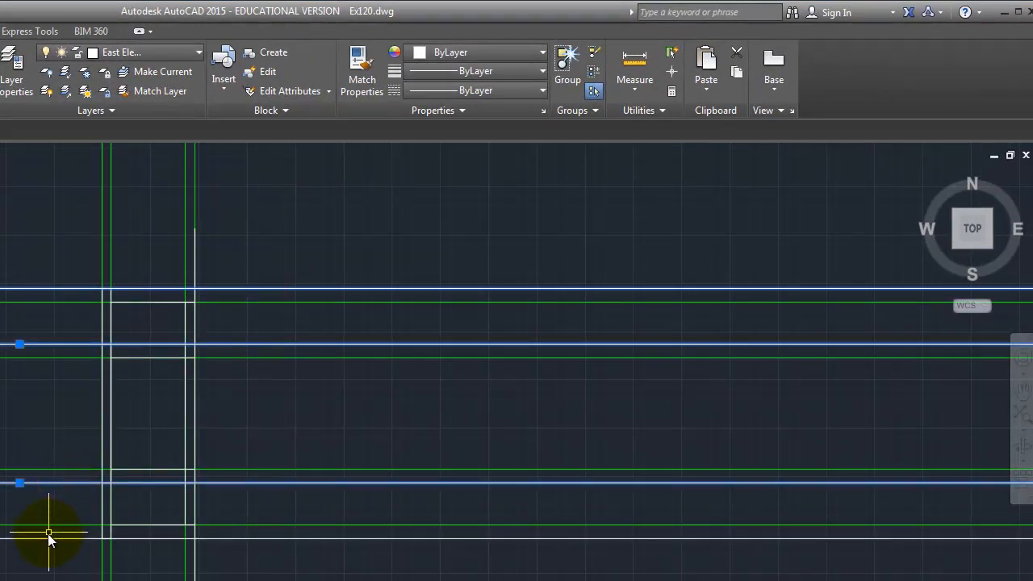
click(47, 538)
click(141, 52)
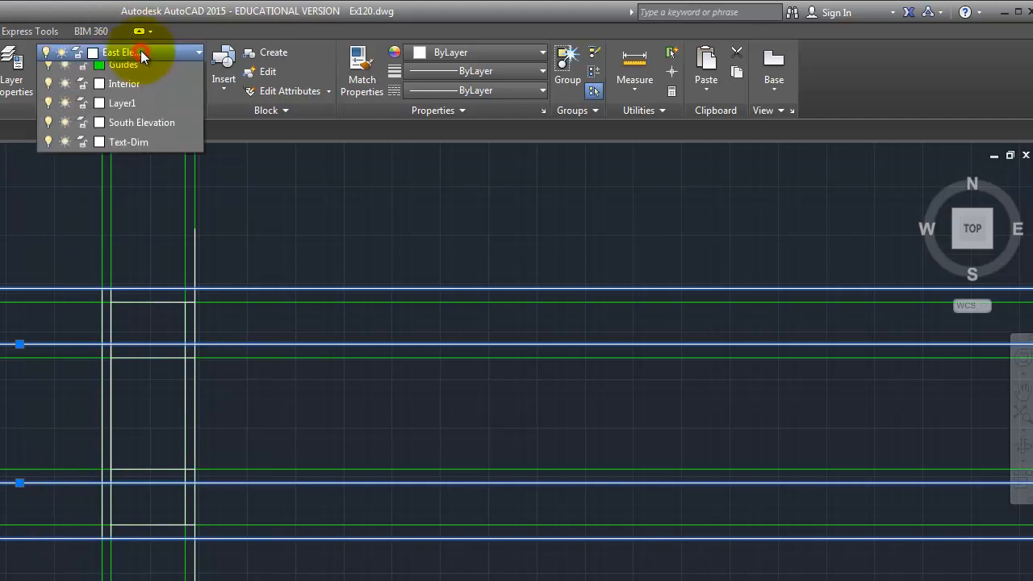
click(129, 131)
key(Escape)
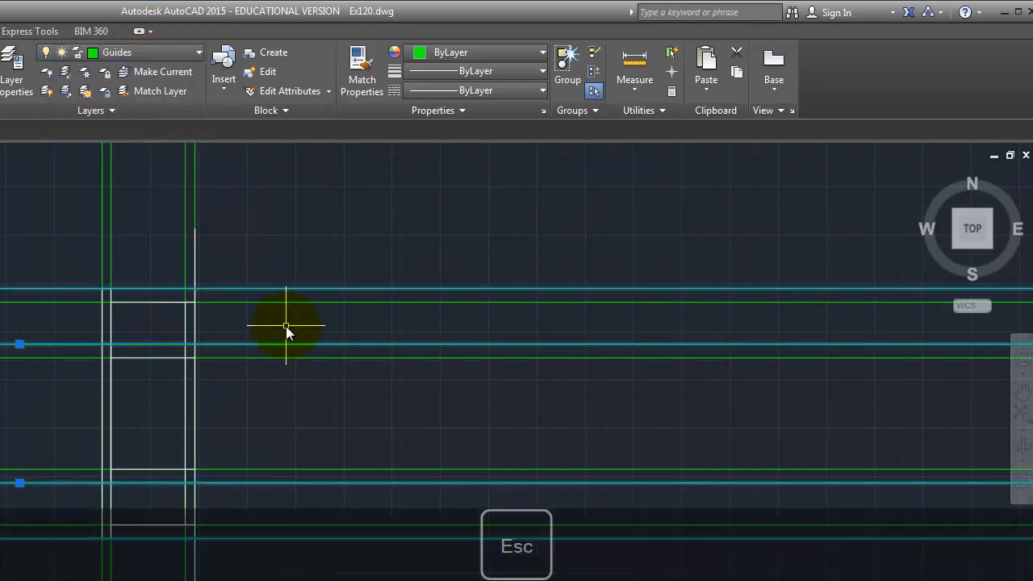
Hide the Guides layer to inspect the elevation's roof and wall lines against the floor plan, and show it again.
click(93, 52)
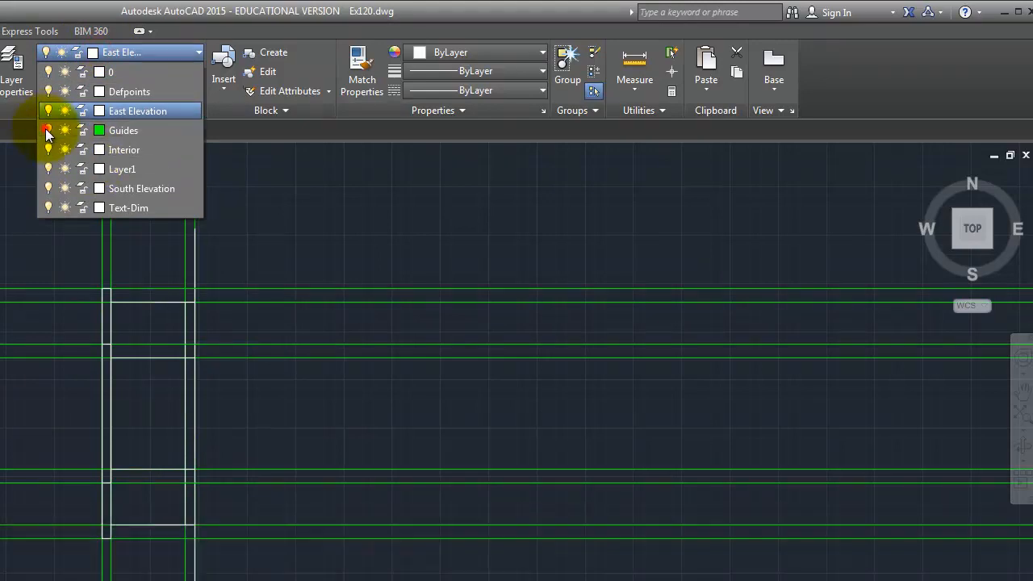
click(48, 130)
click(317, 399)
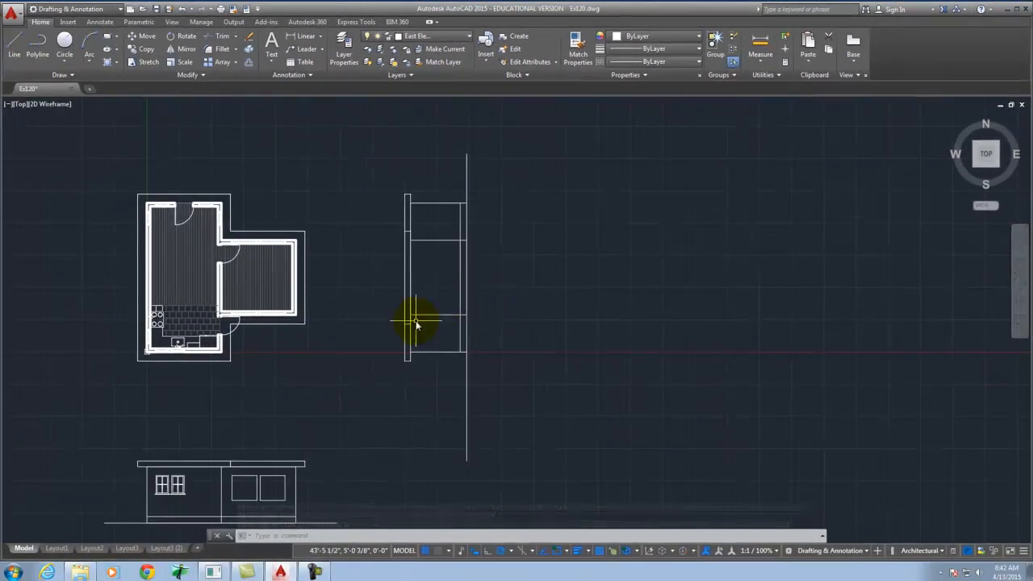
scroll(416, 324, down, 2)
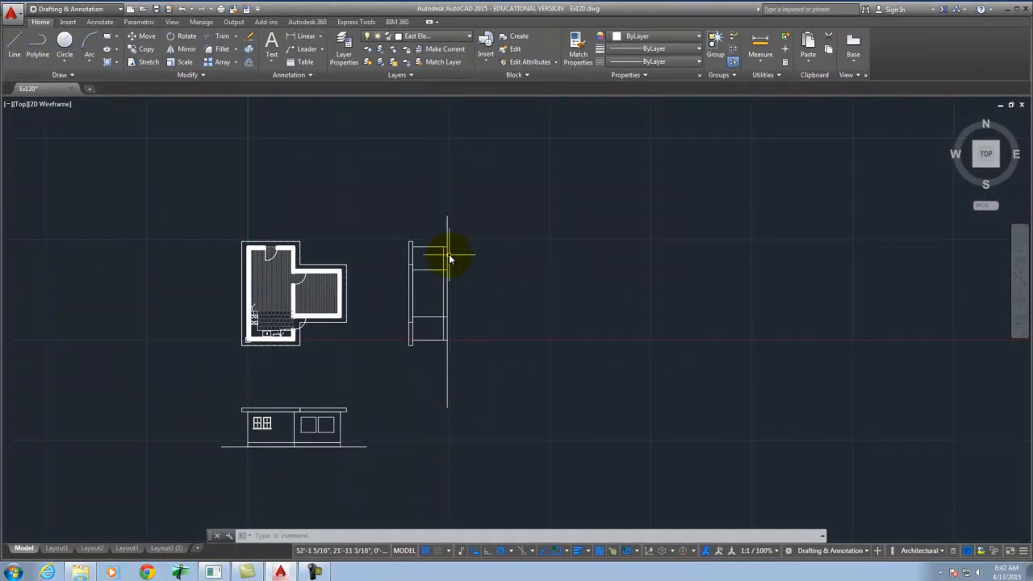
scroll(354, 290, up, 5)
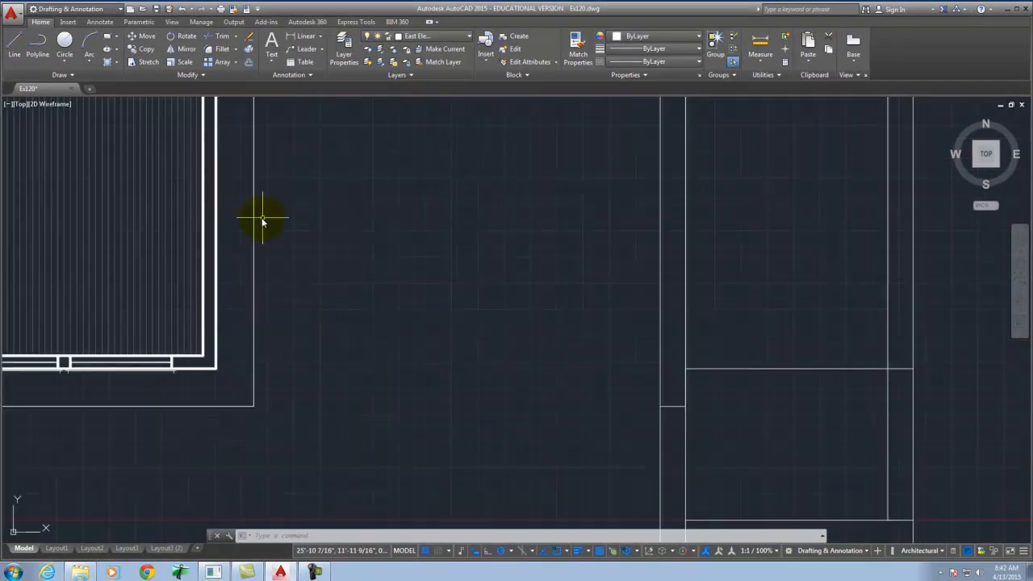
scroll(274, 226, down, 2)
scroll(185, 179, up, 2)
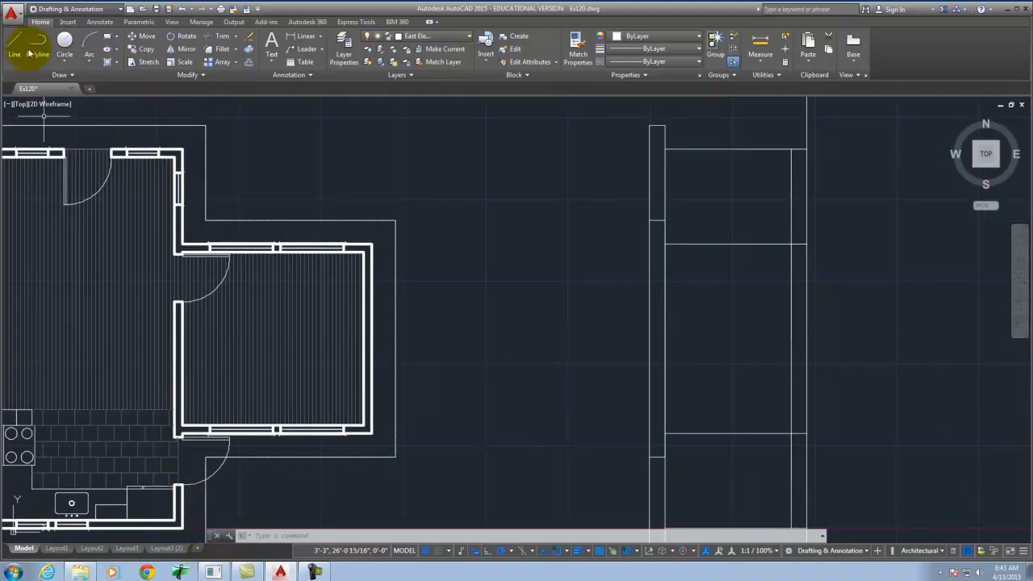
click(420, 36)
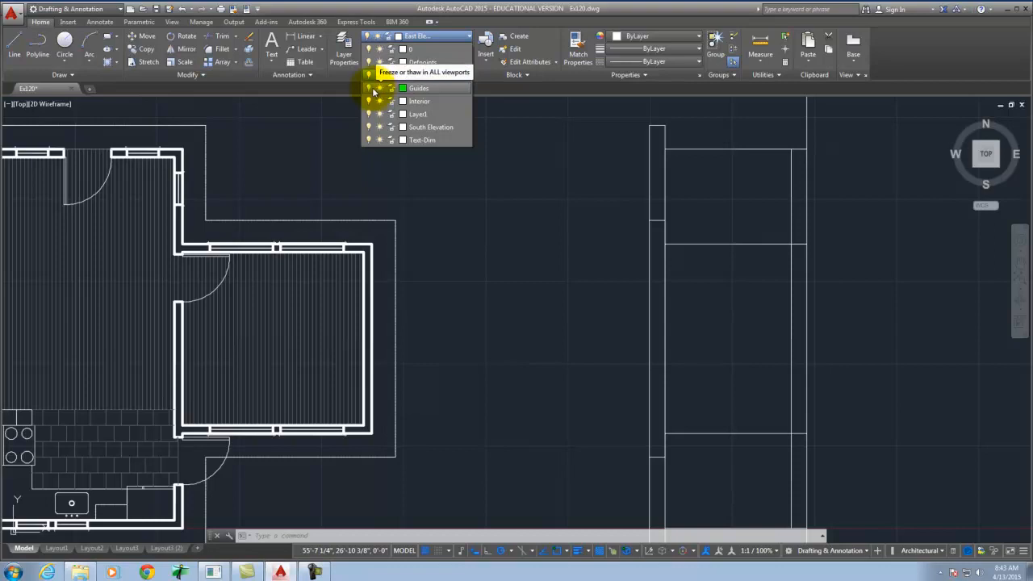
click(376, 88)
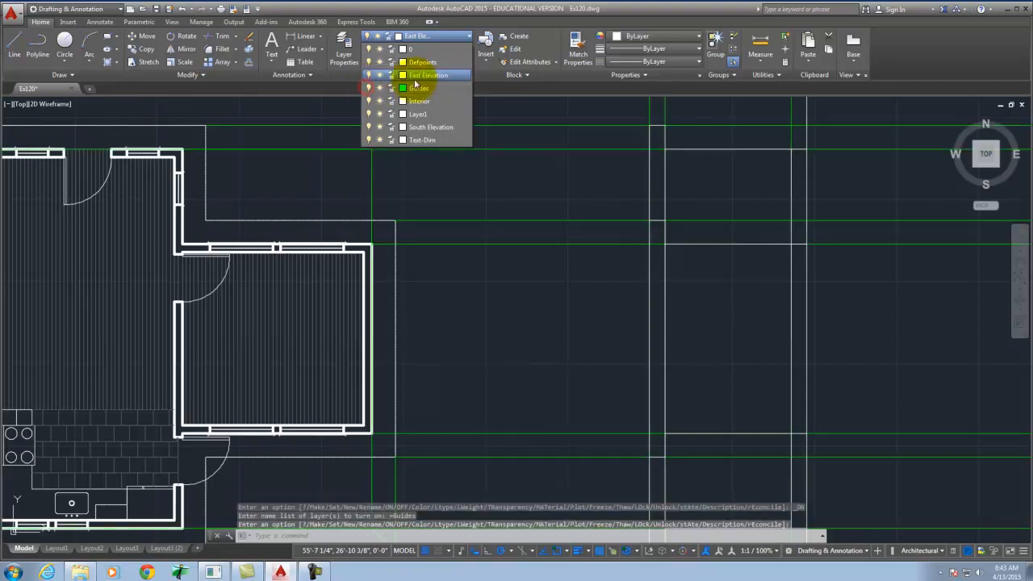
click(311, 213)
Draw a horizontal ray running east from the upper outer jamb corner of the window in the main block's east wall.
text(ray)
key(Return)
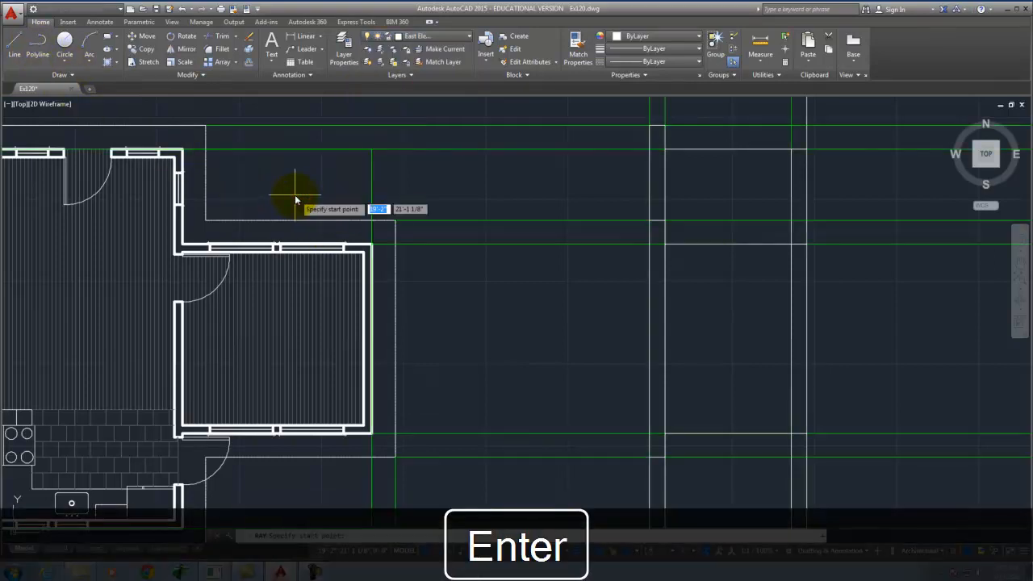
scroll(181, 171, up, 5)
click(186, 164)
click(345, 167)
key(Return)
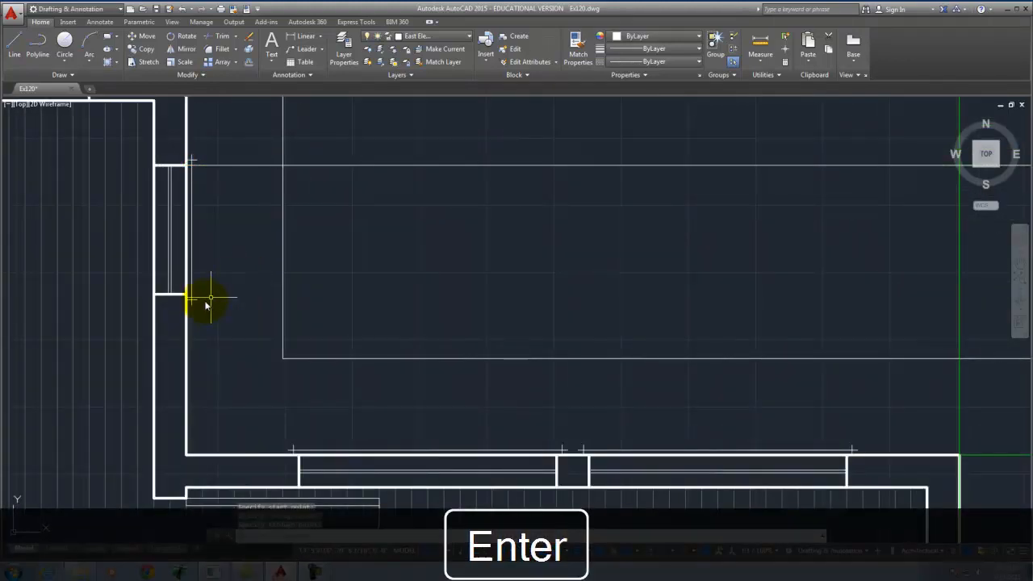
Draw a horizontal ray running east from the lower outer jamb corner of the same east-wall window.
right_click(214, 301)
click(231, 302)
click(185, 295)
click(269, 295)
key(Return)
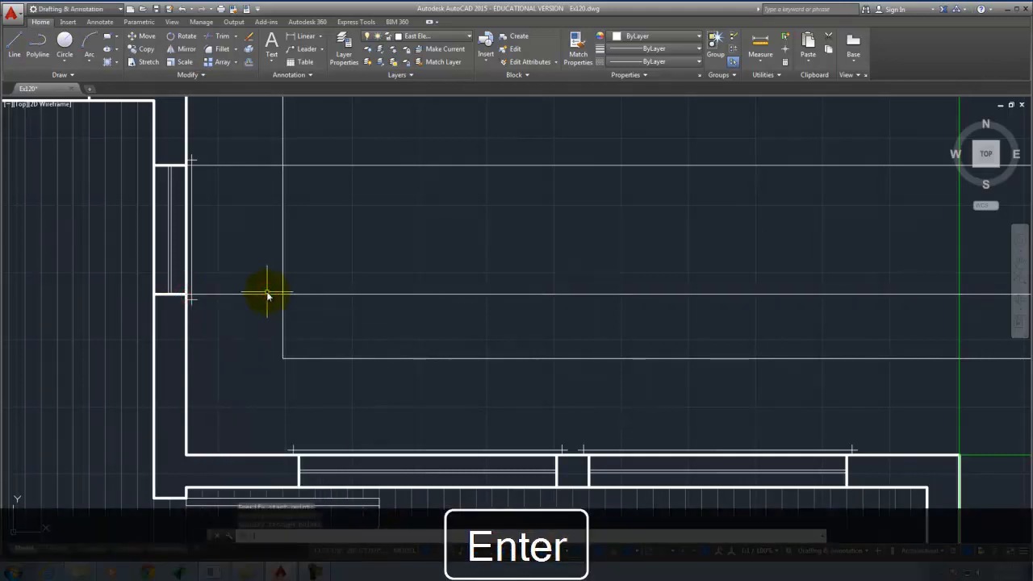
Move the two window jamb rays to the Guides layer.
click(378, 339)
click(336, 141)
click(427, 36)
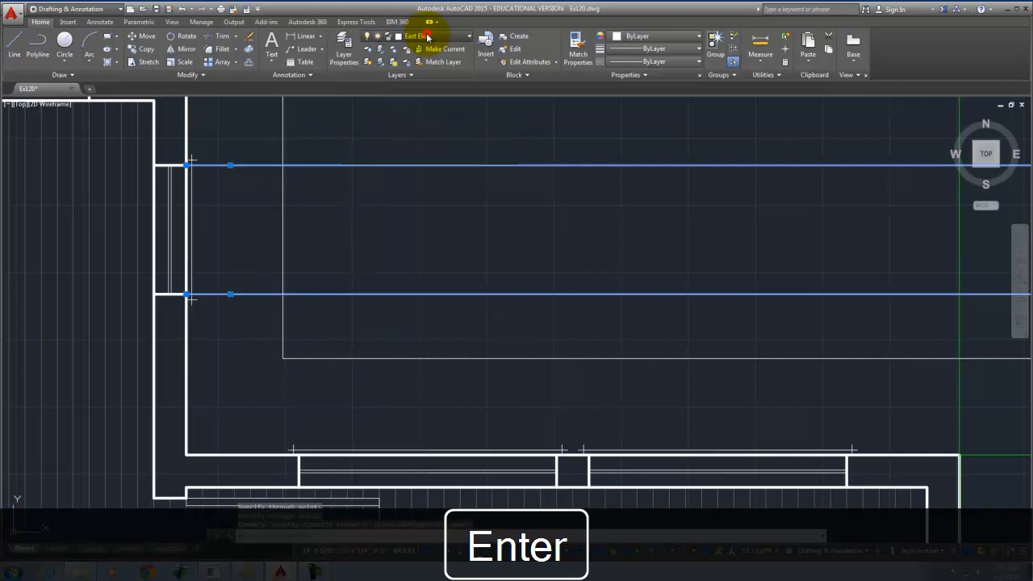
click(425, 100)
key(Escape)
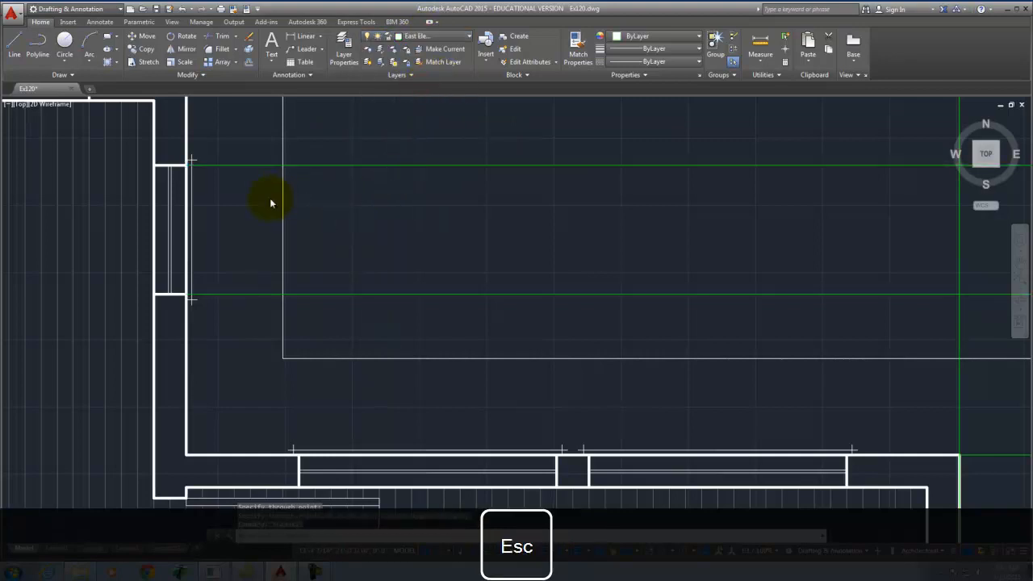
Draw a horizontal ray running east from the top outer corner of the eastern small window in the south elevation.
scroll(645, 247, down, 5)
scroll(508, 333, up, 6)
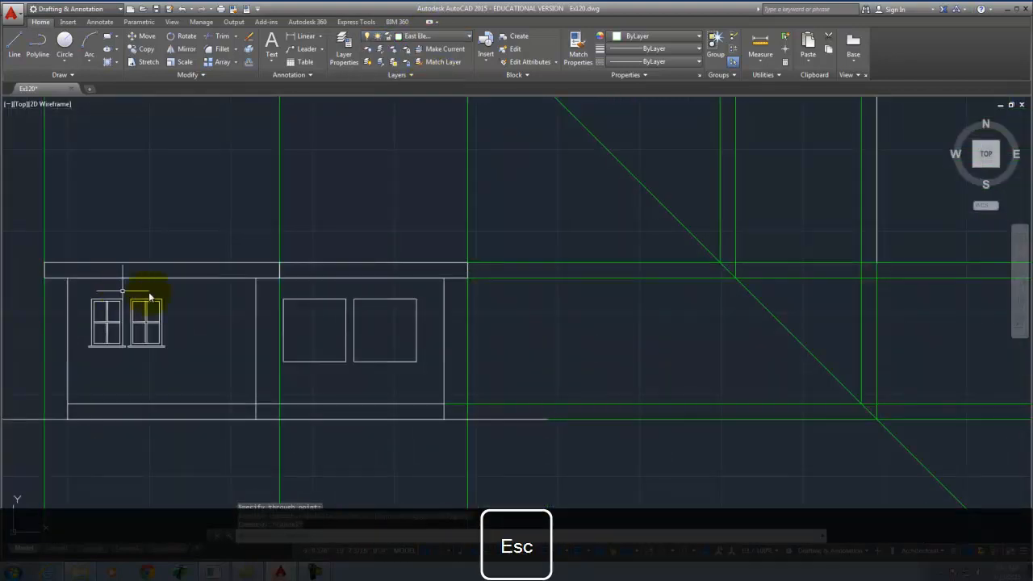
scroll(149, 298, up, 4)
text(ra)
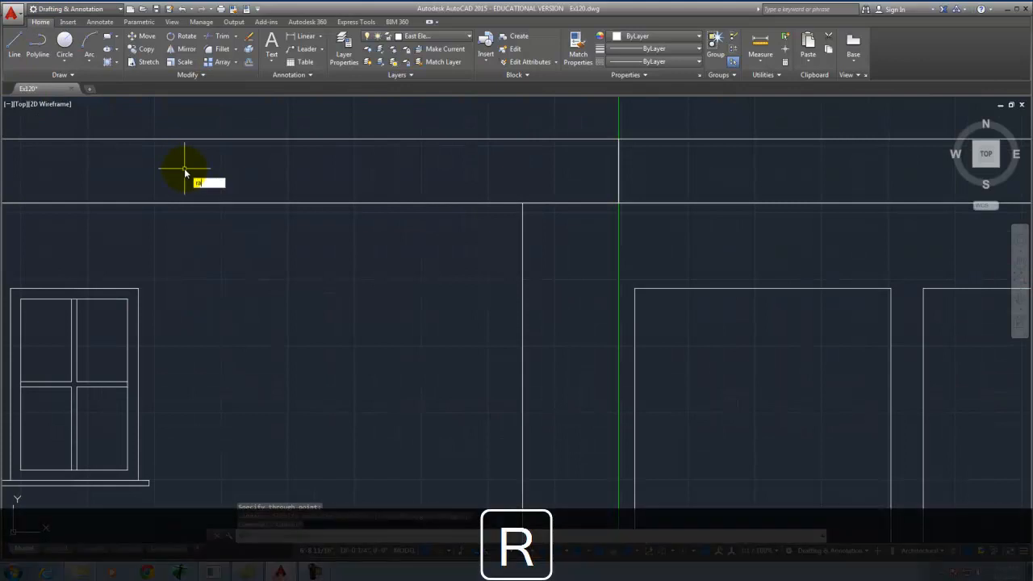
key(Return)
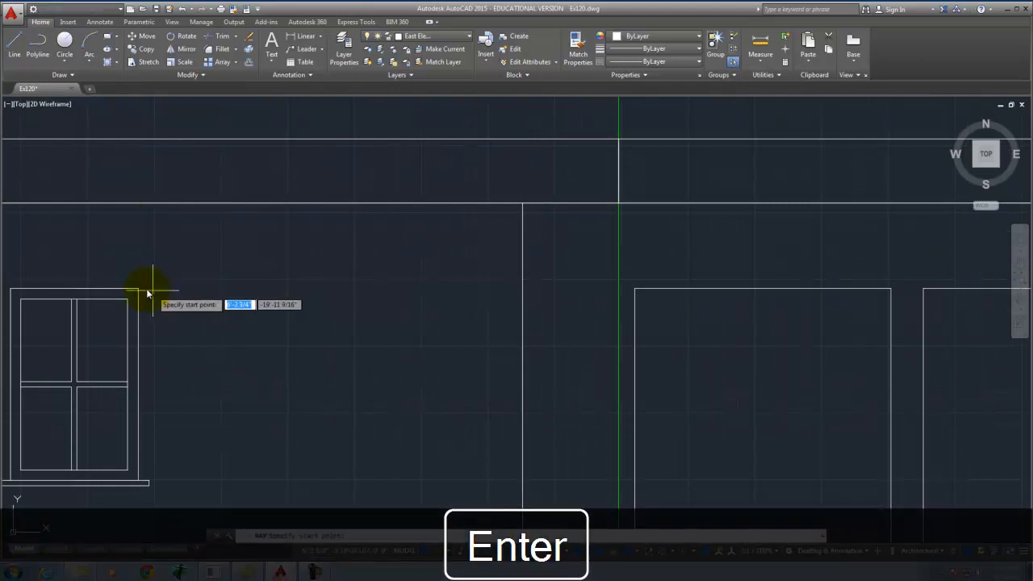
scroll(161, 288, down, 3)
click(113, 287)
click(716, 288)
key(Return)
Move the new window-head ray to the Guides layer.
scroll(668, 323, down, 3)
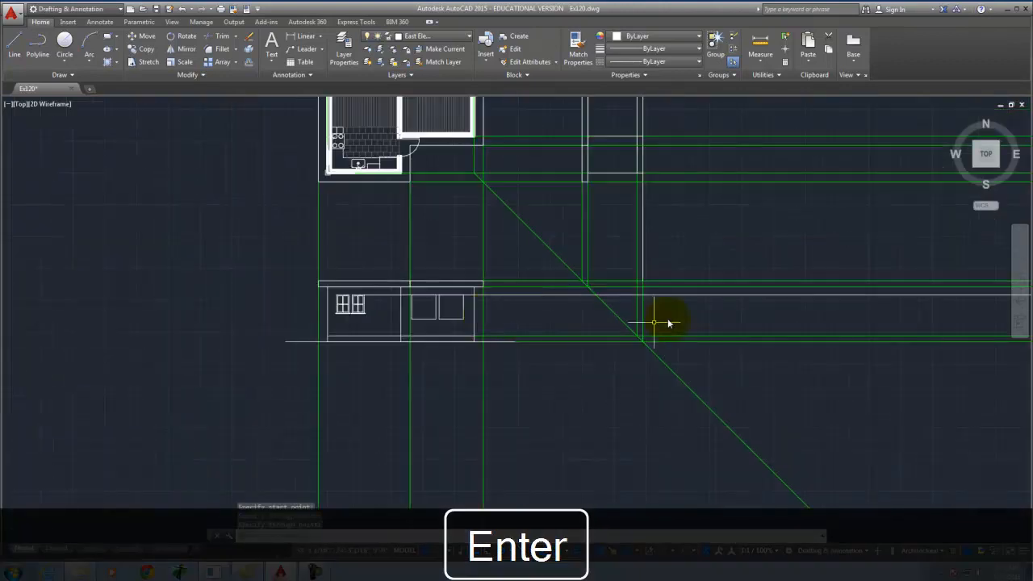
scroll(668, 323, up, 2)
click(618, 282)
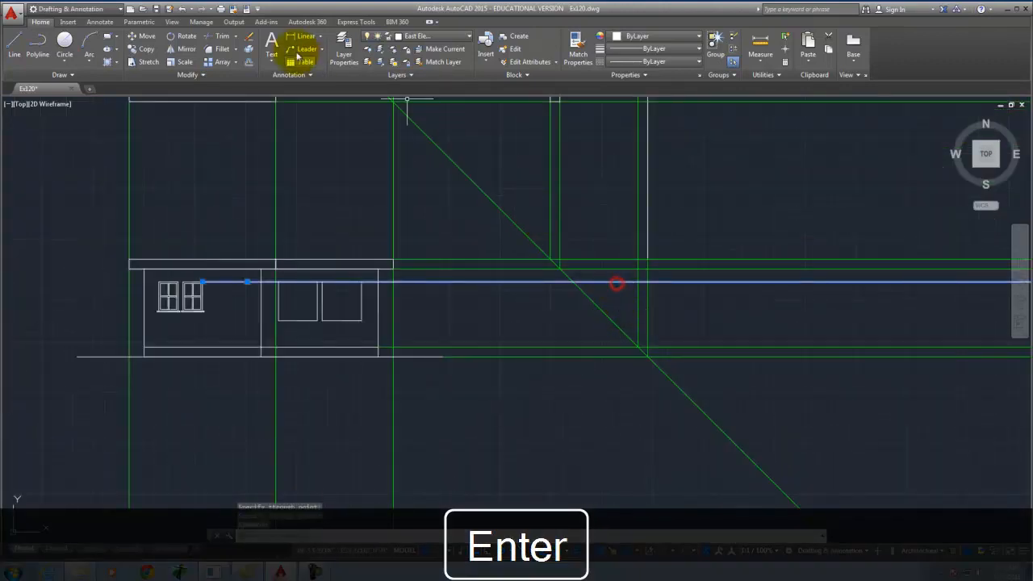
click(433, 36)
click(426, 87)
key(Escape)
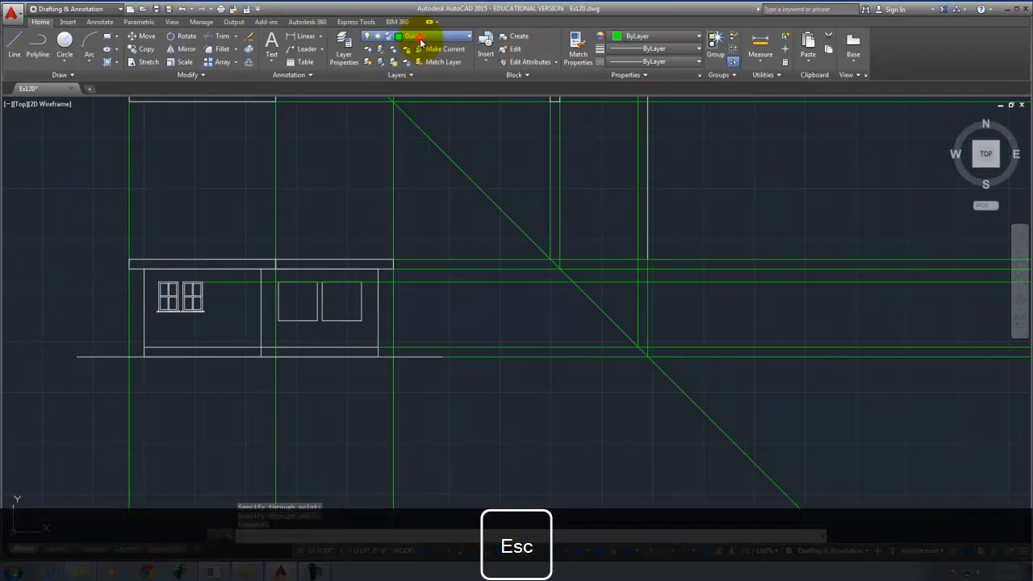
click(419, 37)
click(424, 89)
key(Escape)
Make Guides the current layer and draw a vertical ray upward from where the window-head guide crosses the 45-degree line.
click(436, 37)
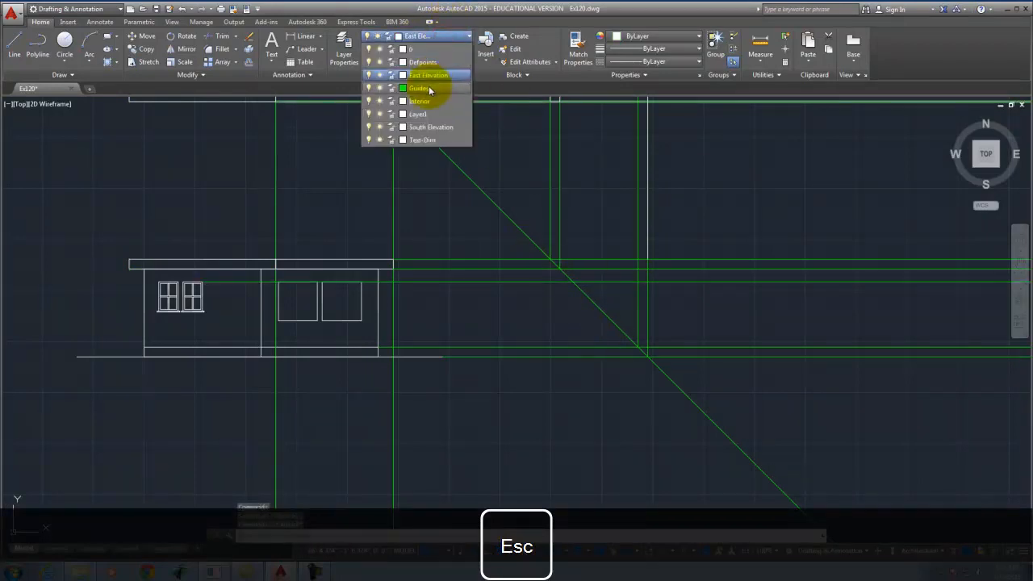
click(428, 88)
text(ray)
key(Return)
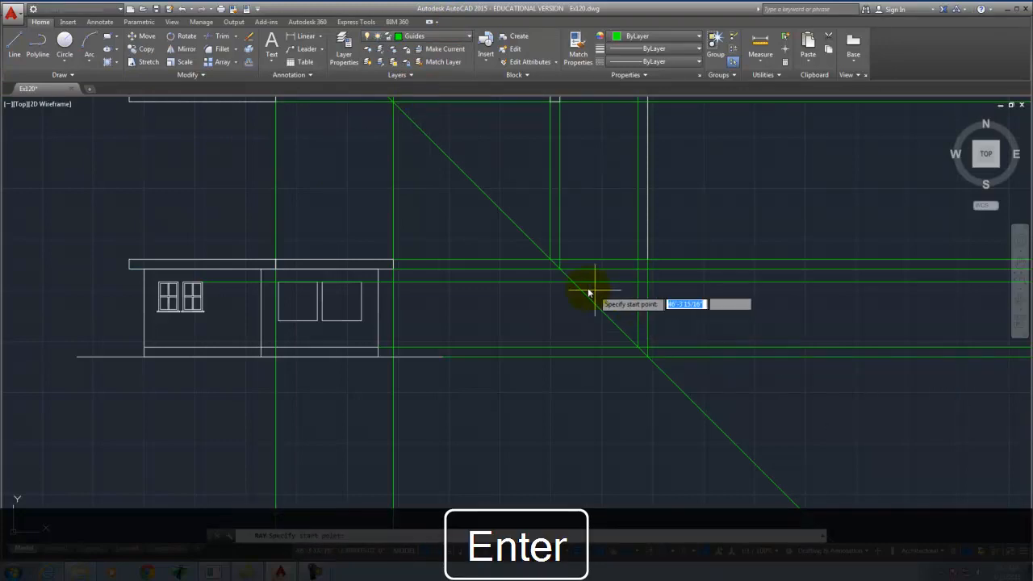
click(575, 284)
scroll(571, 350, down, 7)
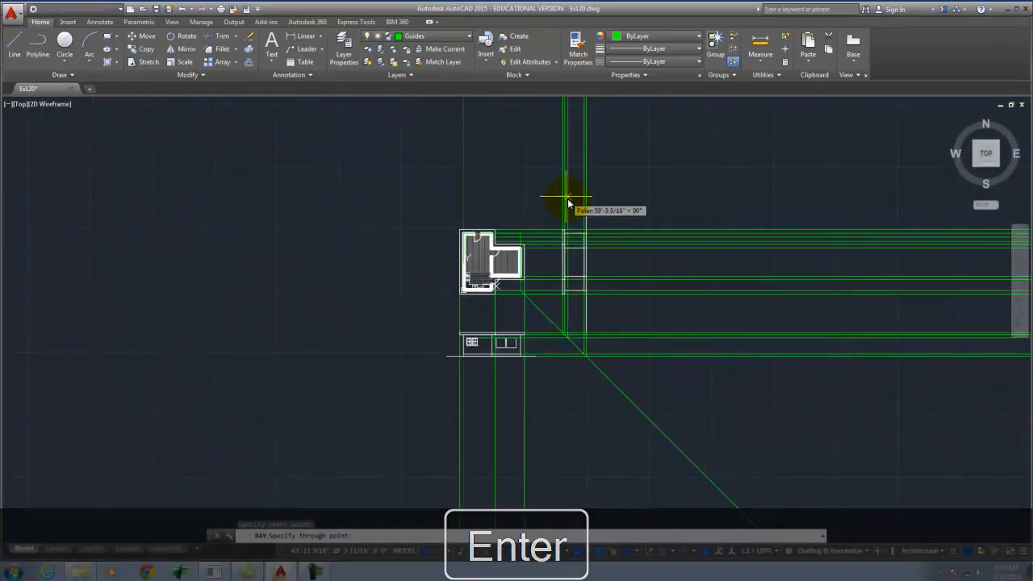
key(Return)
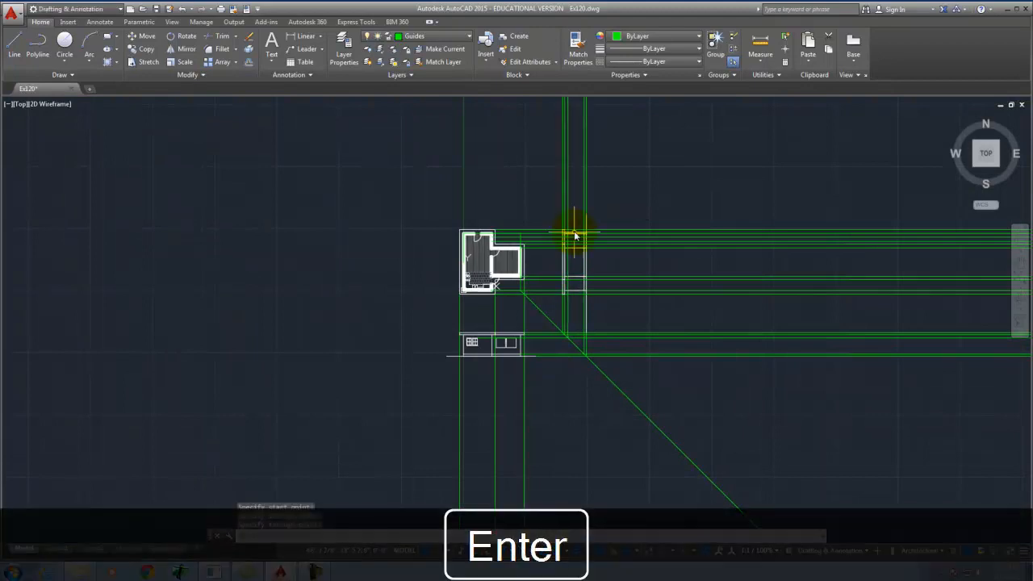
Draw a line along the vertical window-head guide between the two window jamb guides in the east elevation.
scroll(572, 235, up, 8)
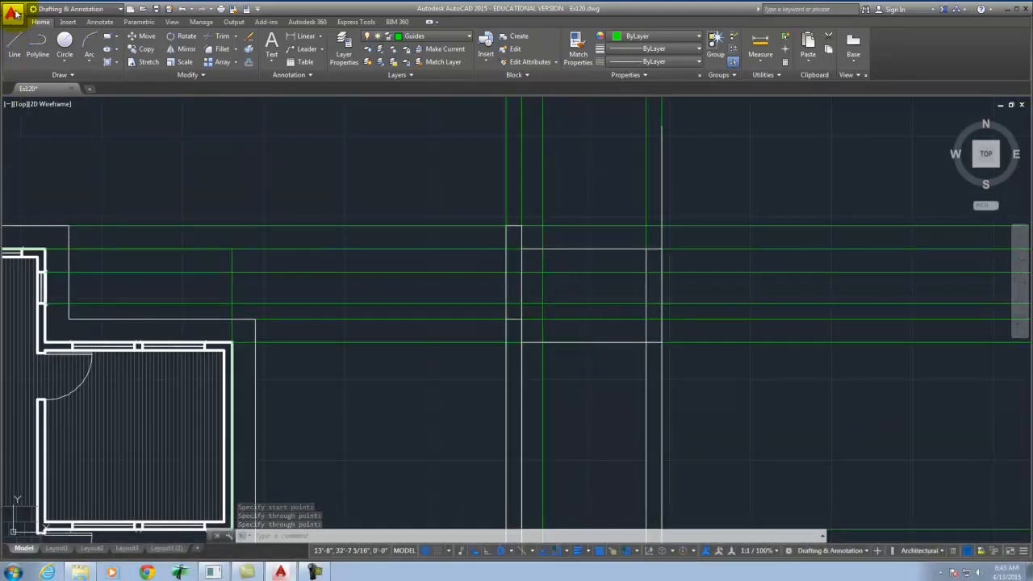
scroll(595, 218, down, 6)
scroll(569, 216, up, 6)
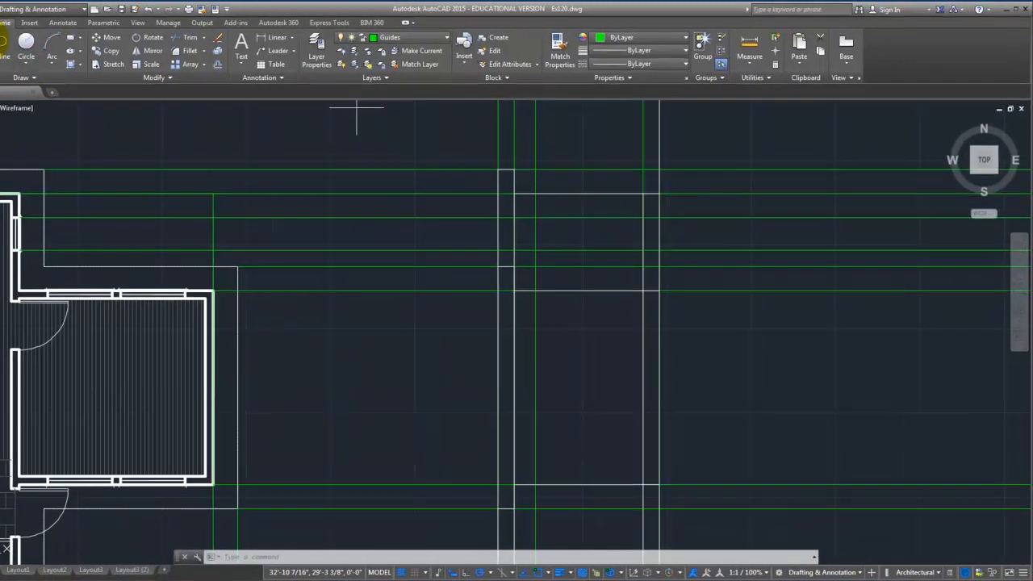
click(2, 42)
click(535, 250)
click(535, 217)
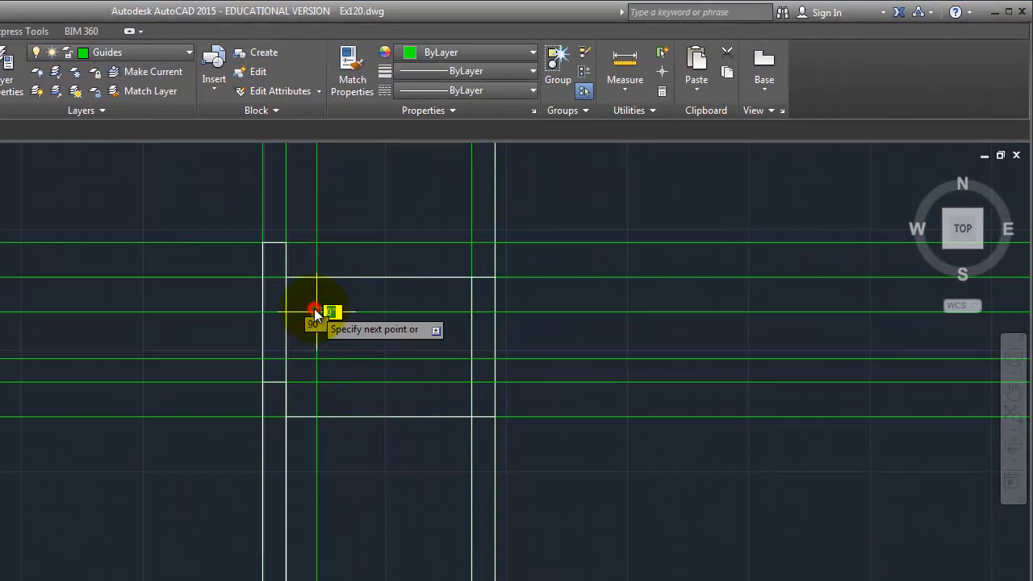
right_click(314, 308)
click(359, 319)
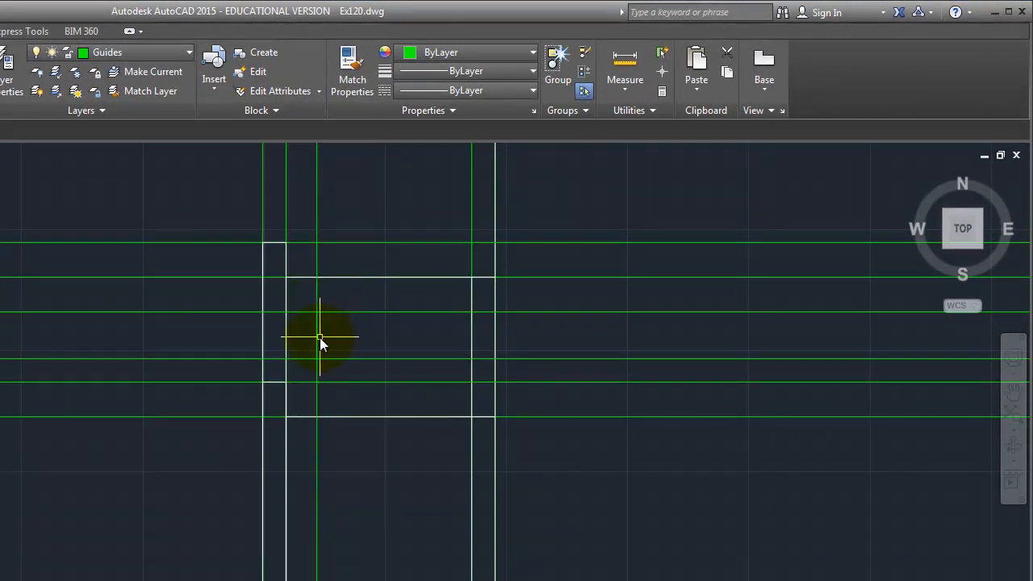
Move the short window-head line to the East Elevation layer and make East Elevation the current layer.
click(317, 338)
click(108, 54)
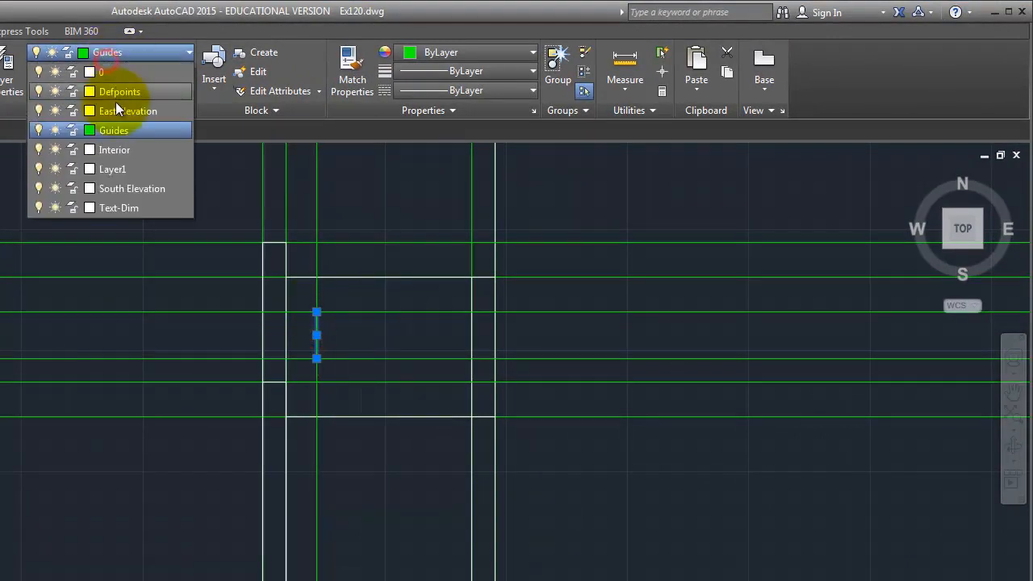
key(Escape)
click(124, 111)
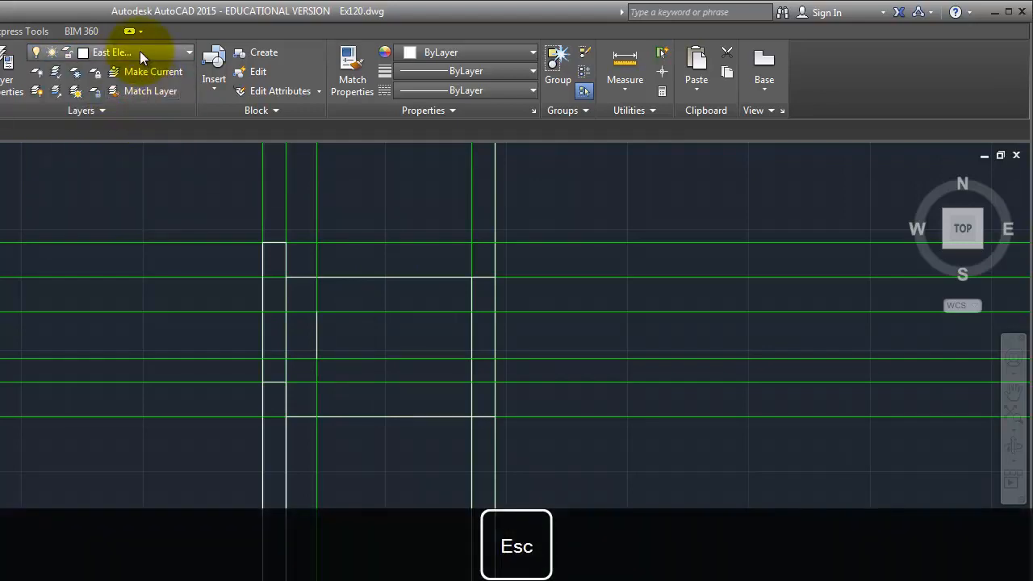
click(142, 54)
click(129, 130)
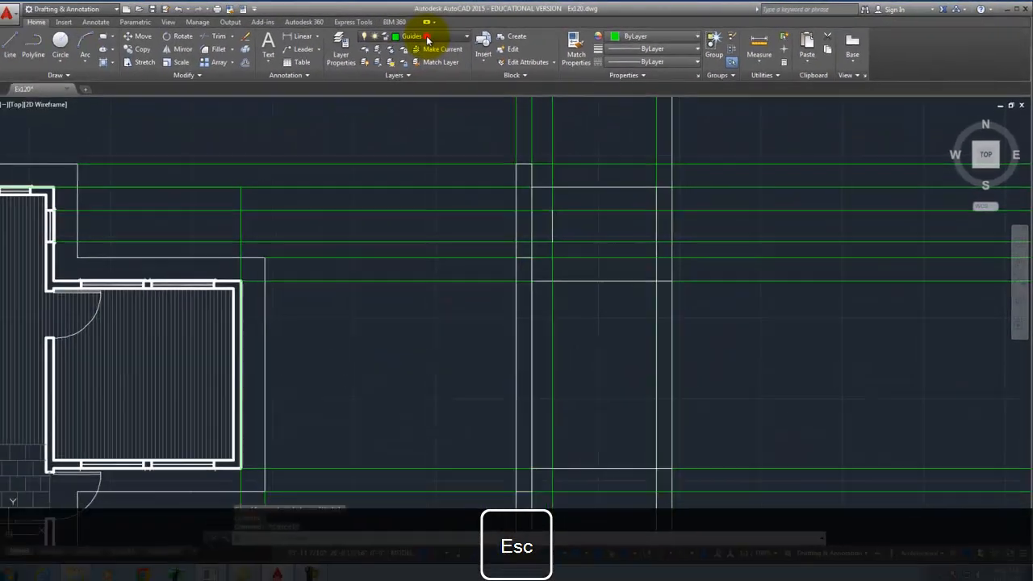
click(129, 51)
click(429, 75)
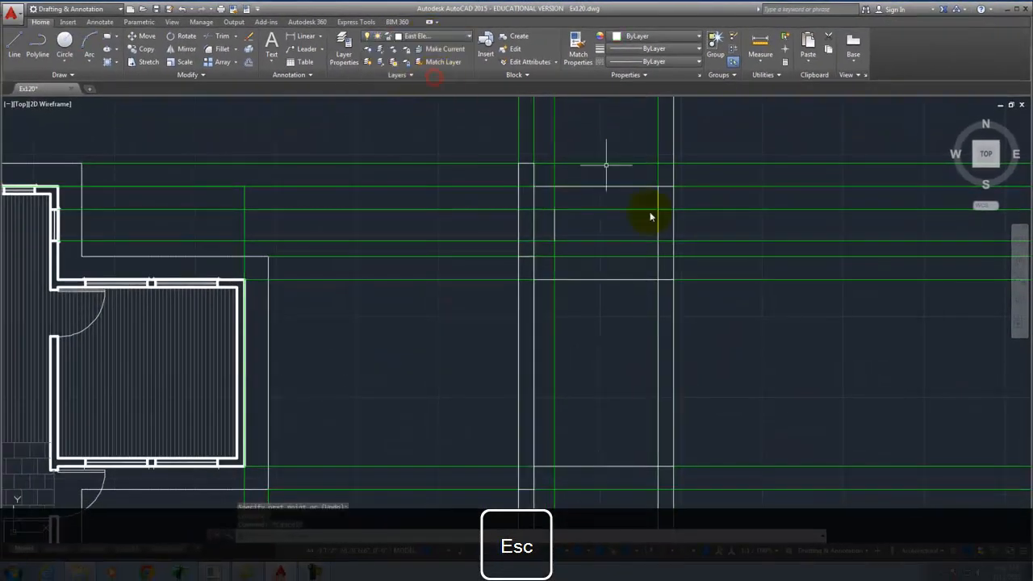
Offset the window-head line 4 feet toward the ground line of the east elevation.
text(offset)
key(Return)
text(4)
key(Return)
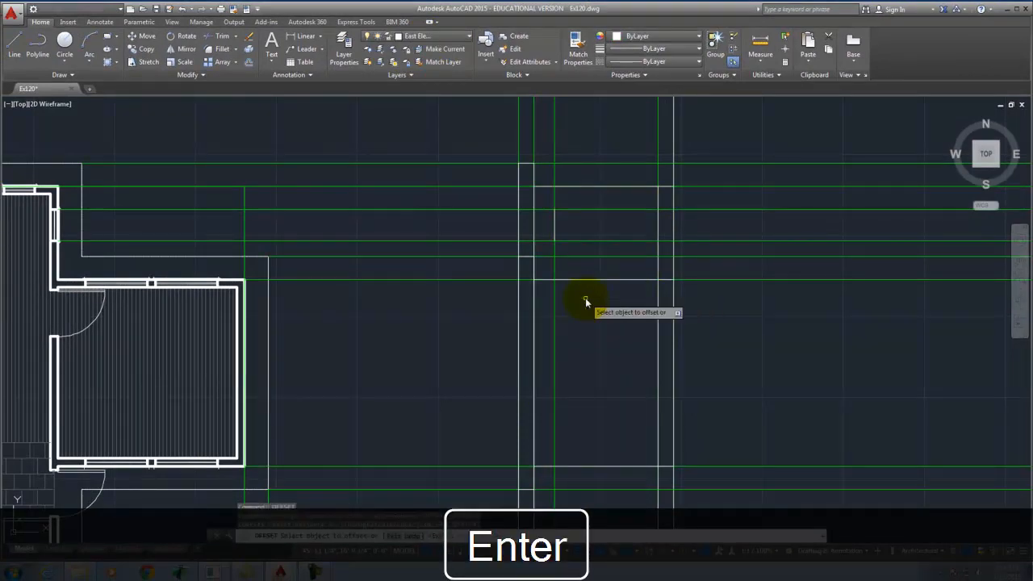
click(554, 225)
click(604, 226)
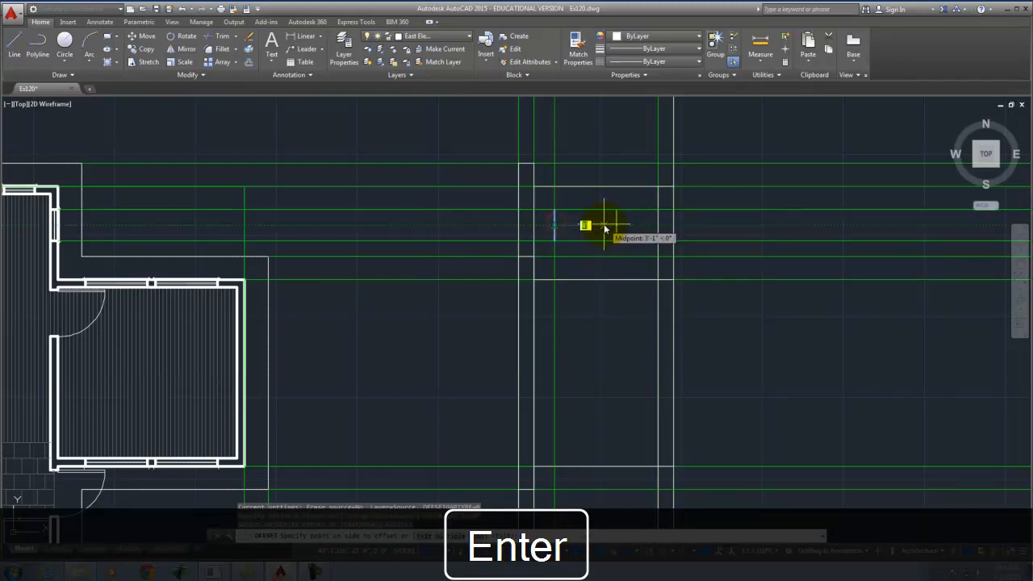
key(Return)
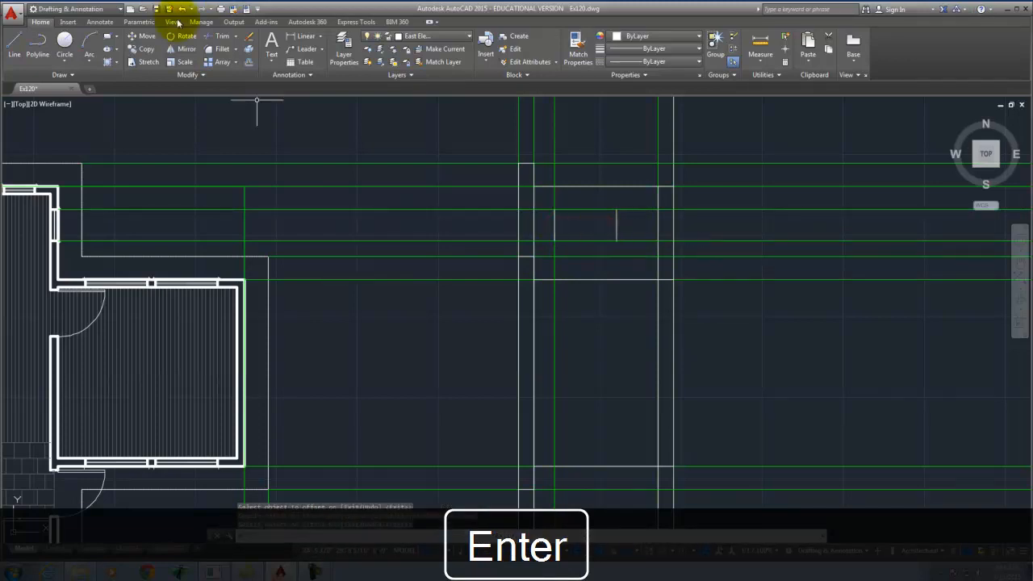
Turn off the Guides layer.
click(432, 36)
click(370, 88)
click(420, 204)
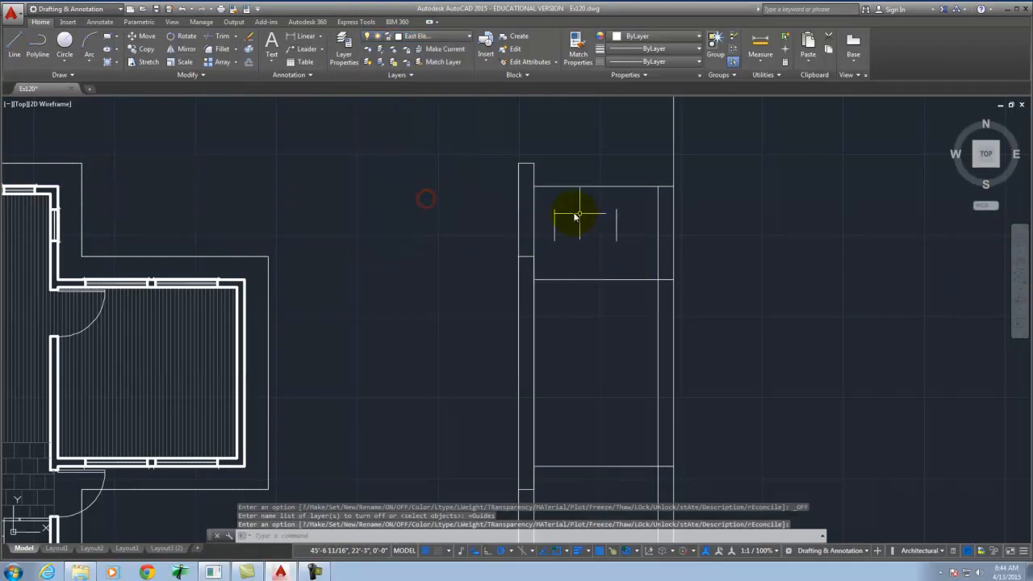
scroll(590, 173, down, 5)
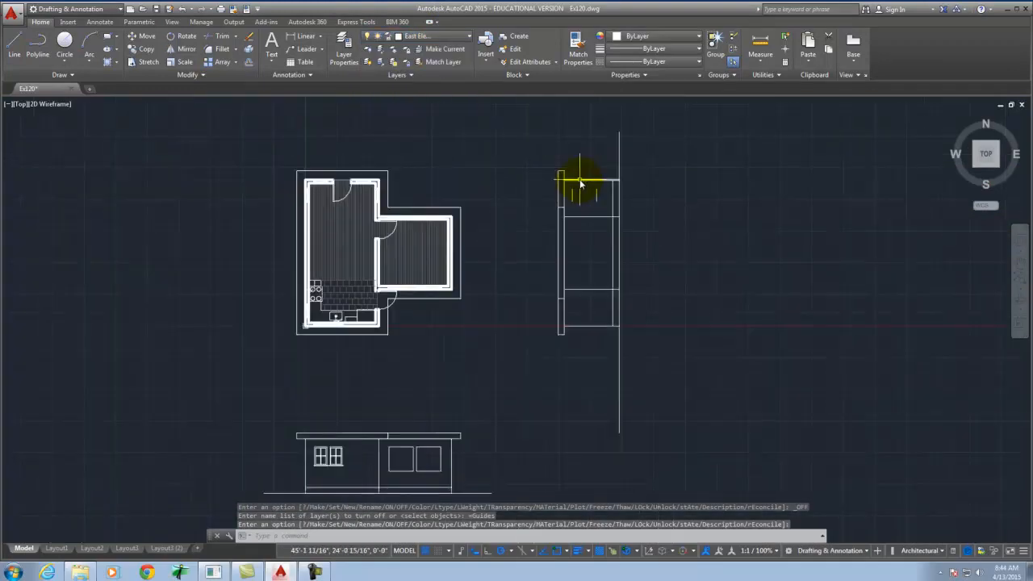
Copy the eastern small window of the south elevation from its upper-left corner to the lower end of the east elevation's window-head line.
scroll(362, 485, up, 6)
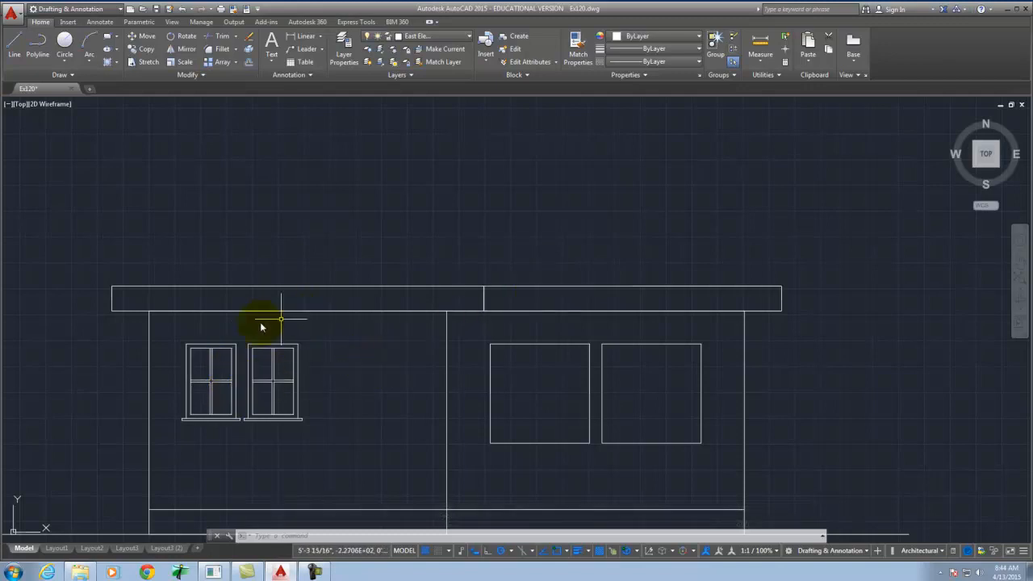
scroll(261, 327, down, 4)
scroll(568, 323, down, 4)
scroll(414, 368, up, 8)
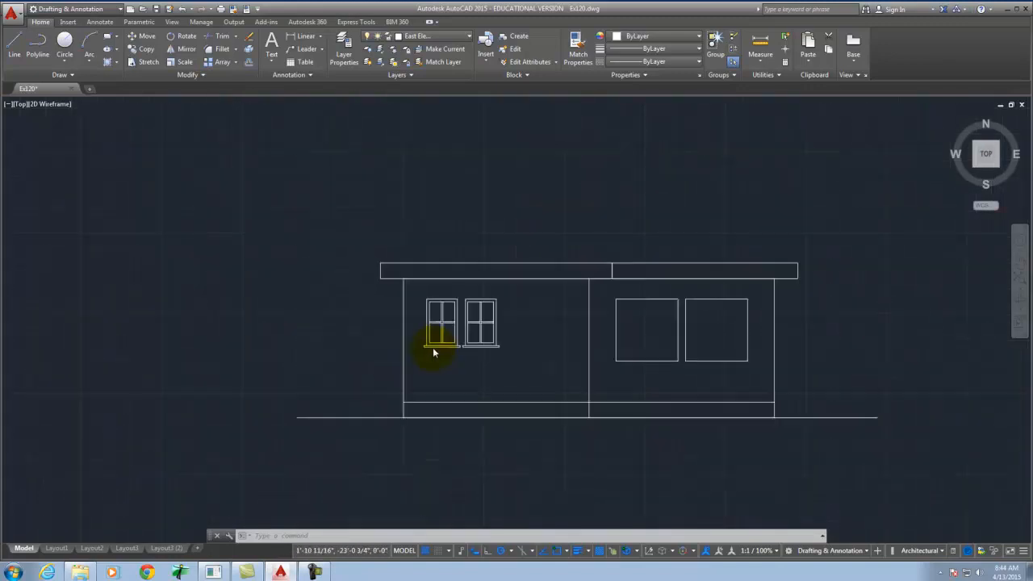
click(545, 138)
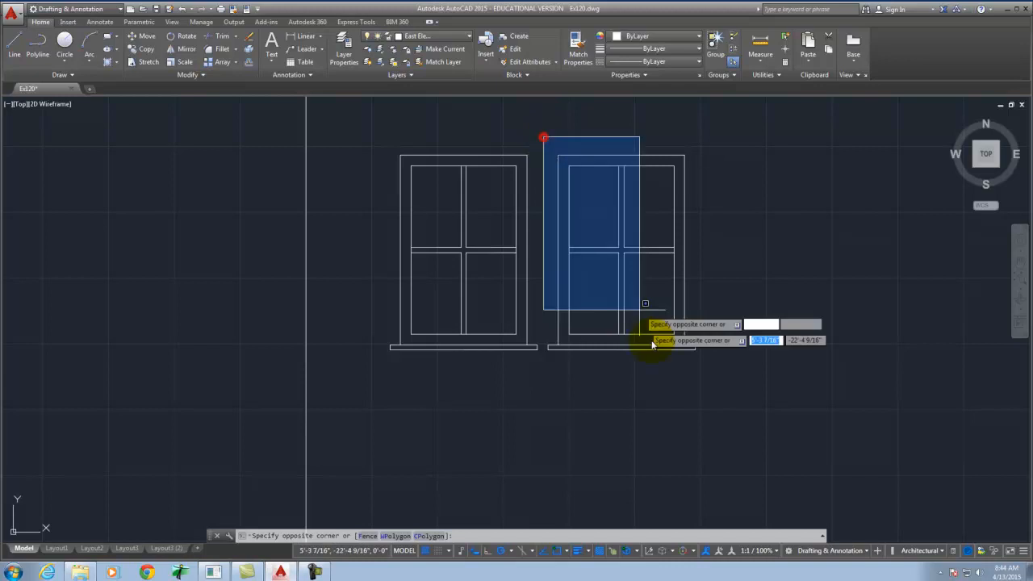
click(726, 392)
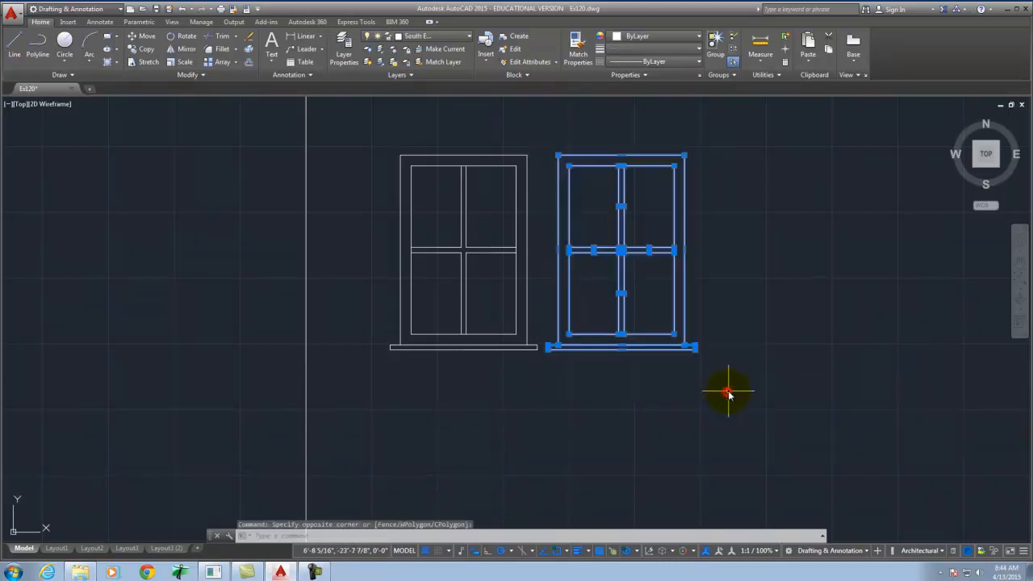
click(146, 50)
click(559, 156)
scroll(472, 239, down, 2)
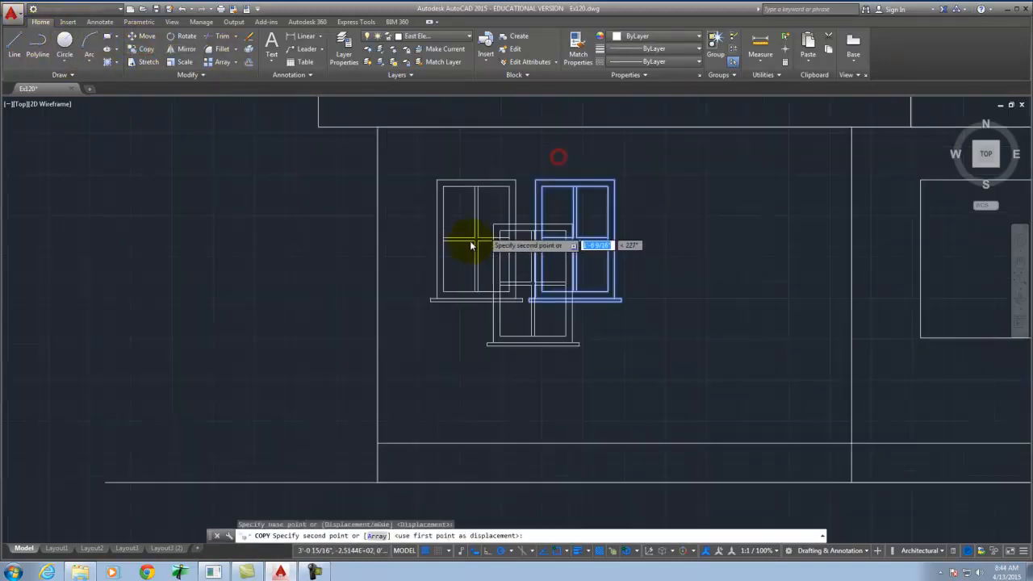
scroll(376, 281, down, 3)
scroll(517, 146, up, 6)
scroll(434, 438, down, 3)
scroll(438, 362, up, 3)
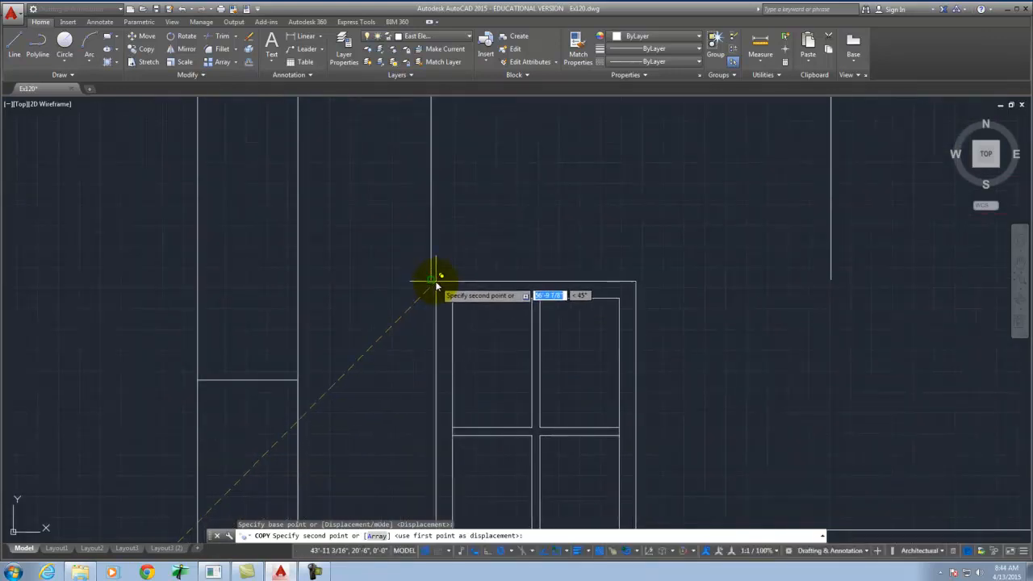
key(Escape)
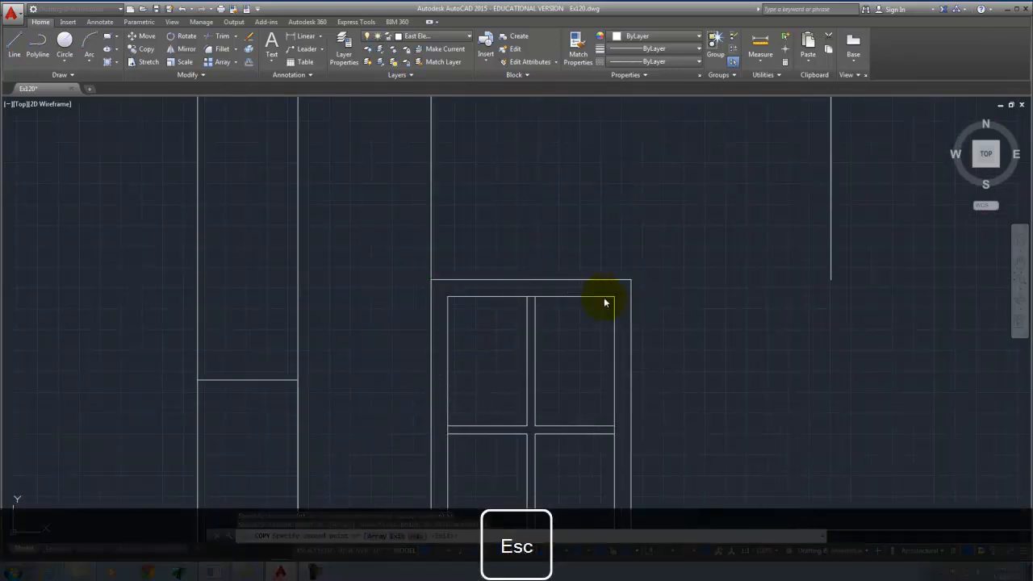
Rotate the copied window 90 degrees counterclockwise about its upper-left corner so it lies along the window-head line.
scroll(597, 230, down, 4)
click(509, 240)
click(647, 432)
text(otate)
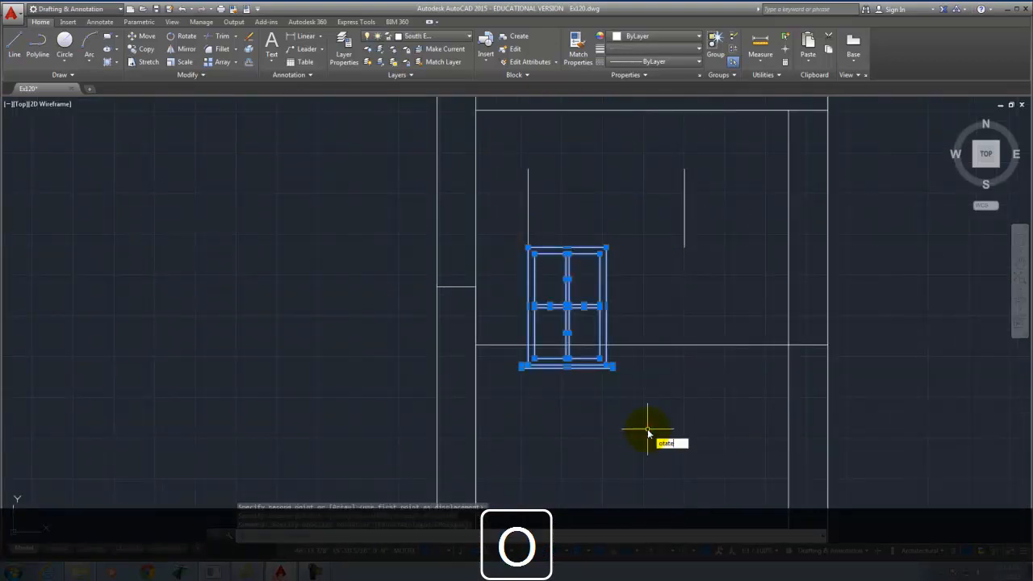
key(Return)
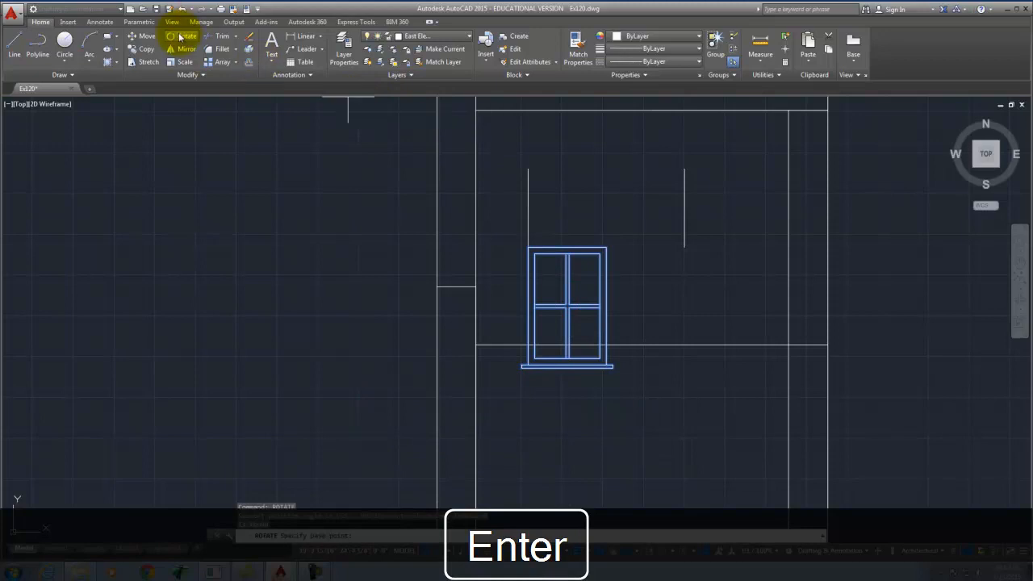
click(526, 245)
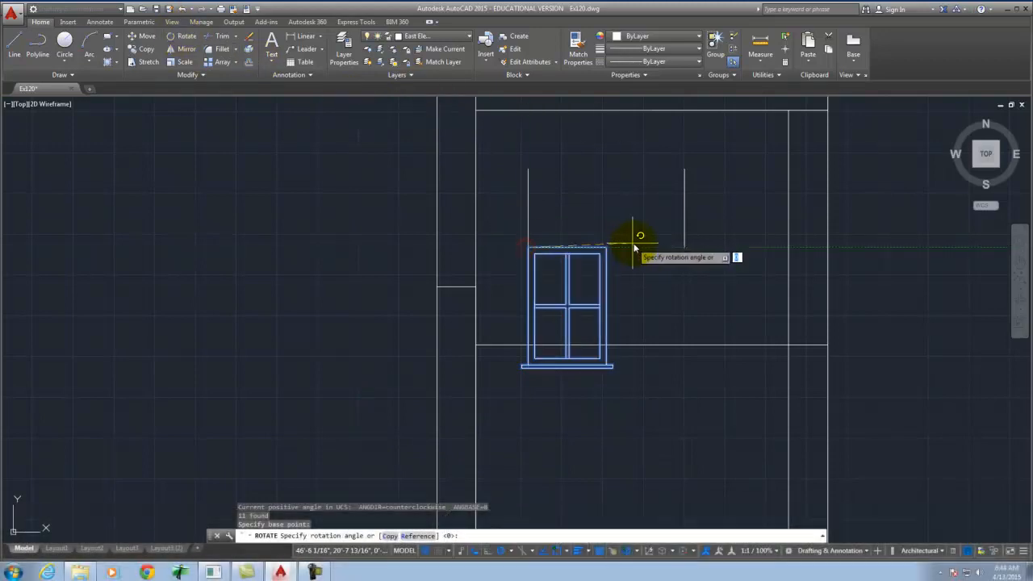
click(529, 171)
Erase the offset line beyond the rotated window's sill.
click(684, 202)
key(Delete)
scroll(427, 246, down, 4)
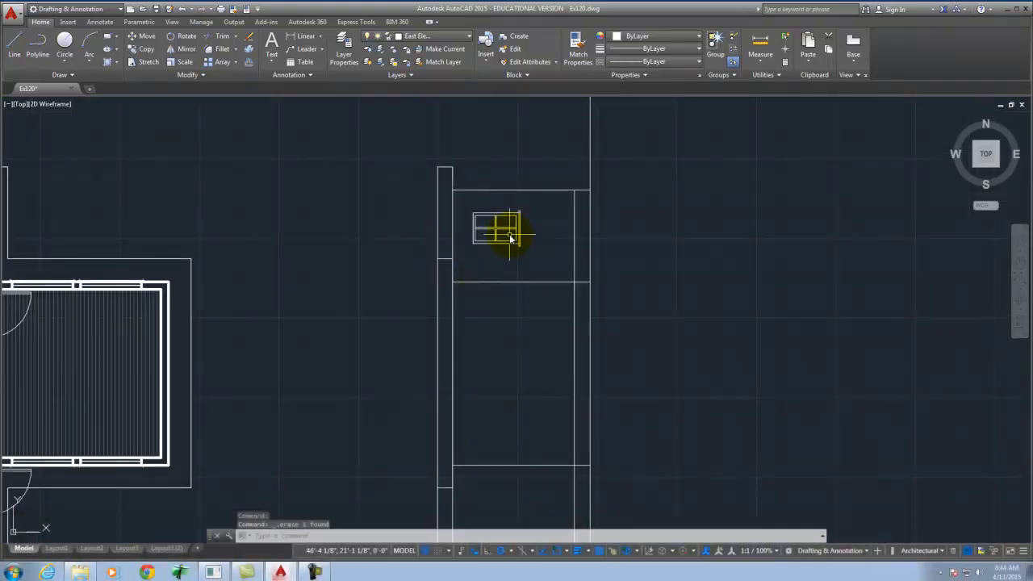
scroll(476, 230, down, 6)
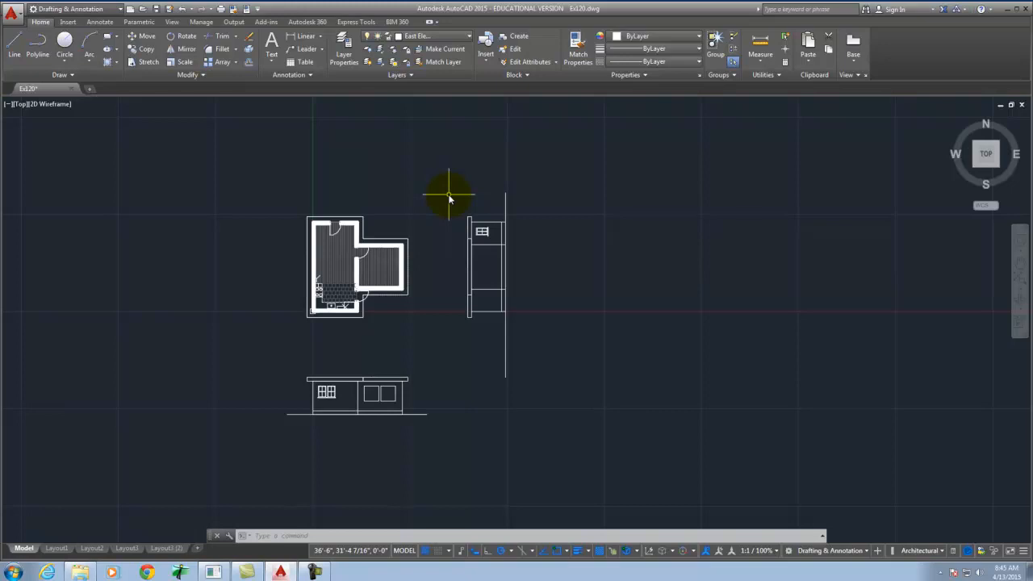
Turn on the Guides layer.
click(436, 36)
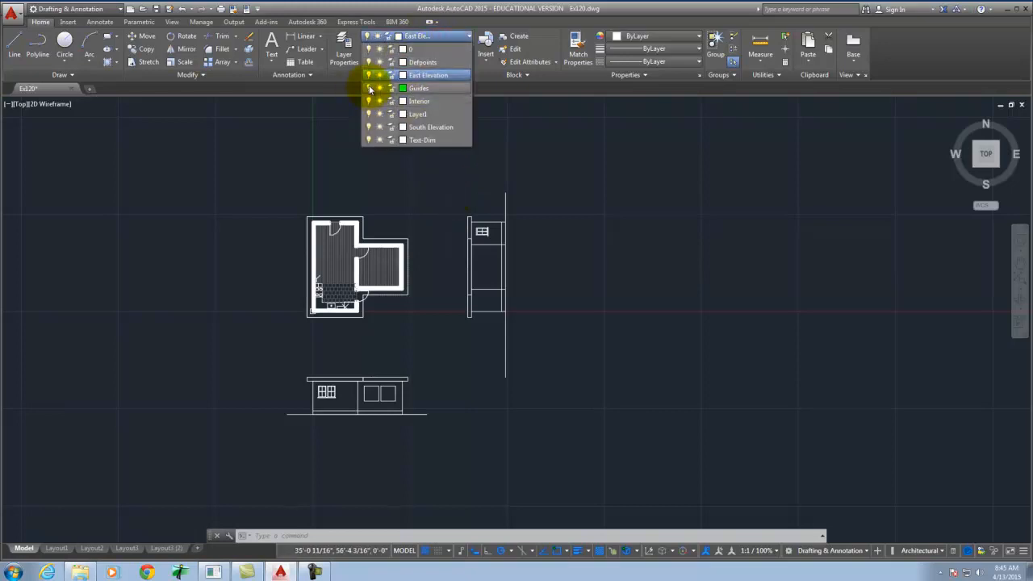
click(369, 88)
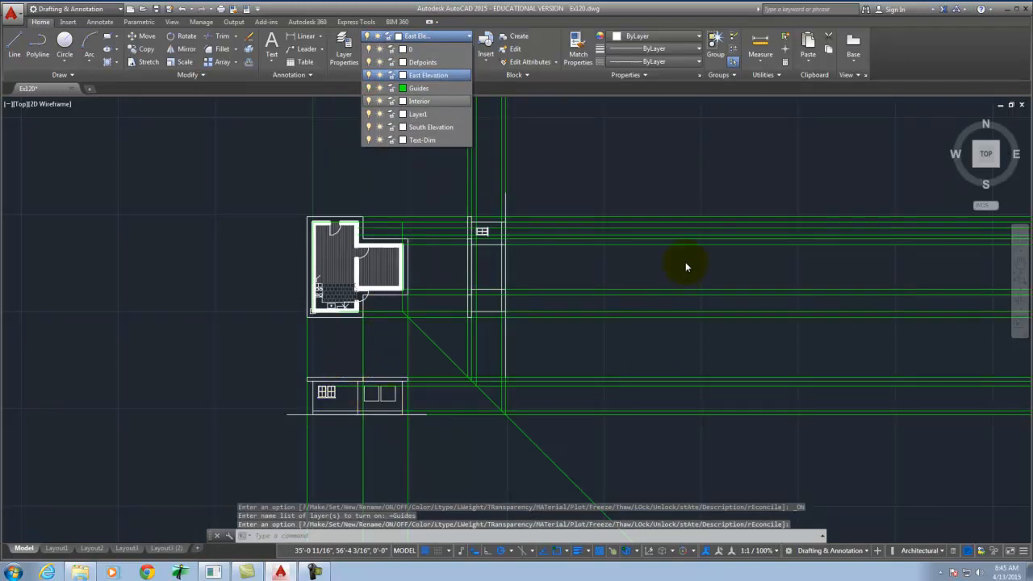
click(652, 326)
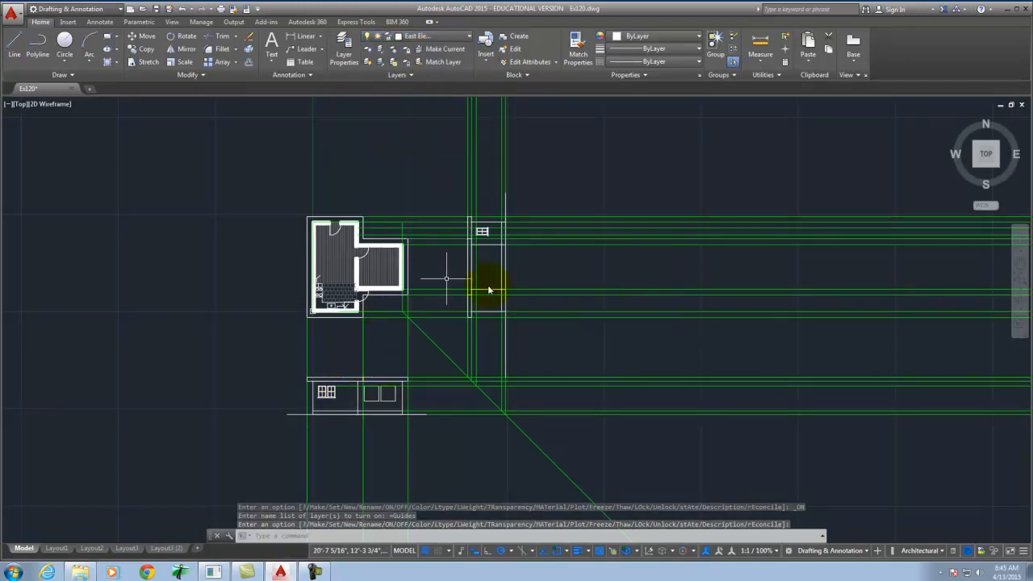
Rotate the whole drawing 90 degrees clockwise about the point where the roof overhang guides cross the 45-degree line.
scroll(498, 284, down, 3)
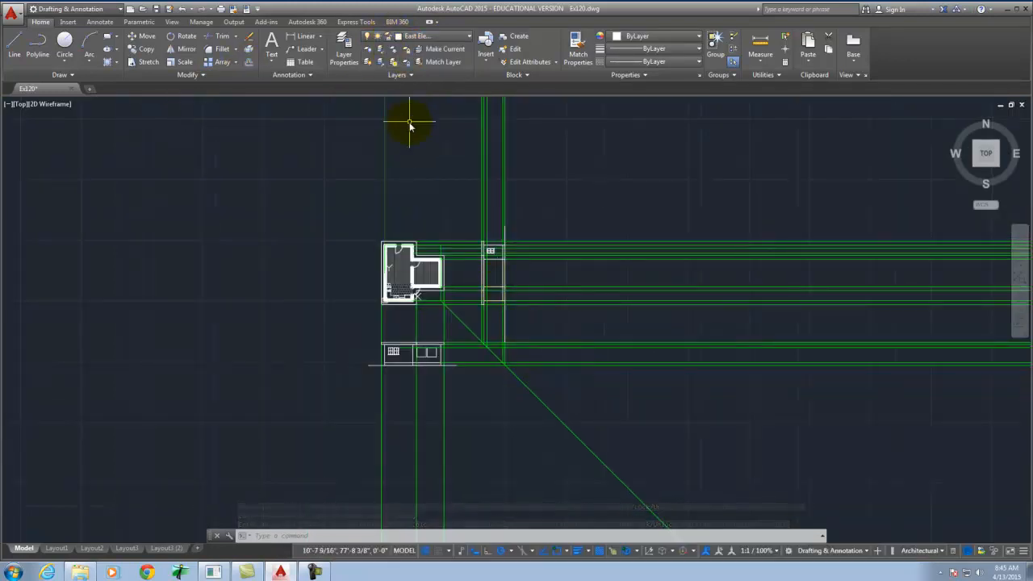
click(660, 415)
click(298, 208)
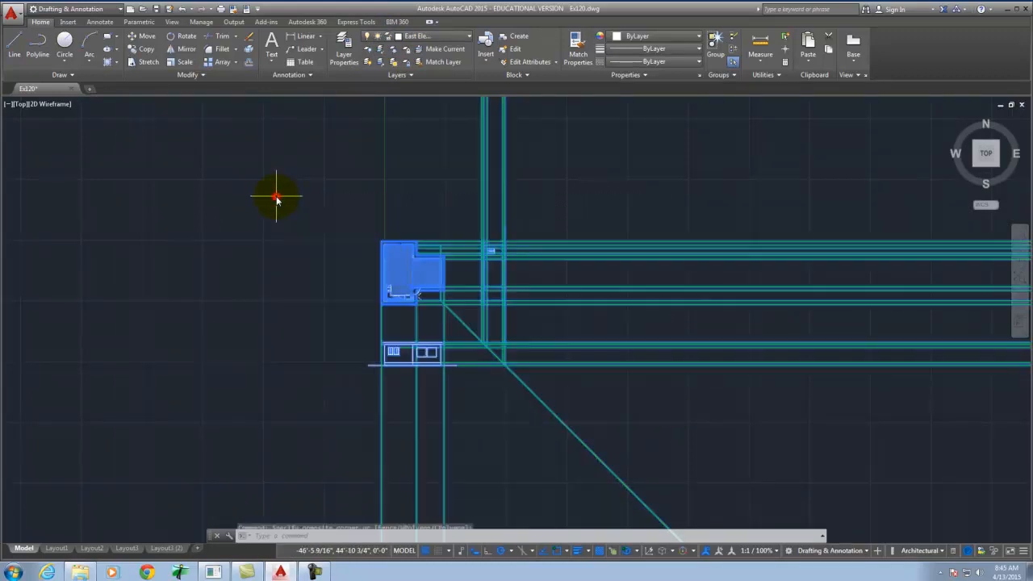
click(179, 39)
scroll(434, 311, up, 7)
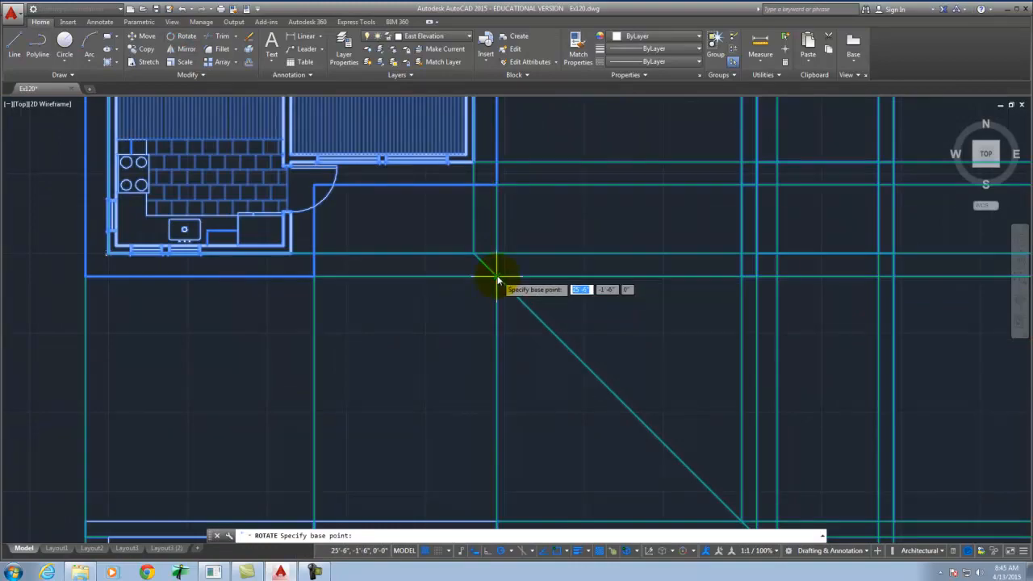
click(498, 280)
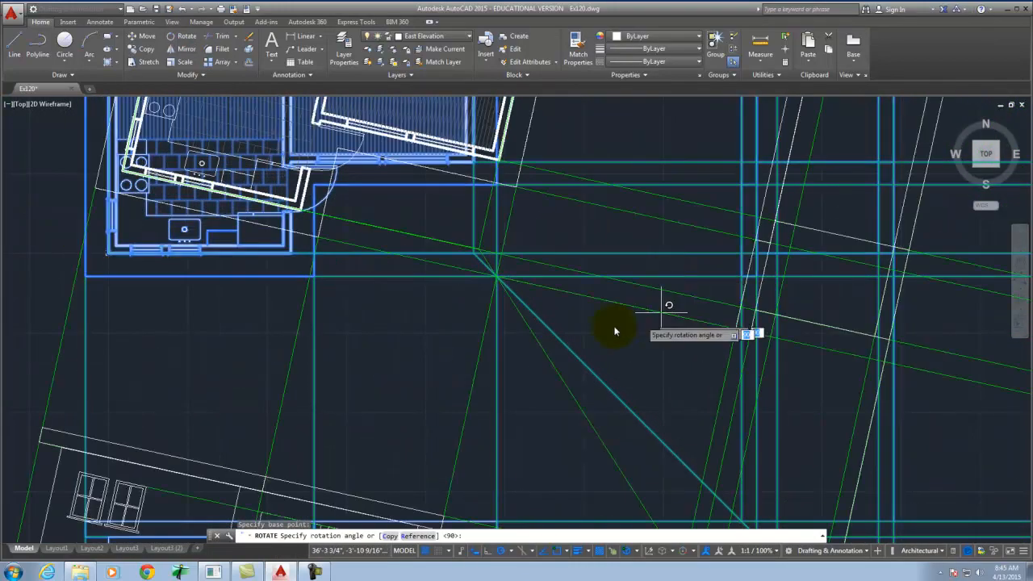
click(499, 368)
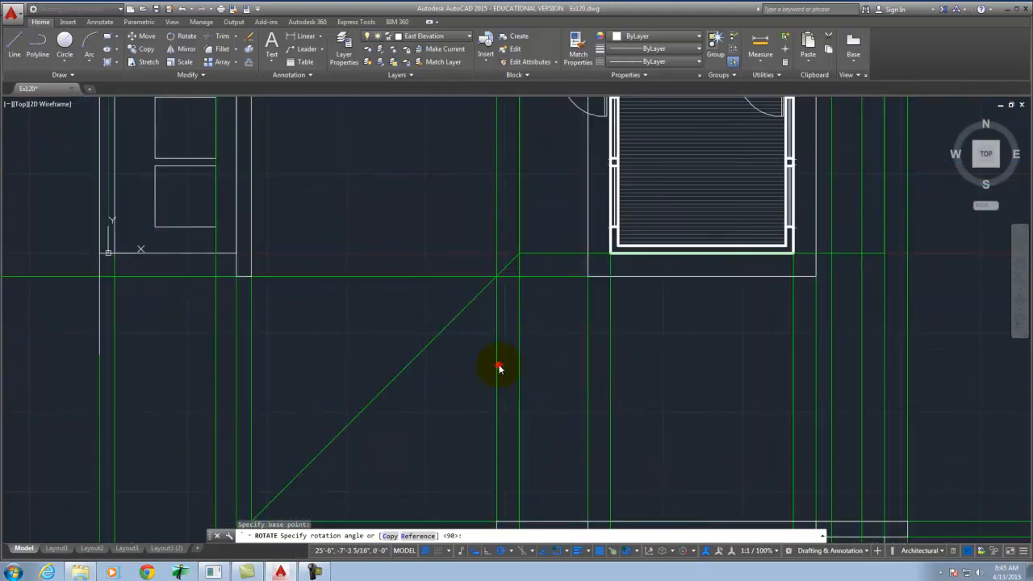
scroll(243, 279, down, 1)
middle_click(242, 279)
middle_click(242, 279)
scroll(573, 381, up, 3)
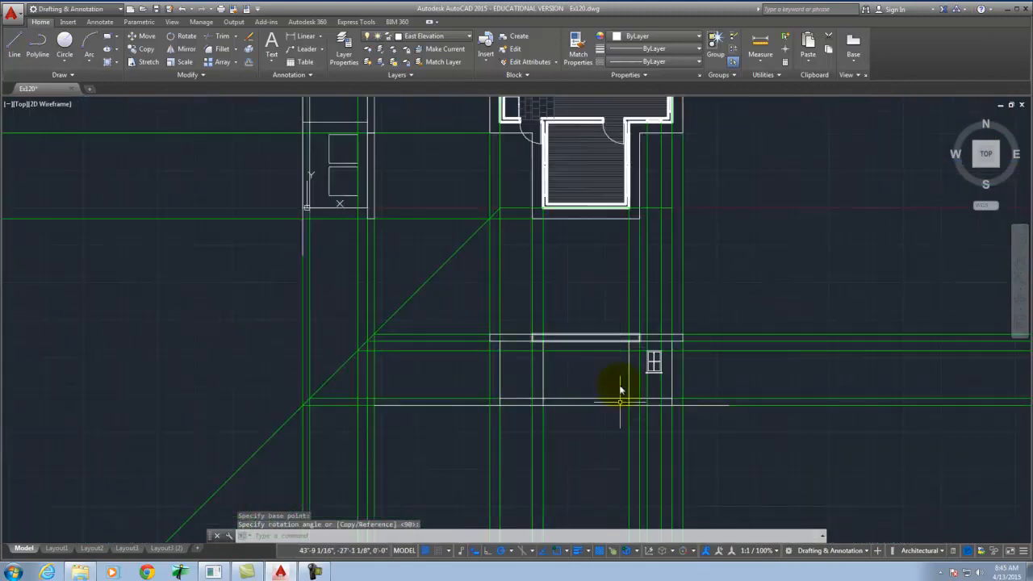
scroll(491, 369, down, 2)
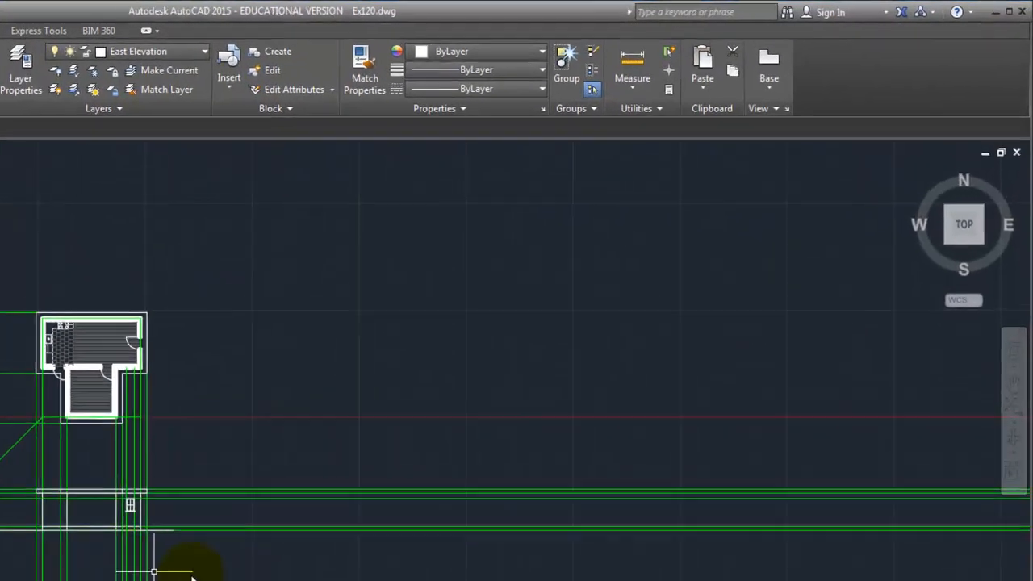
Turn off the Guides layer to show the rotated floor plan and upright east elevation without guide lines.
click(138, 52)
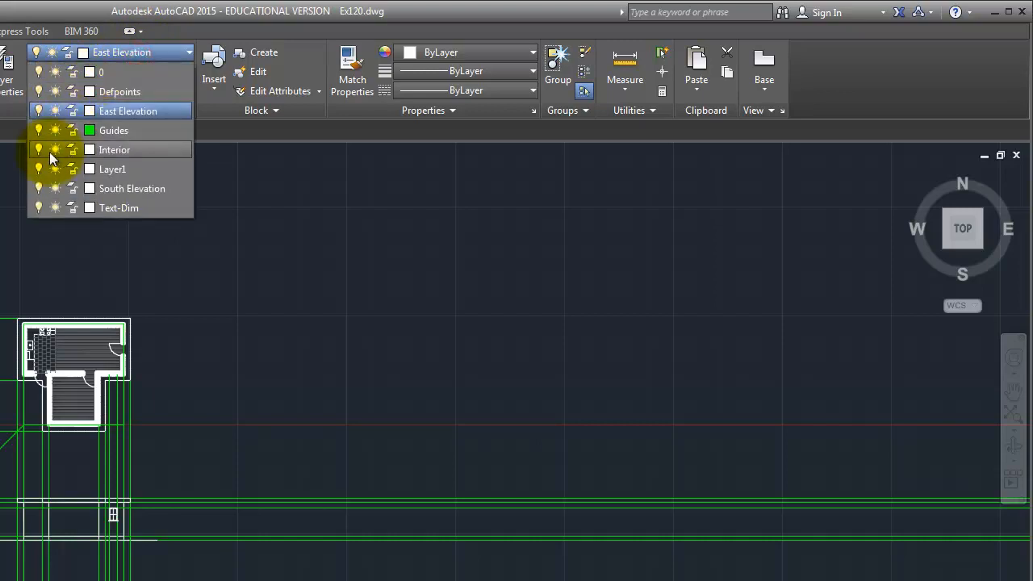
click(37, 129)
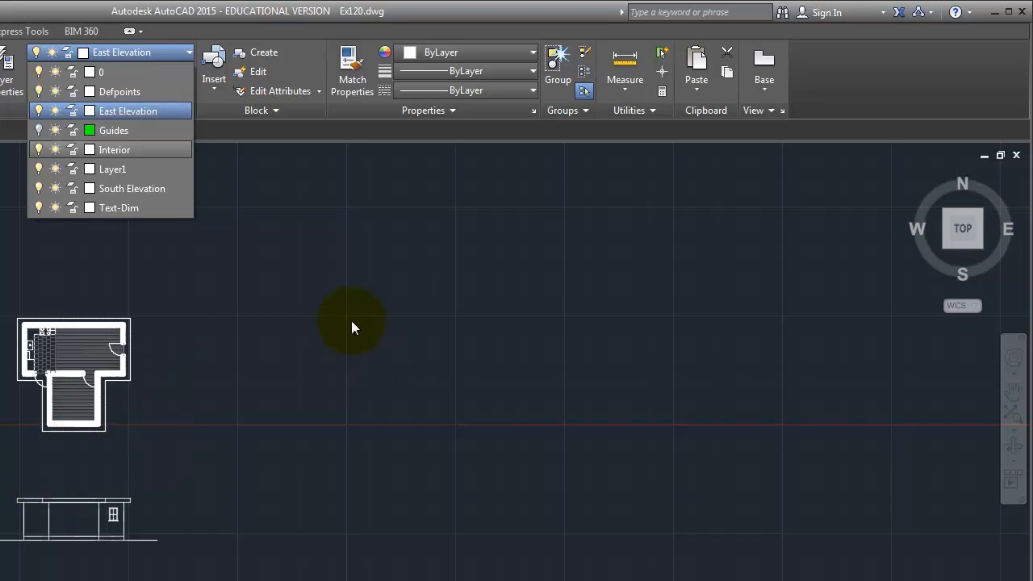
click(335, 273)
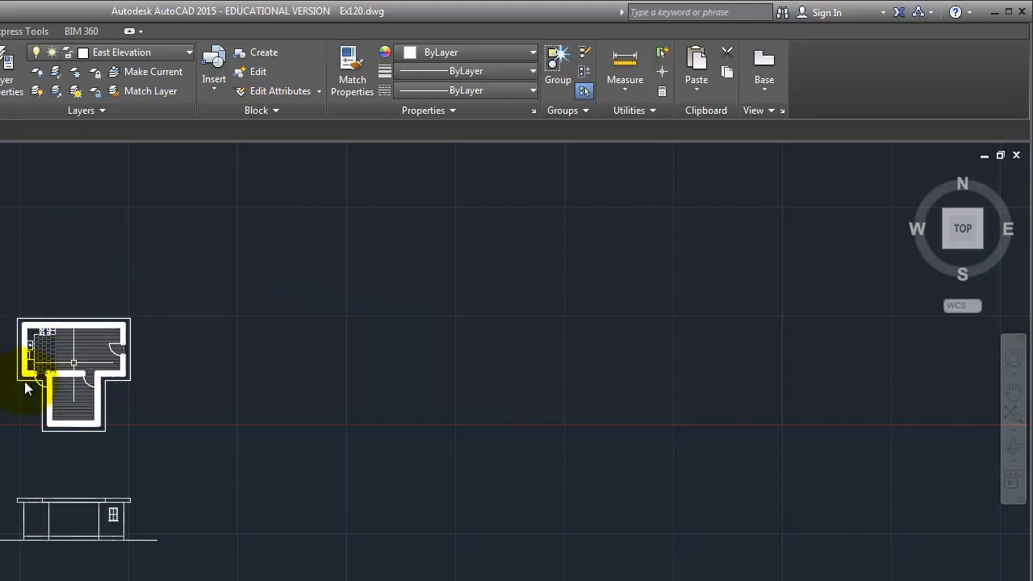
Undo the Guides layer change and the 90-degree rotation of the whole drawing.
mouse_move(61, 400)
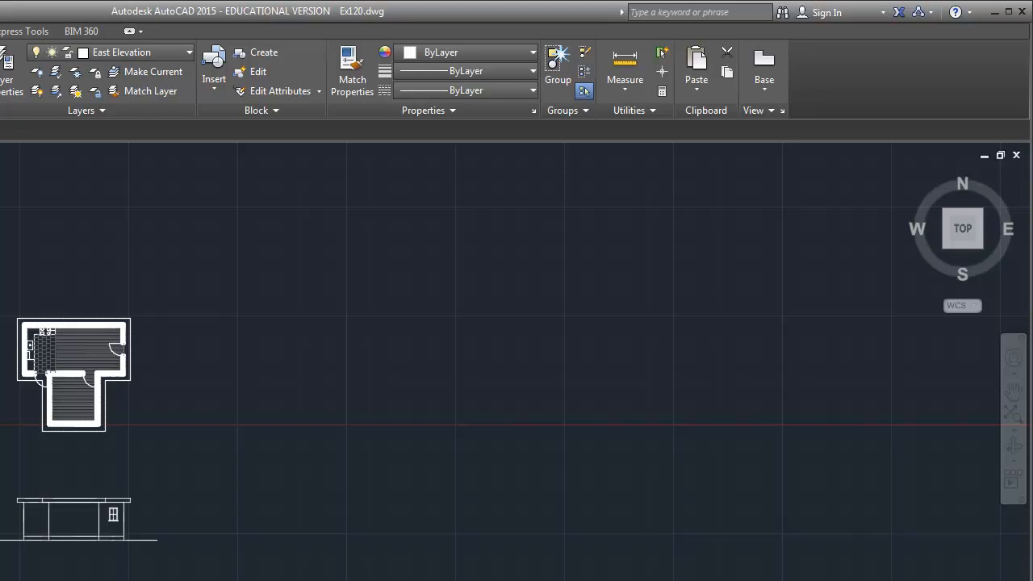
key(ctrl+z)
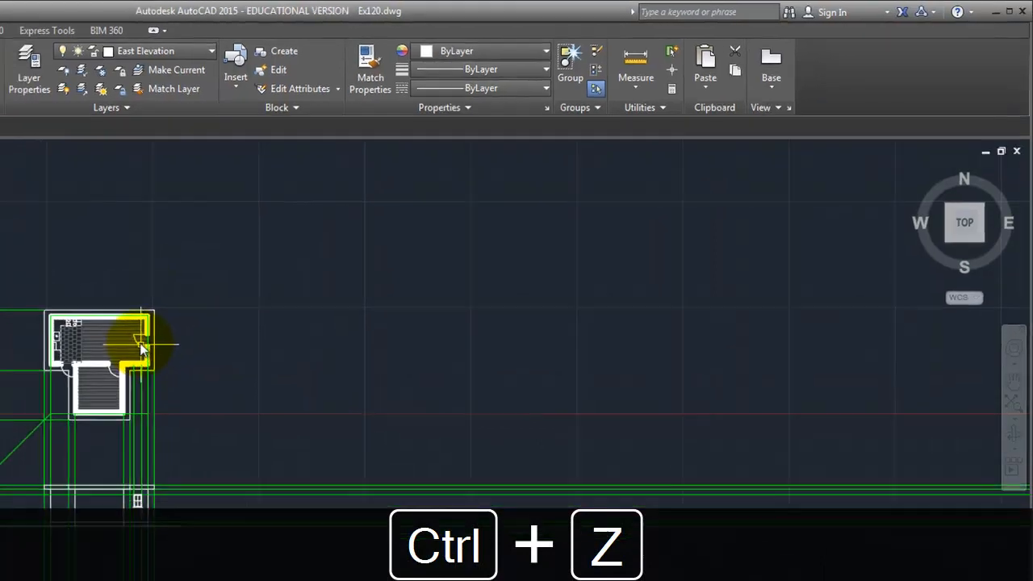
key(ctrl+z)
key(ctrl+z)
key(ctrl+z)
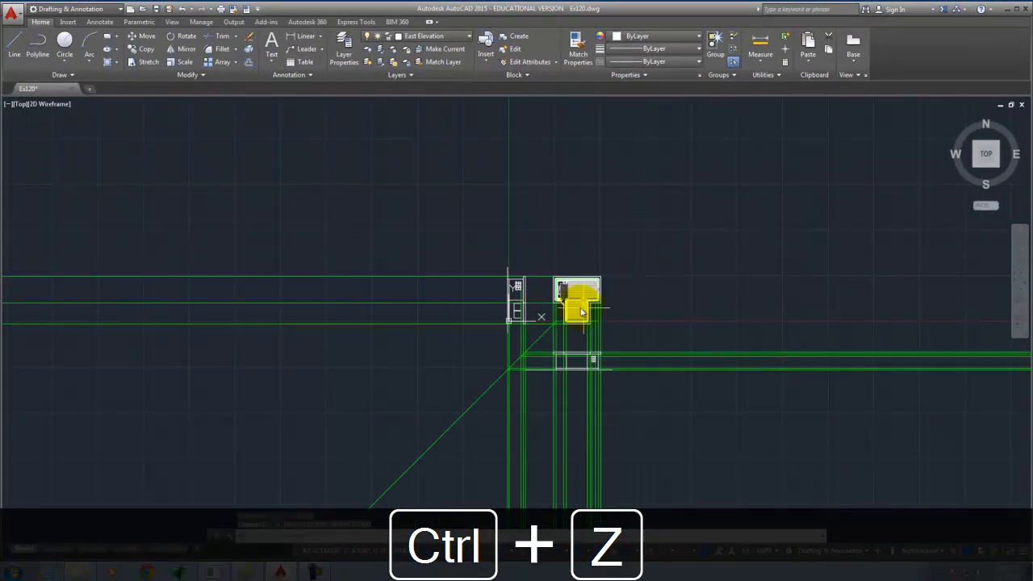
key(ctrl+z)
key(ctrl+z)
key(ctrl+z)
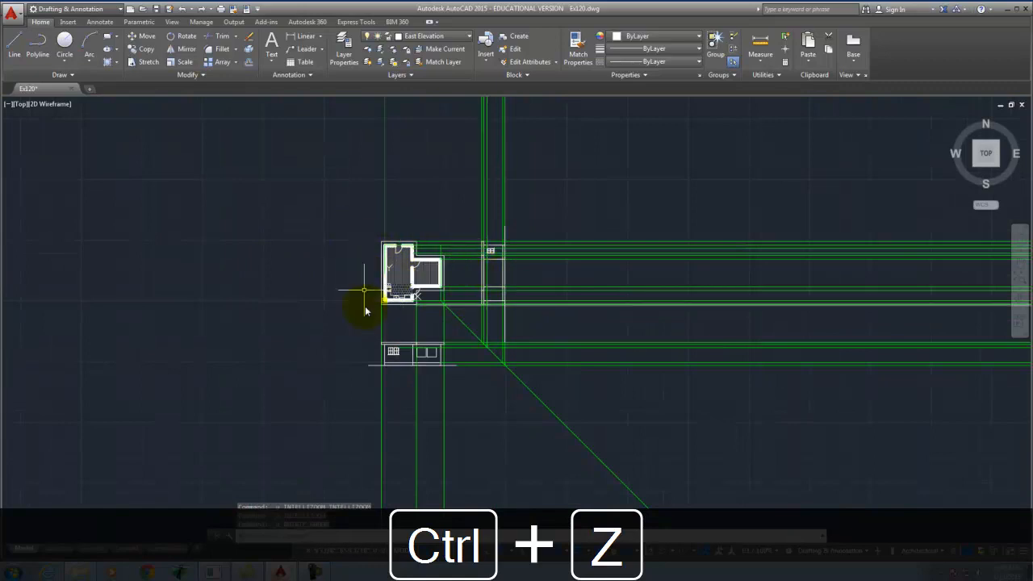
key(ctrl+z)
key(ctrl+z)
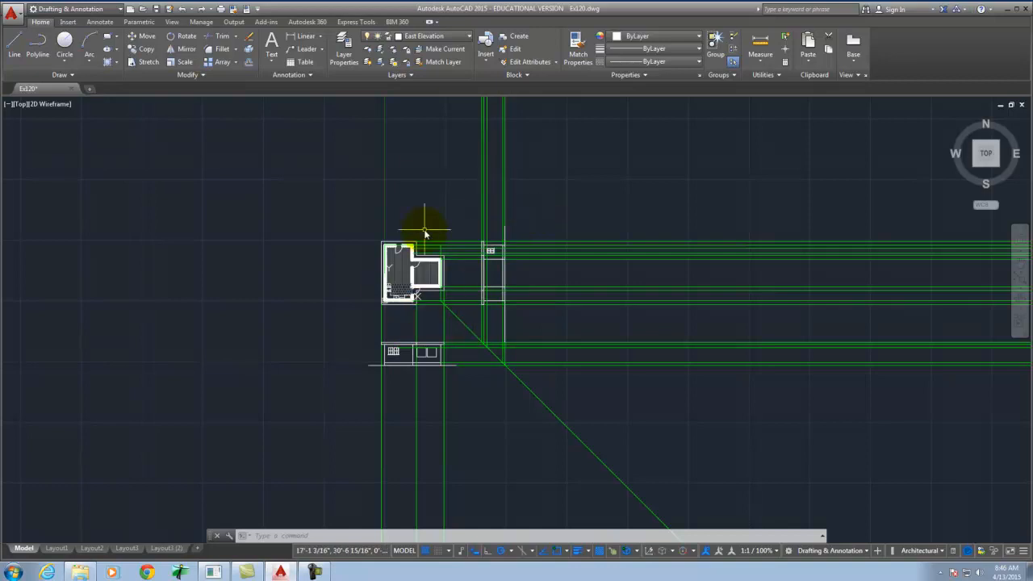
Turn off the Guides layer.
scroll(423, 228, up, 2)
scroll(404, 350, up, 2)
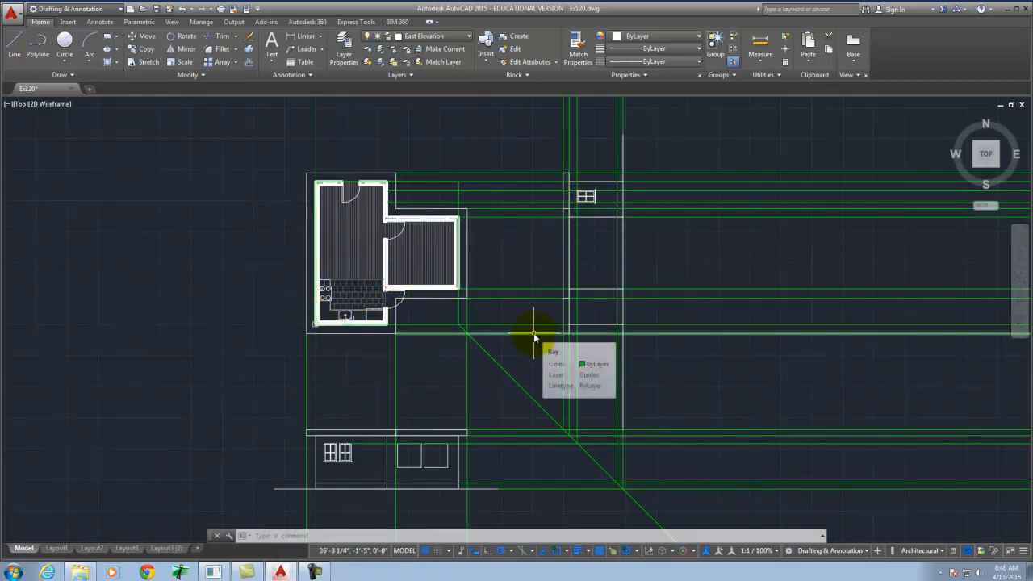
scroll(335, 253, down, 2)
scroll(415, 357, up, 8)
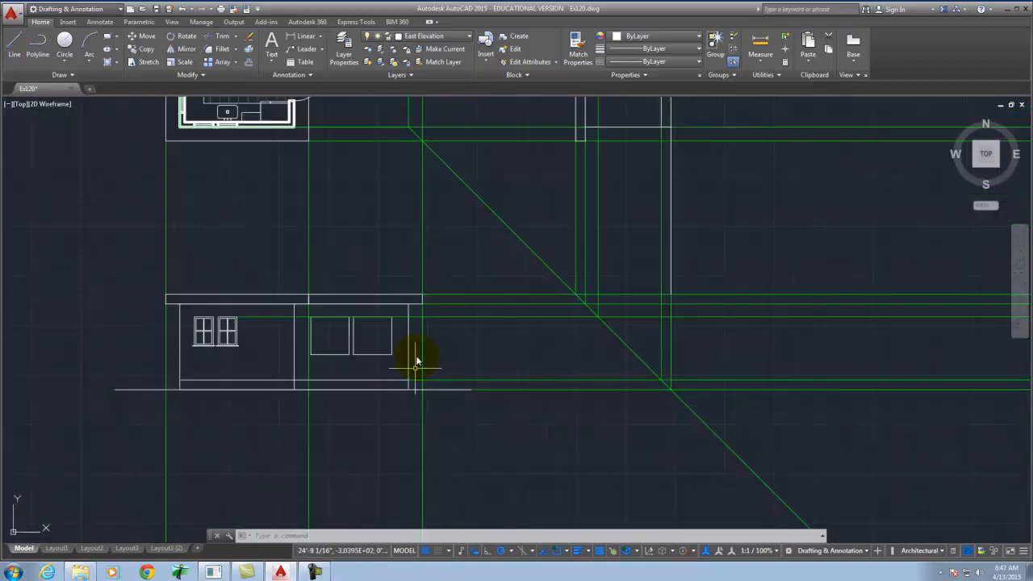
click(425, 35)
click(379, 88)
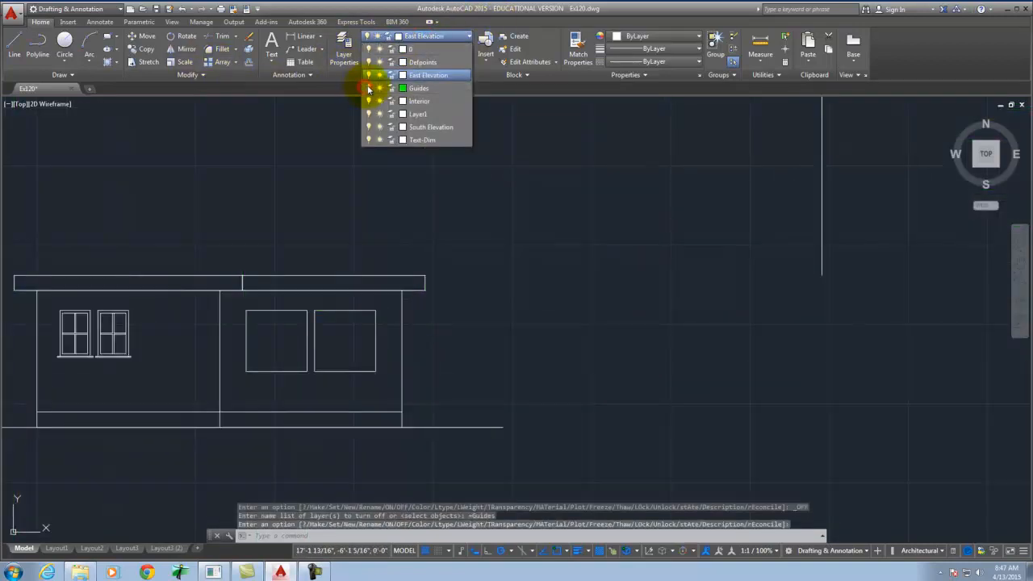
click(625, 246)
Erase the roof fascia lines from the south elevation and the east elevation.
scroll(625, 246, down, 2)
click(521, 275)
click(216, 255)
scroll(307, 355, down, 4)
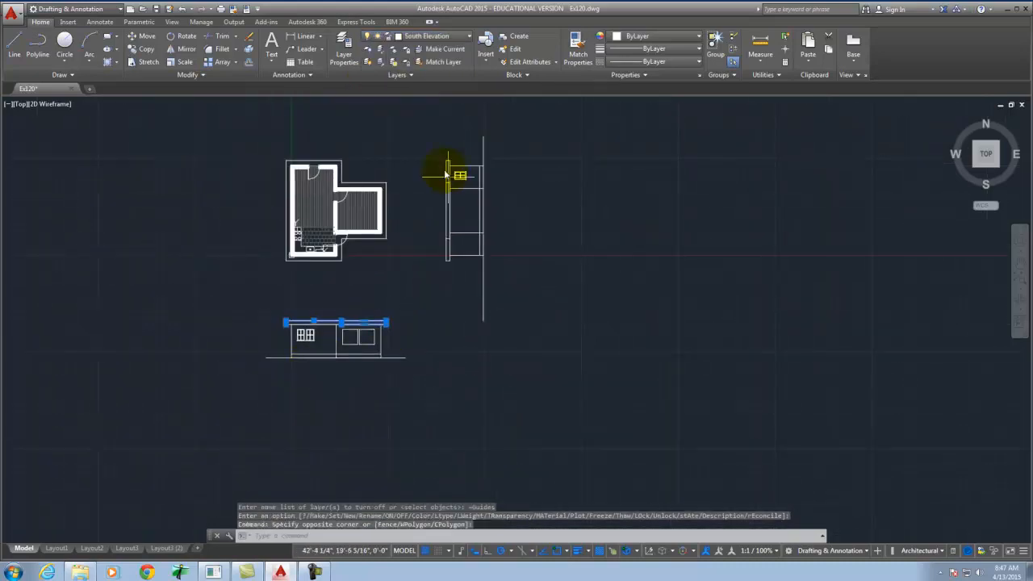
scroll(452, 143, up, 4)
key(Escape)
click(418, 433)
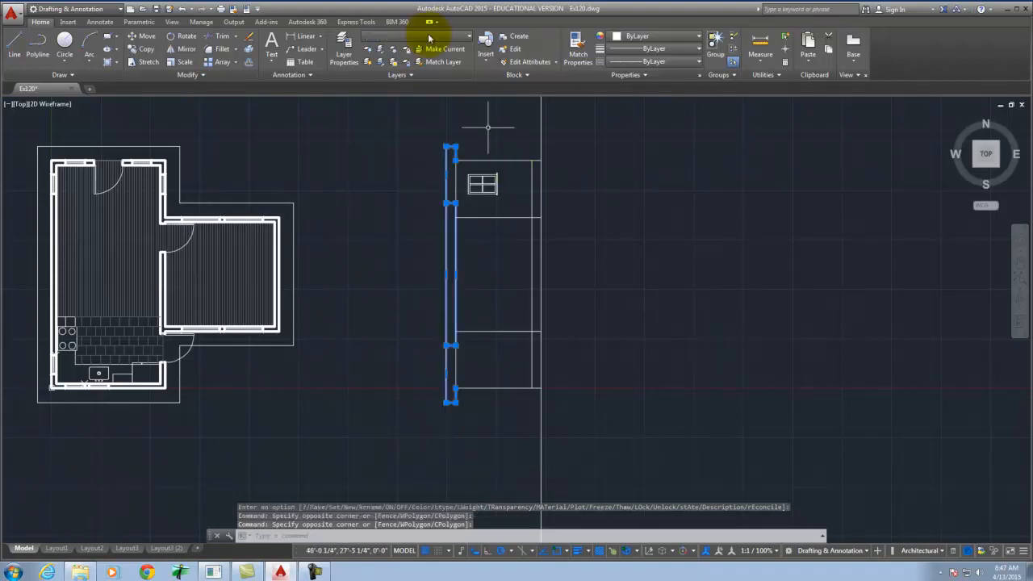
key(Delete)
scroll(461, 411, down, 4)
scroll(461, 261, up, 5)
click(446, 303)
key(Delete)
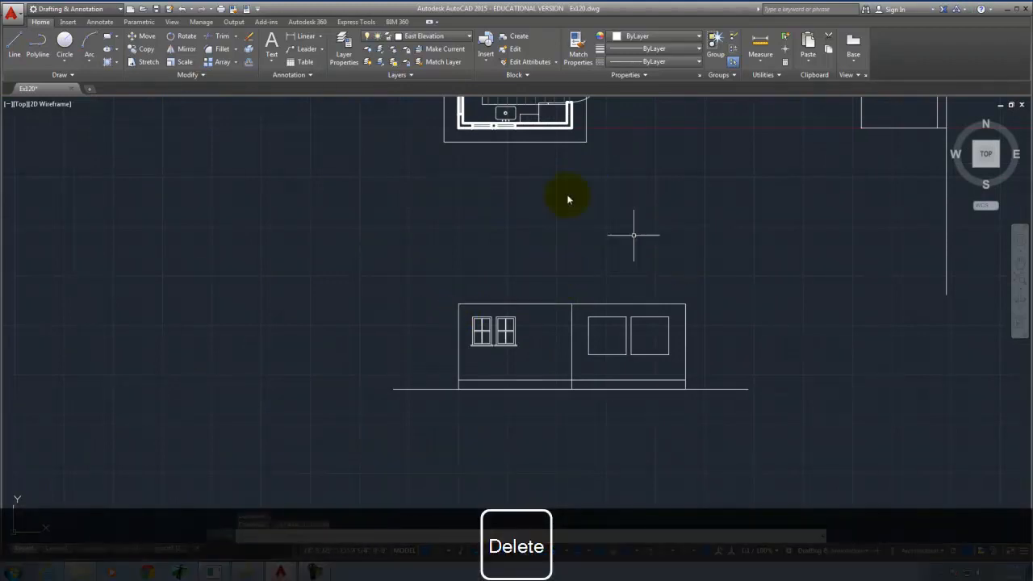
Turn the Guides layer back on.
click(428, 38)
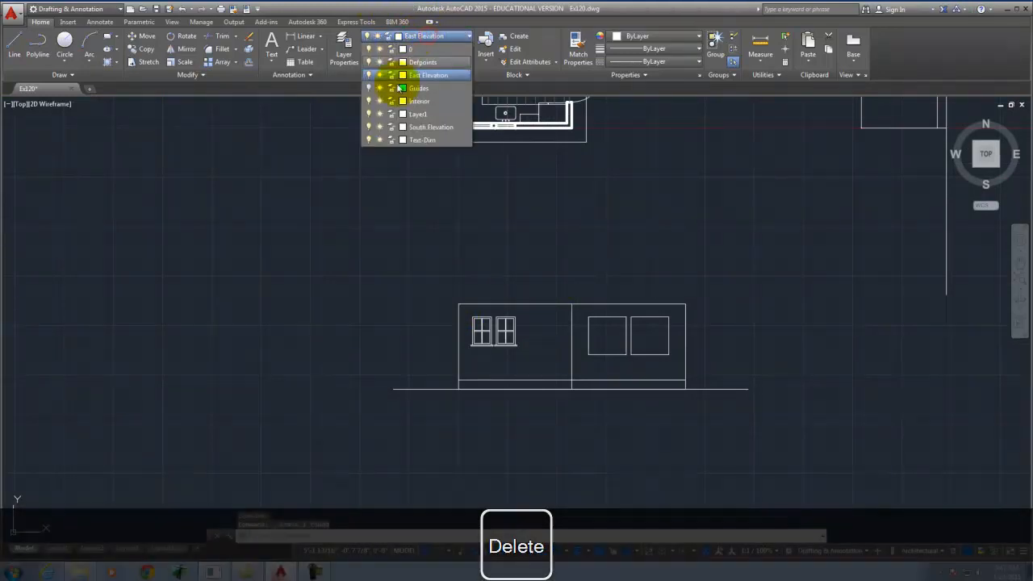
click(368, 88)
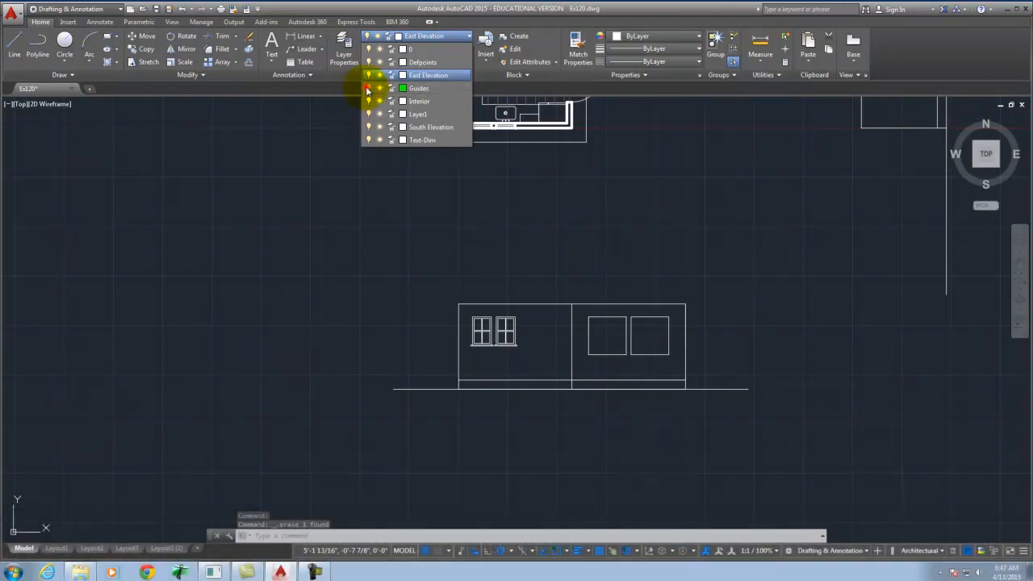
click(284, 264)
Examine how the floor plan's walls, windows and roof overhang line up with the guides and the south and east elevations.
scroll(692, 298, up, 4)
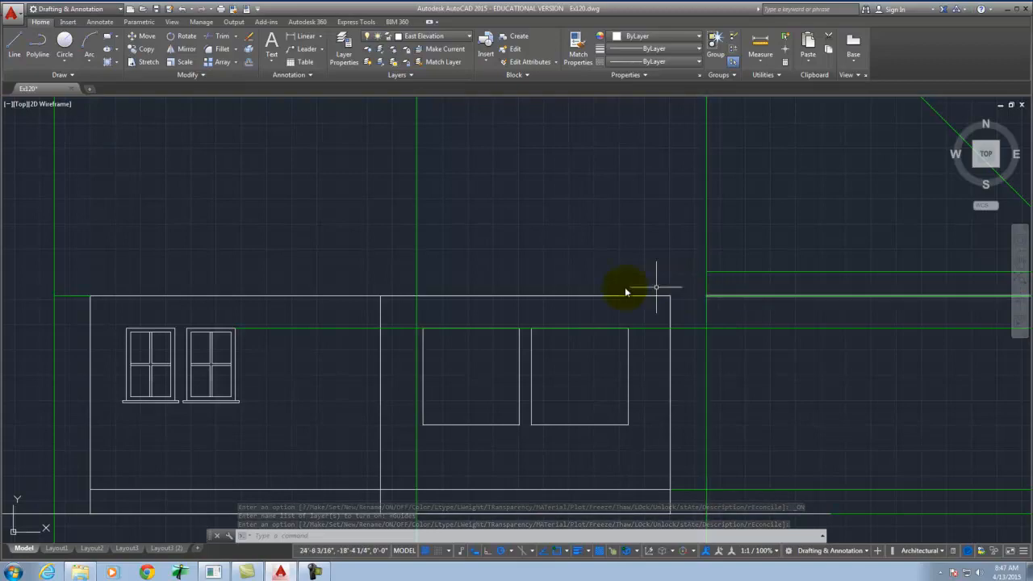
scroll(403, 345, down, 5)
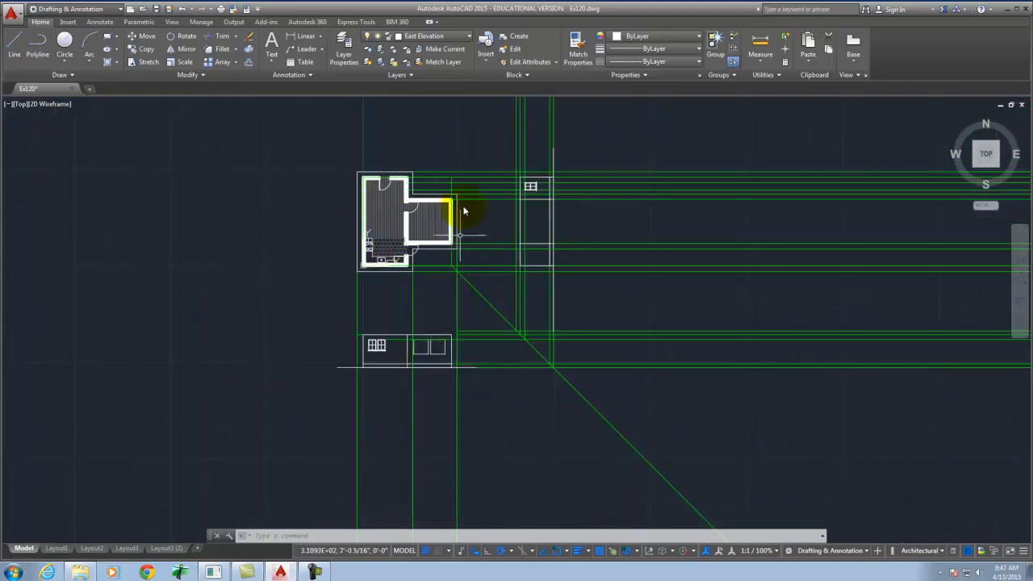
scroll(399, 188, up, 5)
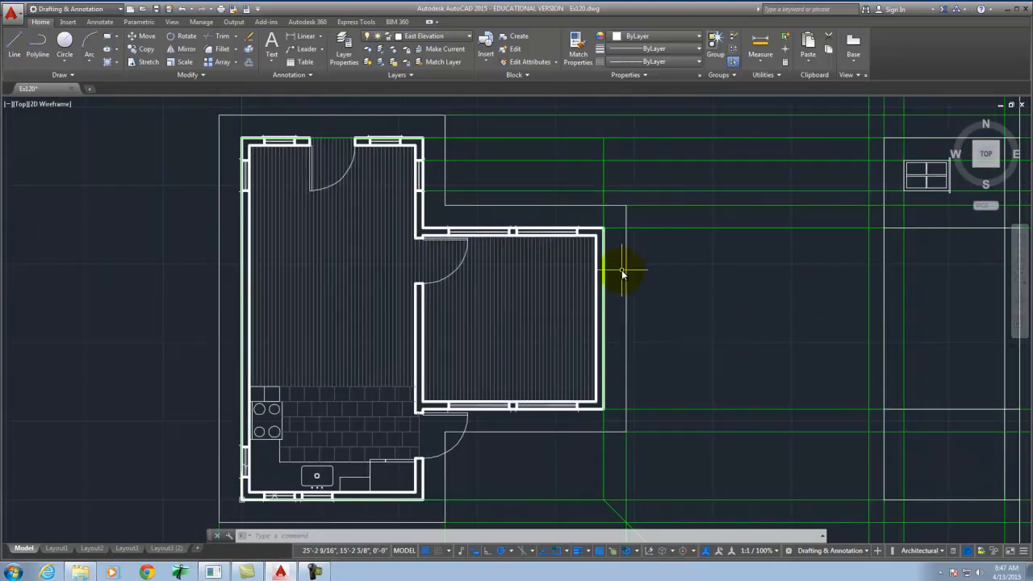
scroll(621, 272, down, 2)
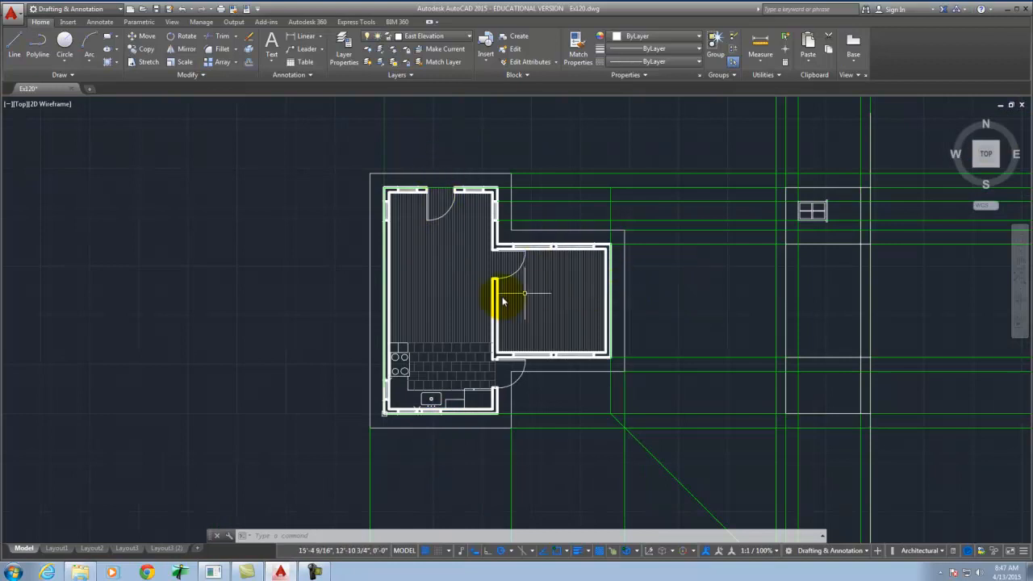
scroll(372, 234, down, 4)
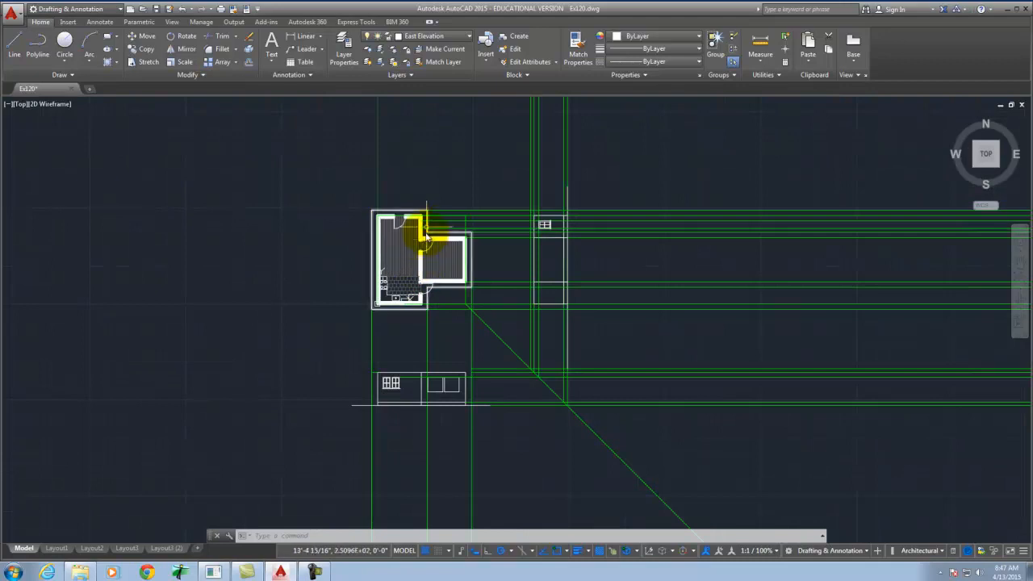
scroll(370, 218, down, 2)
scroll(393, 311, up, 6)
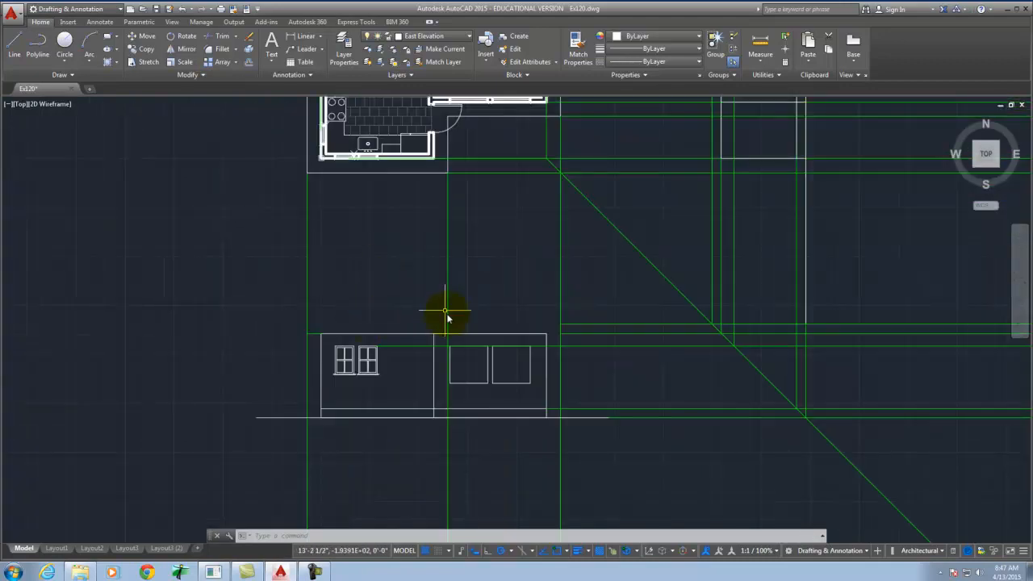
scroll(396, 362, down, 2)
scroll(426, 172, up, 2)
Project a ray straight down from the midpoint of the roof overhang's south edge below the kitchen.
scroll(426, 172, up, 4)
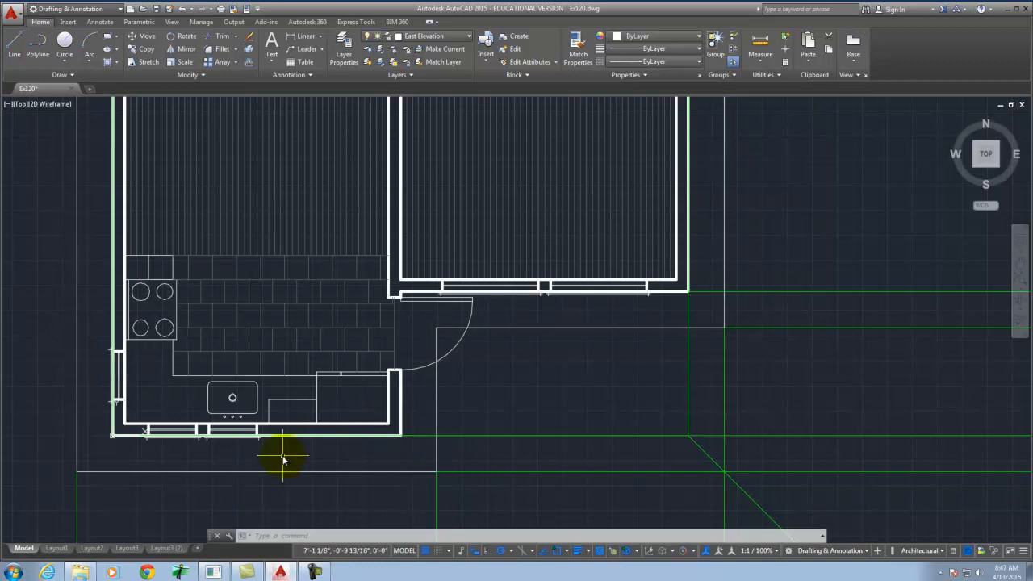
text(ray)
key(Return)
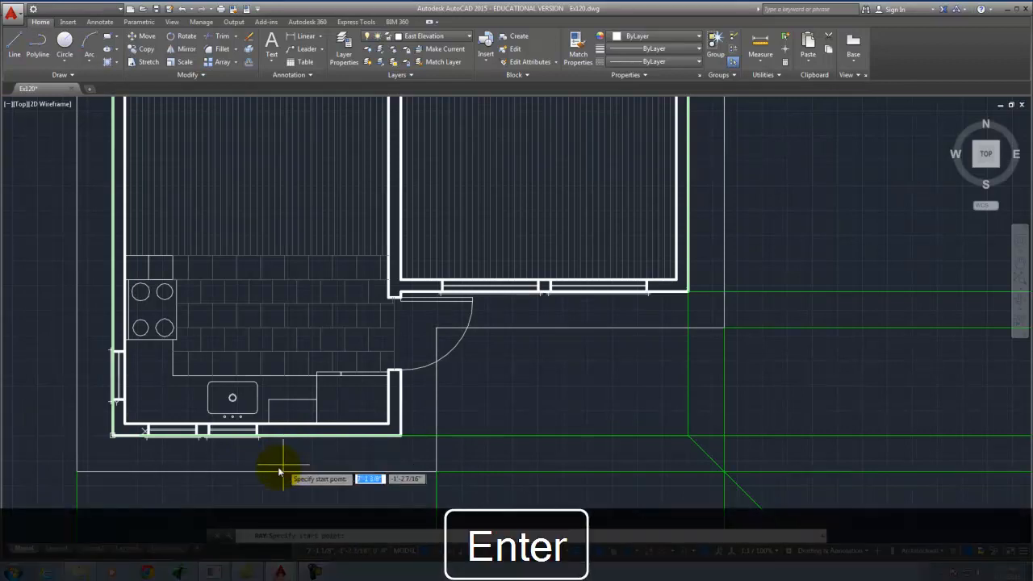
click(257, 452)
scroll(269, 462, down, 3)
key(Return)
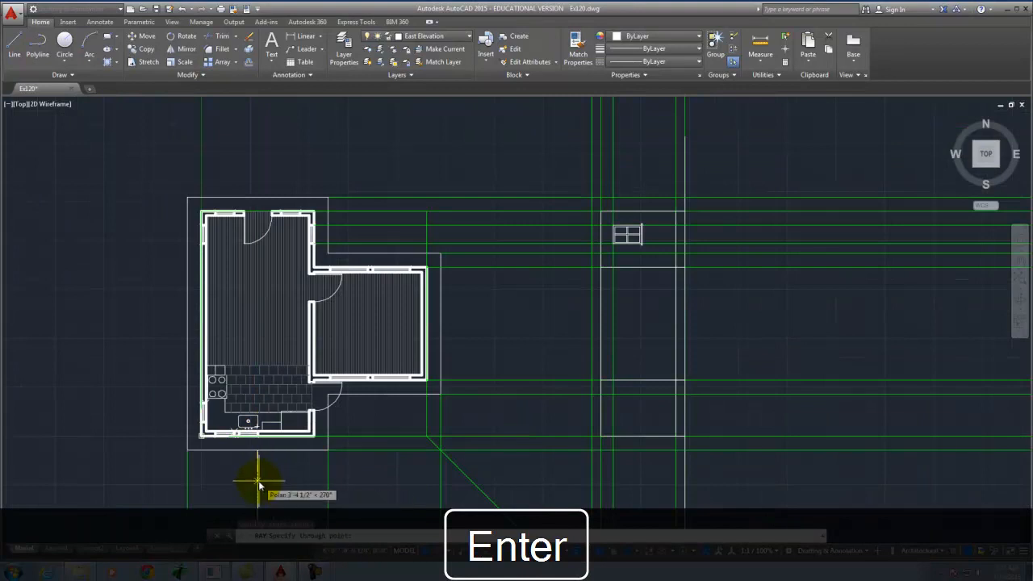
key(Return)
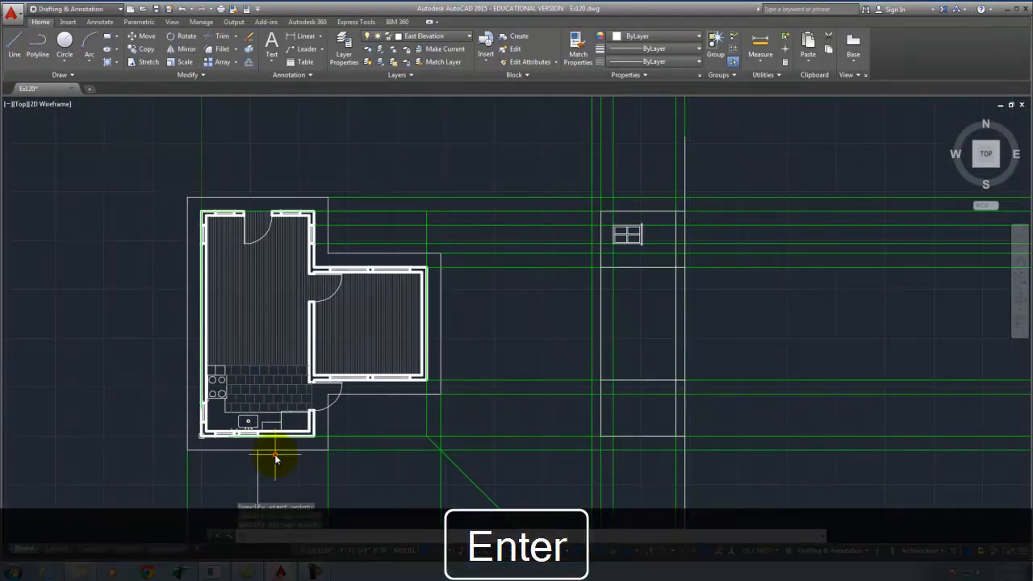
Move the new vertical centre ray to the Guides layer and make Guides the current layer.
click(238, 470)
click(406, 44)
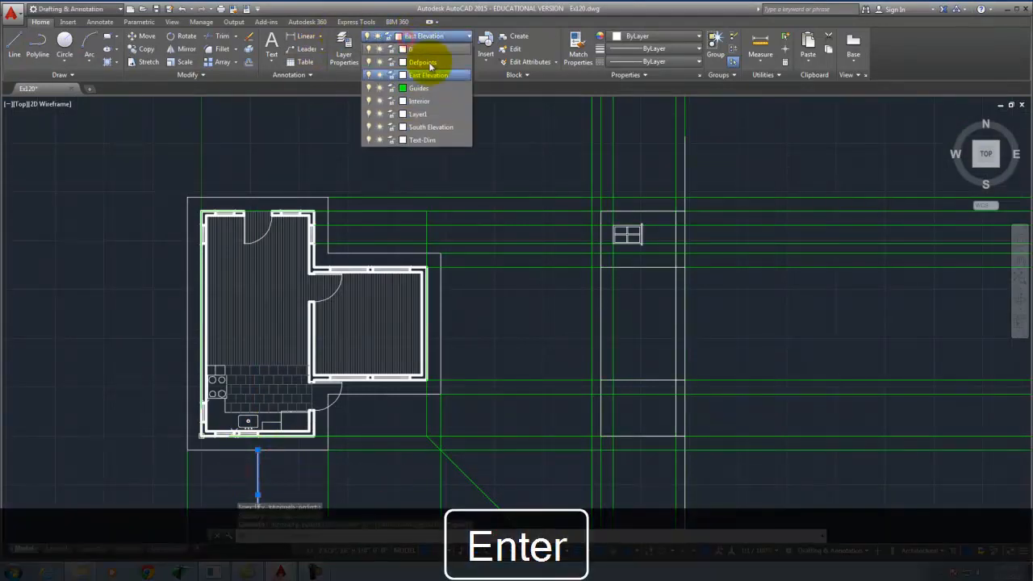
key(Escape)
click(446, 37)
click(420, 89)
Draw the roof pitch reference at the south elevation's west eave: 12" horizontally toward the wall, then 6" straight up.
scroll(335, 129, down, 4)
scroll(294, 348, up, 6)
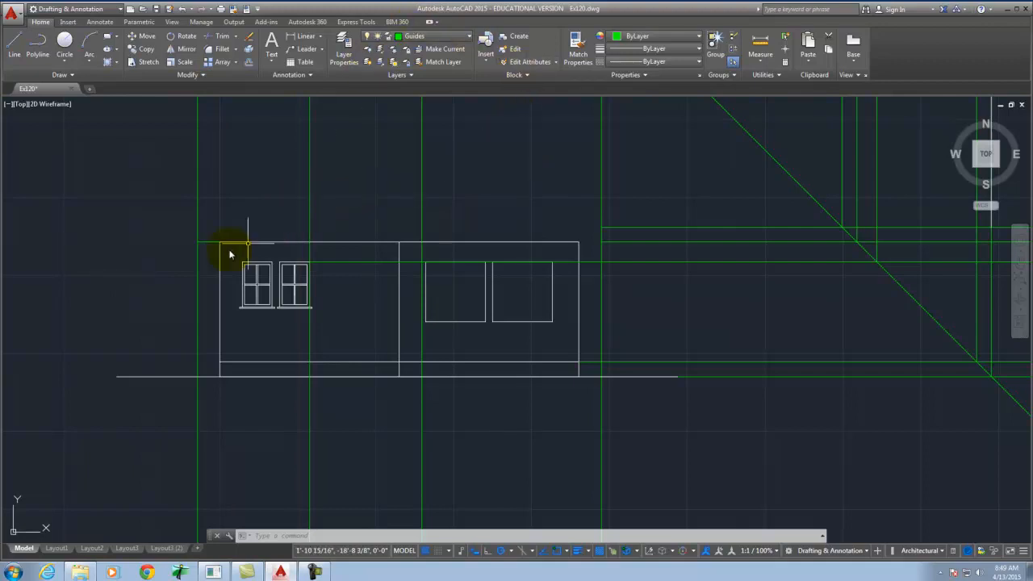
scroll(105, 421, down, 1)
scroll(190, 314, up, 1)
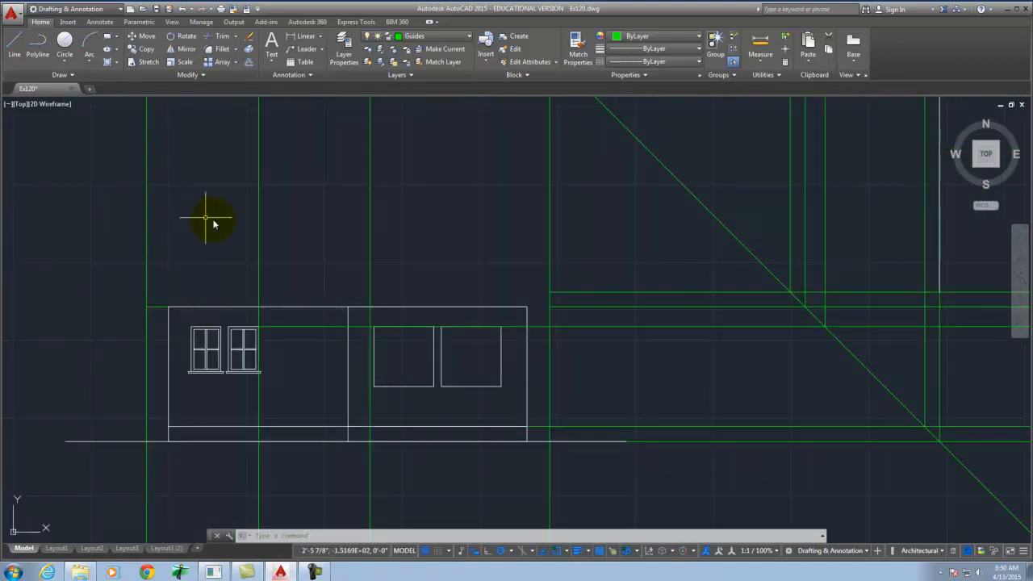
click(14, 44)
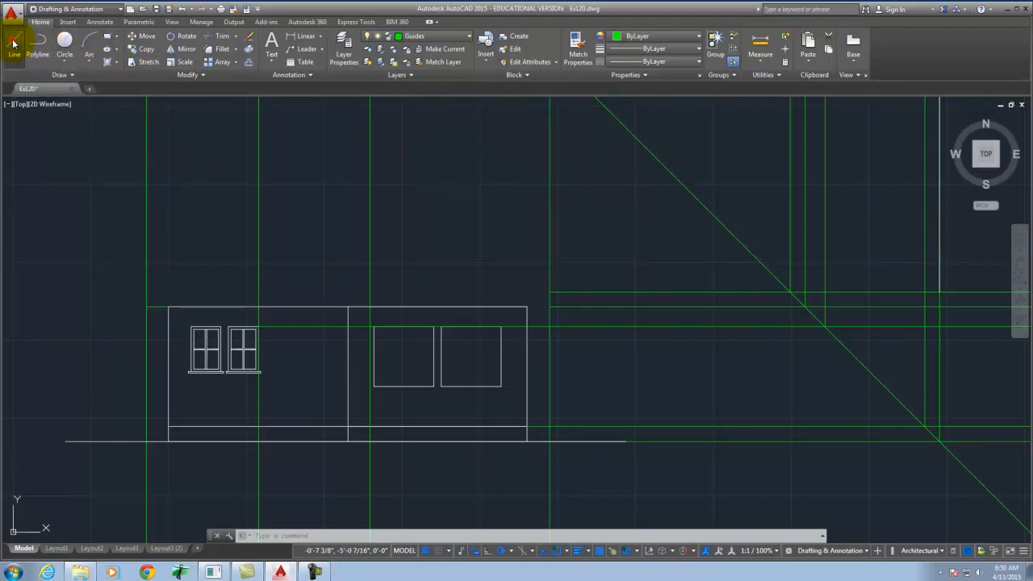
click(145, 309)
scroll(144, 309, up, 5)
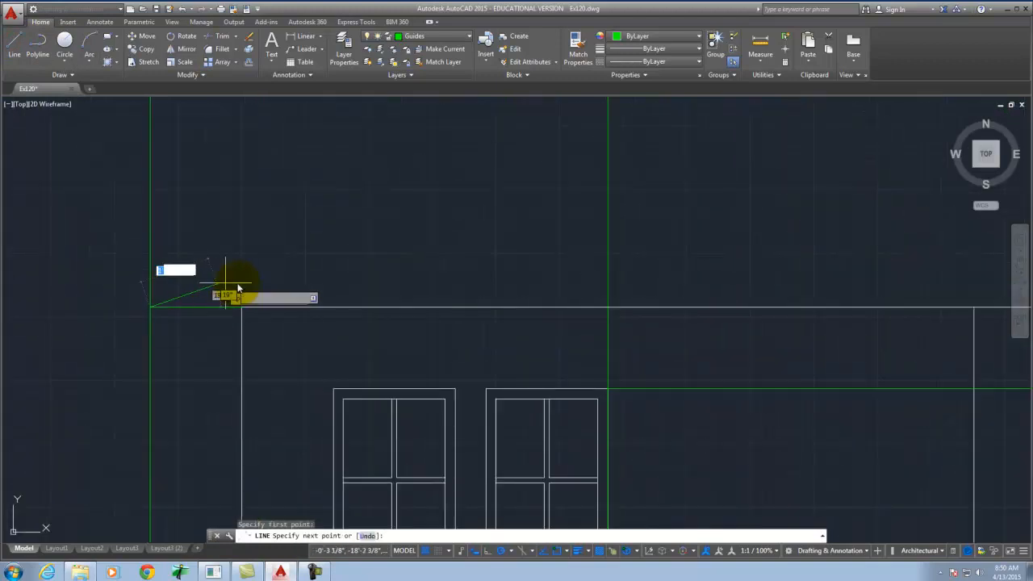
text(12)
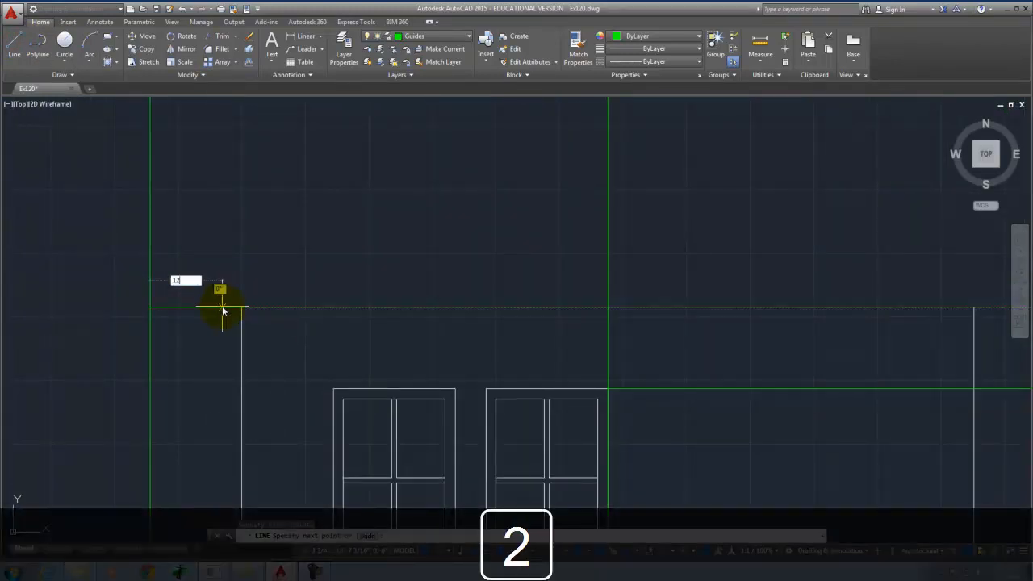
key(Return)
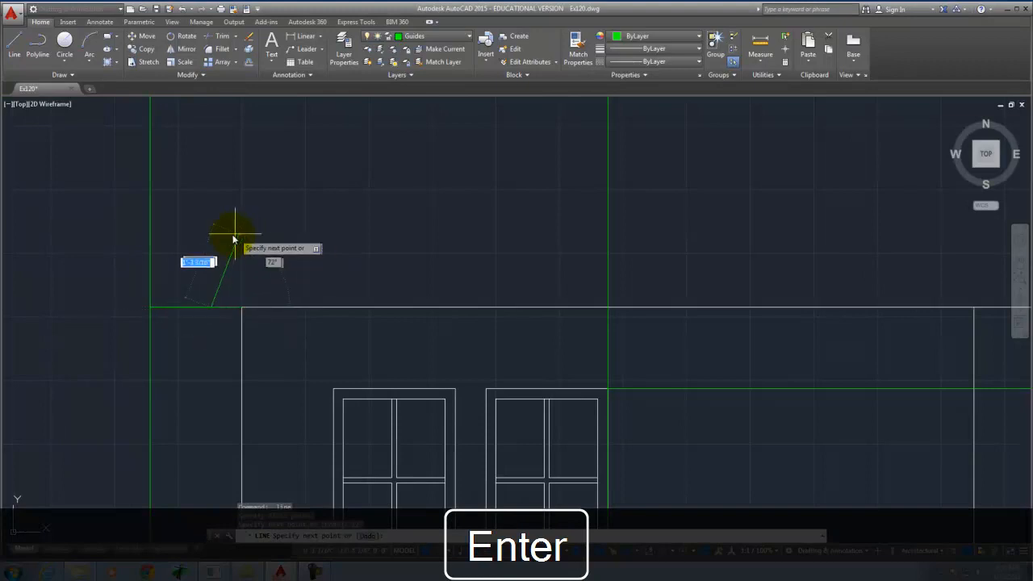
text(6)
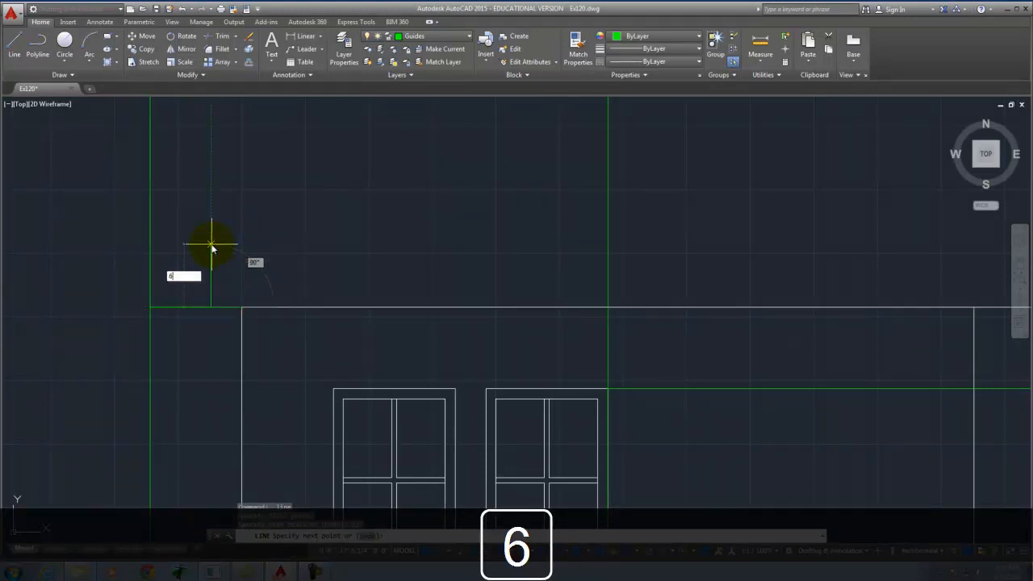
key(Return)
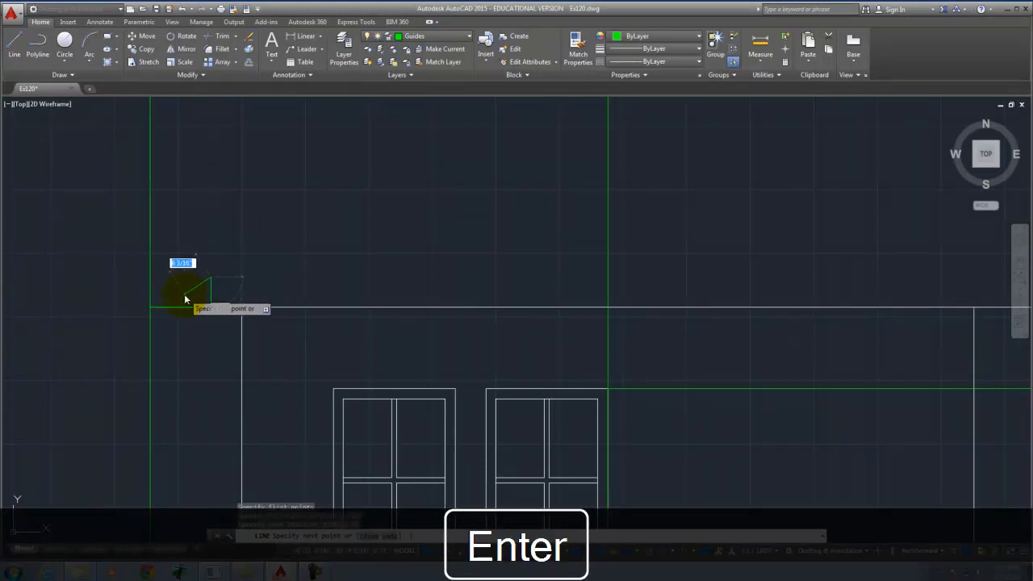
key(Return)
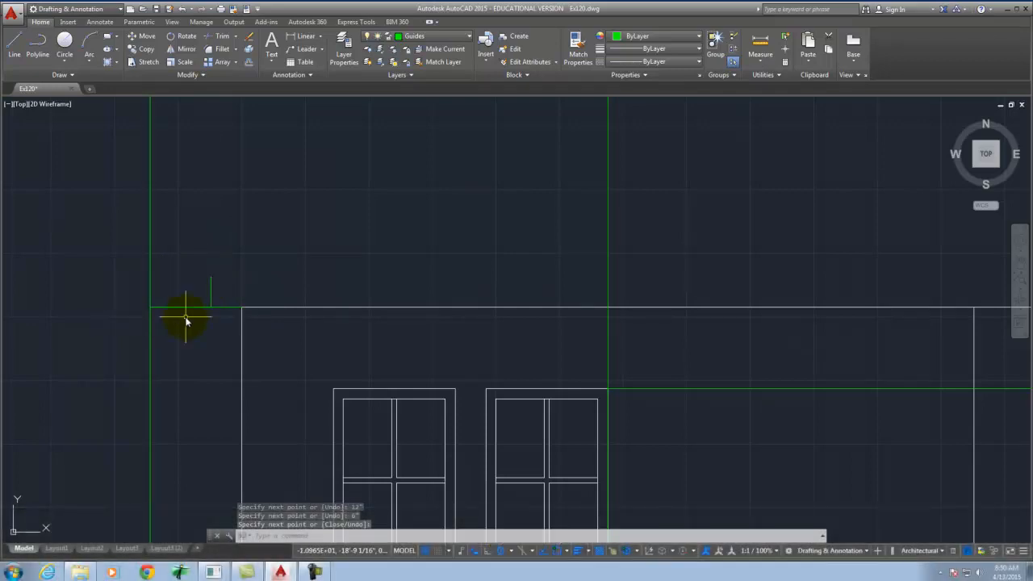
Draw a sloped ray from the west eave point through the upper end of the 6" pitch line.
text(r)
key(Return)
click(150, 307)
click(239, 278)
key(Return)
scroll(198, 338, down, 4)
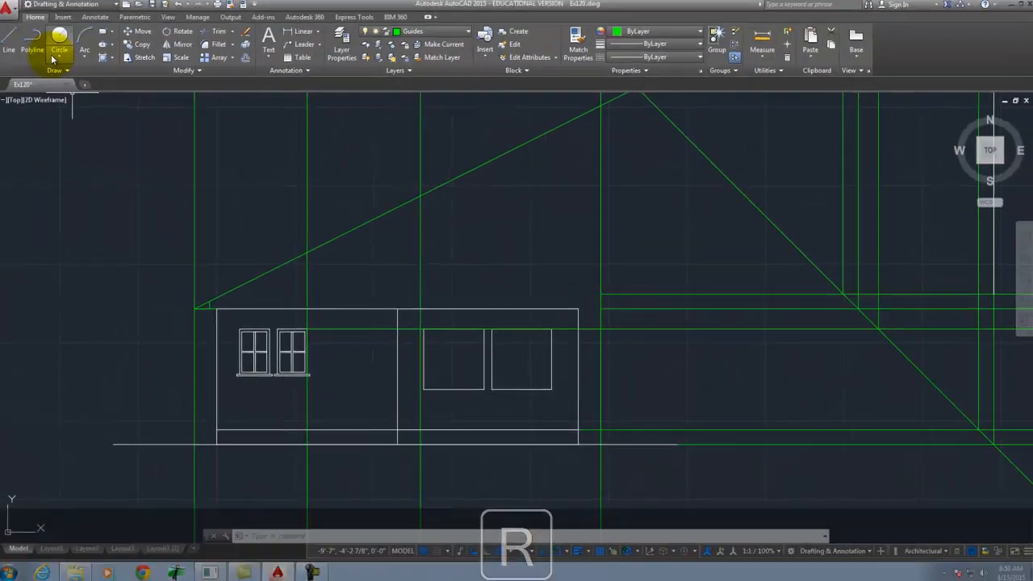
key(Return)
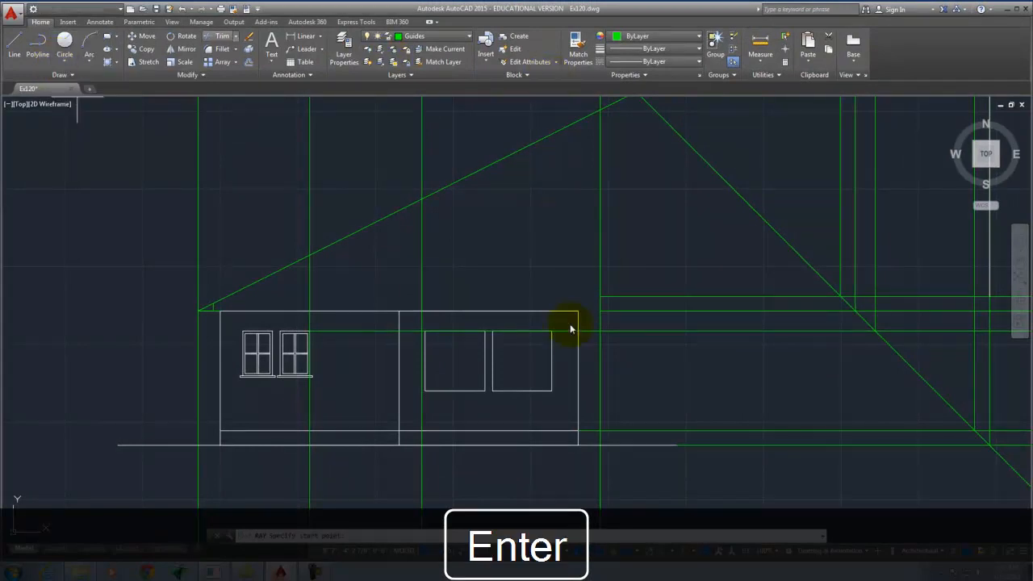
text(ray)
key(Return)
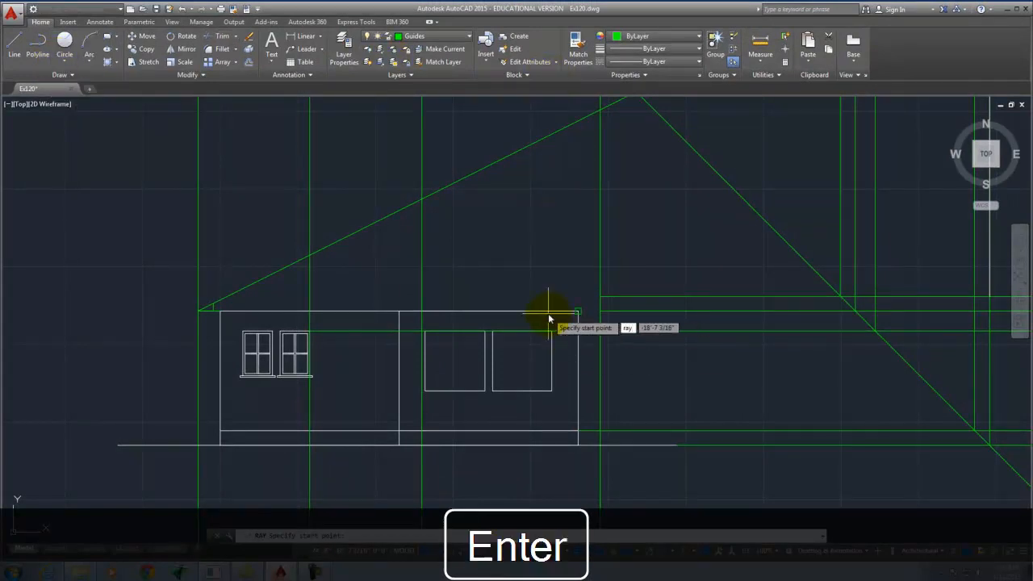
key(Escape)
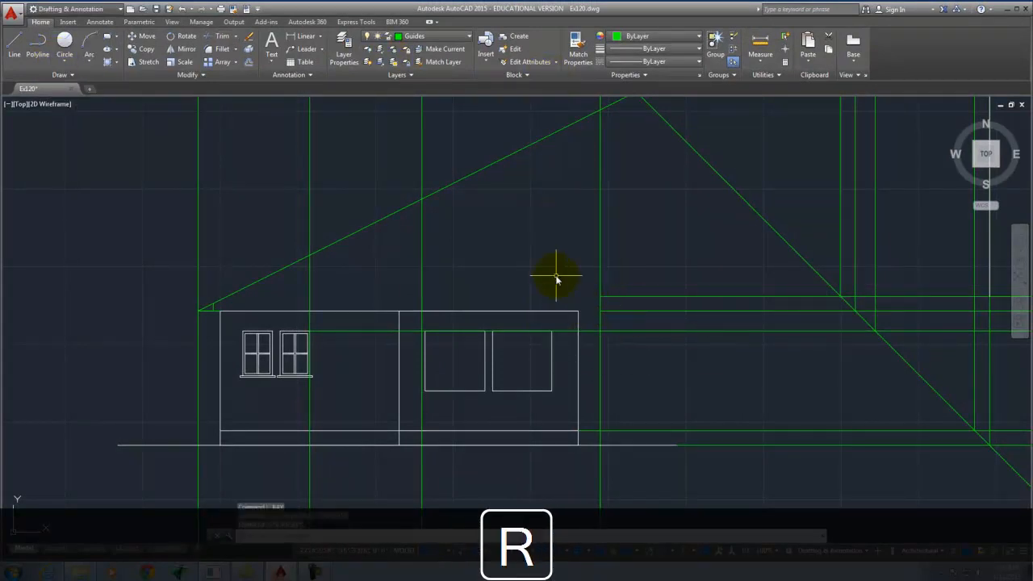
key(Return)
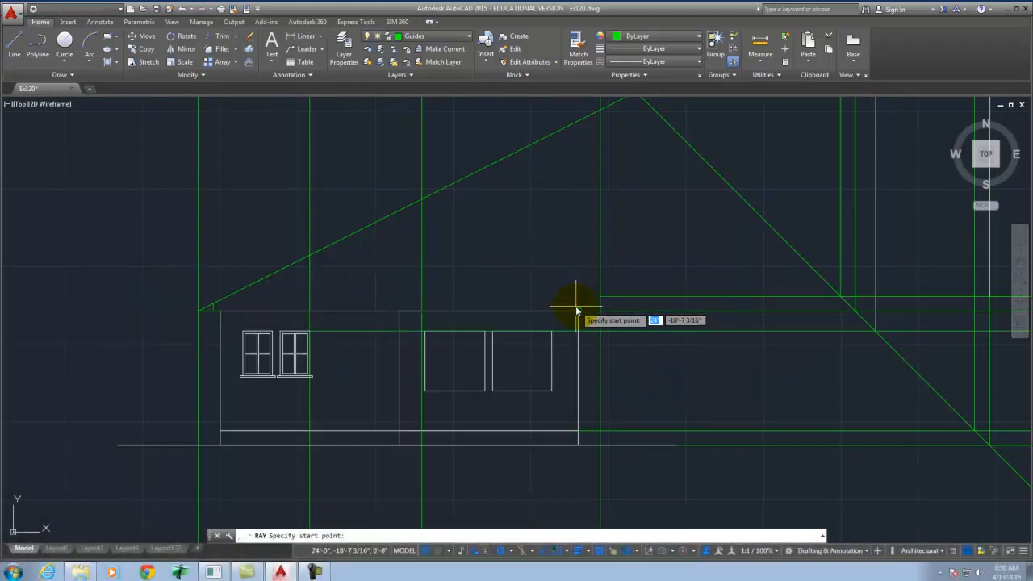
click(425, 310)
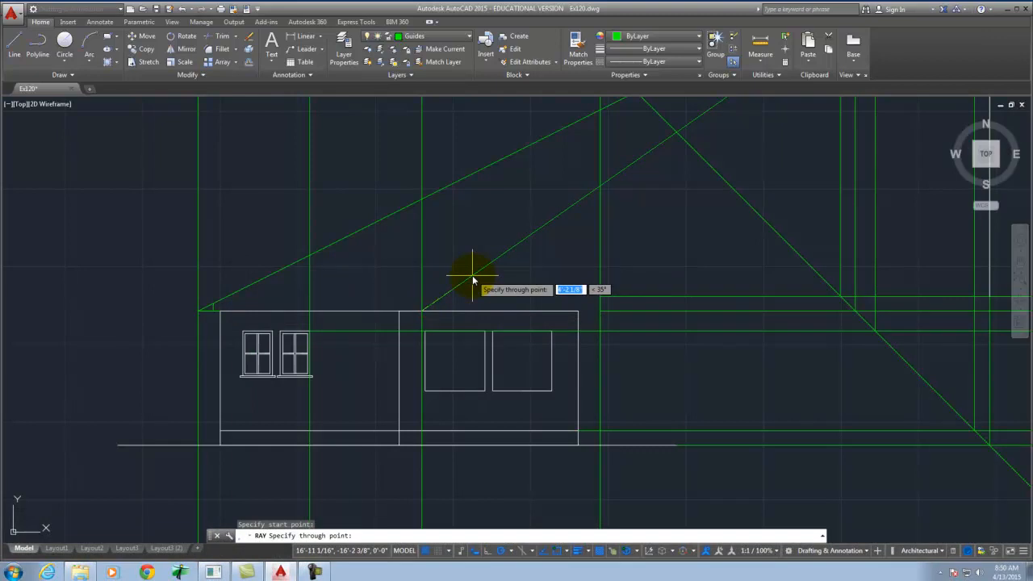
key(Tab)
text(2)
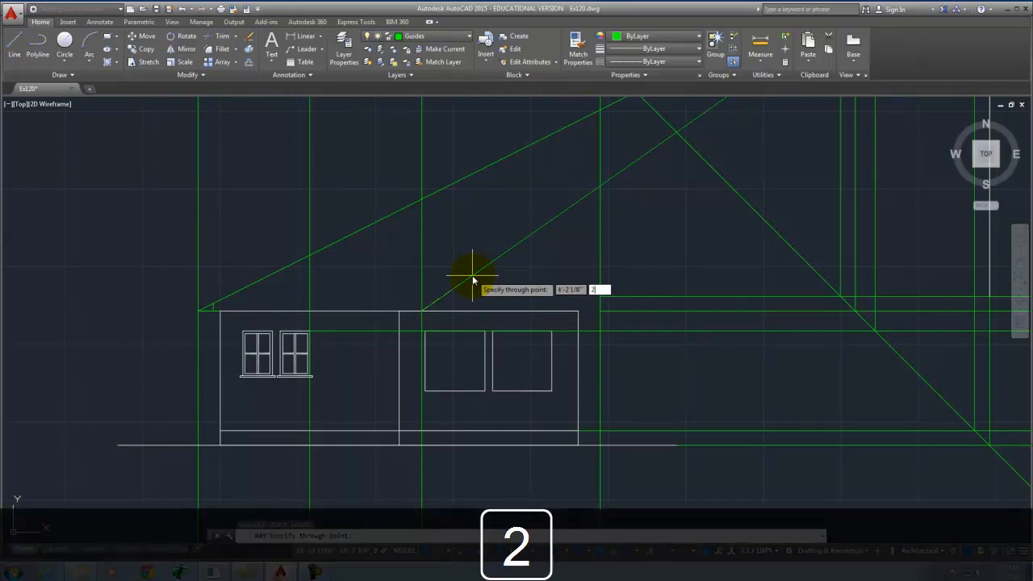
key(Tab)
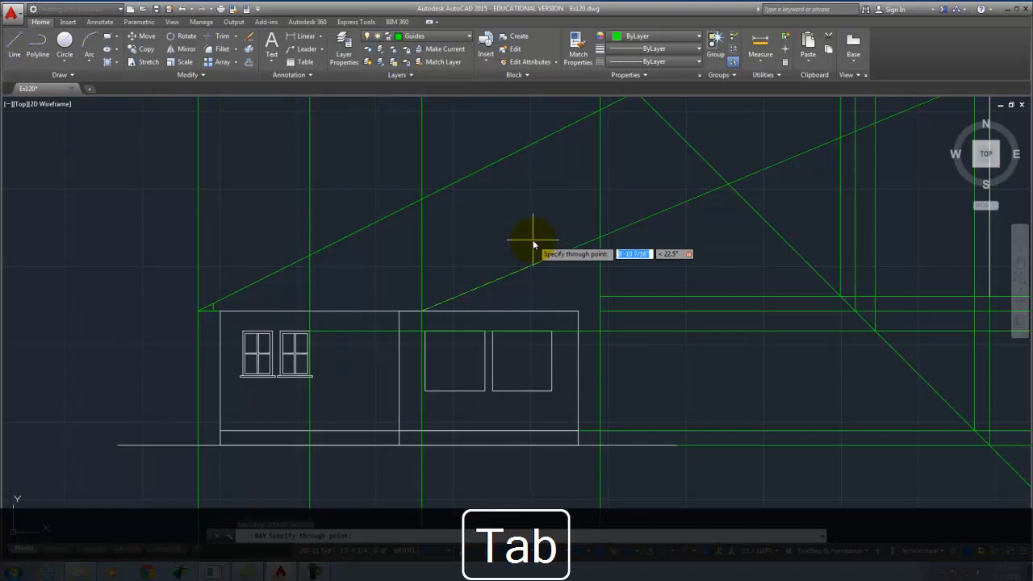
key(Escape)
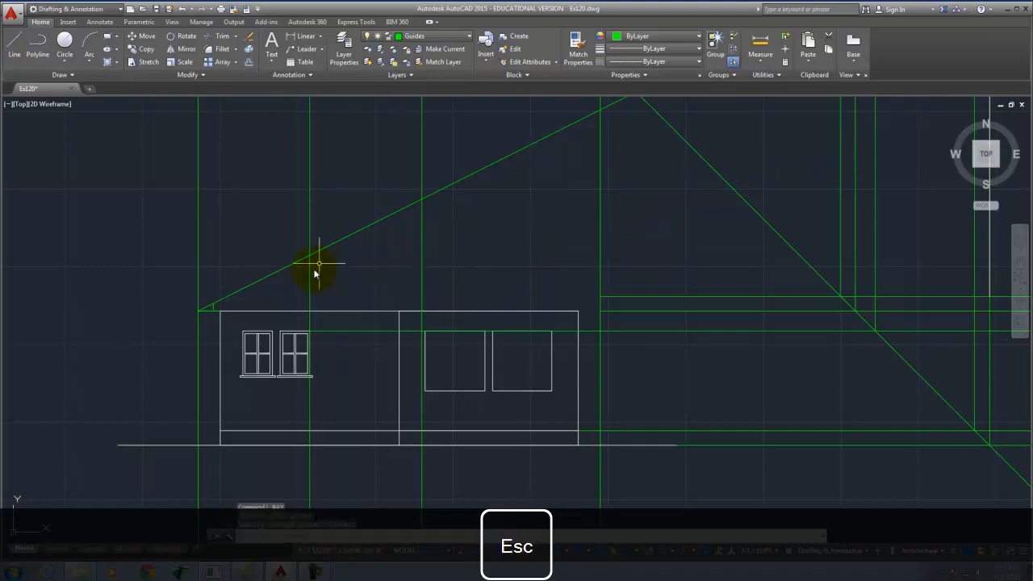
click(13, 47)
key(Escape)
Mirror the sloped roof ray about the vertical centre ray, keeping the original.
click(281, 270)
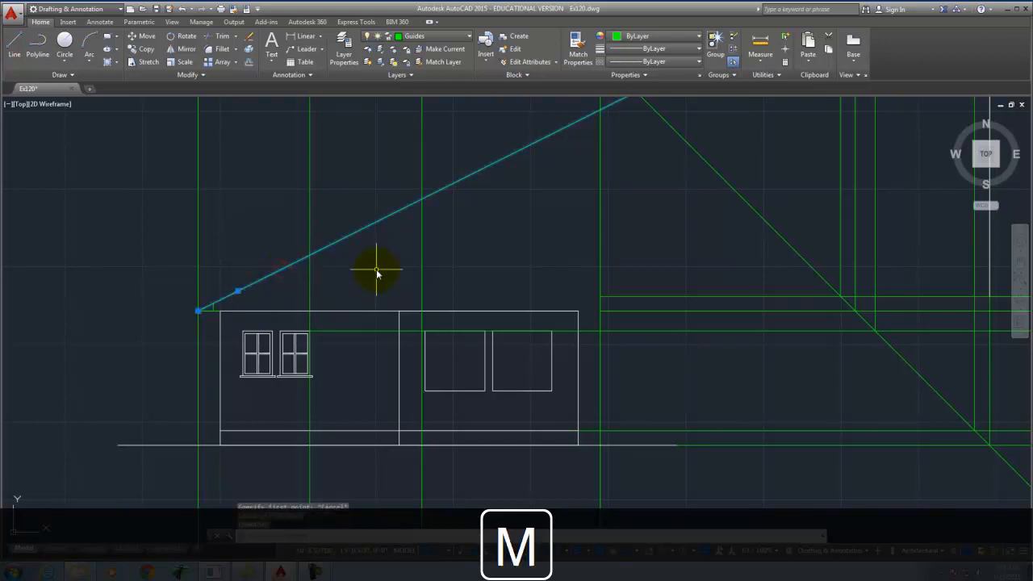
key(Return)
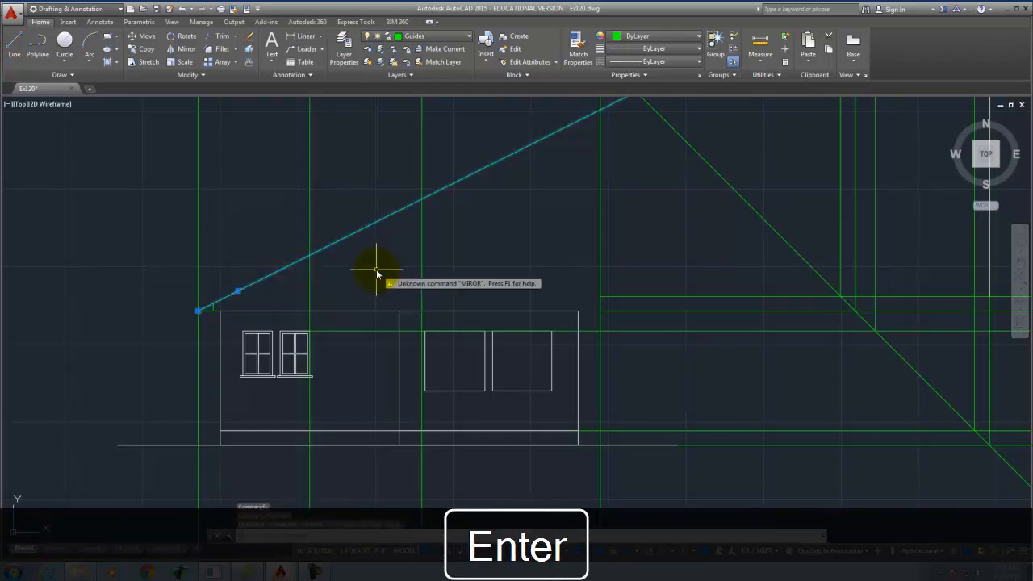
text(mir)
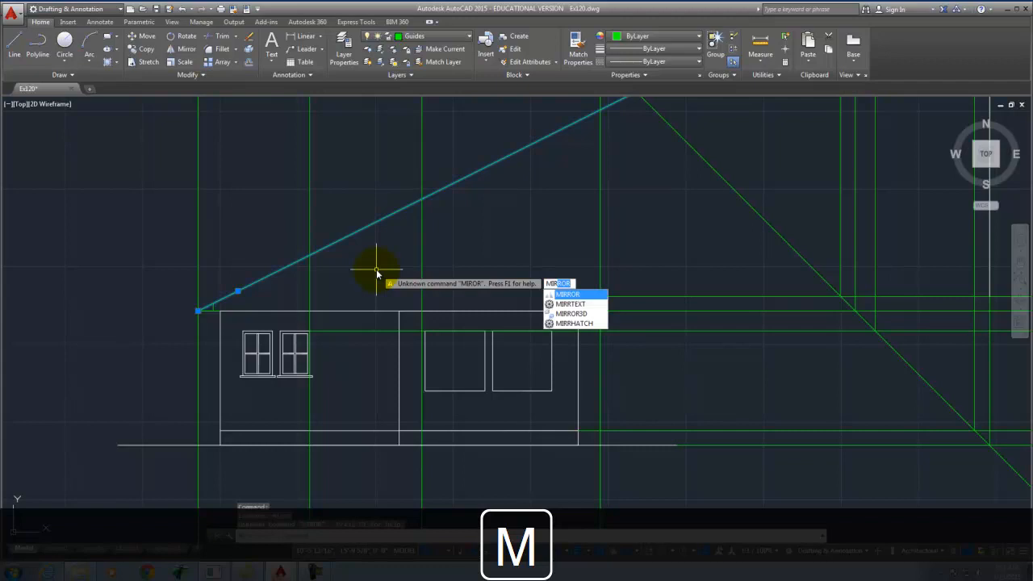
key(Return)
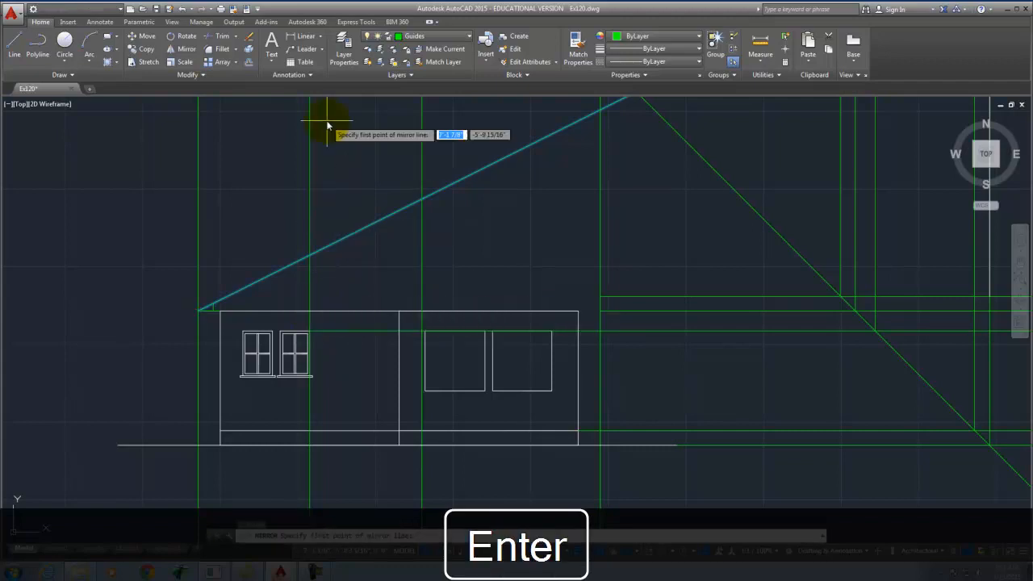
scroll(301, 334, down, 5)
click(298, 230)
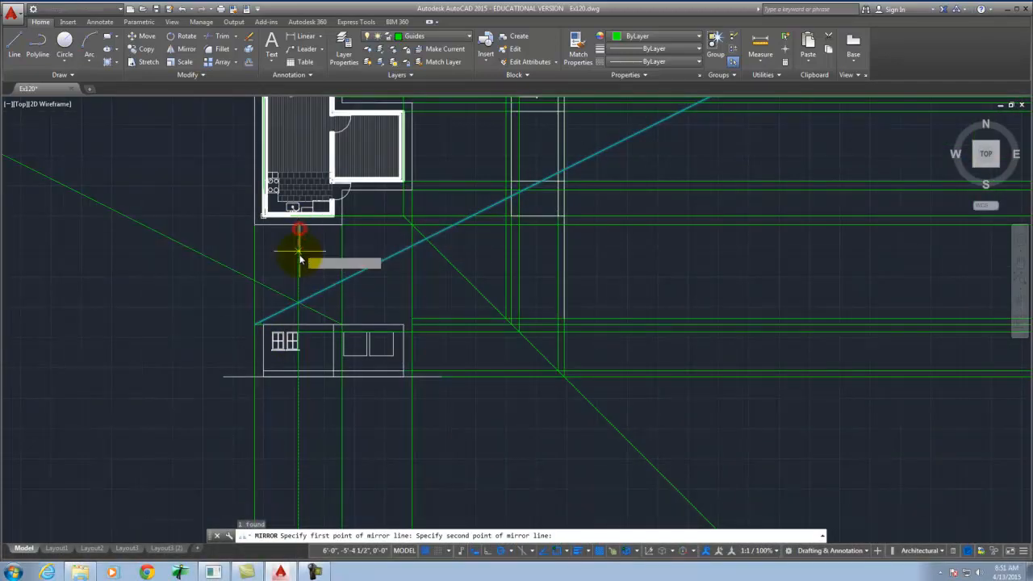
click(299, 274)
key(Return)
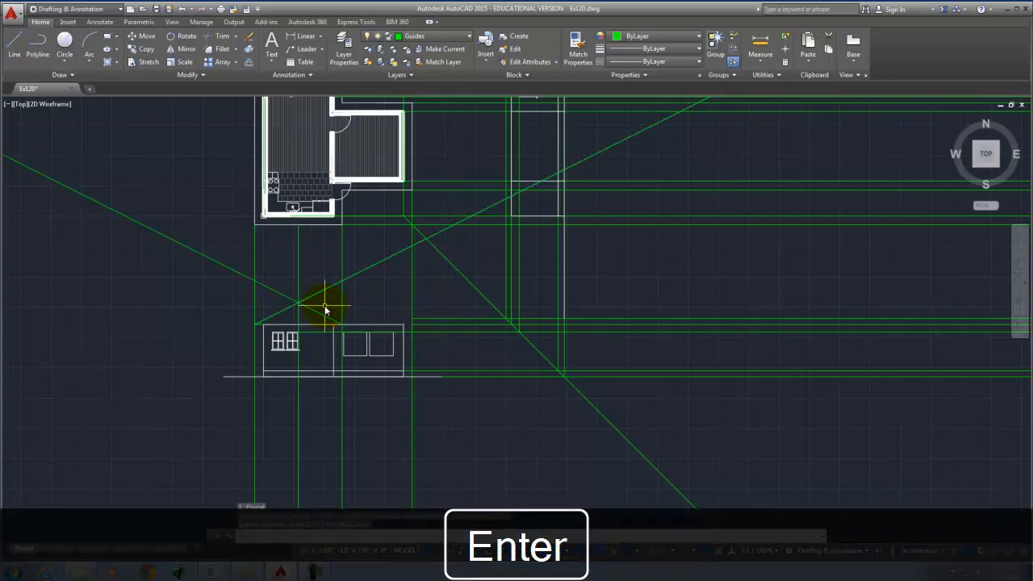
Trace the south gable with two lines, from the west eave to the ridge intersection and from the ridge to the opposite eave.
scroll(325, 343, up, 6)
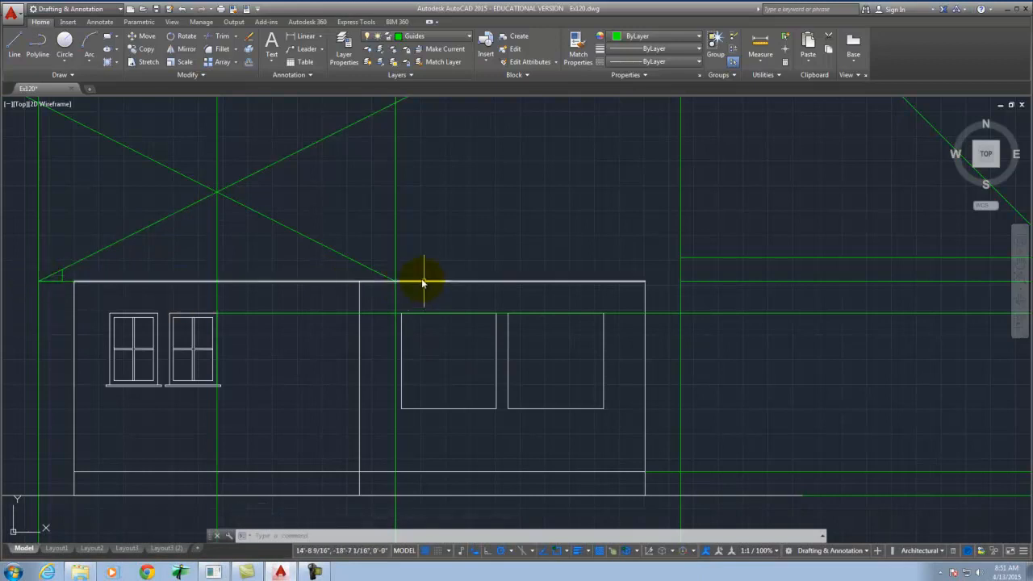
click(18, 38)
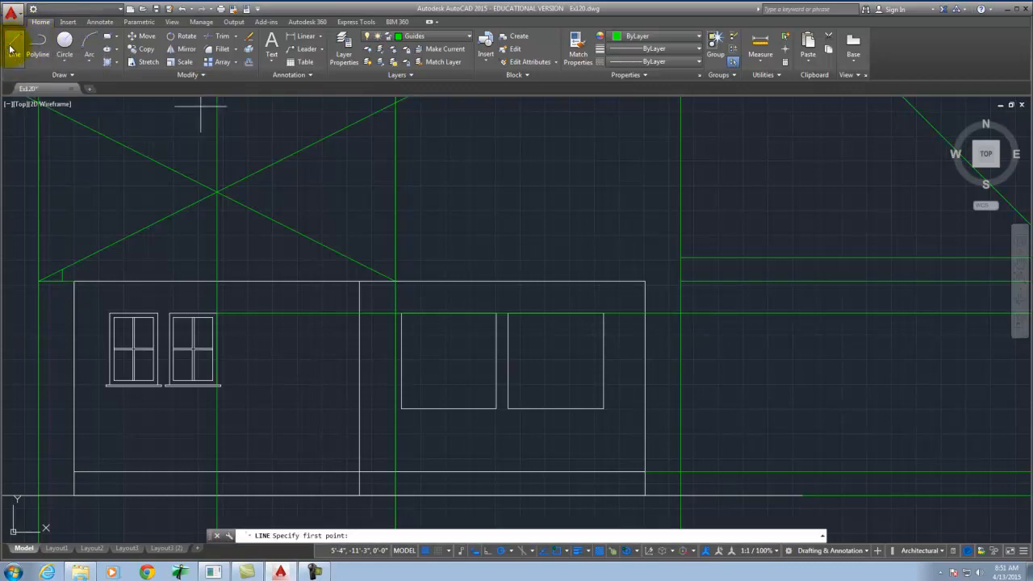
click(39, 281)
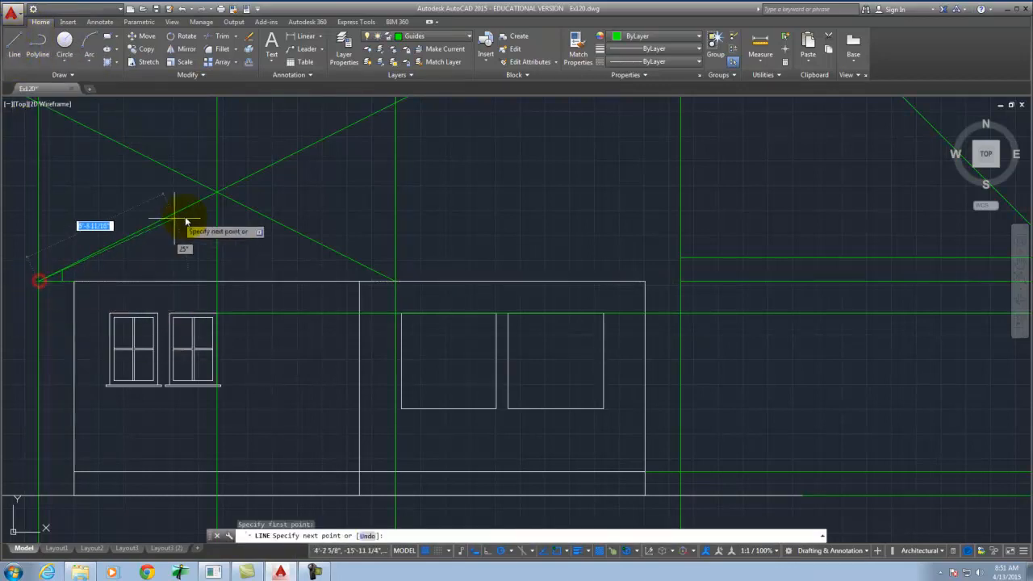
click(216, 192)
key(Return)
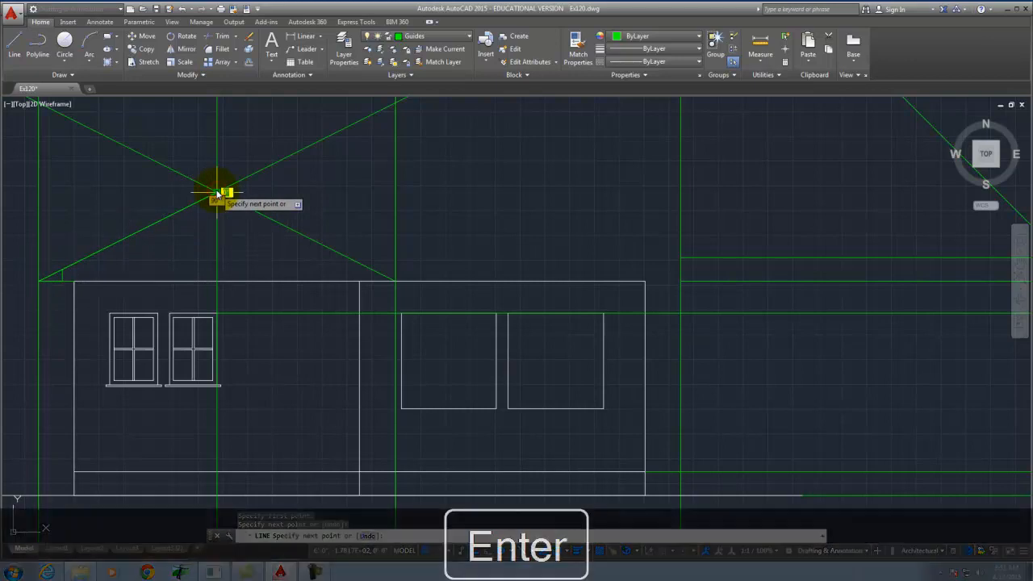
right_click(221, 190)
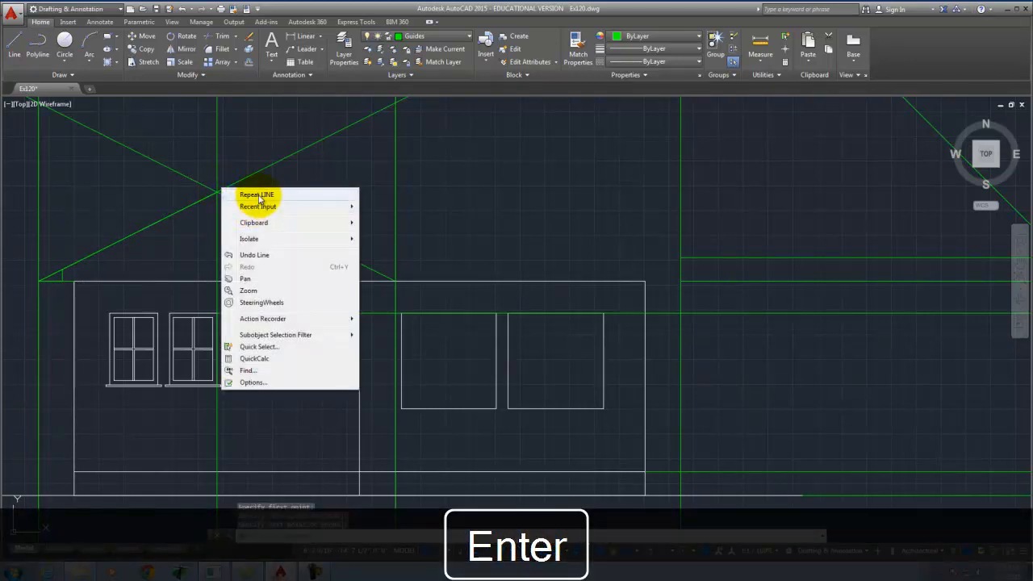
click(258, 198)
click(218, 192)
click(400, 286)
key(Return)
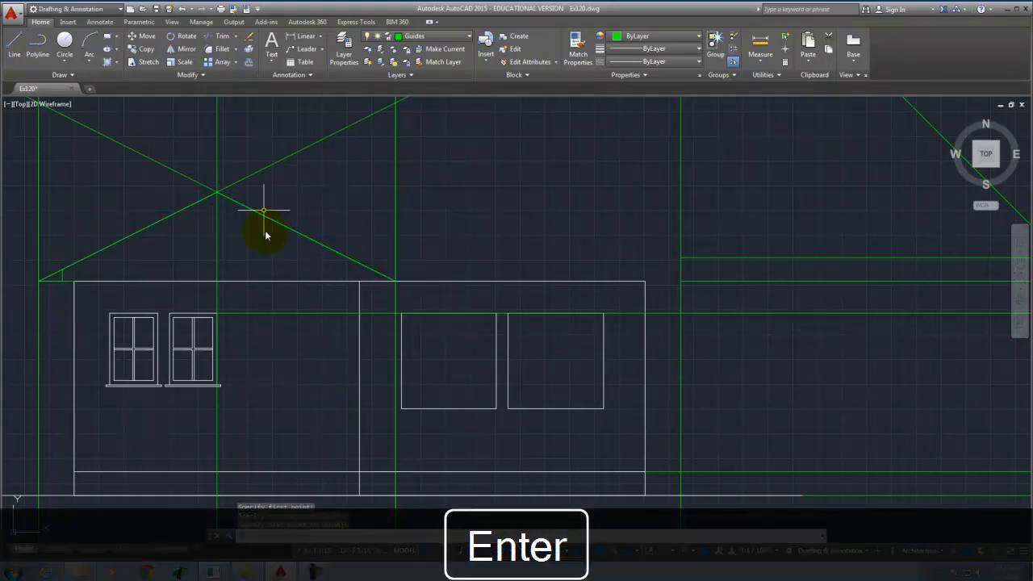
Move the two sloped gable lines to the South Elevation layer.
click(272, 219)
click(172, 214)
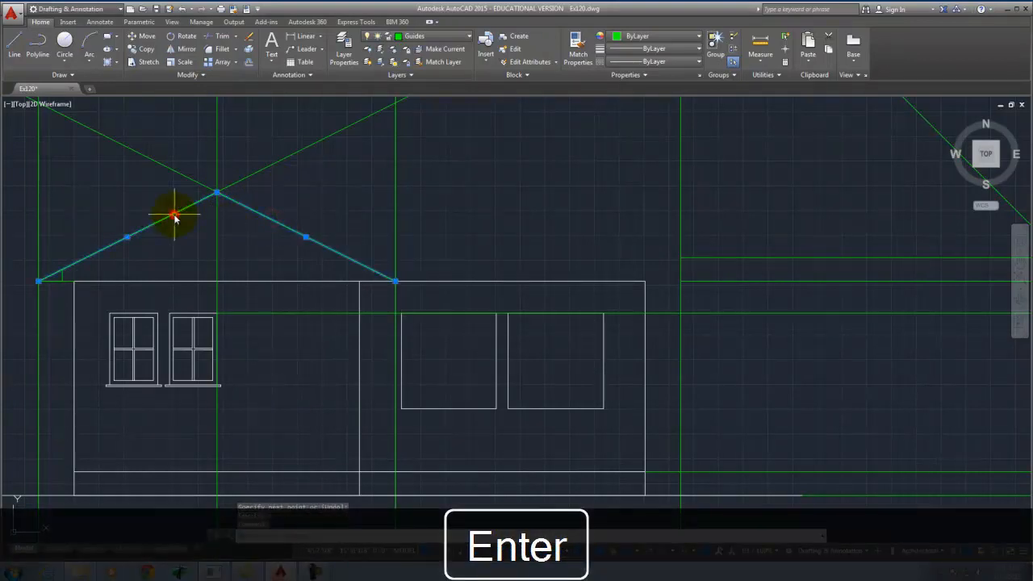
click(424, 37)
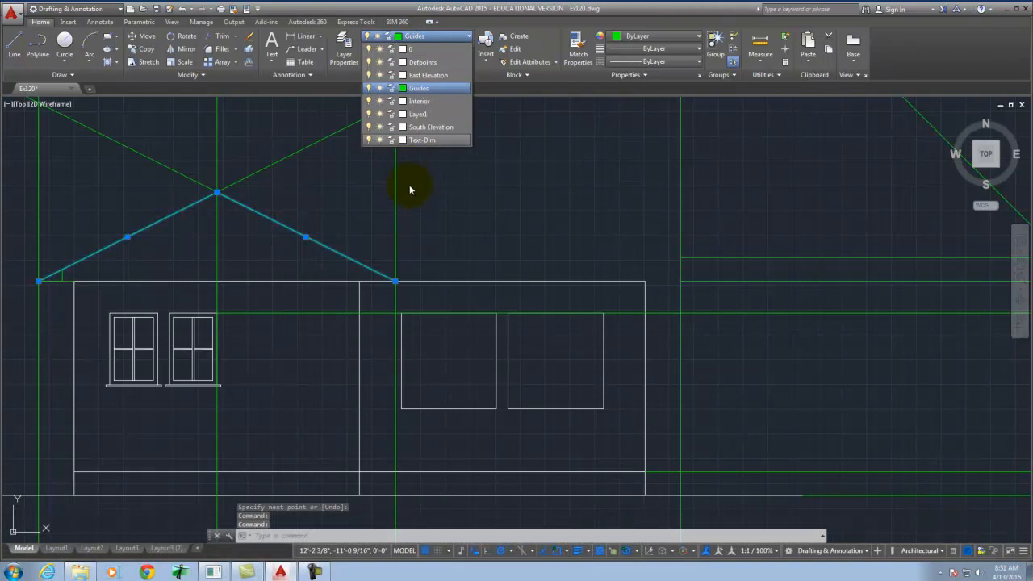
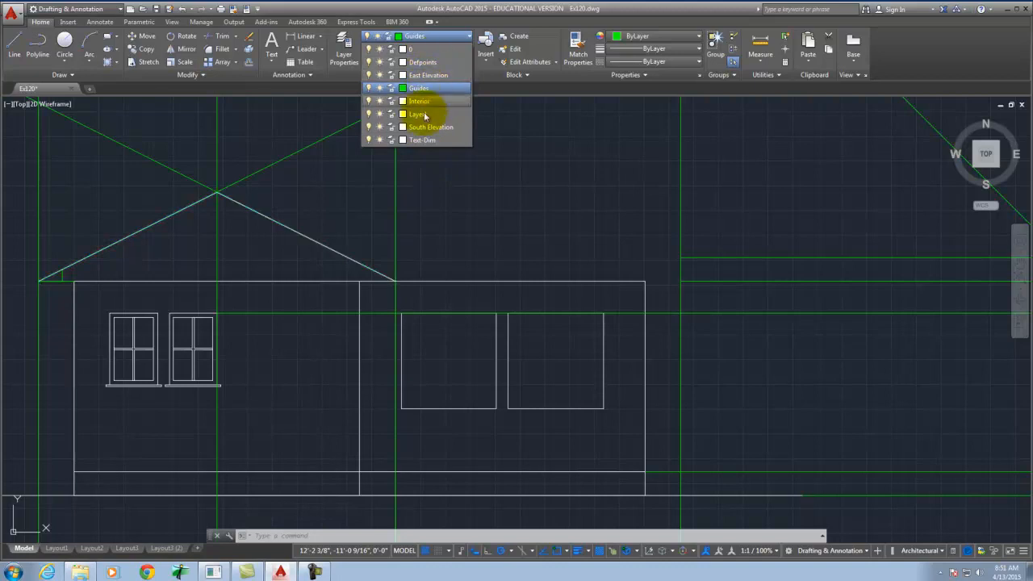
click(418, 131)
click(418, 129)
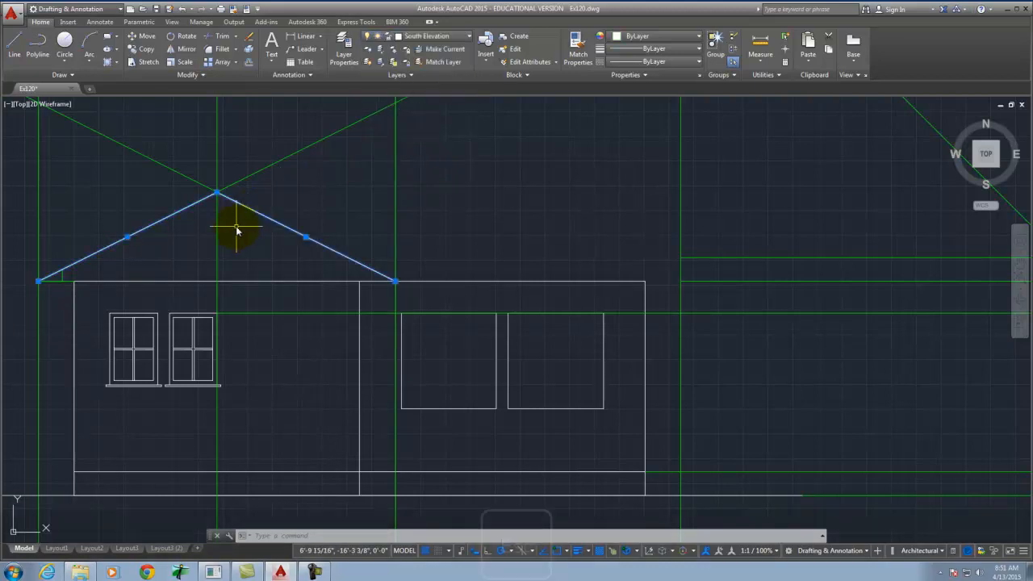
key(Escape)
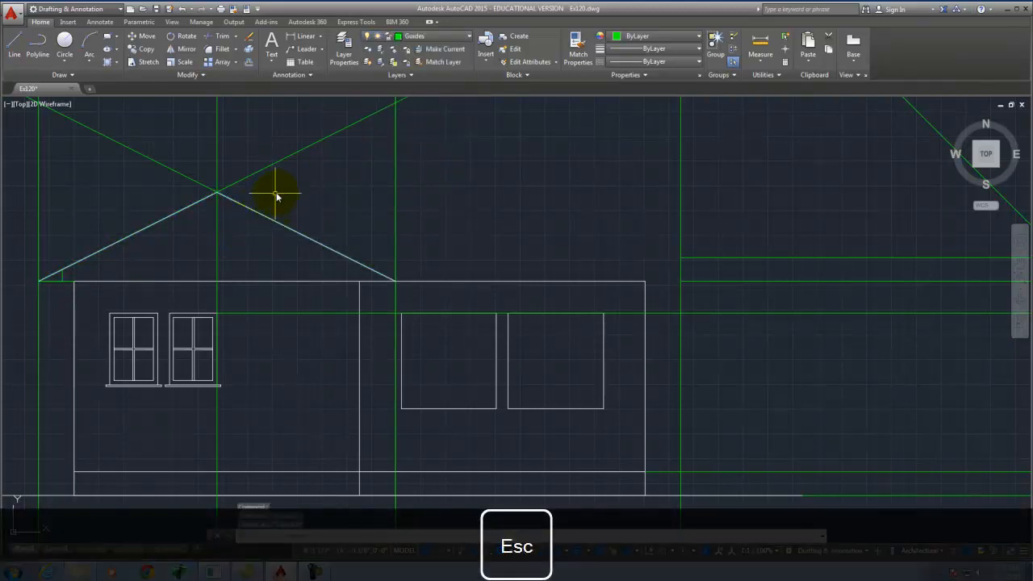
Turn off the Guides layer and make South Elevation the current layer.
click(423, 35)
click(369, 86)
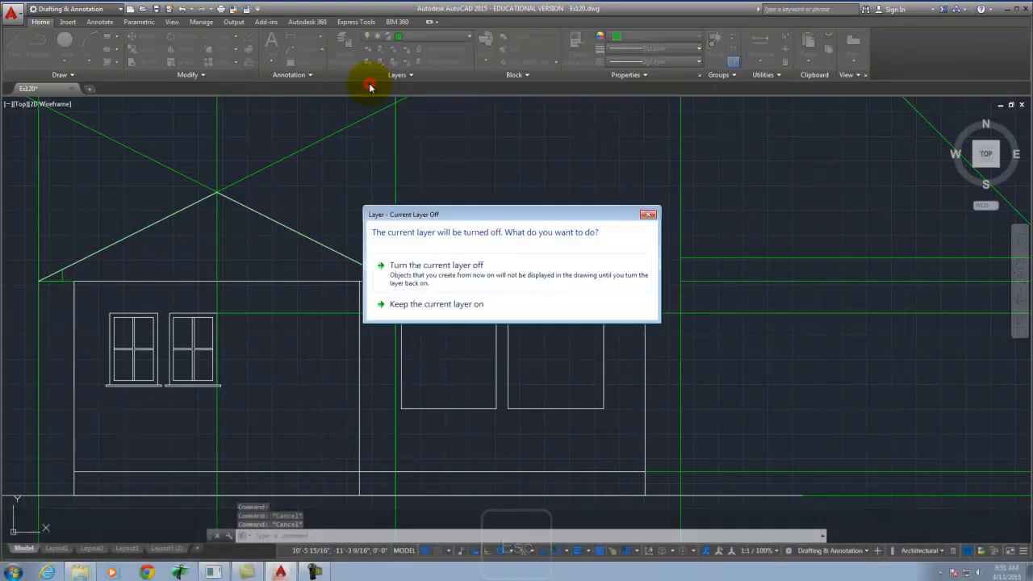
click(483, 265)
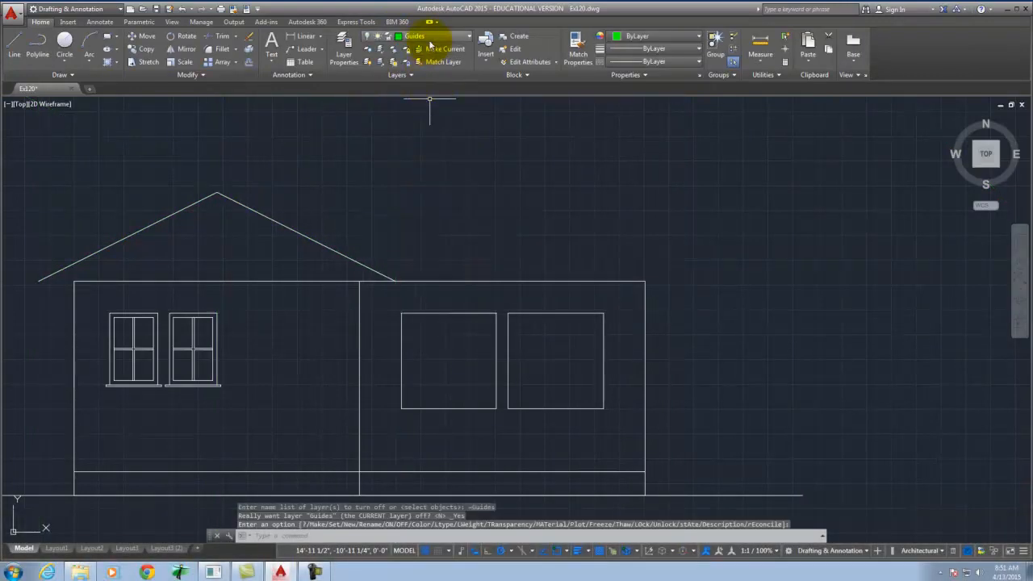
click(427, 36)
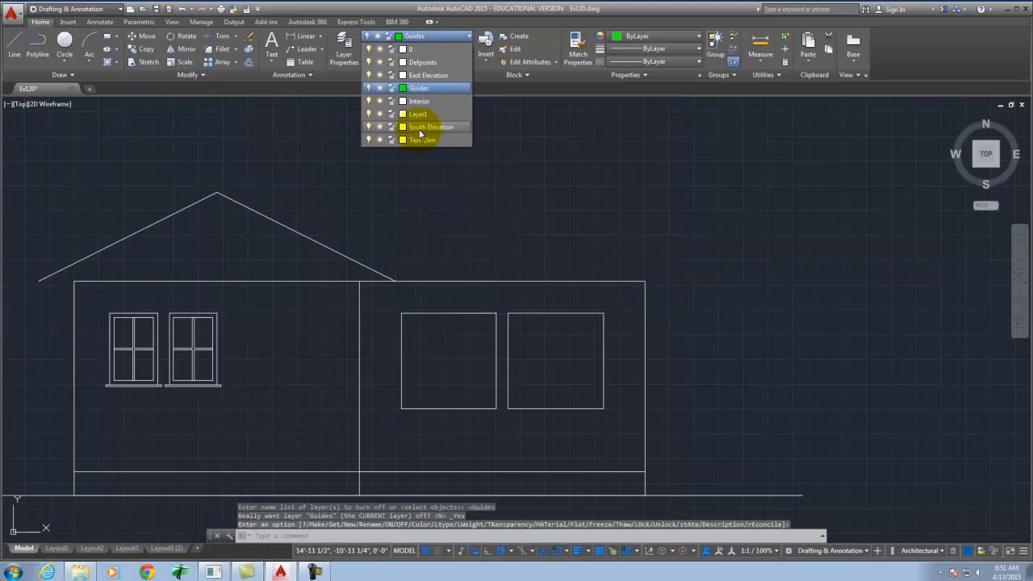
click(420, 127)
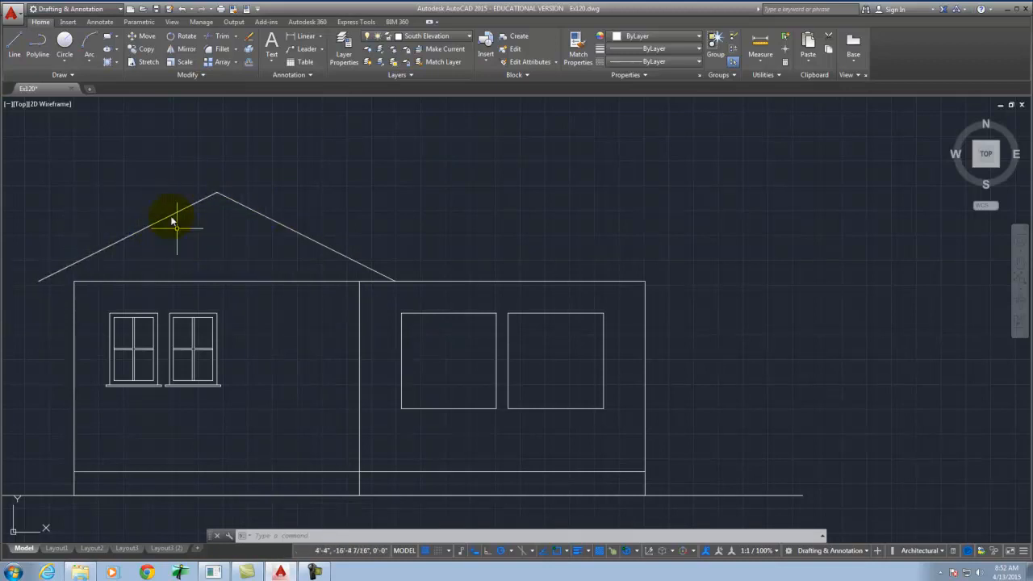
Offset both sloped gable lines 5.5" toward the inside of the roof.
text(o)
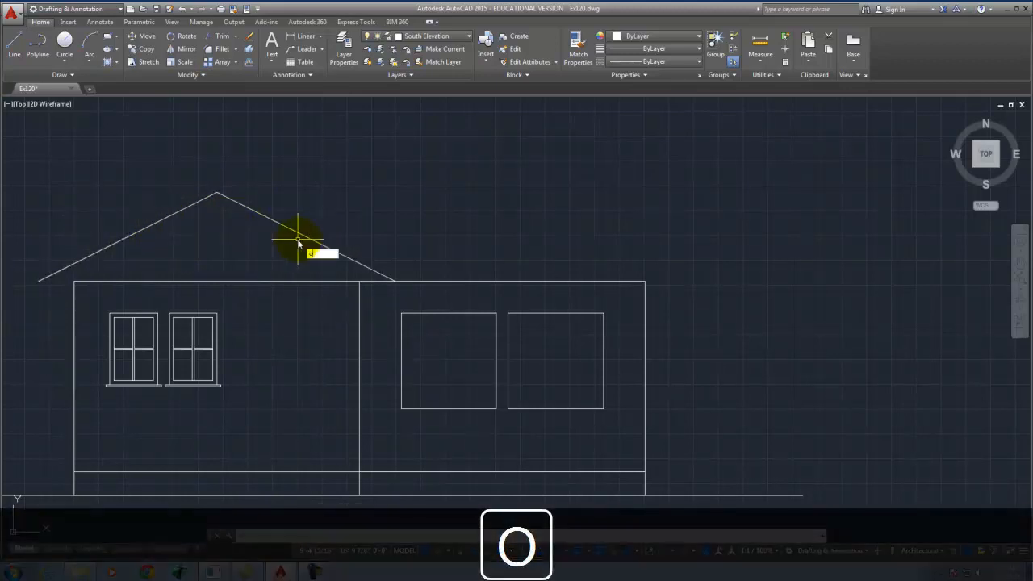
text(ffs)
key(BackSpace)
text(fset)
key(Return)
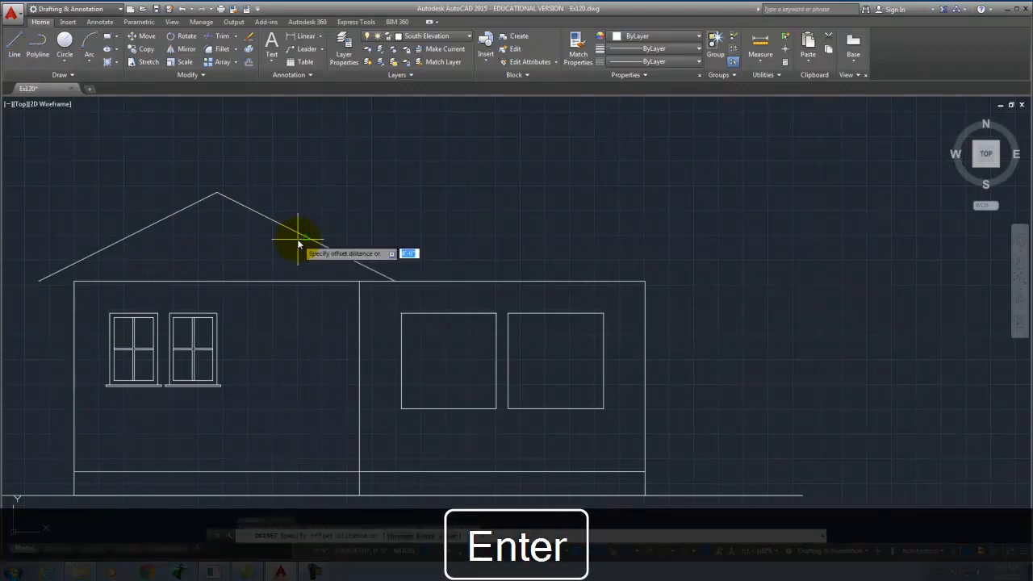
key(Return)
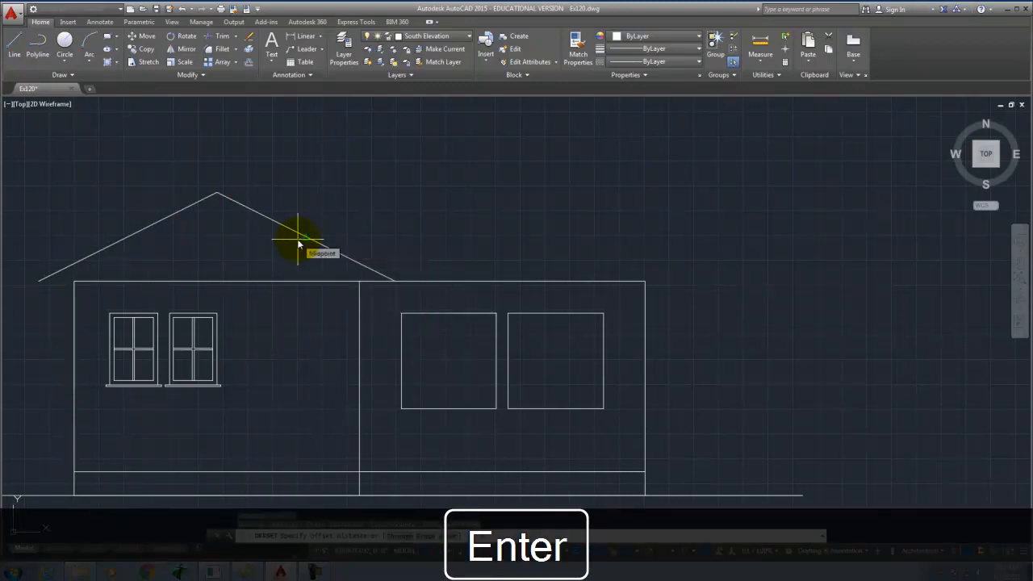
text(5.5)
key(Return)
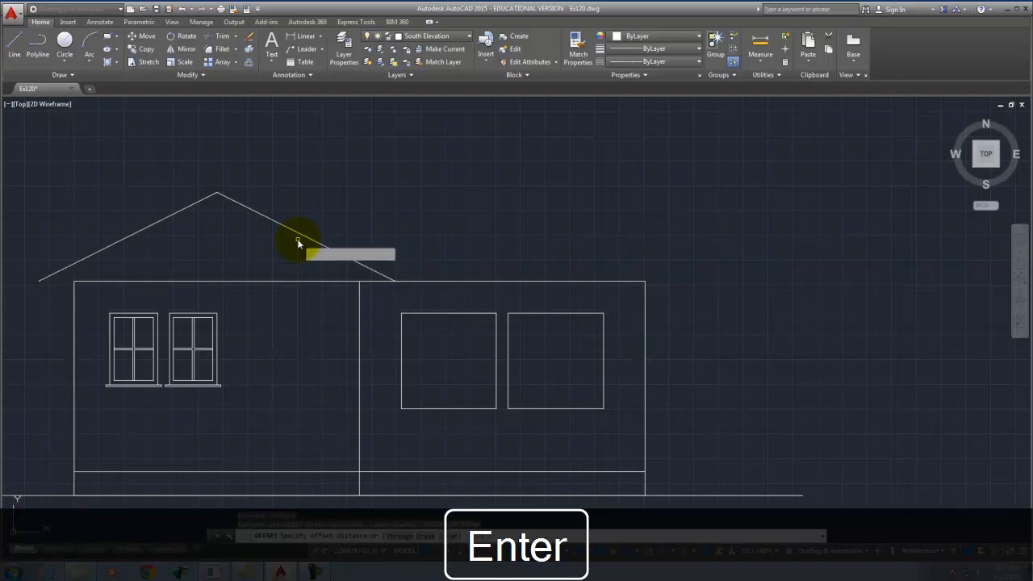
click(297, 233)
click(278, 244)
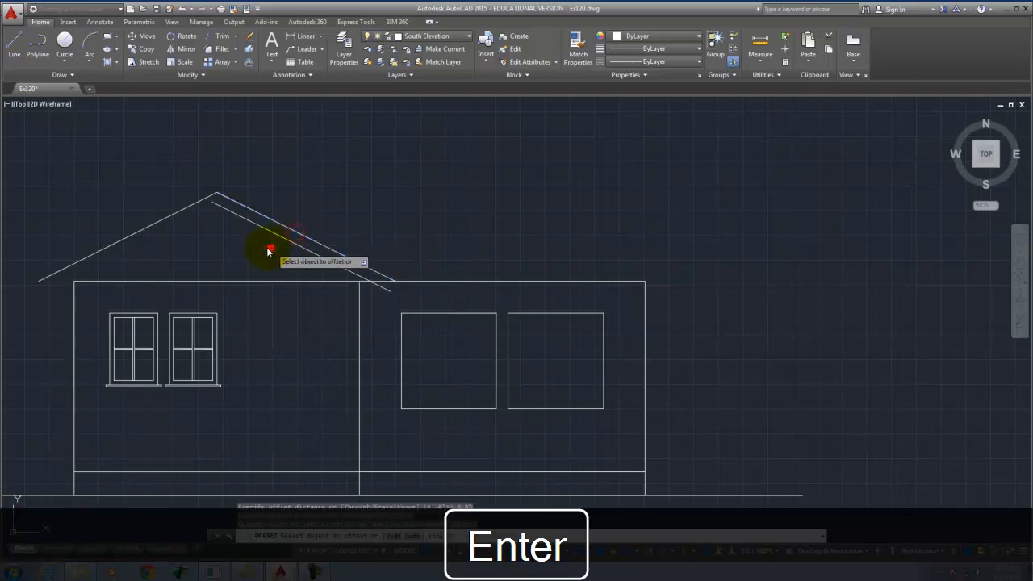
click(188, 207)
click(214, 244)
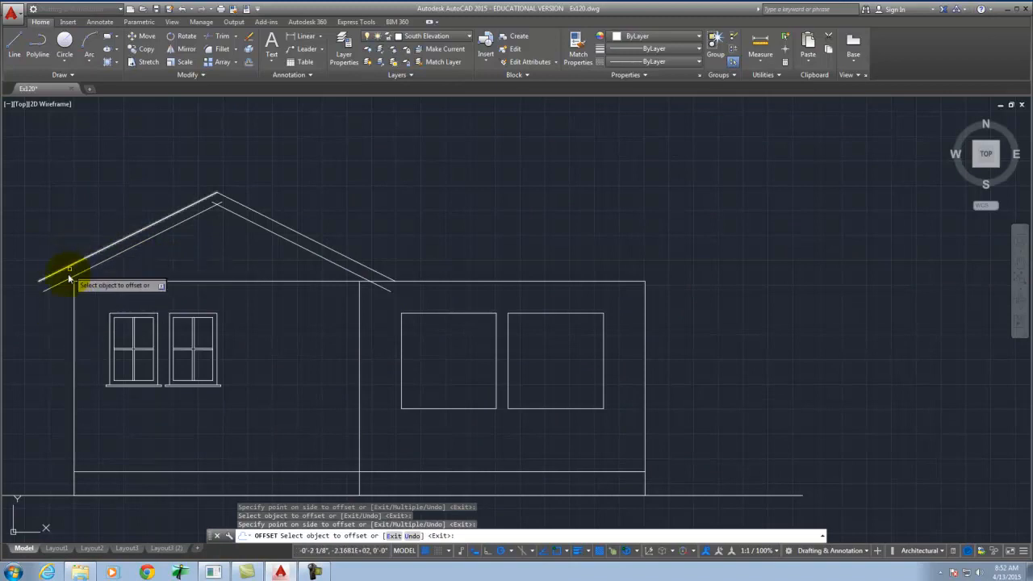
scroll(65, 251, down, 5)
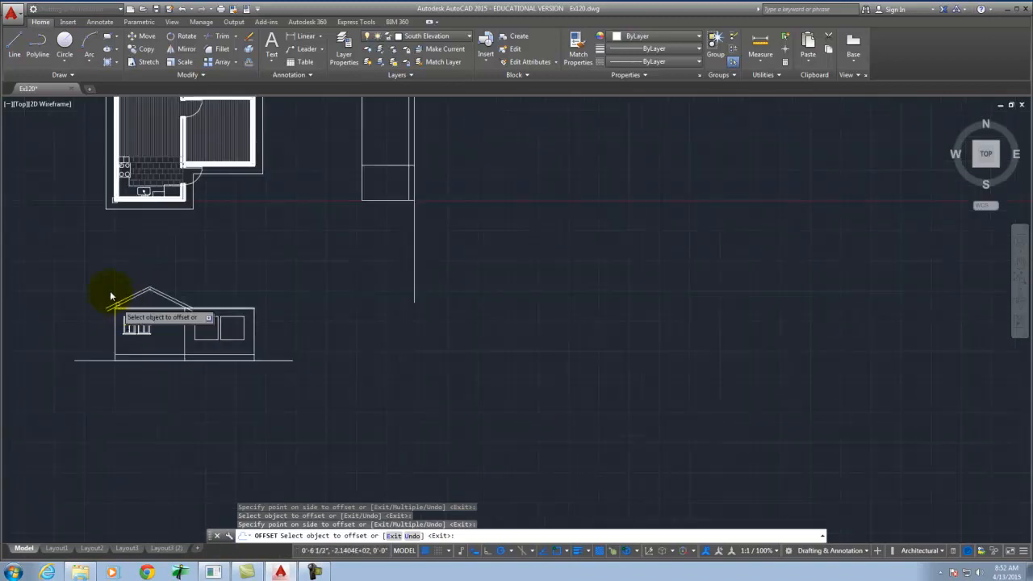
scroll(104, 293, up, 4)
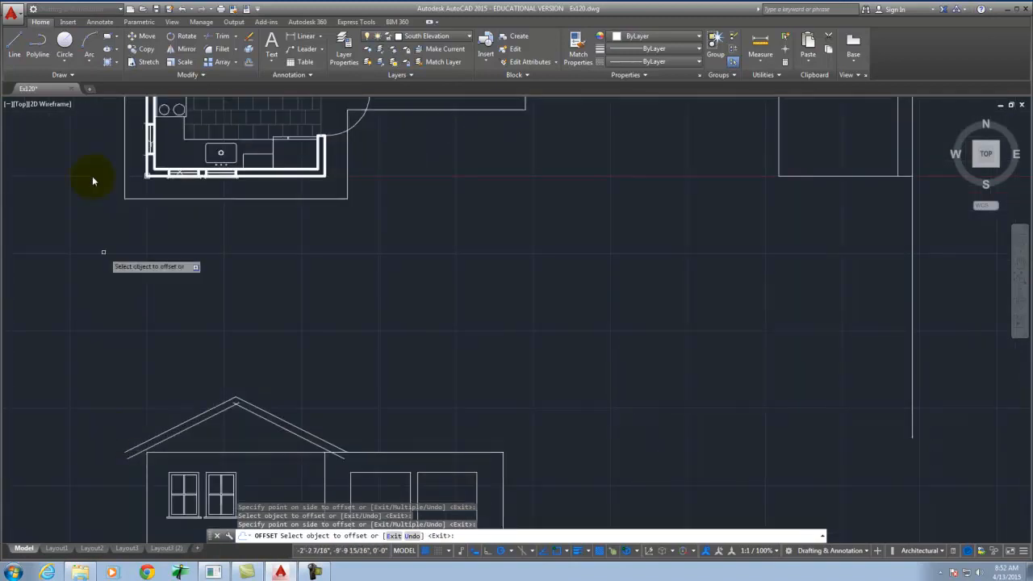
key(Escape)
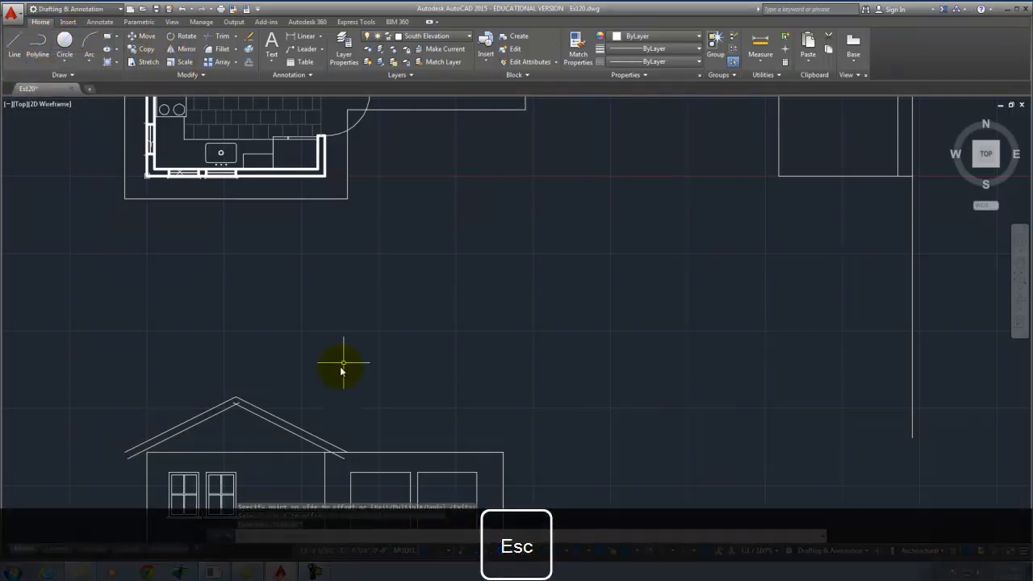
Trim the two crossing ends of the inner roof lines where they meet below the ridge.
scroll(249, 393, up, 5)
text(tr)
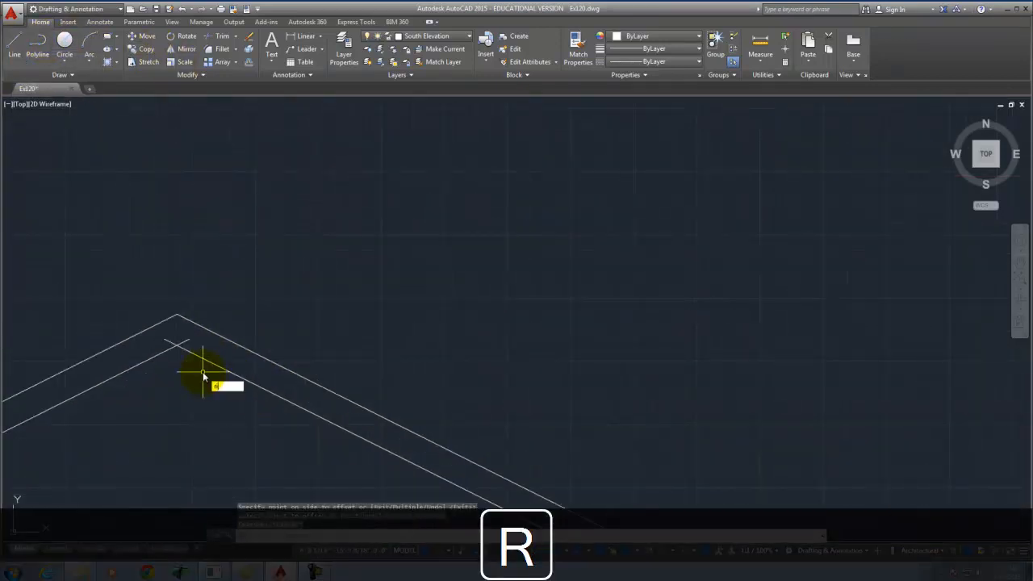
key(Return)
key(Return)
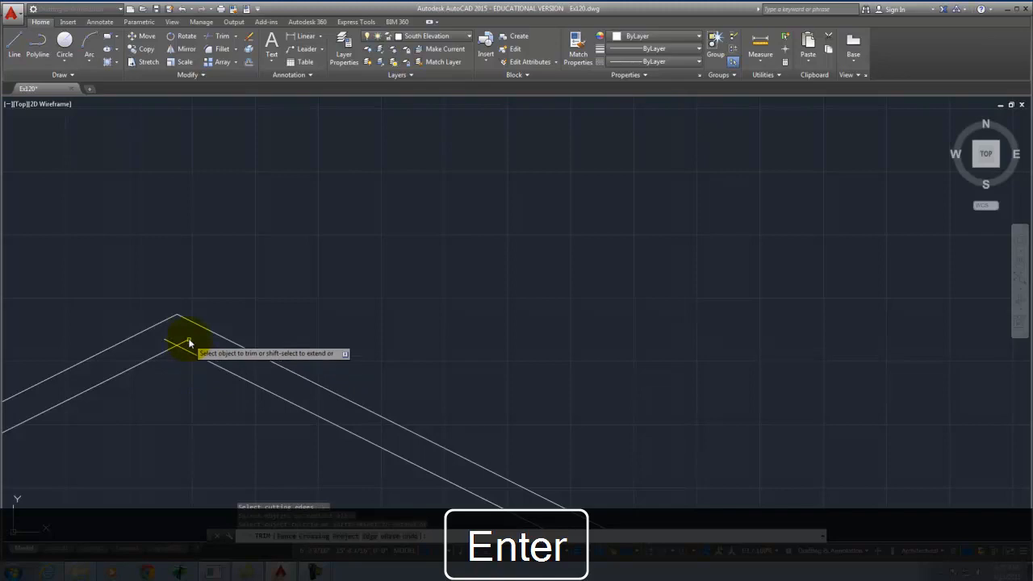
click(184, 342)
click(165, 341)
key(Escape)
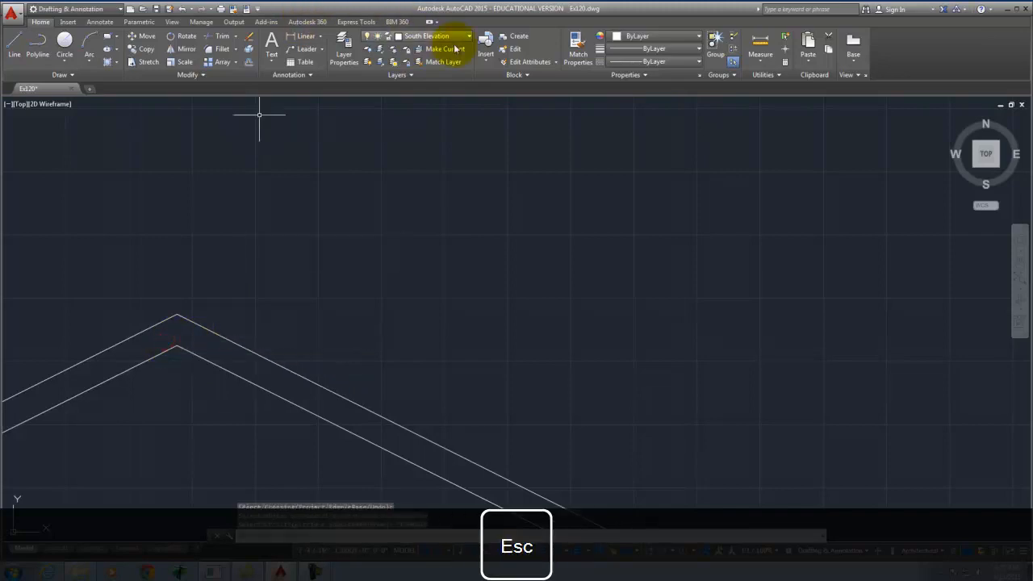
Turn the Guides layer back on.
click(452, 36)
click(369, 91)
click(637, 243)
Draw a vertical line about 13" long straight down from the gable's west eave point along the guide ray.
scroll(663, 233, down, 2)
scroll(663, 234, down, 3)
scroll(411, 316, up, 3)
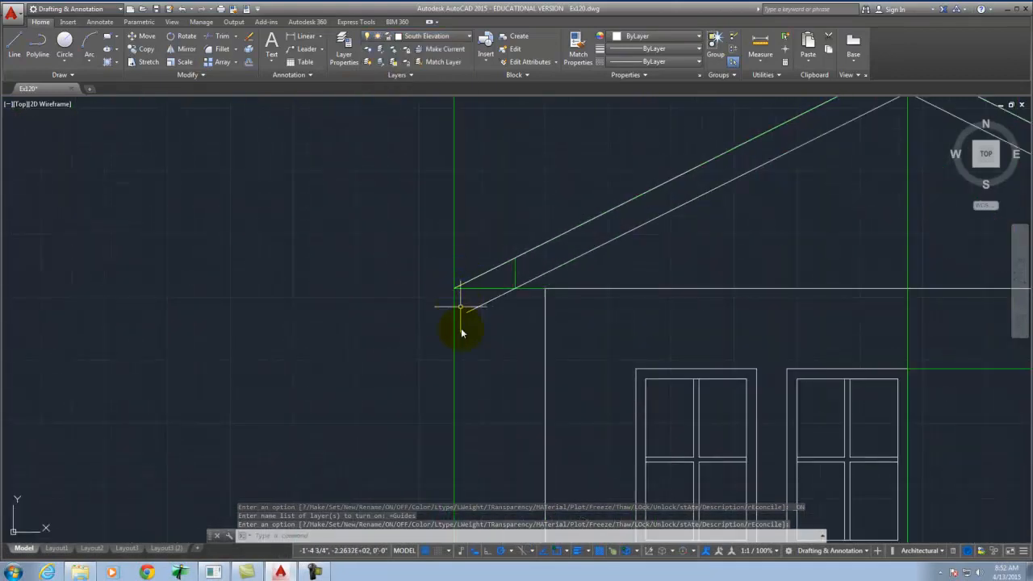
click(14, 46)
scroll(460, 337, up, 2)
click(449, 260)
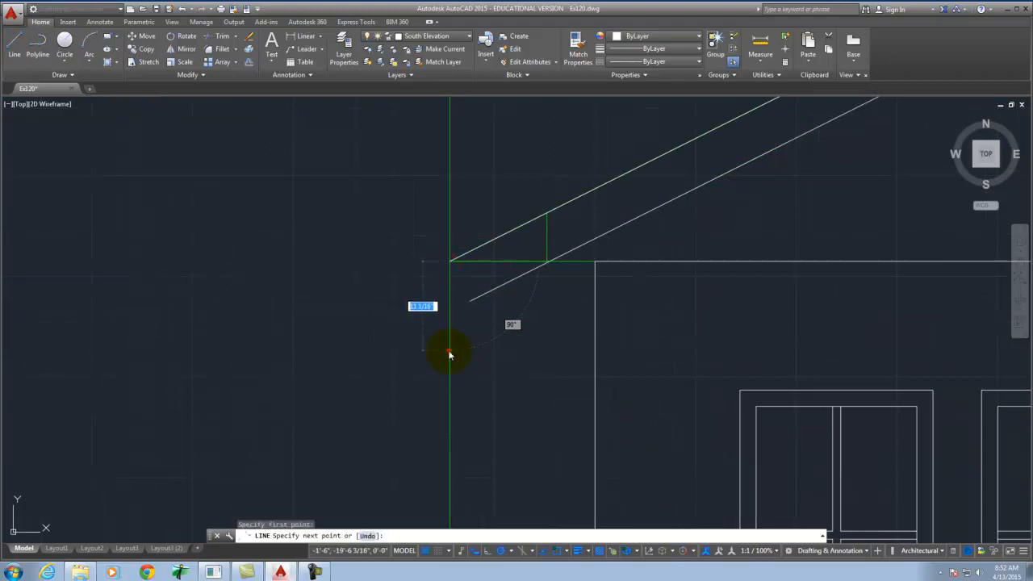
click(449, 353)
right_click(452, 355)
click(475, 352)
Draw a short vertical line down from the gable's east eave point along the guide ray, and turn off the Guides layer.
scroll(572, 342, down, 3)
scroll(530, 323, up, 3)
right_click(494, 258)
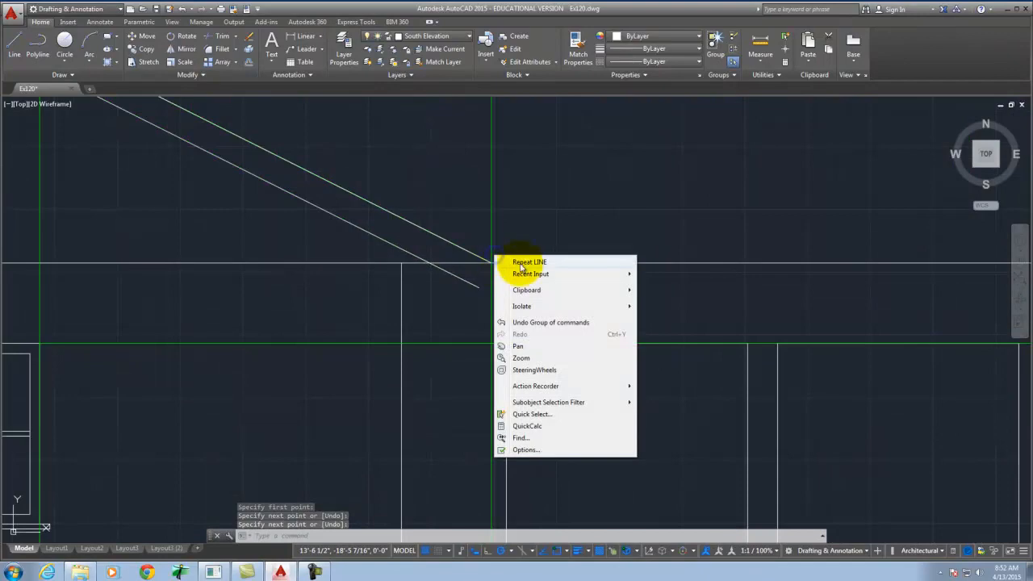
click(505, 260)
click(492, 262)
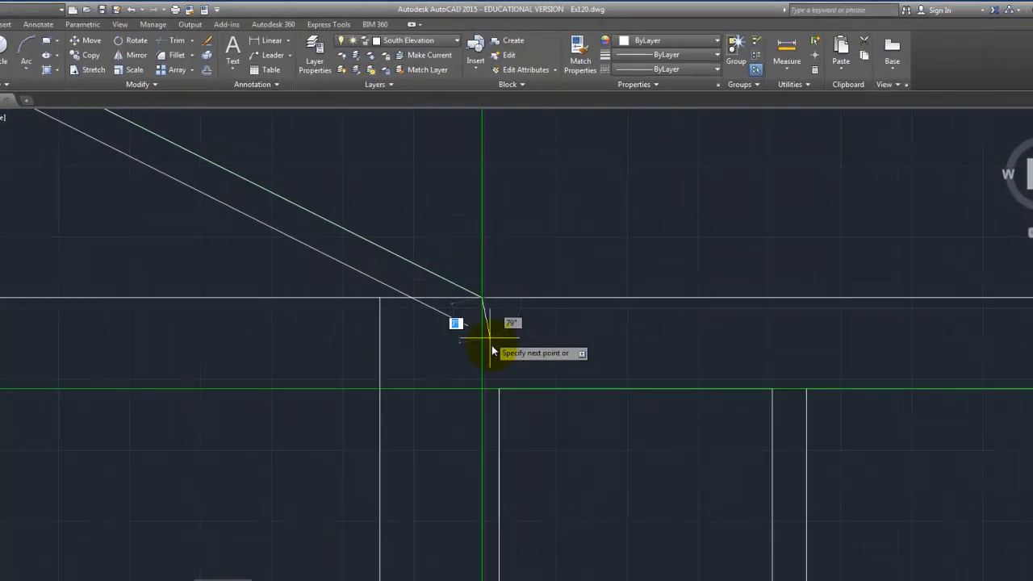
right_click(497, 305)
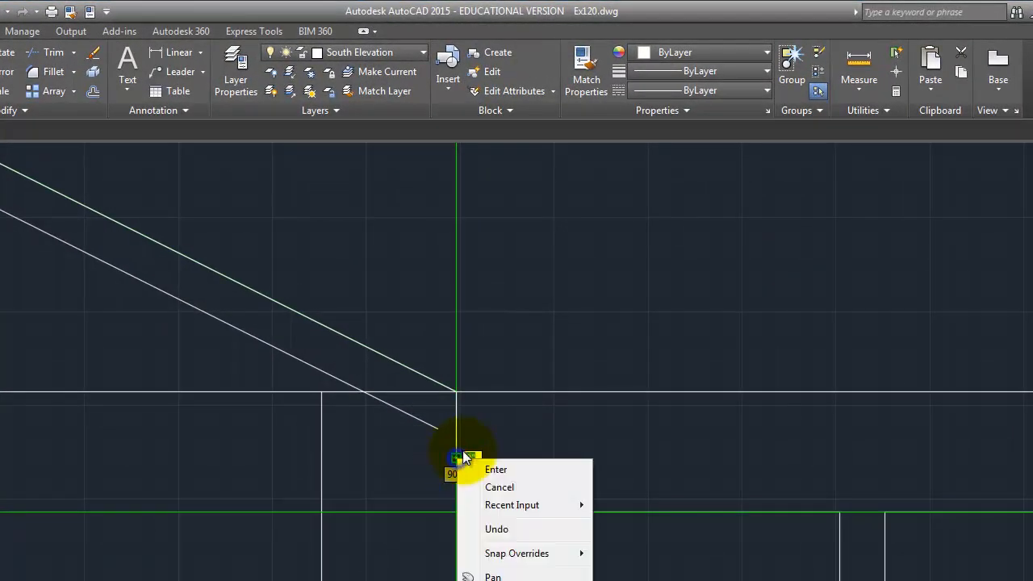
click(503, 470)
click(360, 52)
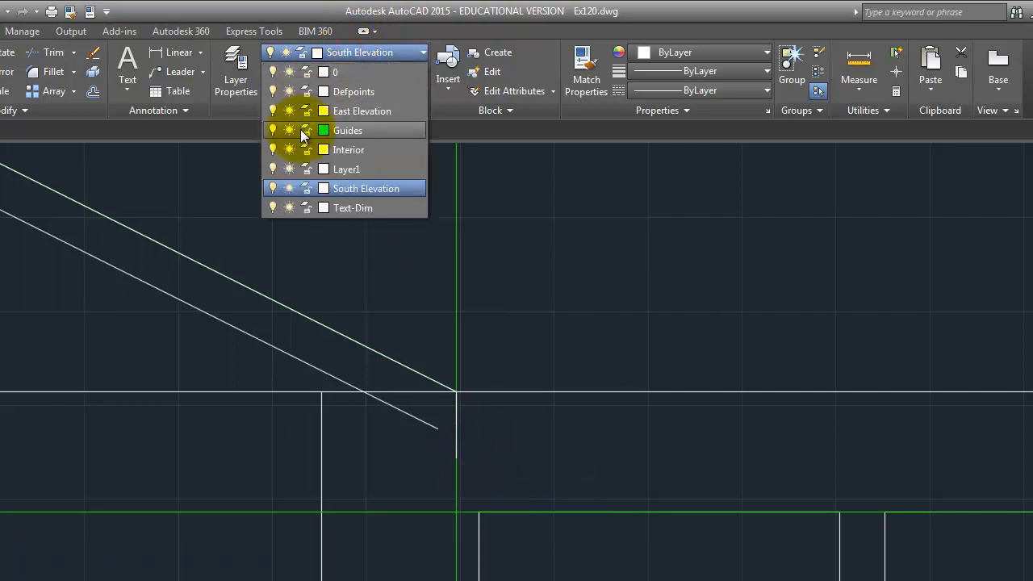
click(274, 131)
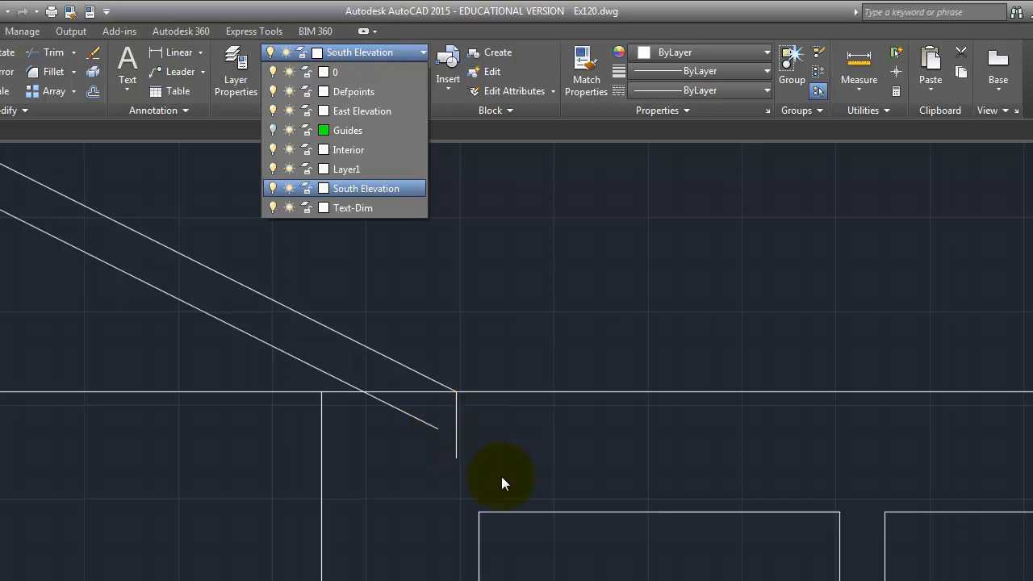
Fillet the east eave's vertical line with the inner roof line, using a radius of 0.
click(45, 70)
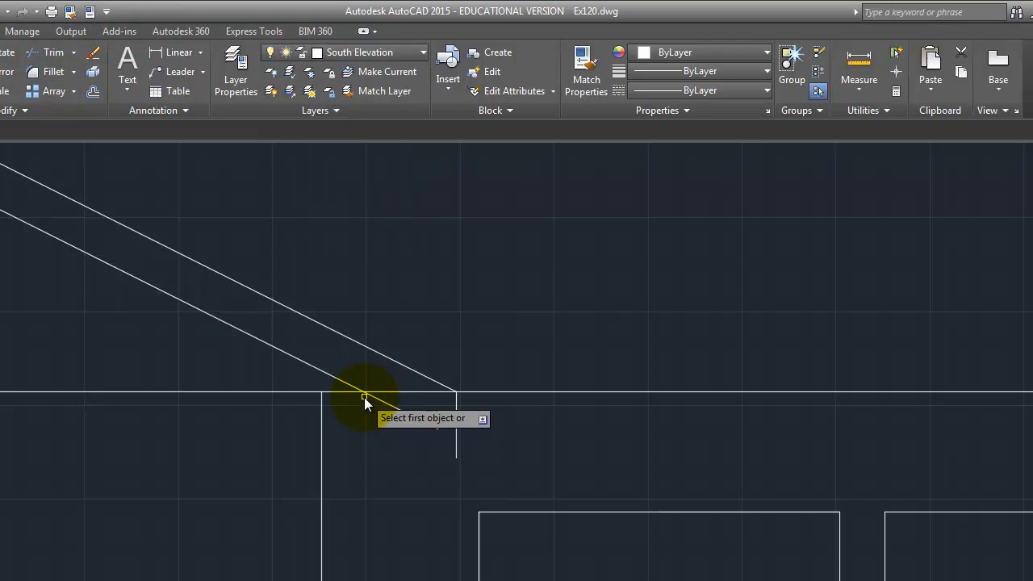
text(r)
key(Return)
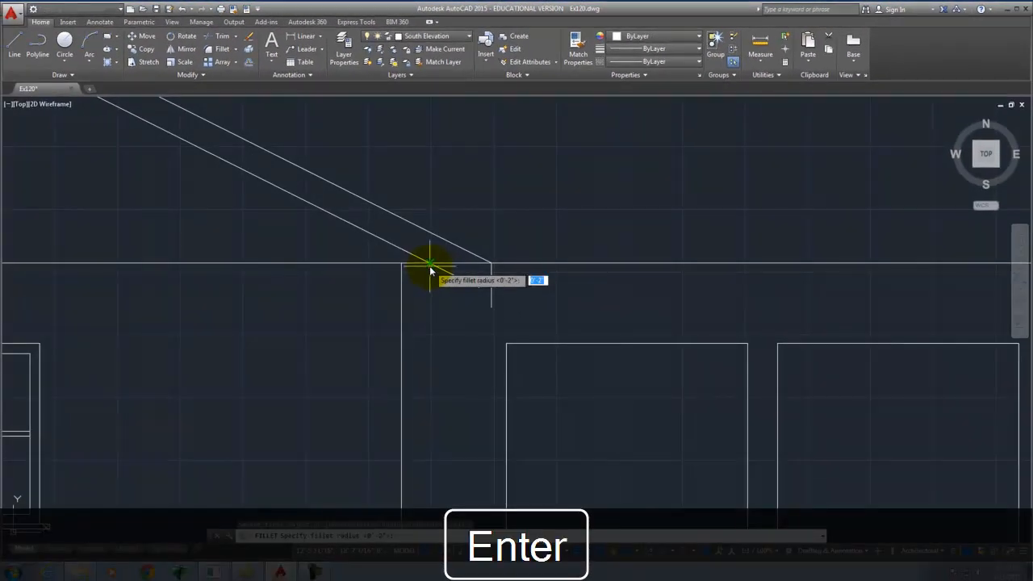
text(0)
key(Return)
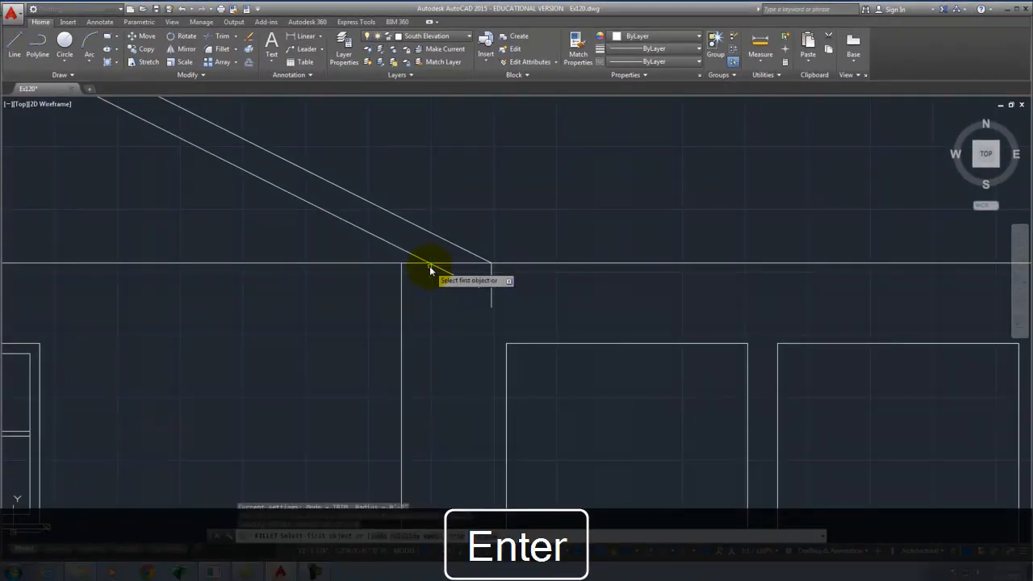
click(488, 279)
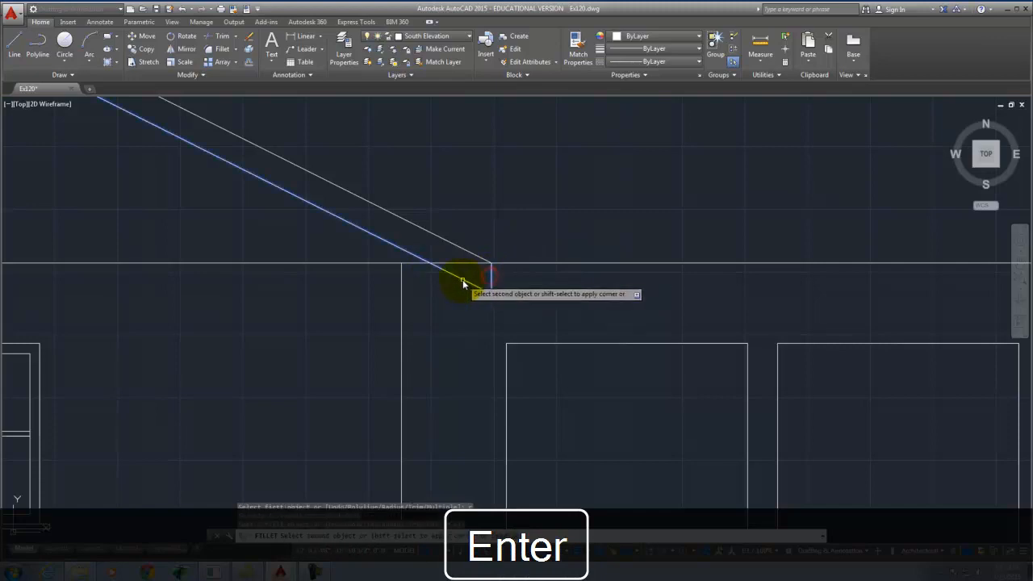
click(461, 280)
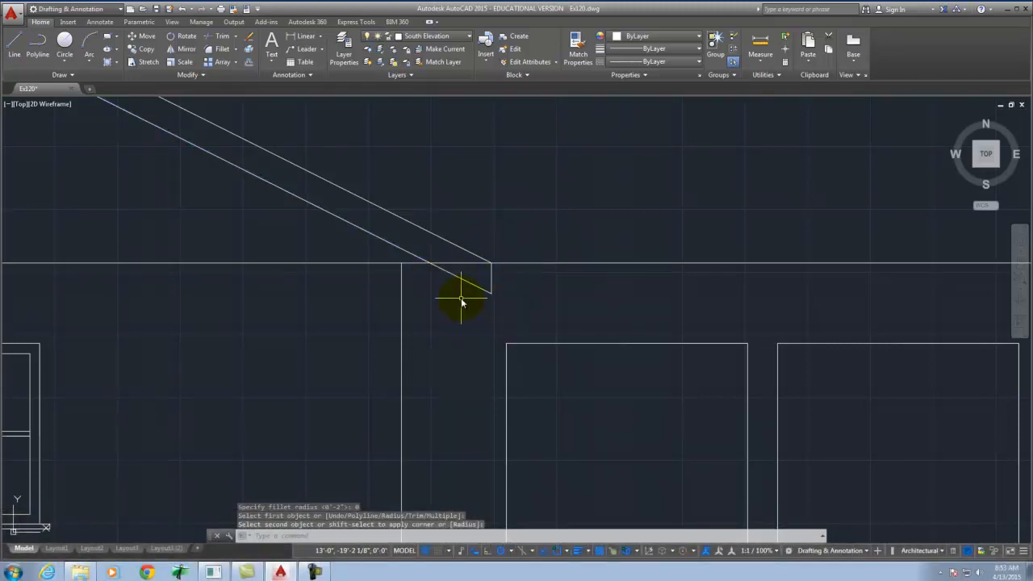
Fillet the gable's inner west roof line with the west eave's vertical line to close the eave end.
scroll(565, 274, down, 4)
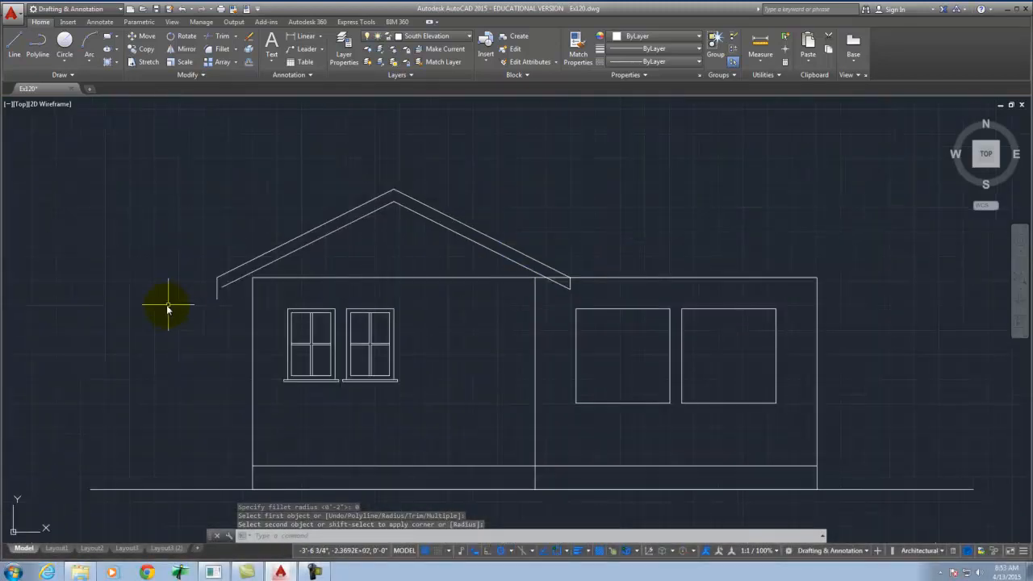
scroll(226, 294, up, 4)
right_click(247, 258)
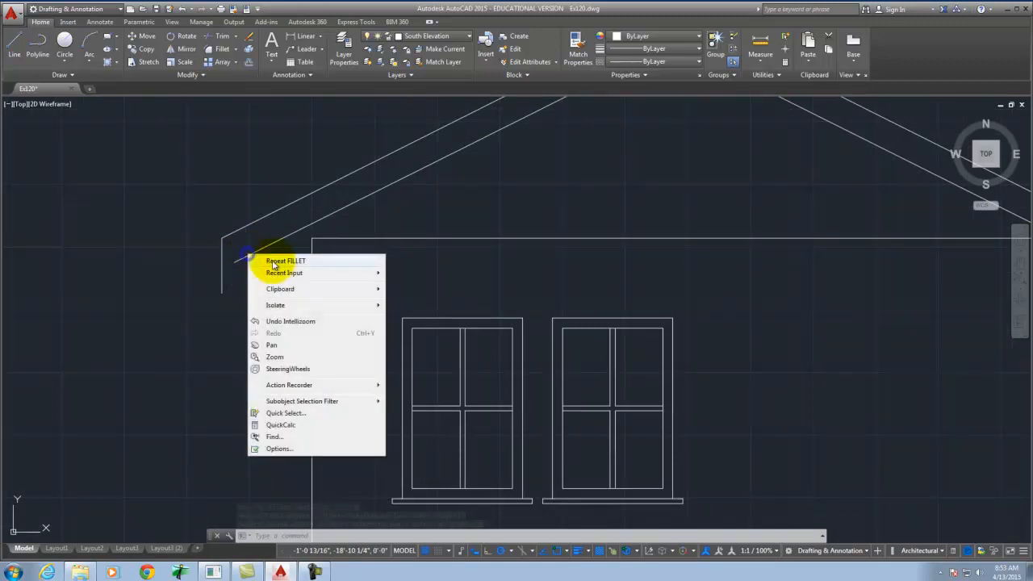
click(266, 261)
click(248, 258)
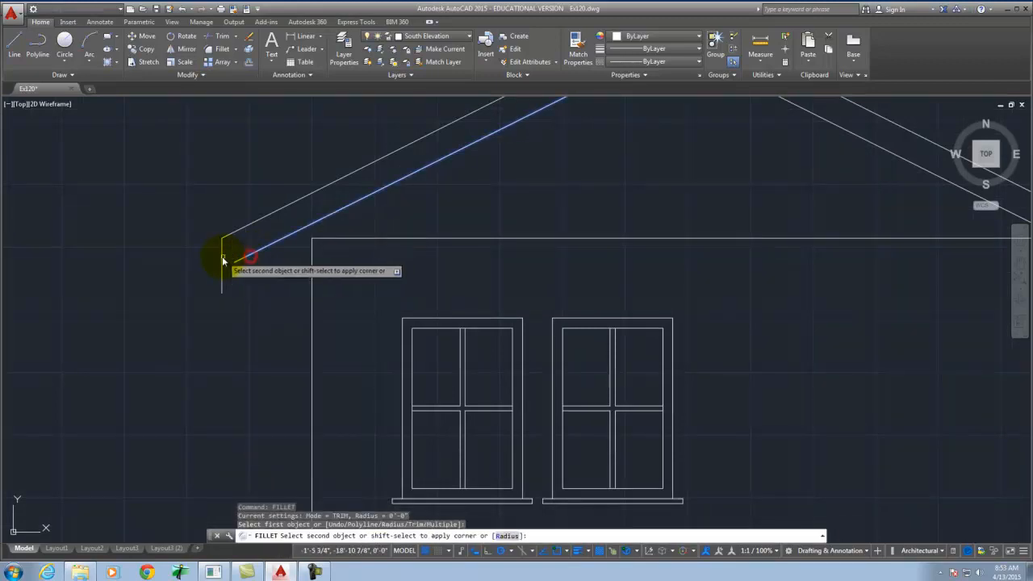
click(223, 259)
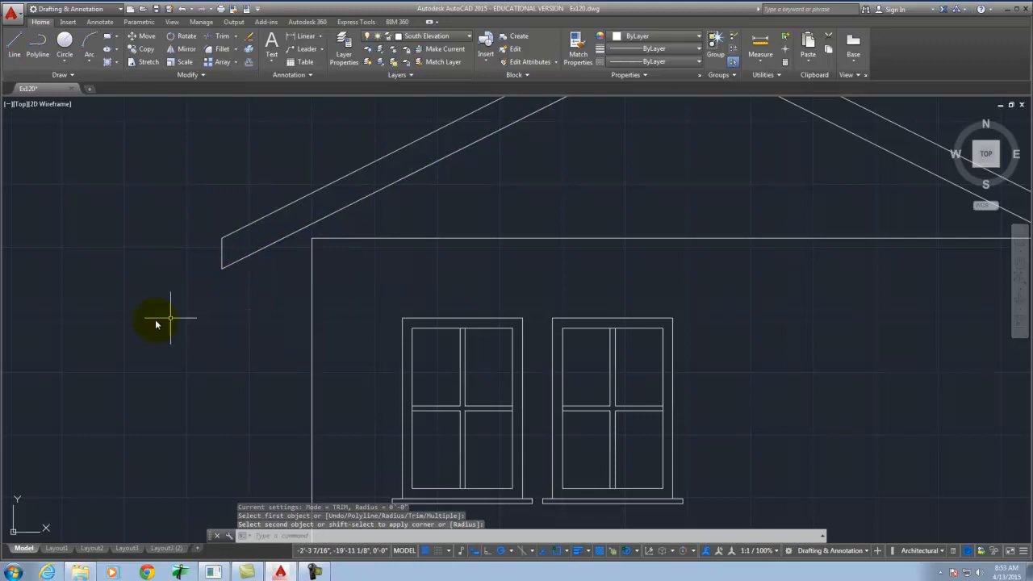
Extend the gable's west and east wall lines in the south elevation up to the inner roof lines.
scroll(193, 321, down, 3)
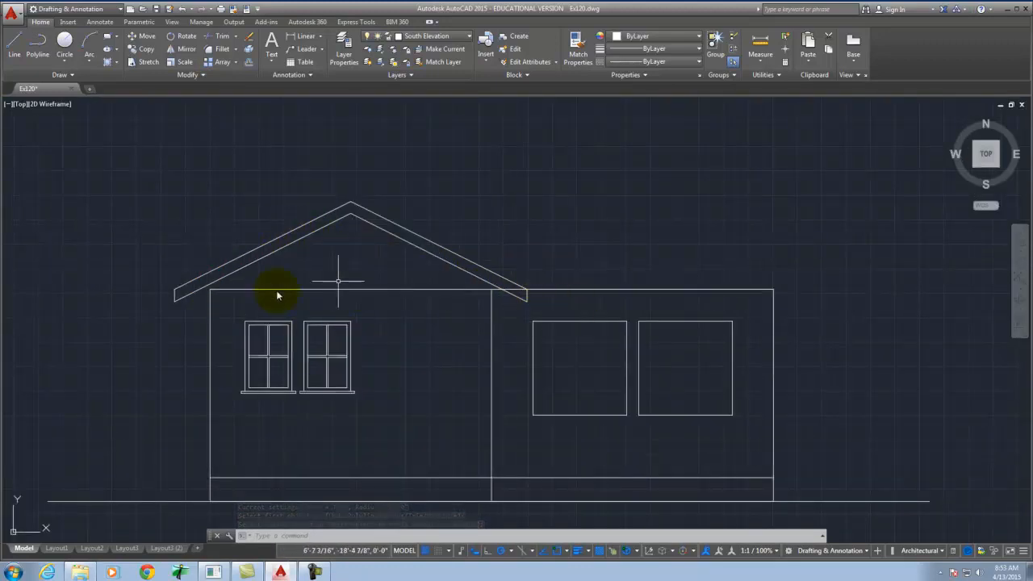
scroll(205, 294, up, 5)
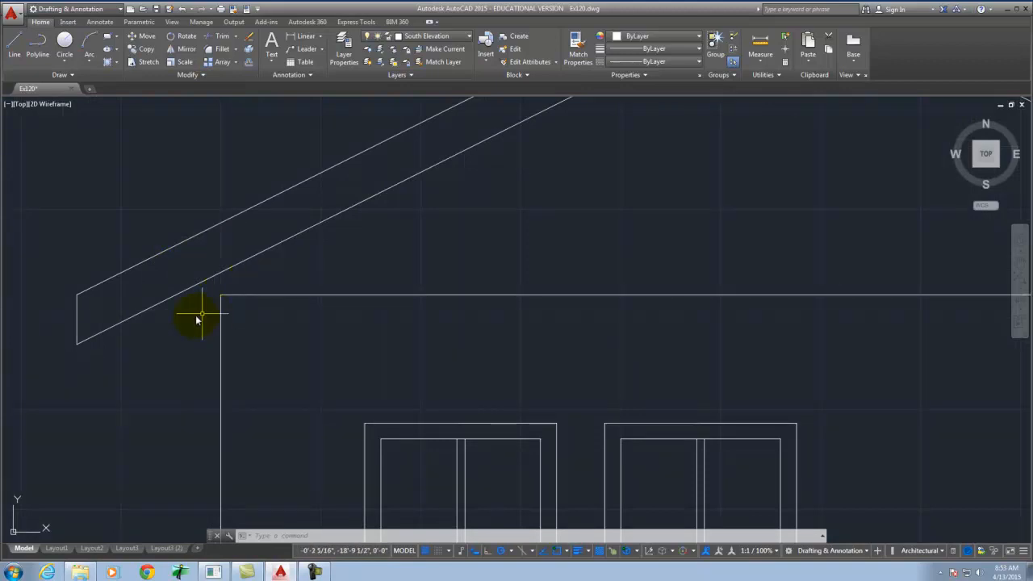
scroll(196, 320, down, 3)
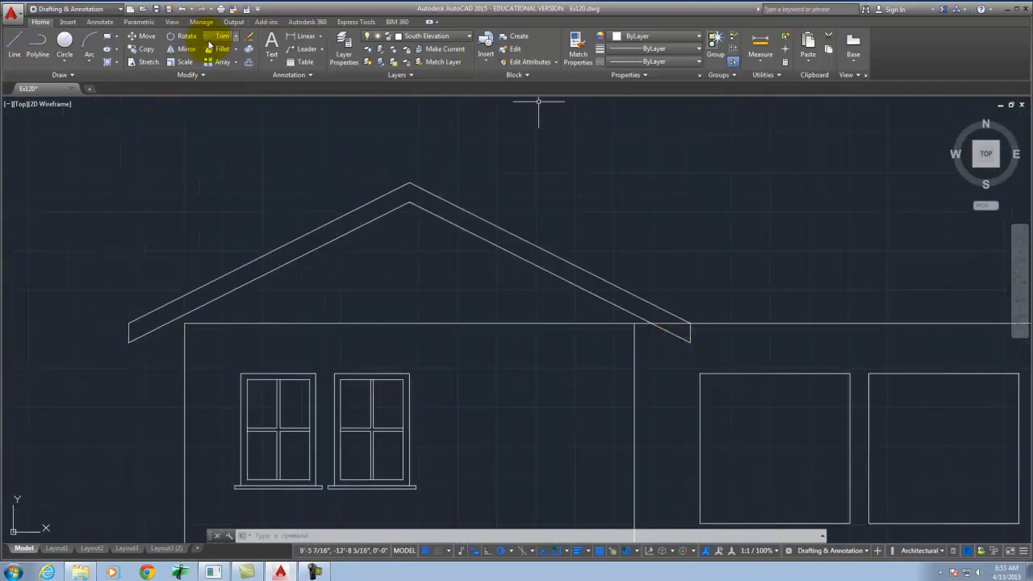
click(236, 35)
click(225, 71)
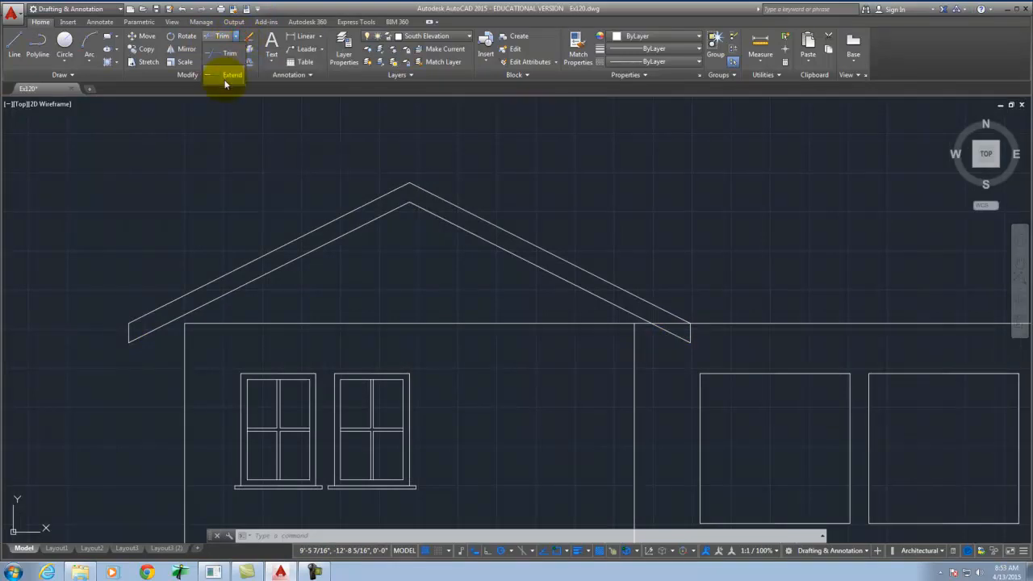
key(Return)
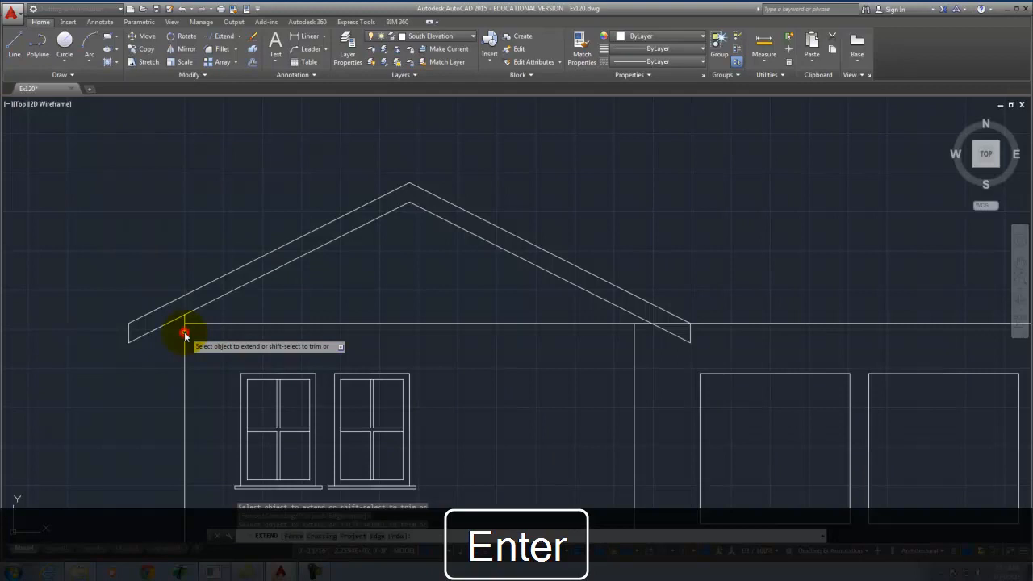
click(634, 336)
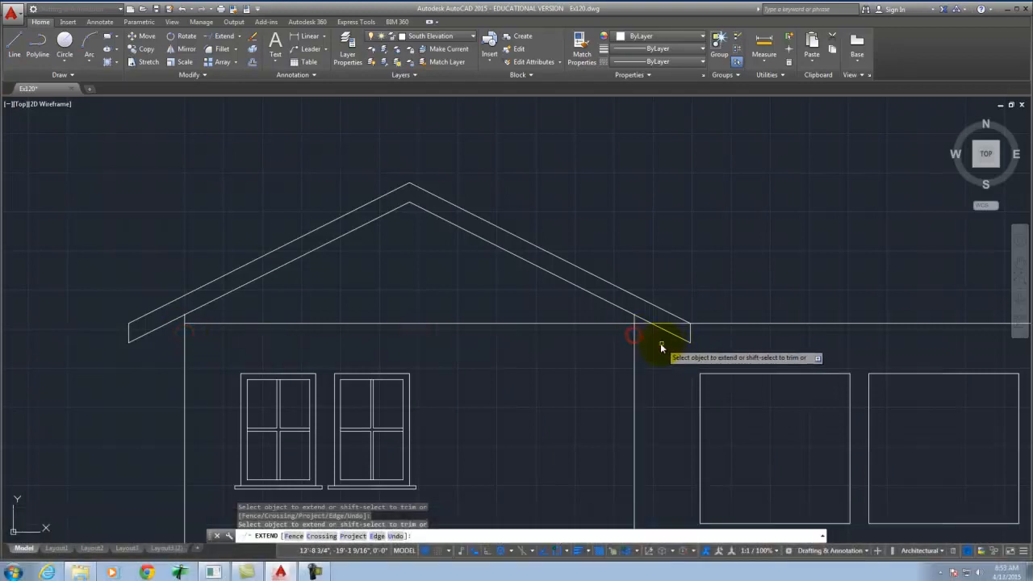
key(Escape)
Delete the horizontal wall-top line running across the south elevation.
click(573, 326)
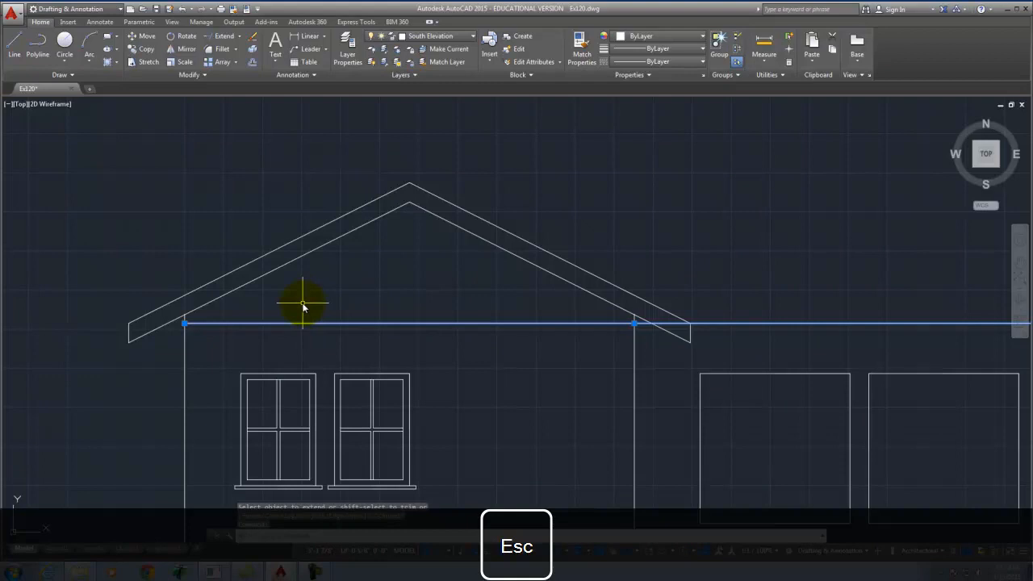
key(Delete)
scroll(83, 288, down, 4)
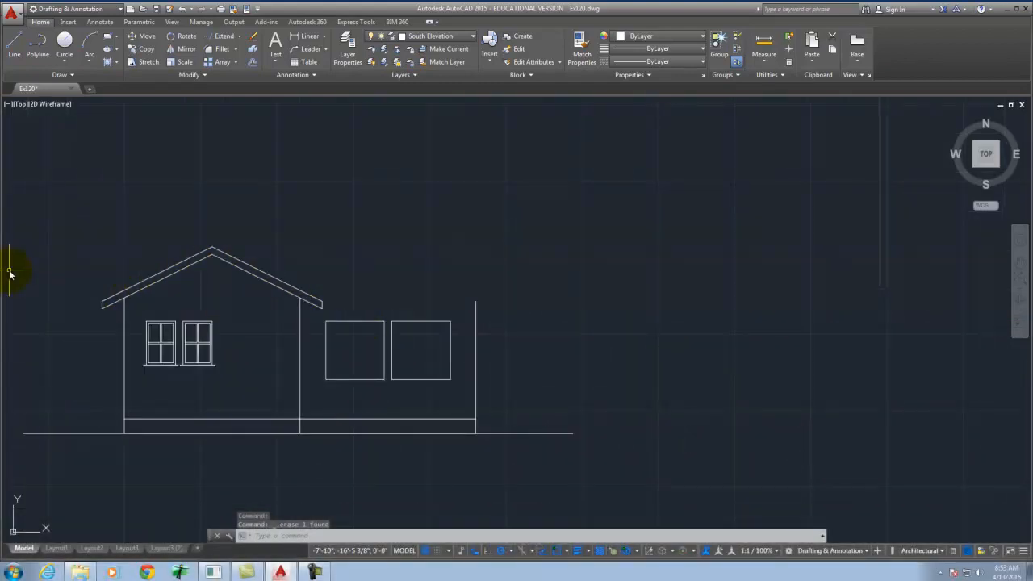
Make Guides the current layer and turn it back on.
scroll(399, 314, down, 4)
scroll(392, 312, up, 4)
scroll(392, 311, down, 4)
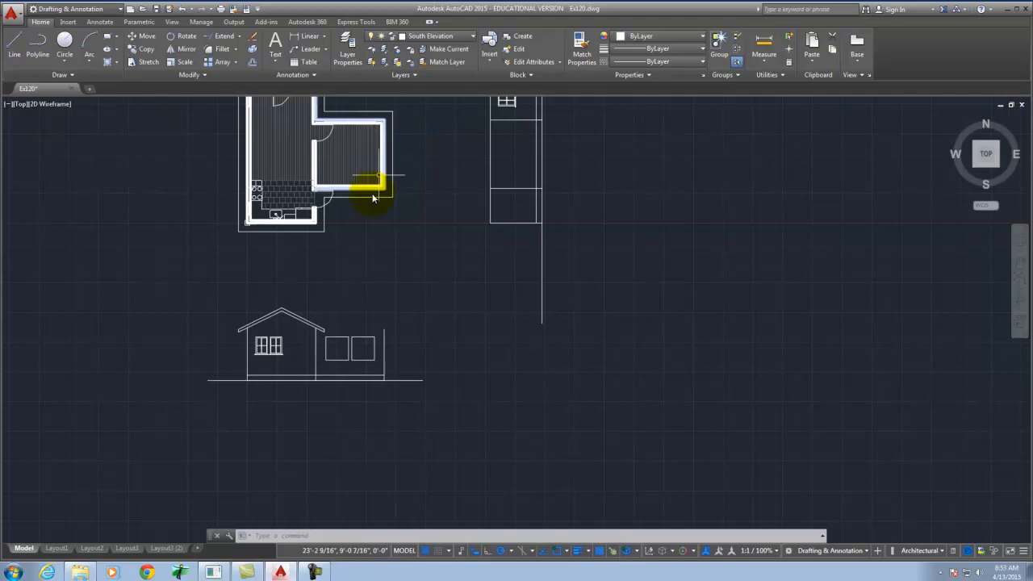
scroll(355, 274, down, 2)
scroll(454, 184, up, 2)
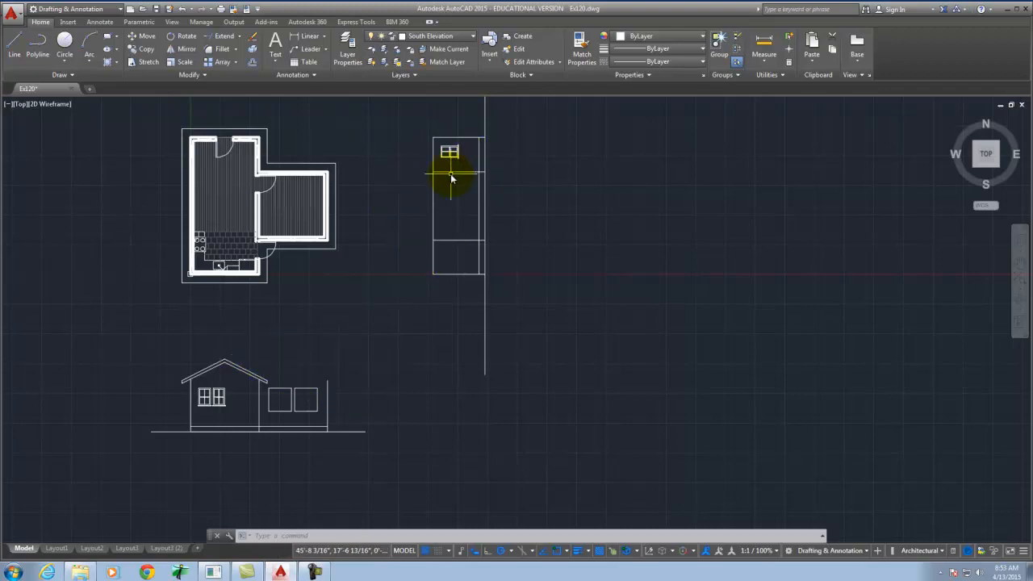
scroll(451, 177, up, 2)
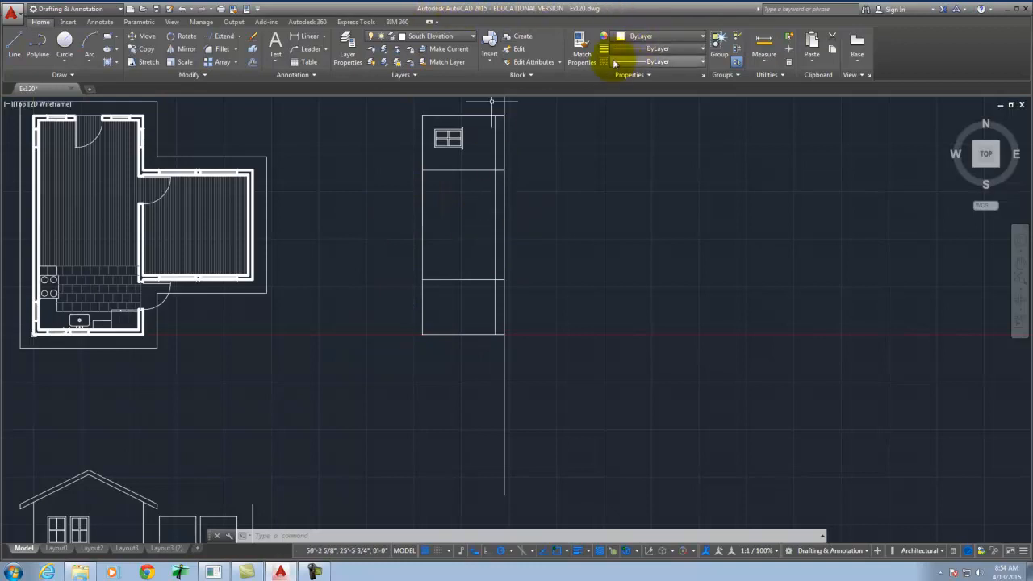
click(440, 37)
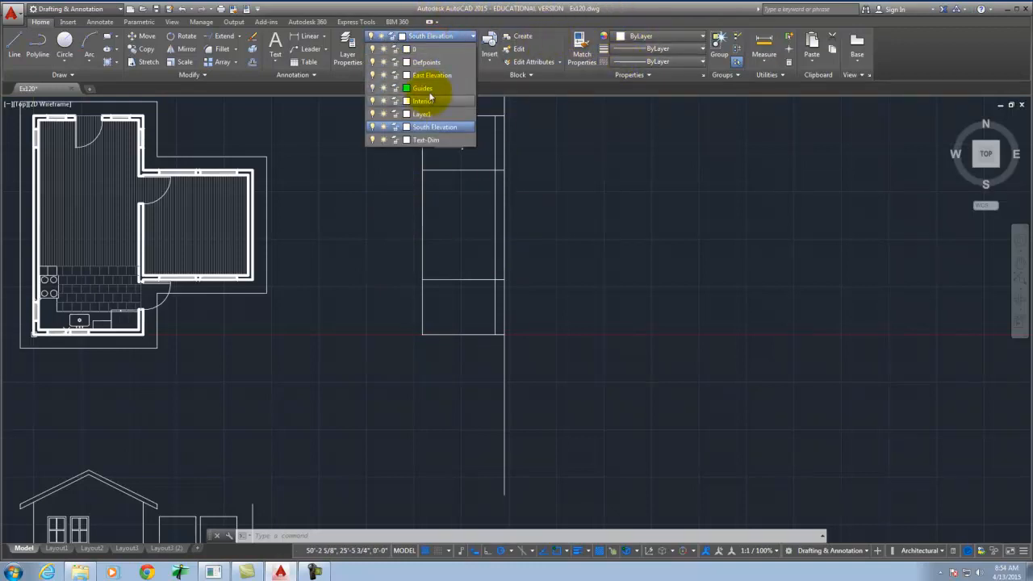
click(429, 91)
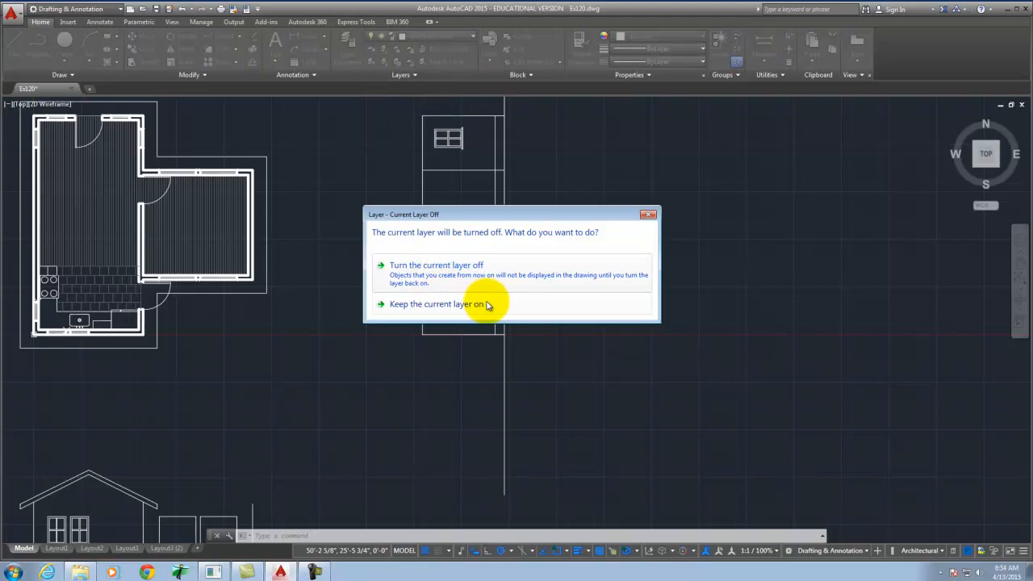
click(647, 215)
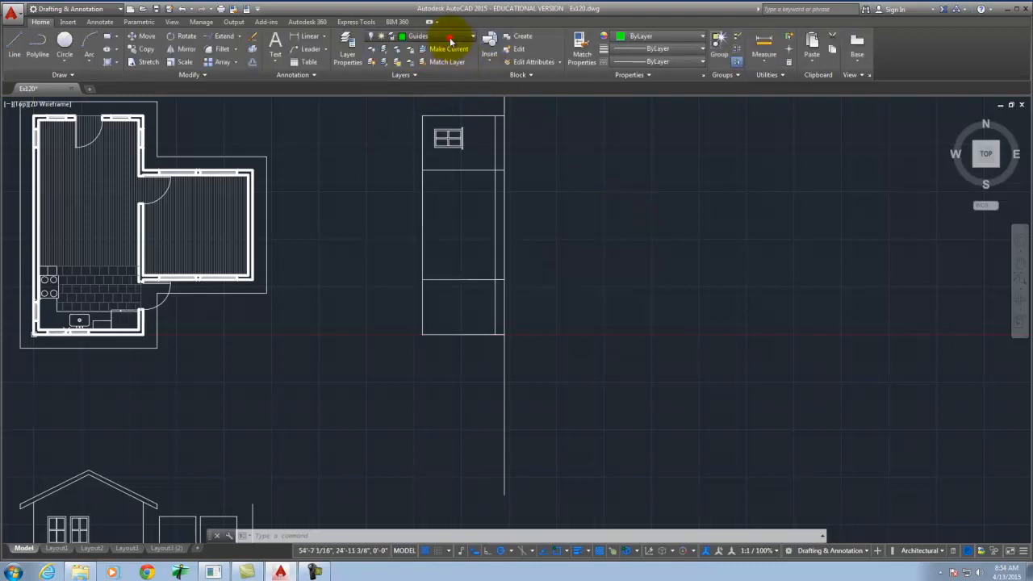
click(448, 36)
click(374, 89)
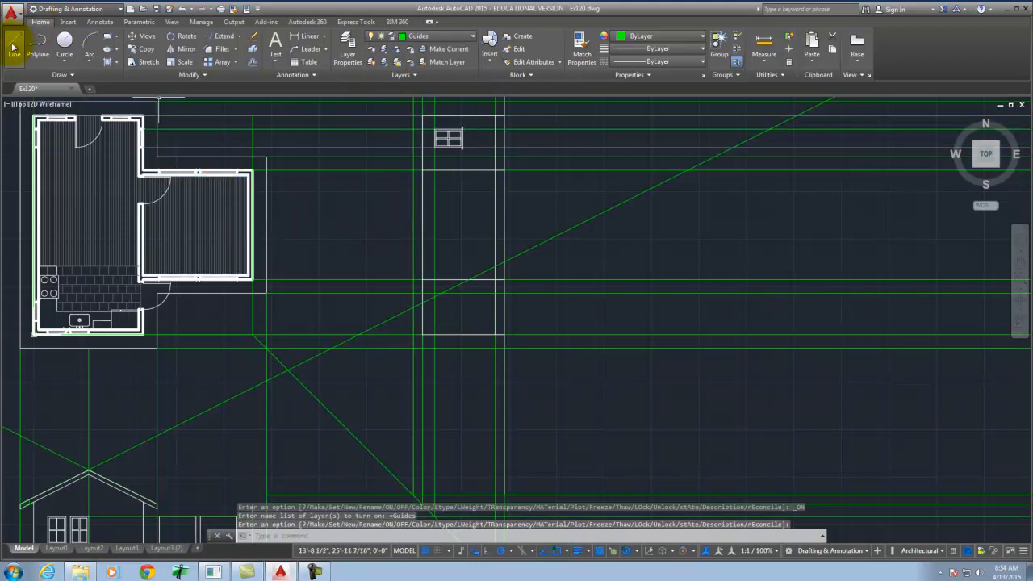
Draw a horizontal ray eastward from the midpoint of the east wing's outer roof edge in the plan.
key(r)
key(Return)
click(40, 46)
click(269, 223)
key(Return)
scroll(410, 262, up, 2)
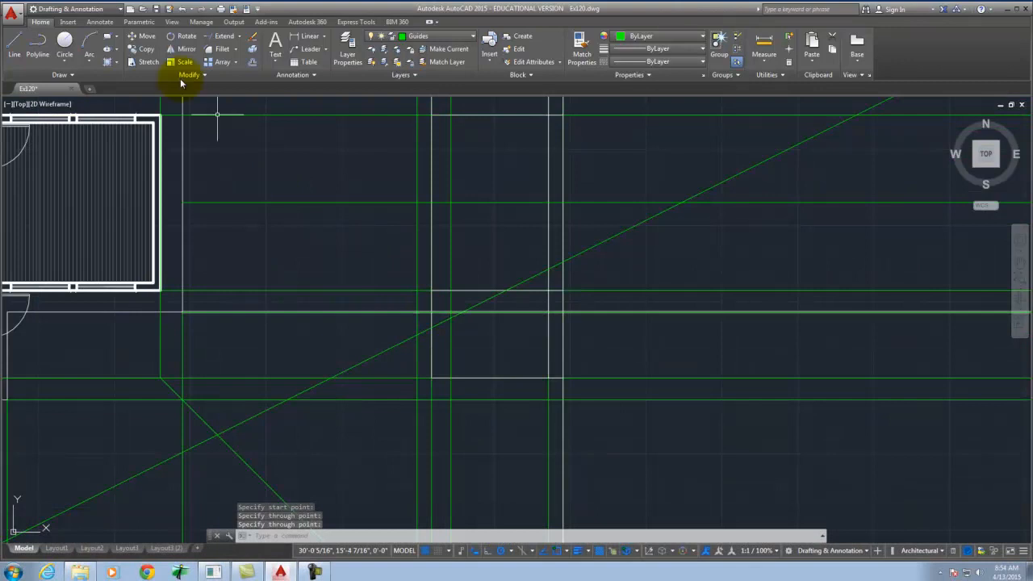
Draw slope construction lines from the east wing's south eave point in the east elevation, 12" north and 6" west.
click(14, 39)
scroll(421, 317, up, 4)
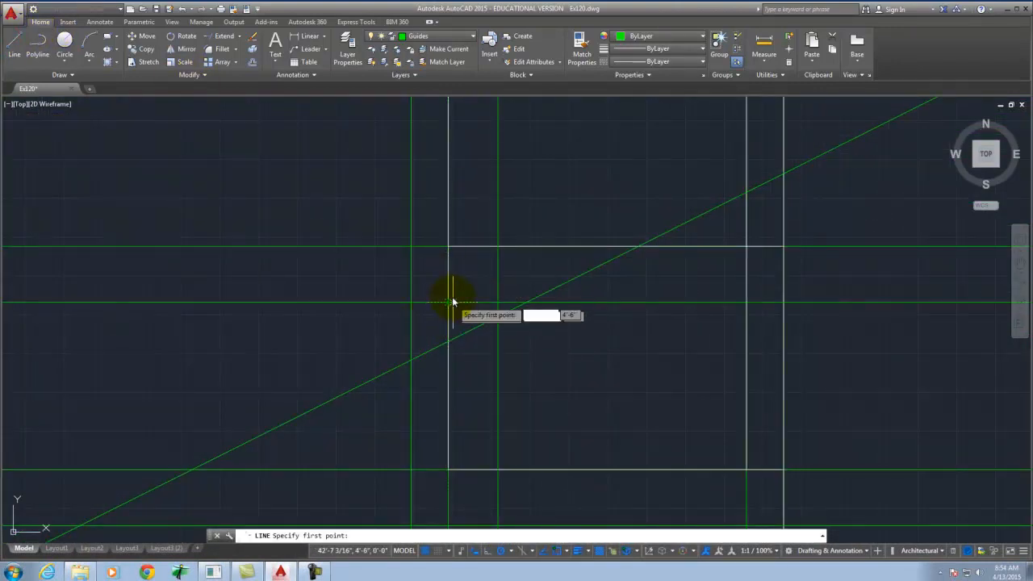
click(448, 302)
text(12)
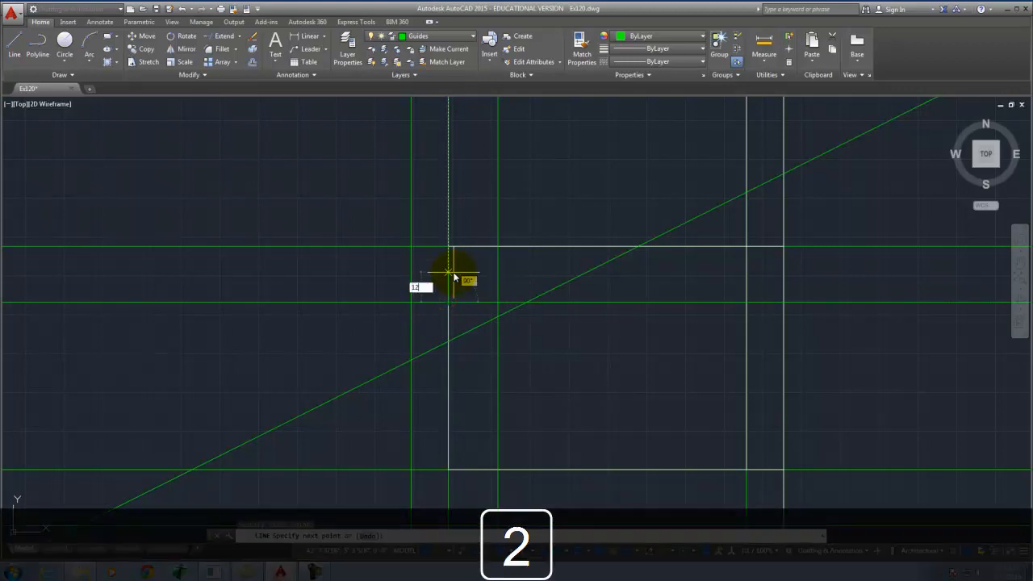
key(Return)
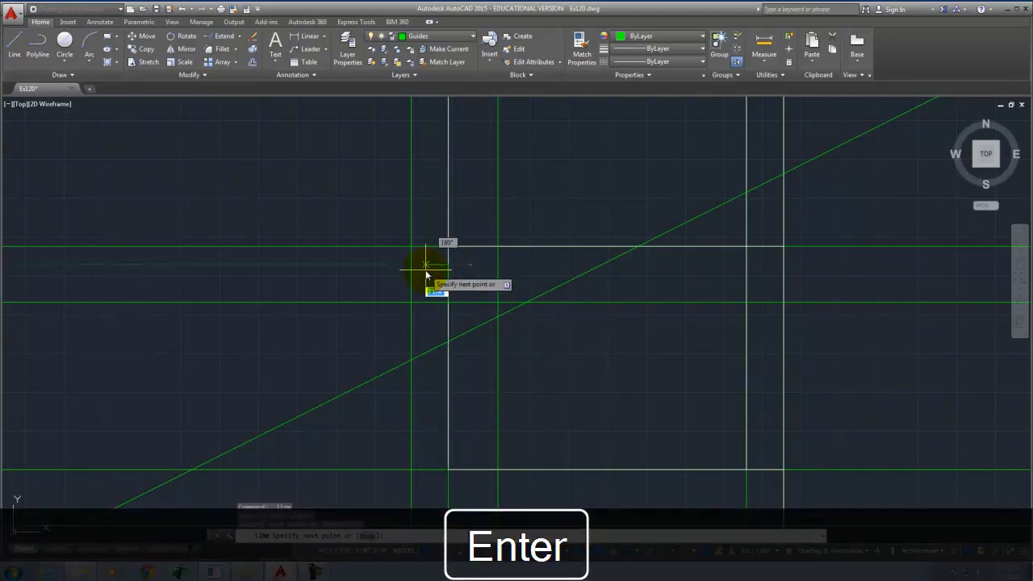
text(6)
key(Return)
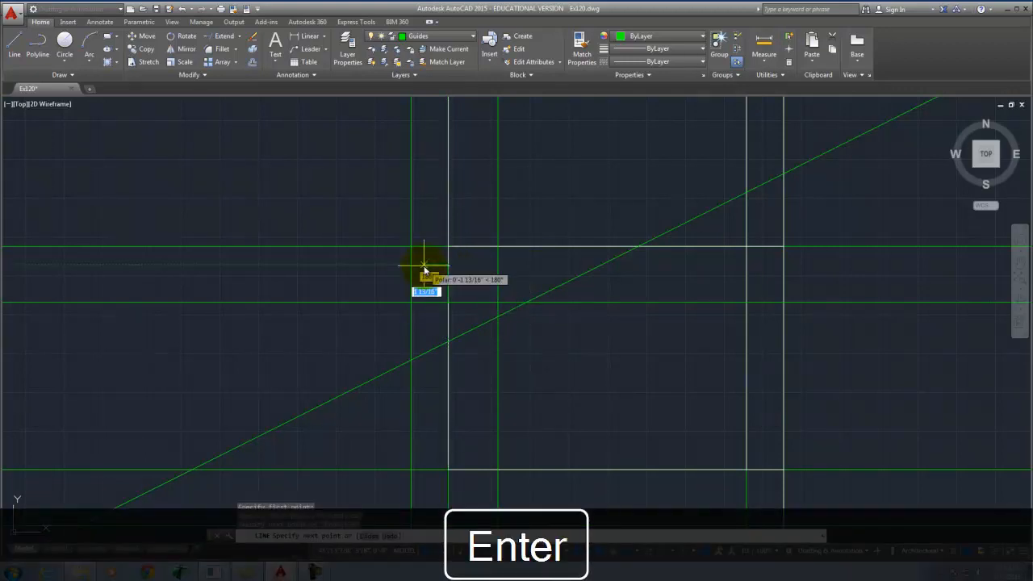
key(Return)
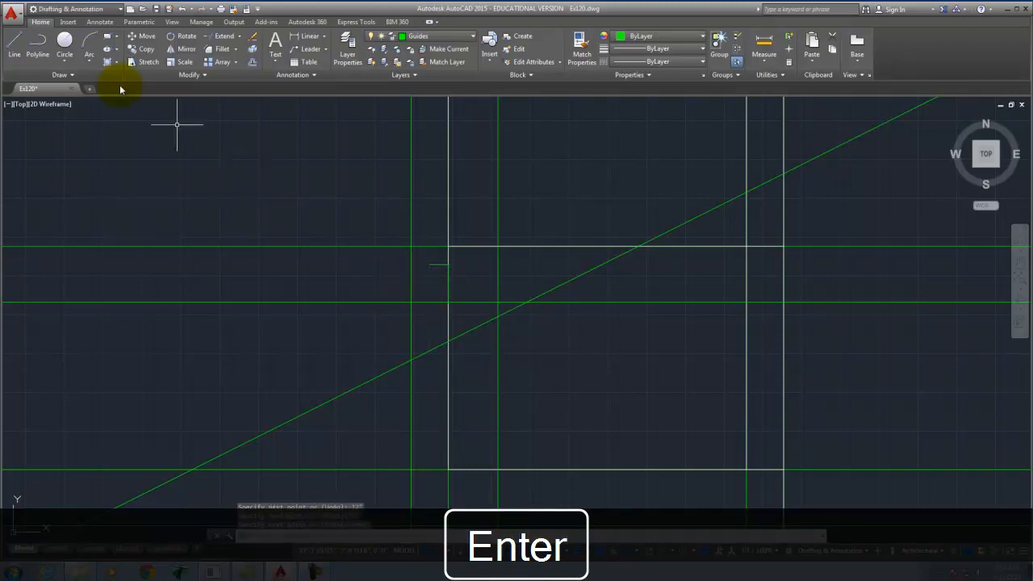
Draw a ray from the wing's south eave point through the end of the 6" slope line.
text(R)
key(Return)
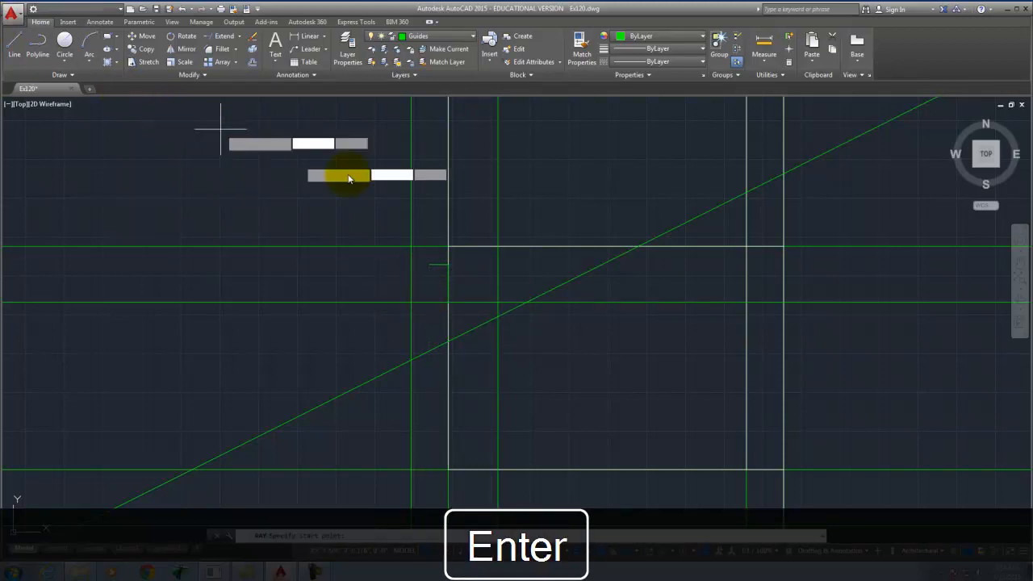
click(447, 303)
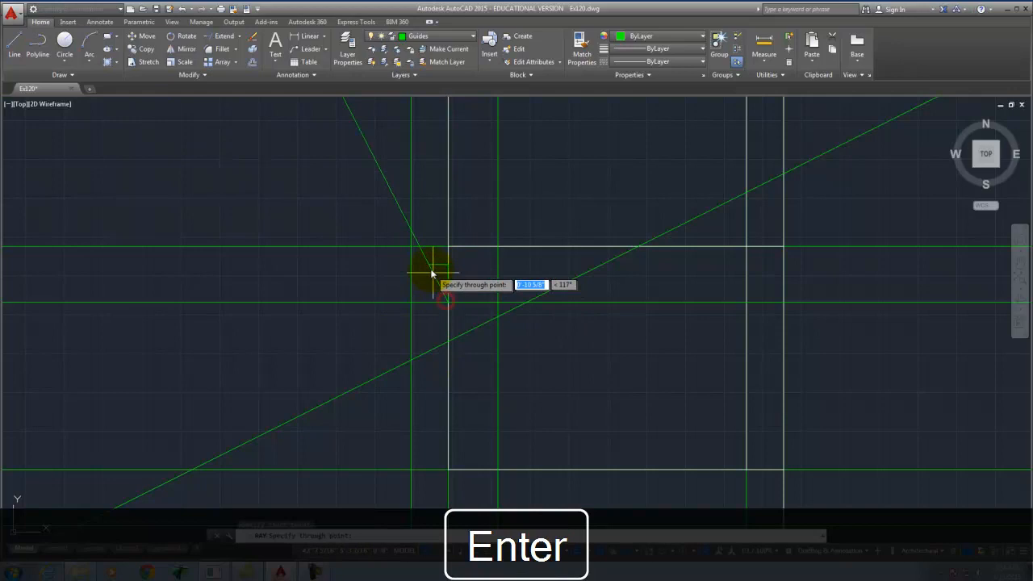
key(Return)
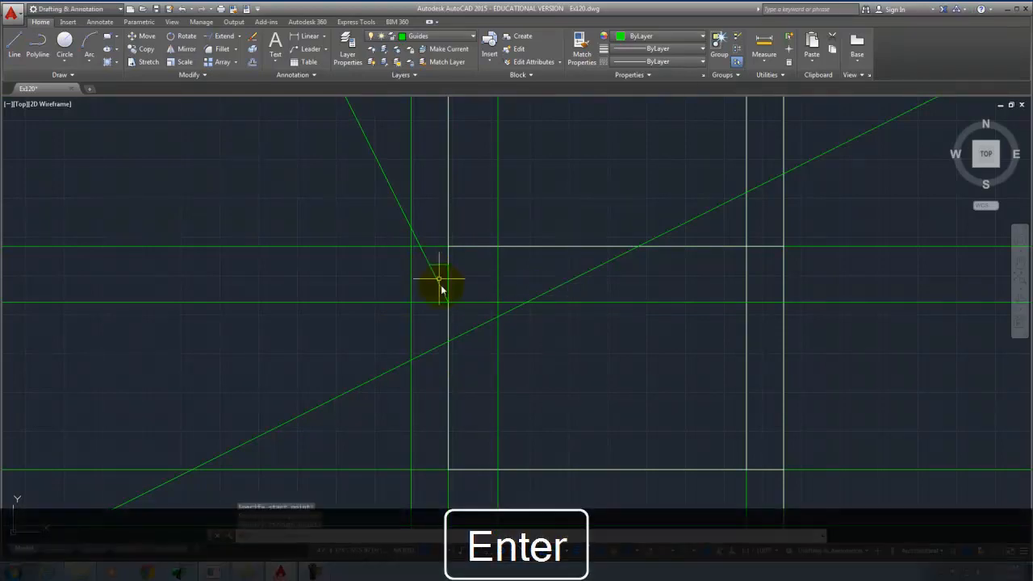
Mirror the sloped roof ray about the wing's horizontal centre ray, keeping the original.
scroll(420, 234, down, 3)
click(427, 278)
text(mirror)
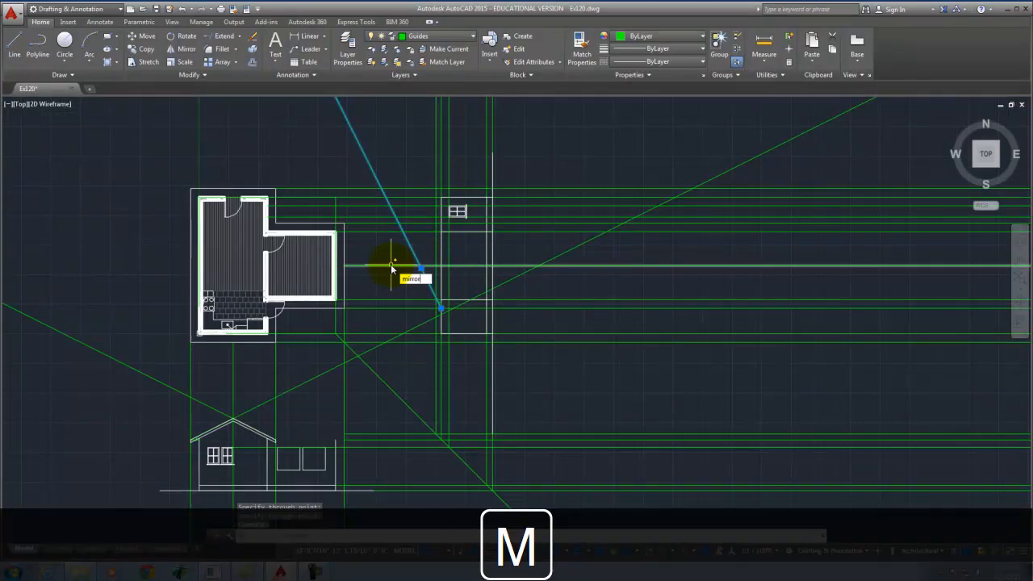
key(Return)
scroll(350, 258, up, 5)
click(323, 286)
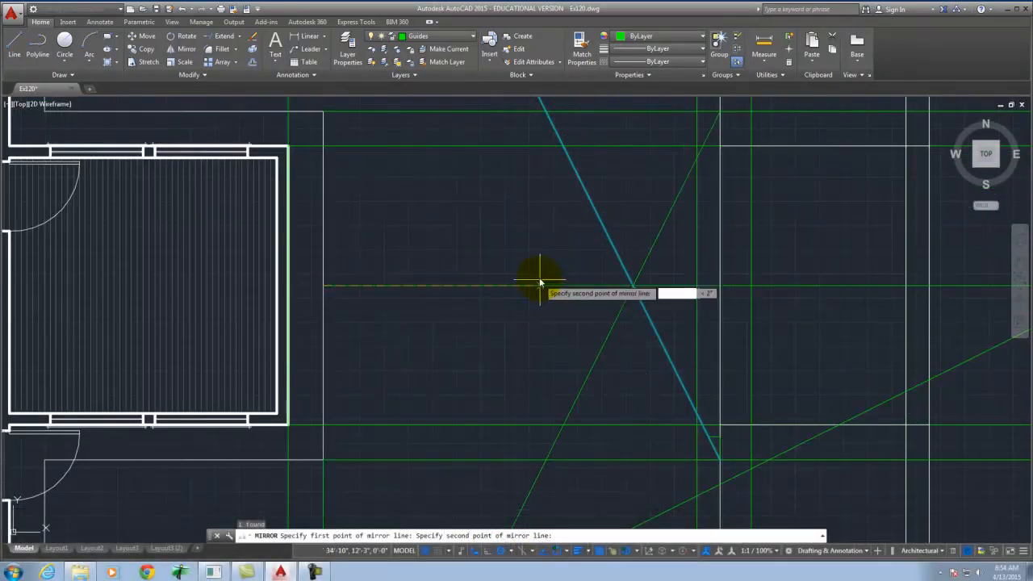
click(539, 289)
key(Return)
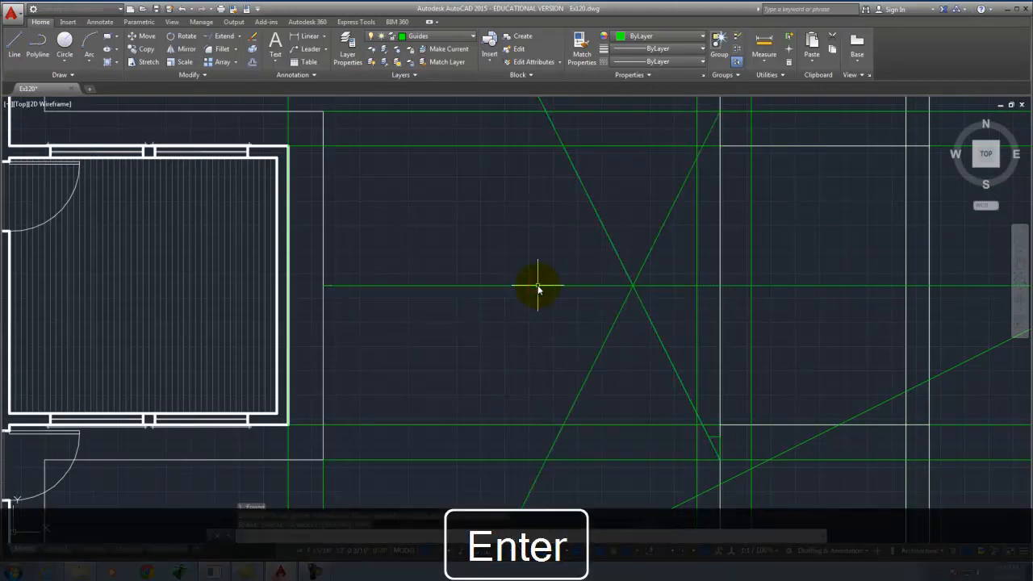
Draw a polyline from the wing's south eave point to the ridge intersection and on to its north eave point.
scroll(521, 242, down, 4)
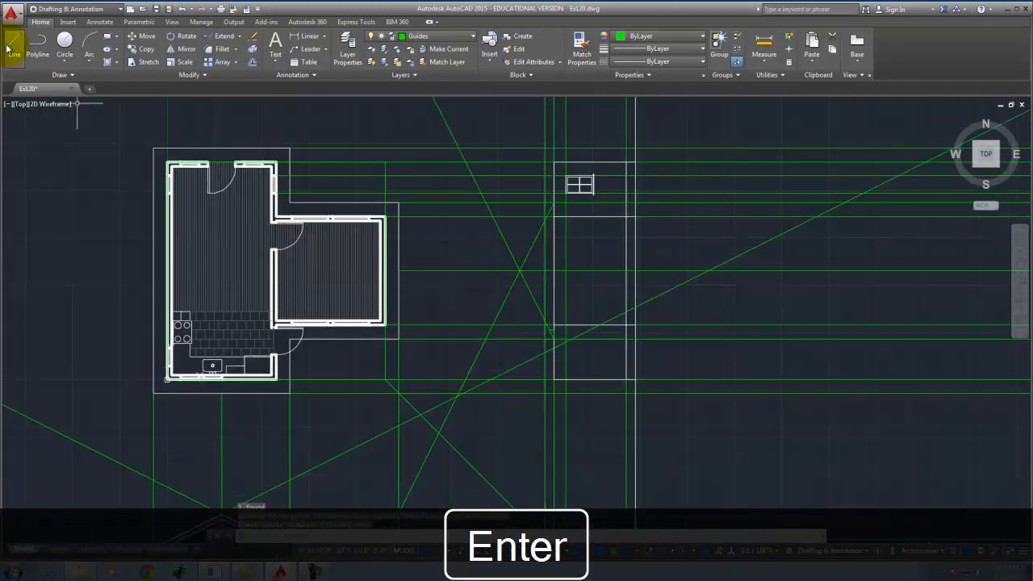
click(42, 49)
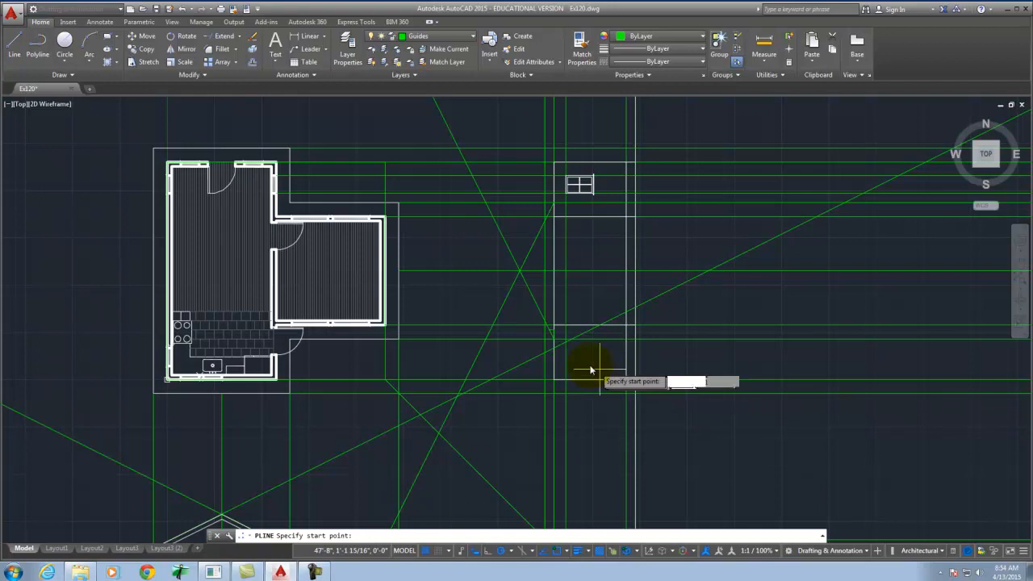
click(555, 347)
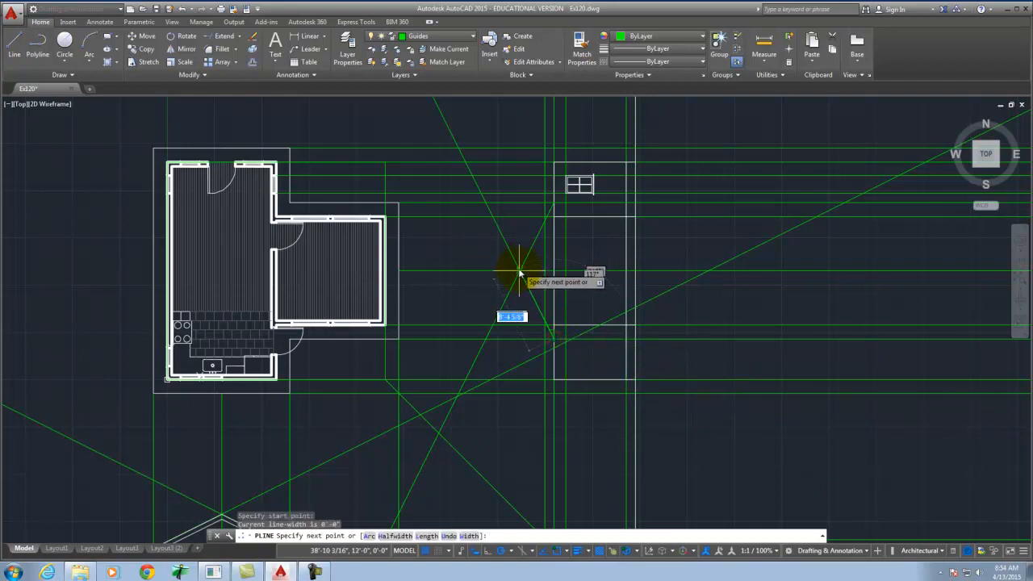
click(520, 273)
click(553, 208)
key(Return)
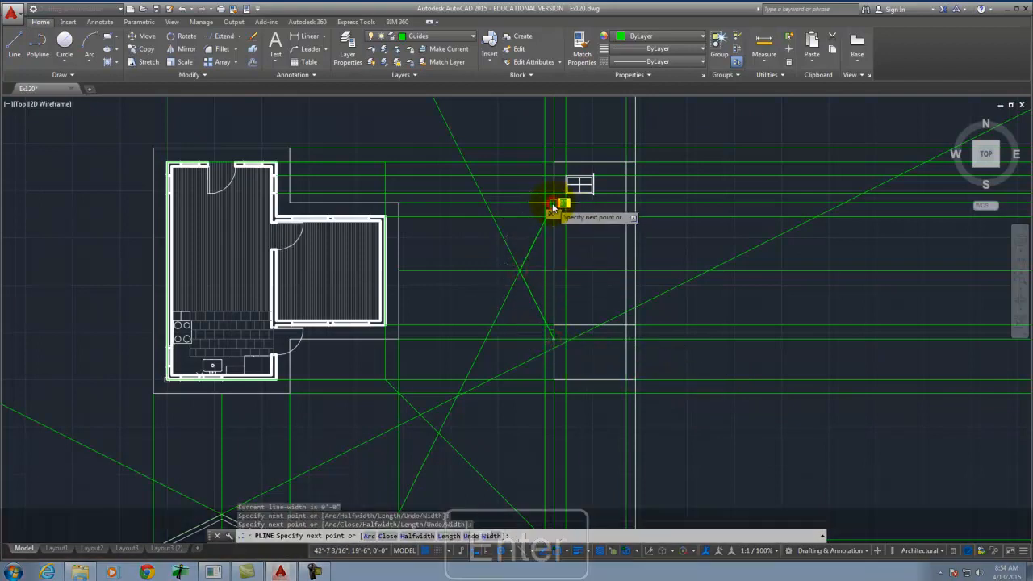
Move the east wing's gable roof polyline to the East Elevation layer.
click(535, 240)
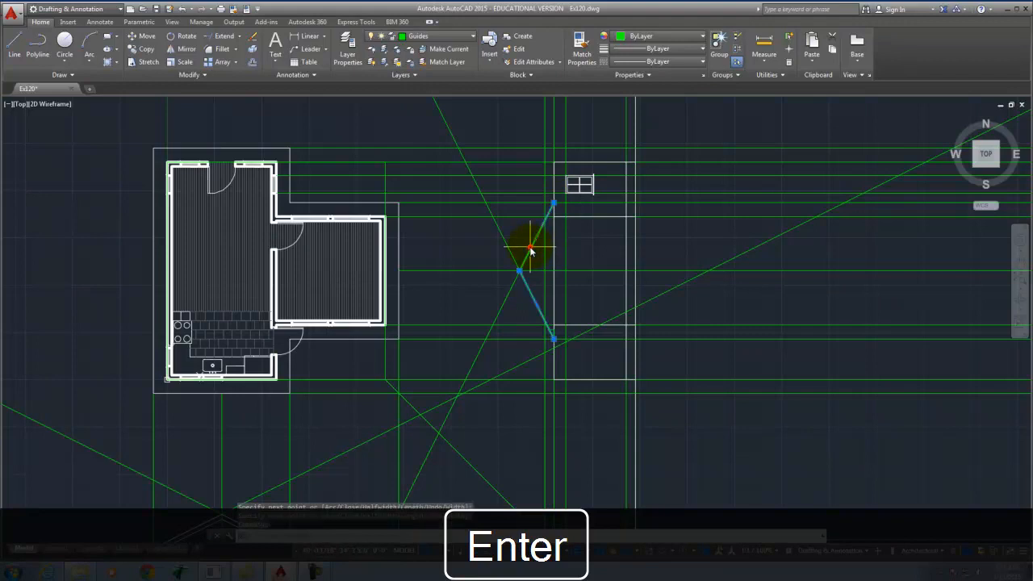
click(420, 38)
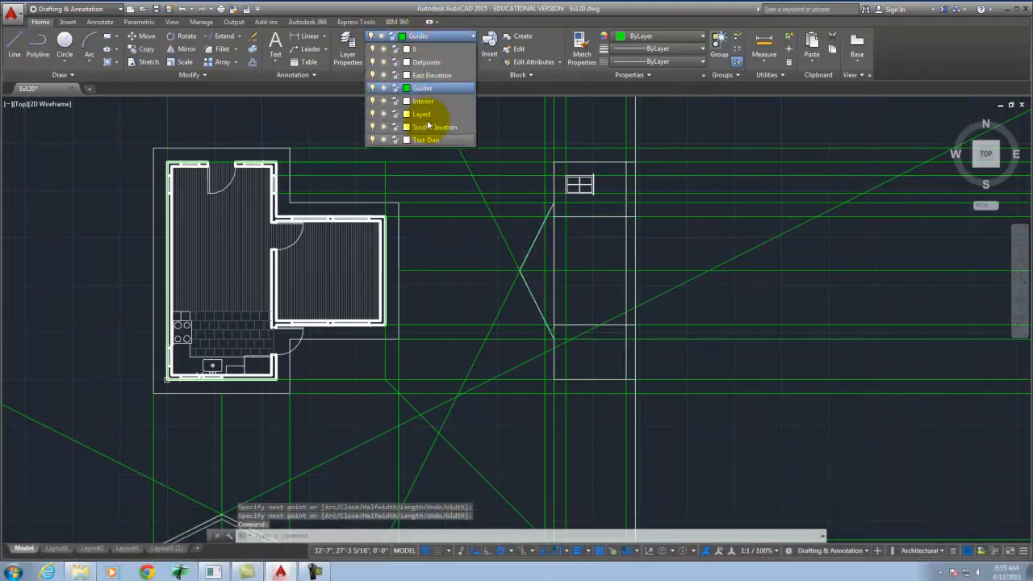
click(426, 80)
key(Escape)
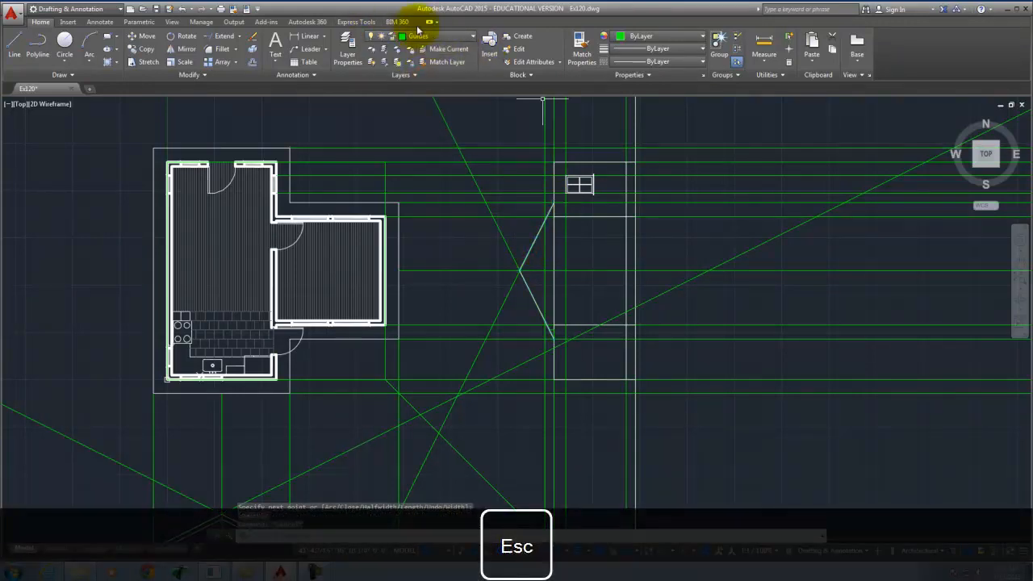
Turn off the Guides layer and make East Elevation the current layer.
click(442, 37)
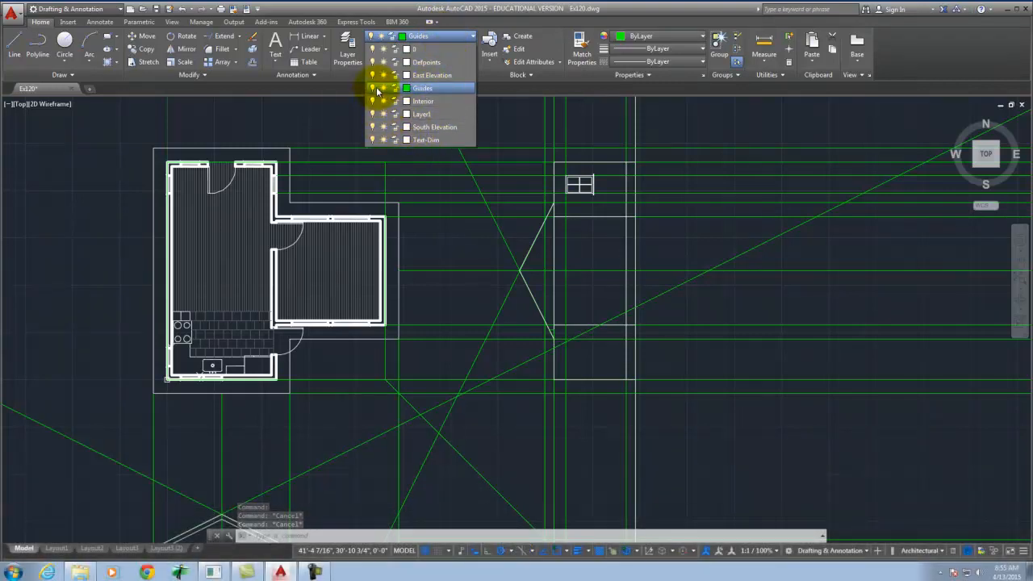
click(372, 87)
click(471, 271)
click(435, 36)
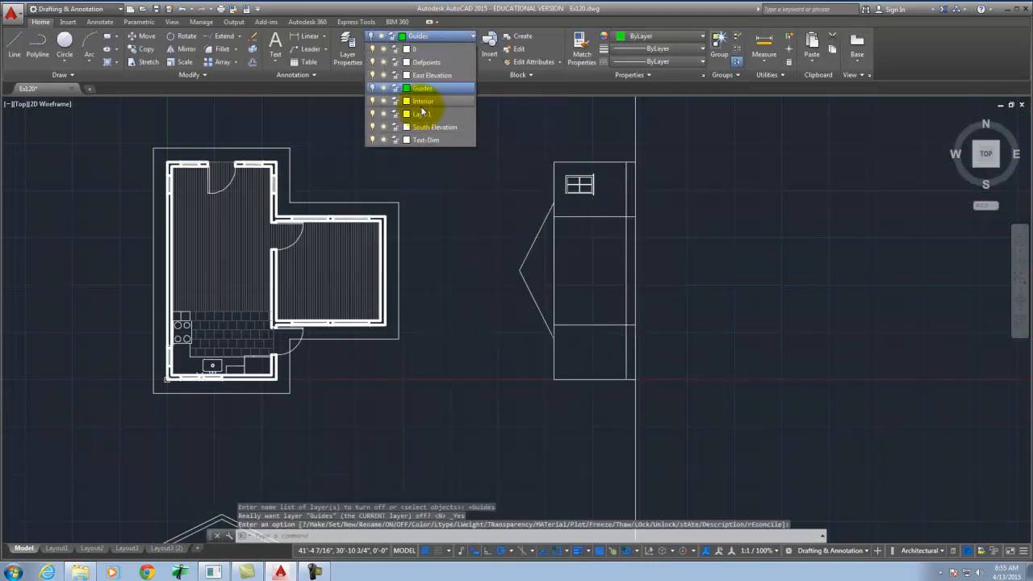
click(428, 76)
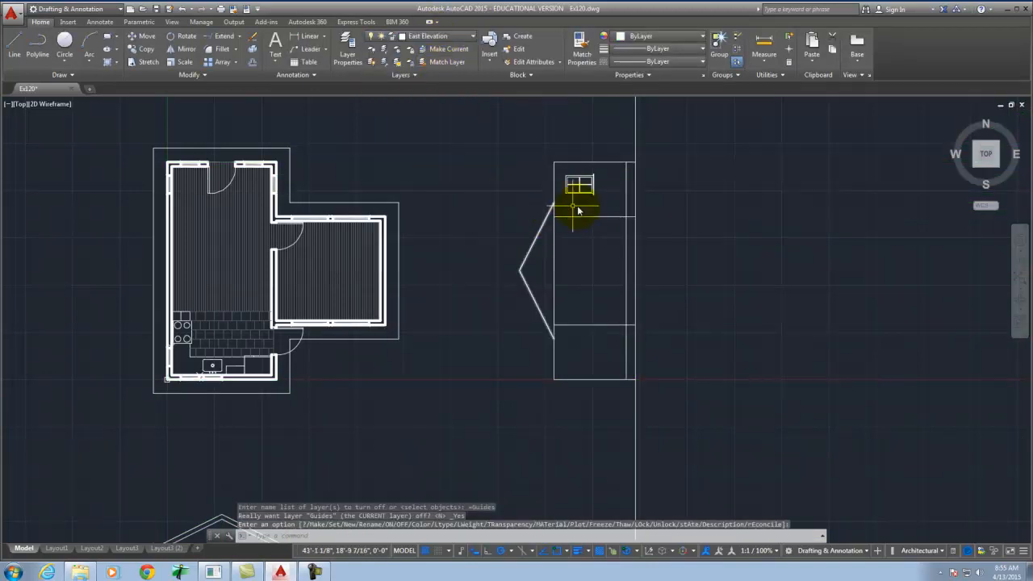
click(14, 46)
scroll(587, 251, up, 6)
key(Escape)
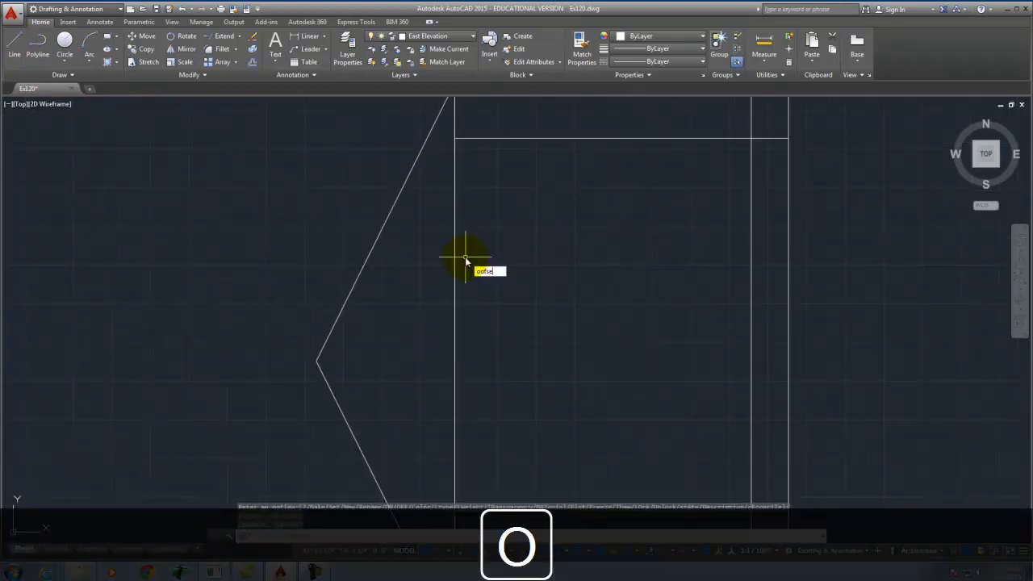
key(Return)
Offset the wing's gable roof polyline 5.5" toward the inside of the roof in the east elevation.
text(of)
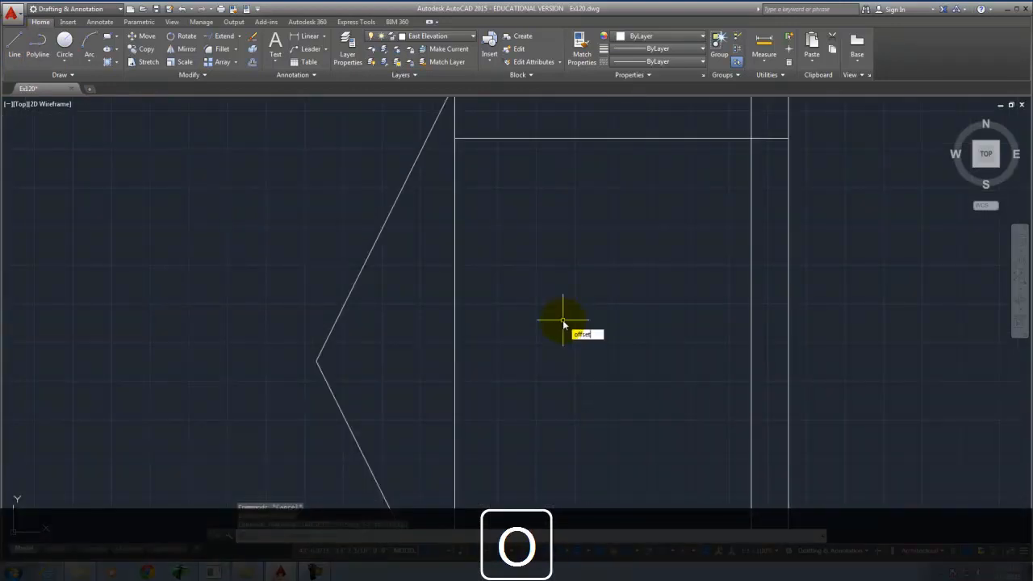
text(fse)
key(Return)
text(5)
key(Return)
click(361, 277)
click(396, 288)
scroll(322, 278, down, 4)
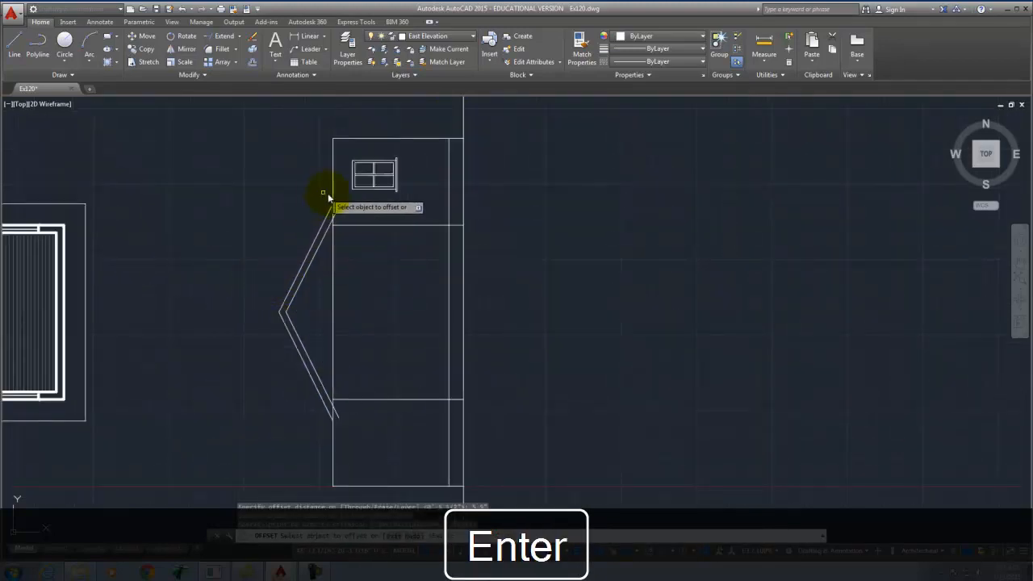
scroll(323, 194, up, 3)
key(Escape)
Draw a short line from the outer roof line's north eave end, perpendicular to the ground line, past the inner roof line.
click(13, 44)
scroll(358, 218, up, 4)
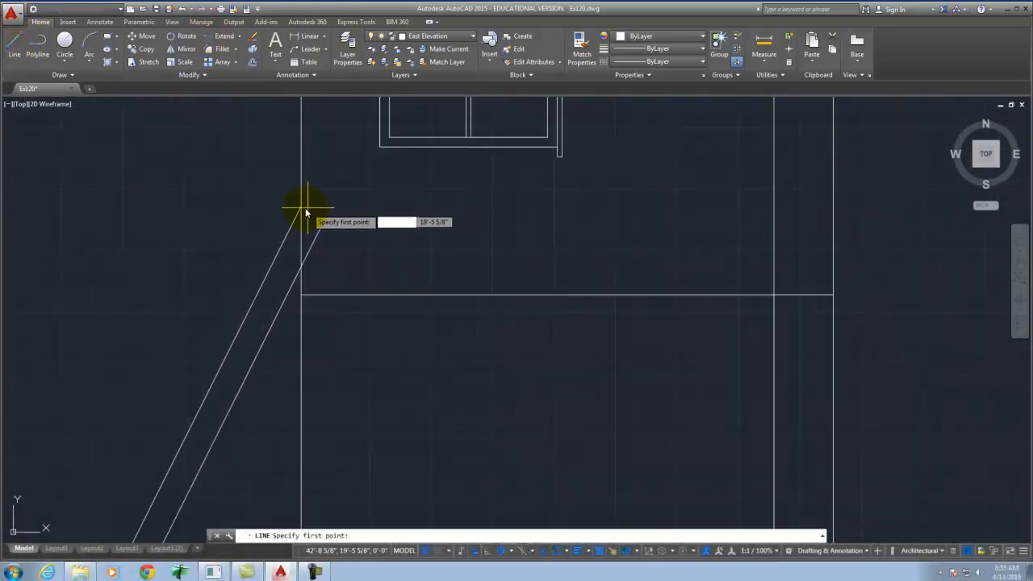
click(299, 209)
click(329, 208)
key(Return)
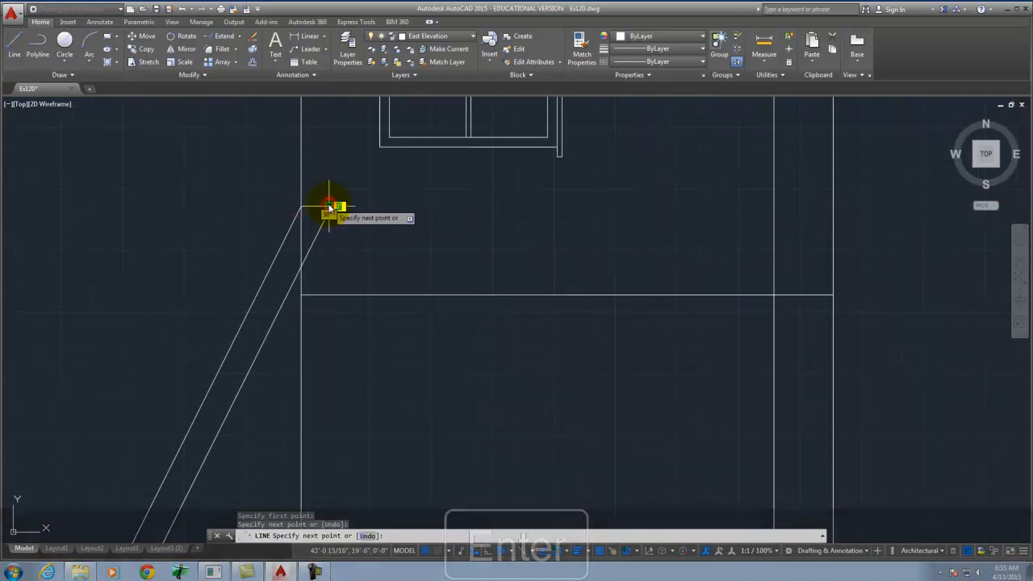
Draw a matching short line from the outer roof line's south eave end, perpendicular to the ground line.
scroll(310, 159, down, 2)
scroll(289, 255, down, 1)
scroll(299, 424, up, 3)
right_click(317, 424)
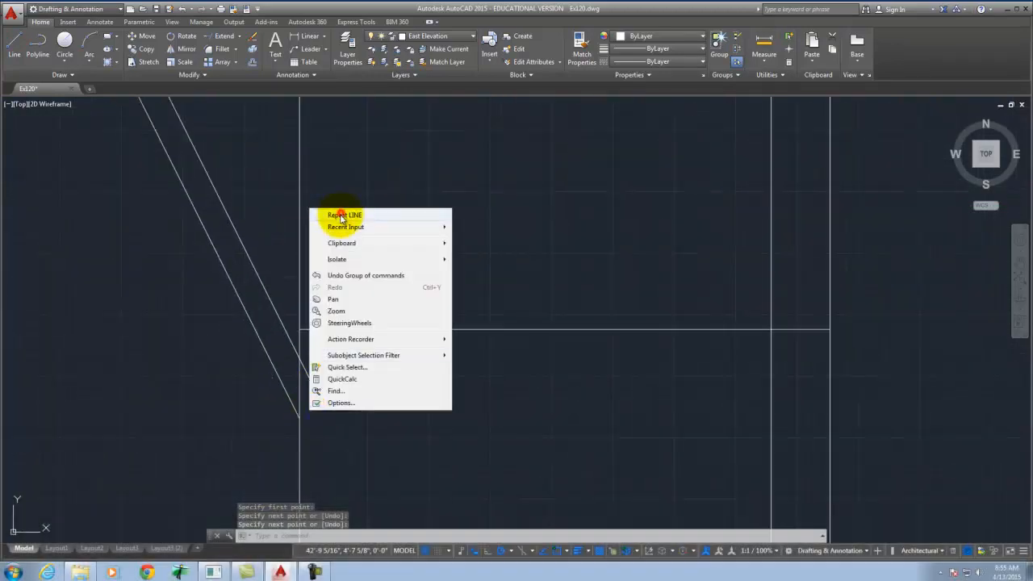
click(336, 214)
click(300, 417)
right_click(333, 418)
click(379, 427)
Fillet the south eave's short line and the inner roof line into a sharp corner with radius 0.
text(fille)
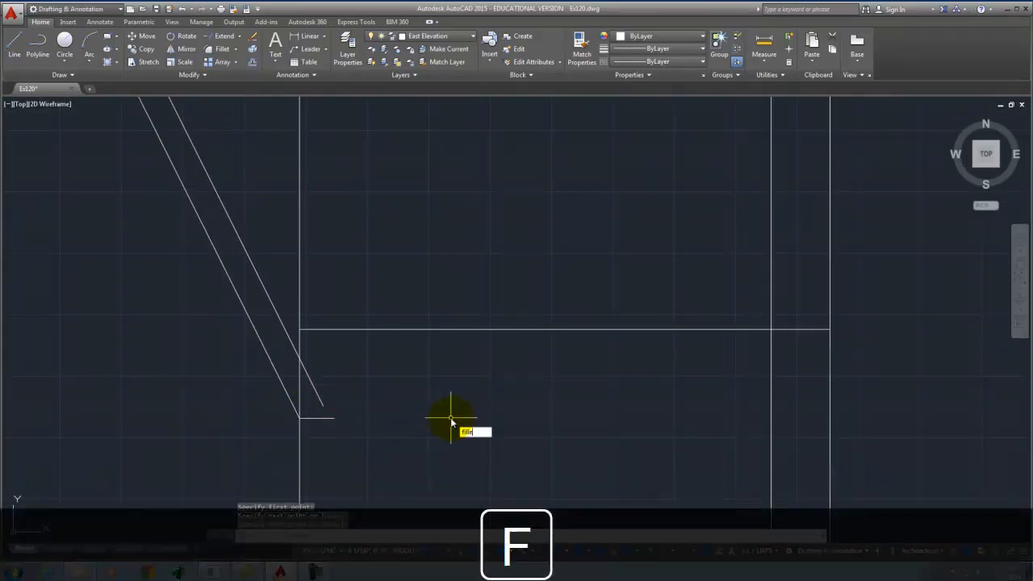
key(Return)
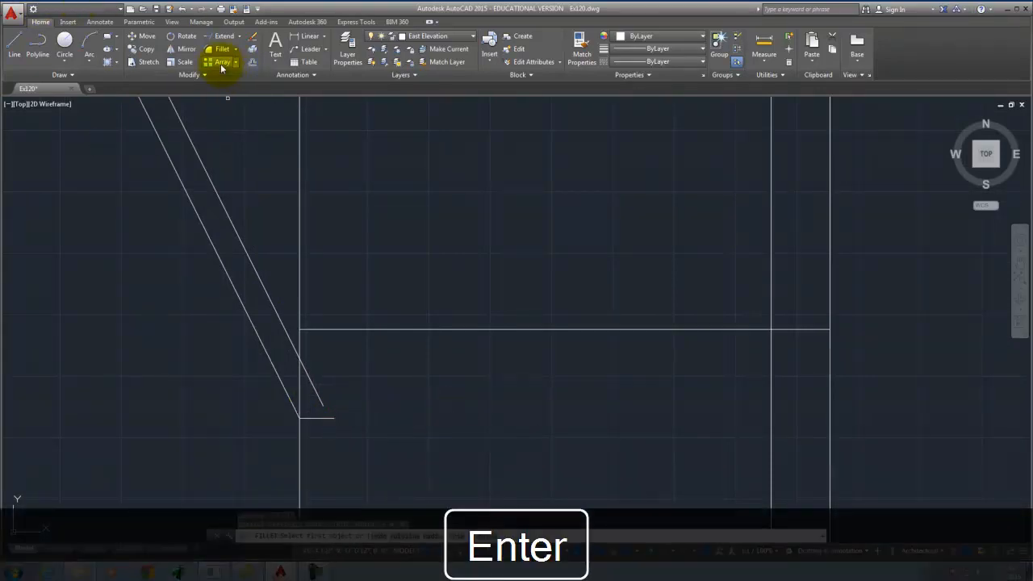
click(313, 398)
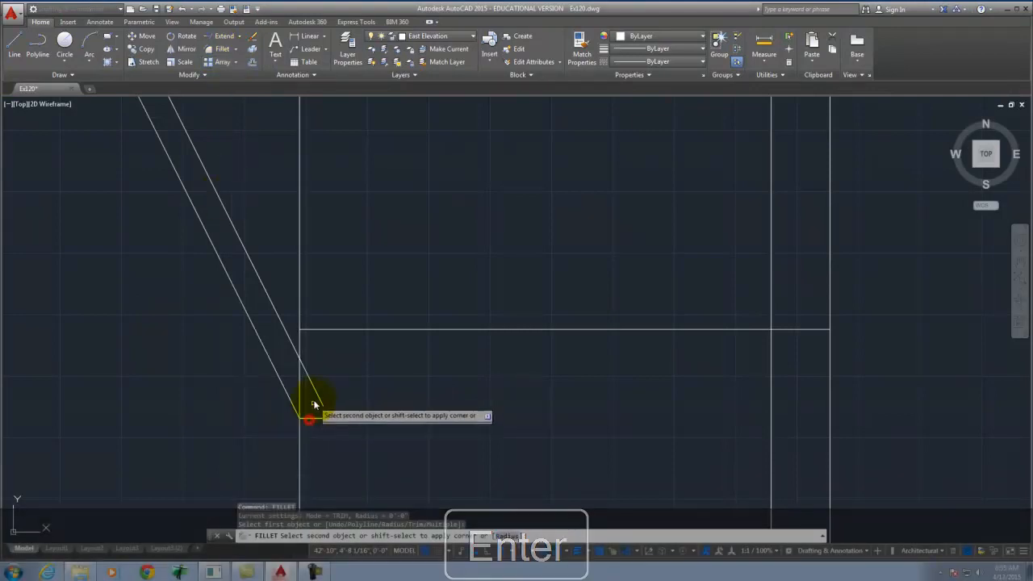
click(314, 390)
scroll(355, 388, down, 4)
Fillet the inner roof line and the north eave's short line into a sharp corner with radius 0.
scroll(348, 335, up, 3)
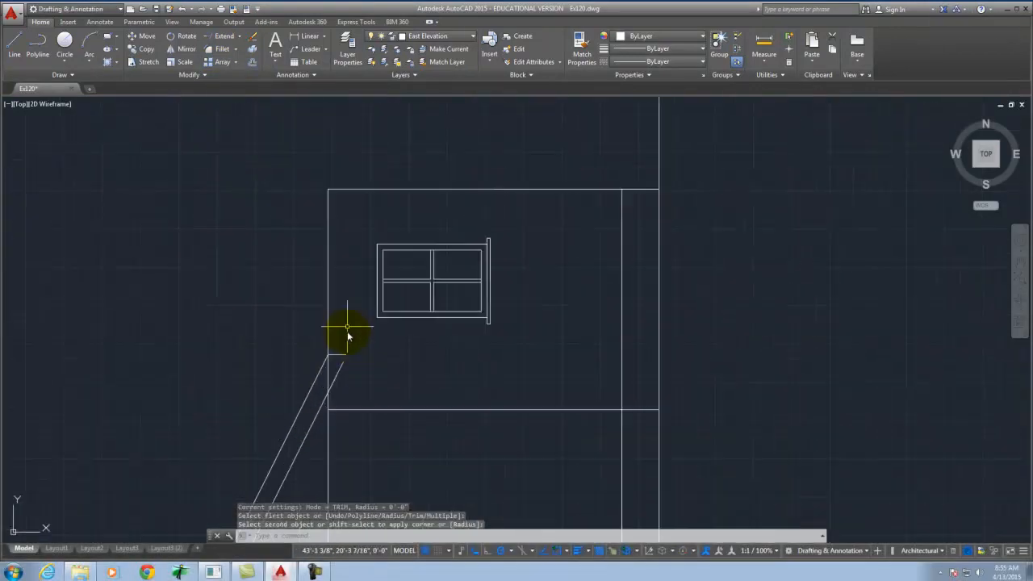
right_click(340, 384)
click(384, 179)
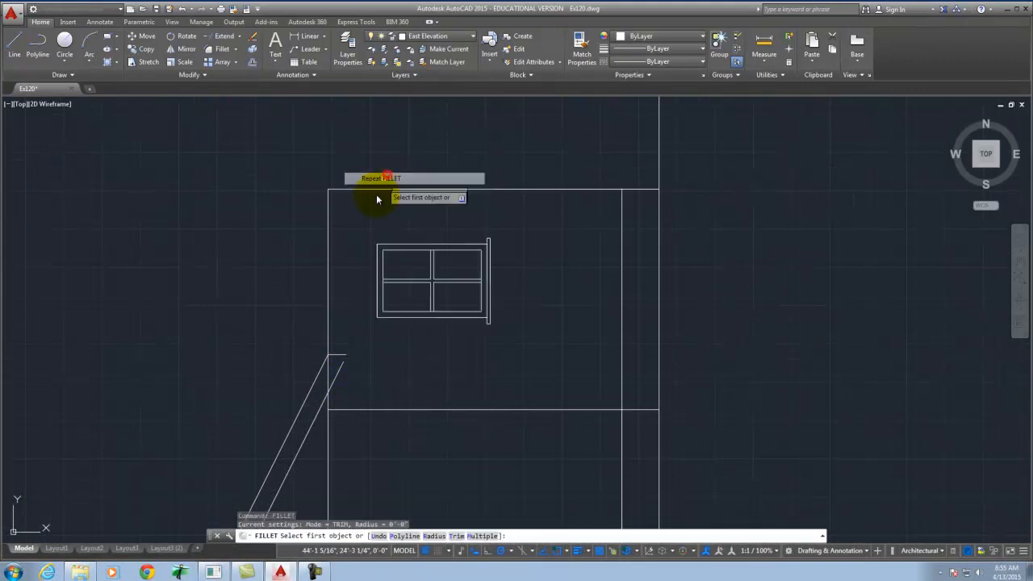
click(340, 369)
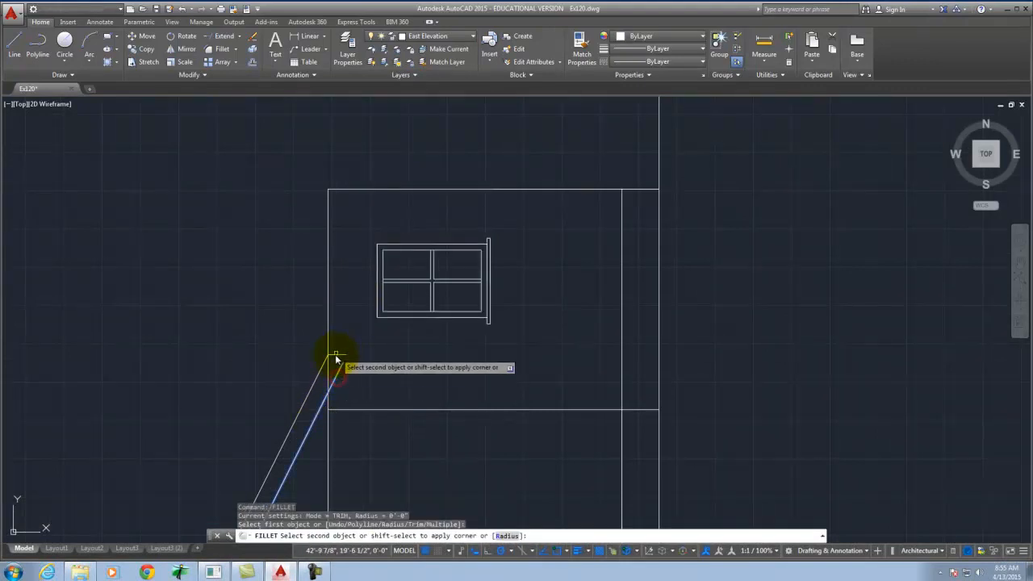
key(Escape)
Delete the line along the top of the walls in the east elevation.
scroll(311, 236, down, 5)
click(316, 328)
key(Delete)
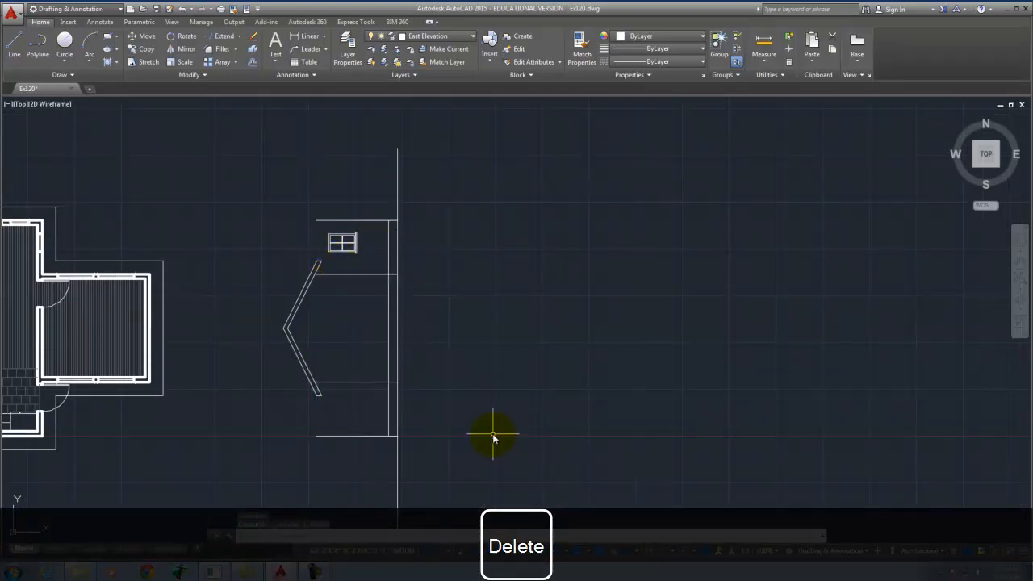
Extend the wing's north and south wall lines to the inner roof line in the east elevation.
click(227, 36)
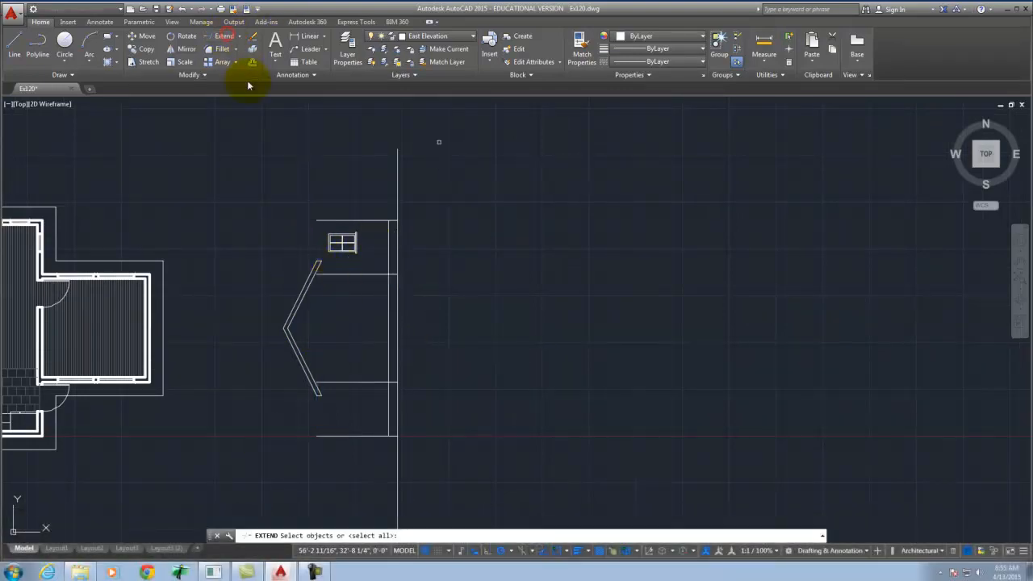
key(Return)
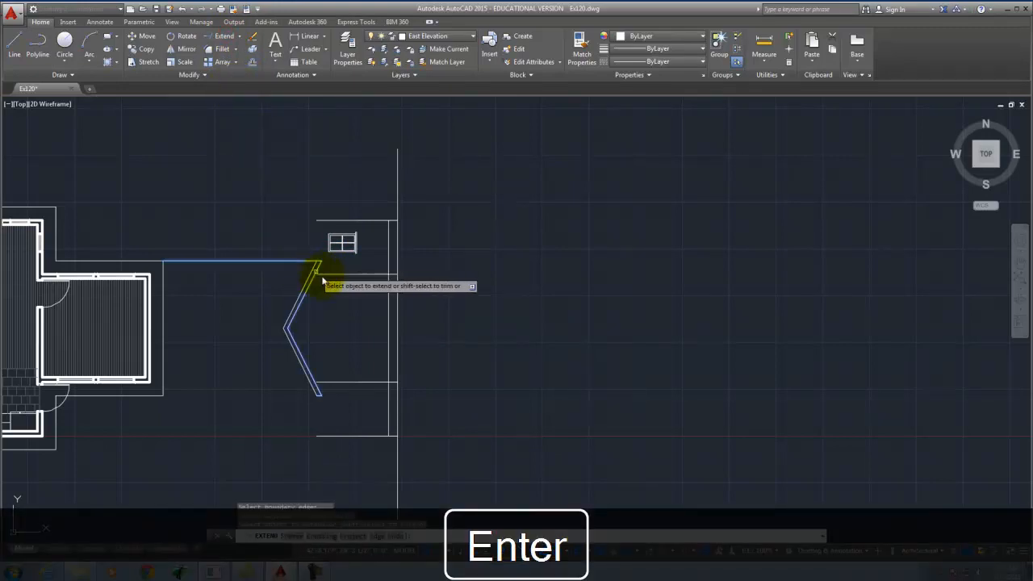
click(321, 275)
click(330, 383)
scroll(340, 259, down, 4)
key(Escape)
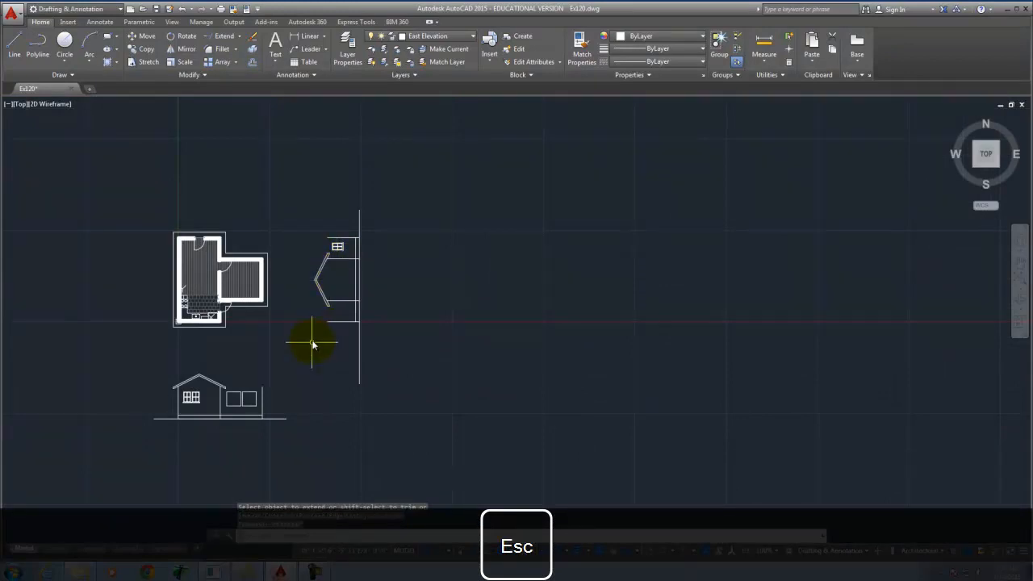
Turn the Guides layer back on.
click(471, 37)
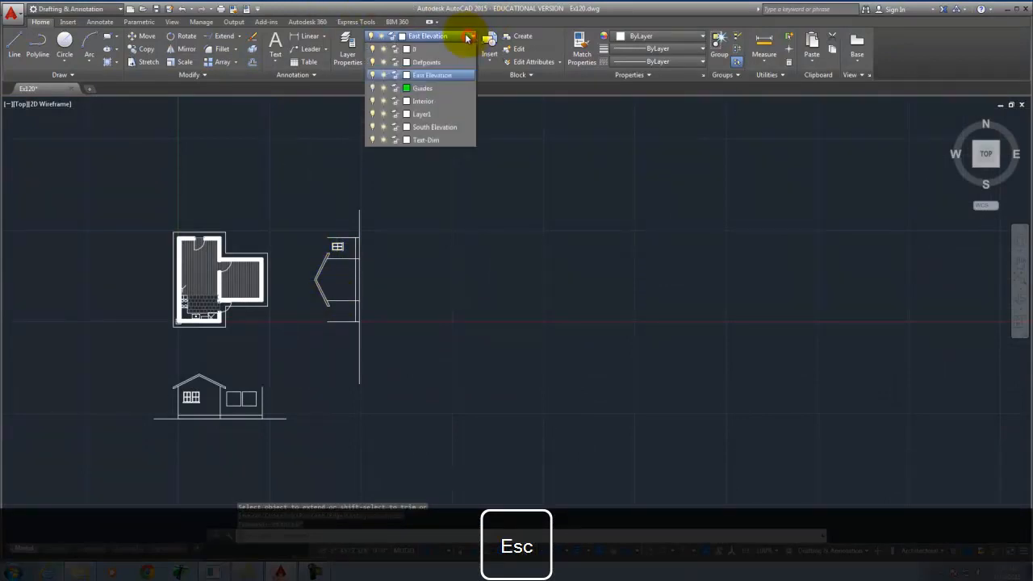
click(373, 88)
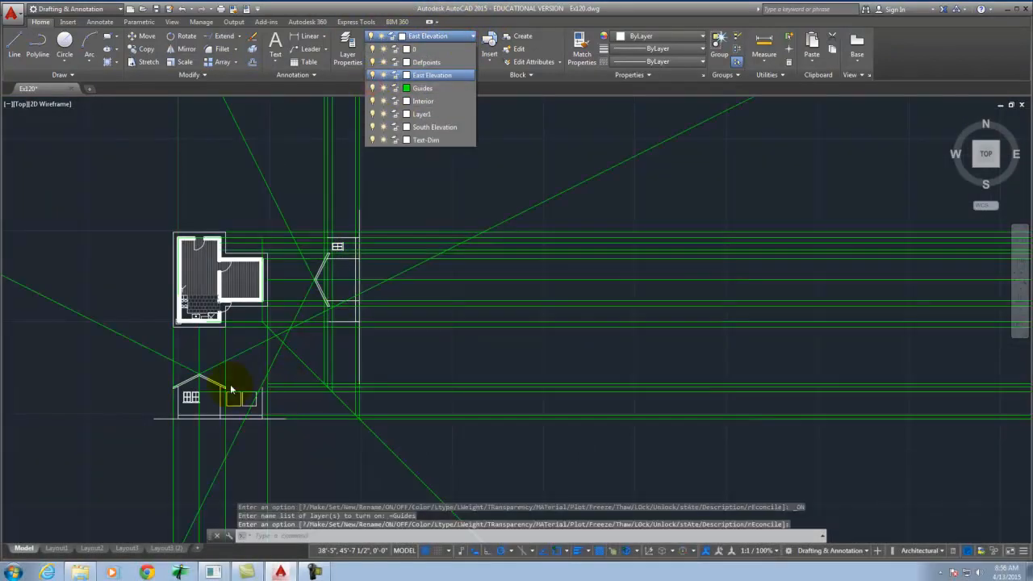
click(207, 352)
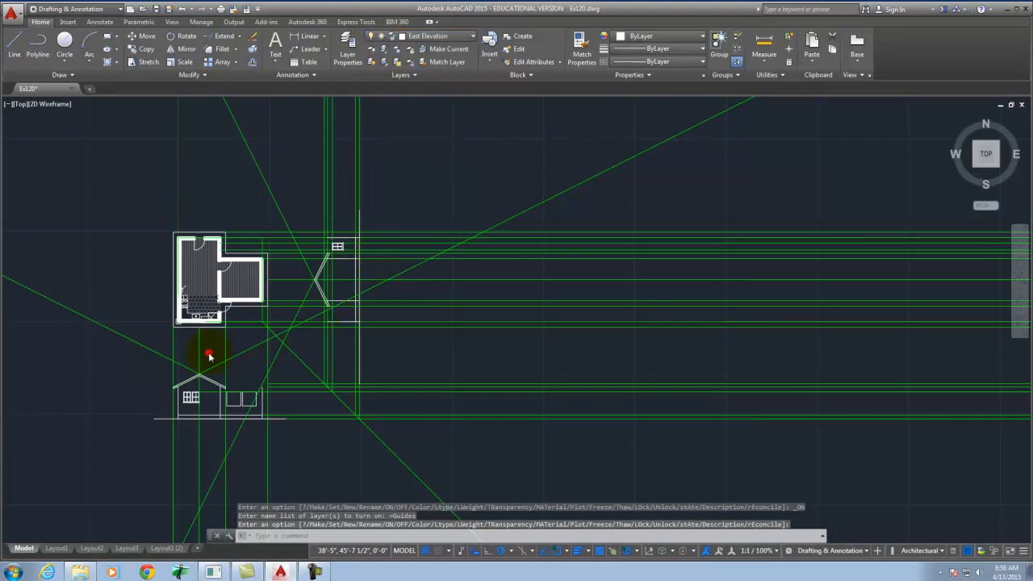
Delete the four sloped roof rays of the south and east elevations.
click(244, 351)
click(159, 362)
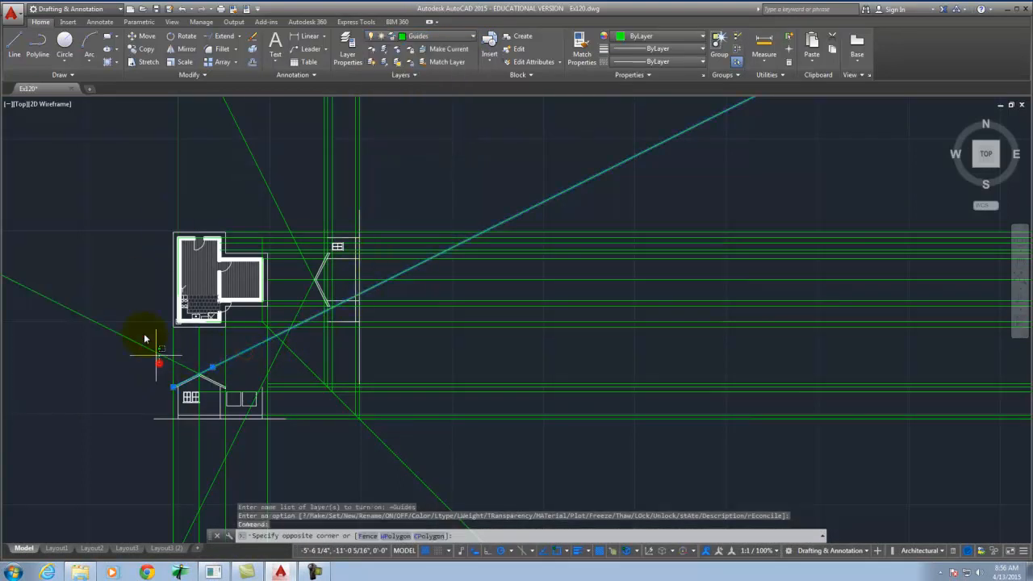
click(142, 331)
click(309, 292)
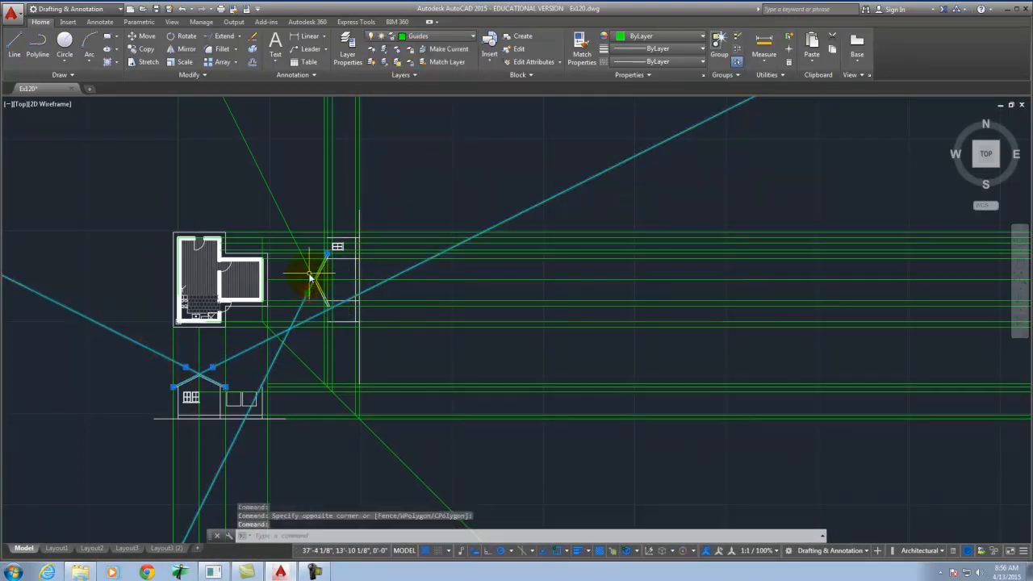
key(Delete)
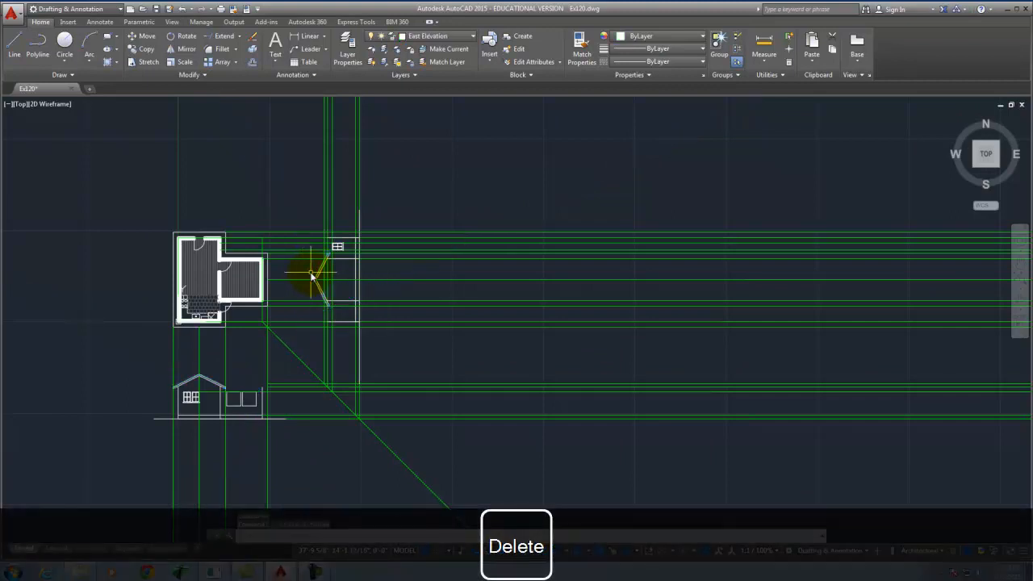
Draw a ray from the wing's roof ridge point in the east elevation straight south.
scroll(328, 309, up, 4)
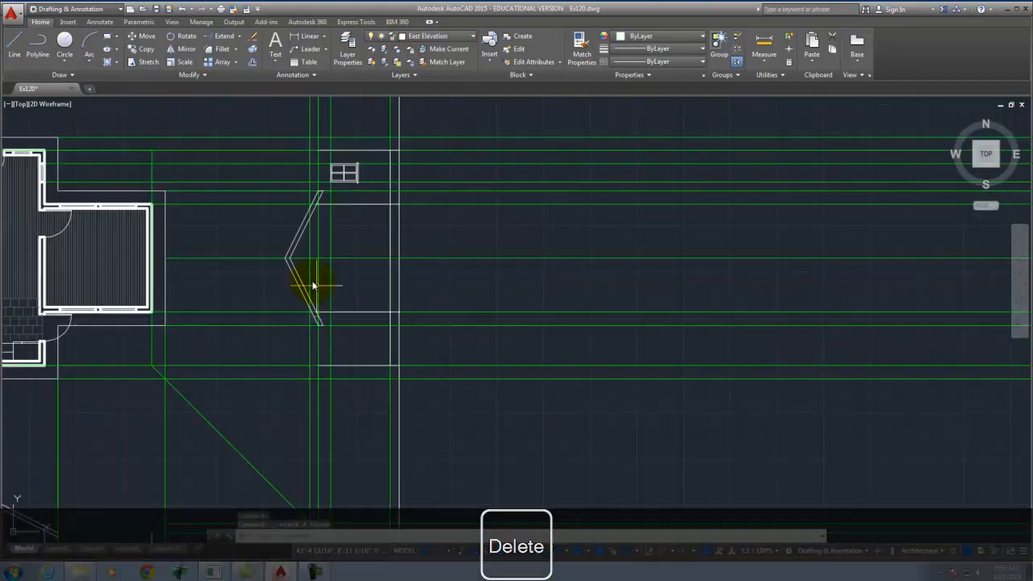
click(98, 46)
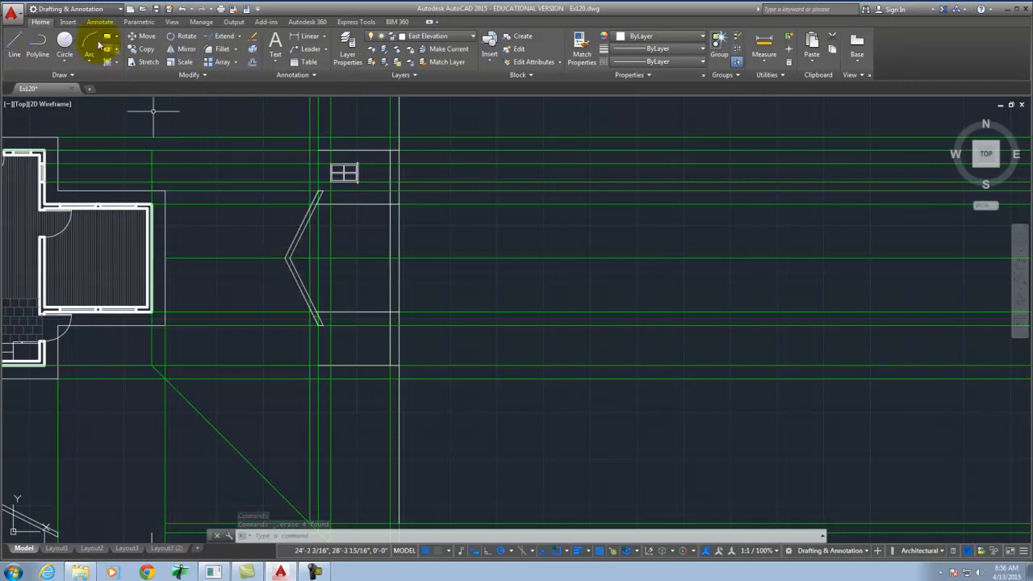
scroll(375, 363, down, 4)
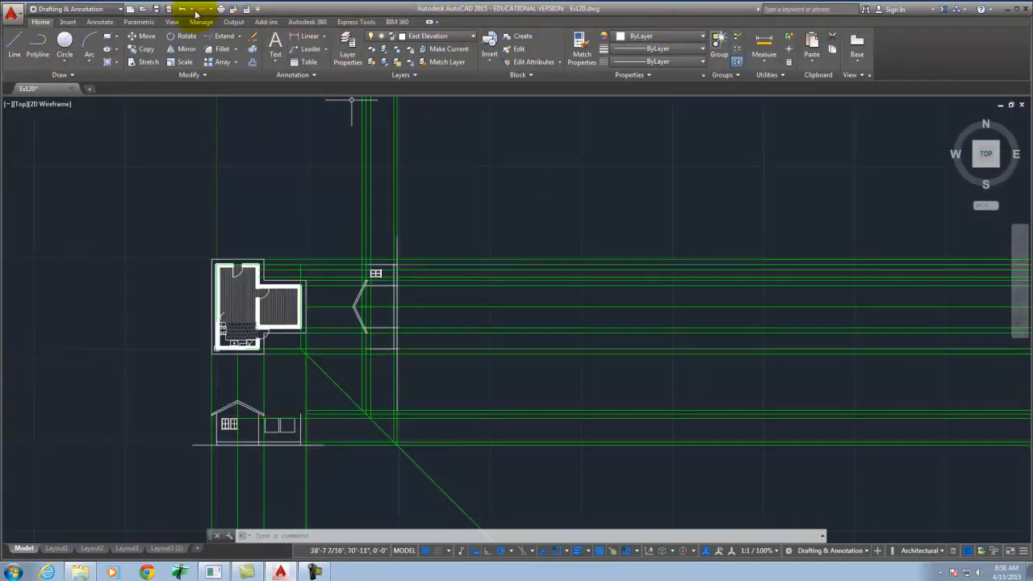
text(r)
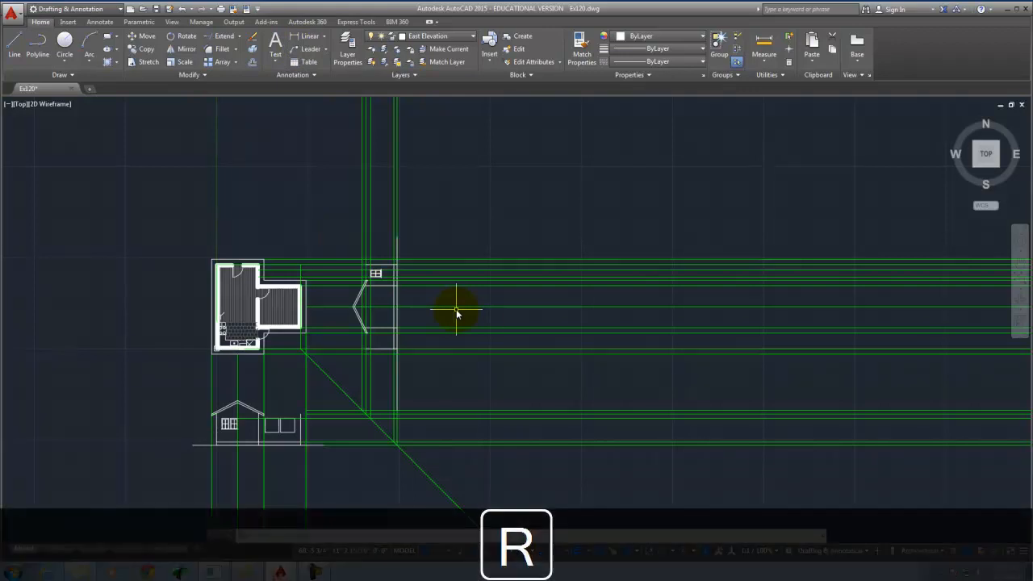
key(Return)
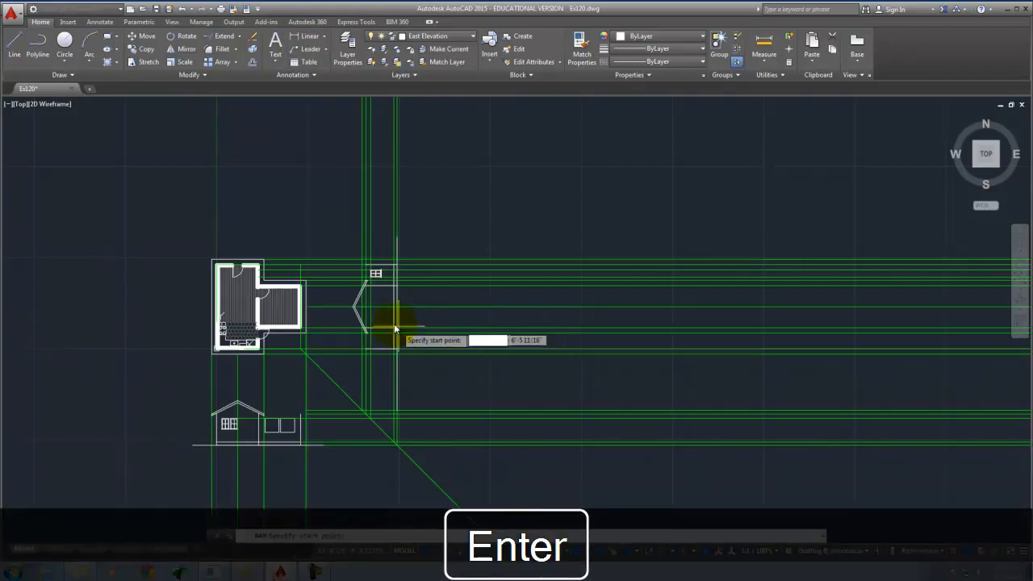
scroll(394, 323, up, 5)
click(289, 284)
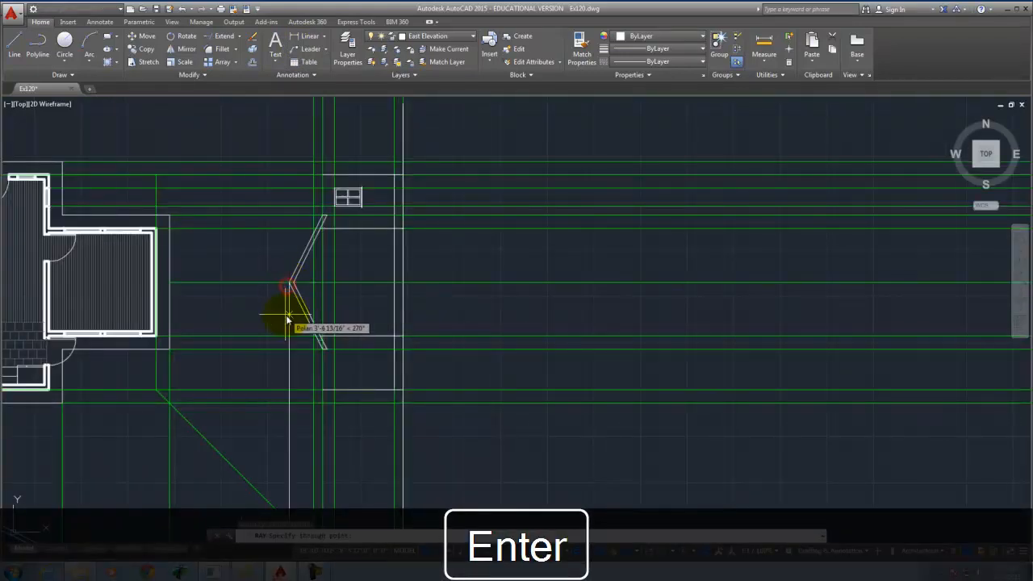
click(287, 315)
key(Return)
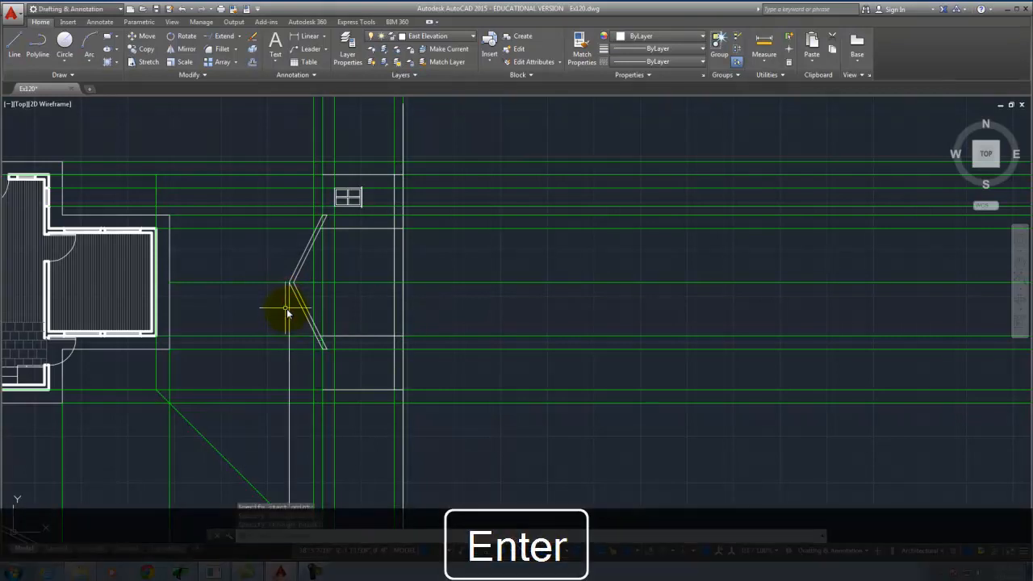
Move the ray running south from the wing's roof ridge to the Guides layer.
click(419, 37)
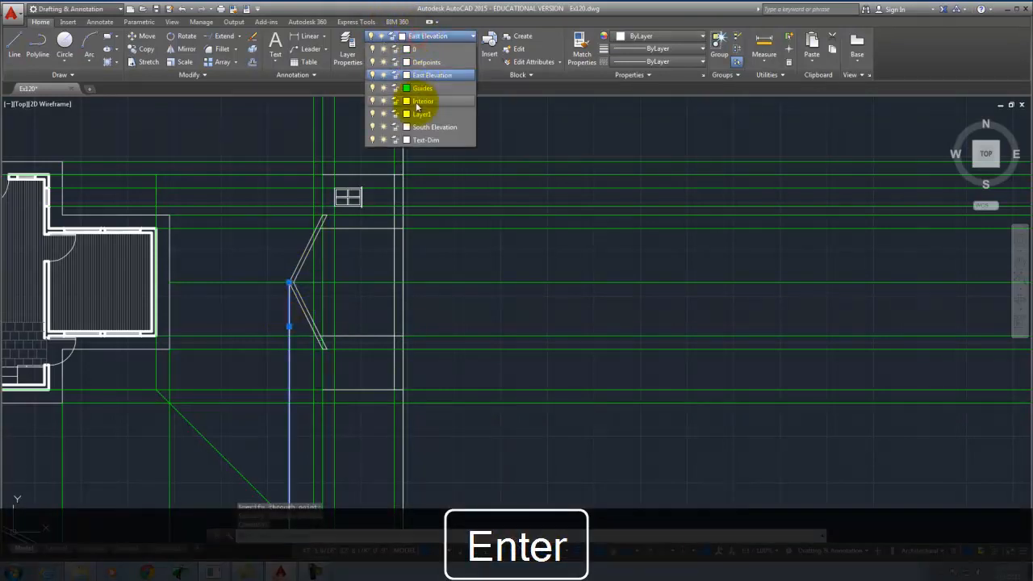
click(418, 87)
key(Escape)
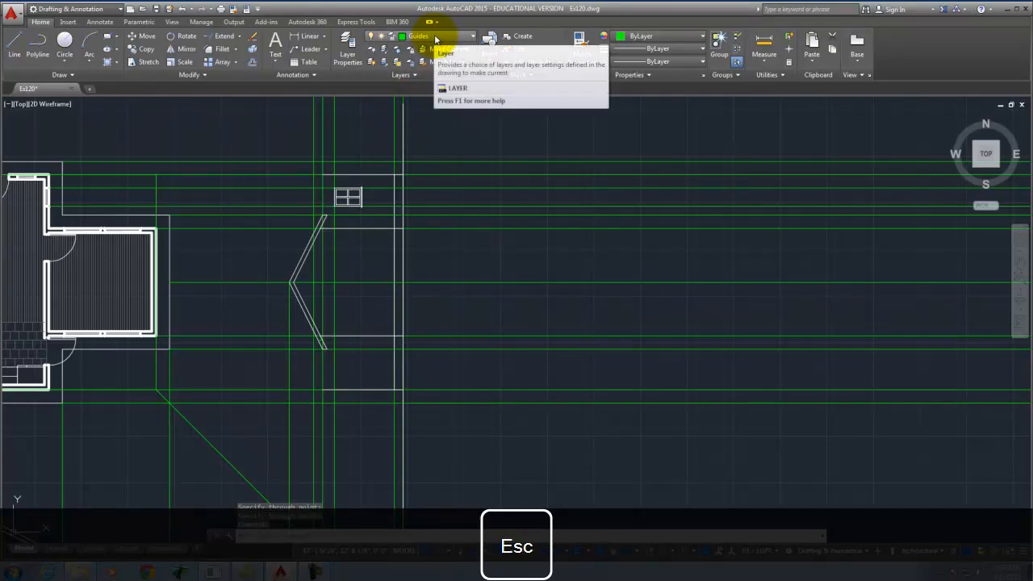
click(433, 37)
click(432, 75)
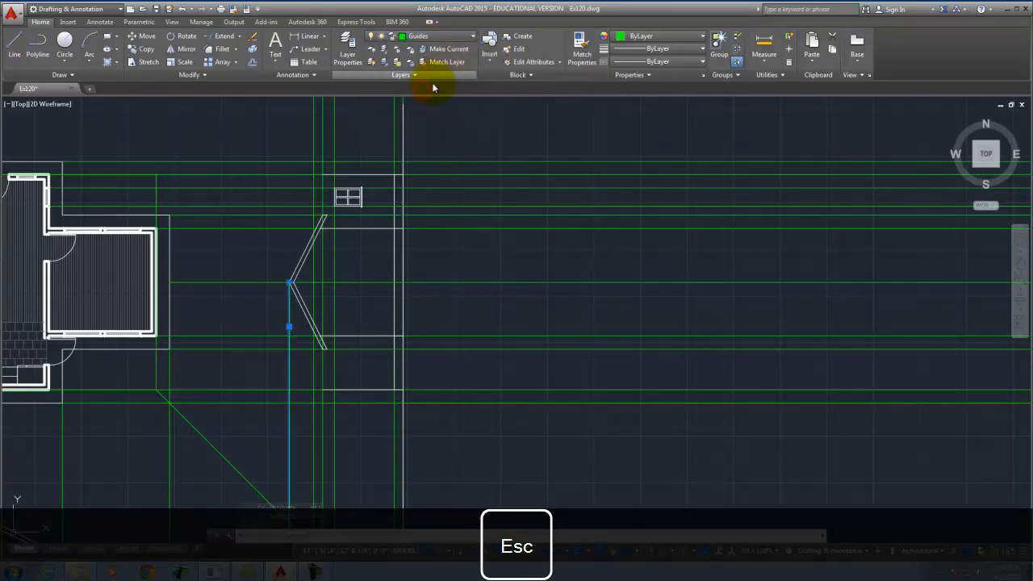
Make Guides the current layer and draw a ray straight west from where the ridge ray meets the diagonal projection line.
scroll(425, 102, down, 3)
scroll(377, 274, up, 3)
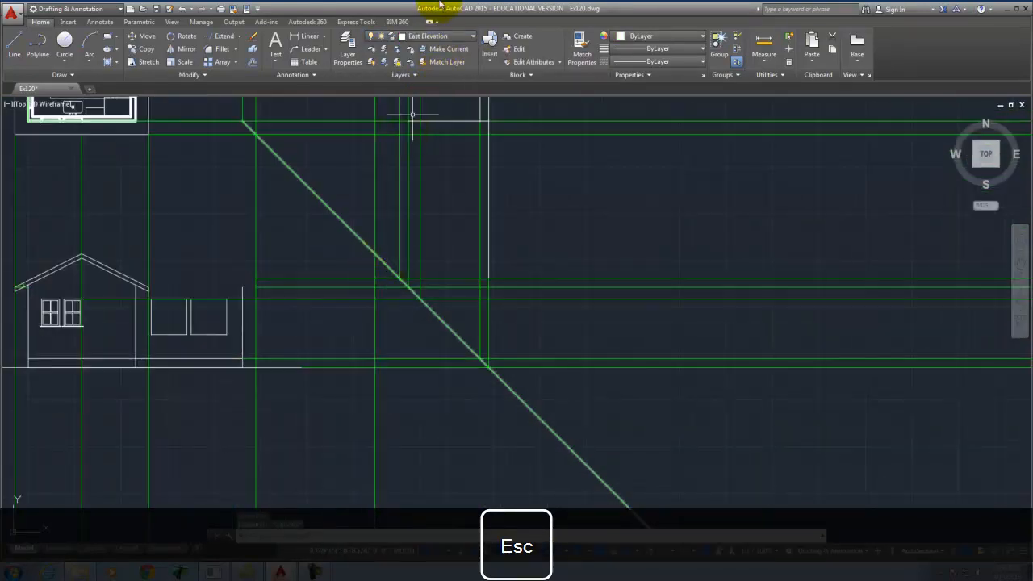
click(434, 37)
click(423, 88)
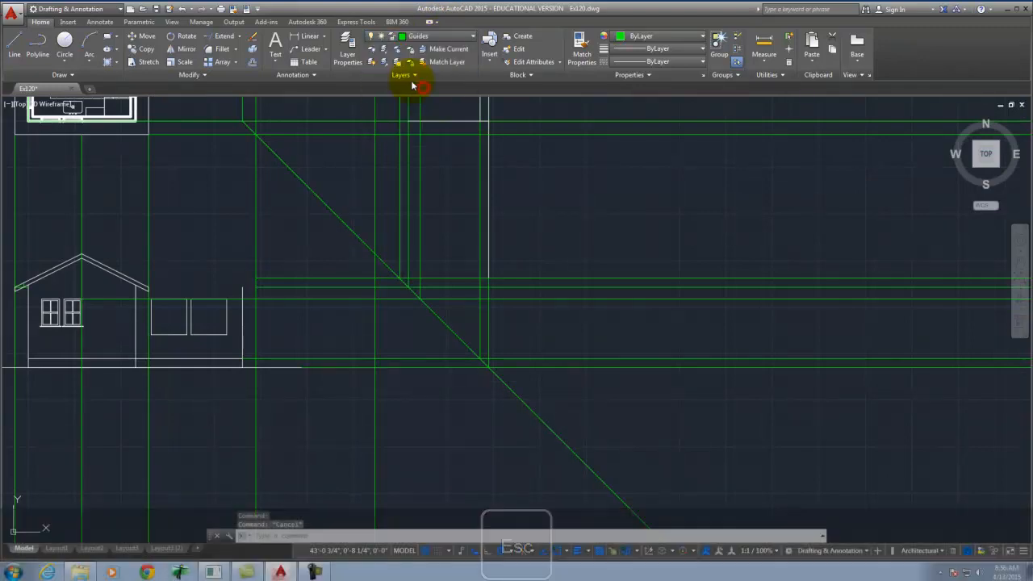
text(ray)
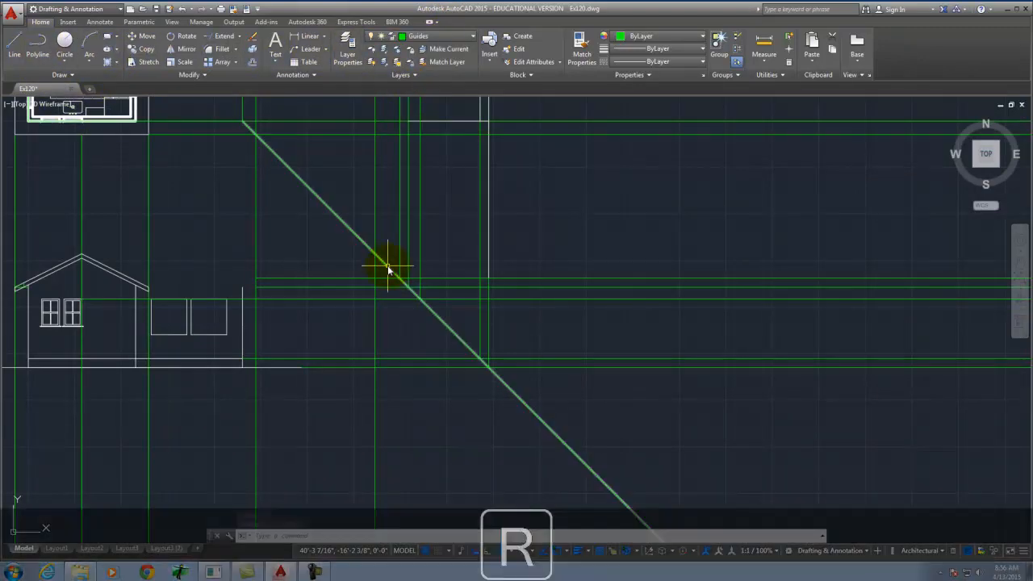
key(Return)
click(369, 257)
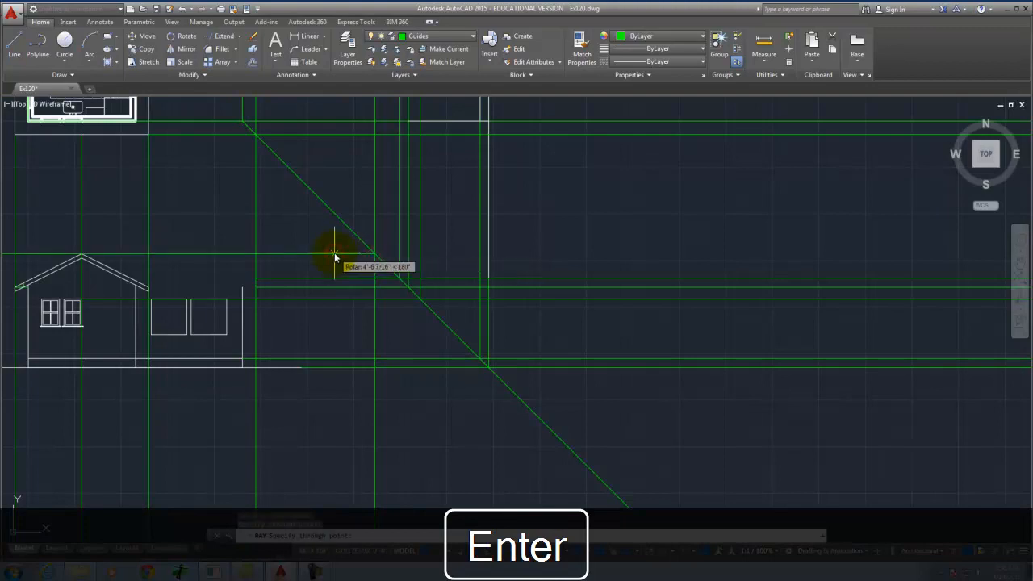
click(338, 256)
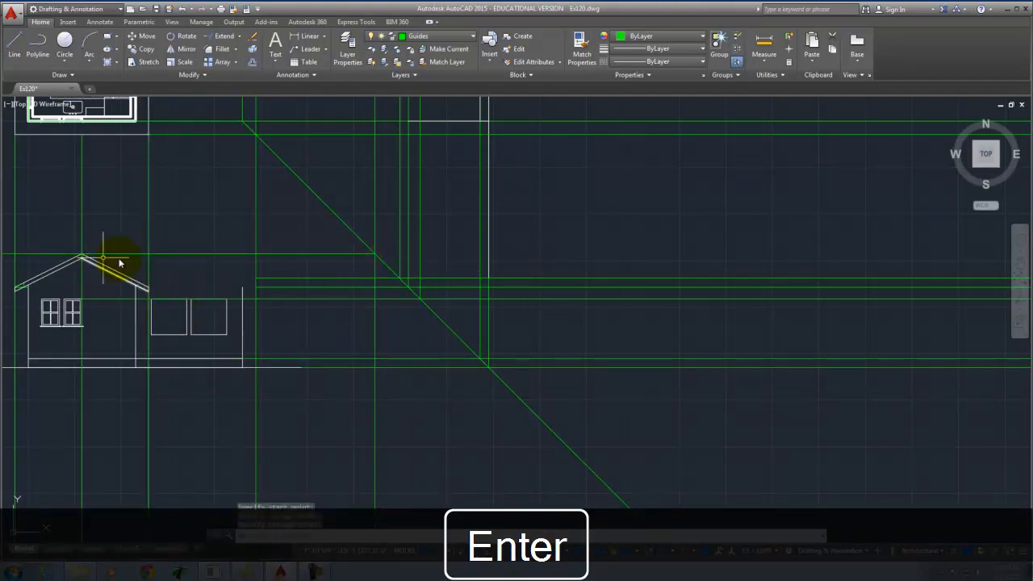
Draw the wing roof polyline in the south elevation from the gable peak east to the overhang guide, down to the eave guide, and back to the gable's eave corner.
scroll(81, 257, up, 4)
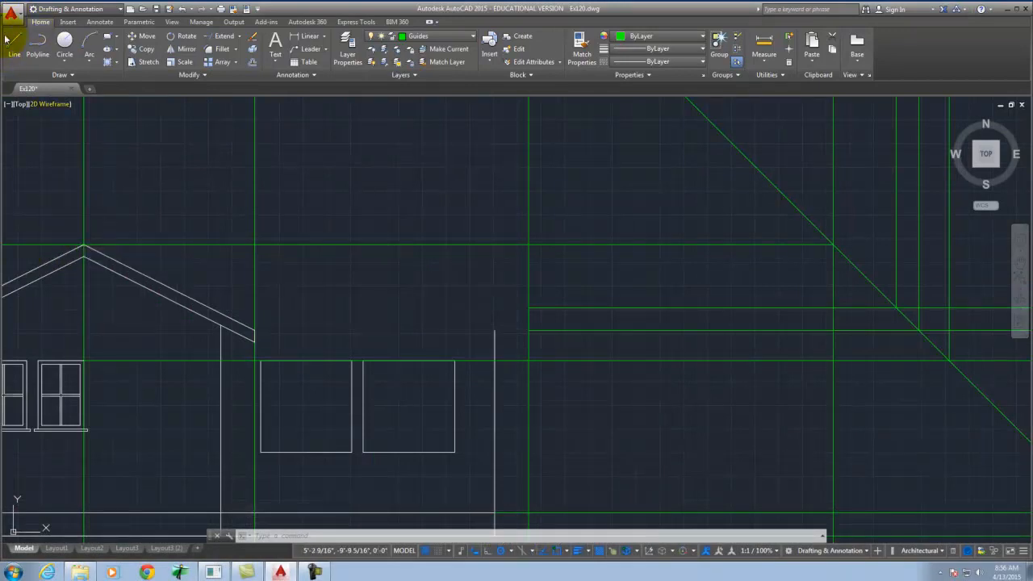
click(36, 41)
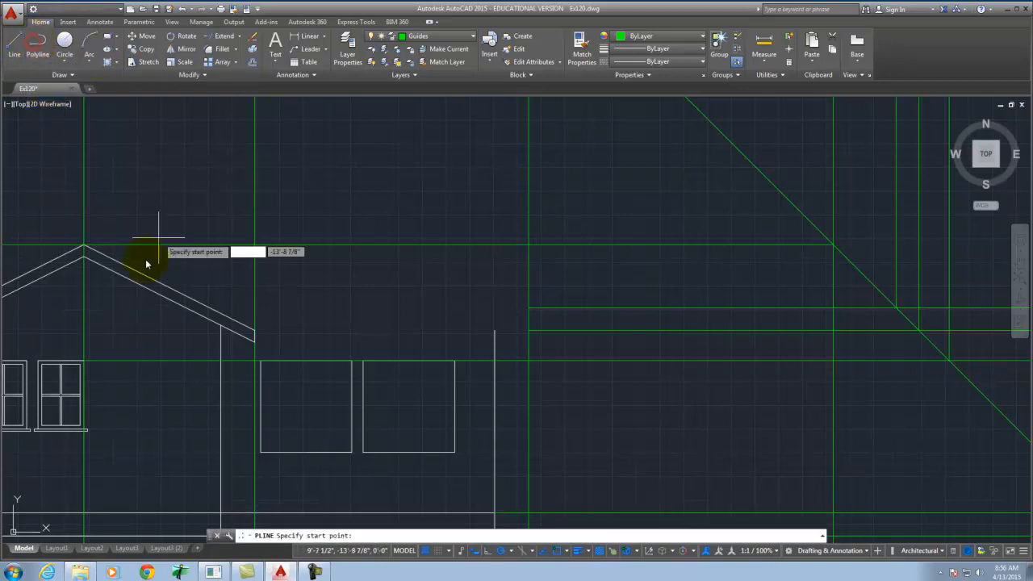
click(86, 244)
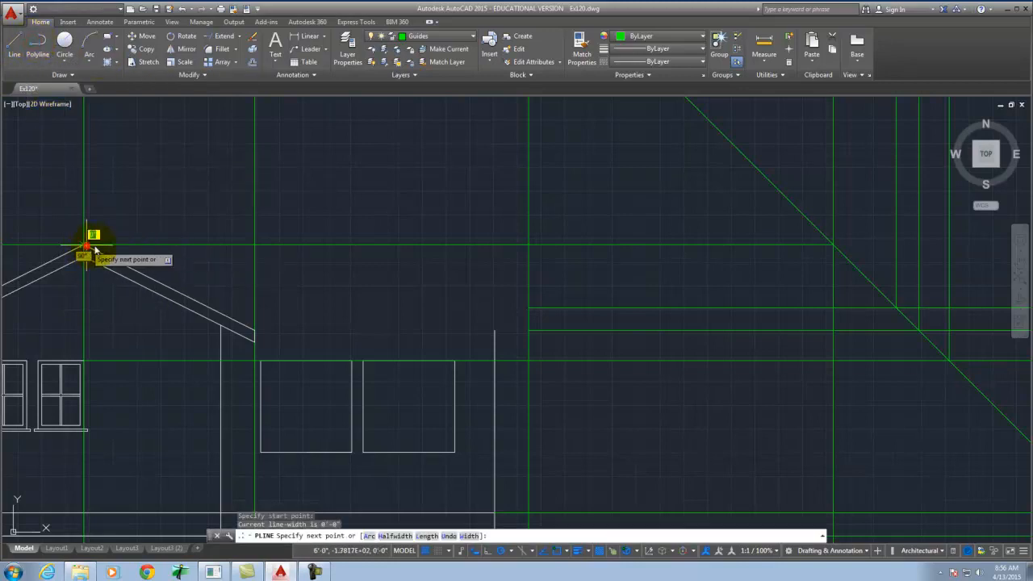
click(526, 245)
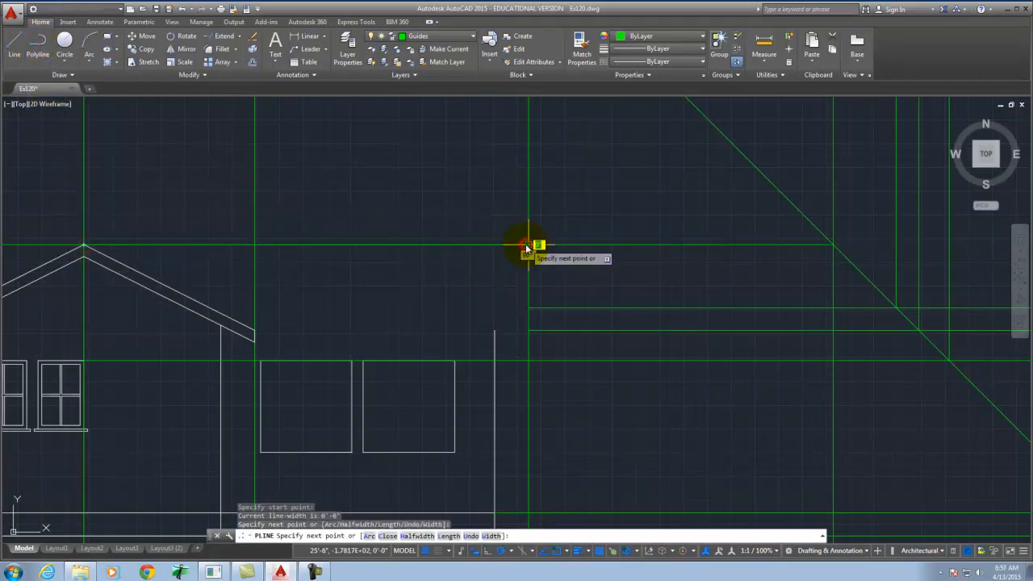
click(528, 332)
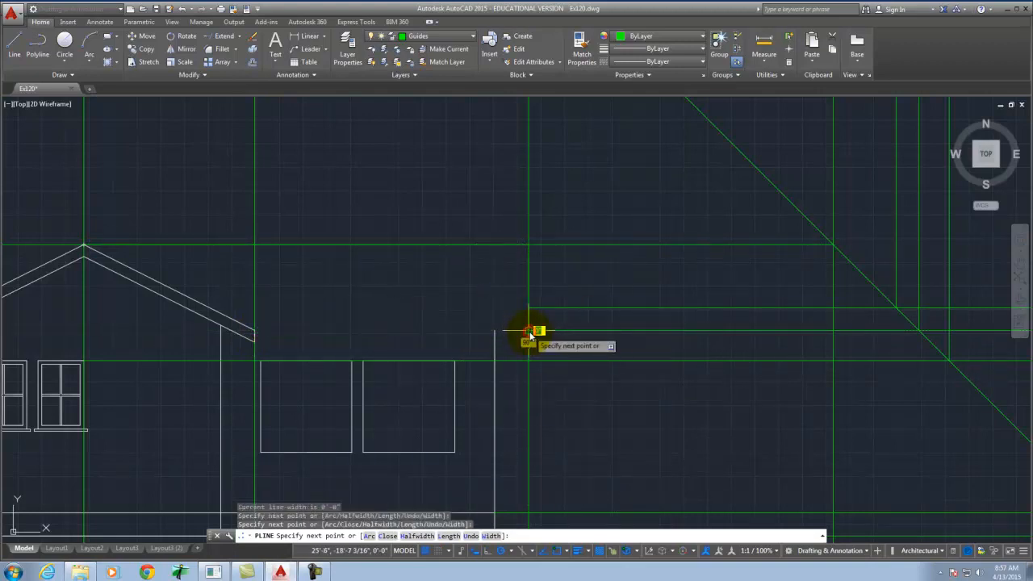
click(258, 333)
key(Return)
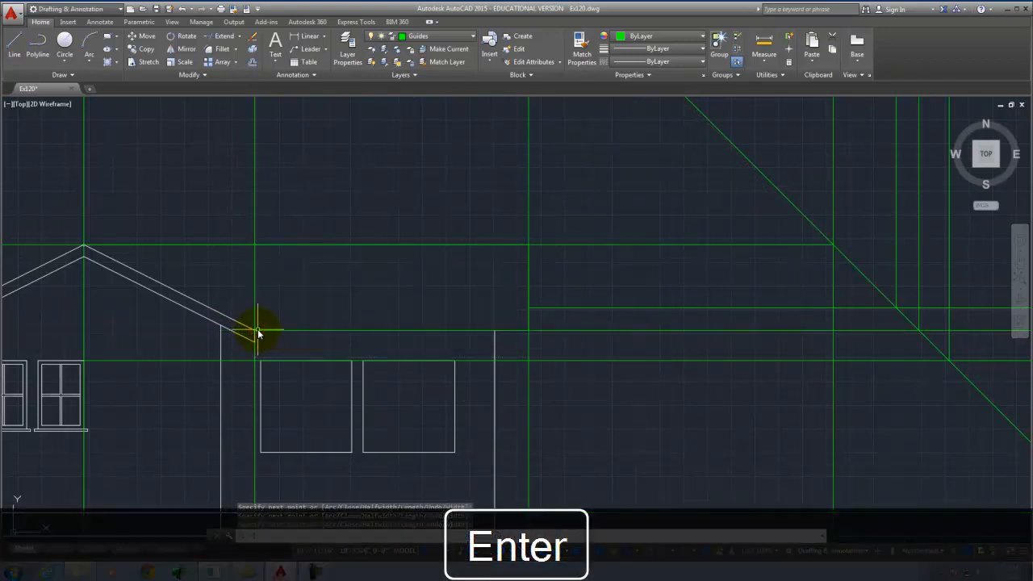
Move the wing roof polyline to the South Elevation layer.
click(360, 332)
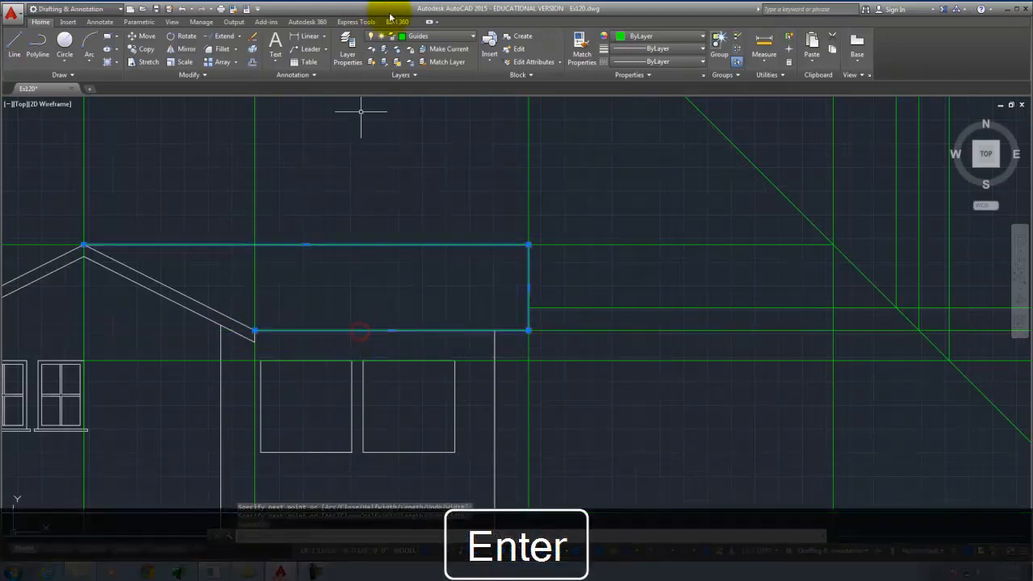
click(418, 36)
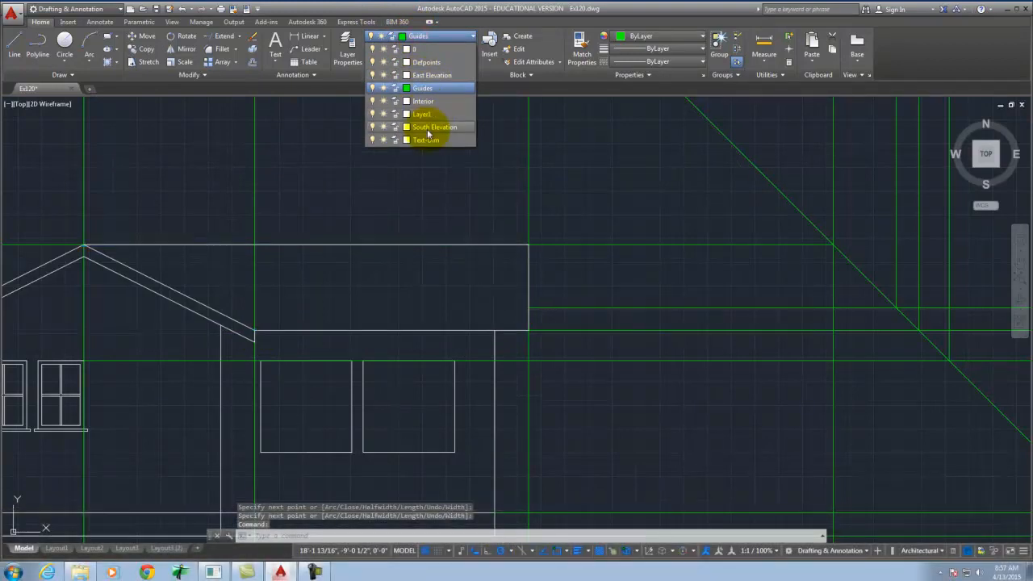
click(428, 130)
key(Escape)
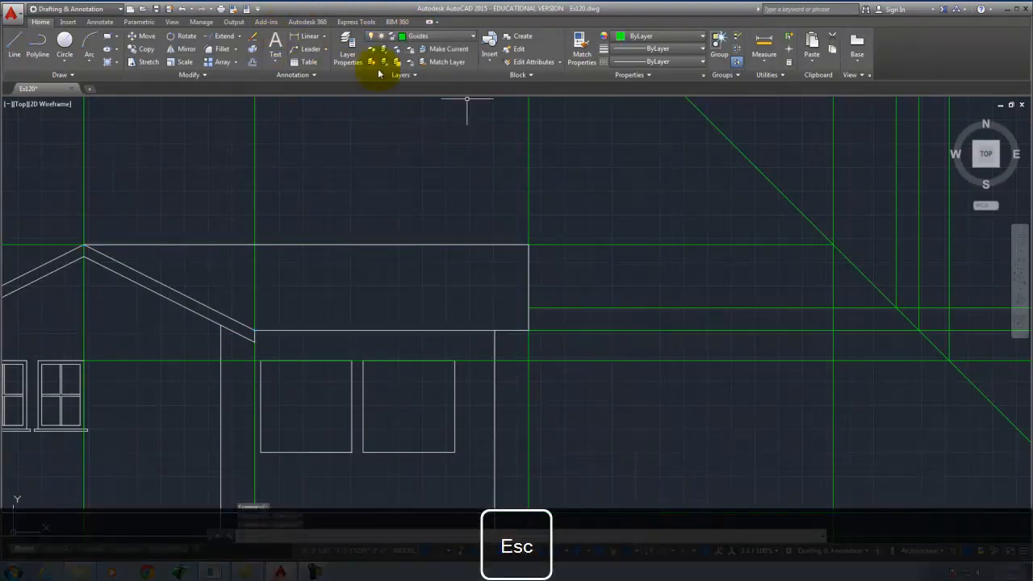
Turn off the Guides layer and make South Elevation the current layer.
click(427, 37)
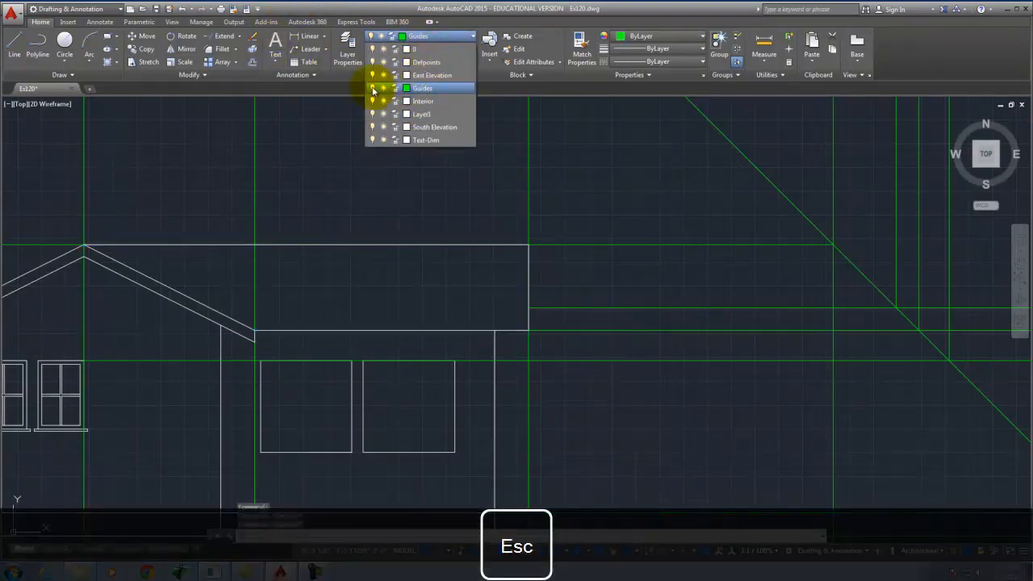
click(373, 88)
click(434, 267)
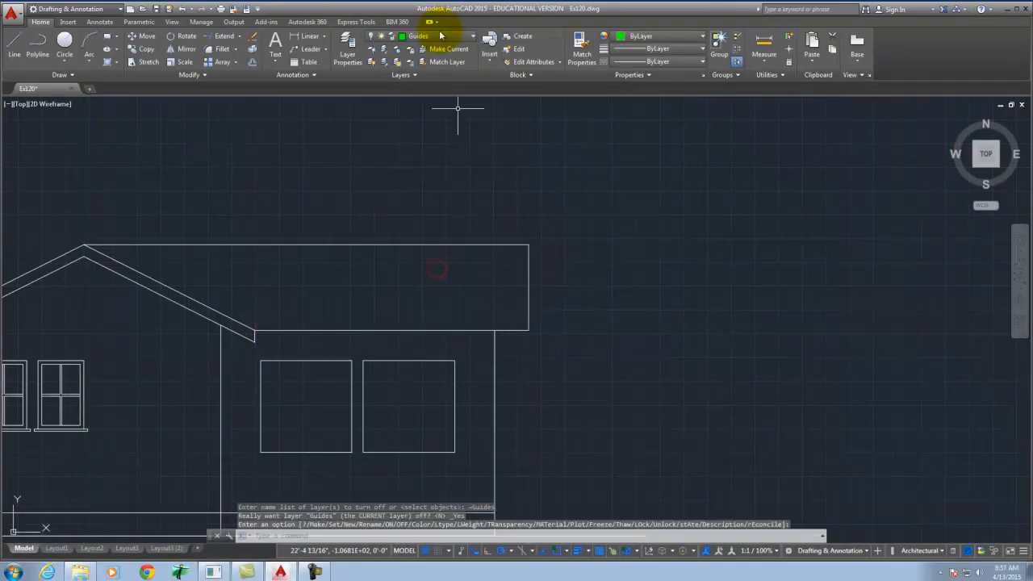
click(440, 36)
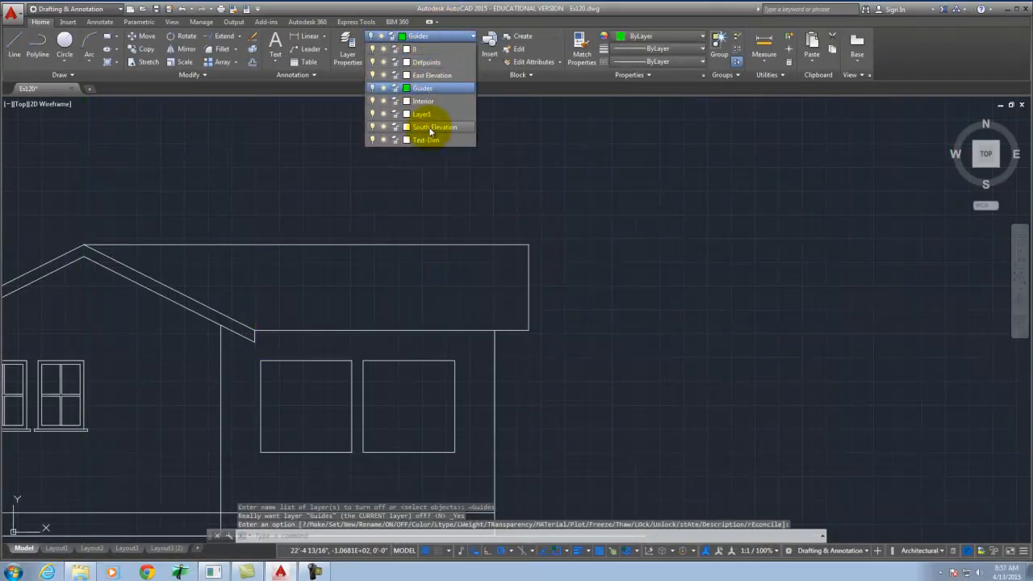
click(434, 128)
Draw the wing's fascia line from the gable's lower eave corner east to the roof edge and up to the roof corner.
scroll(406, 197, down, 2)
scroll(331, 276, up, 2)
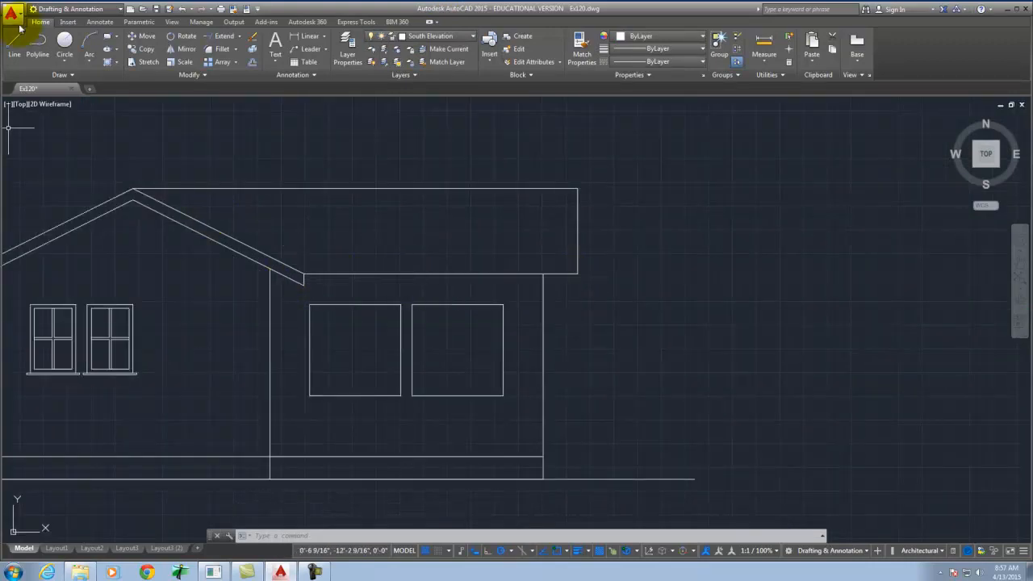
click(14, 41)
click(304, 285)
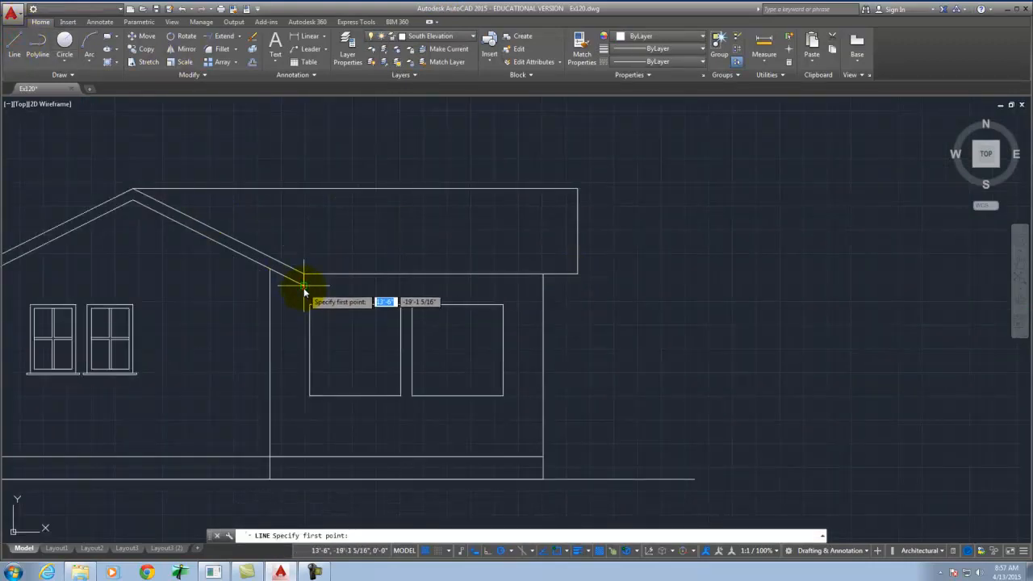
click(578, 284)
click(578, 277)
right_click(581, 277)
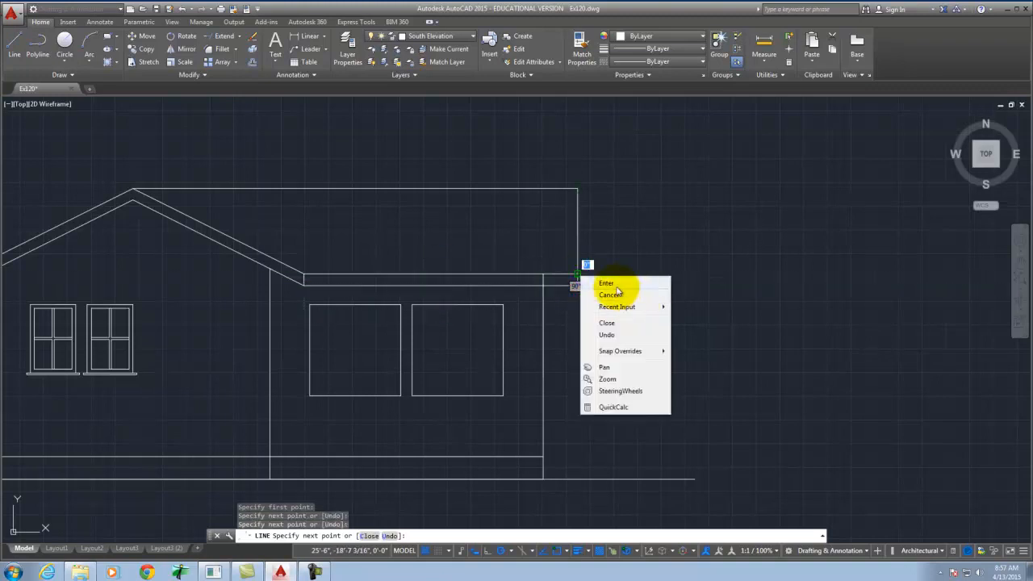
click(606, 283)
Trim the part of the wing's east wall line that crosses the fascia in the south elevation.
text(tr)
key(Return)
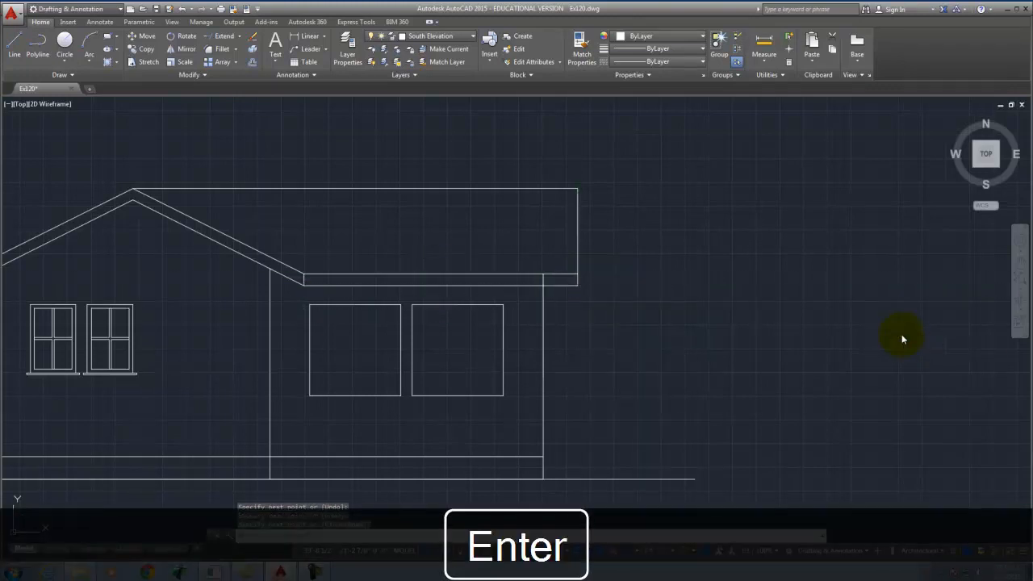
click(614, 318)
click(496, 236)
key(Return)
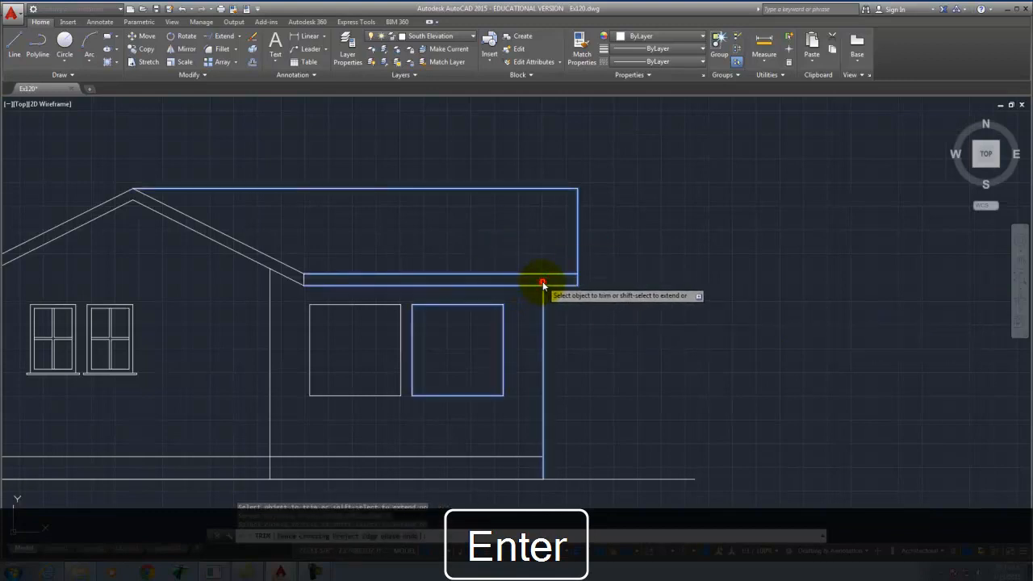
key(Escape)
Turn the Guides layer back on.
scroll(549, 327, down, 3)
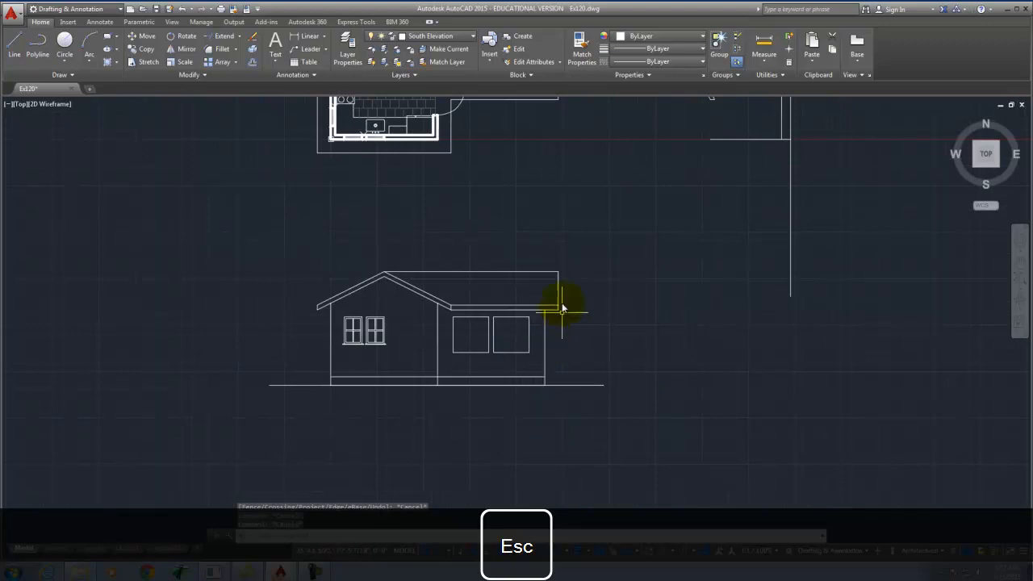
scroll(254, 369, down, 3)
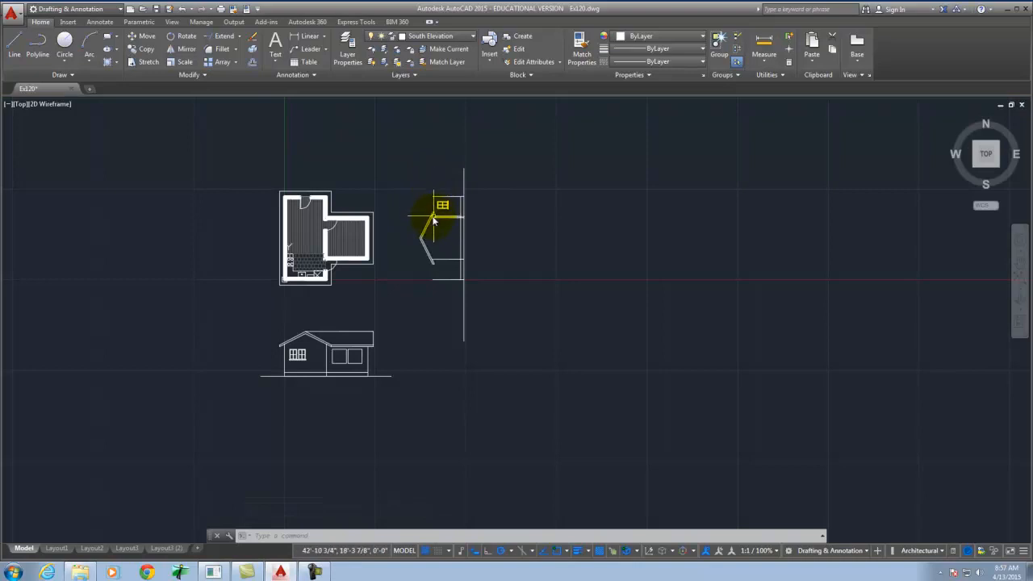
scroll(433, 222, up, 5)
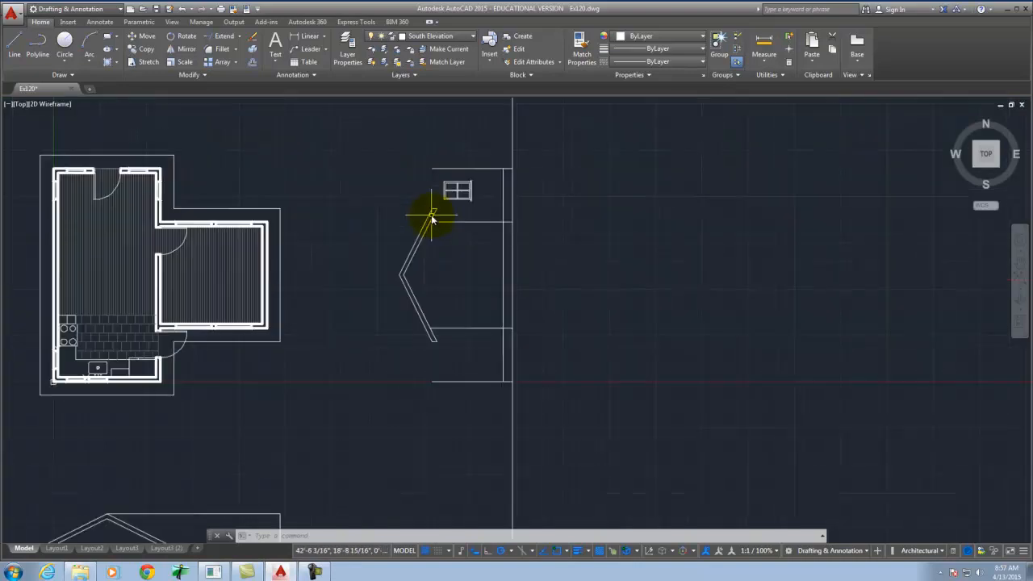
click(419, 35)
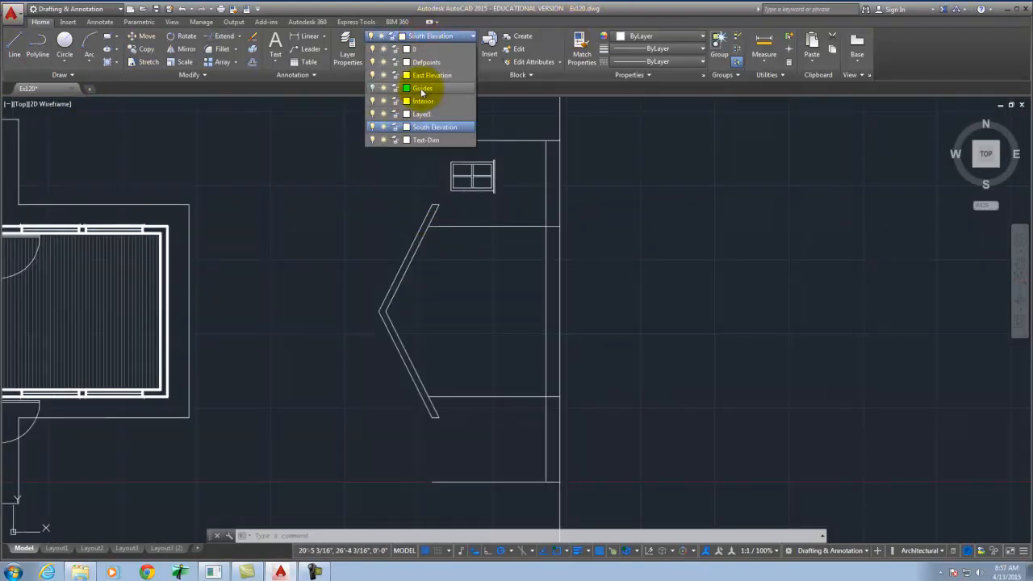
click(372, 88)
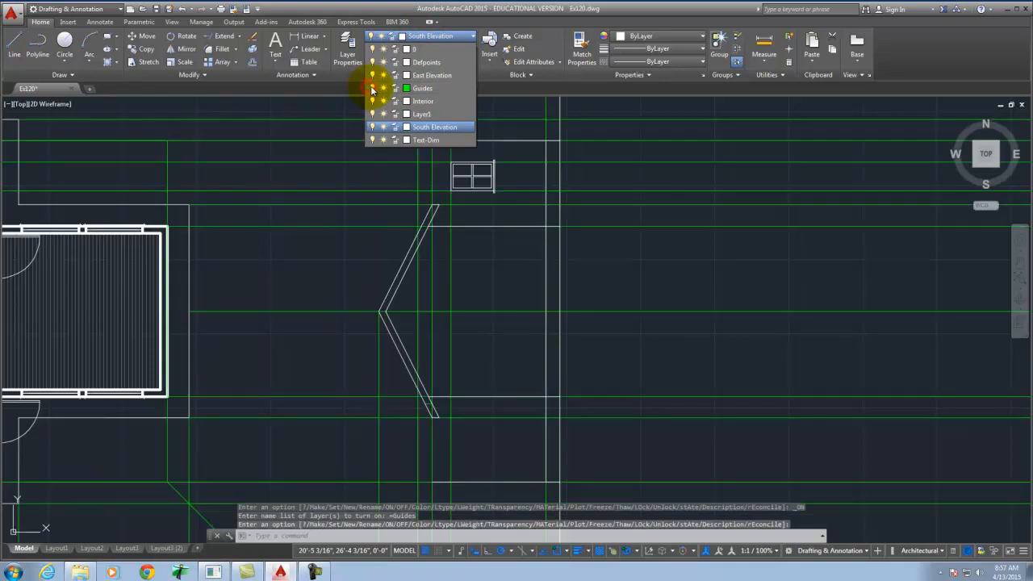
Draw a polyline for the main roof's north half from the wing gable's peak north to the roof-edge guide, then east to the eave guide.
click(22, 47)
scroll(461, 323, down, 2)
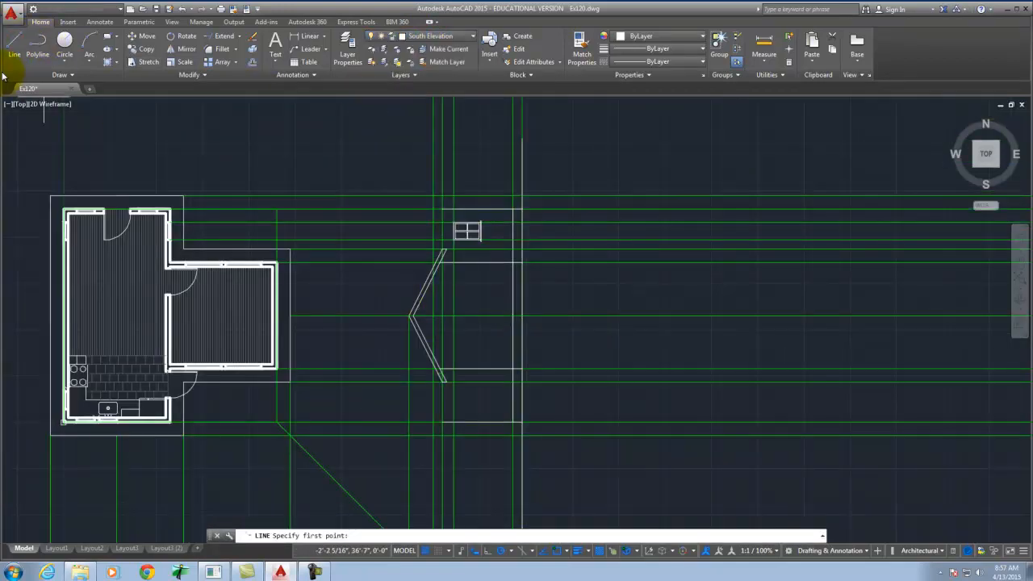
click(36, 45)
scroll(444, 232, up, 2)
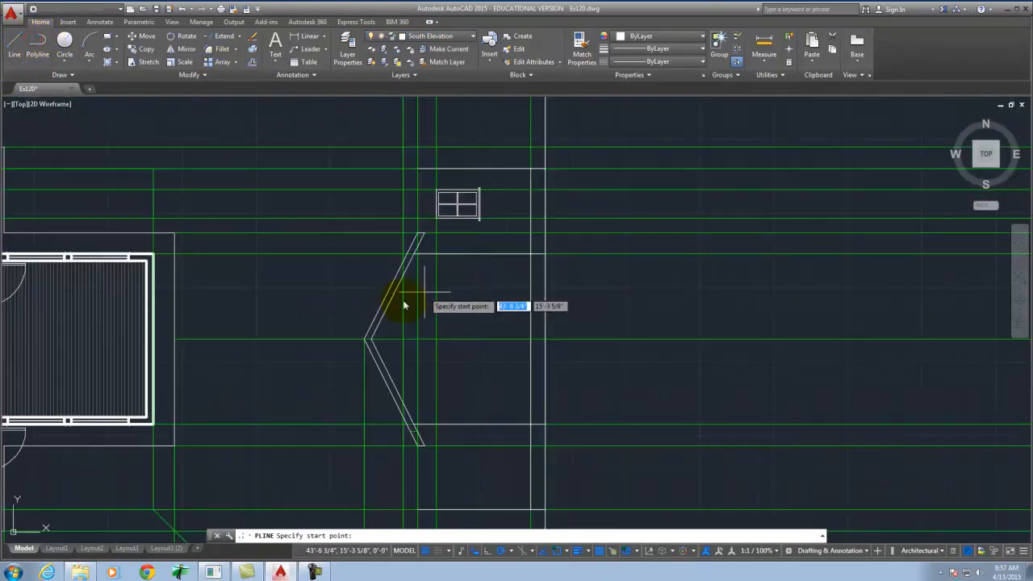
click(364, 337)
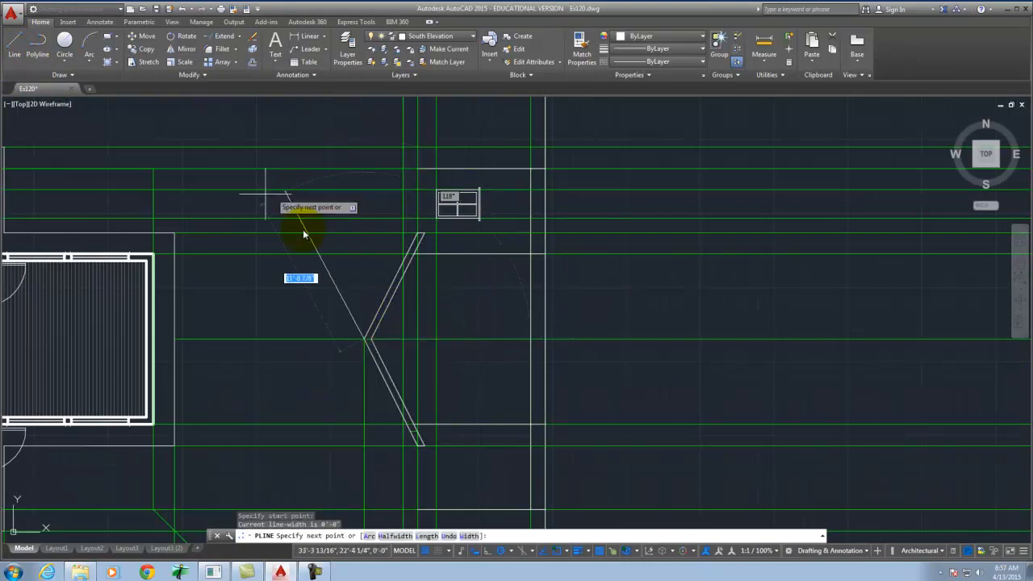
scroll(437, 185, down, 2)
scroll(426, 170, up, 4)
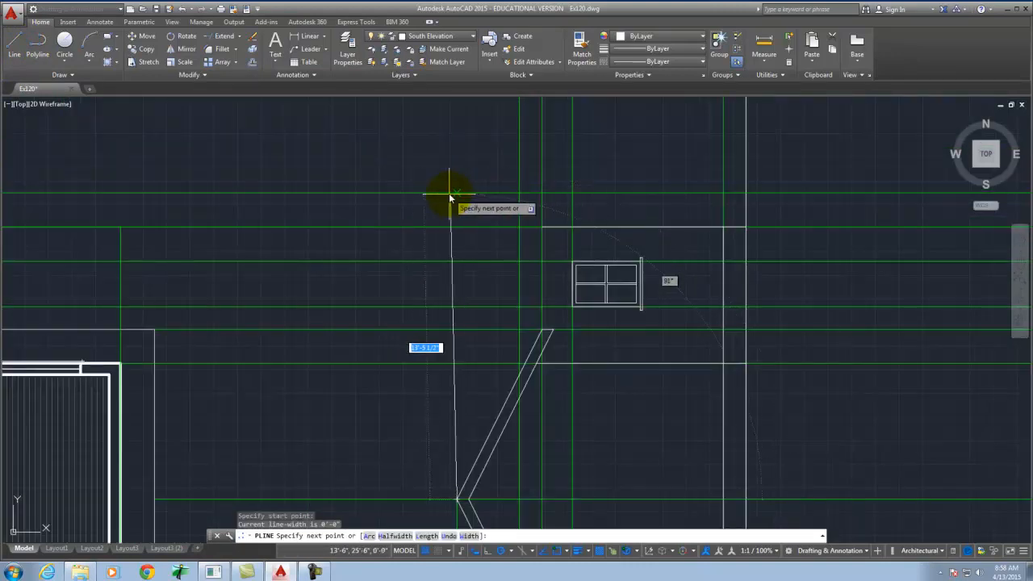
click(458, 194)
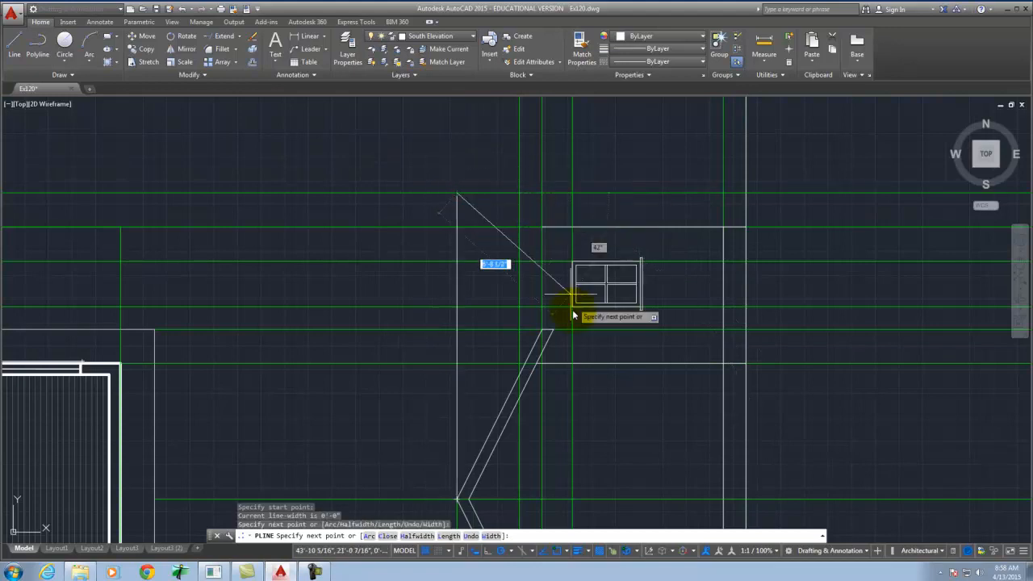
click(542, 194)
key(Return)
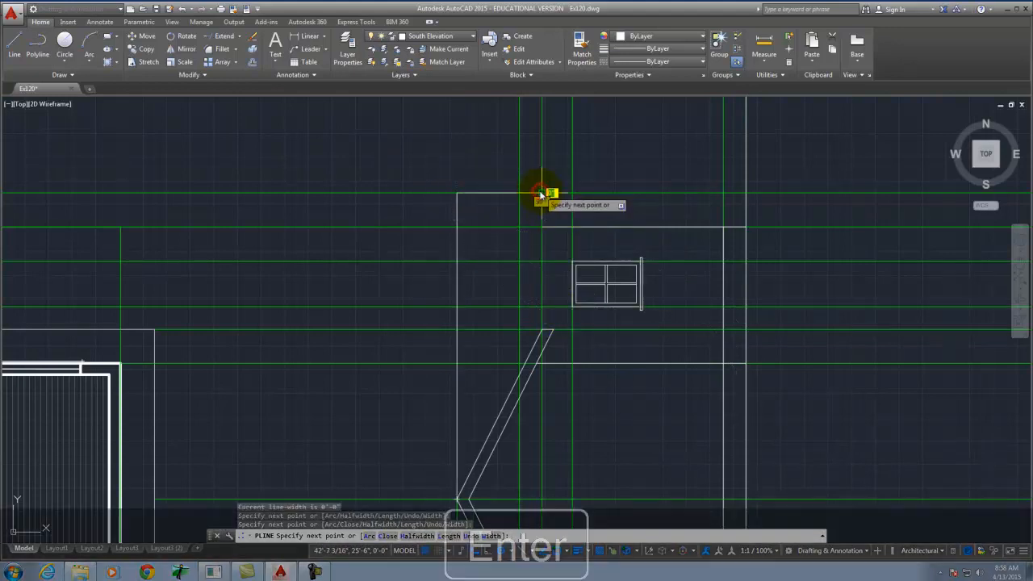
Draw a polyline from the gable's peak south to the roof-edge guide, east past the eave guide, and back north to the south wall line.
scroll(479, 164, down, 5)
scroll(455, 215, up, 2)
right_click(457, 213)
click(480, 215)
click(468, 206)
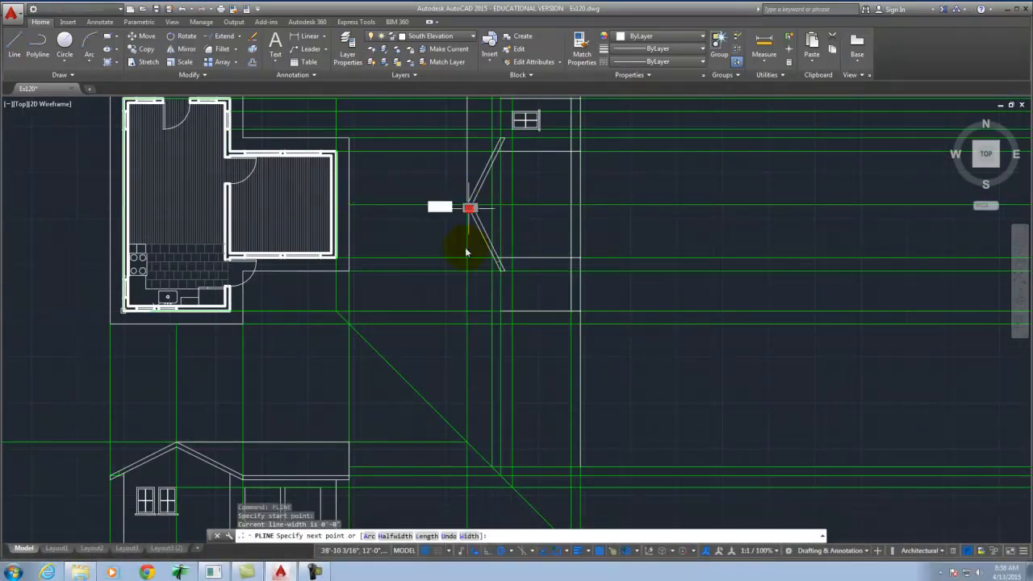
click(467, 313)
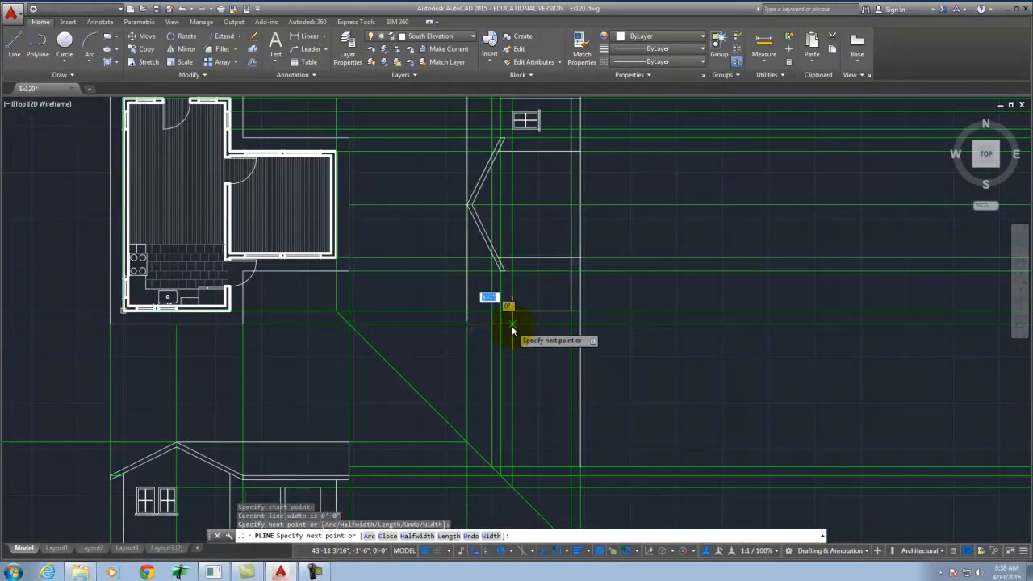
click(512, 312)
key(Return)
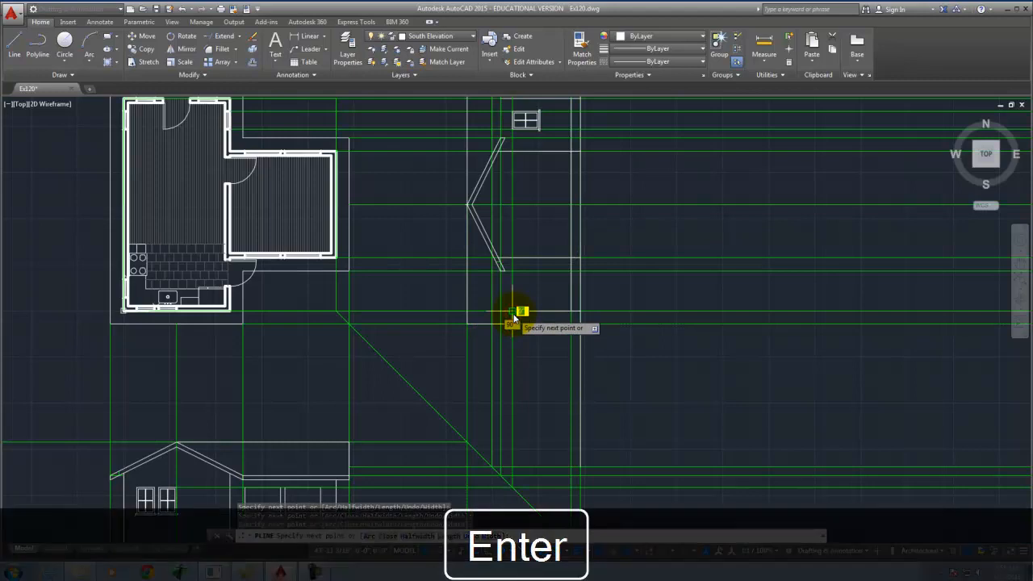
Toggle the East Elevation layer off and on again, and turn off the Guides layer.
click(443, 36)
click(373, 76)
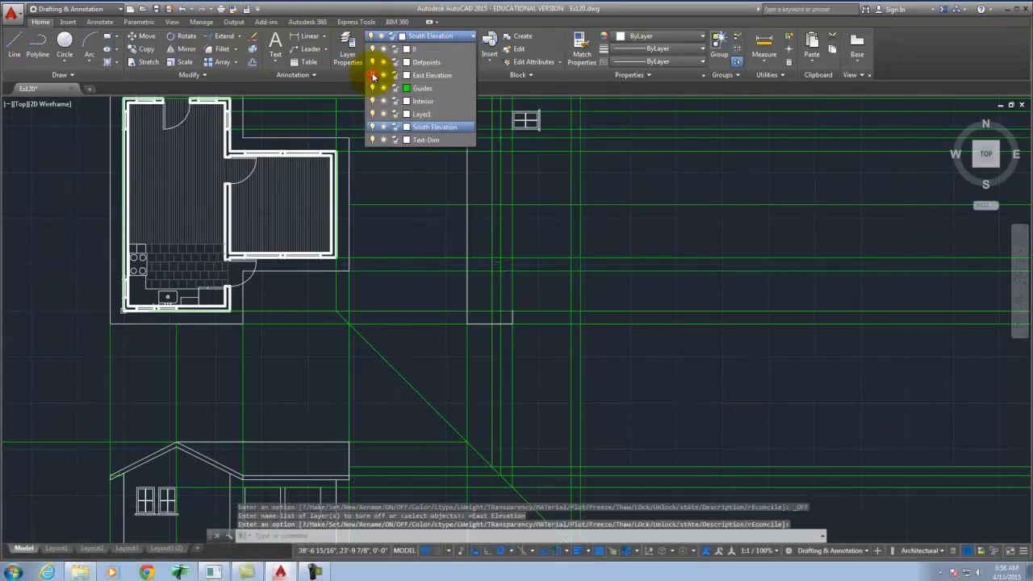
click(372, 75)
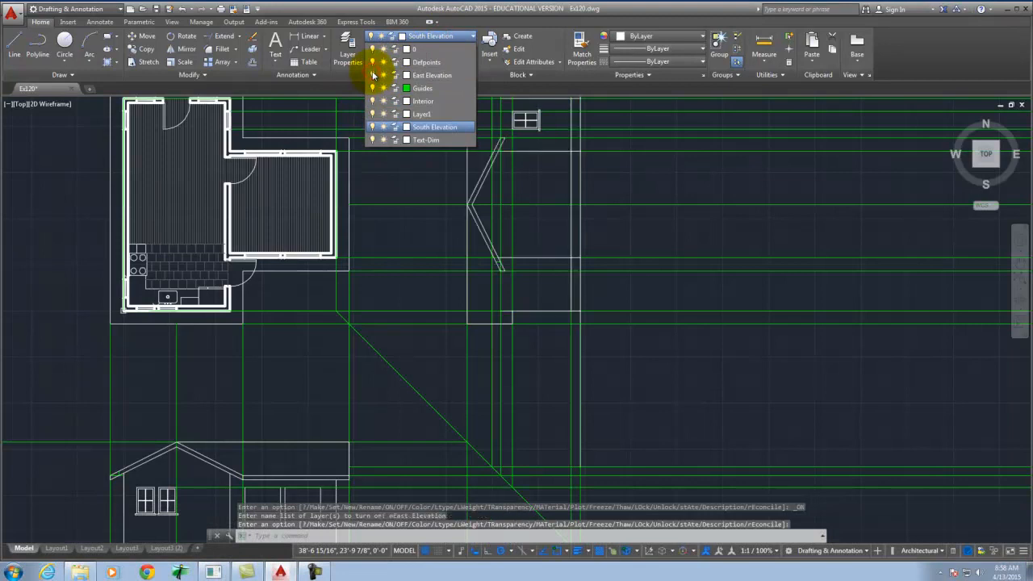
click(373, 88)
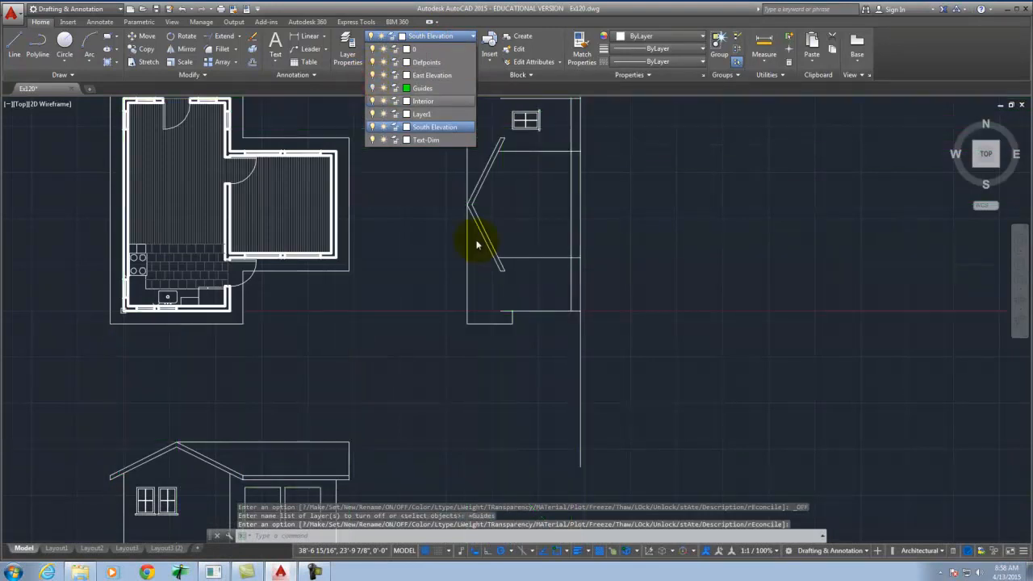
Move the two new roof outline polylines to the East Elevation layer.
click(479, 364)
click(479, 358)
scroll(476, 291, down, 3)
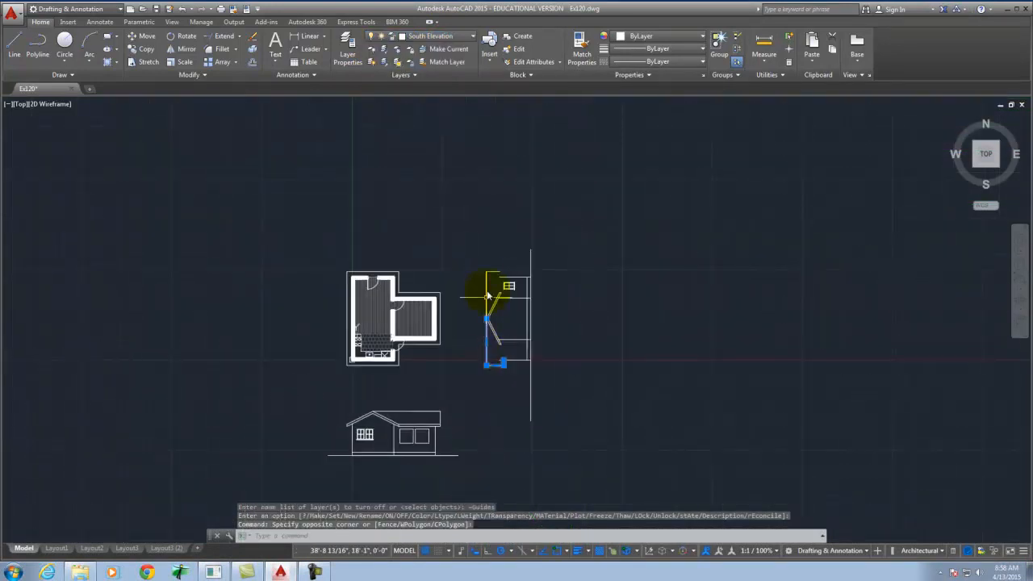
scroll(489, 275, up, 3)
click(495, 272)
click(446, 224)
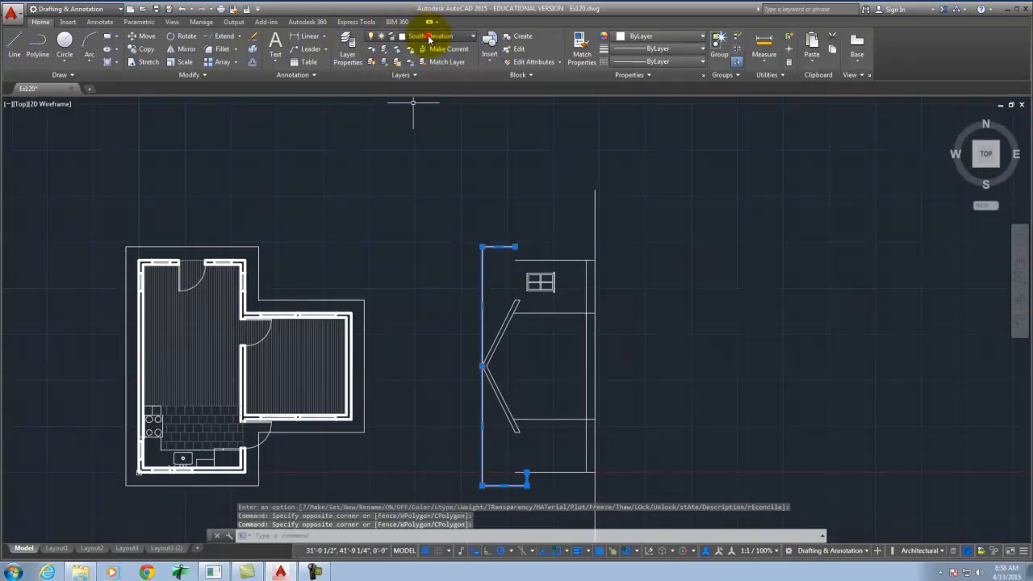
click(428, 36)
click(434, 75)
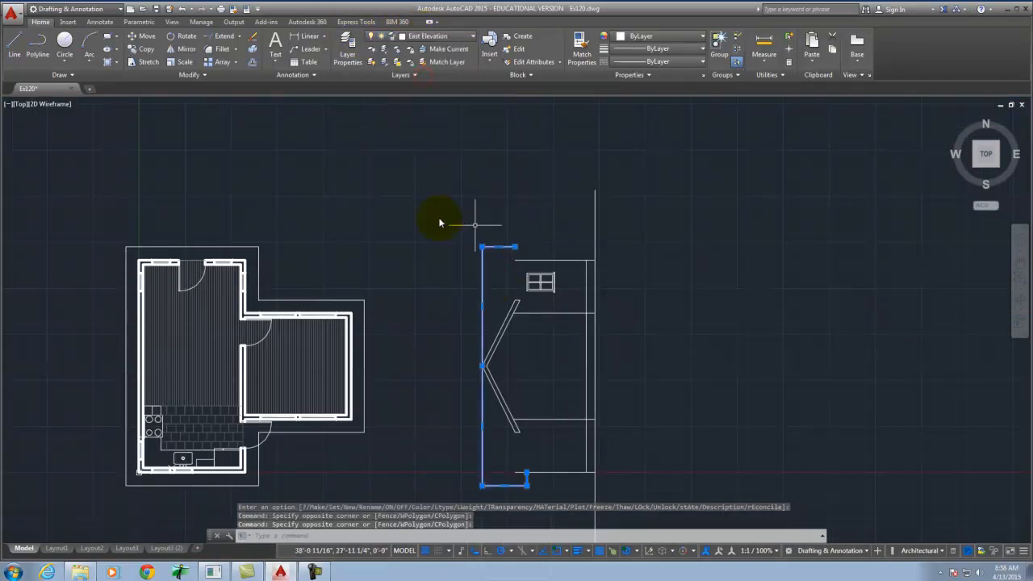
key(Escape)
Draw the north eave line from the roof outline's open end south to the outer eave corner of the wing gable.
click(14, 45)
scroll(530, 277, up, 5)
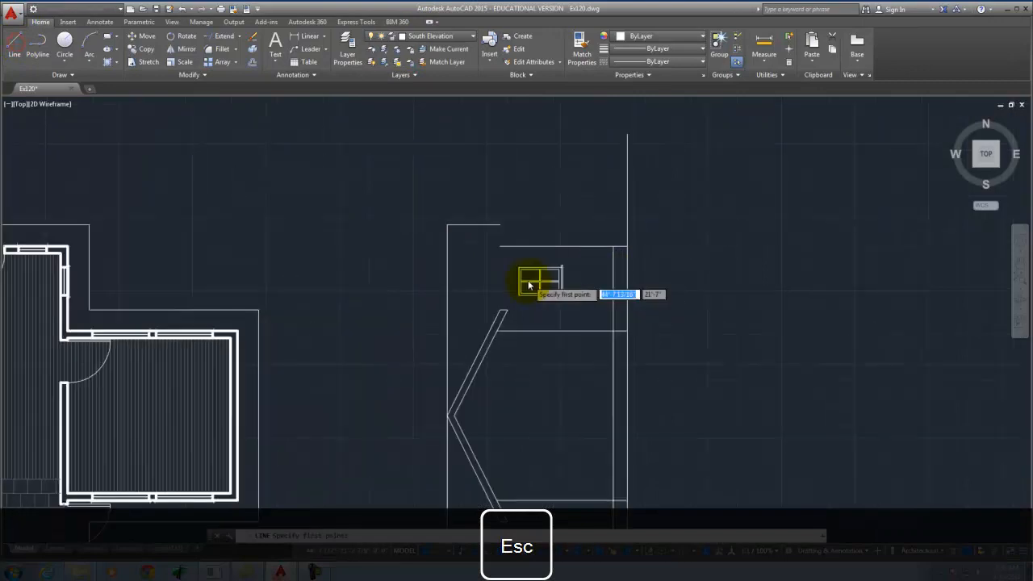
click(480, 191)
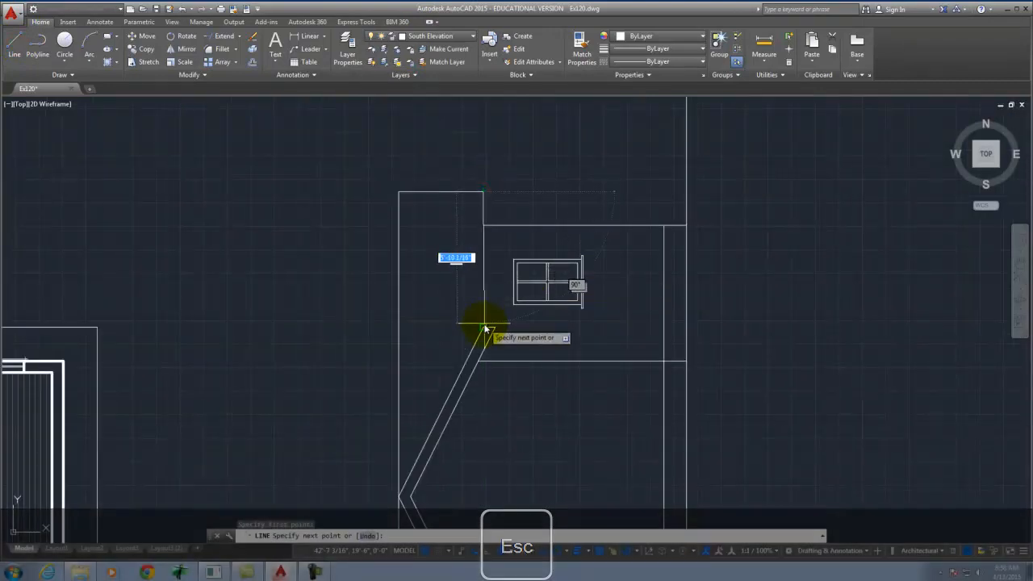
click(484, 328)
right_click(485, 330)
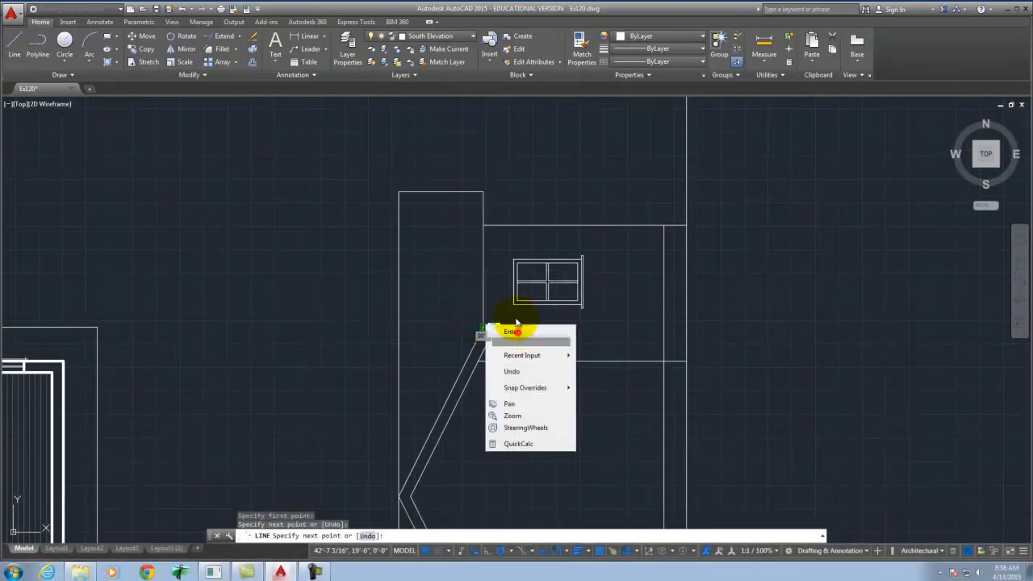
click(514, 331)
Draw the north fascia from the roof outline's end corner east by the fascia depth and south to the gable's inner eave corner.
click(15, 44)
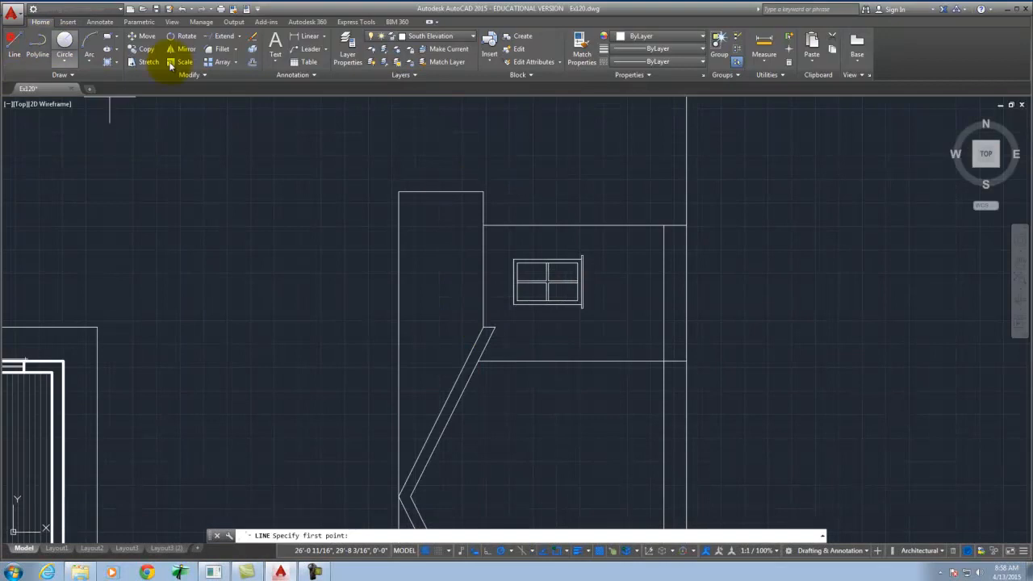
click(481, 193)
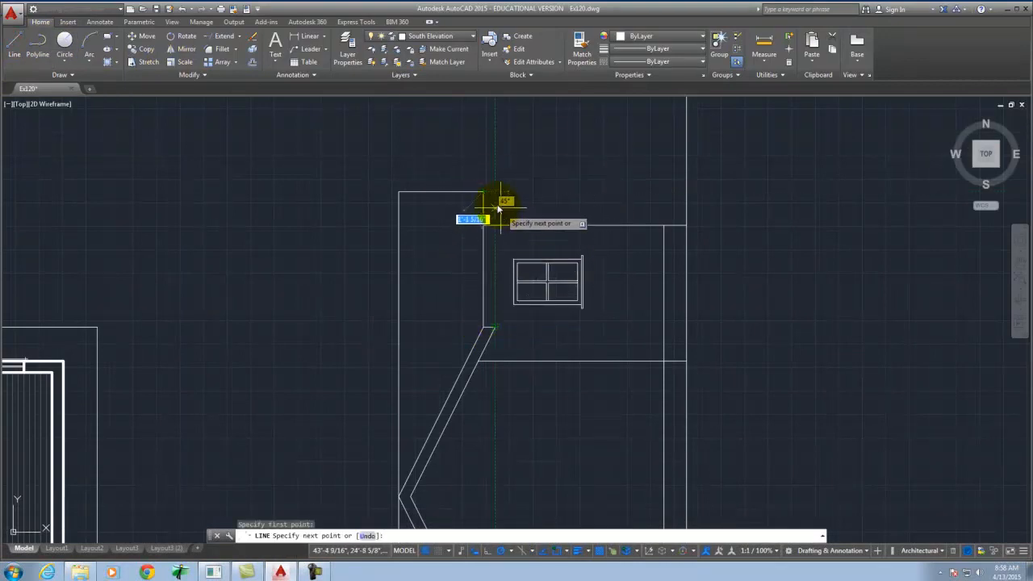
click(494, 192)
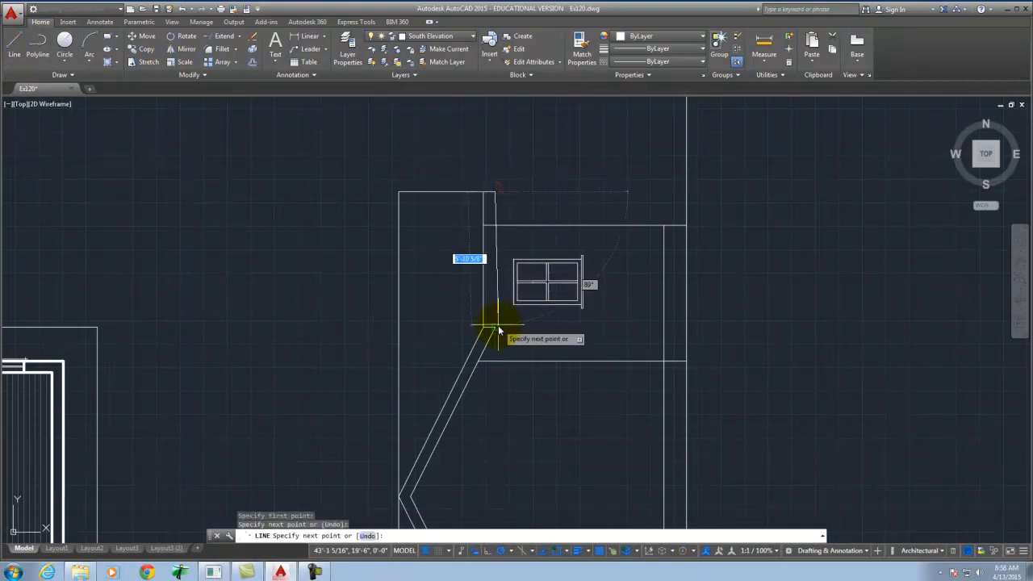
click(494, 327)
right_click(503, 273)
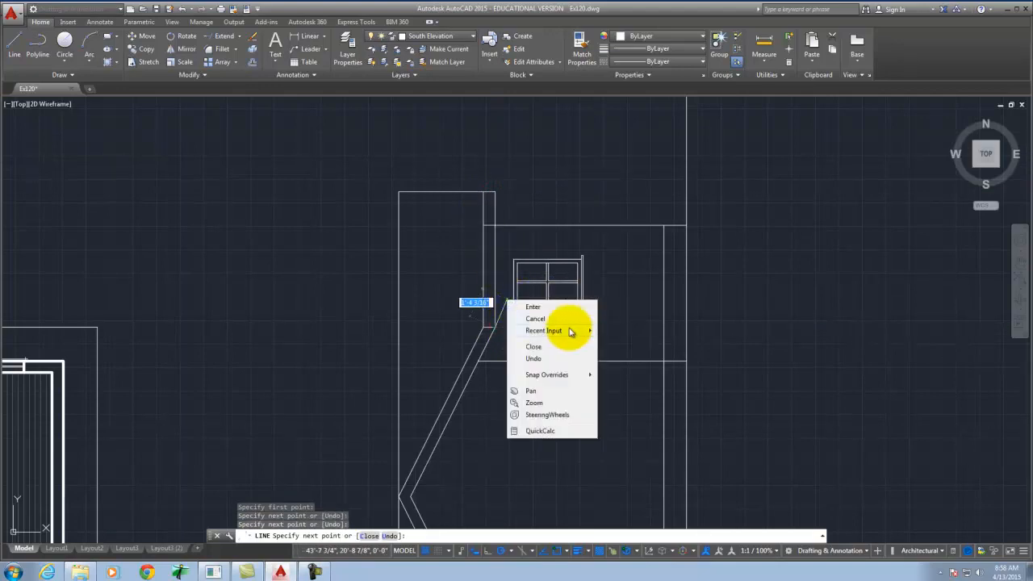
click(532, 300)
Draw the south eave line from the gable's outer eave corner straight south to the roof's south edge.
scroll(441, 186, down, 5)
scroll(460, 323, up, 4)
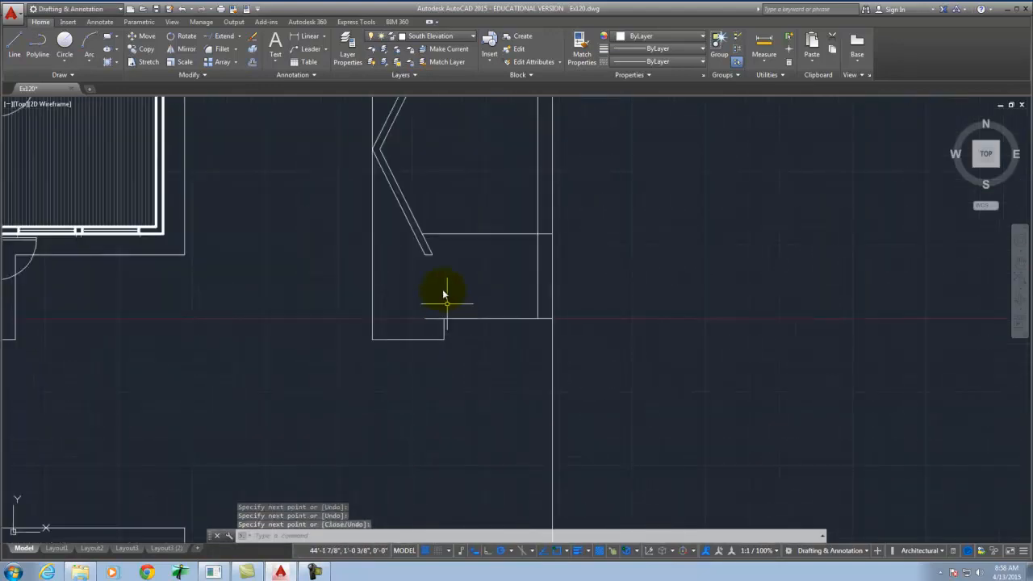
right_click(430, 263)
click(460, 268)
click(422, 258)
click(421, 345)
right_click(421, 345)
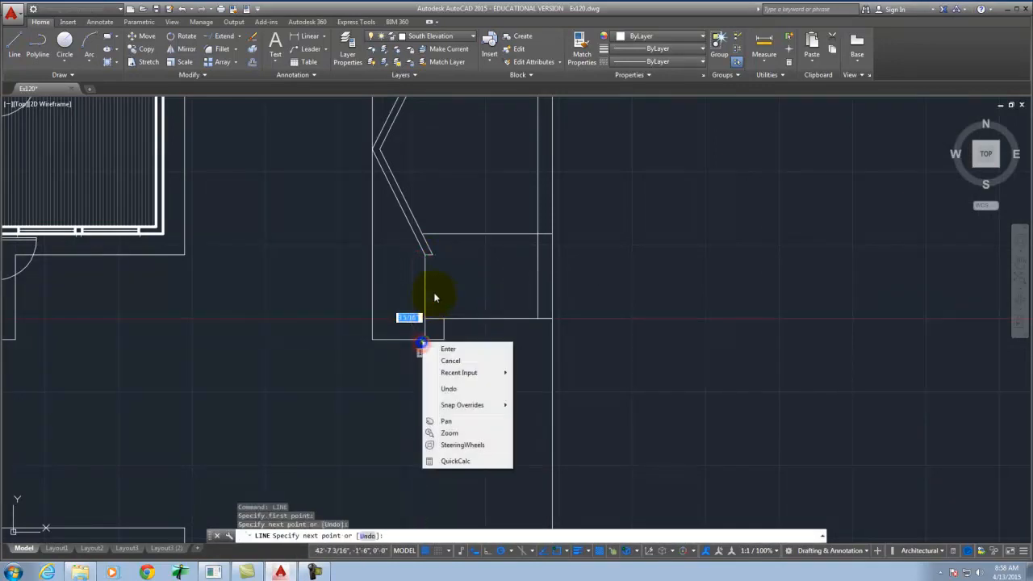
click(471, 349)
Draw the south fascia line from the gable's inner eave corner straight south to the roof's south edge.
right_click(432, 260)
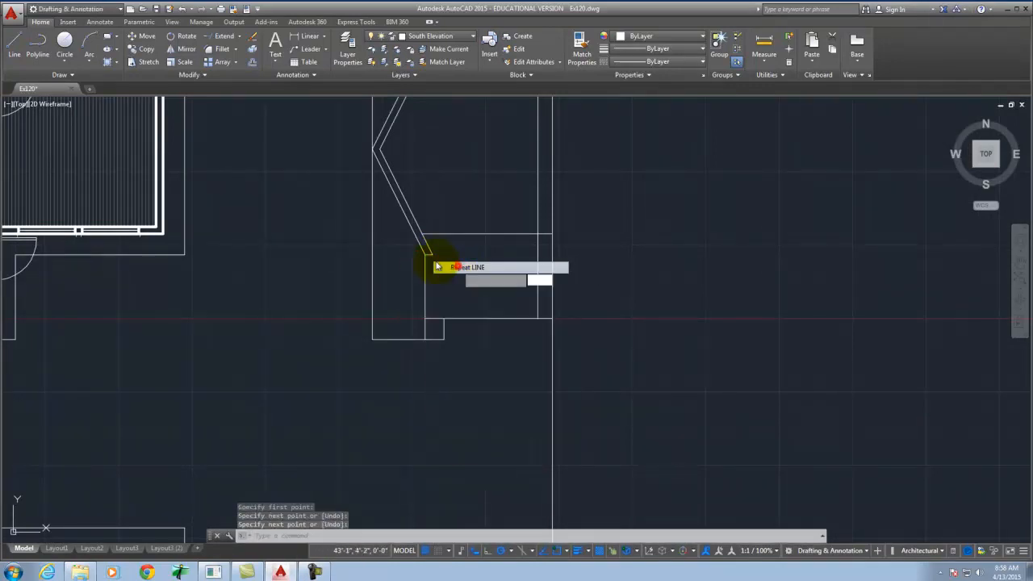
click(436, 266)
click(429, 257)
click(430, 339)
right_click(432, 339)
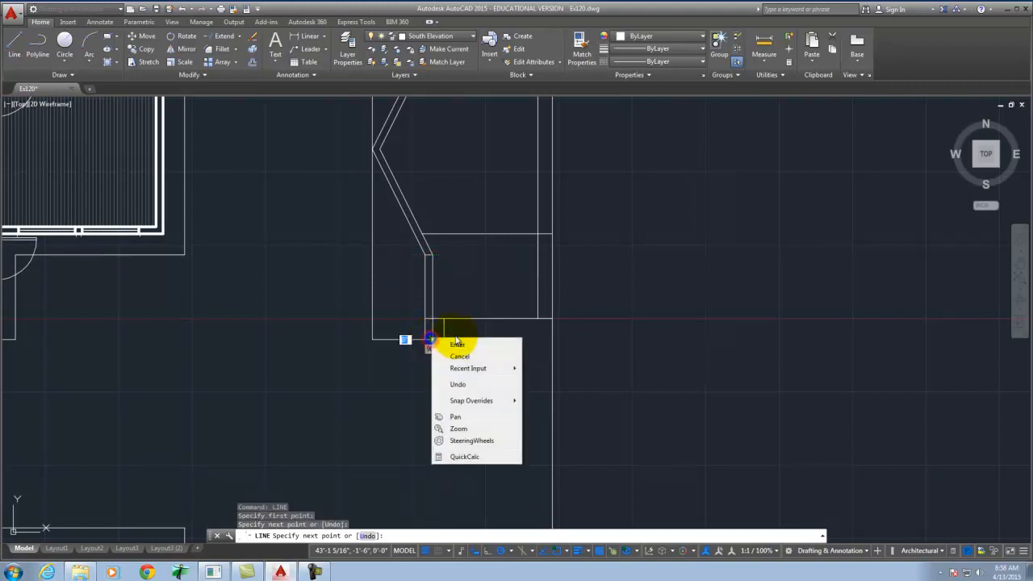
click(460, 347)
Trim the wall lines inside the main roof fascia and the south roof edge that runs past the fascia.
scroll(395, 387, down, 4)
text(r)
key(Return)
key(Return)
scroll(514, 380, up, 5)
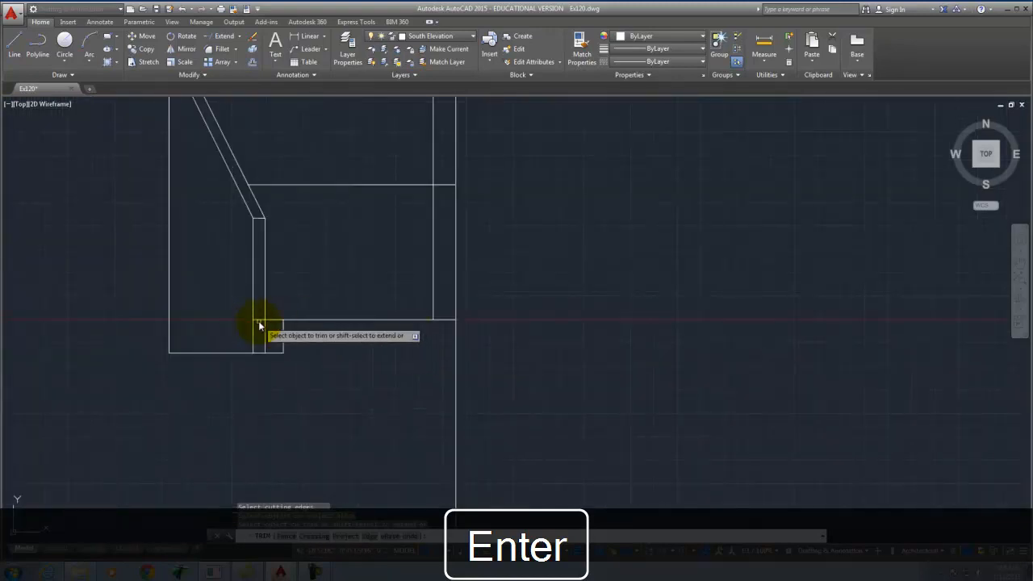
click(288, 357)
click(275, 340)
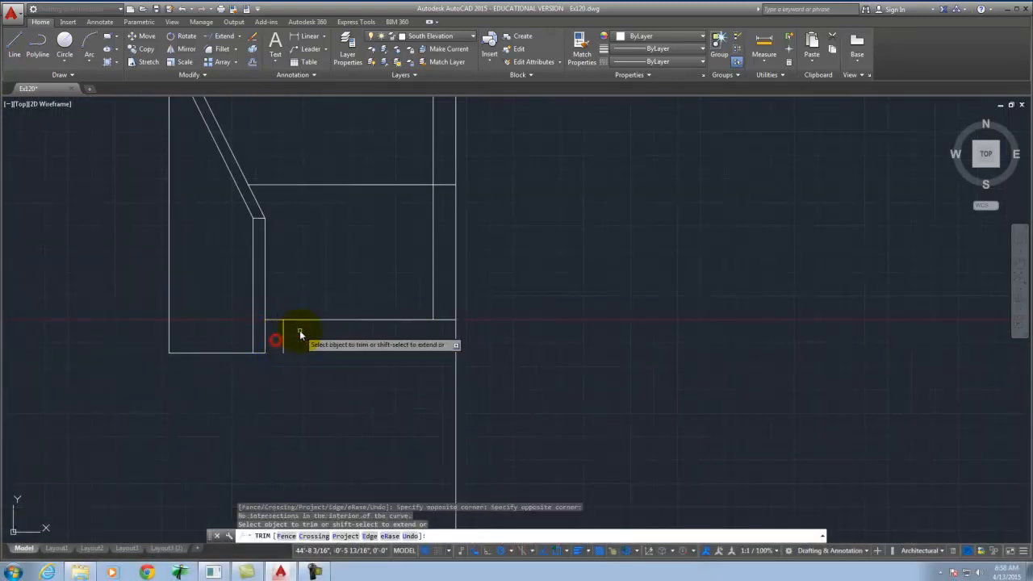
scroll(284, 189, down, 3)
scroll(306, 185, up, 3)
key(Escape)
Delete the short leftover roof outline segment beside the south fascia in the east elevation.
scroll(318, 171, down, 2)
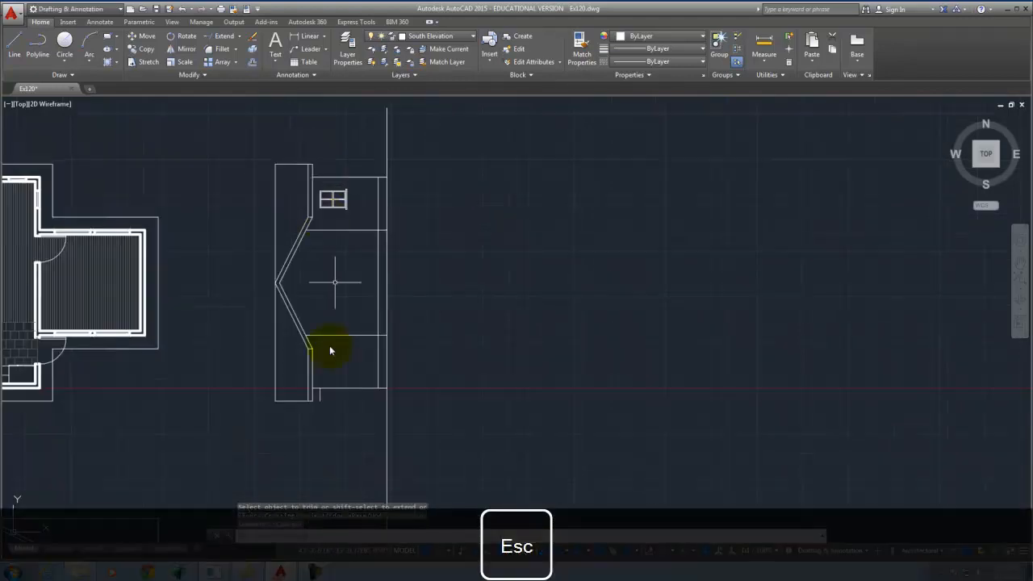
right_click(321, 397)
click(339, 407)
click(314, 392)
key(Delete)
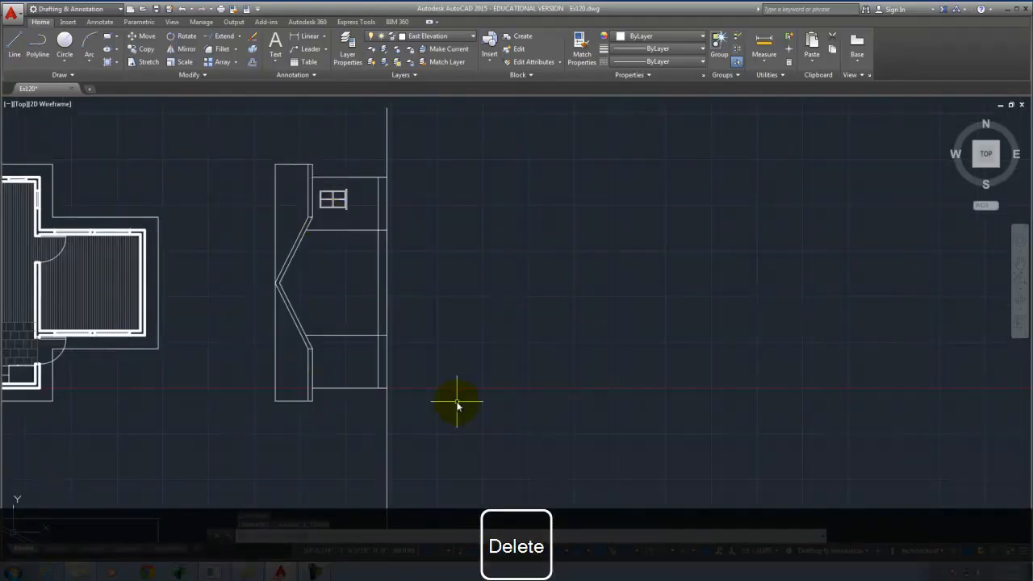
Assign the whole east elevation, including its ground line and window, to the East Elevation layer.
scroll(444, 347, down, 4)
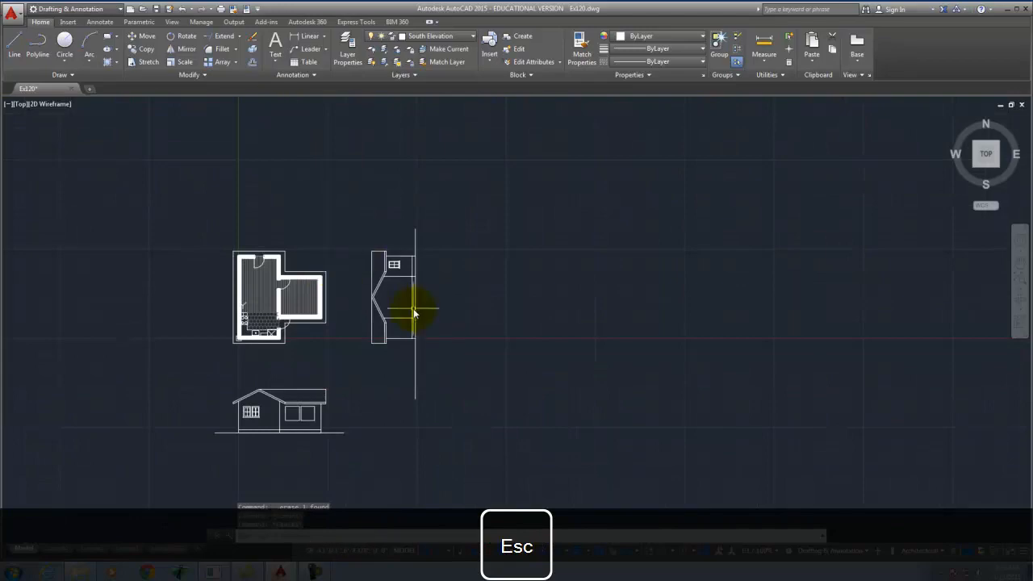
click(454, 378)
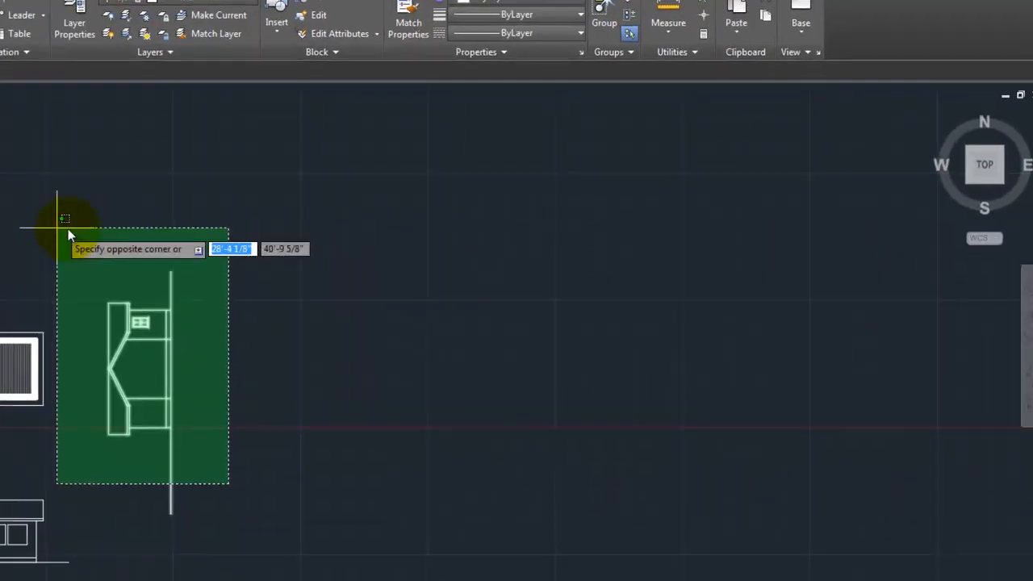
click(57, 228)
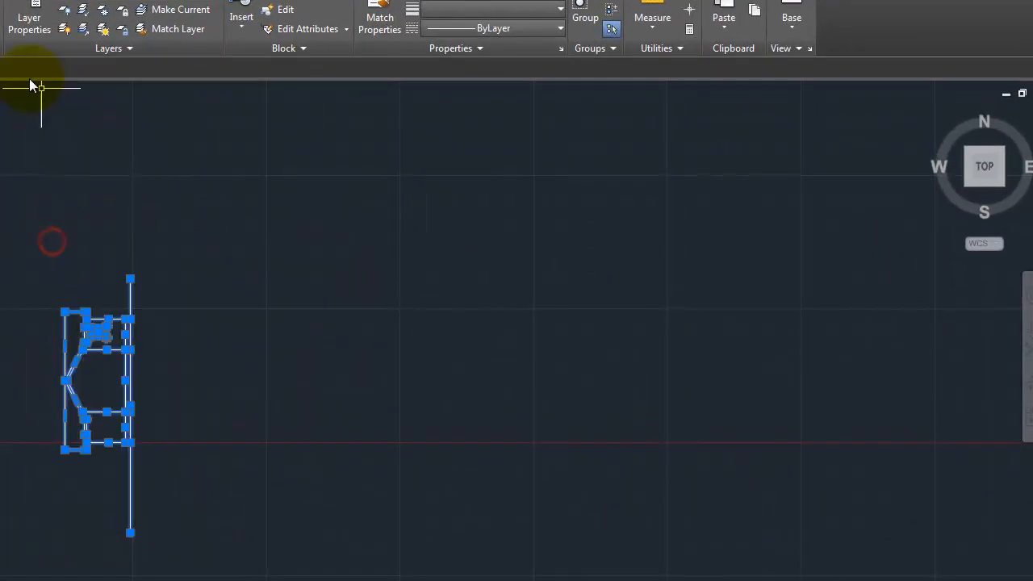
click(182, 2)
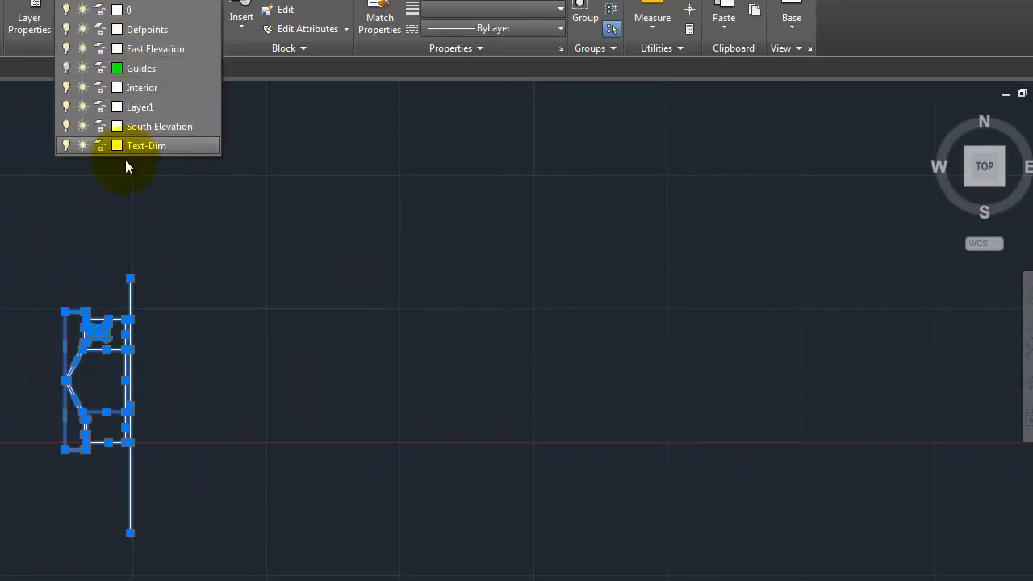
click(127, 52)
key(Escape)
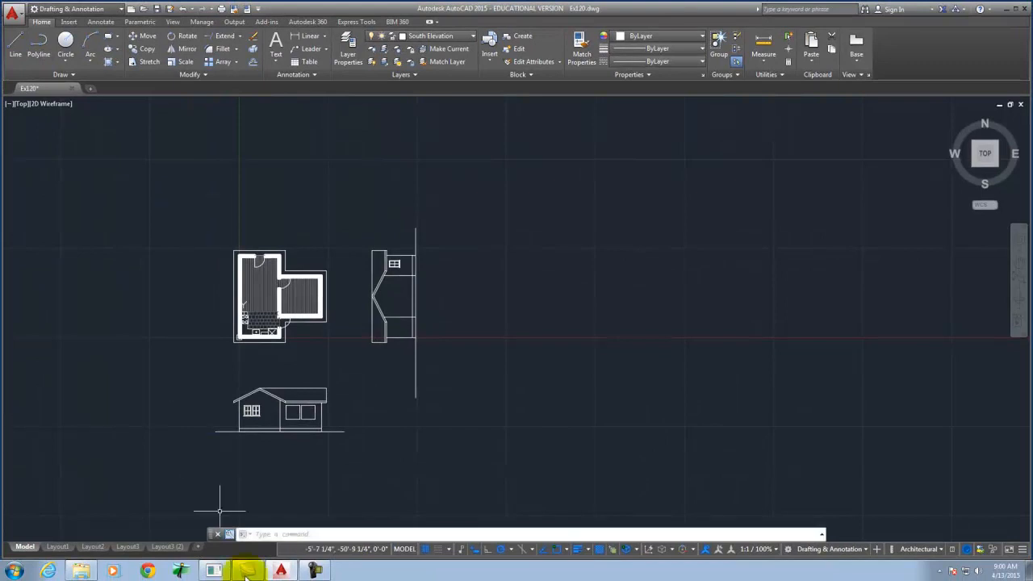
click(314, 571)
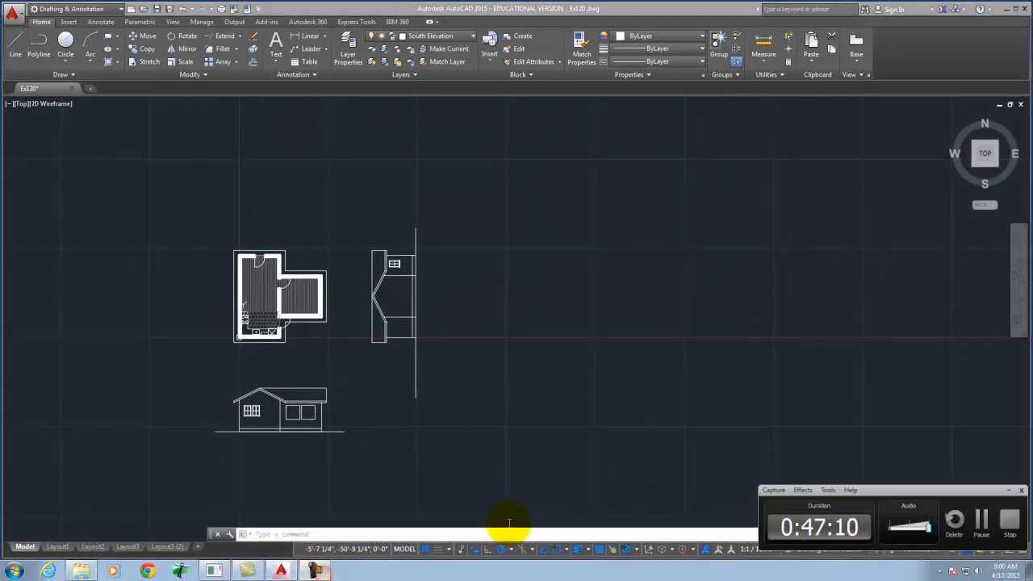
click(1010, 520)
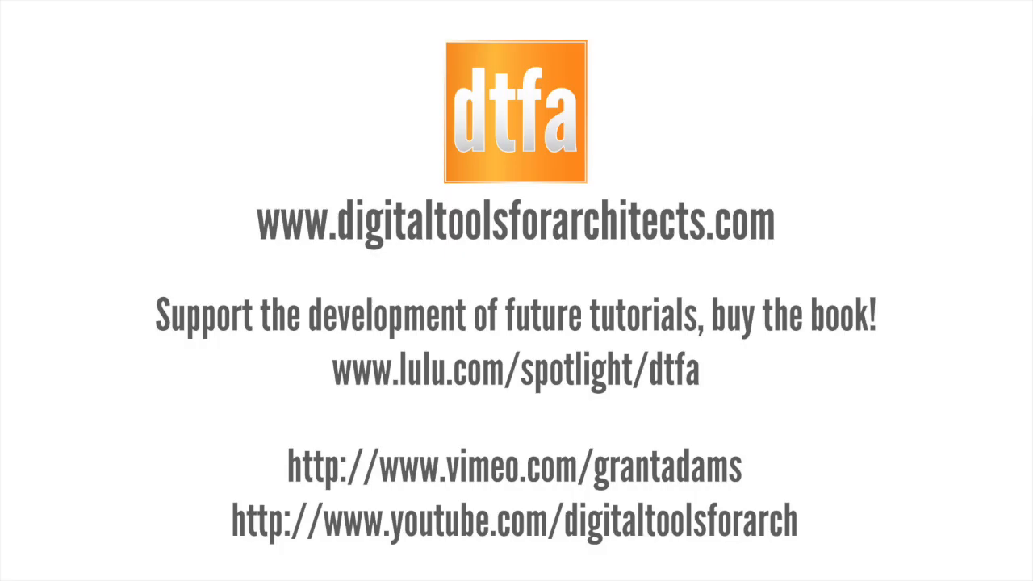